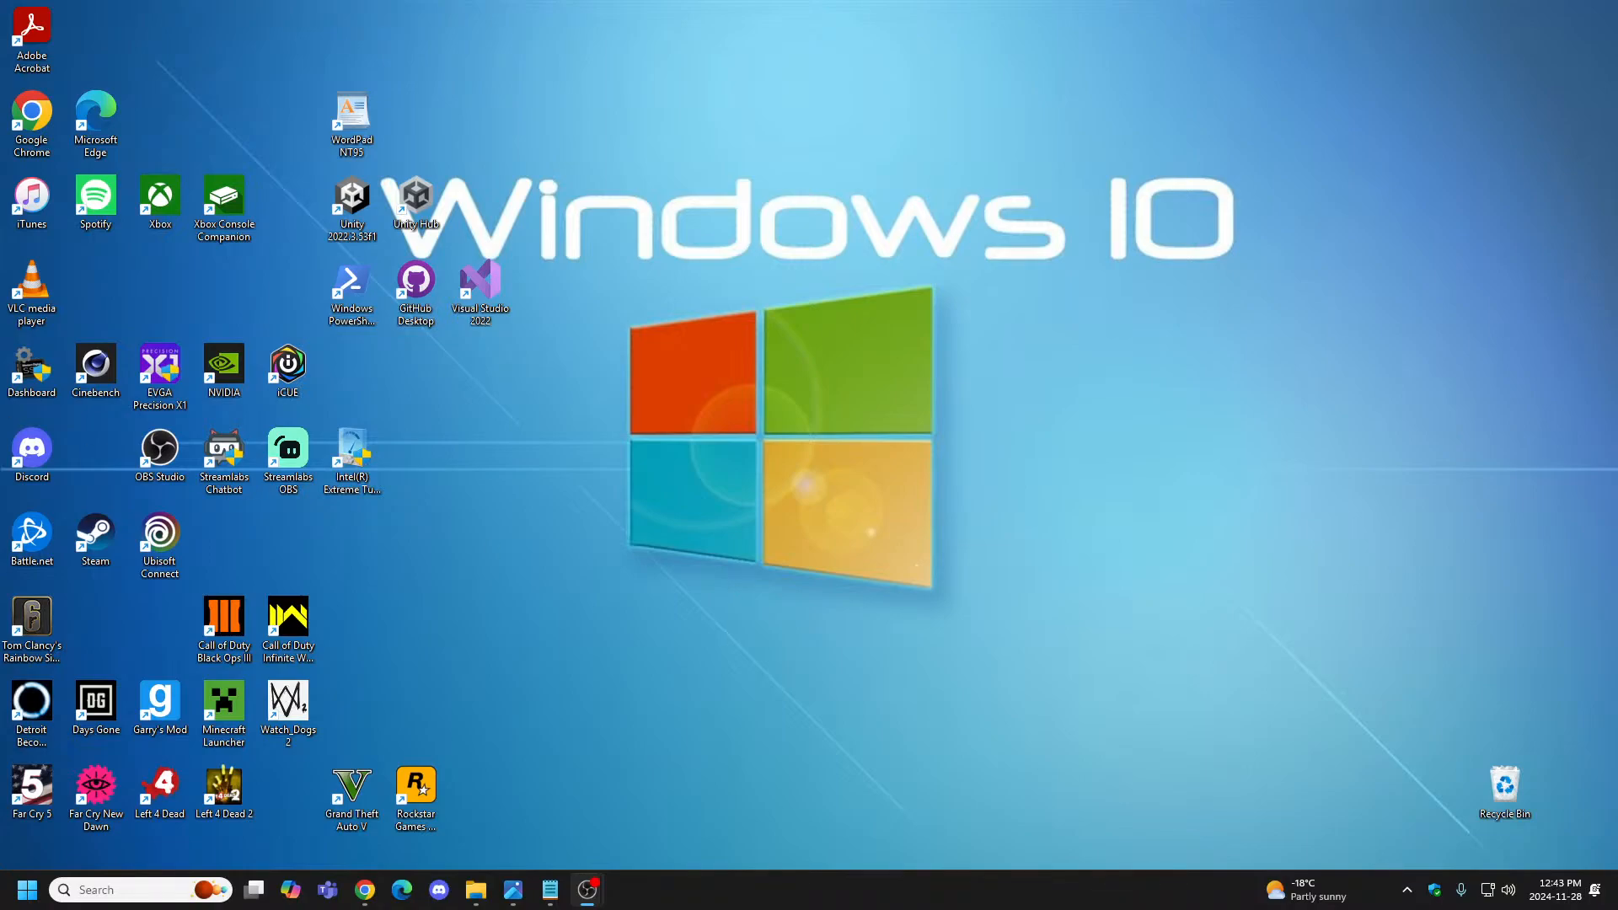
Launch Unity Hub from its desktop shortcut.
{"action": "left_click", "coordinate": [365, 890]}
{"action": "right_click", "coordinate": [418, 200]}
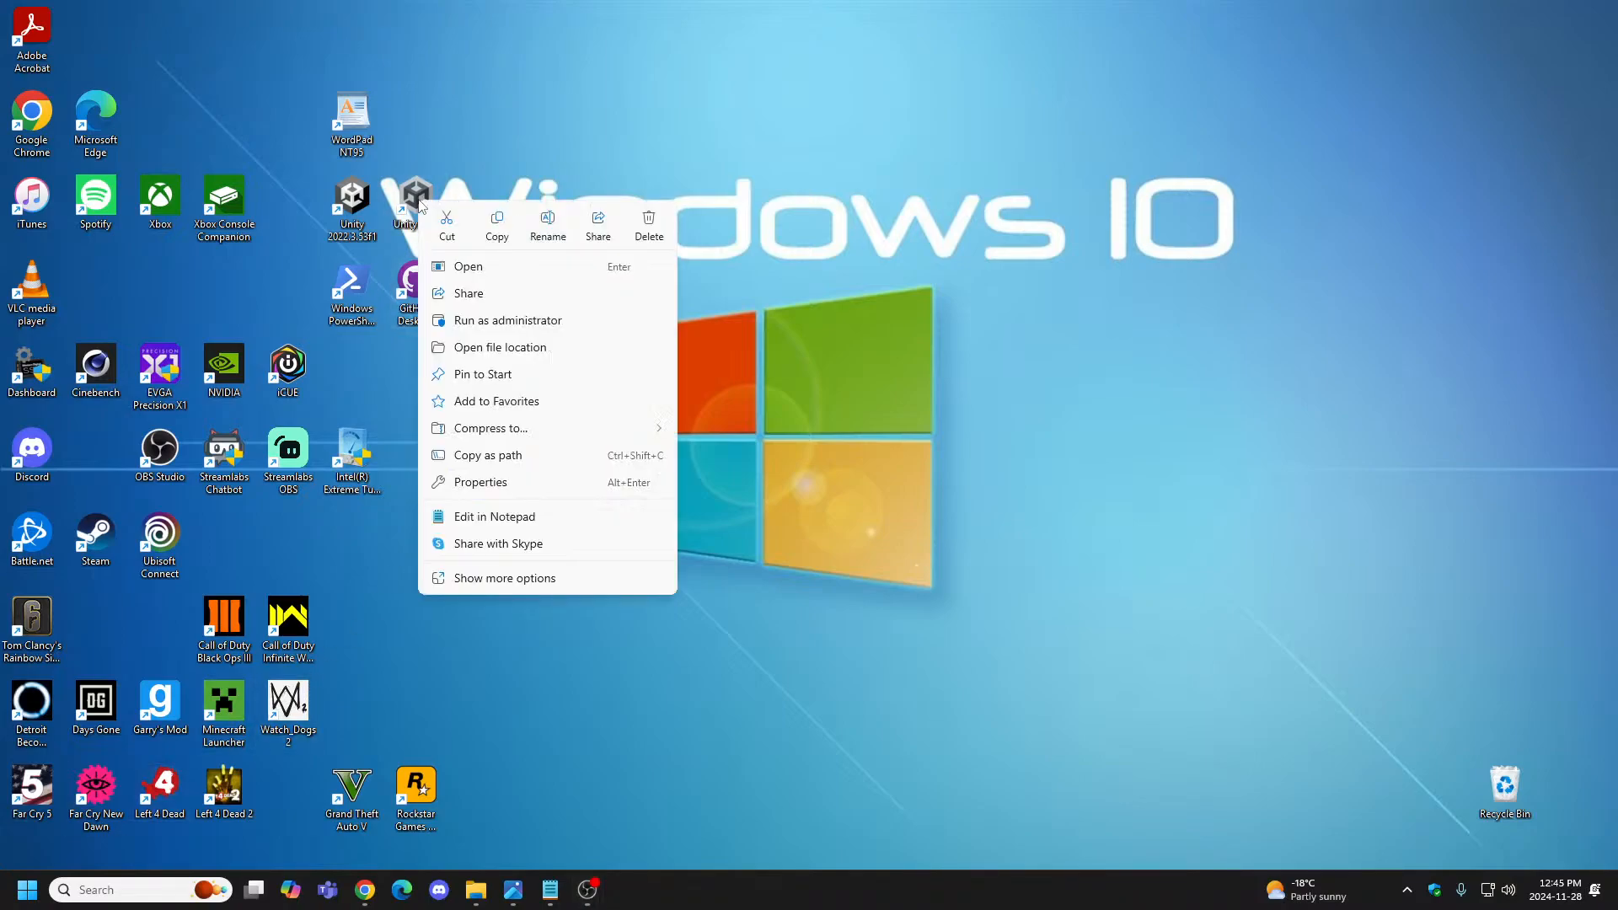
{"action": "left_click", "coordinate": [473, 267]}
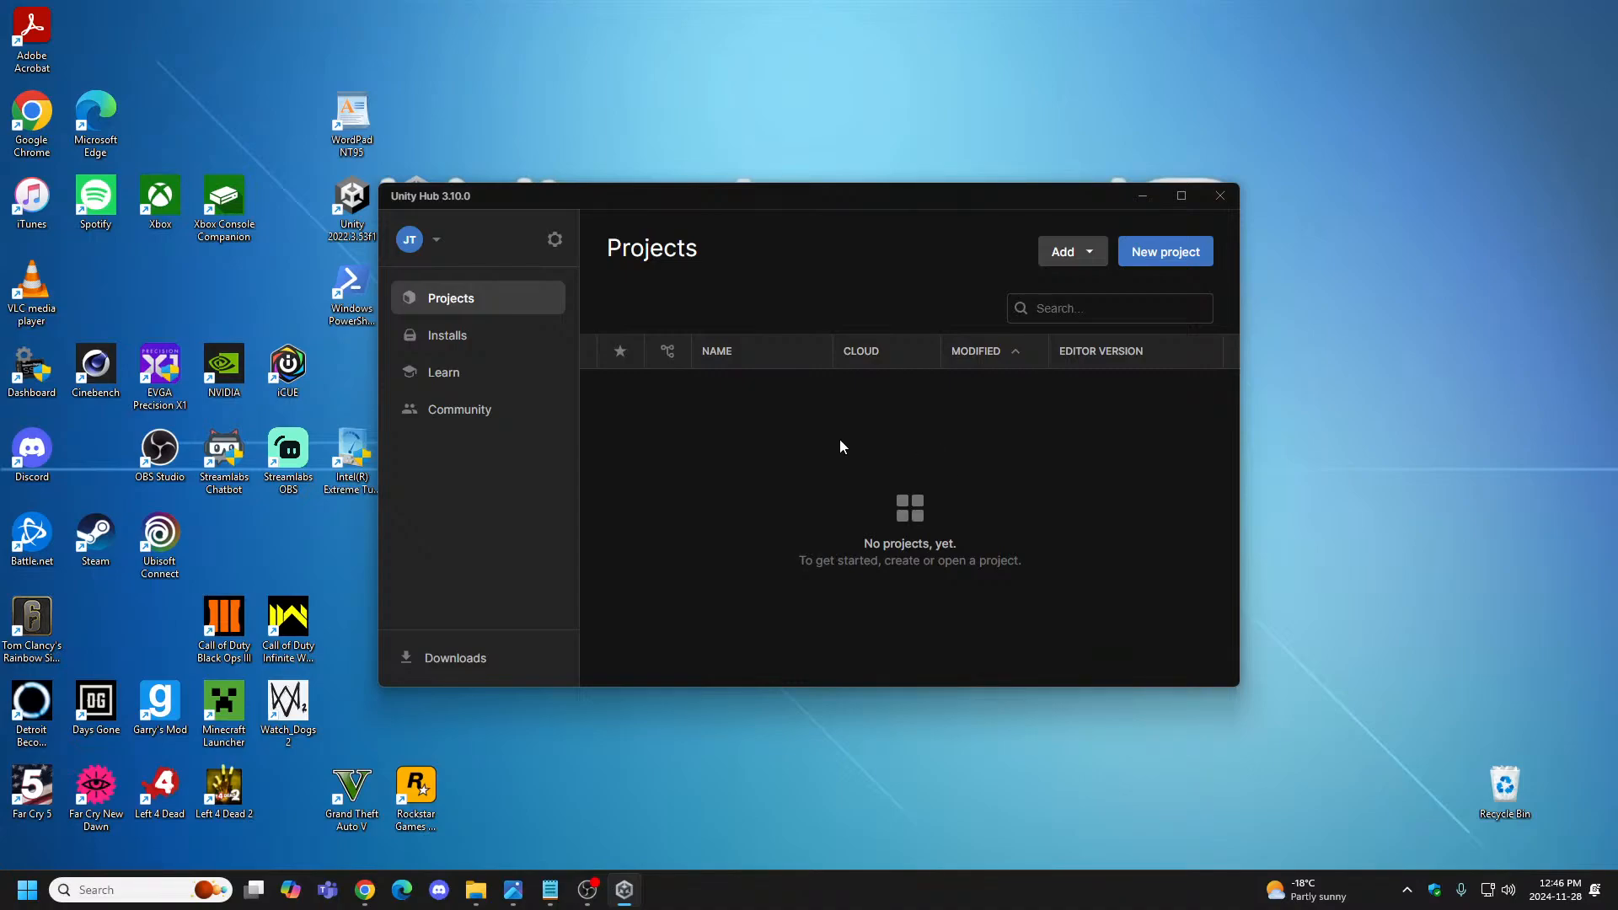
Create a new 3D (Built-In Render Pipeline) project named AffectionateConchShell with editor version 2022.3.53f1.
{"action": "left_click", "coordinate": [1091, 258]}
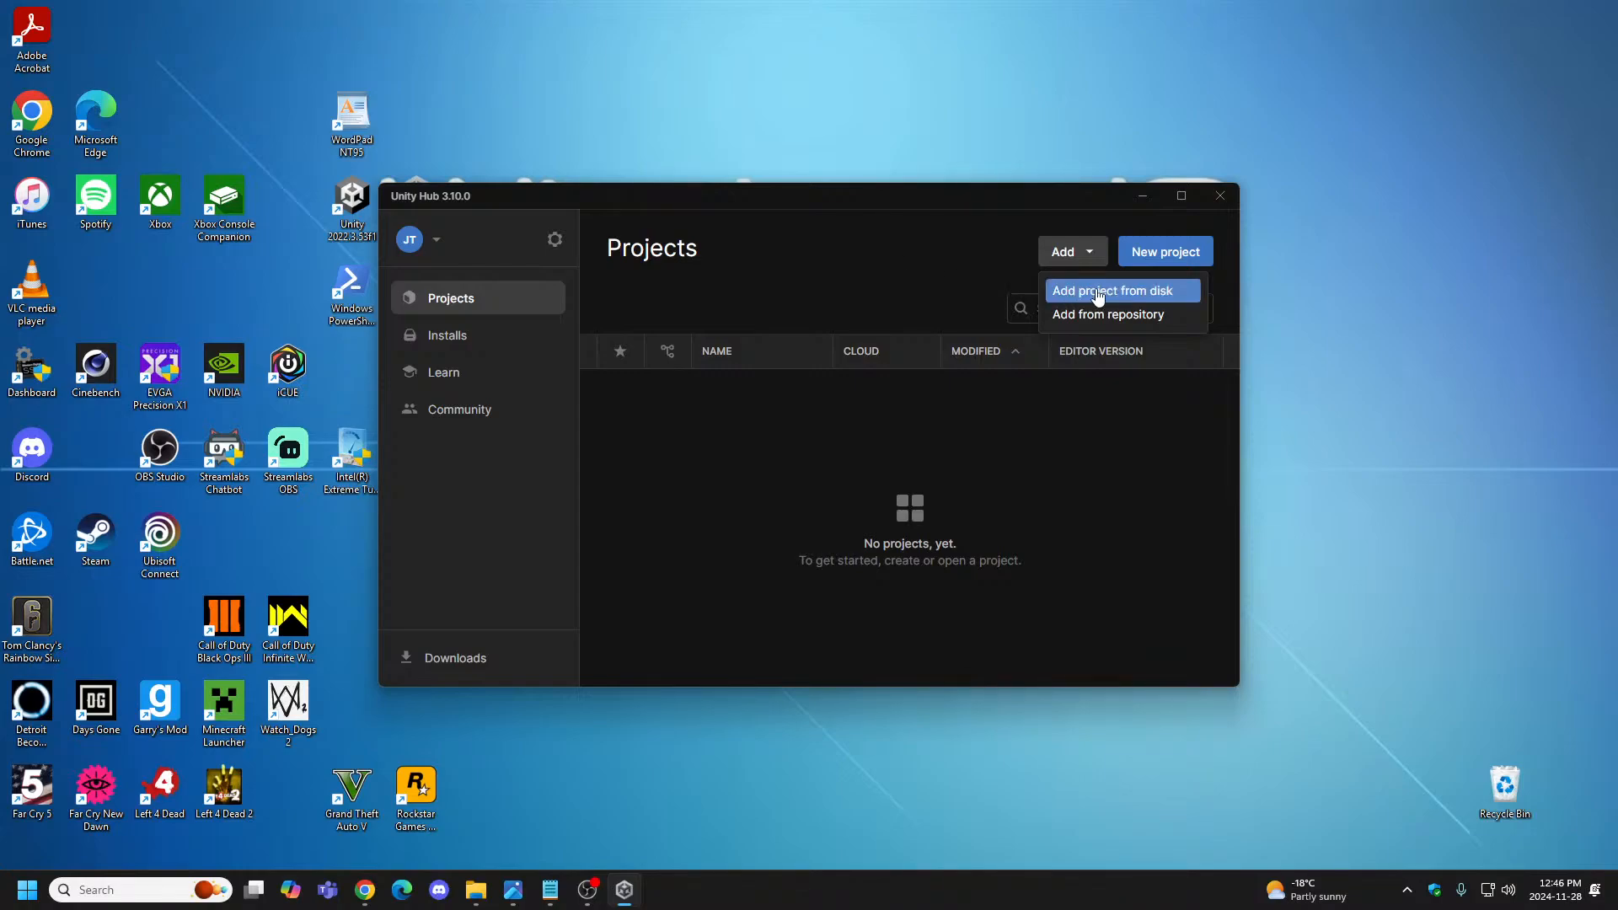
{"action": "left_click", "coordinate": [1171, 251]}
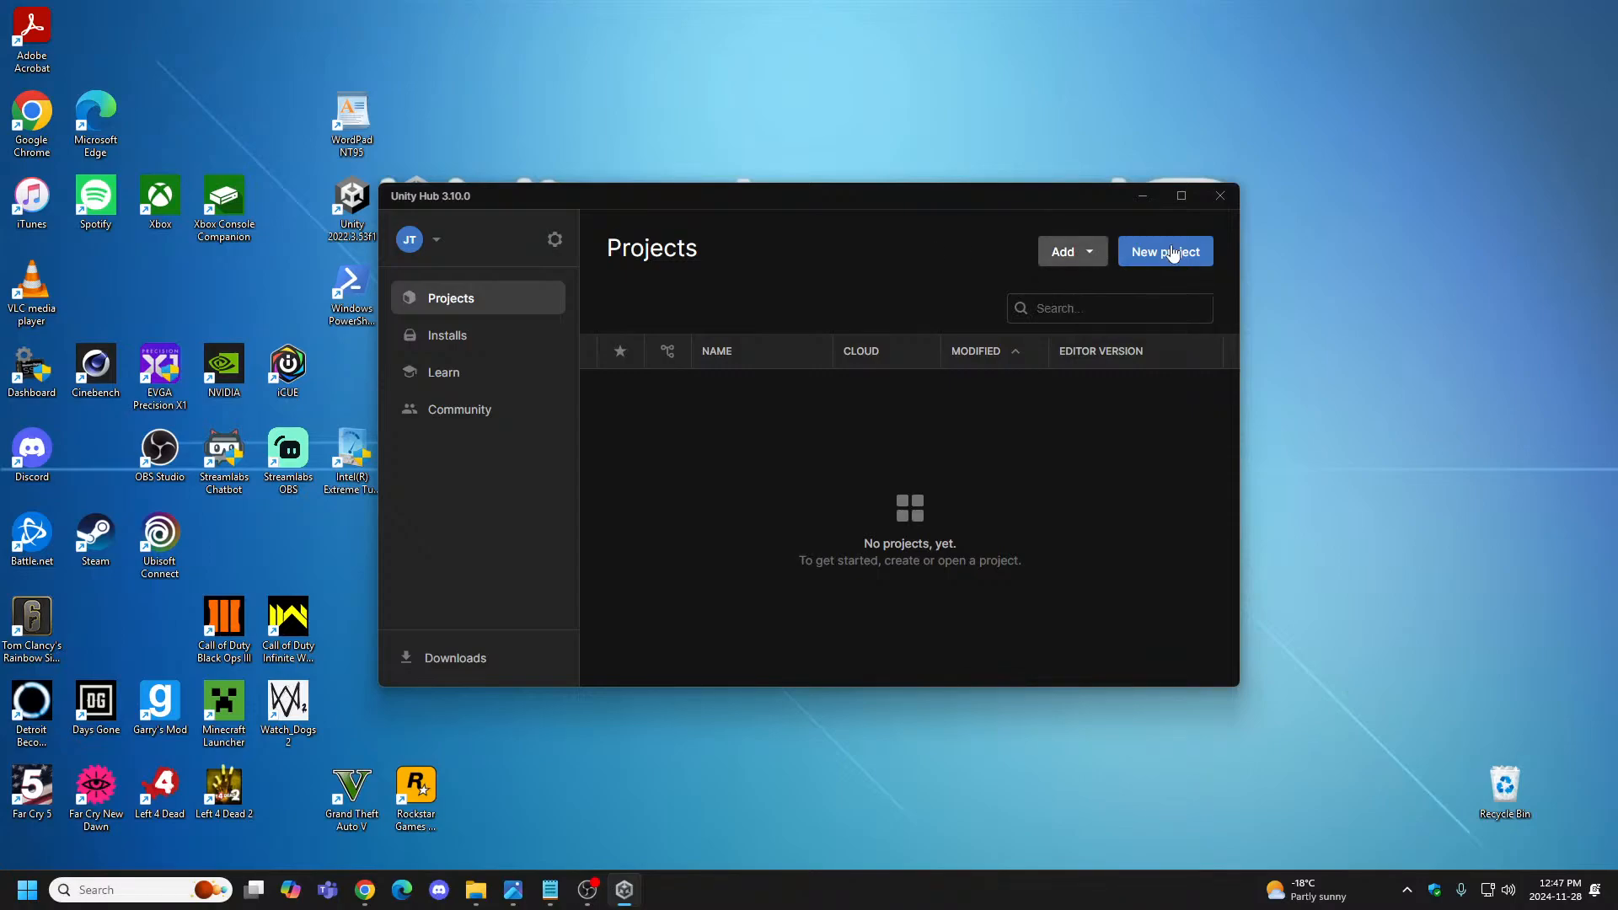
{"action": "left_click", "coordinate": [1171, 251]}
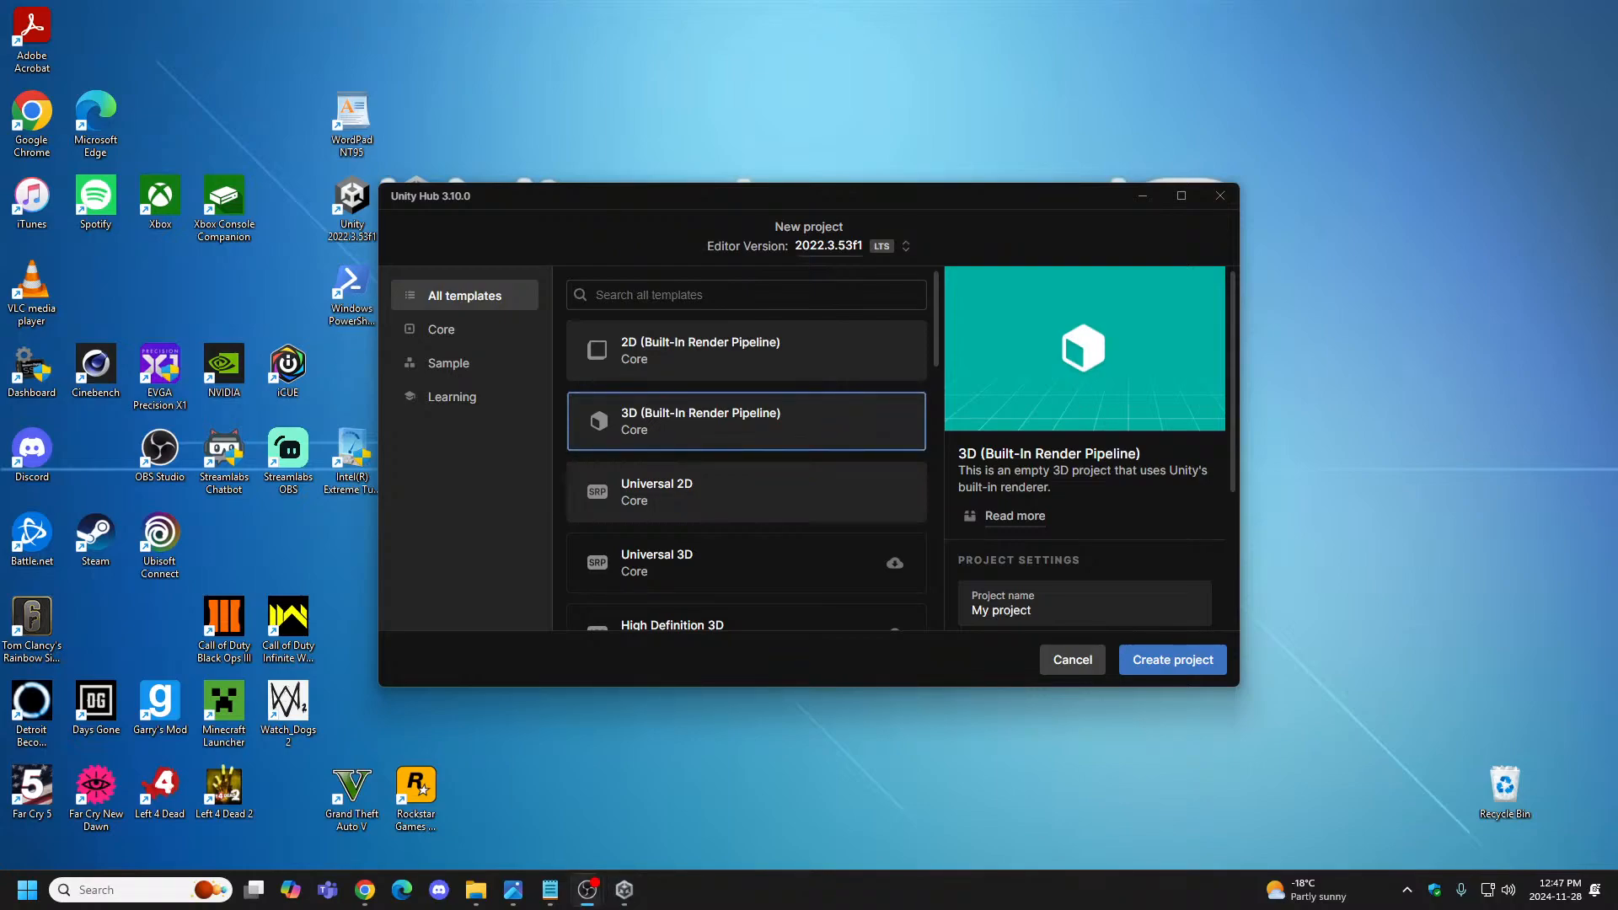
{"action": "left_click", "coordinate": [977, 604]}
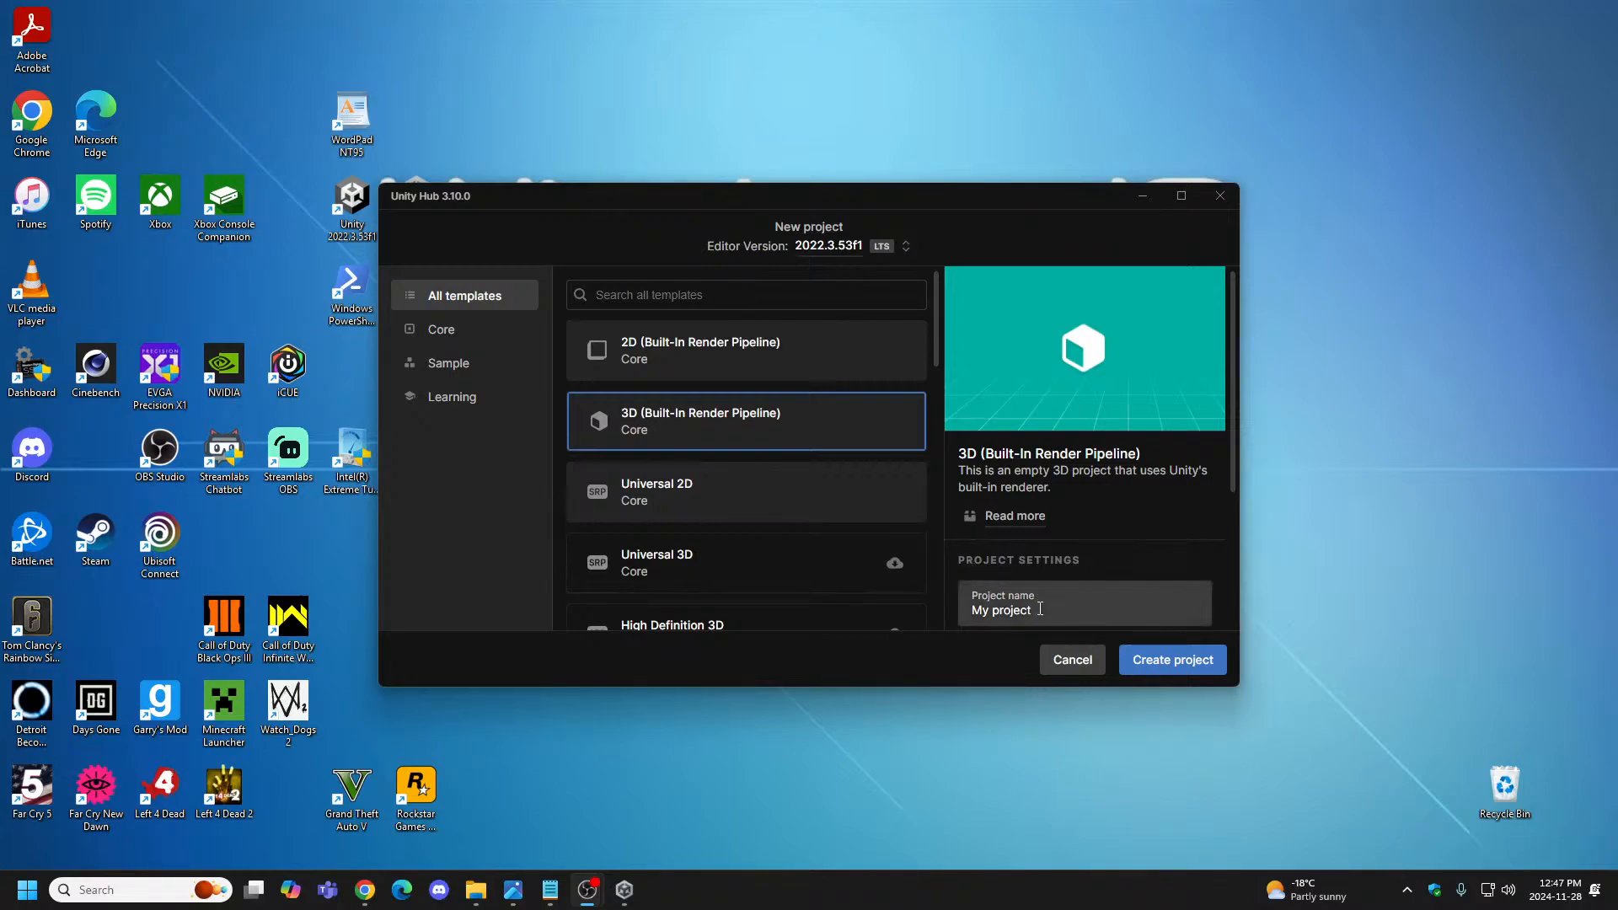
{"action": "type", "text": "Affectionate Conch Shell"}
{"action": "left_click", "coordinate": [1044, 610]}
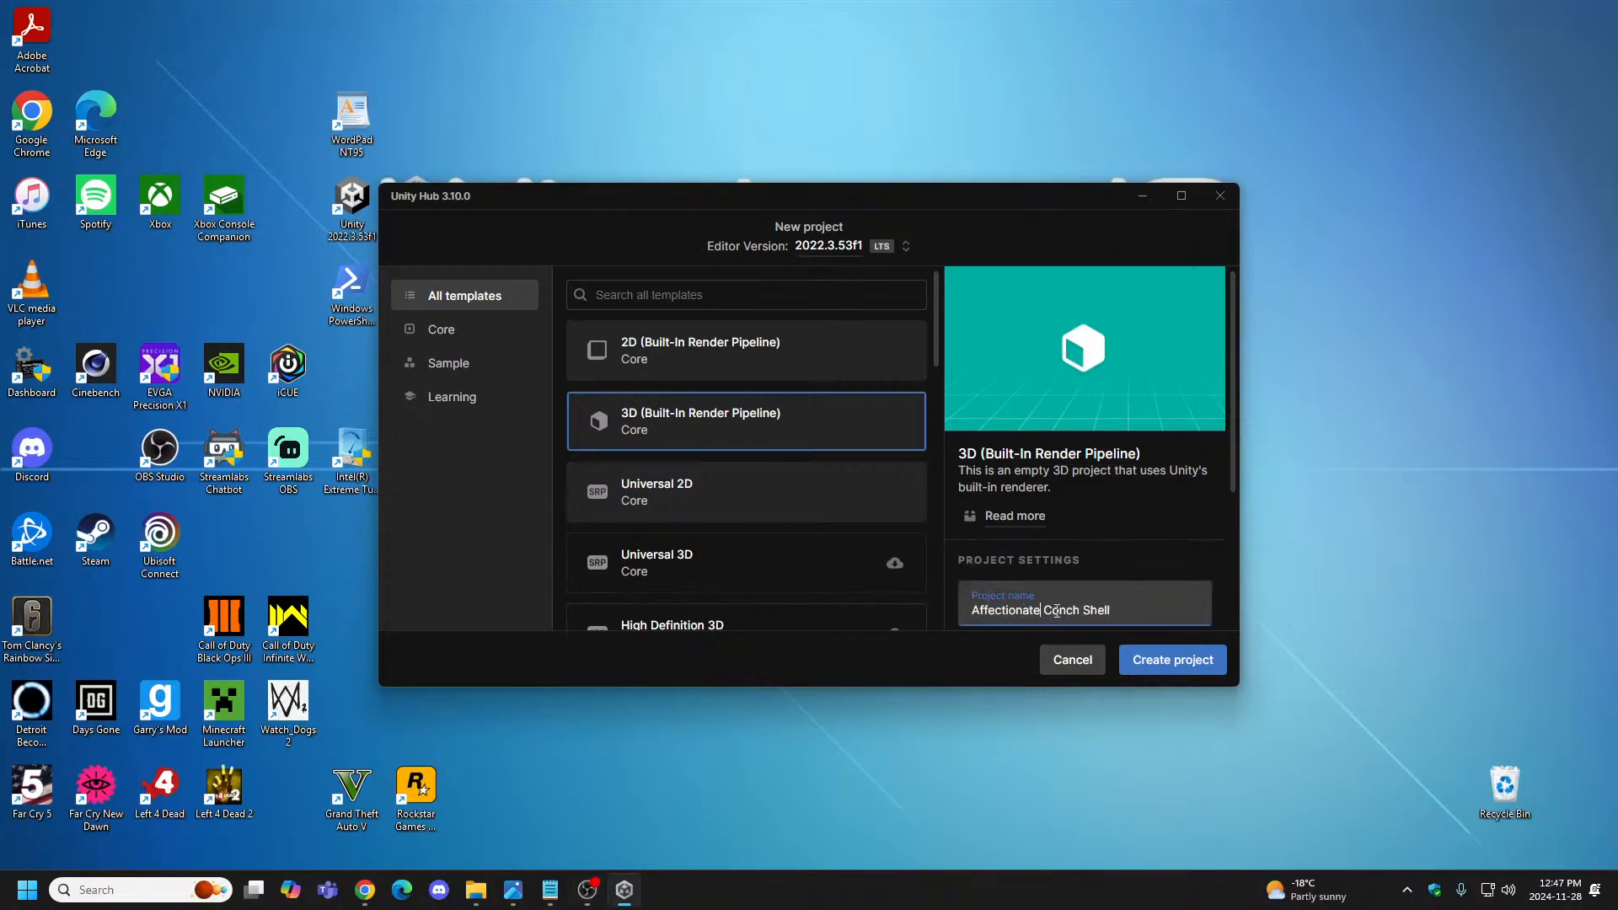
{"action": "key", "text": "BackSpace"}
{"action": "left_click", "coordinate": [1081, 610]}
{"action": "key", "text": "BackSpace"}
{"action": "left_click", "coordinate": [1174, 663]}
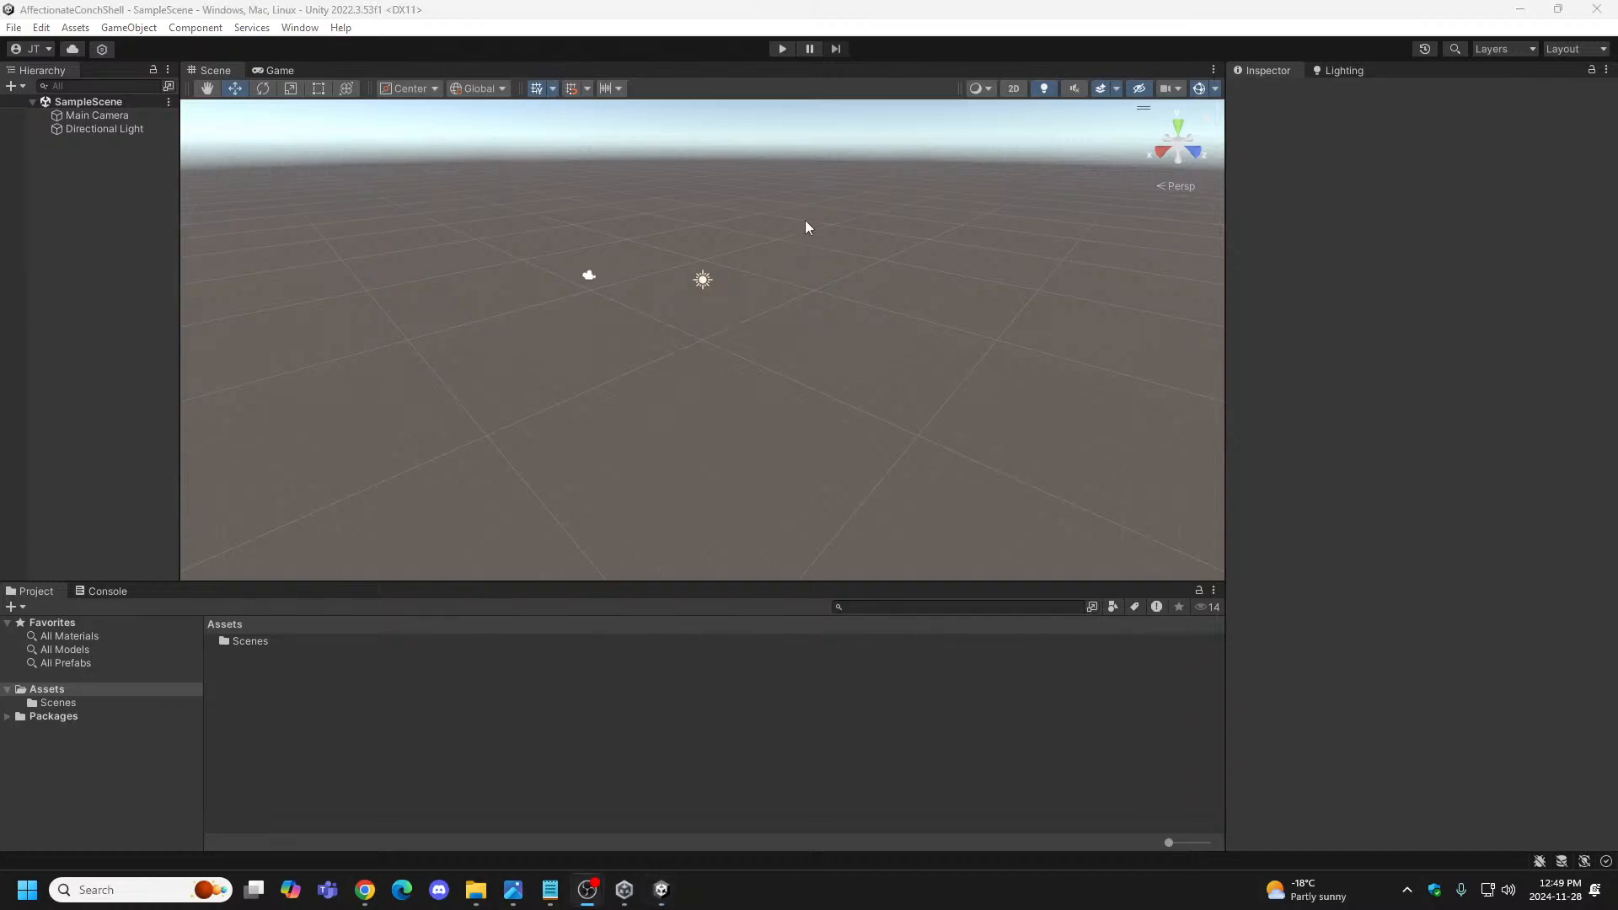
Inspect the properties of the Main Camera and the Directional Light in the sample scene.
{"action": "left_click_drag", "start_coordinate": [622, 291], "coordinate": [910, 282], "text": "alt"}
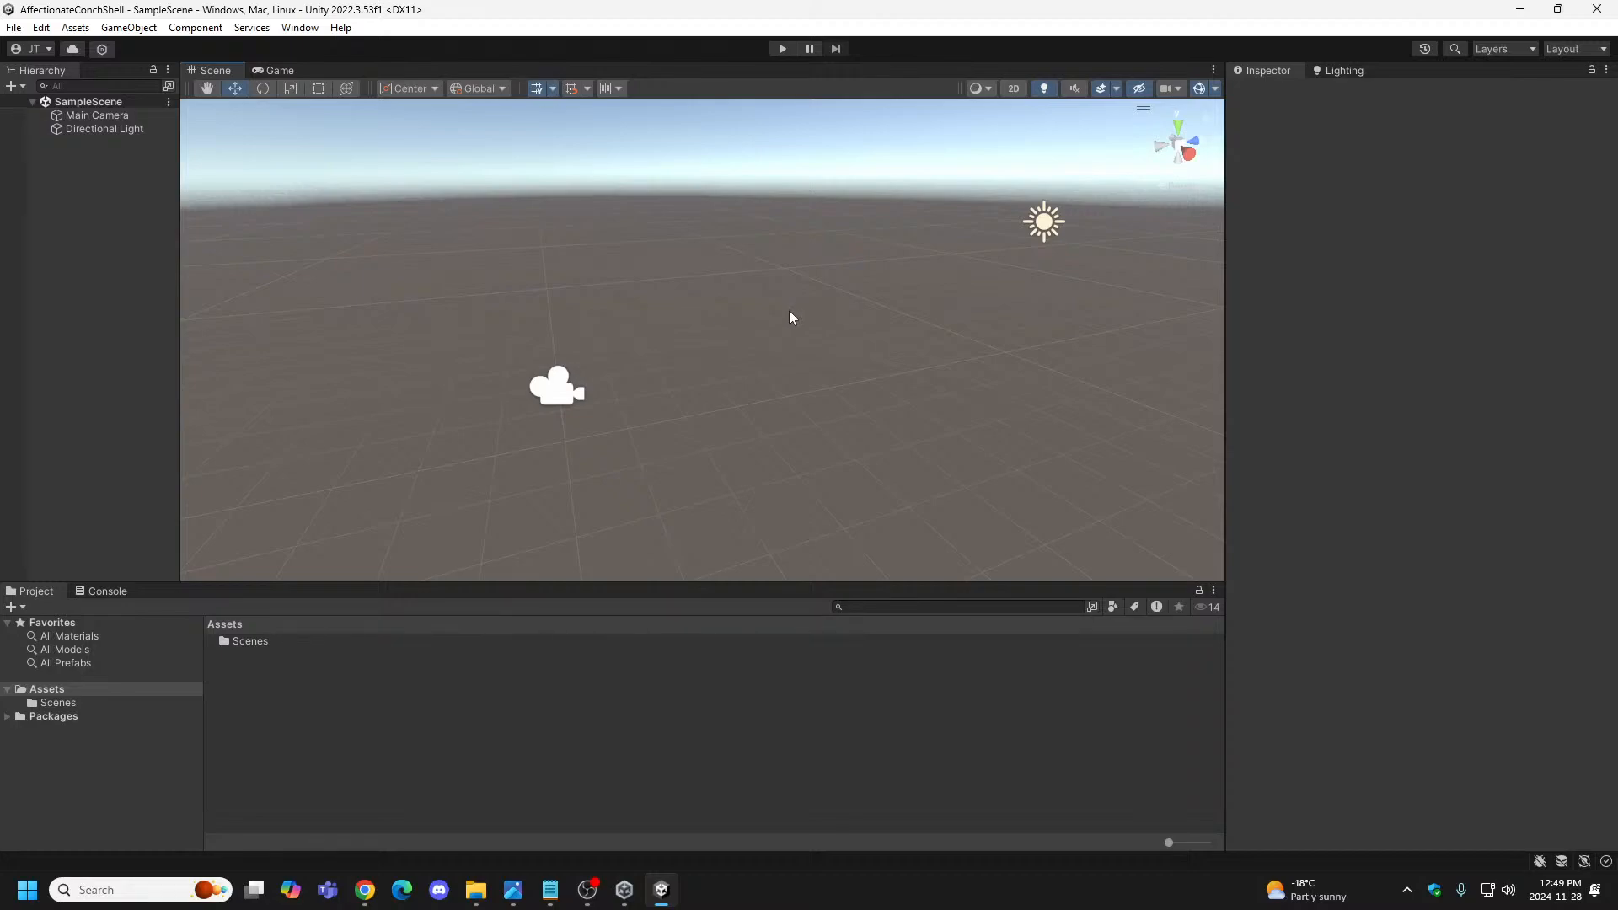
{"action": "right_click_drag", "start_coordinate": [789, 310], "coordinate": [824, 298]}
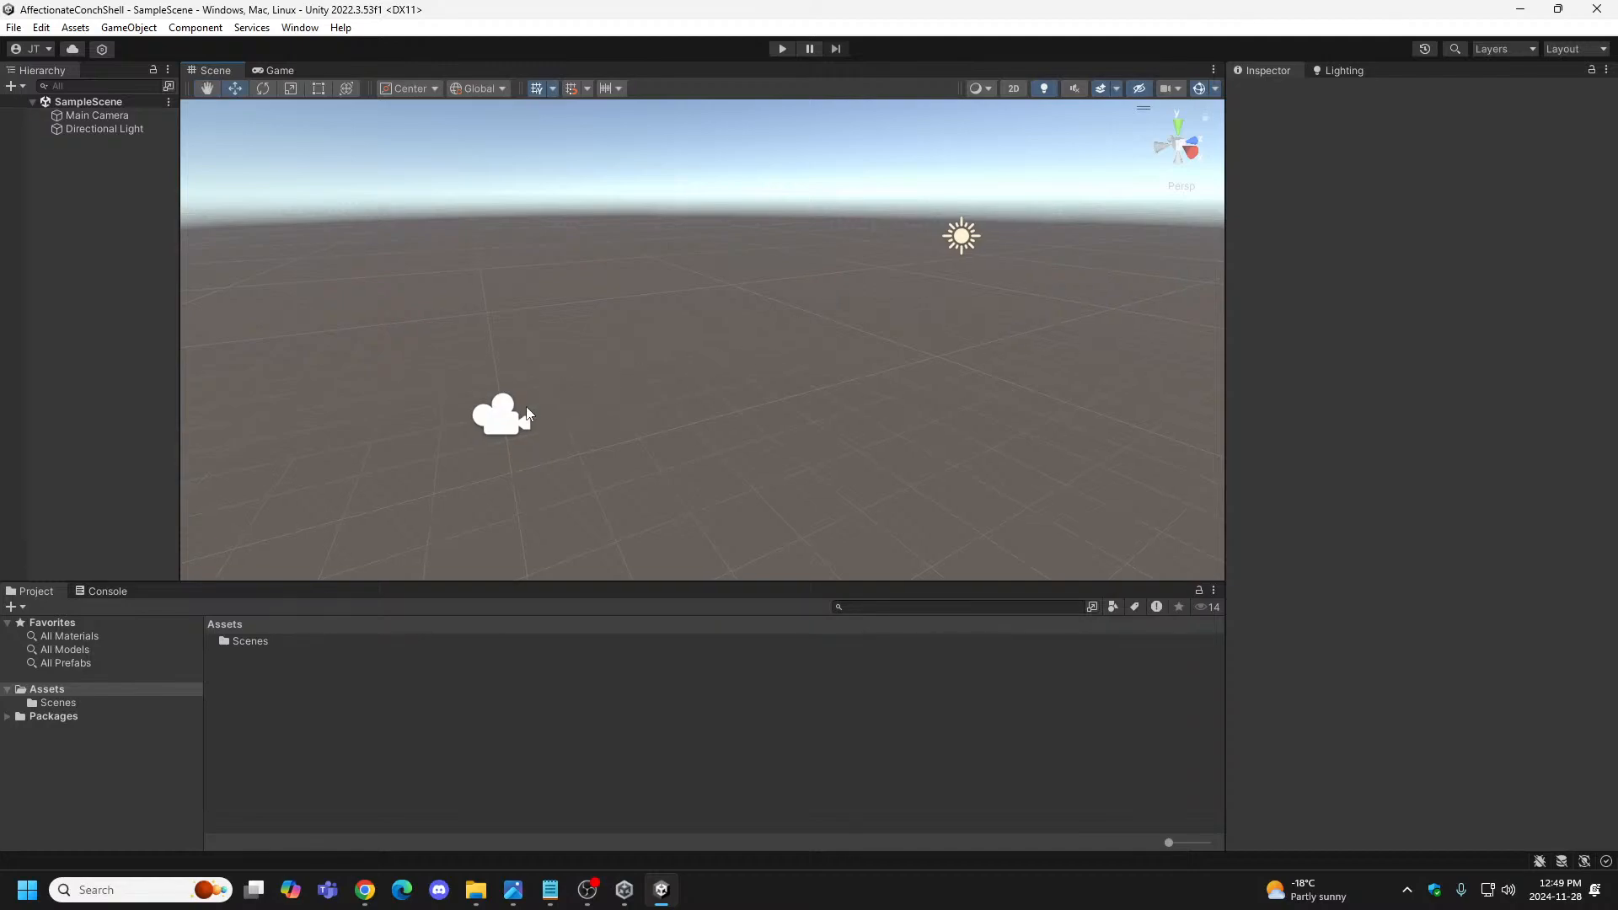
{"action": "left_click", "coordinate": [504, 422]}
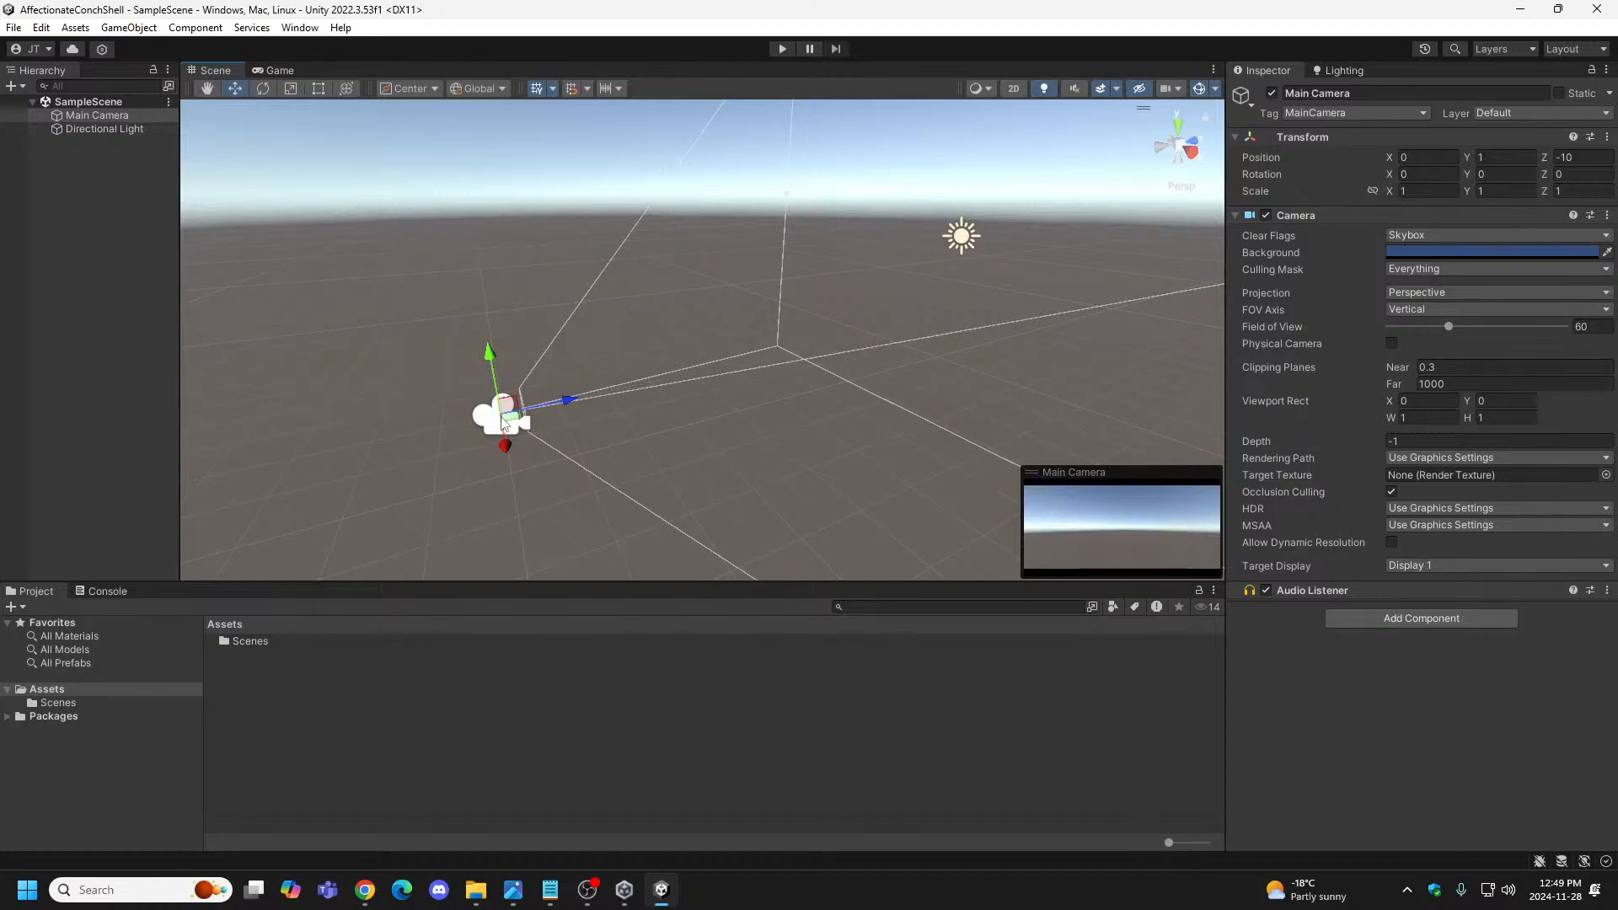
{"action": "left_click", "coordinate": [964, 239]}
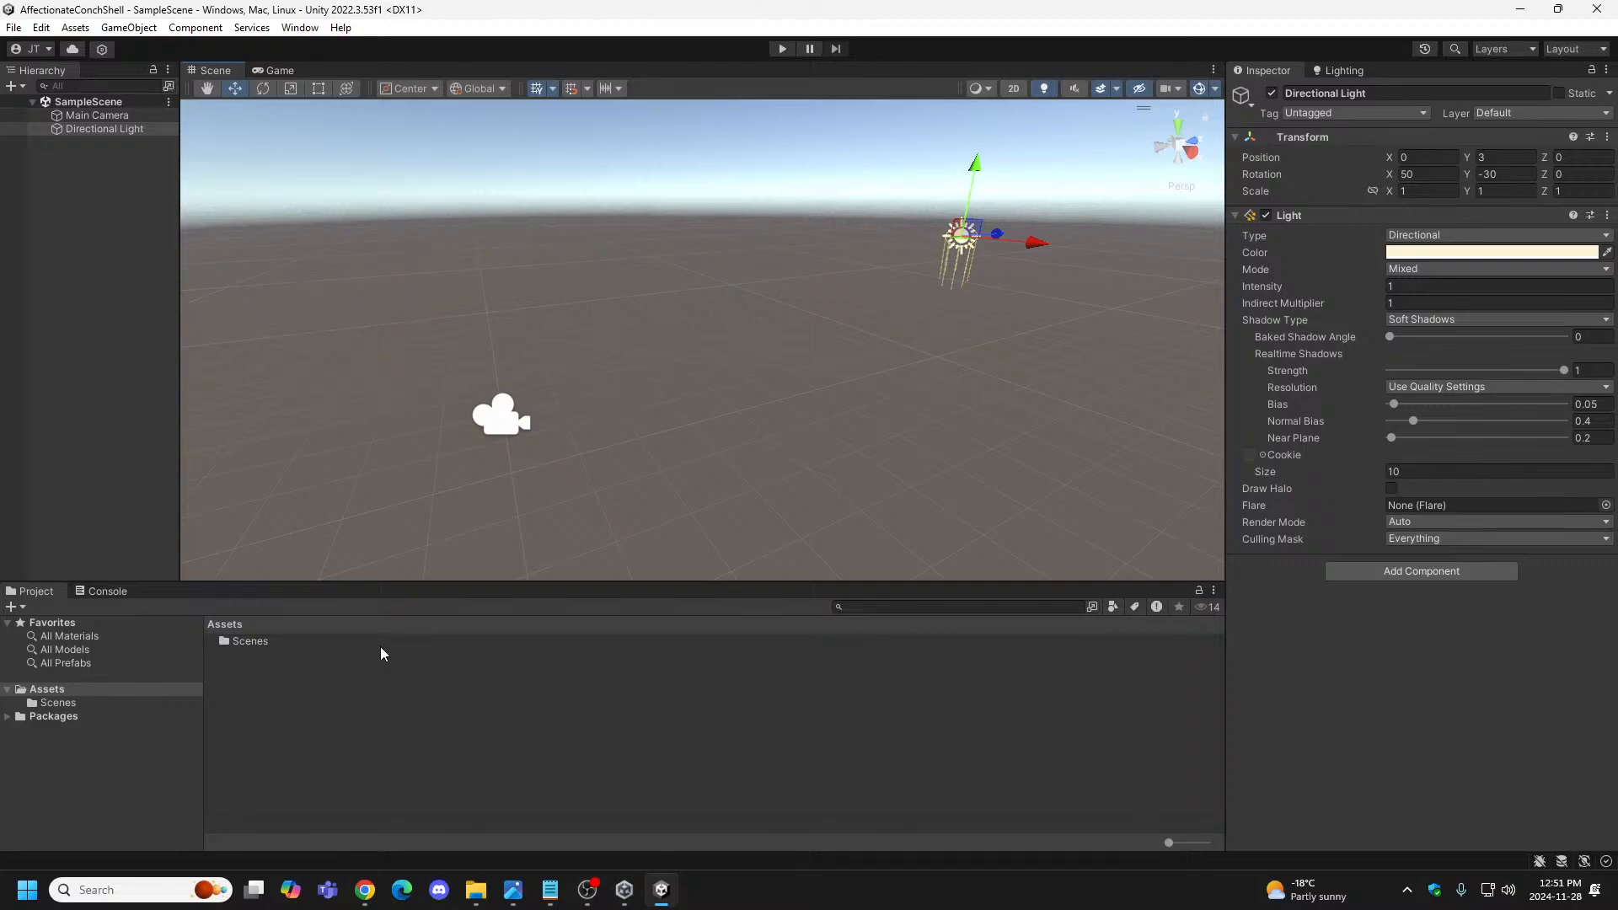
Switch the editor to the 4 Split layout and widen the four scene views.
{"action": "left_click", "coordinate": [1601, 51]}
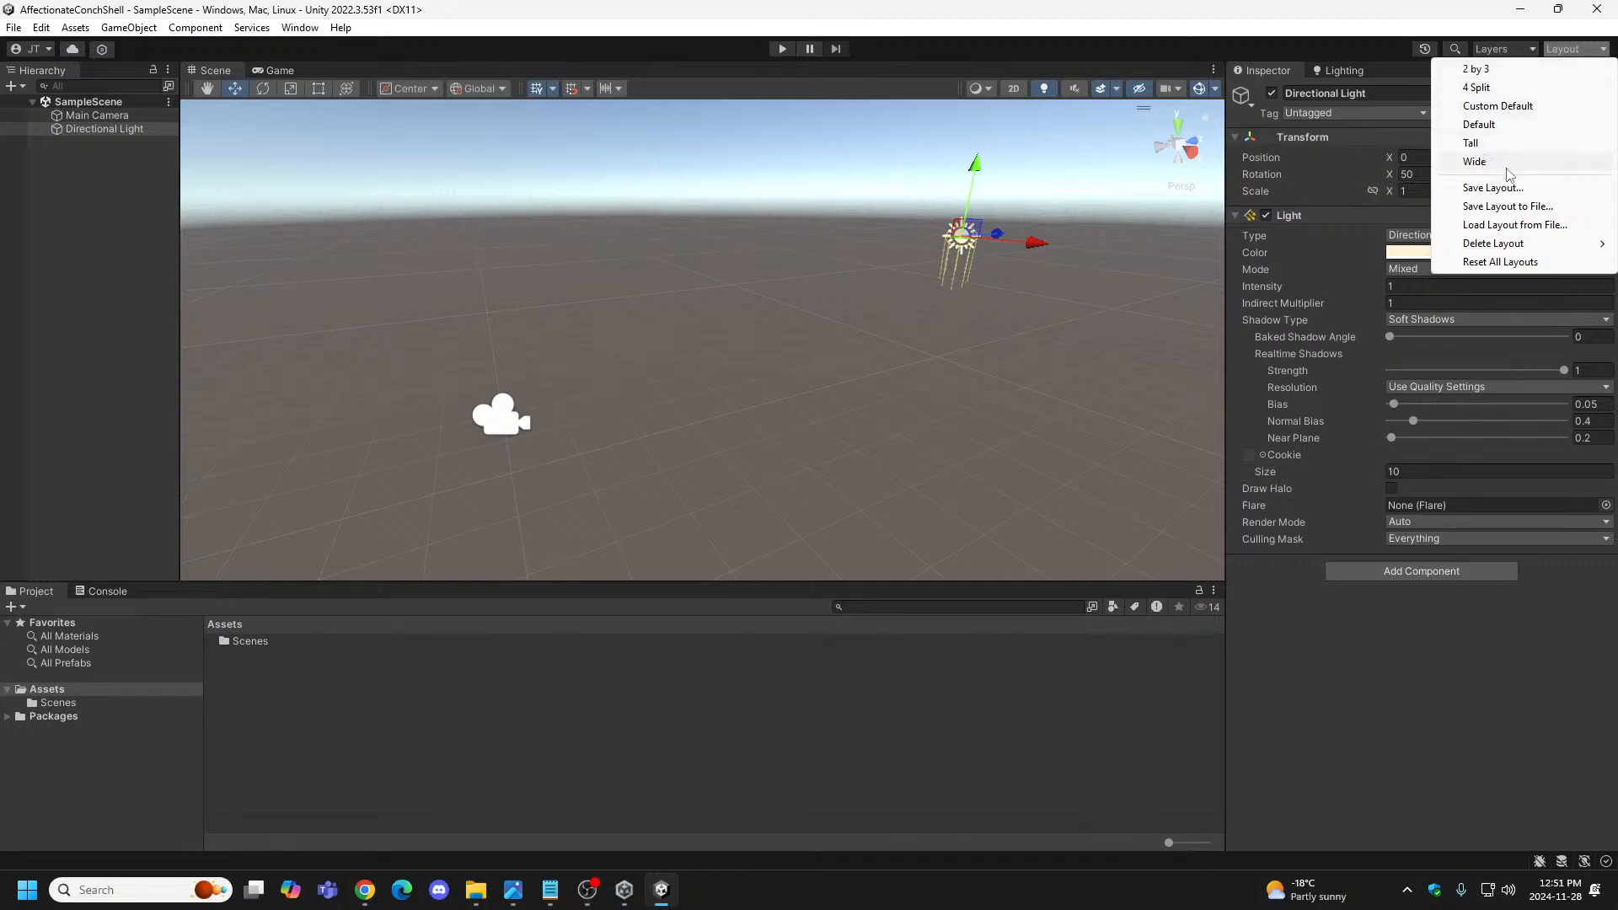
{"action": "left_click", "coordinate": [1504, 88]}
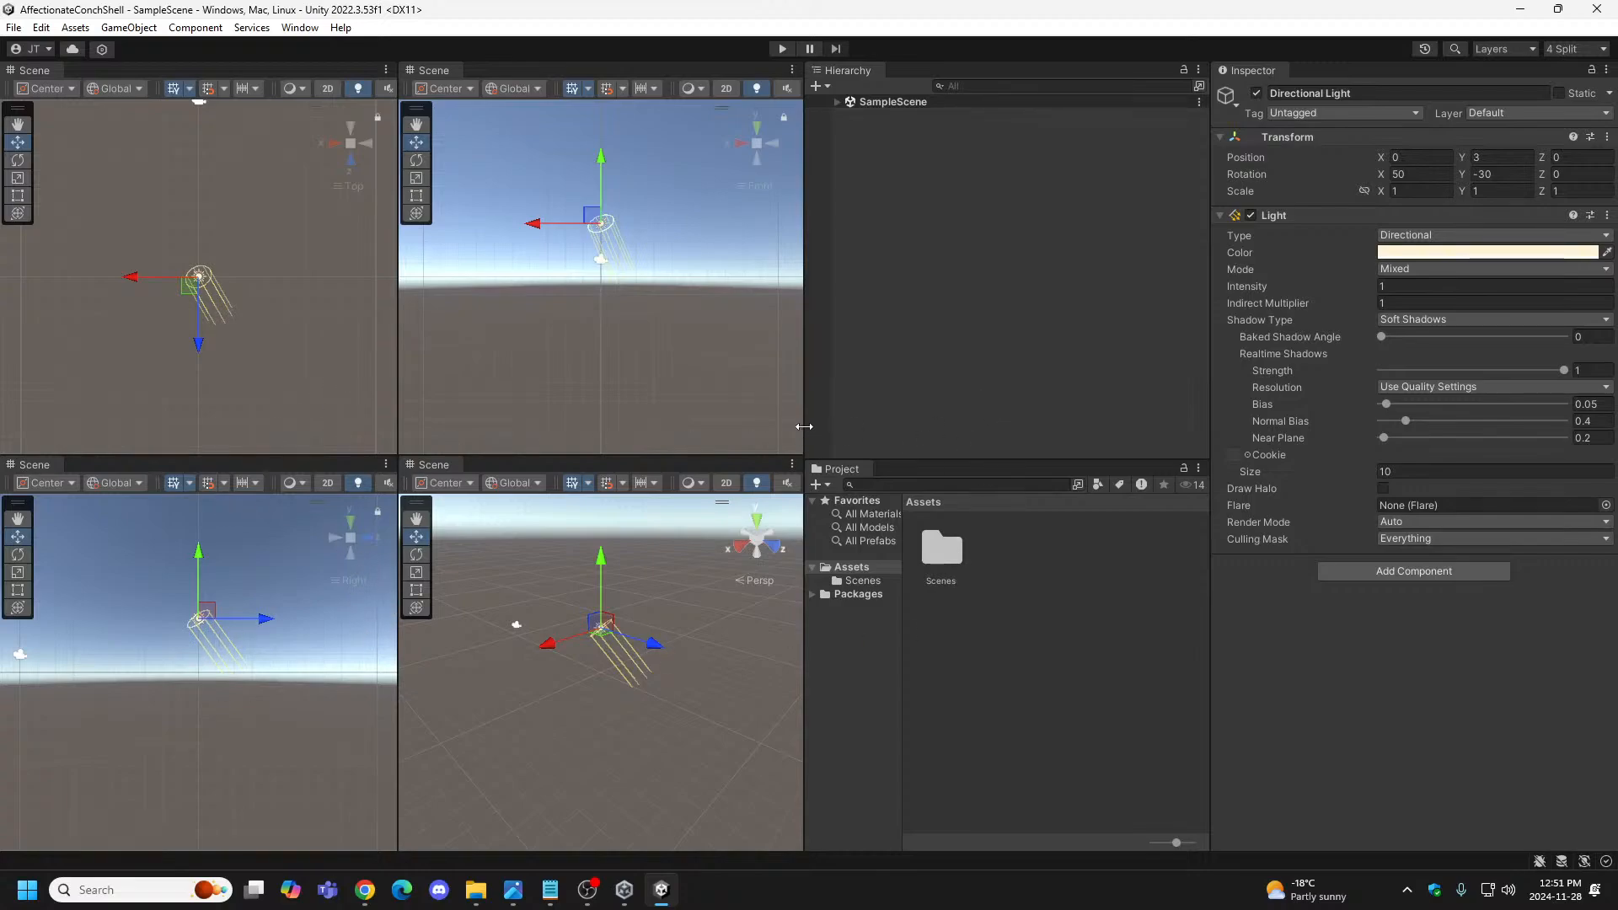
{"action": "left_click_drag", "start_coordinate": [803, 427], "coordinate": [971, 419]}
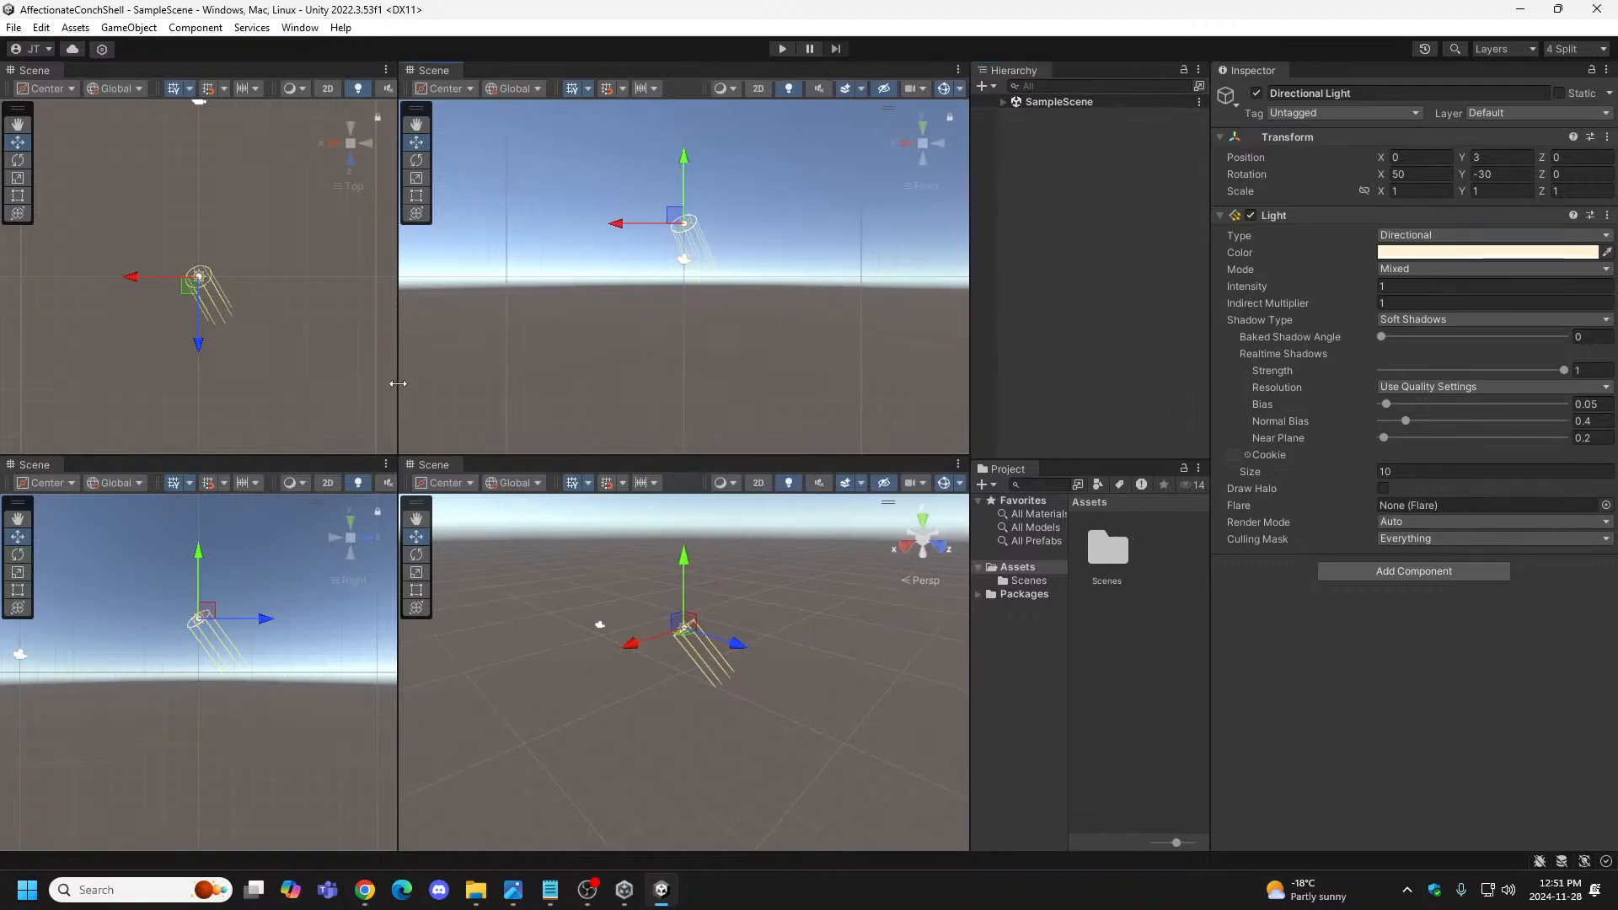
{"action": "left_click_drag", "start_coordinate": [398, 382], "coordinate": [499, 387]}
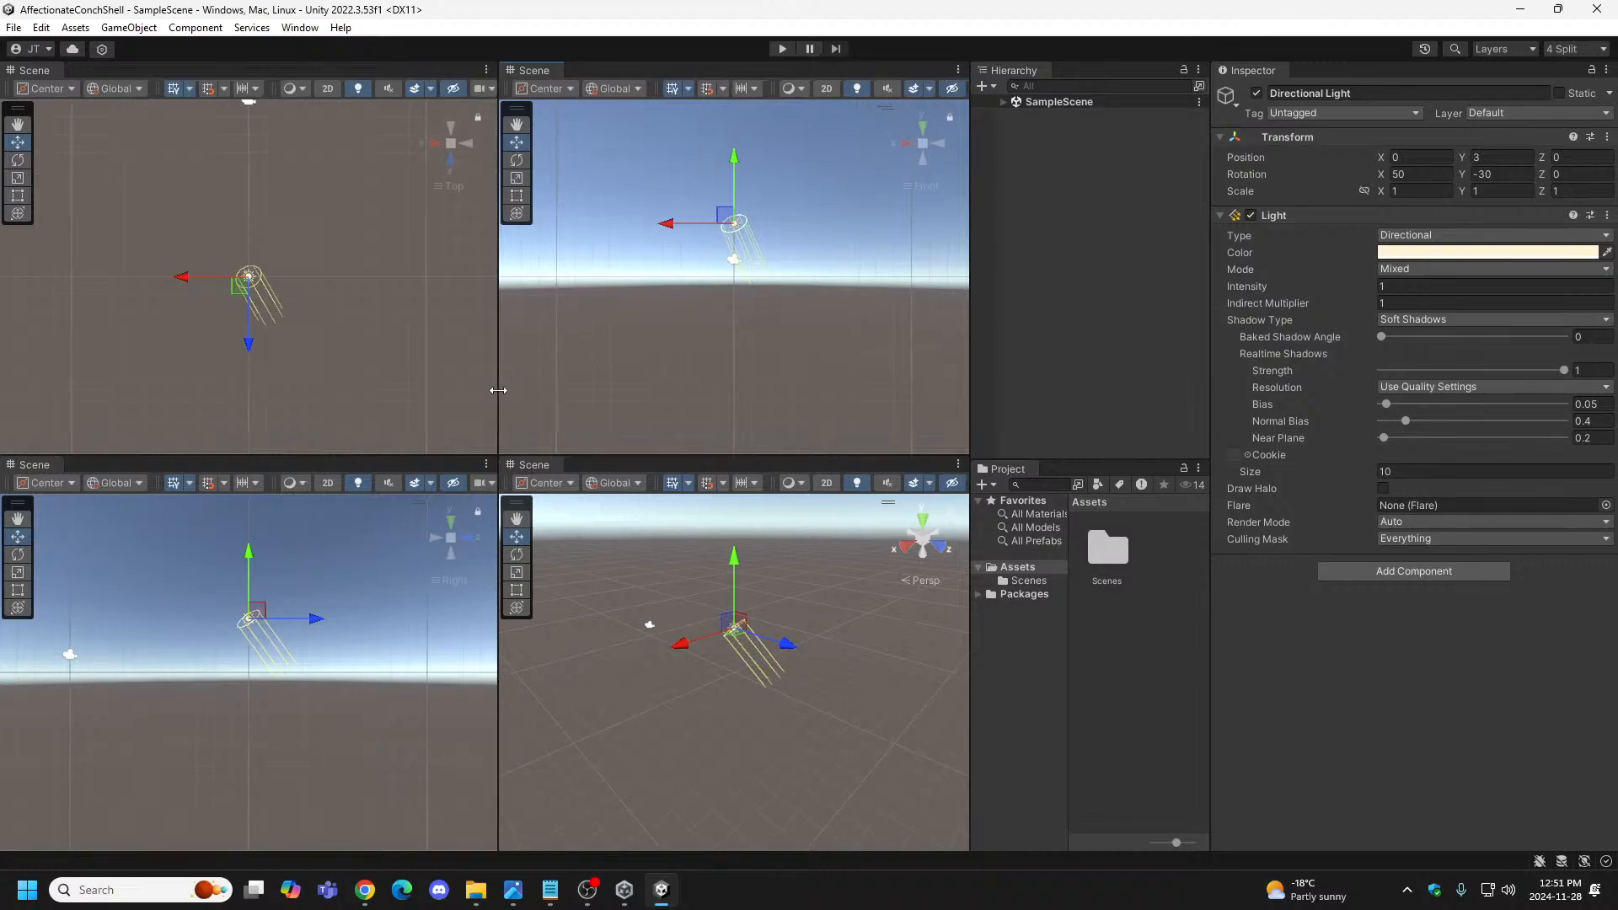
{"action": "left_click", "coordinate": [1601, 51]}
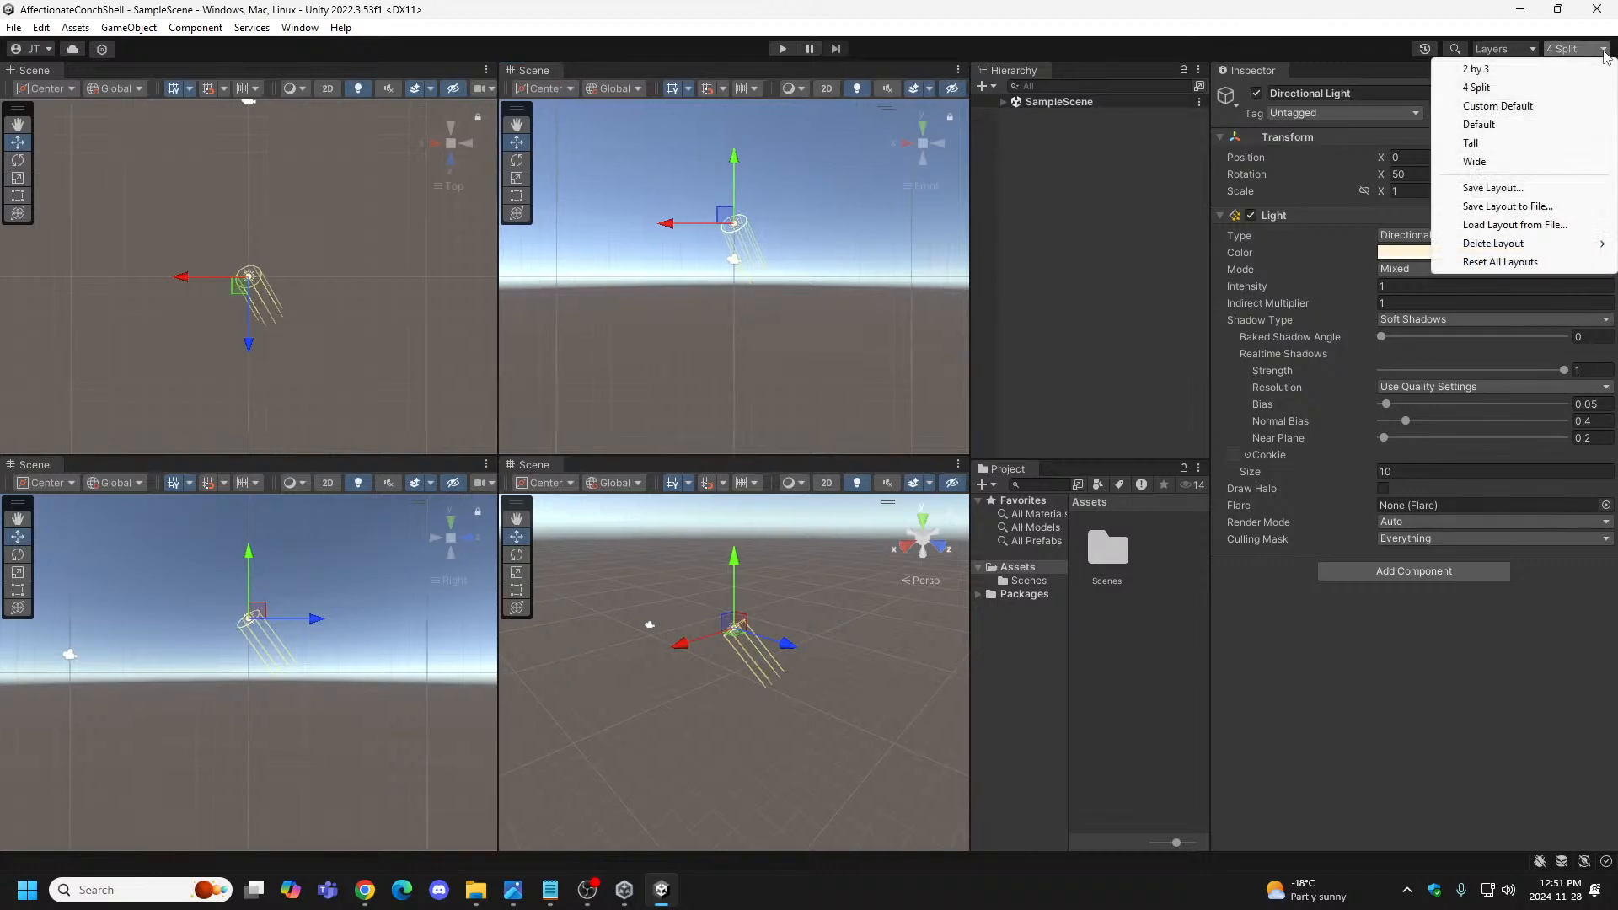
{"action": "left_click", "coordinate": [1483, 189]}
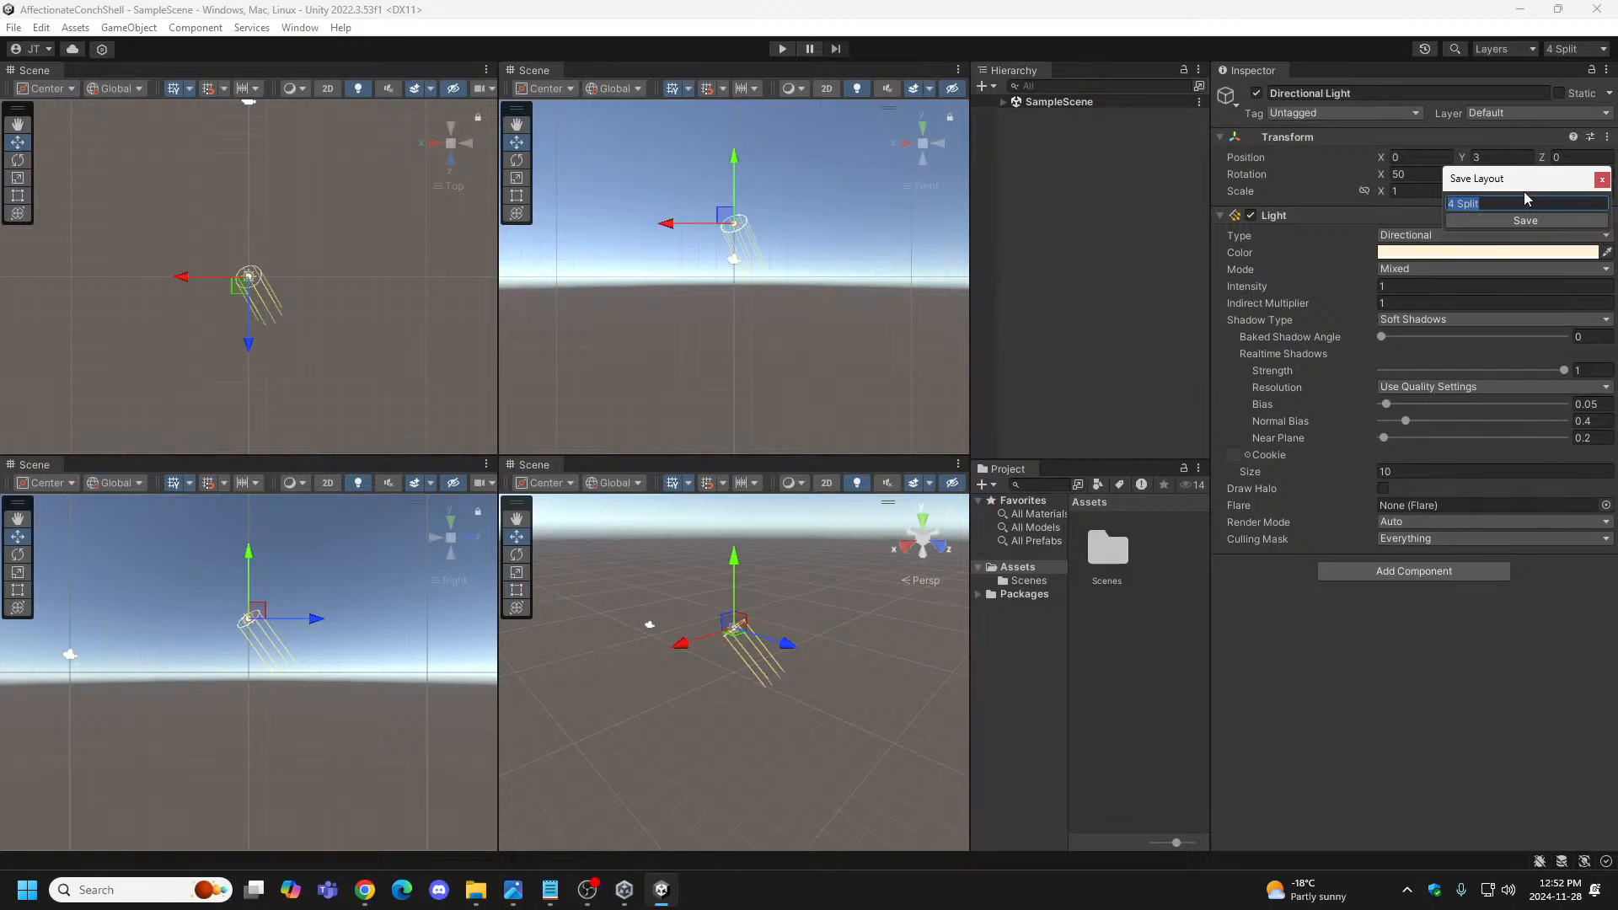
{"action": "left_click", "coordinate": [1603, 180]}
Start saving the window layout to a file and look through the available folders and drives.
{"action": "left_click", "coordinate": [1574, 48]}
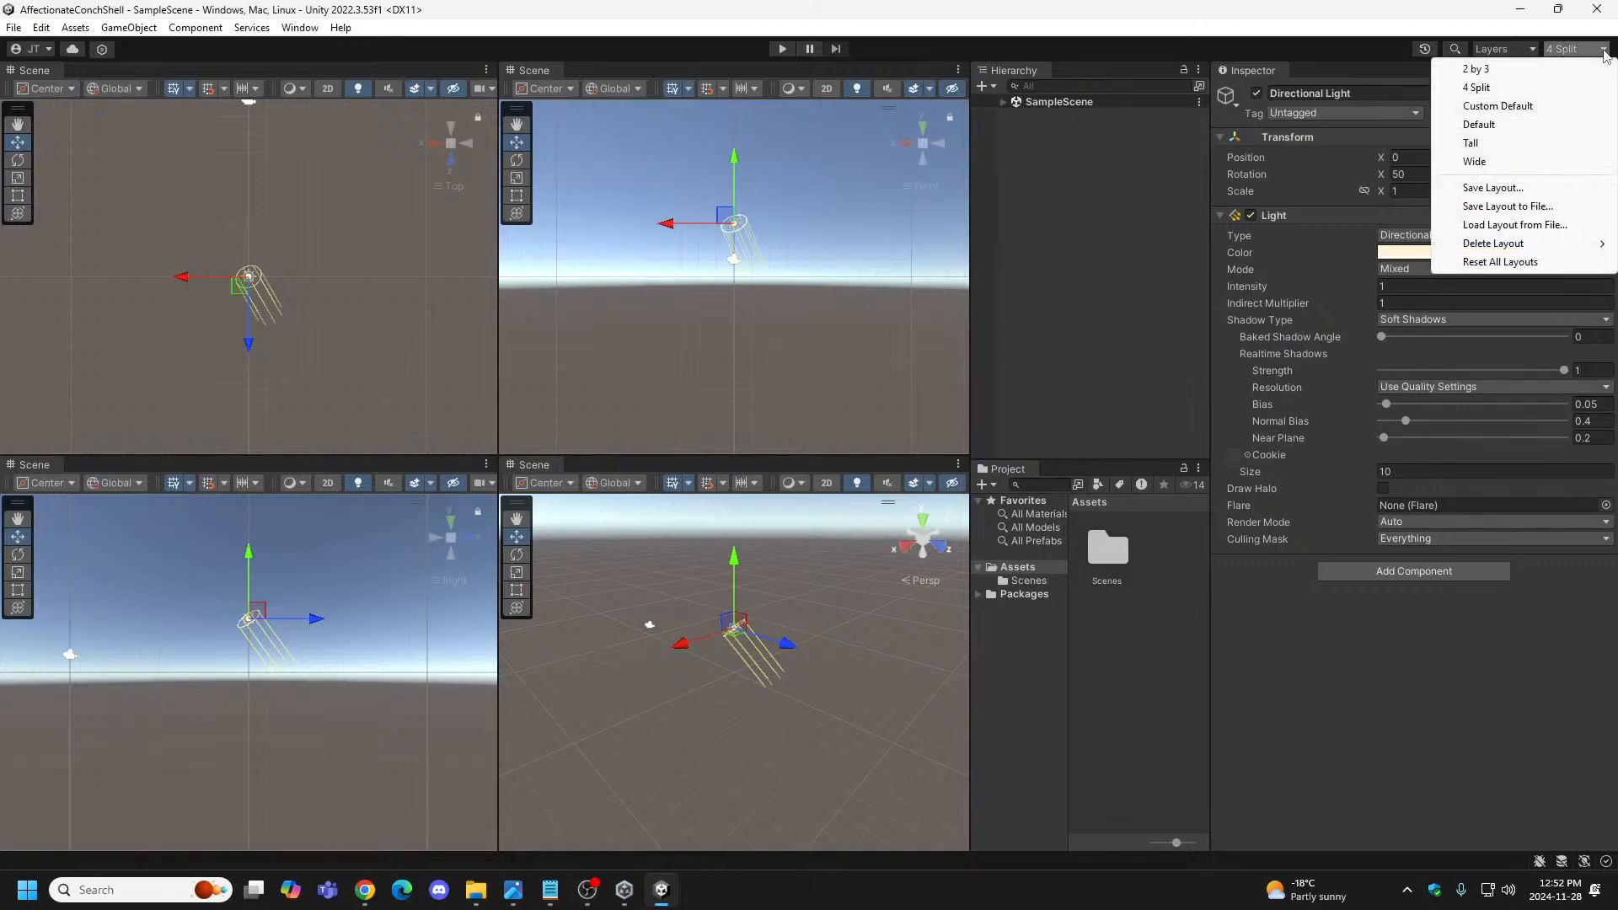
{"action": "left_click", "coordinate": [1508, 208]}
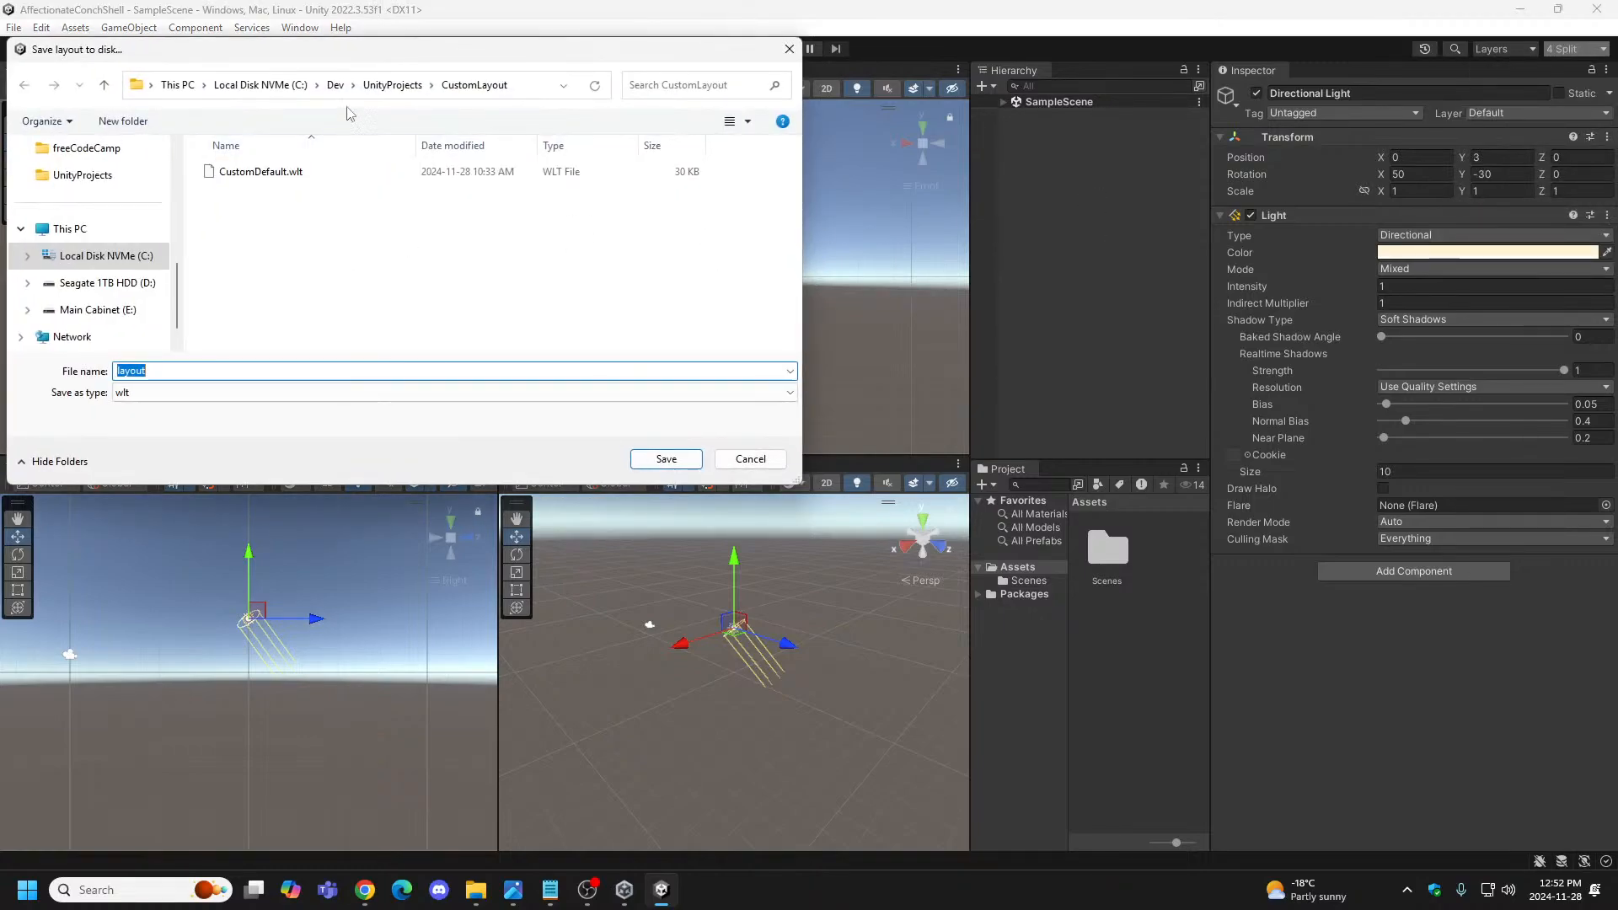
{"action": "left_click_drag", "start_coordinate": [336, 63], "coordinate": [542, 254]}
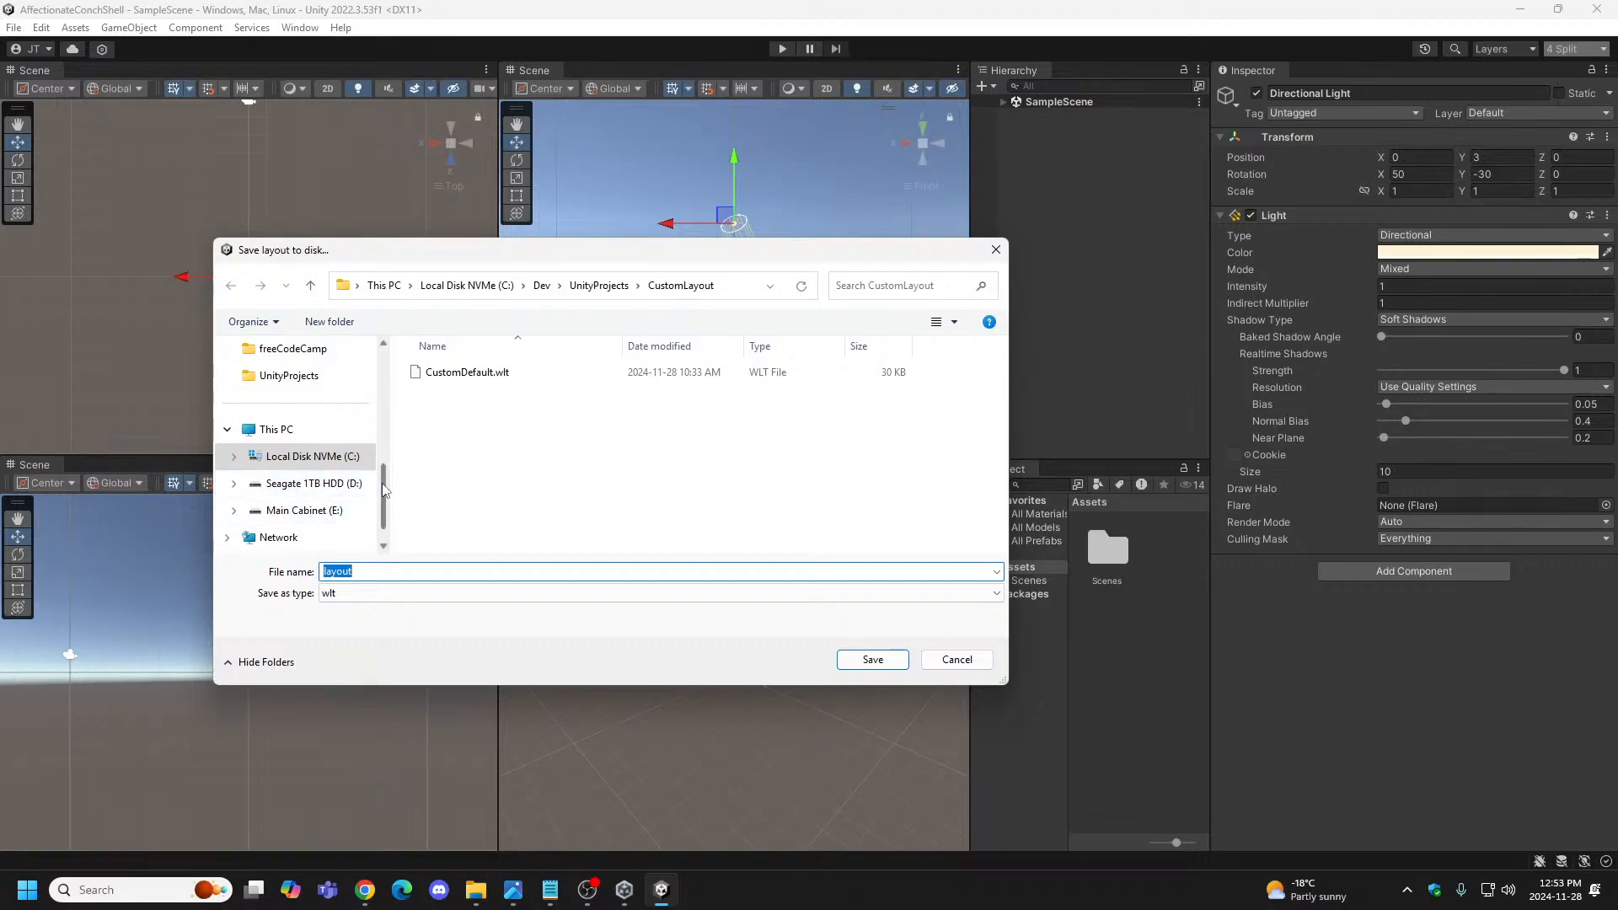
{"action": "scroll", "coordinate": [358, 471], "scroll_direction": "up", "scroll_amount": 5}
{"action": "scroll", "coordinate": [371, 380], "scroll_direction": "down", "scroll_amount": 2}
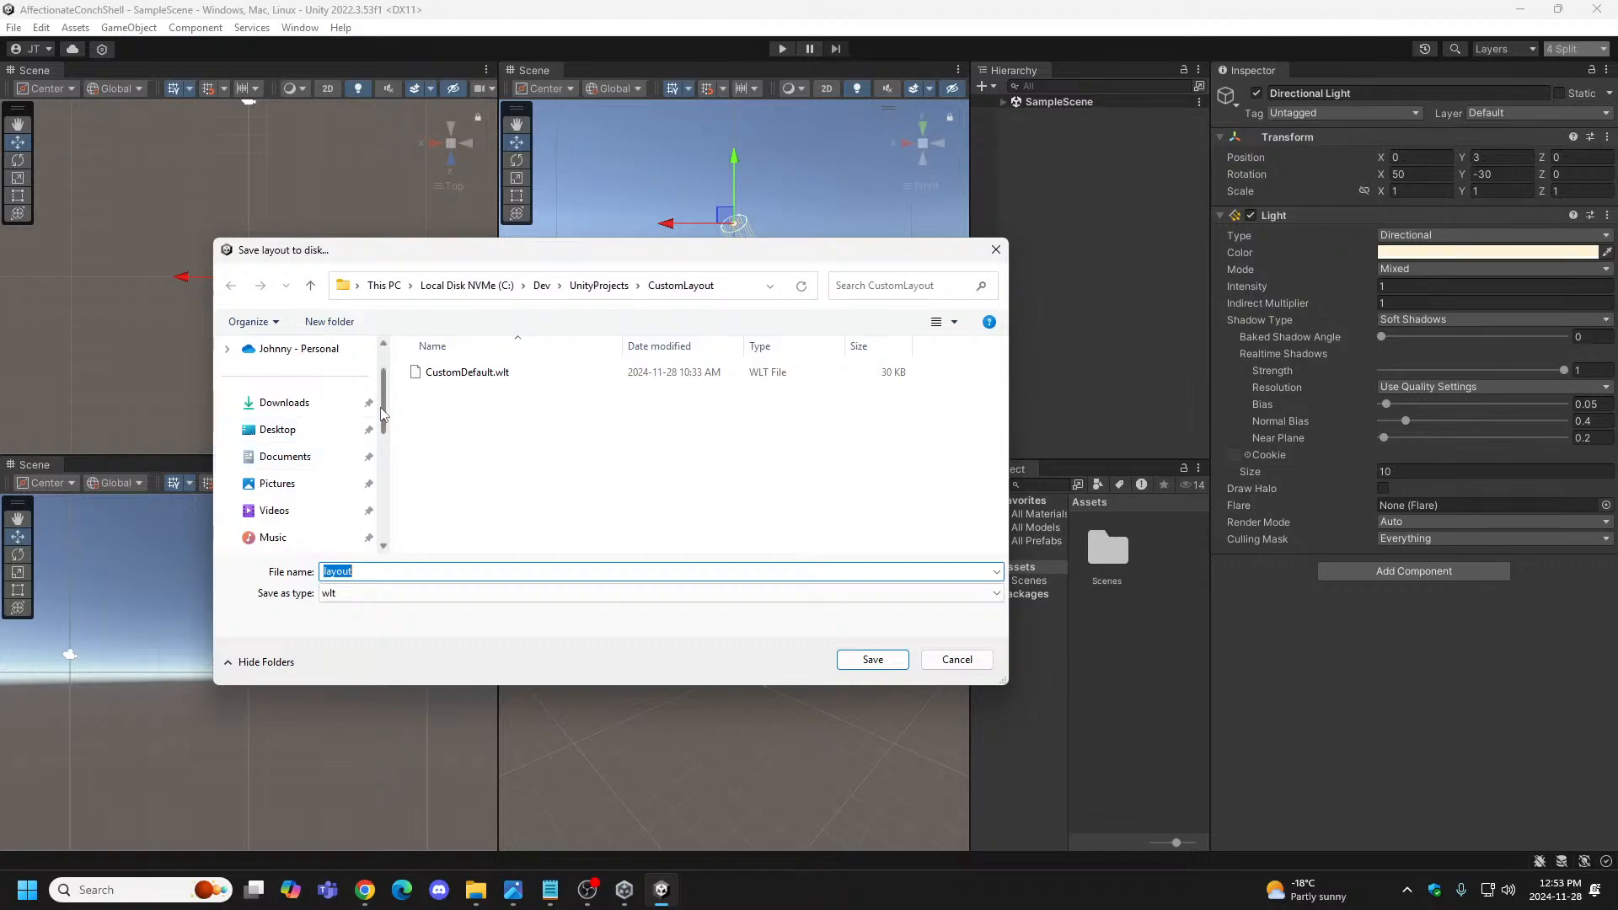
{"action": "scroll", "coordinate": [385, 413], "scroll_direction": "up", "scroll_amount": 2}
{"action": "scroll", "coordinate": [383, 396], "scroll_direction": "down", "scroll_amount": 5}
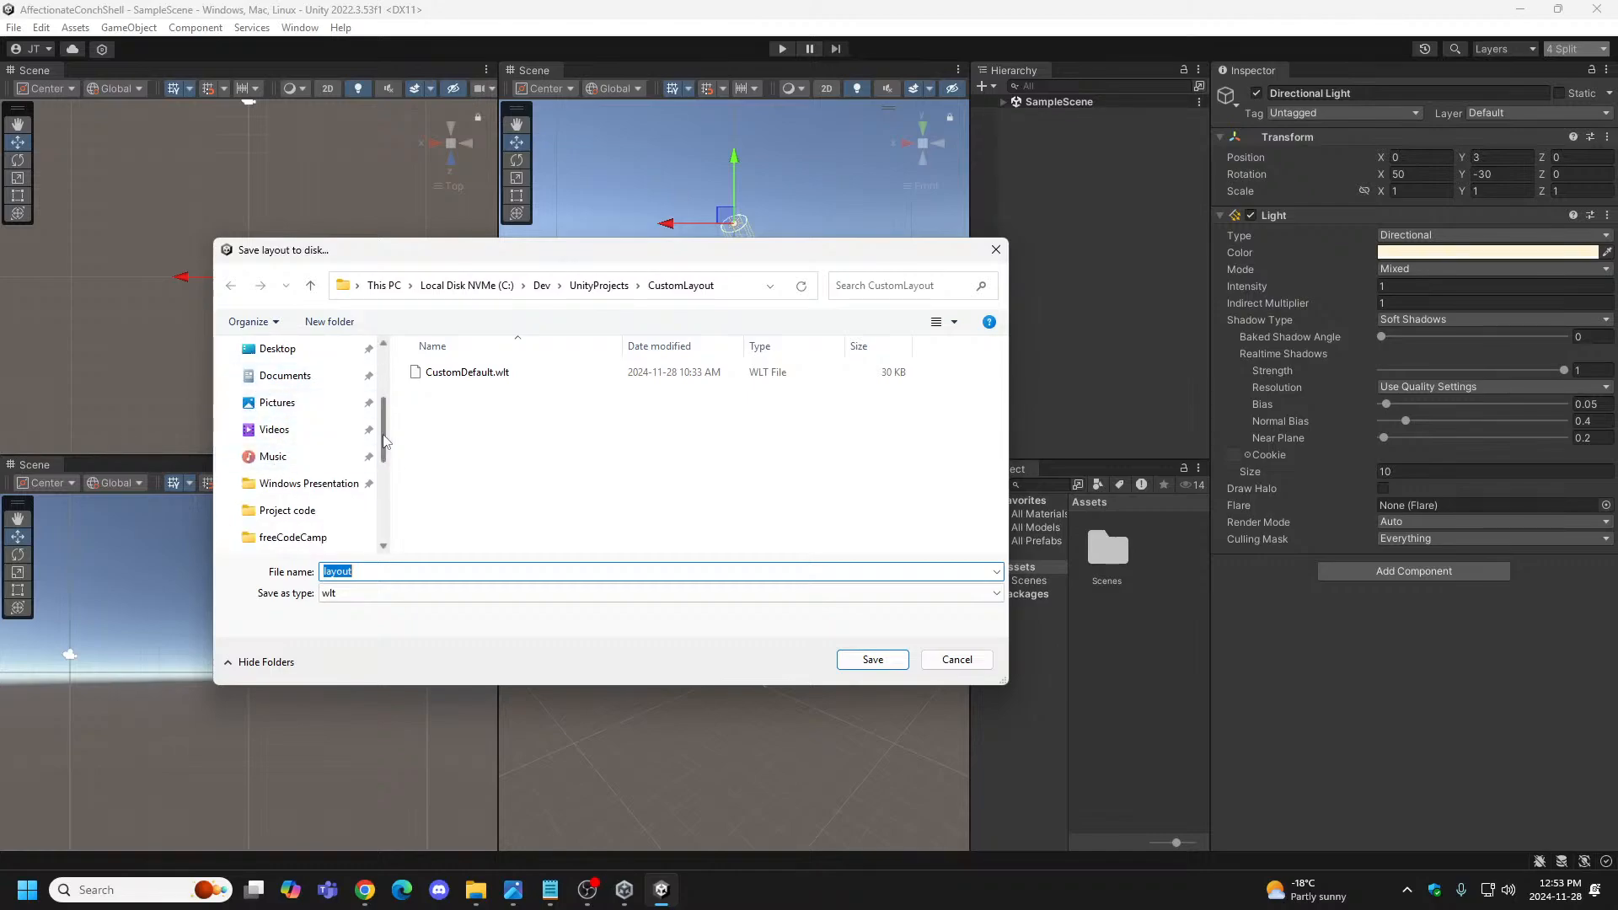
{"action": "scroll", "coordinate": [389, 452], "scroll_direction": "down", "scroll_amount": 6}
{"action": "scroll", "coordinate": [384, 503], "scroll_direction": "down", "scroll_amount": 1}
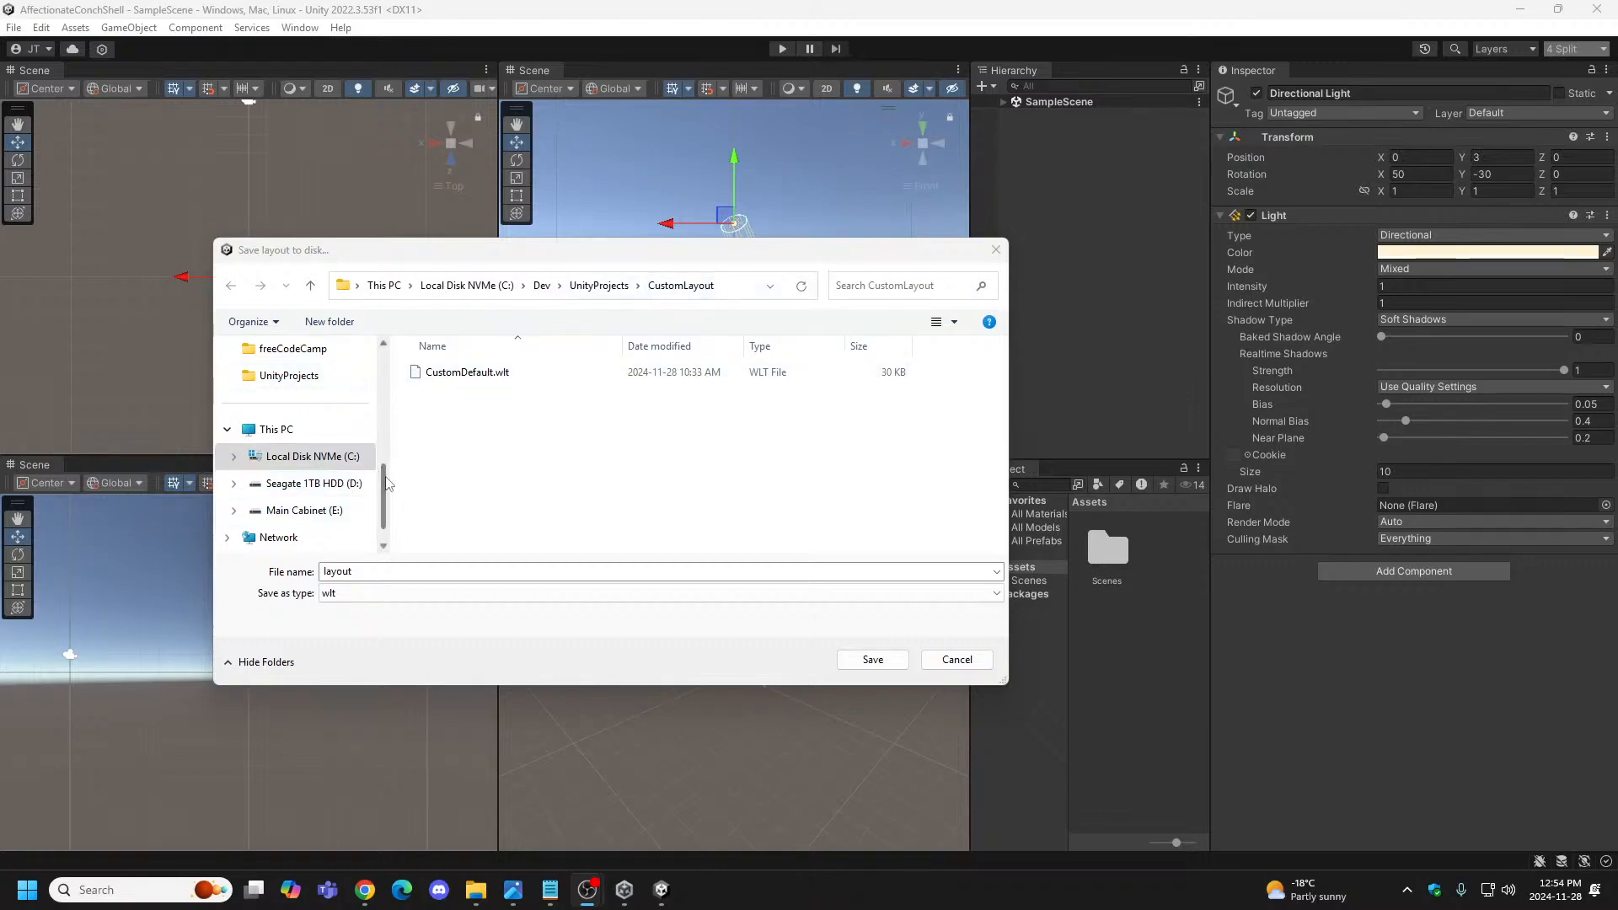
Browse the save location to the WindowsForms folder under Dev, VisualStudioProjects, CsharpApps on the C: drive.
{"action": "left_click", "coordinate": [310, 456]}
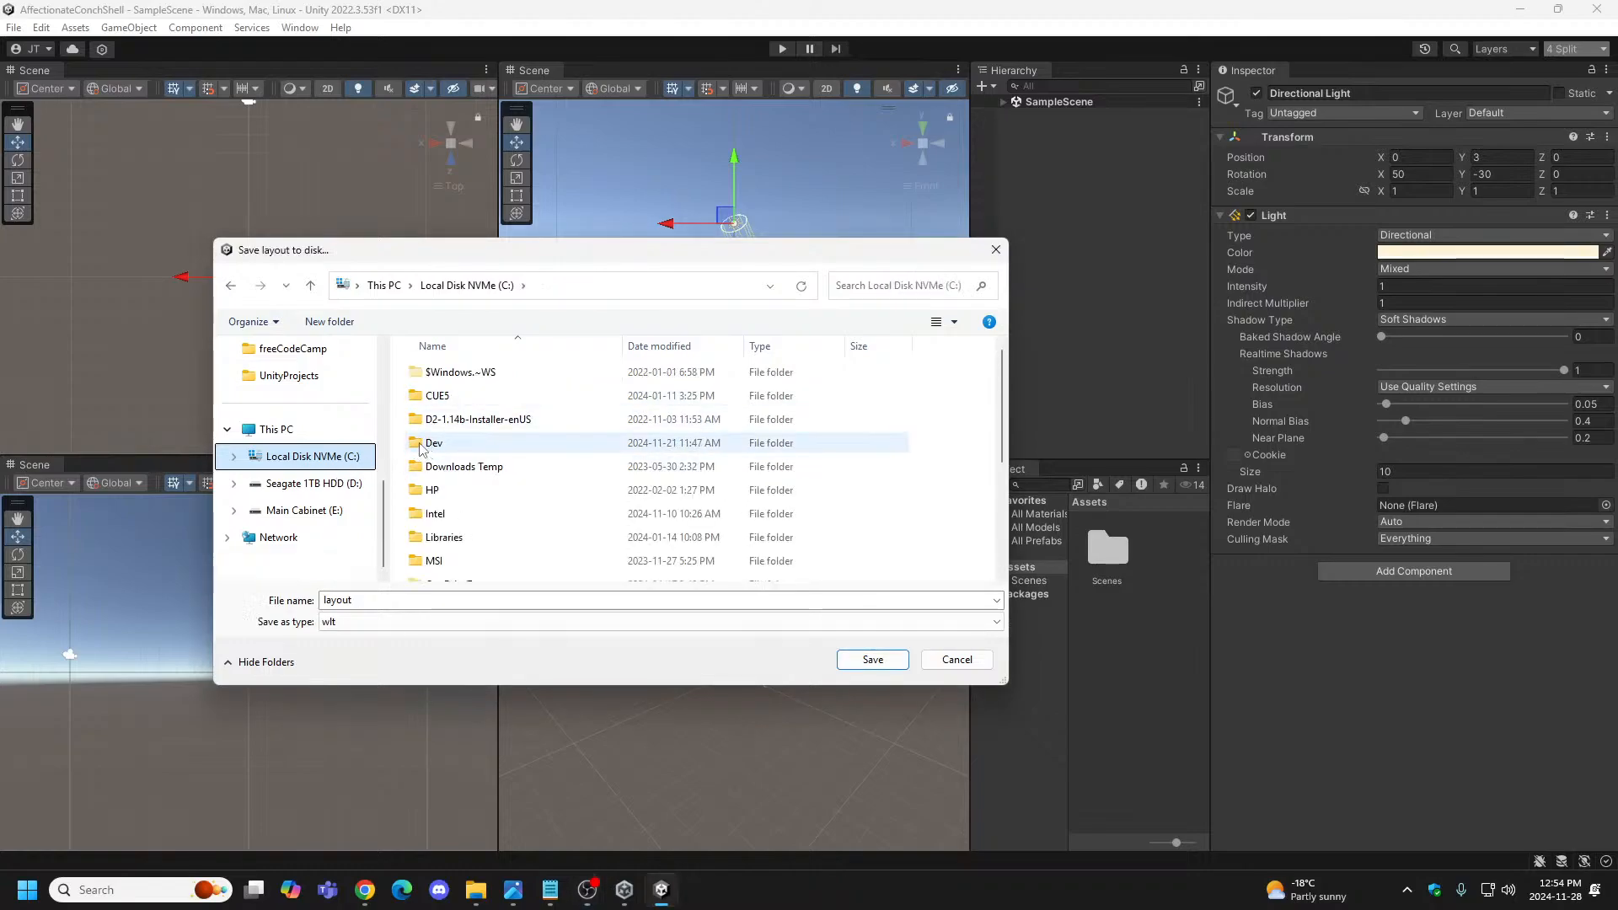
{"action": "double_click", "coordinate": [422, 444]}
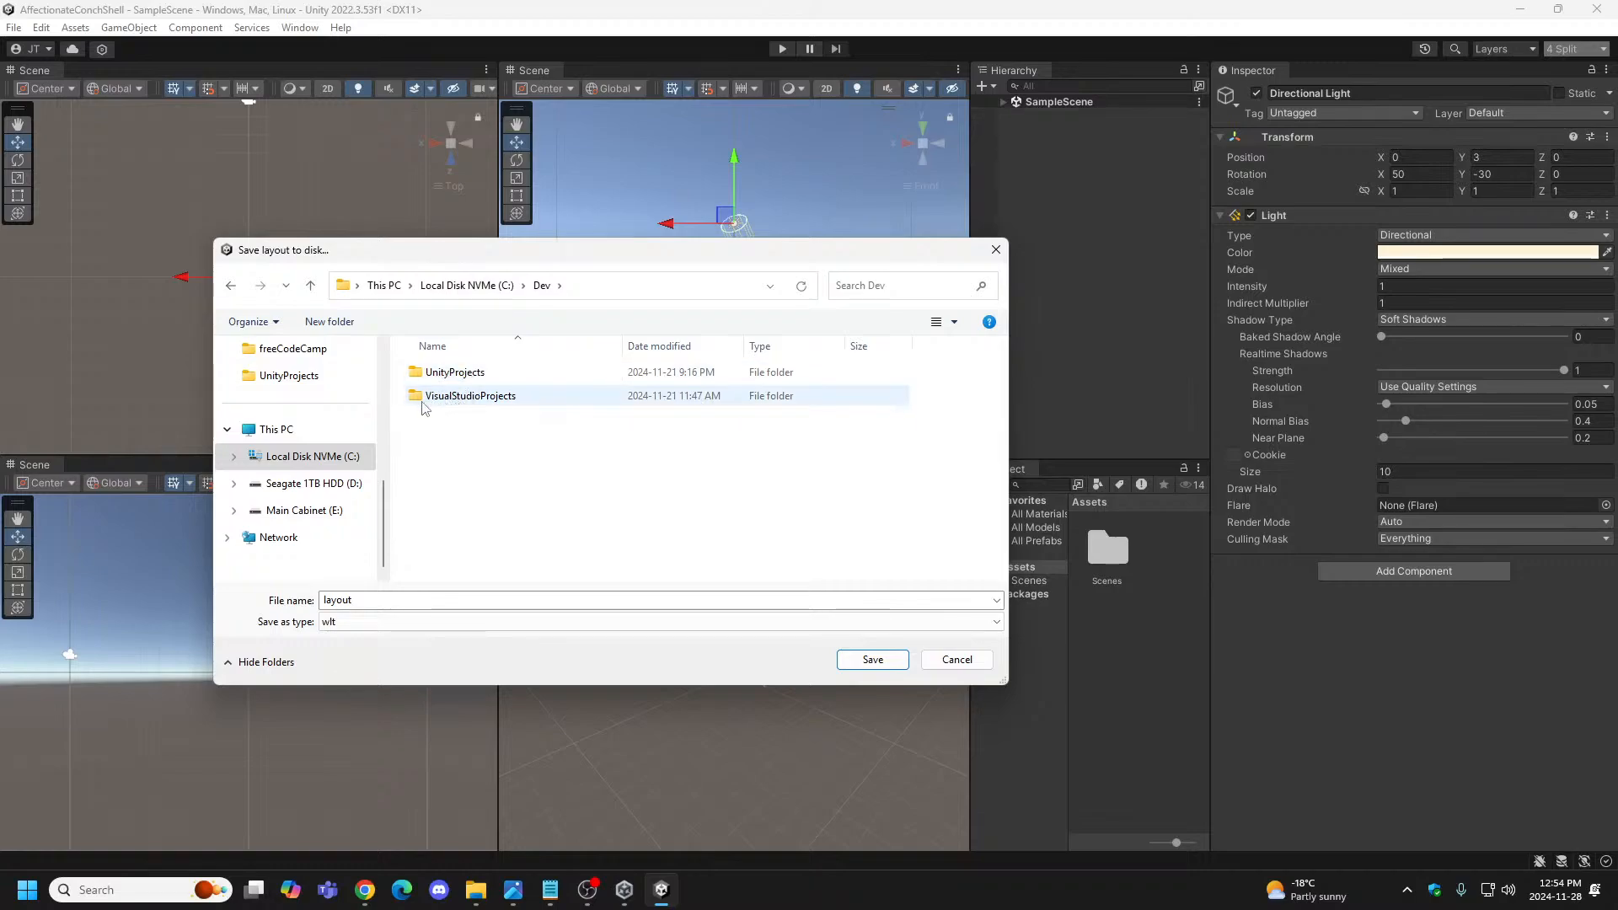
{"action": "double_click", "coordinate": [417, 397]}
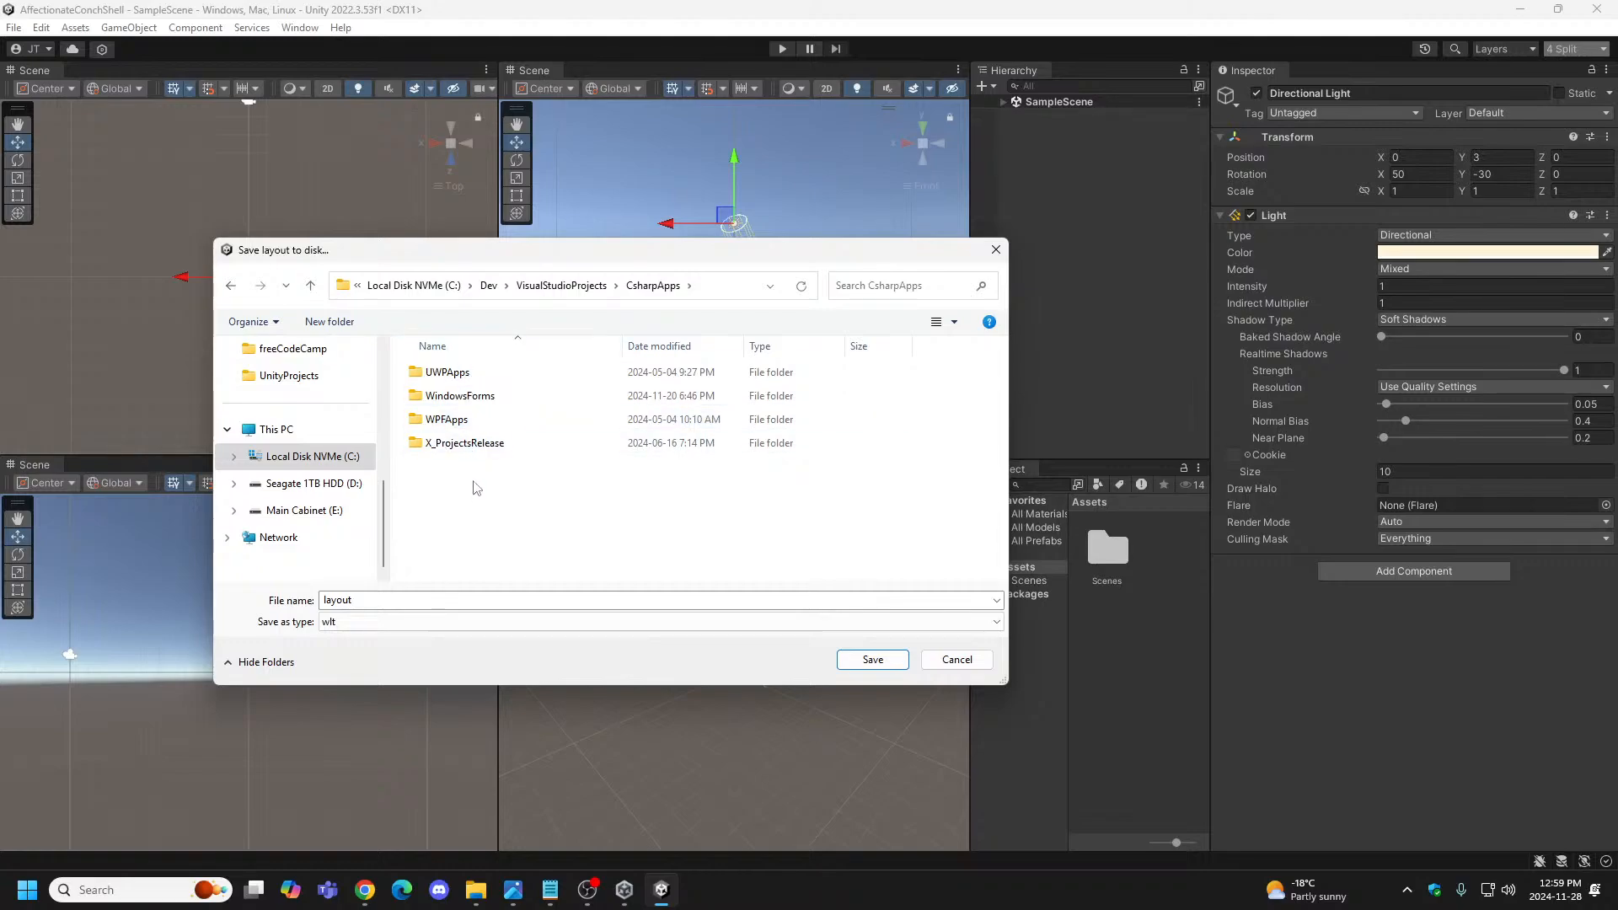
{"action": "double_click", "coordinate": [422, 401]}
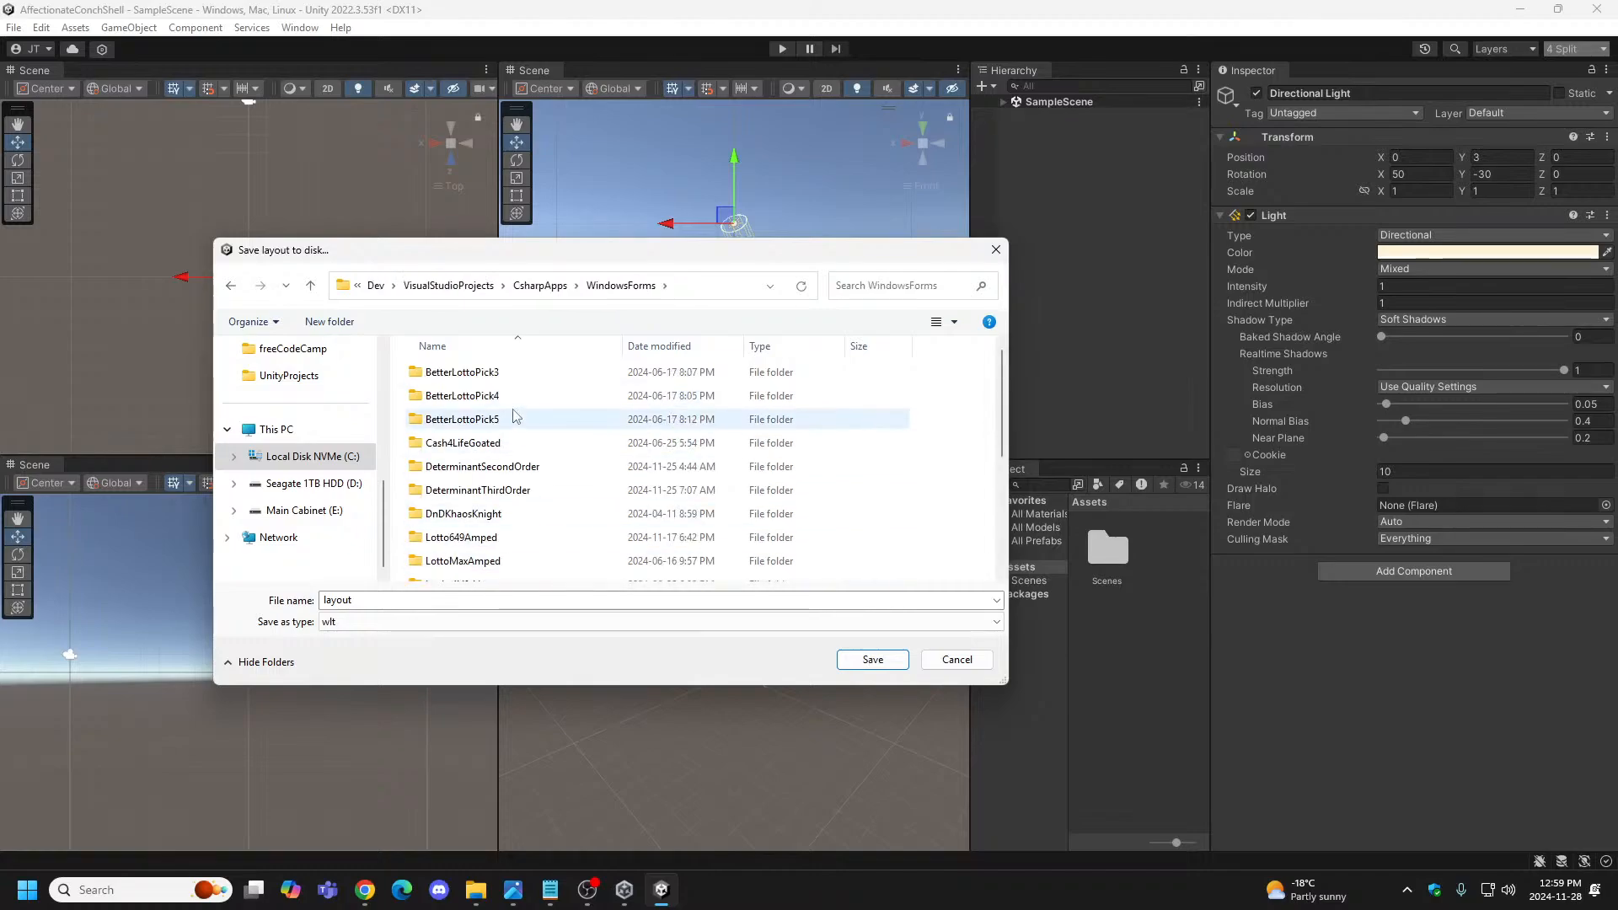
Go back to CsharpApps, examine its UWPApps, WindowsForms and WPFApps folders, and return to VisualStudioProjects.
{"action": "left_click", "coordinate": [310, 285]}
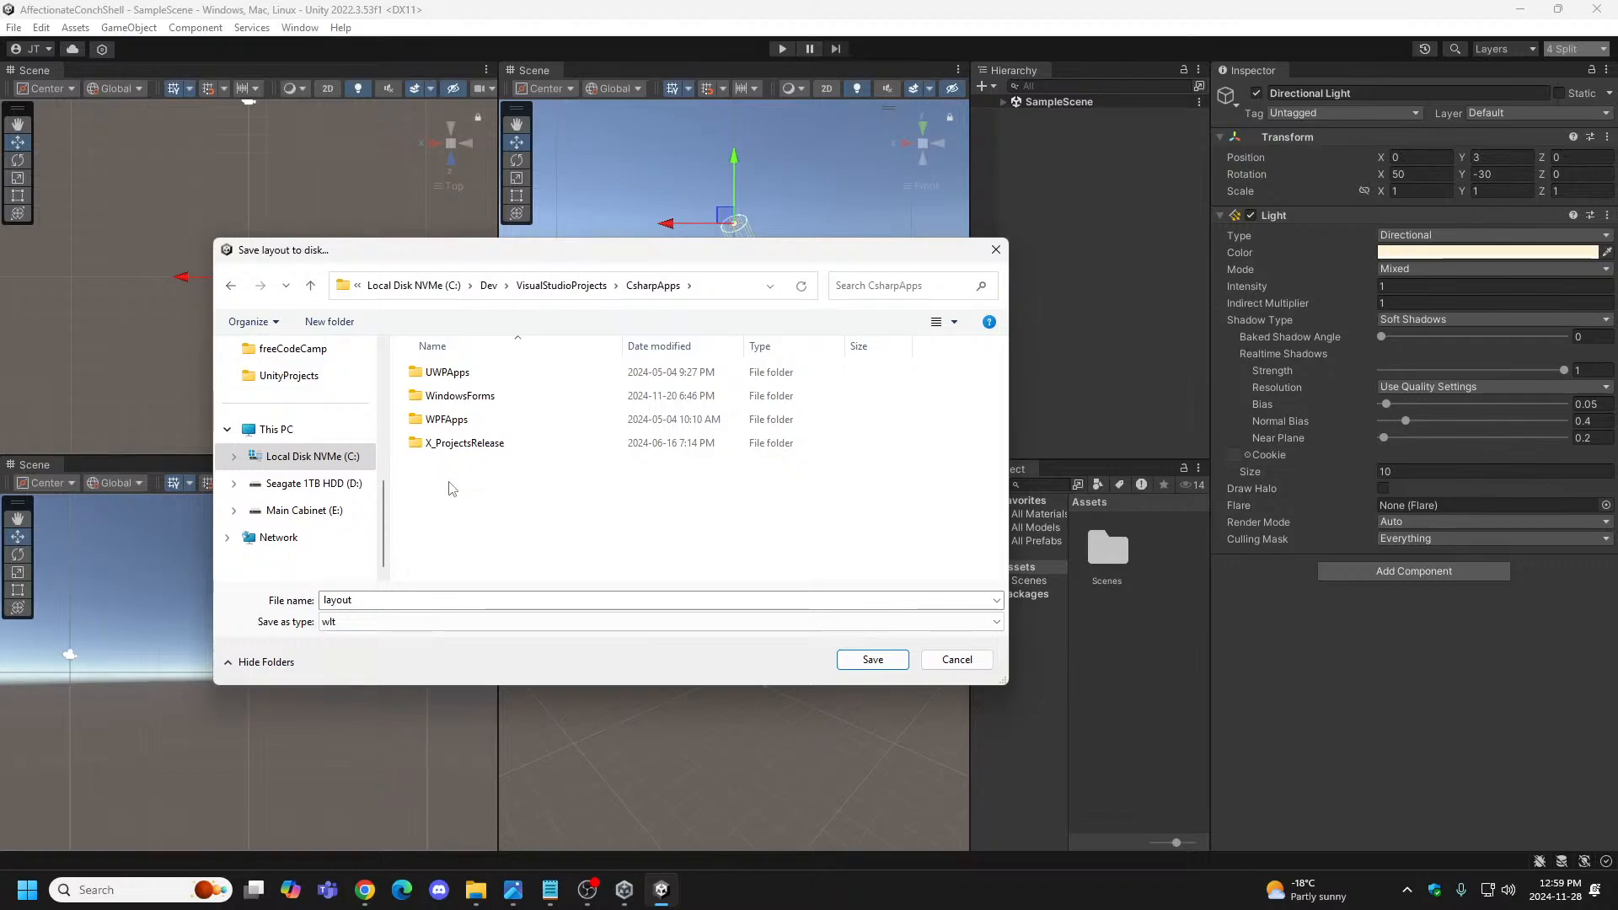
{"action": "left_click", "coordinate": [446, 419]}
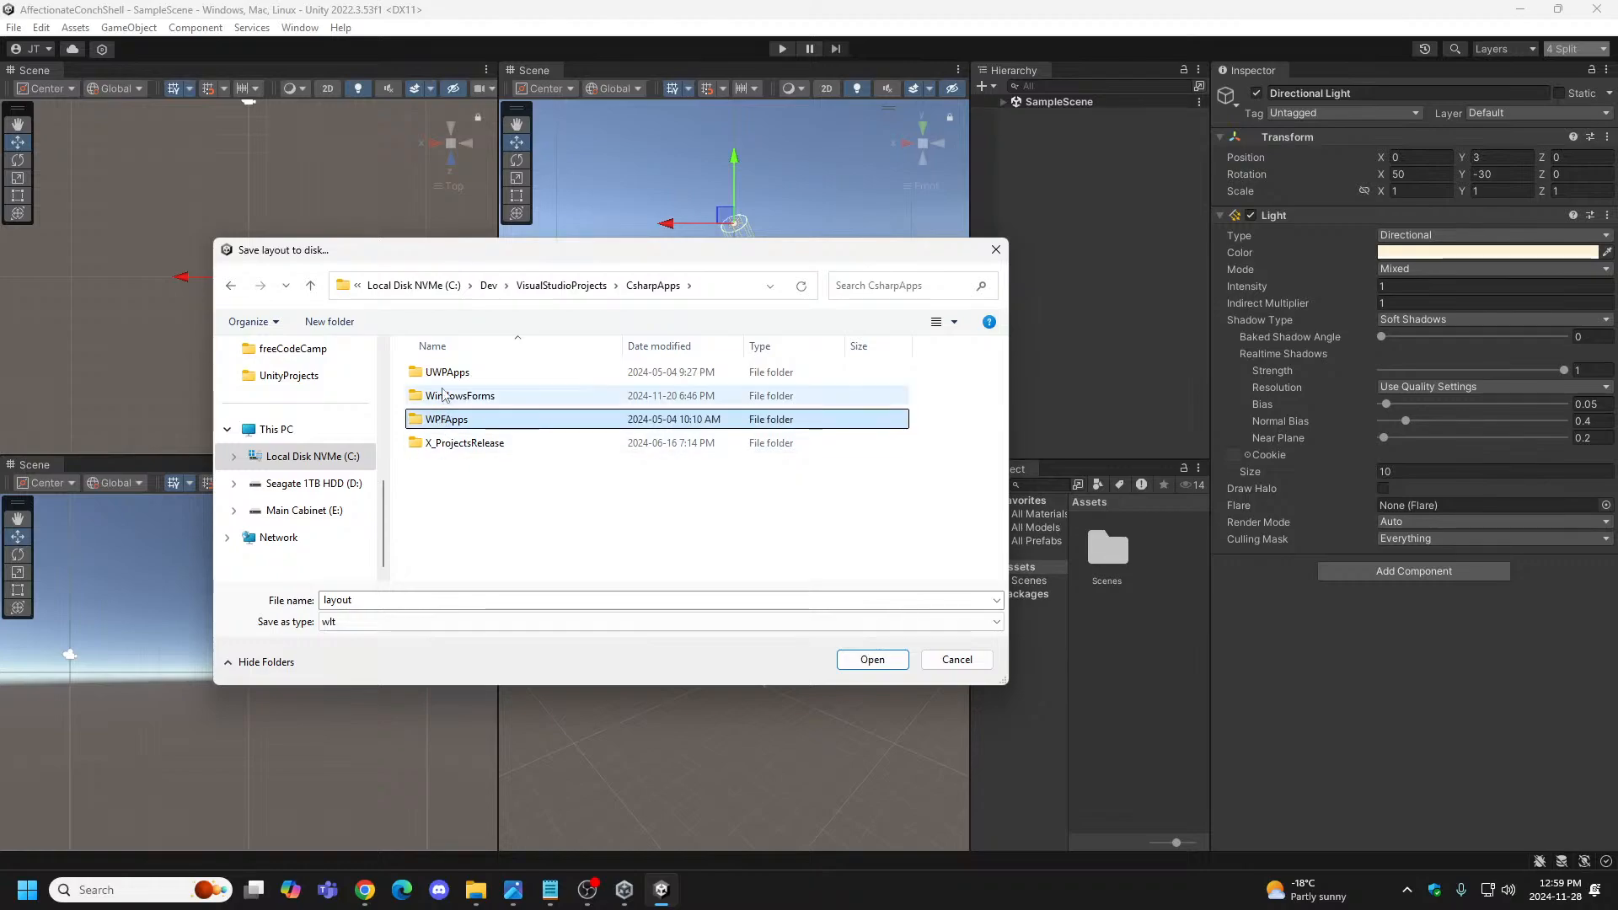
{"action": "left_click", "coordinate": [457, 377]}
{"action": "left_click", "coordinate": [452, 419]}
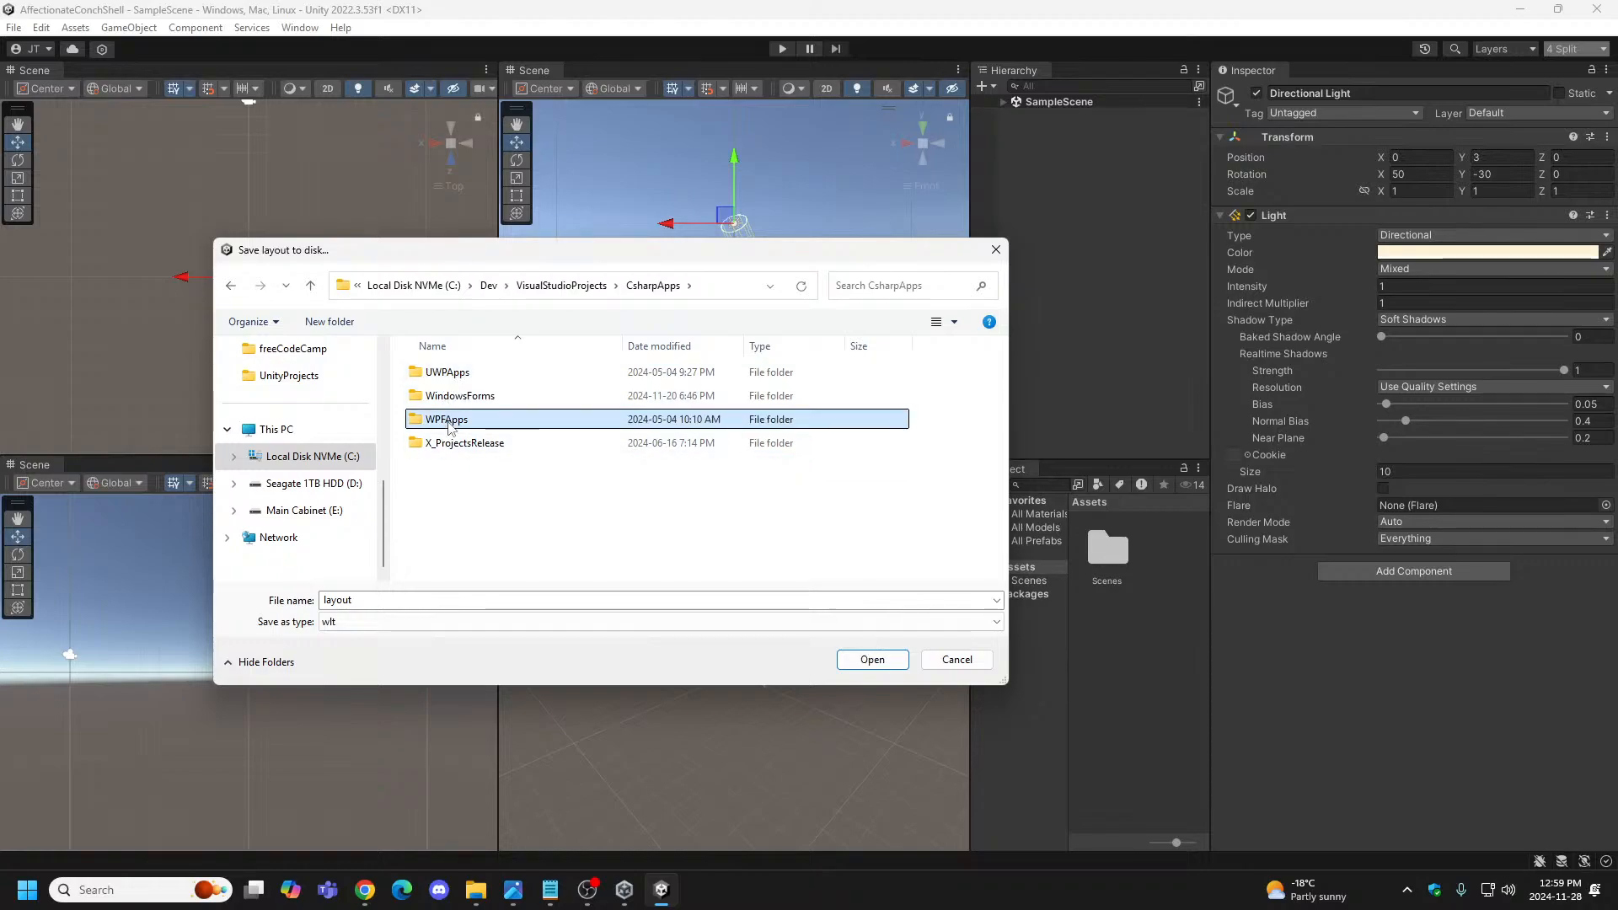
{"action": "left_click", "coordinate": [457, 379]}
{"action": "left_click", "coordinate": [449, 422]}
{"action": "left_click", "coordinate": [444, 381]}
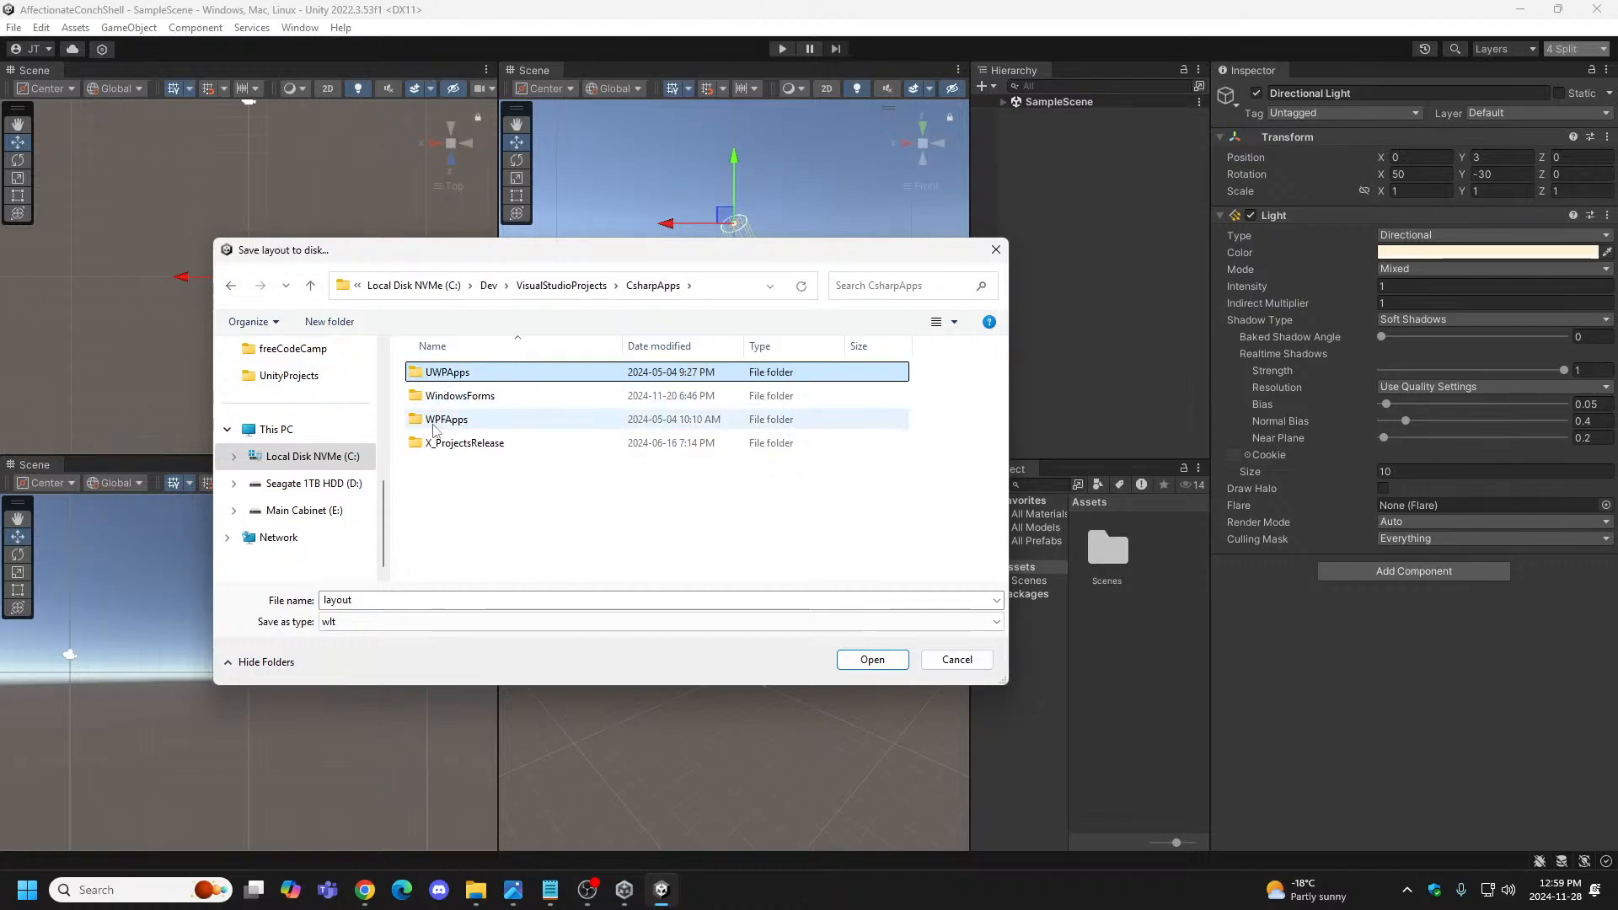
{"action": "left_click", "coordinate": [435, 427]}
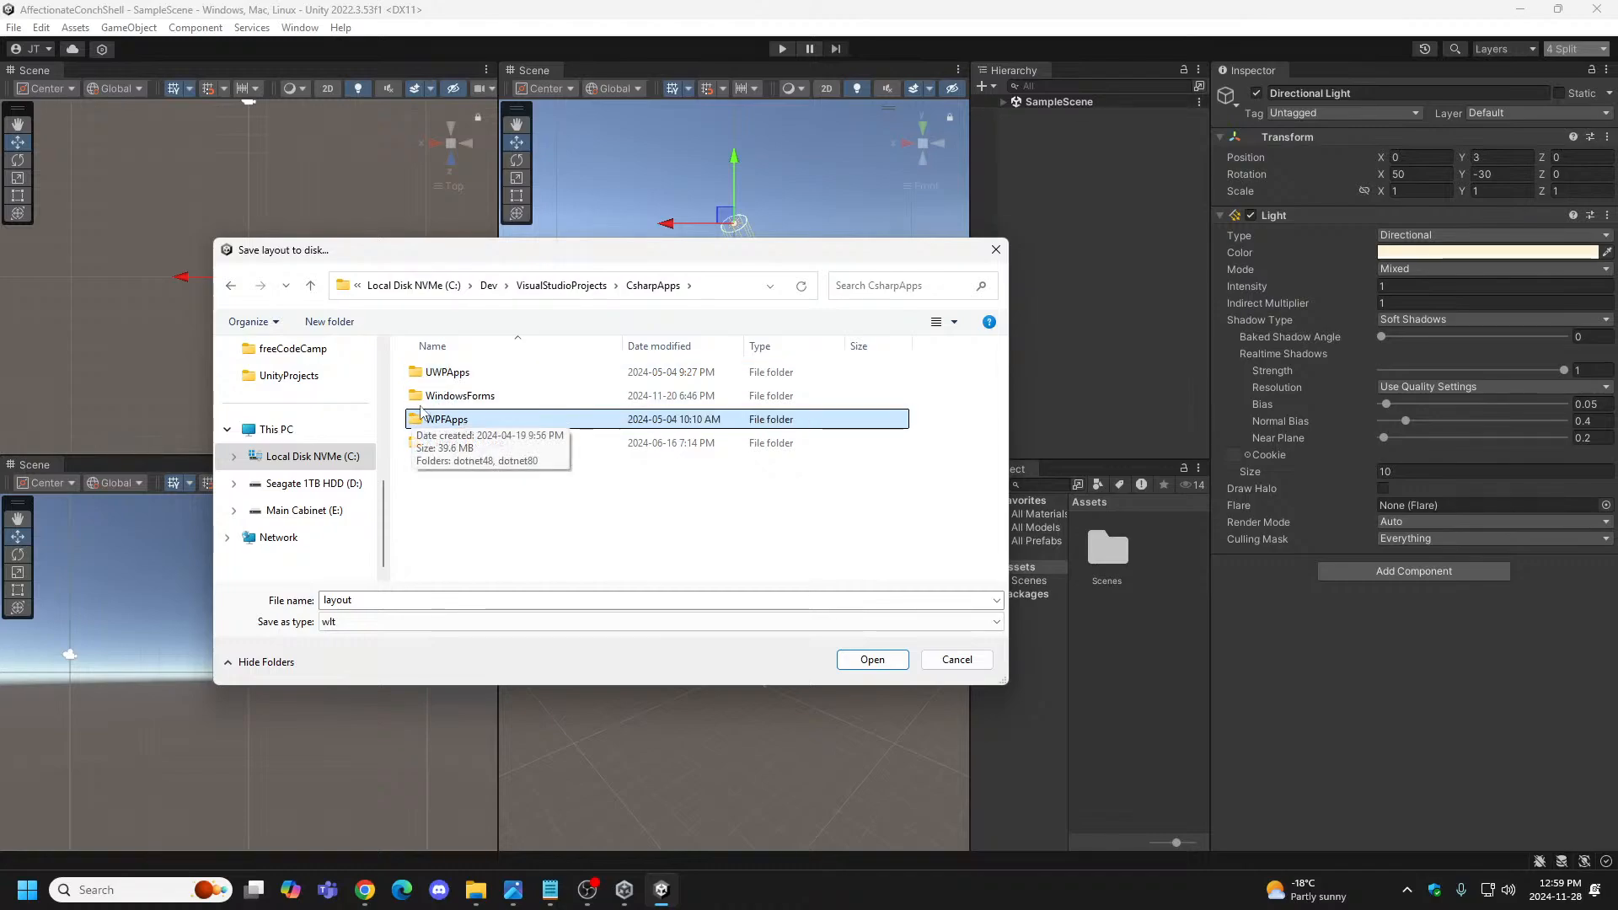
{"action": "left_click", "coordinate": [451, 396]}
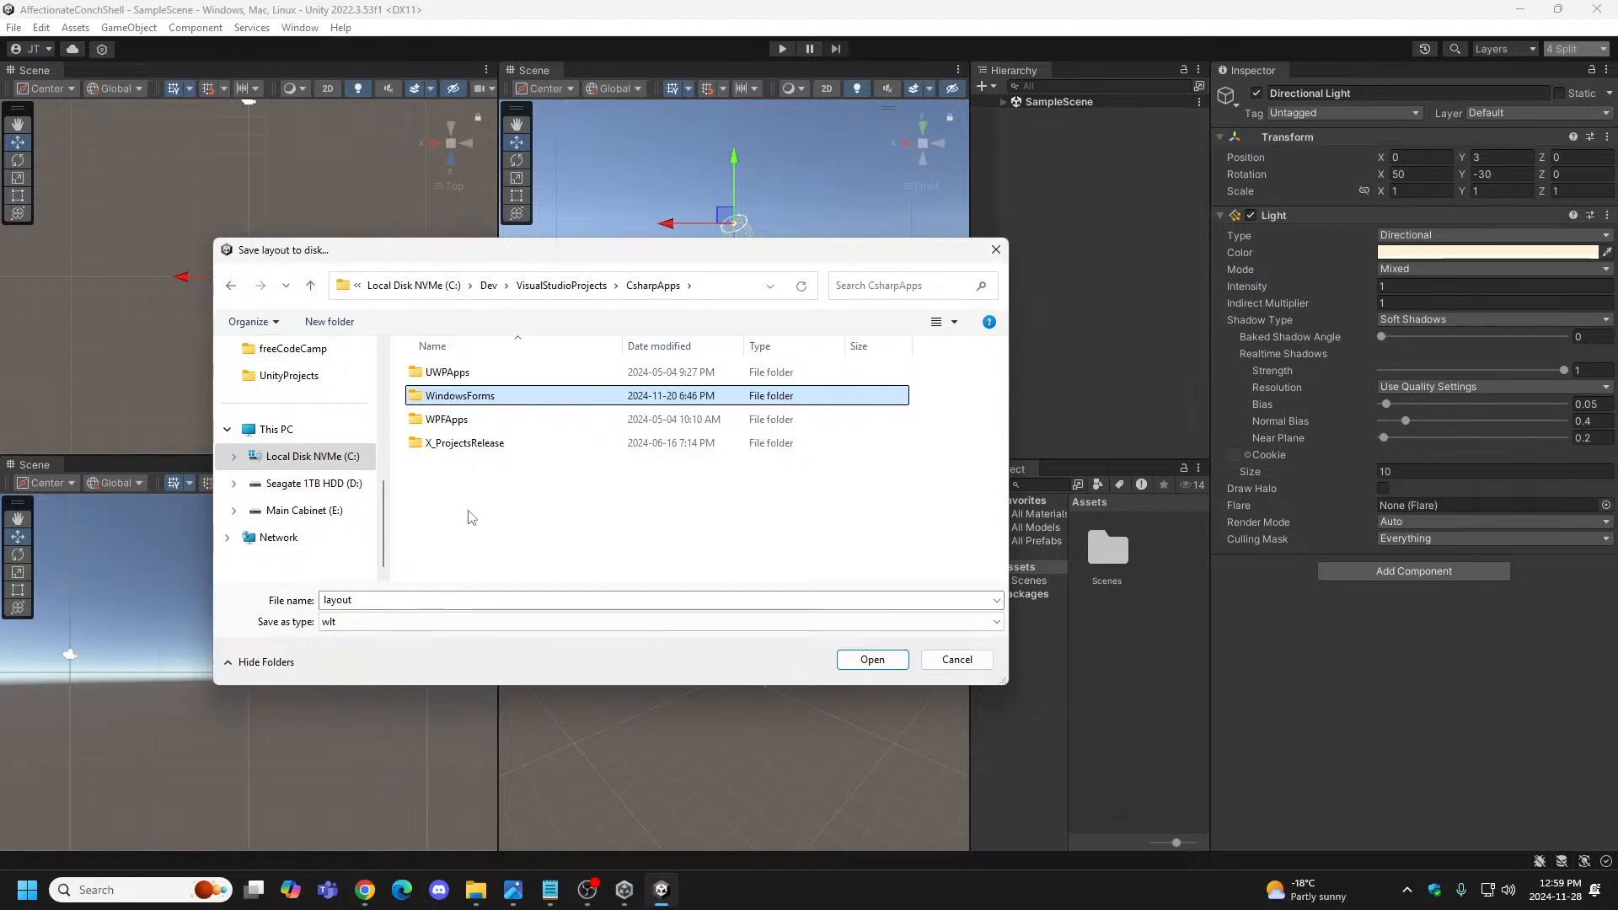
{"action": "left_click", "coordinate": [311, 287]}
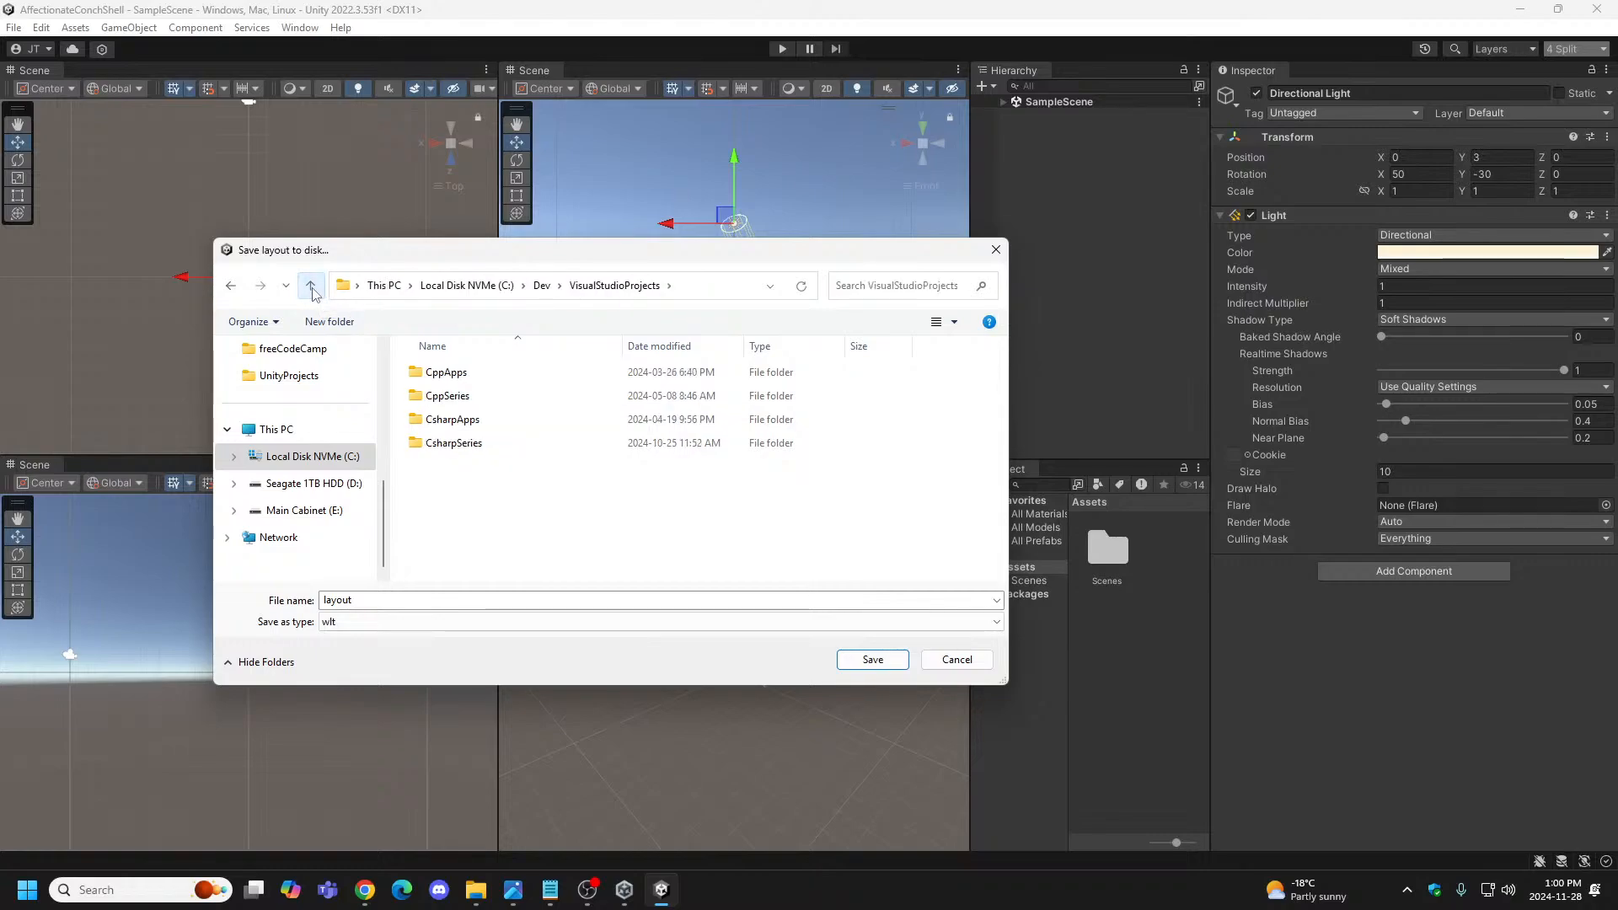
Browse to the UnityProjects folder under Dev, look through its subfolders including CustomLayout, and cancel saving the layout to a file.
{"action": "left_click", "coordinate": [311, 287]}
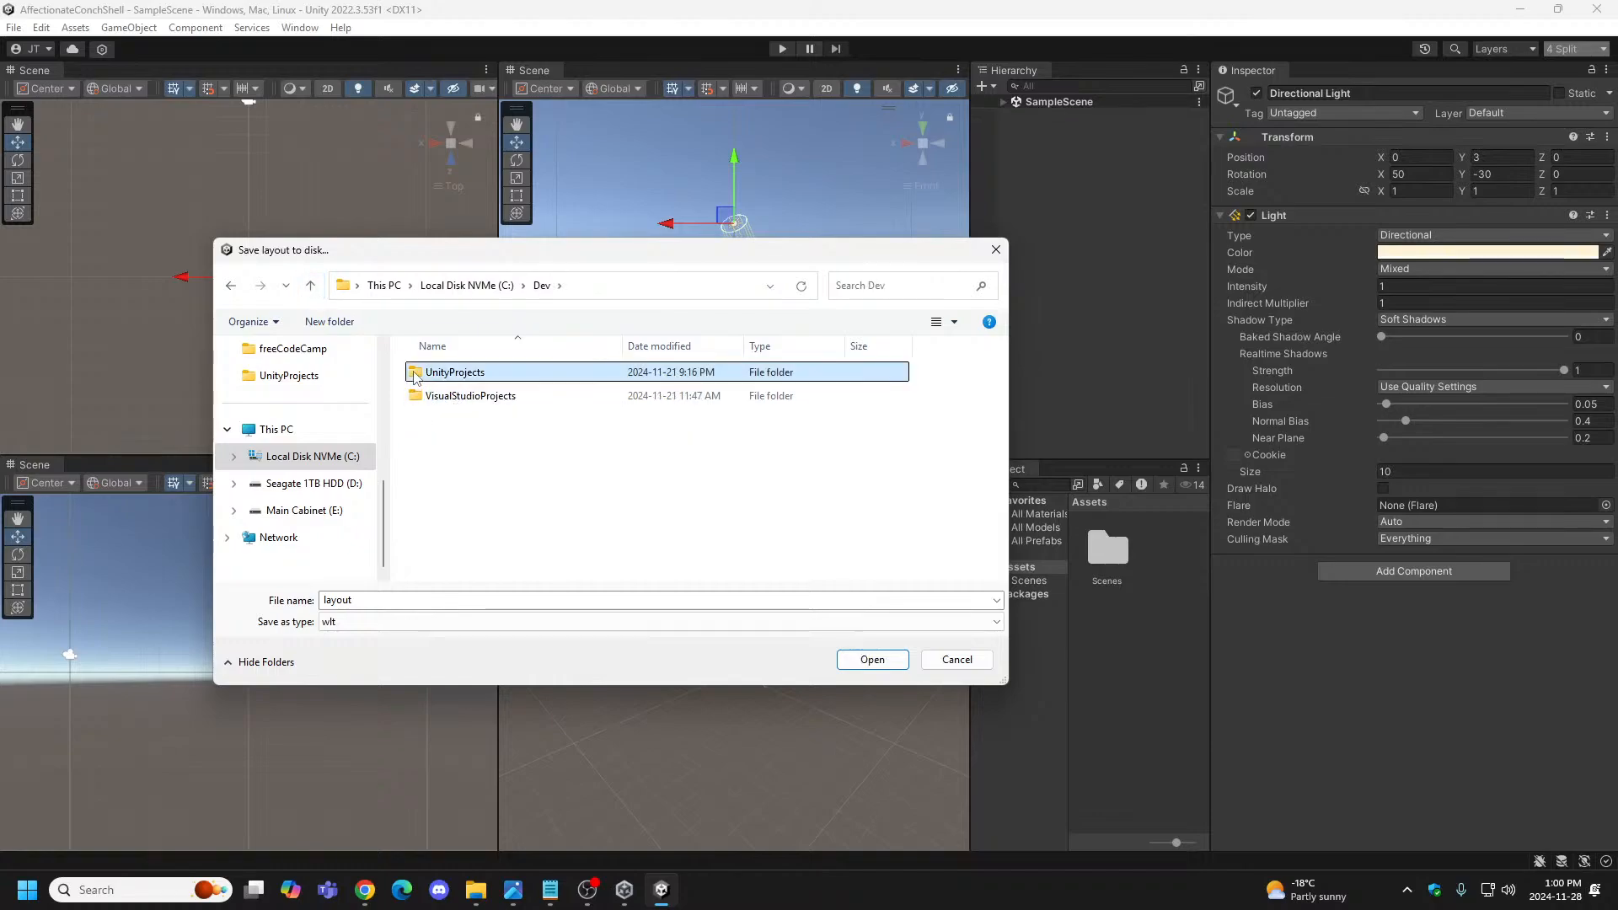
{"action": "double_click", "coordinate": [455, 373]}
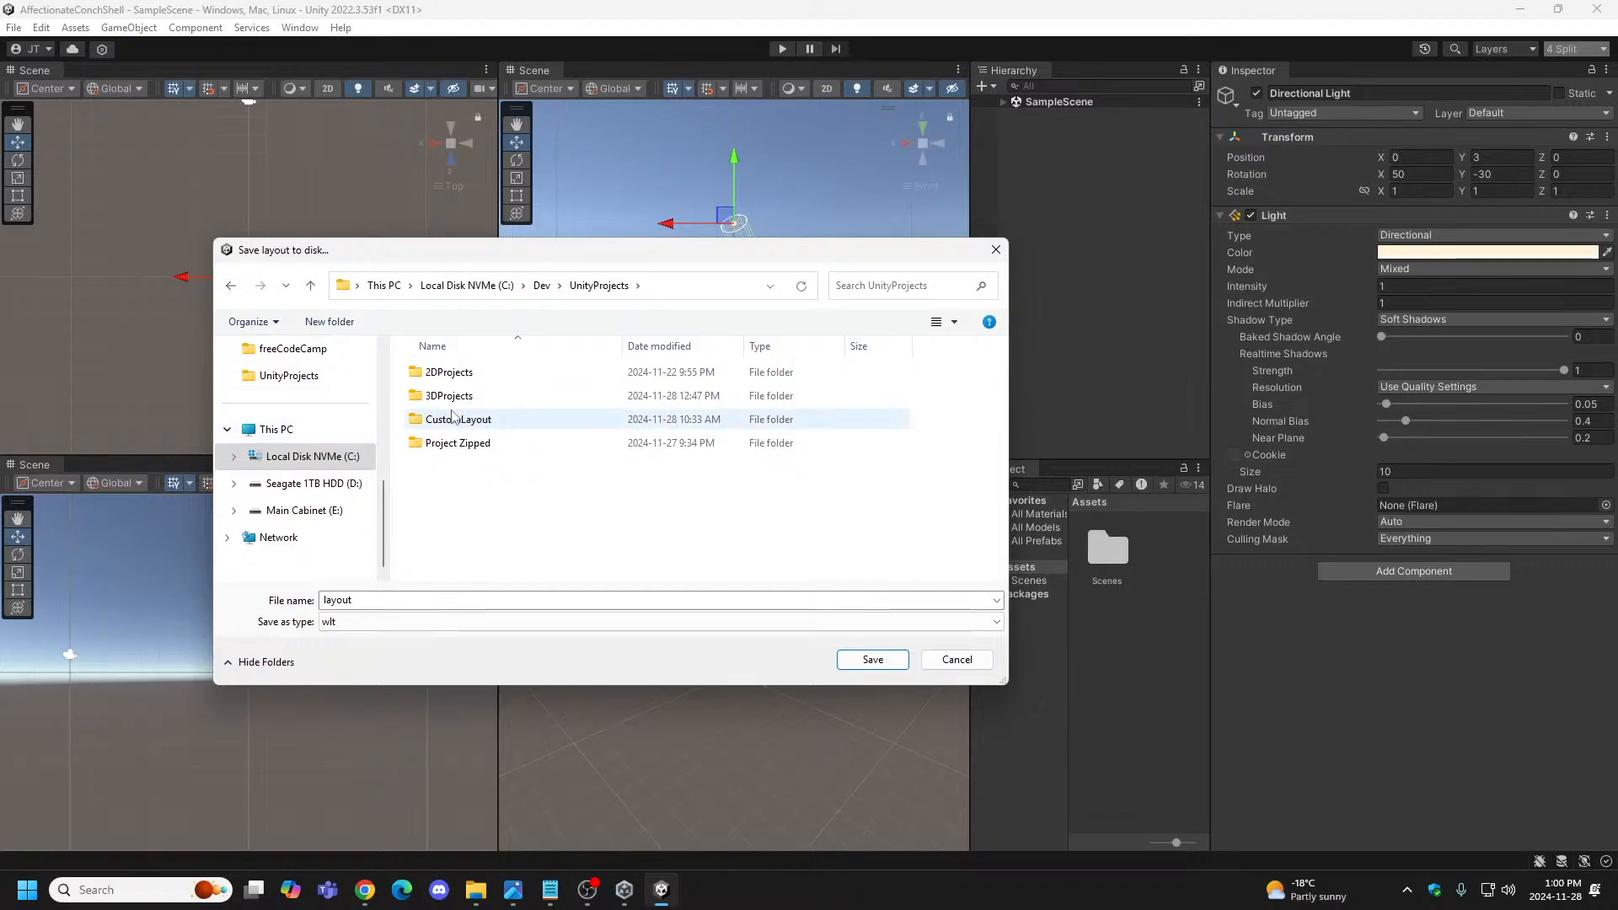
{"action": "double_click", "coordinate": [498, 422]}
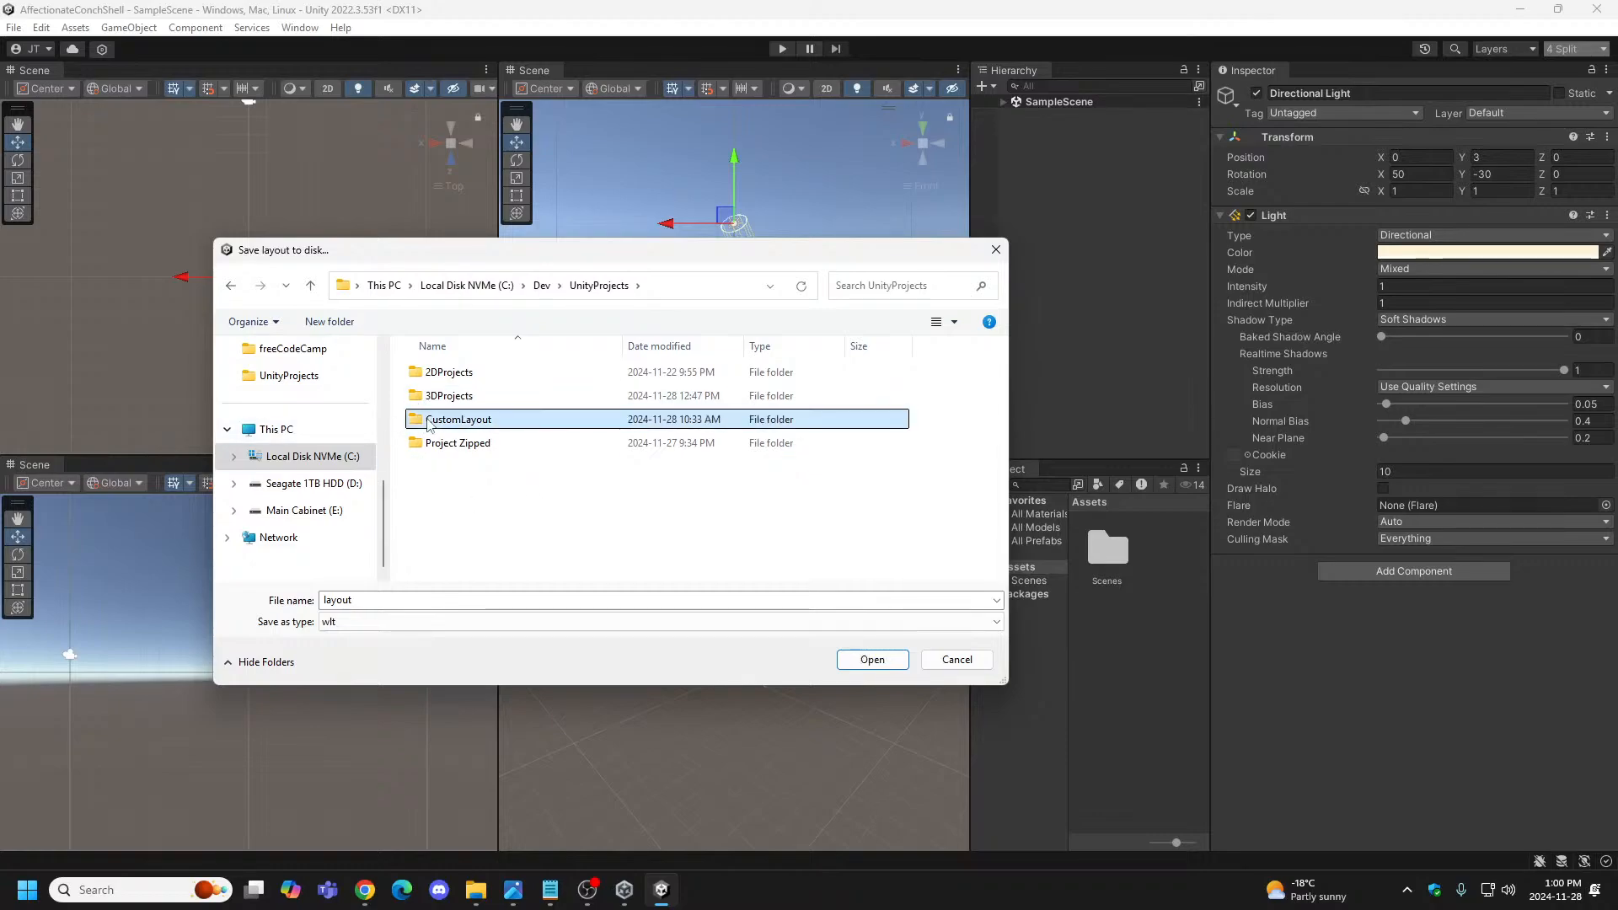
{"action": "left_click", "coordinate": [310, 285]}
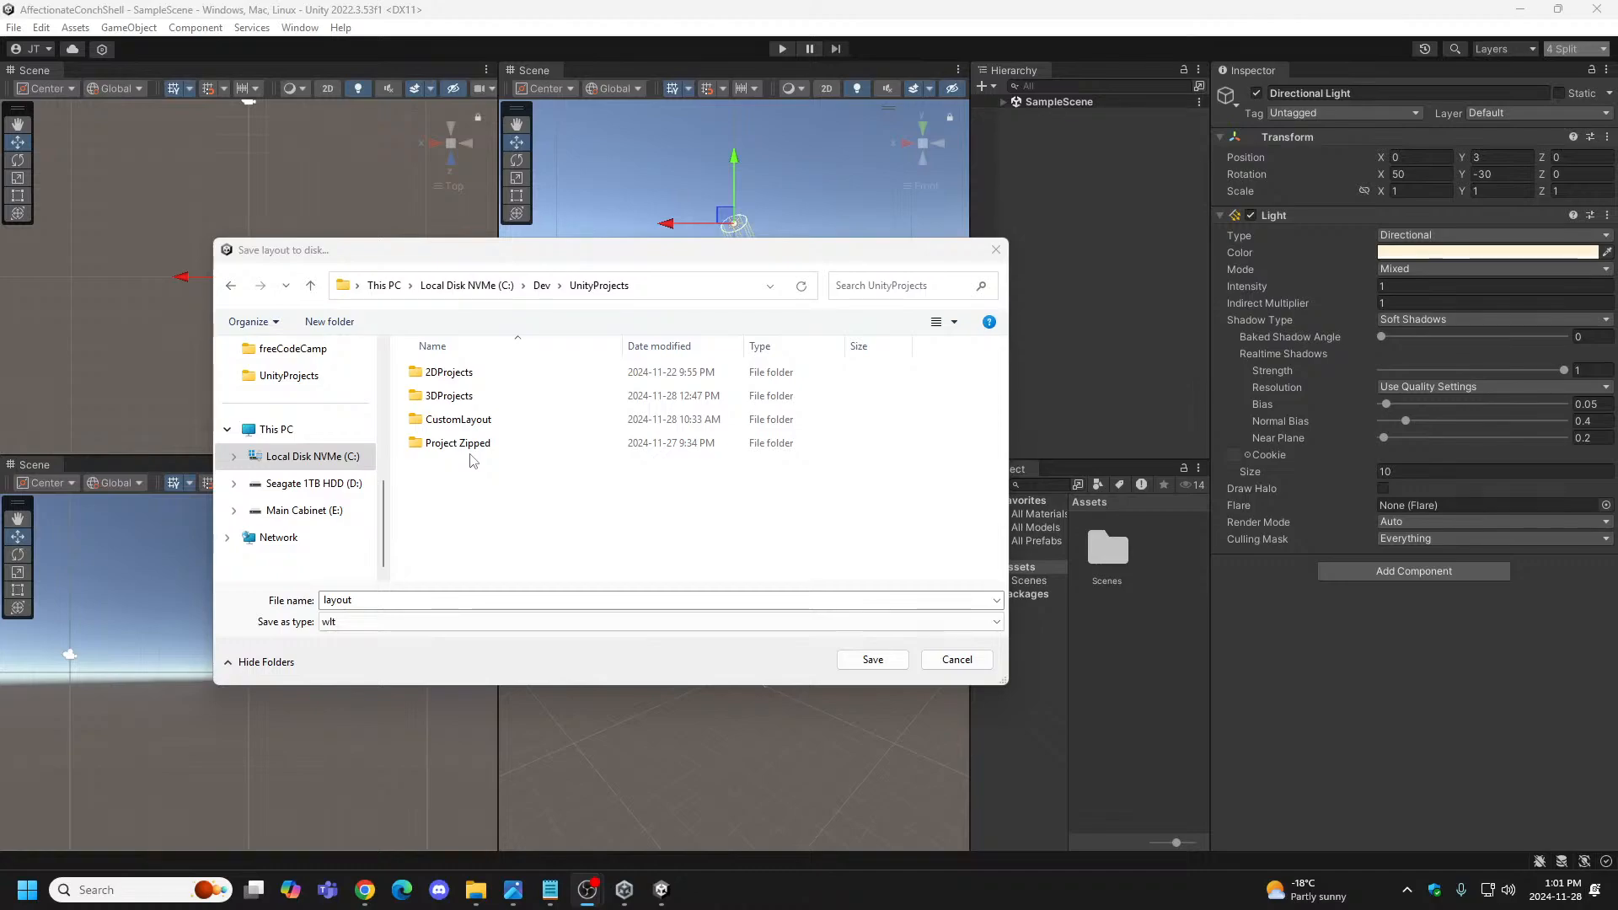
{"action": "left_click", "coordinate": [310, 286]}
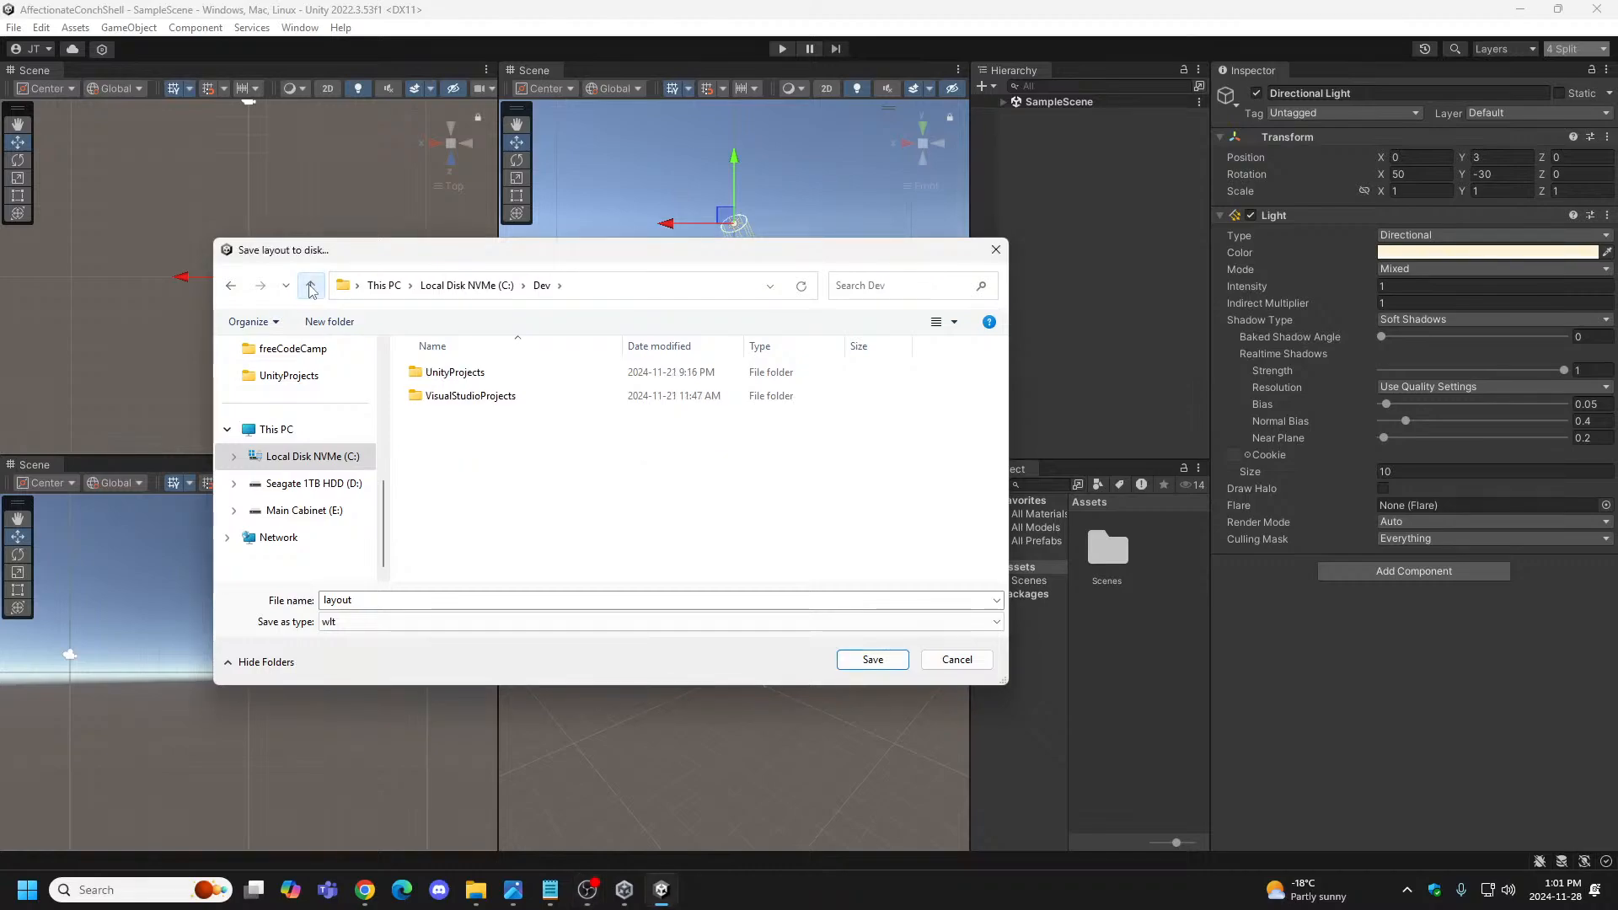
{"action": "left_click", "coordinate": [311, 286]}
{"action": "left_click", "coordinate": [954, 659]}
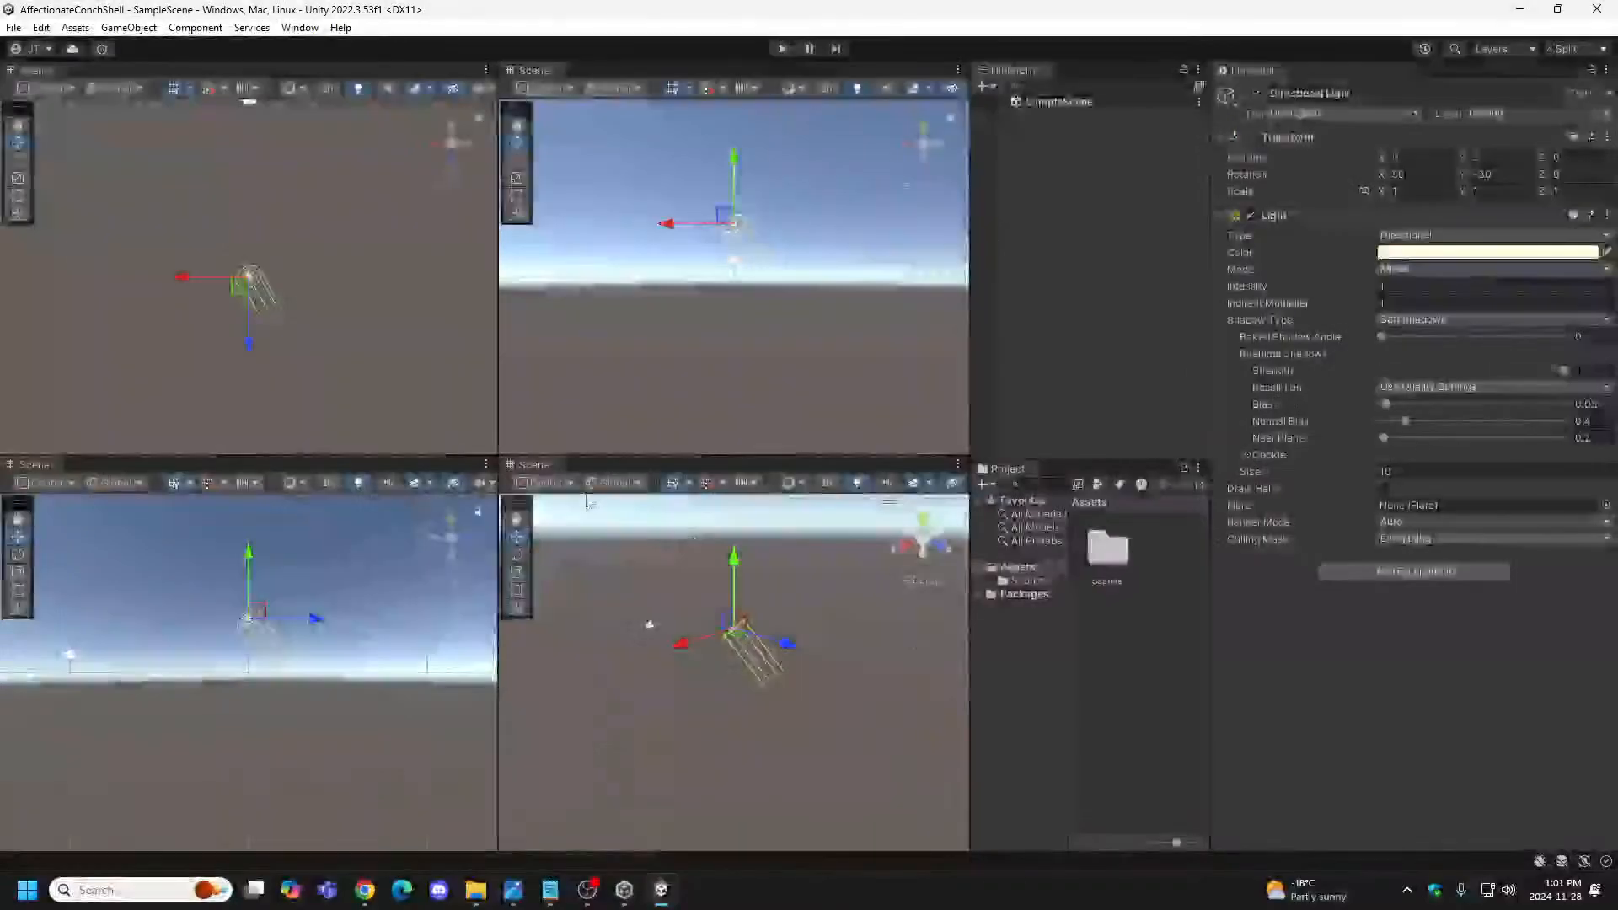
Switch the editor to the Custom Default layout and view the Console messages.
{"action": "left_click", "coordinate": [1603, 53]}
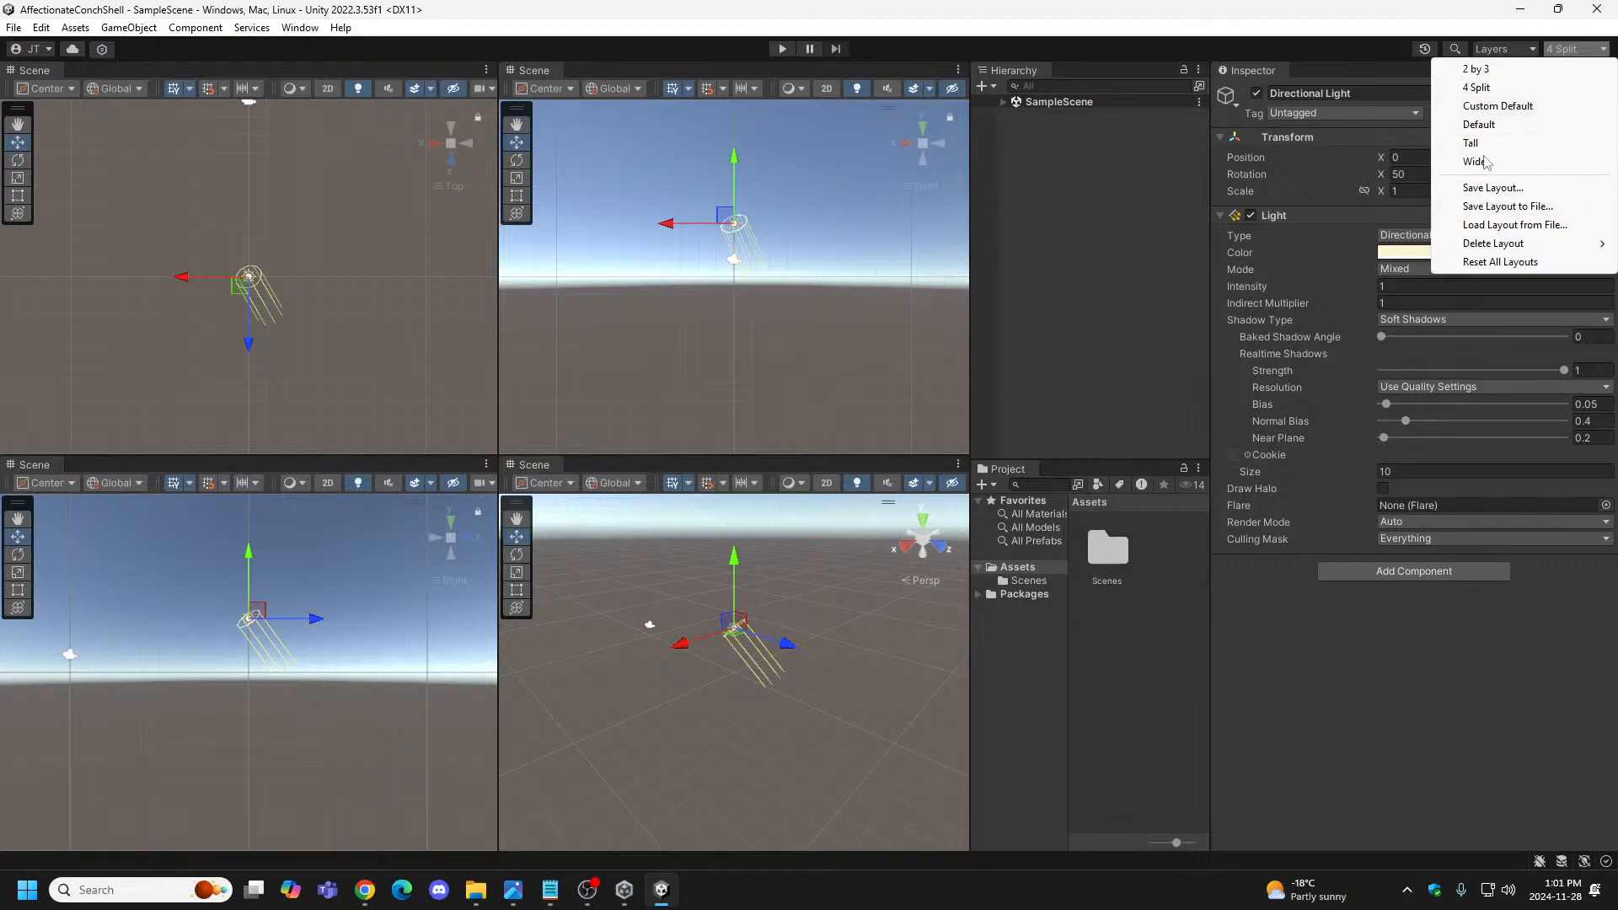
{"action": "left_click", "coordinate": [1498, 116]}
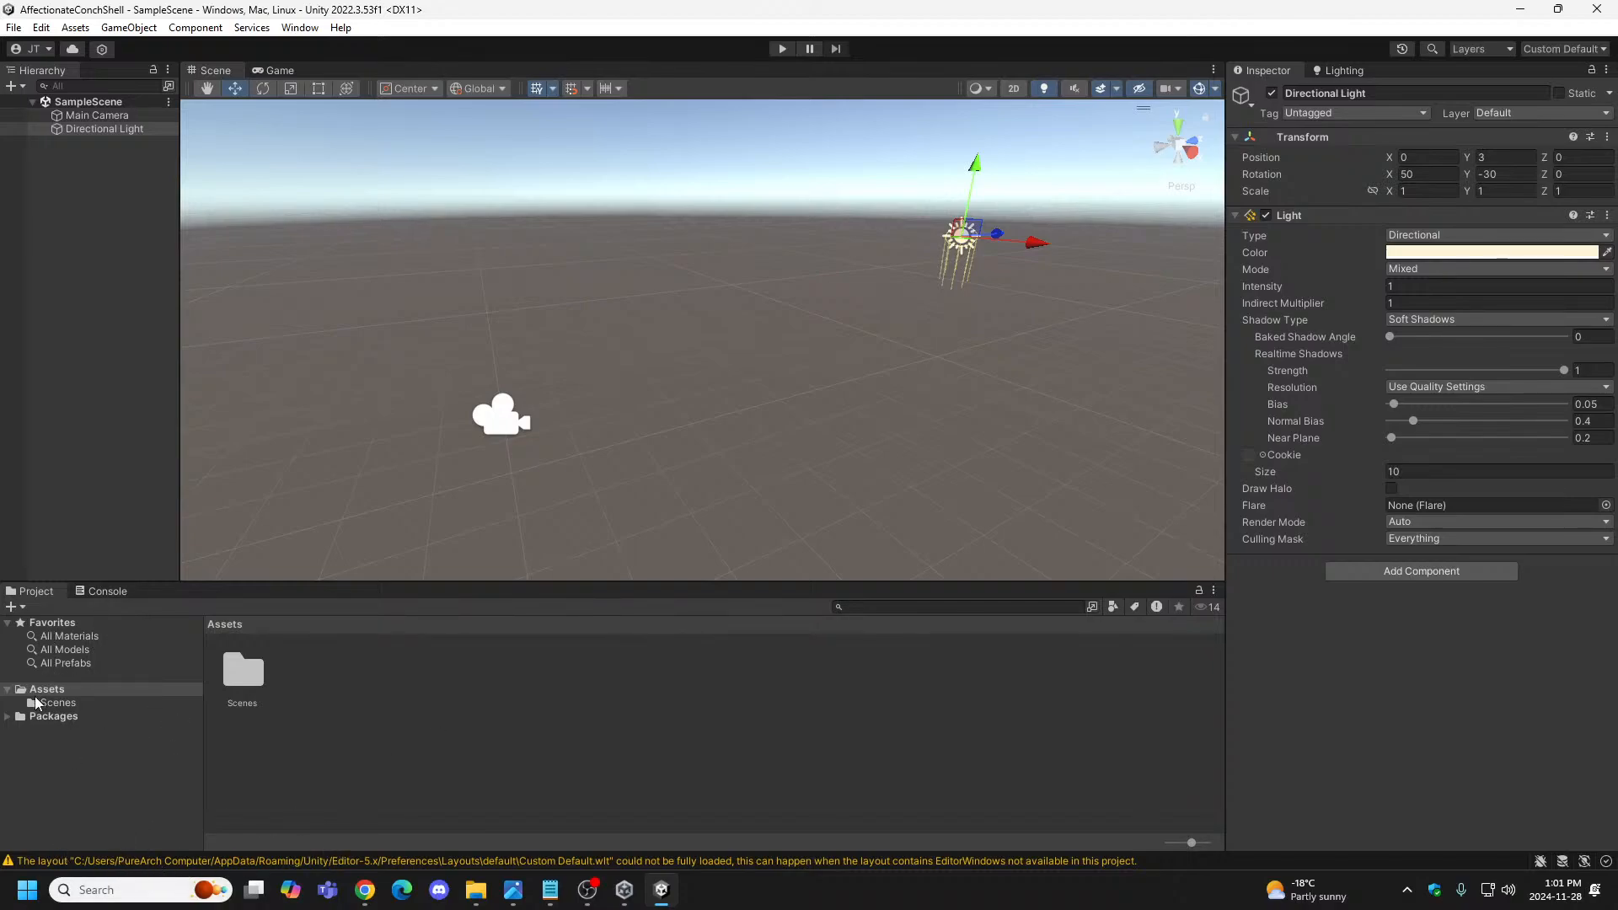
{"action": "left_click", "coordinate": [106, 593]}
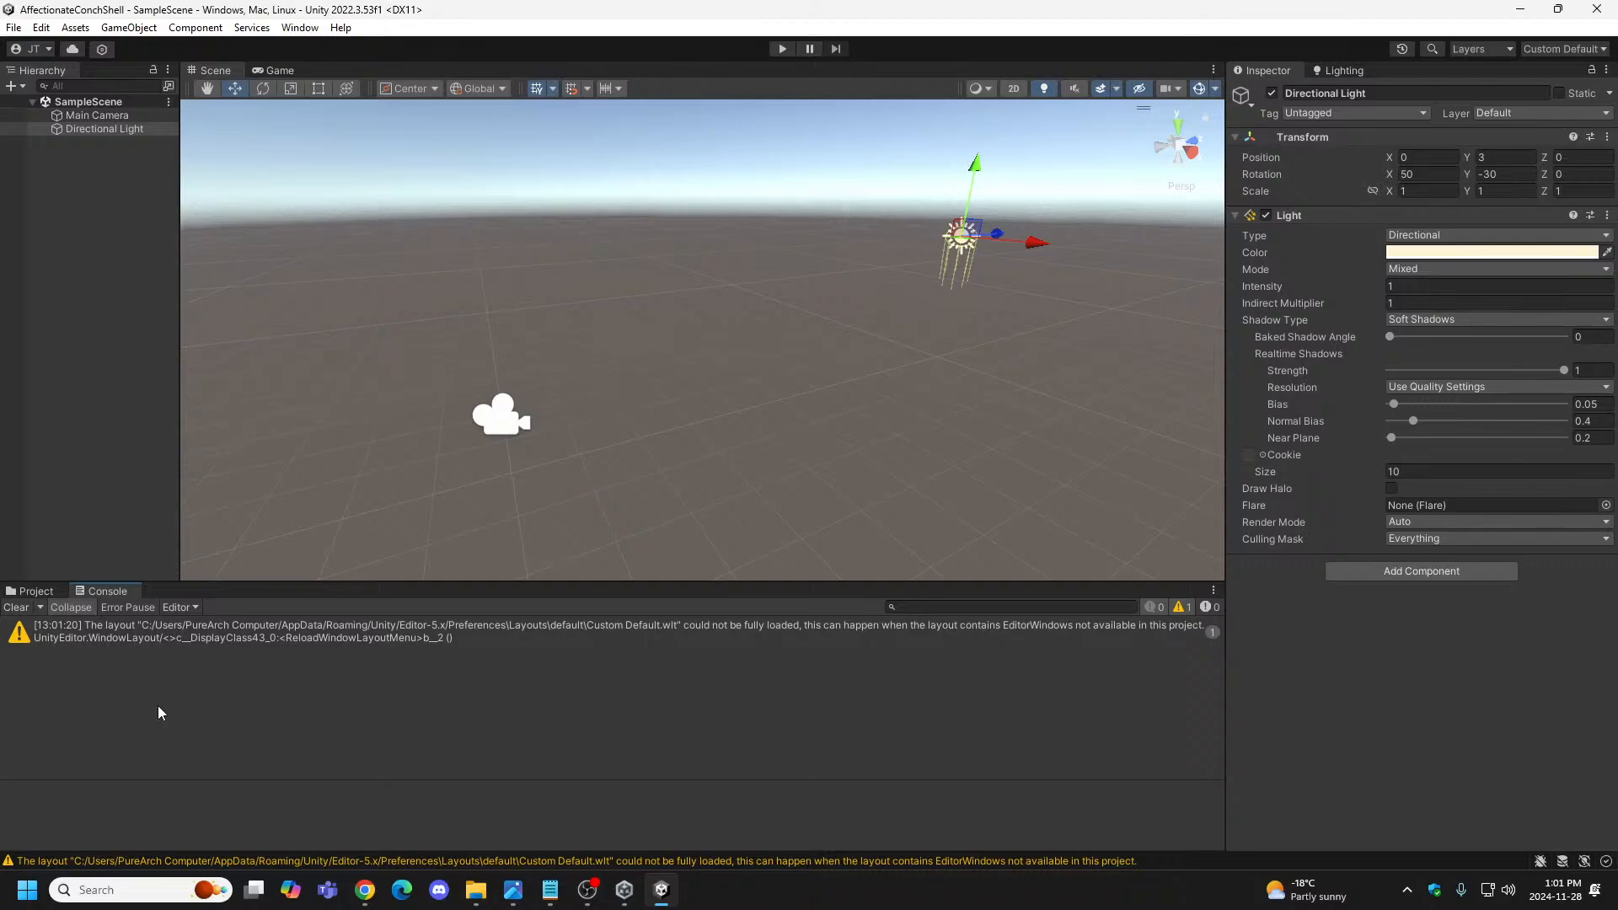
Switch the editor to the Default layout and clear the Console messages.
{"action": "left_click", "coordinate": [1587, 50]}
{"action": "left_click", "coordinate": [1480, 124]}
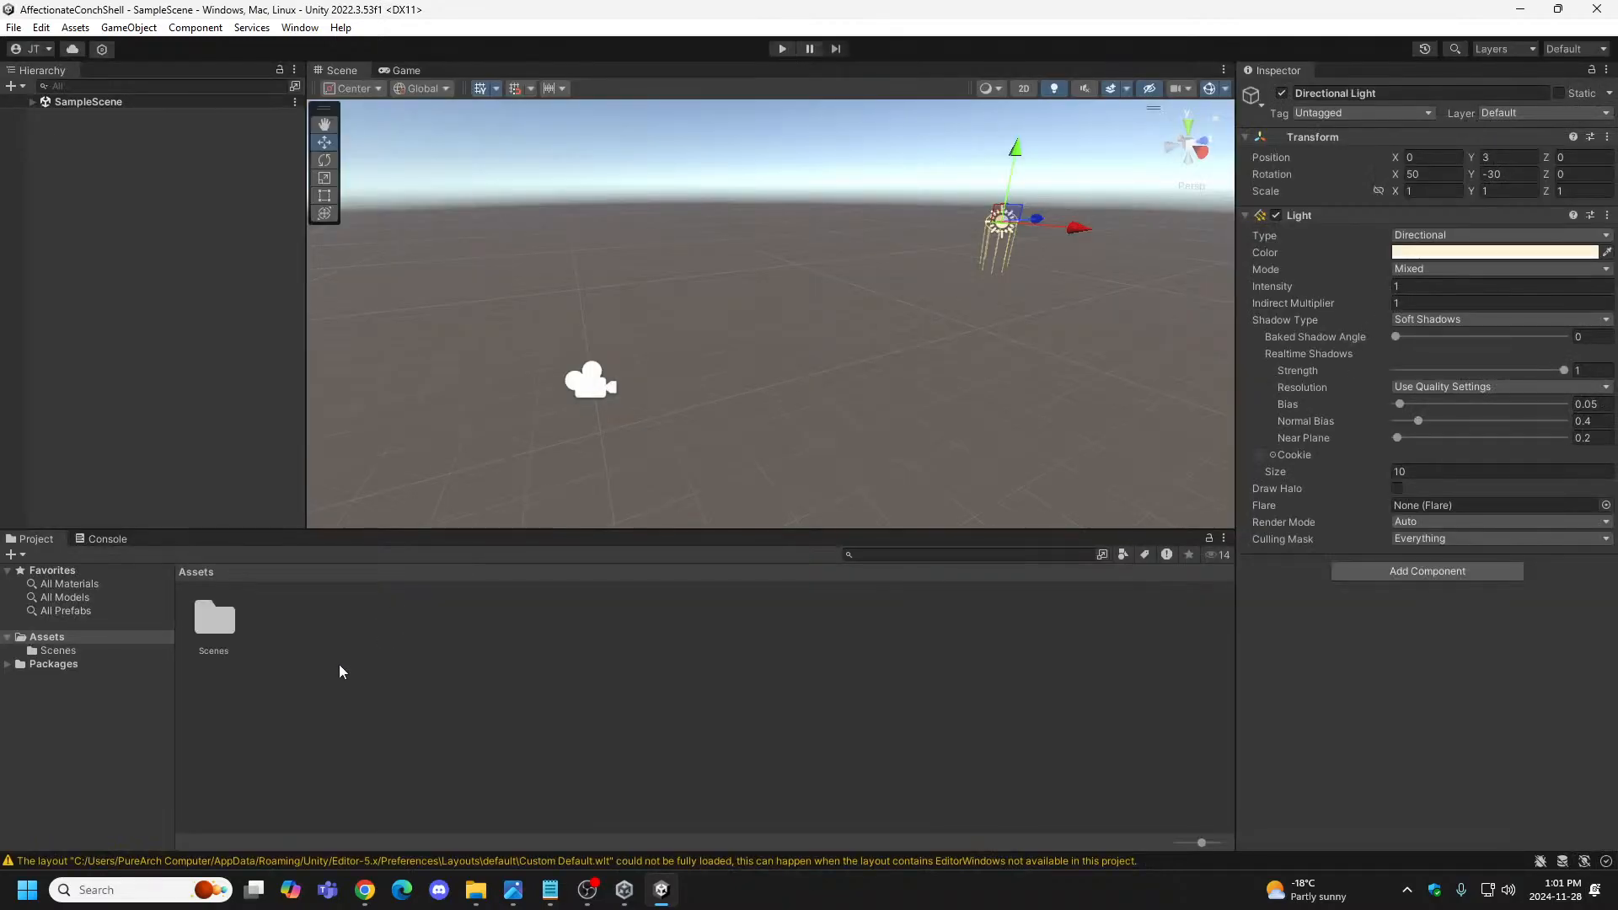
{"action": "left_click", "coordinate": [107, 538]}
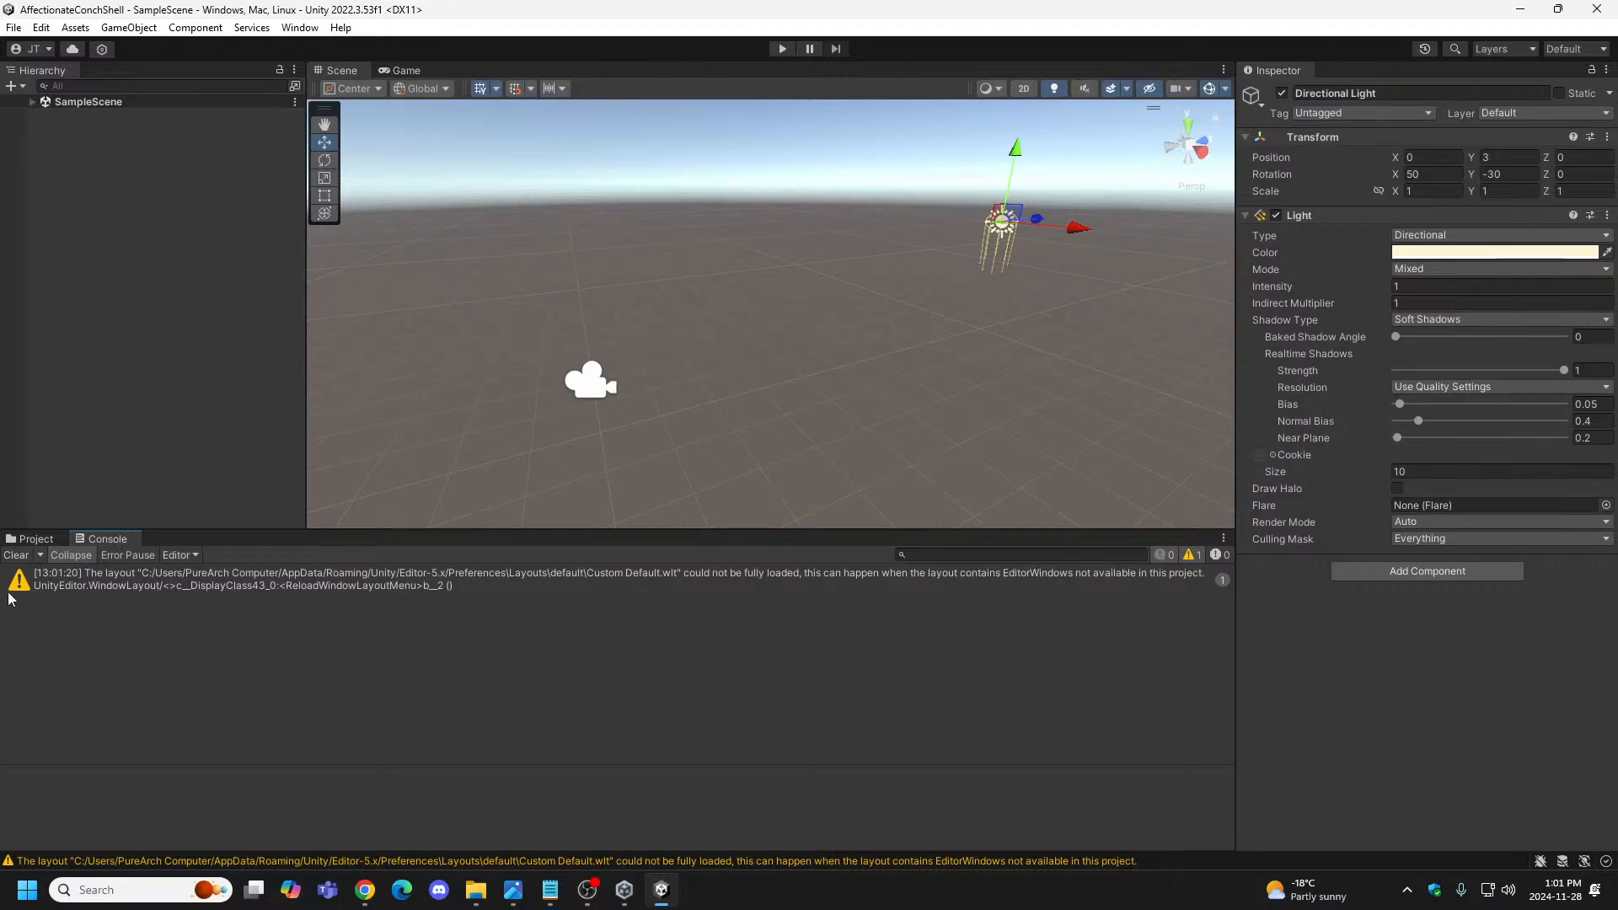
{"action": "left_click", "coordinate": [15, 555]}
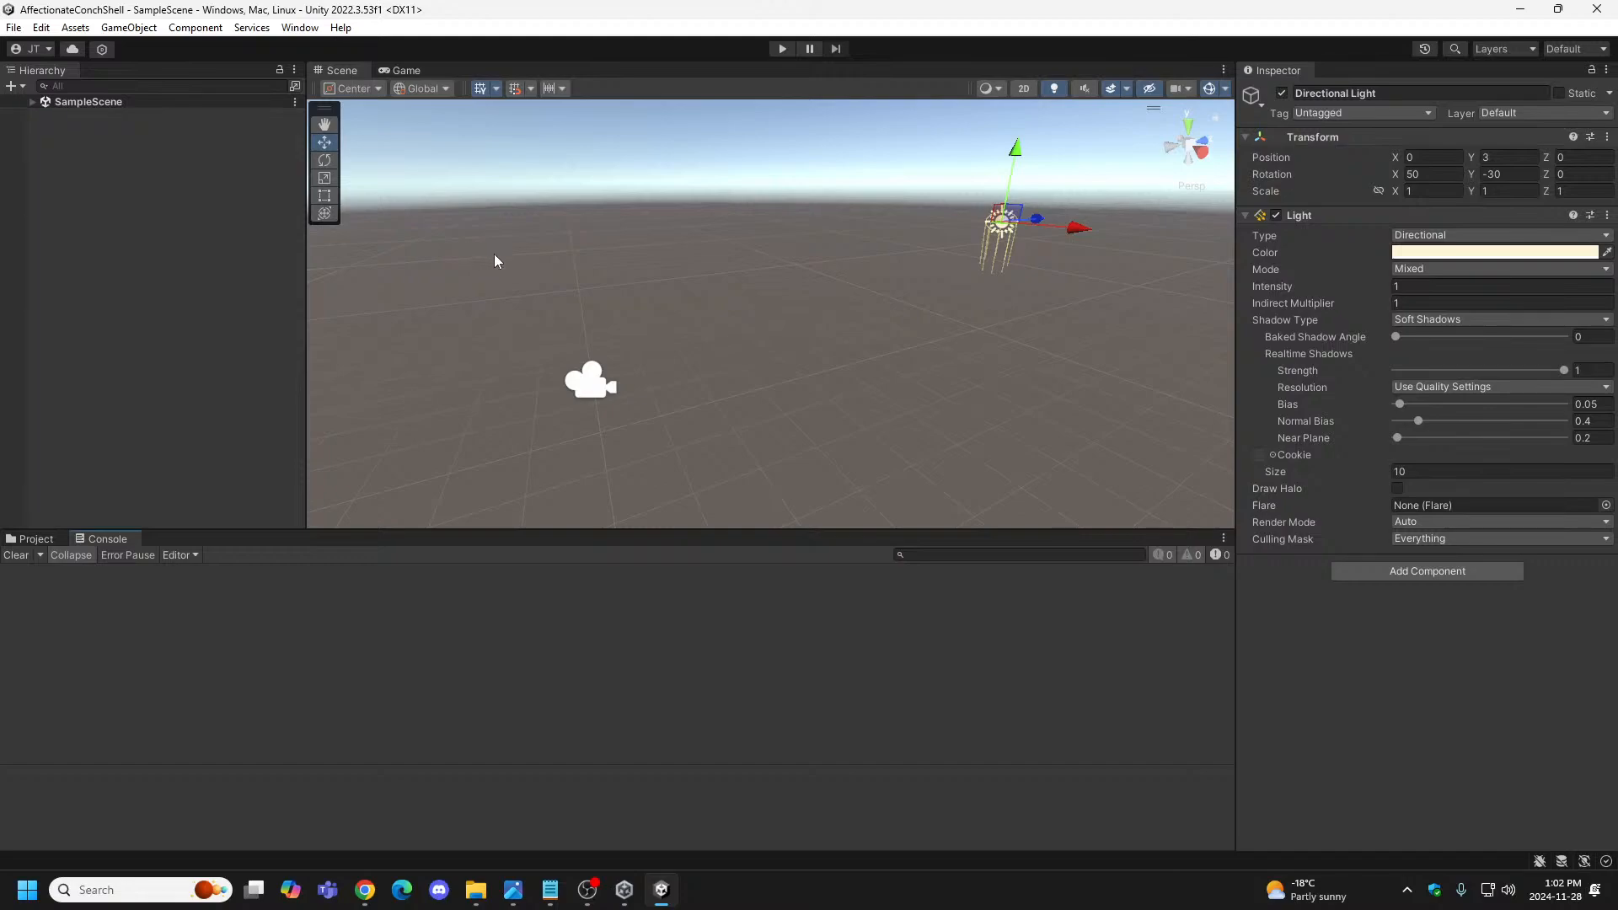
Bring the Chrome window with the Terrain Tools installation guide into view, read the page, and move the window away.
{"action": "key", "text": "alt+Tab"}
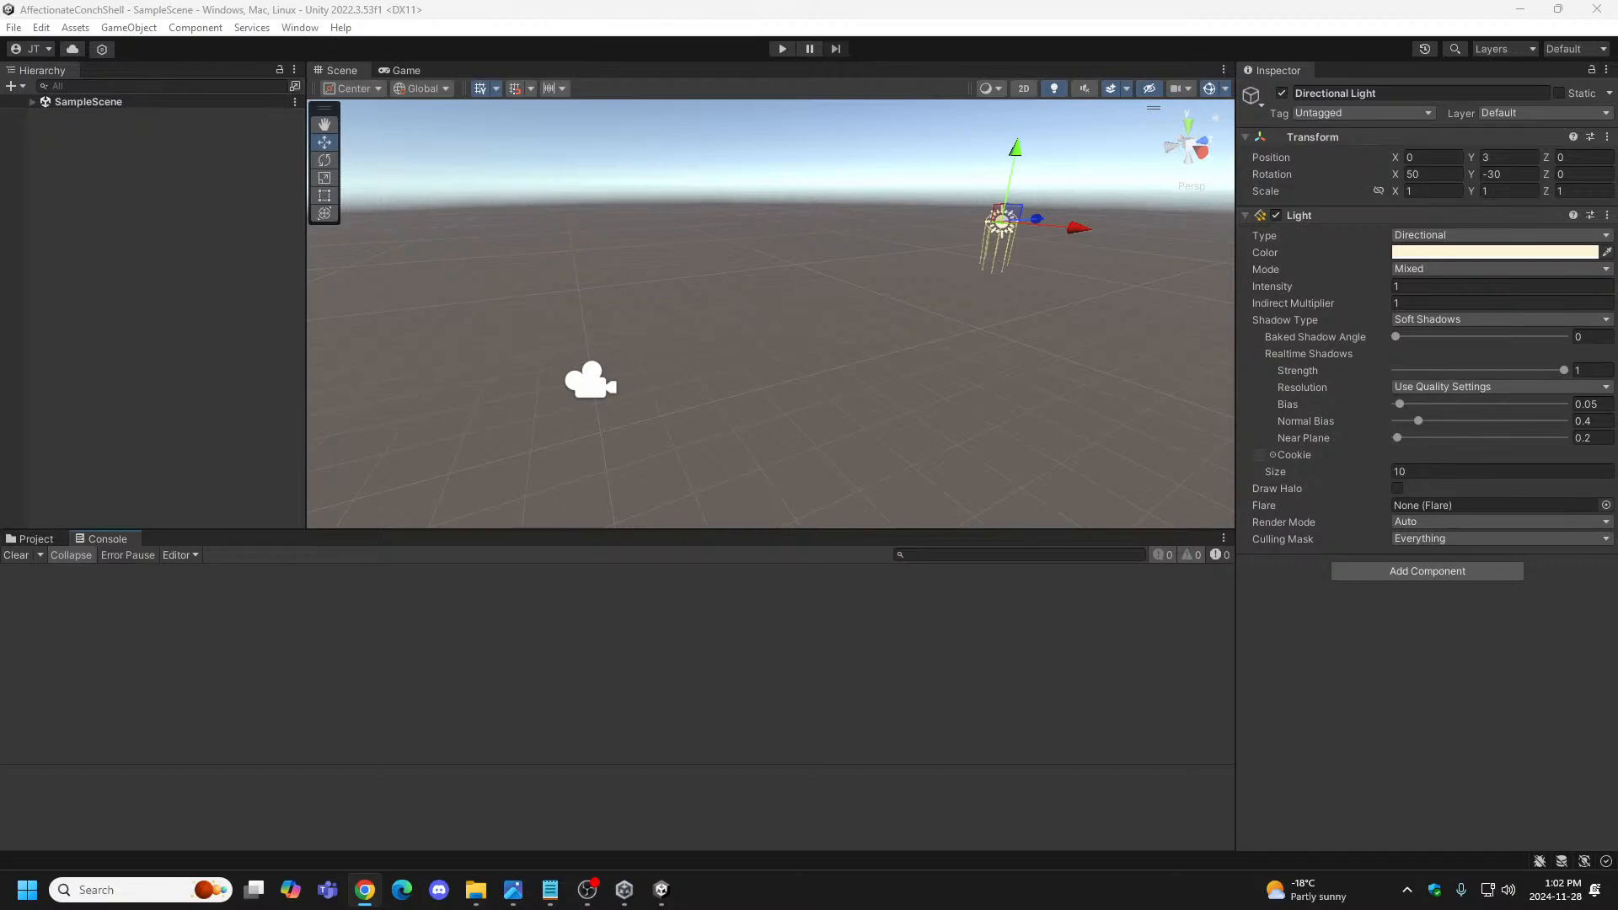
{"action": "left_click_drag", "start_coordinate": [0, 160], "coordinate": [1045, 1]}
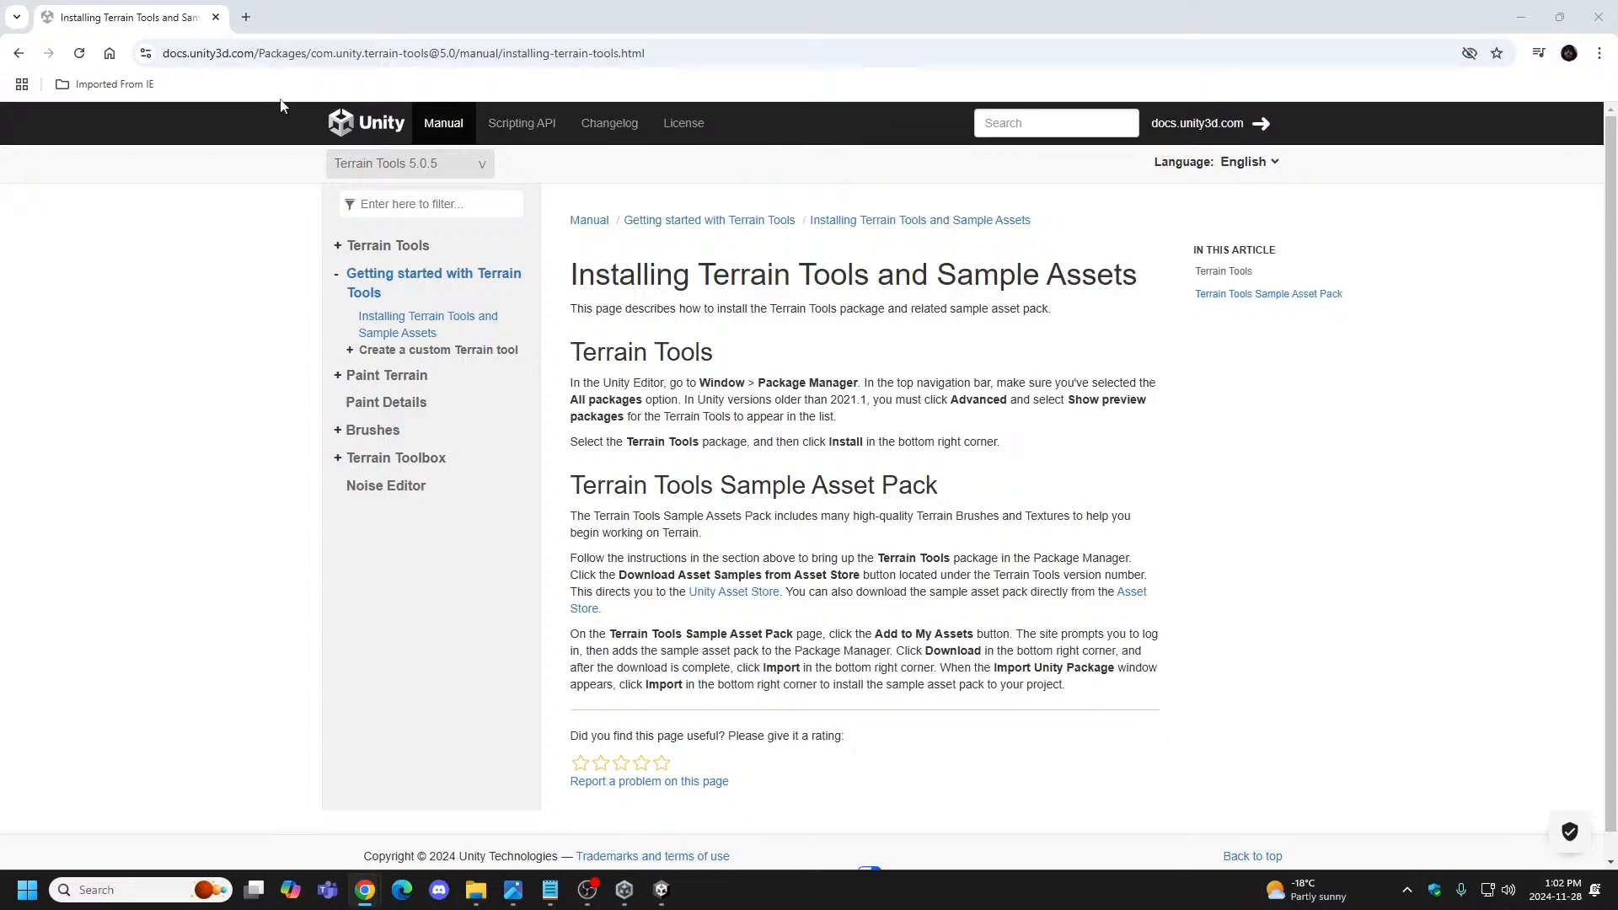
{"action": "left_click_drag", "start_coordinate": [95, 13], "coordinate": [0, 38]}
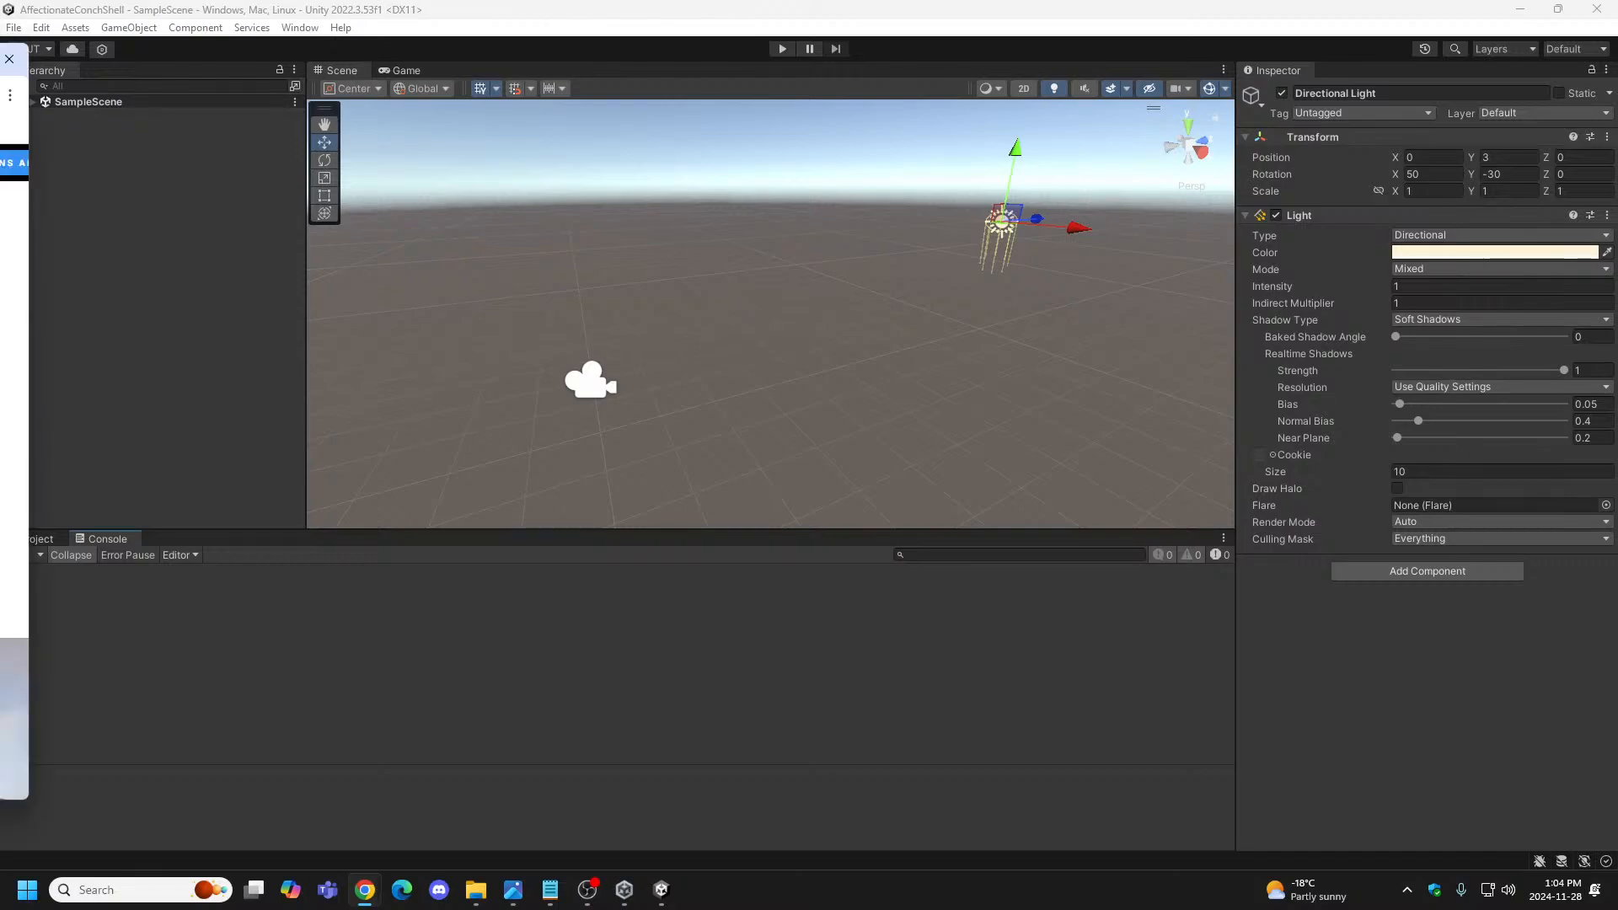
Bring up the Unity blog article on the Terrain Sample Pack in Chrome and read through to the Shader Graph vegetation materials.
{"action": "left_click_drag", "start_coordinate": [0, 51], "coordinate": [1048, 17]}
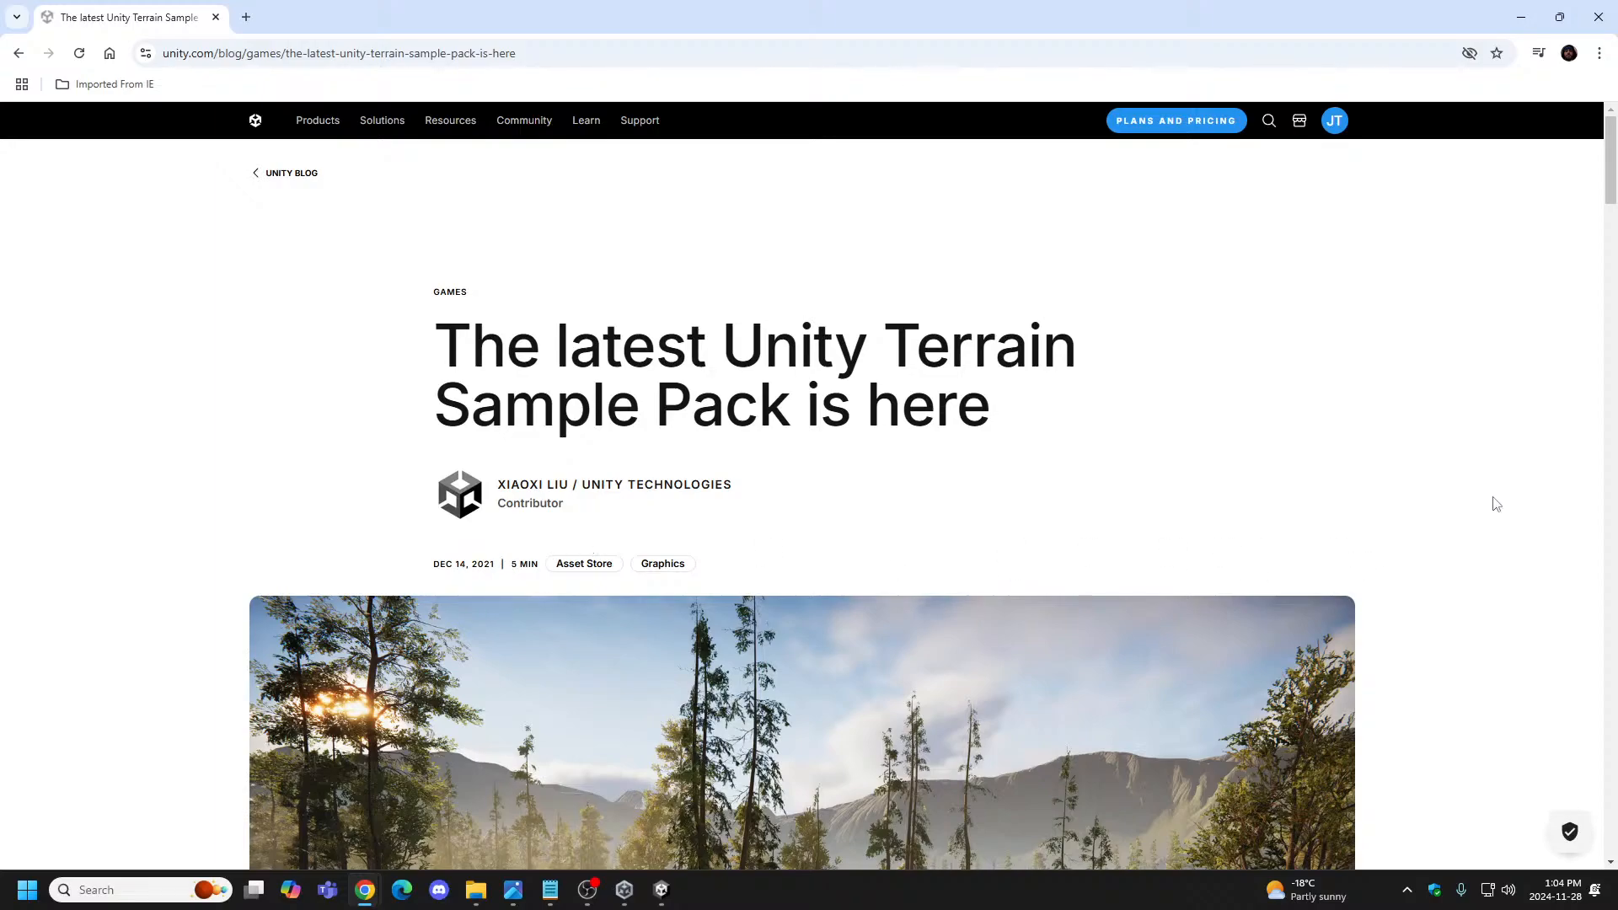
{"action": "scroll", "coordinate": [1492, 505], "scroll_direction": "down", "scroll_amount": 2}
{"action": "scroll", "coordinate": [1474, 533], "scroll_direction": "up", "scroll_amount": 2}
{"action": "scroll", "coordinate": [1403, 573], "scroll_direction": "down", "scroll_amount": 8}
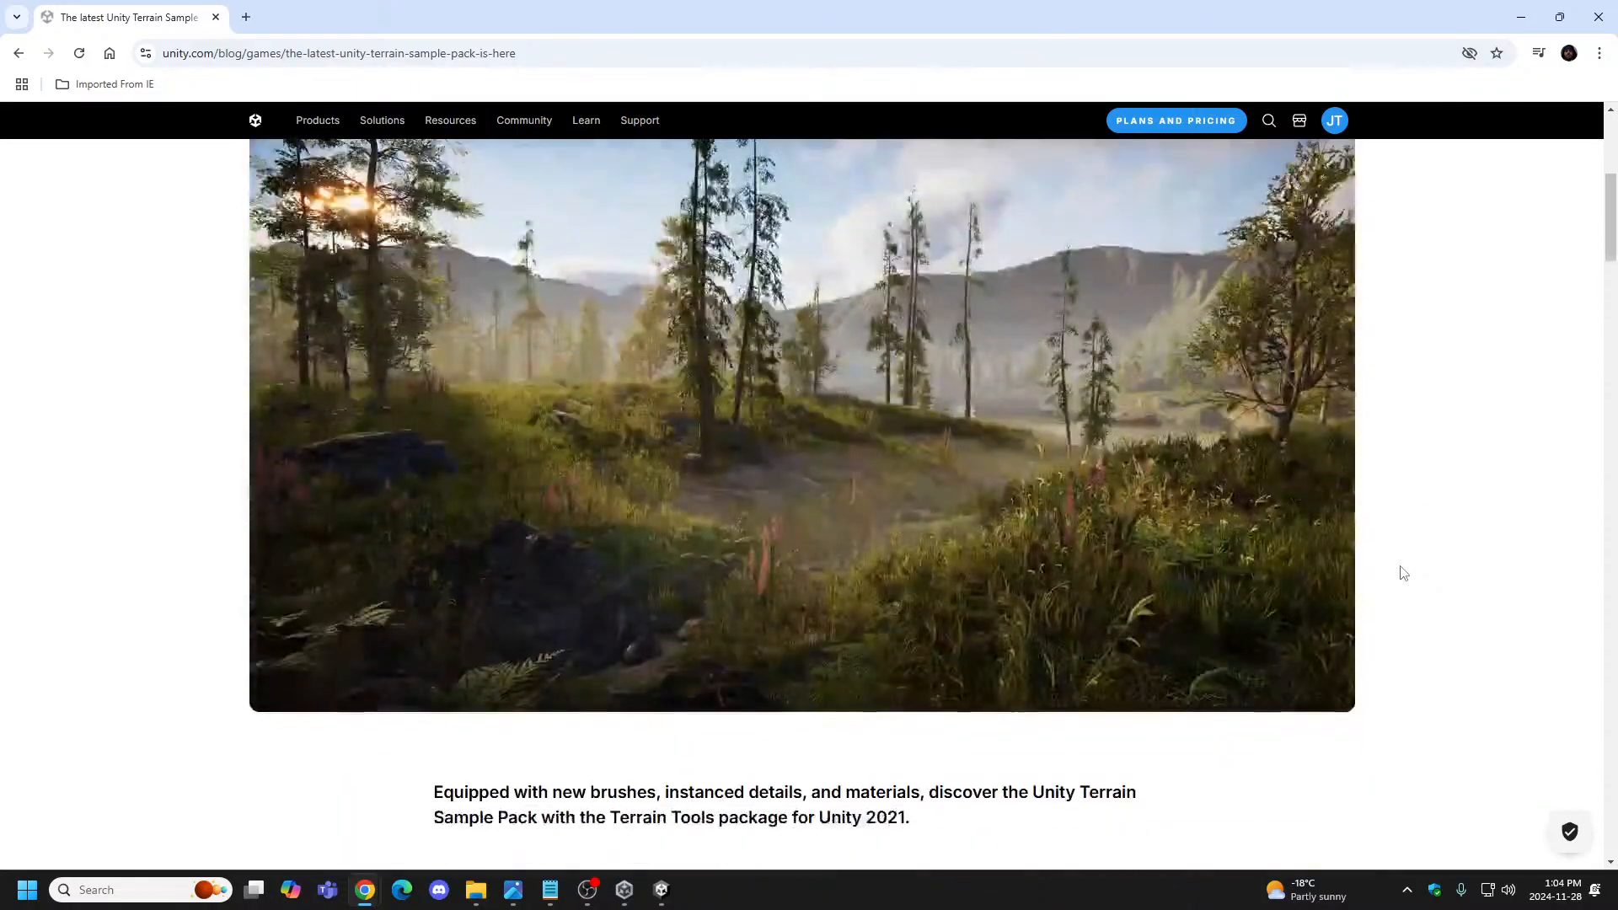
{"action": "scroll", "coordinate": [1403, 573], "scroll_direction": "down", "scroll_amount": 10}
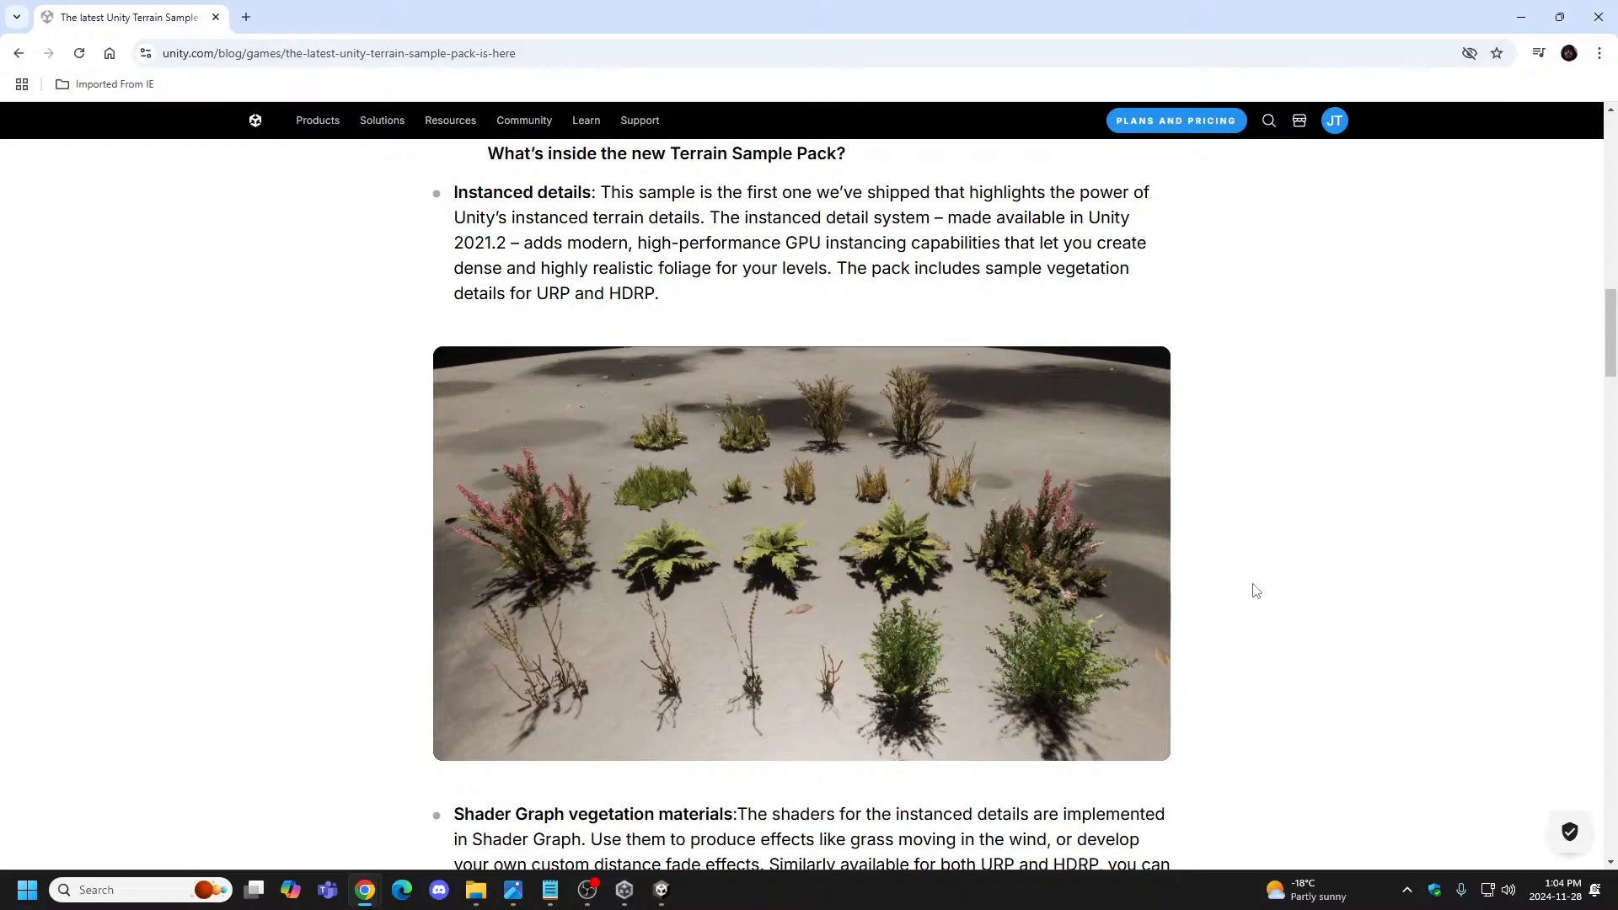
{"action": "scroll", "coordinate": [1253, 589], "scroll_direction": "down", "scroll_amount": 2}
{"action": "scroll", "coordinate": [1276, 618], "scroll_direction": "down", "scroll_amount": 4}
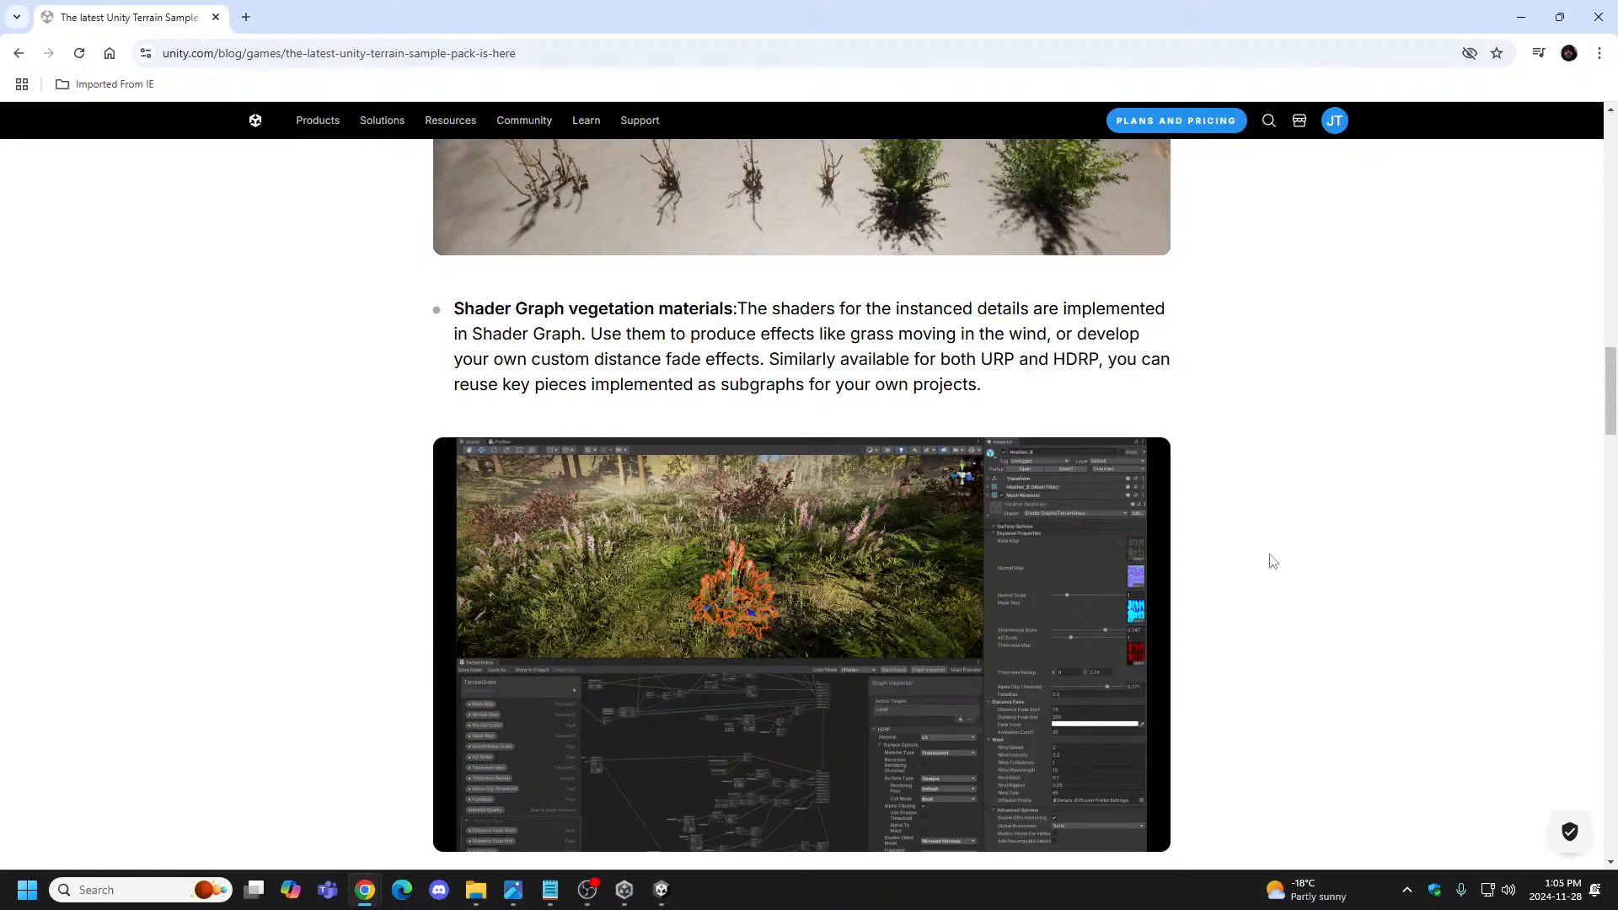
Close the Unity Hub window and switch to the Unity editor.
{"action": "mouse_move", "coordinate": [617, 904]}
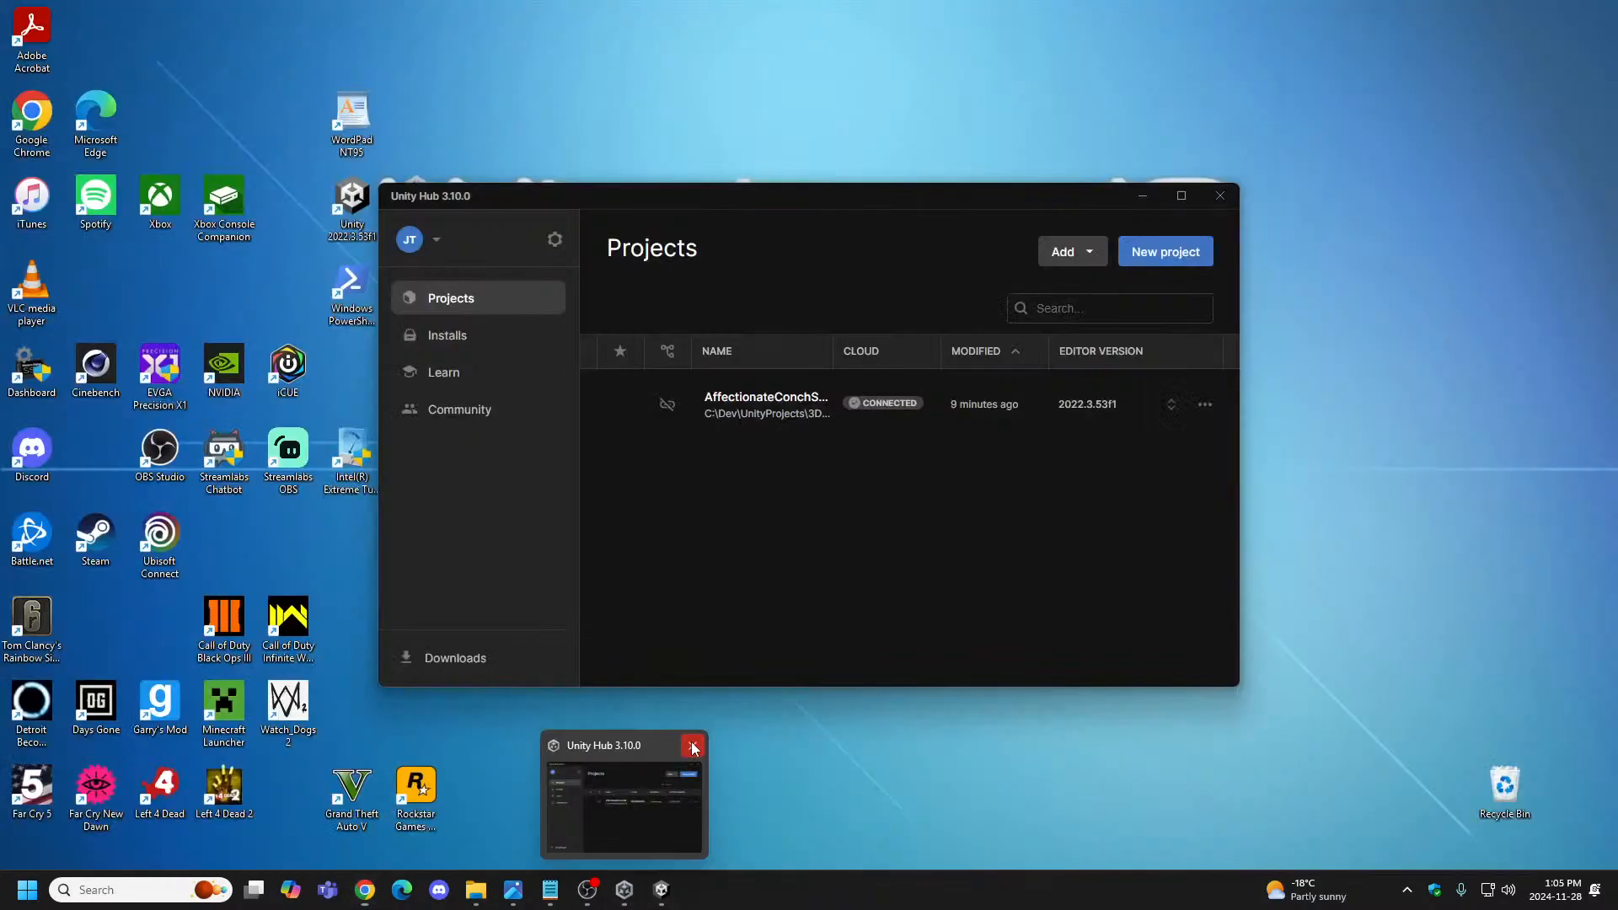
{"action": "left_click", "coordinate": [693, 744]}
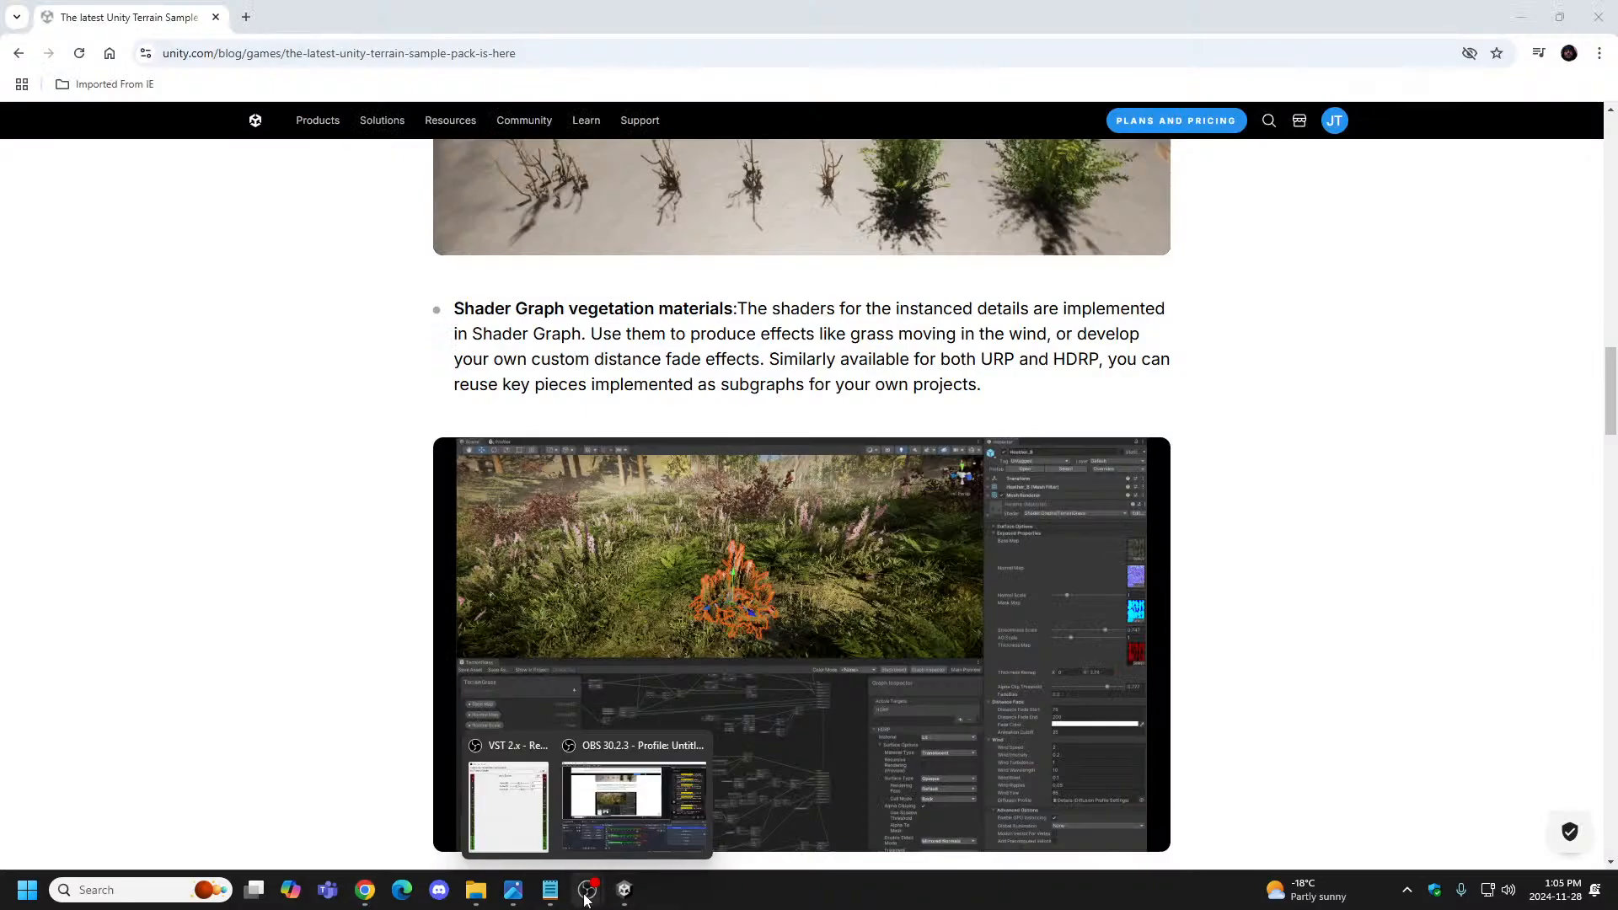
{"action": "left_click", "coordinate": [636, 800]}
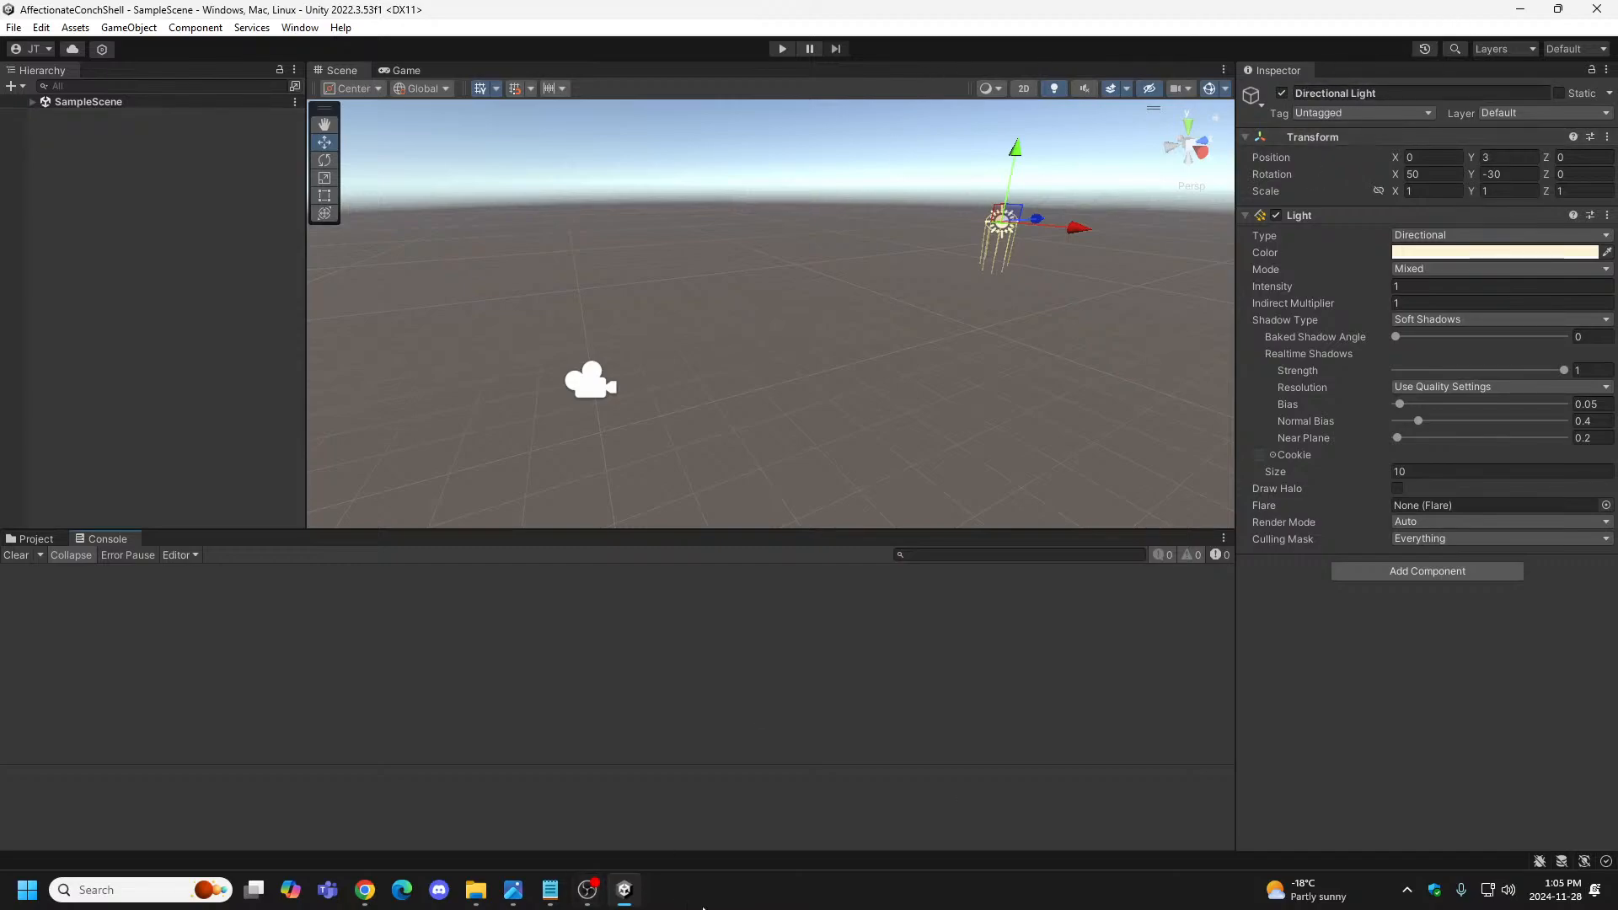
{"action": "mouse_move", "coordinate": [587, 901]}
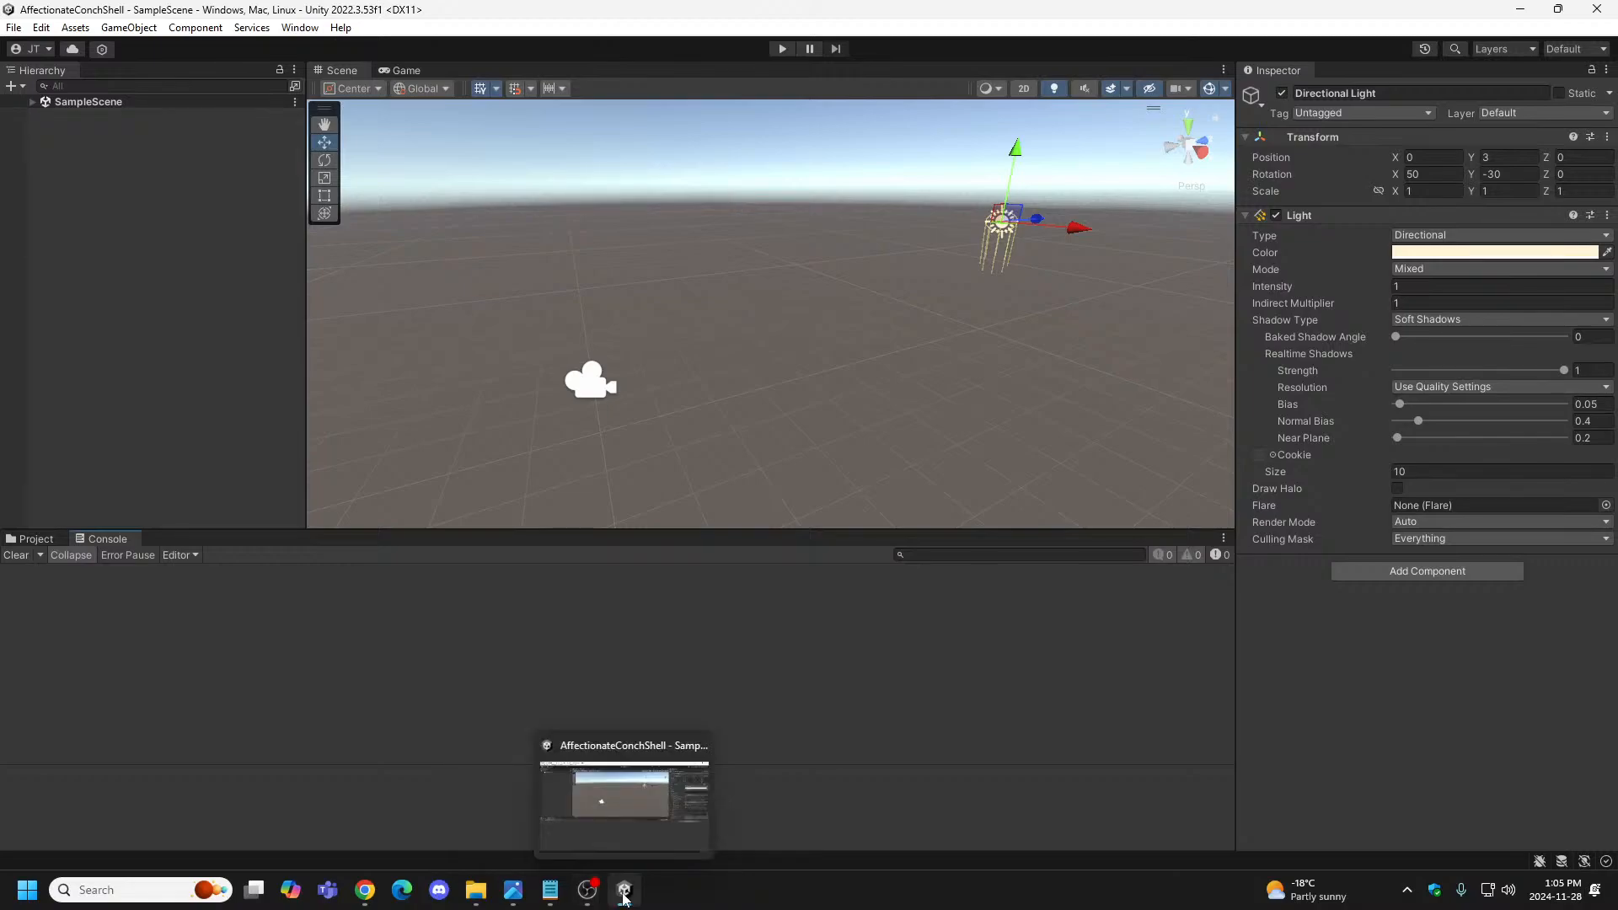
Return to the Terrain Sample Pack article in Chrome and examine the new brush stamps and the example terrain.
{"action": "mouse_move", "coordinate": [365, 889]}
{"action": "left_click", "coordinate": [404, 832]}
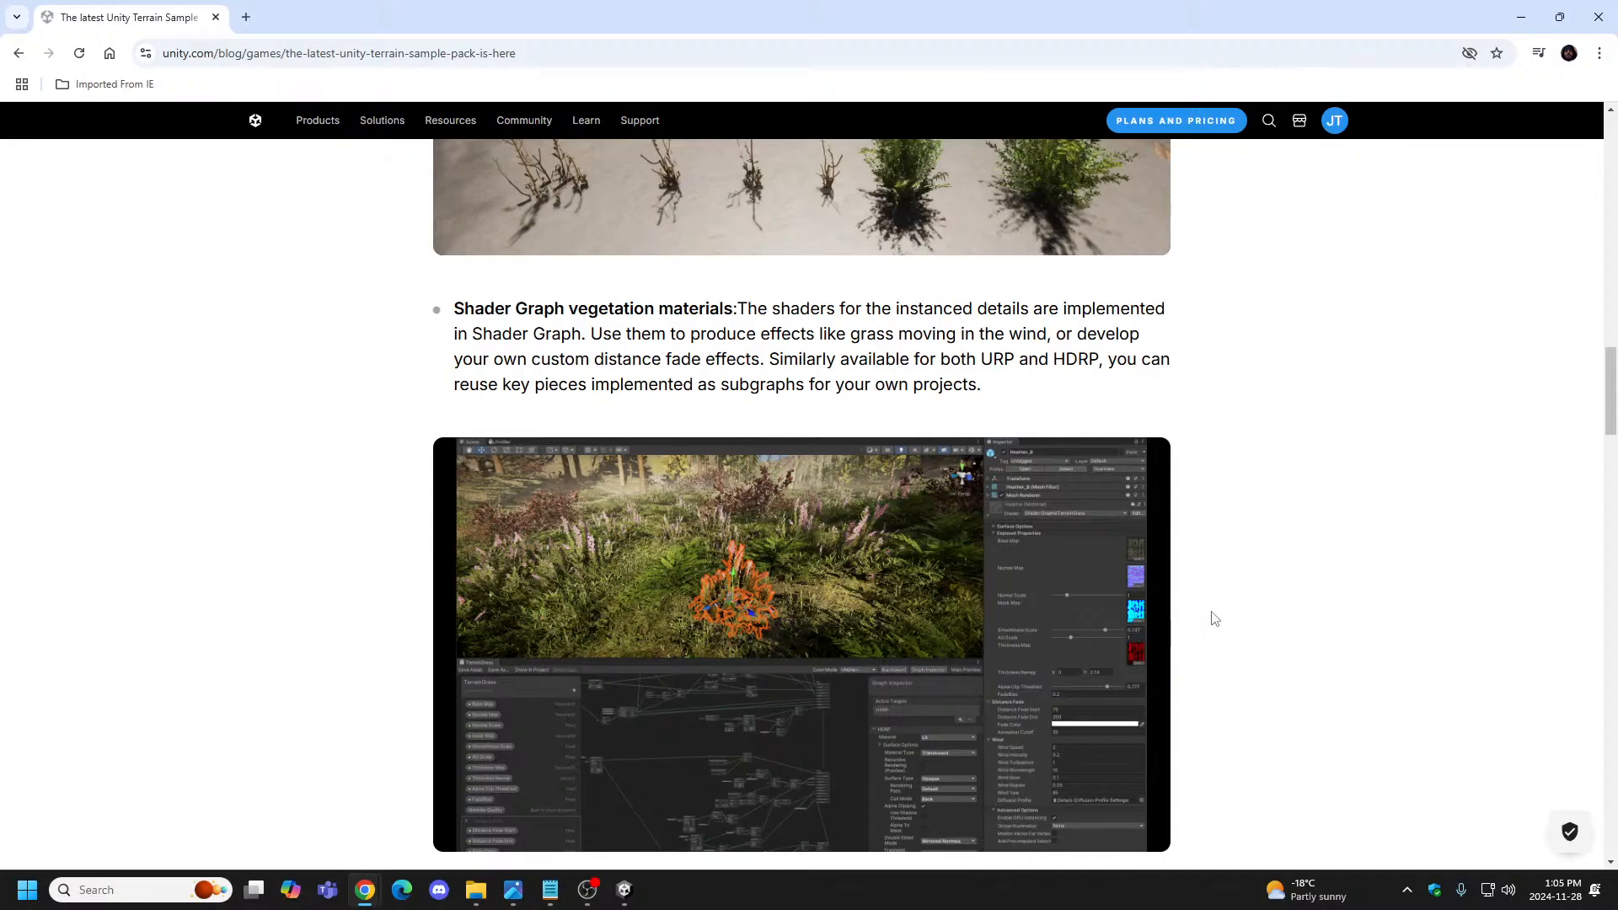
{"action": "scroll", "coordinate": [1213, 619], "scroll_direction": "down", "scroll_amount": 4}
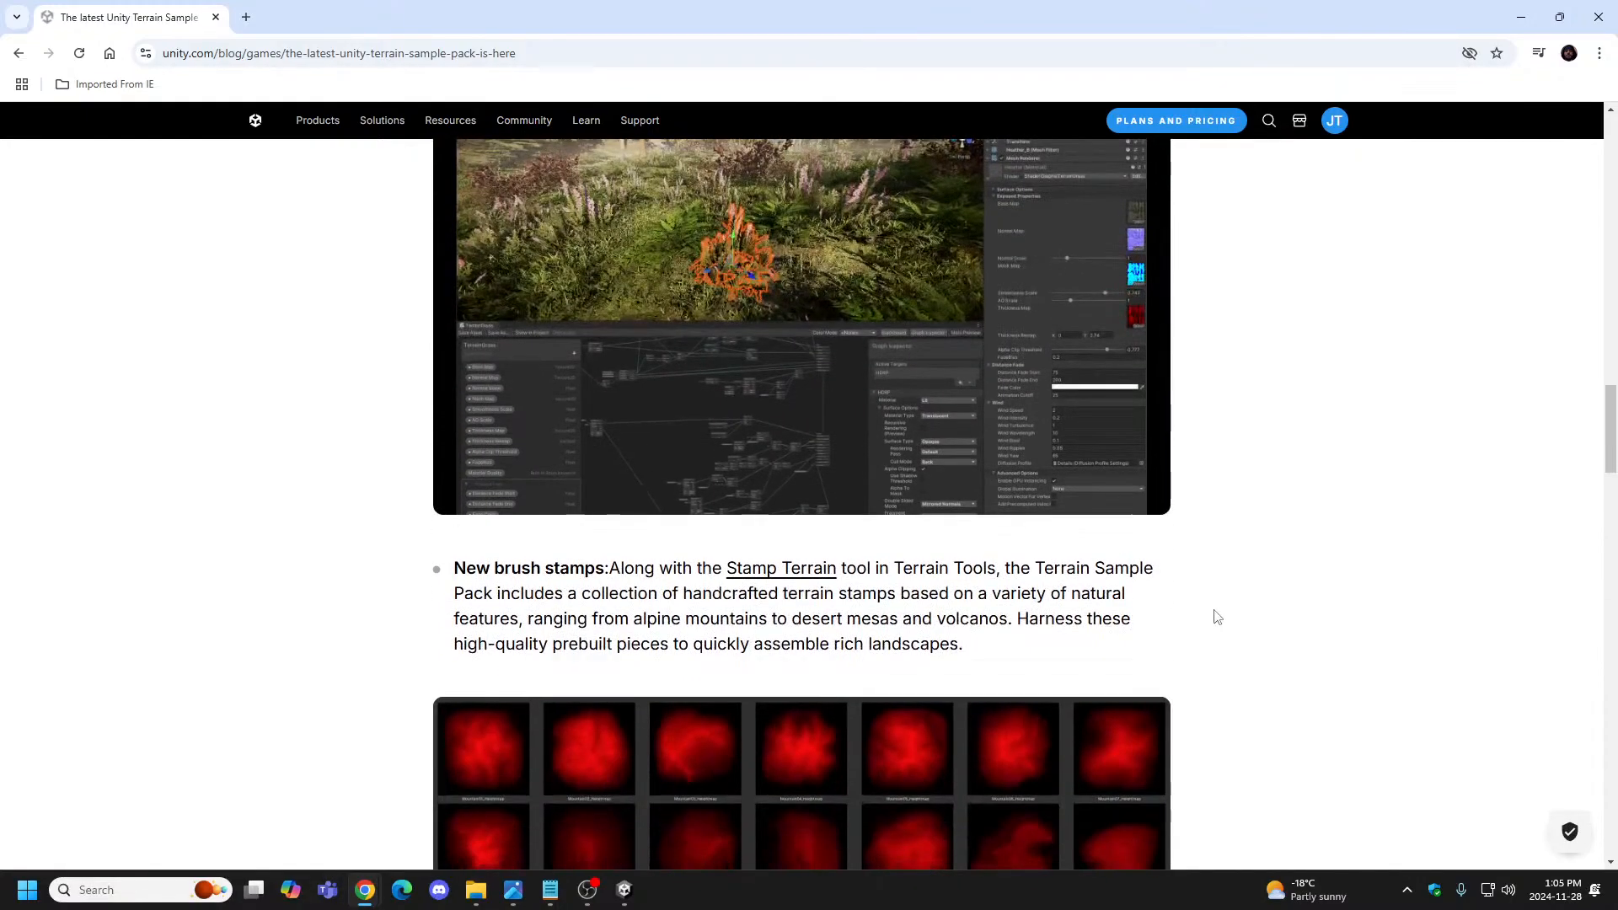
{"action": "scroll", "coordinate": [1217, 617], "scroll_direction": "down", "scroll_amount": 4}
{"action": "scroll", "coordinate": [1217, 617], "scroll_direction": "down", "scroll_amount": 2}
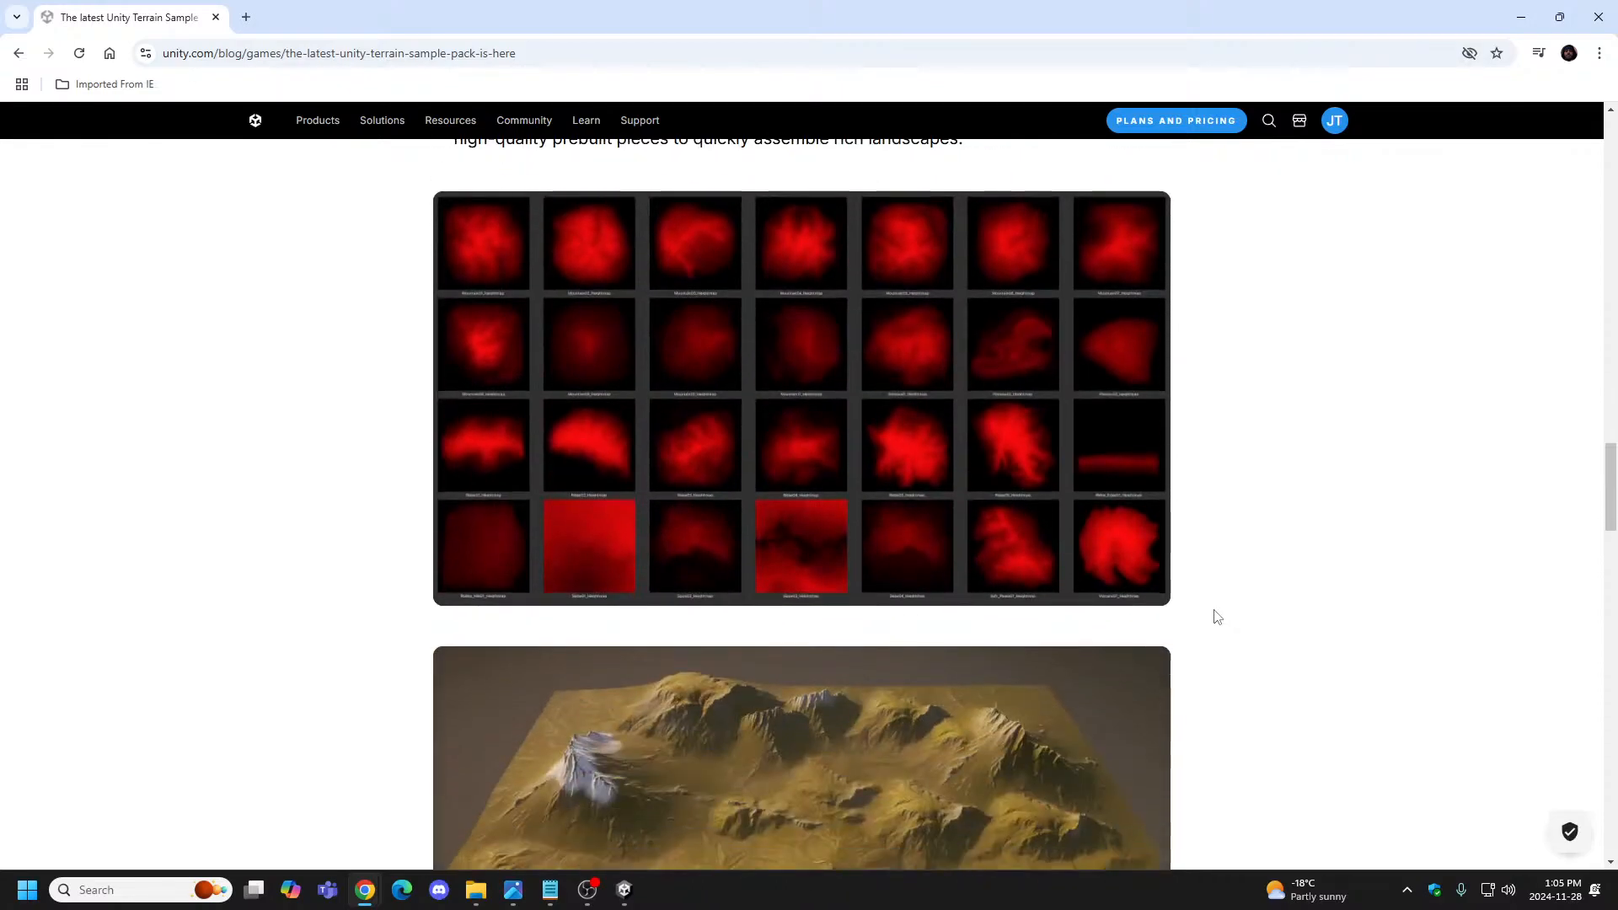
{"action": "scroll", "coordinate": [1221, 611], "scroll_direction": "down", "scroll_amount": 2}
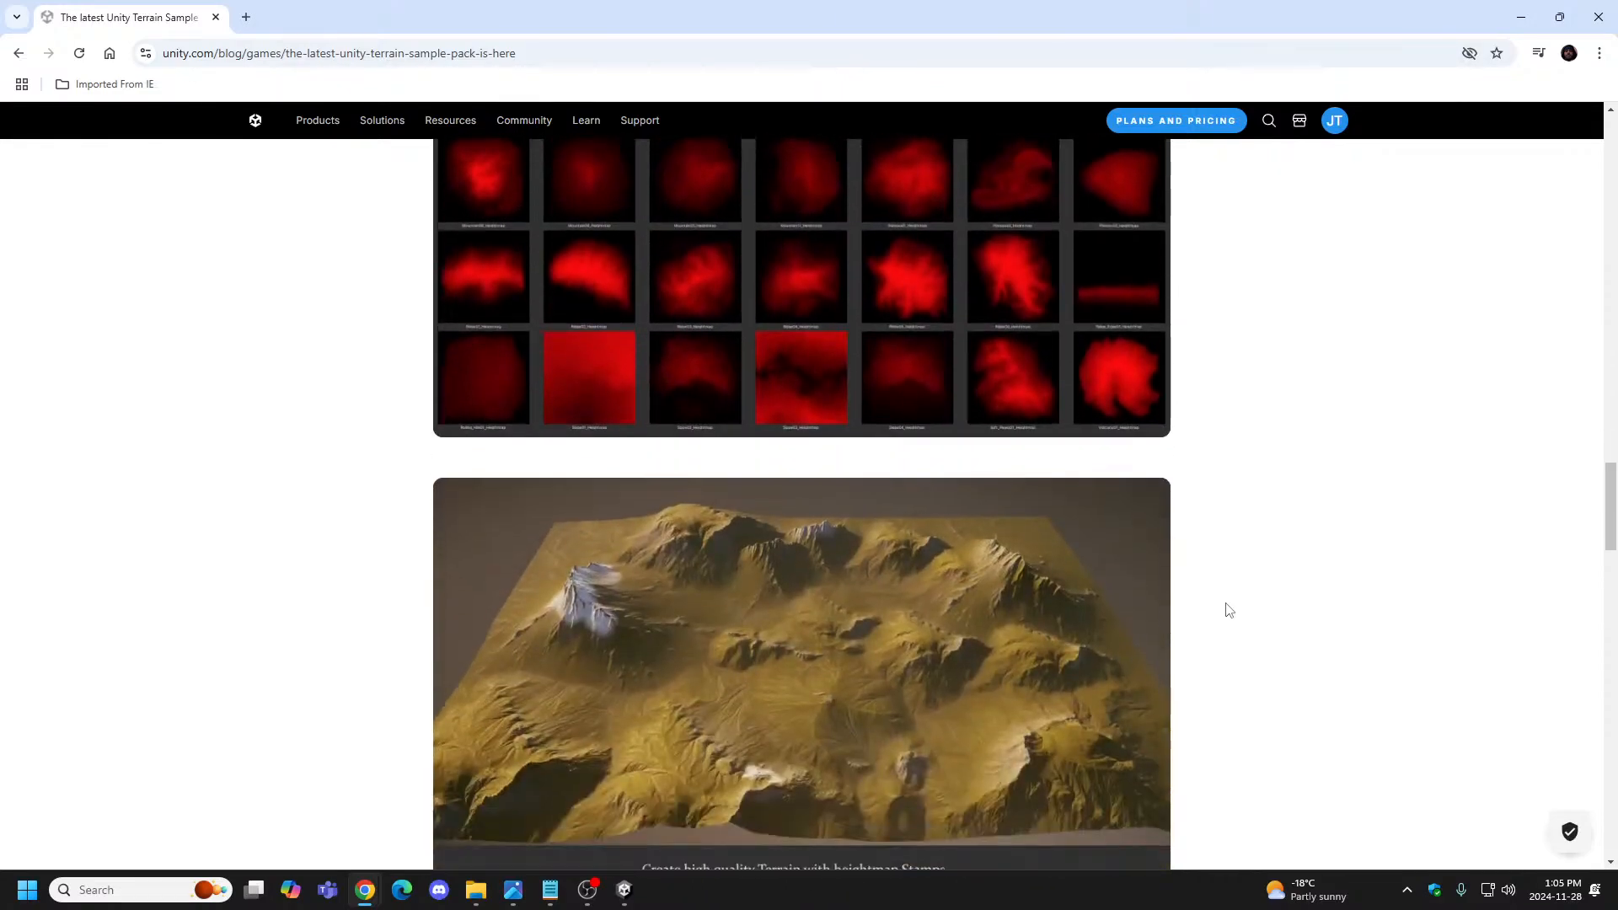
Check the Unity editor, return to the article in Chrome, and examine the heightmap stamp terrain and sample terrain materials.
{"action": "left_click", "coordinate": [625, 889]}
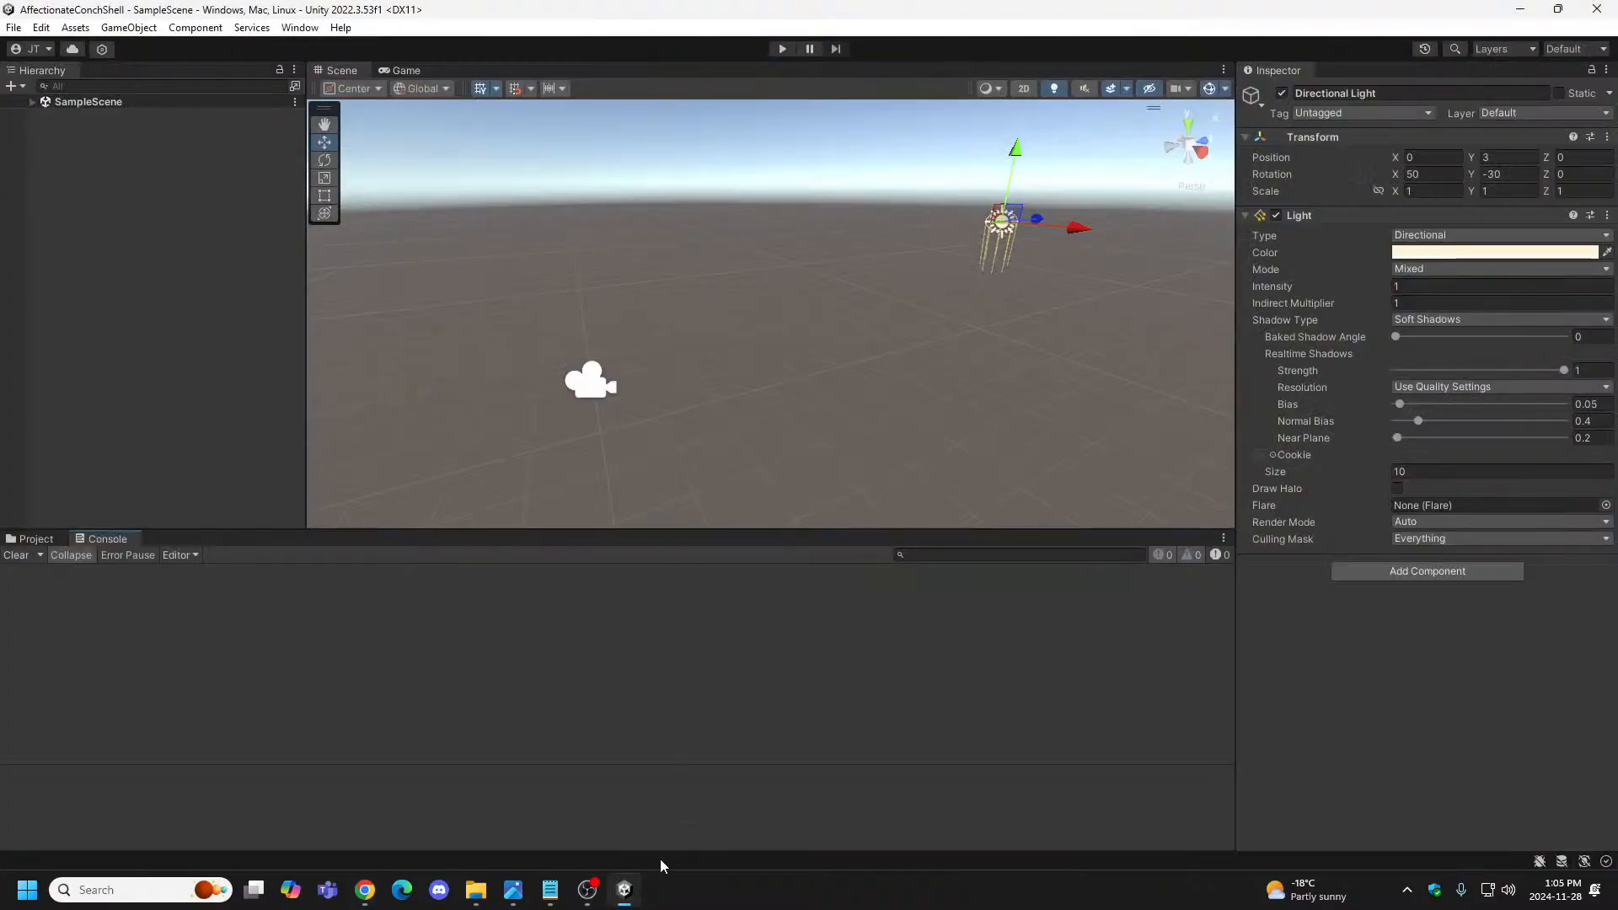
{"action": "mouse_move", "coordinate": [607, 899]}
{"action": "mouse_move", "coordinate": [365, 891]}
{"action": "left_click", "coordinate": [455, 810]}
{"action": "scroll", "coordinate": [1200, 614], "scroll_direction": "down", "scroll_amount": 4}
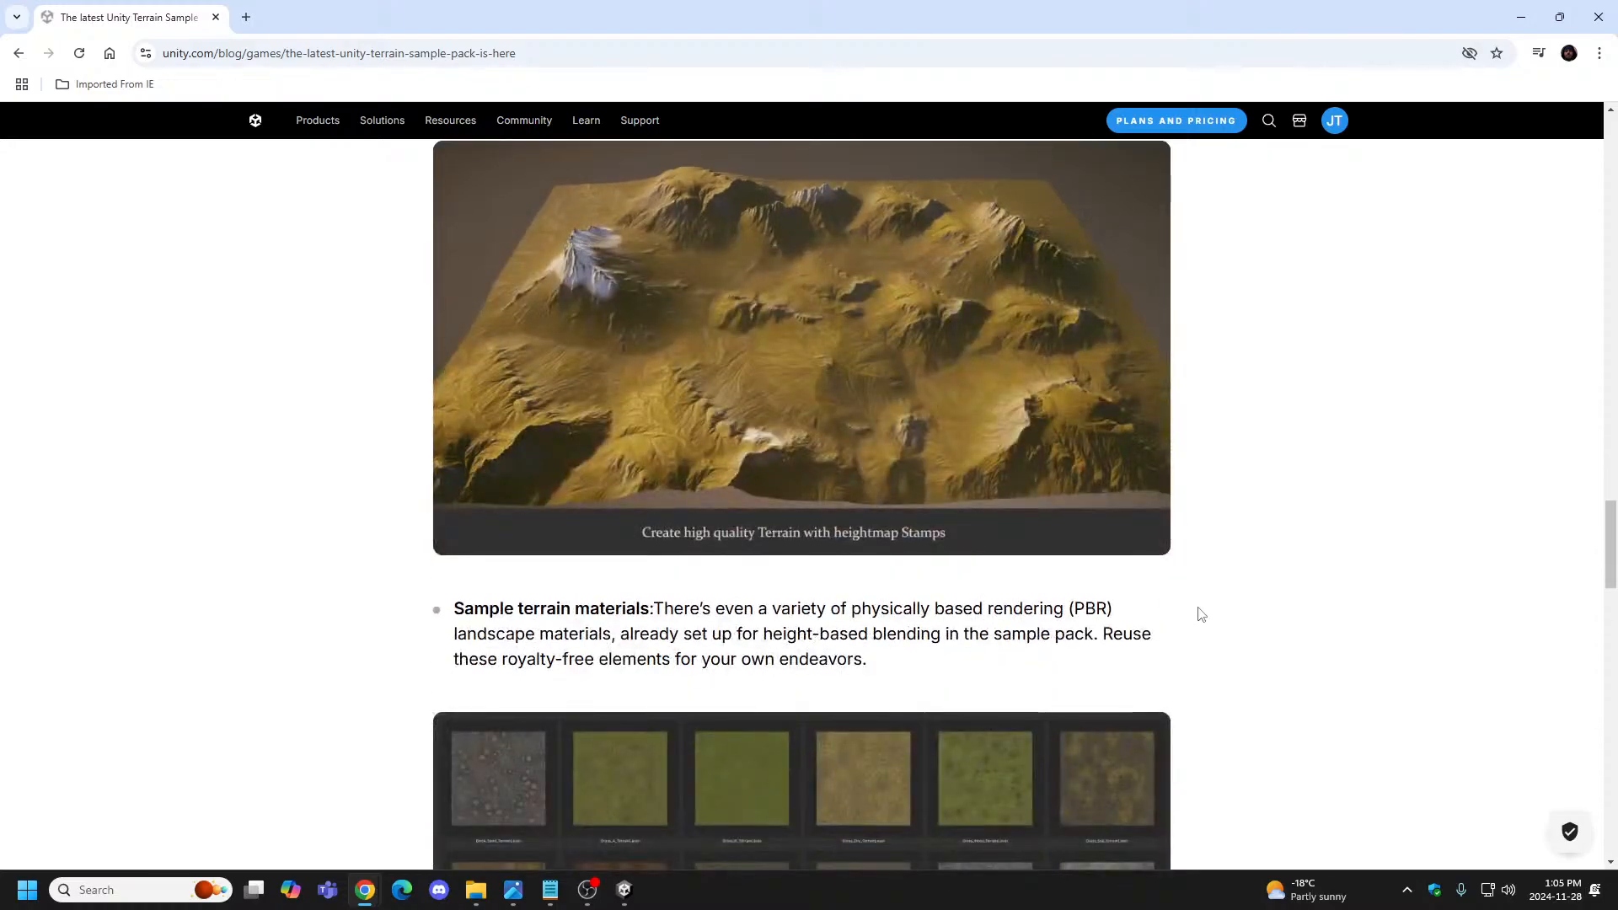
{"action": "scroll", "coordinate": [1173, 521], "scroll_direction": "up", "scroll_amount": 2}
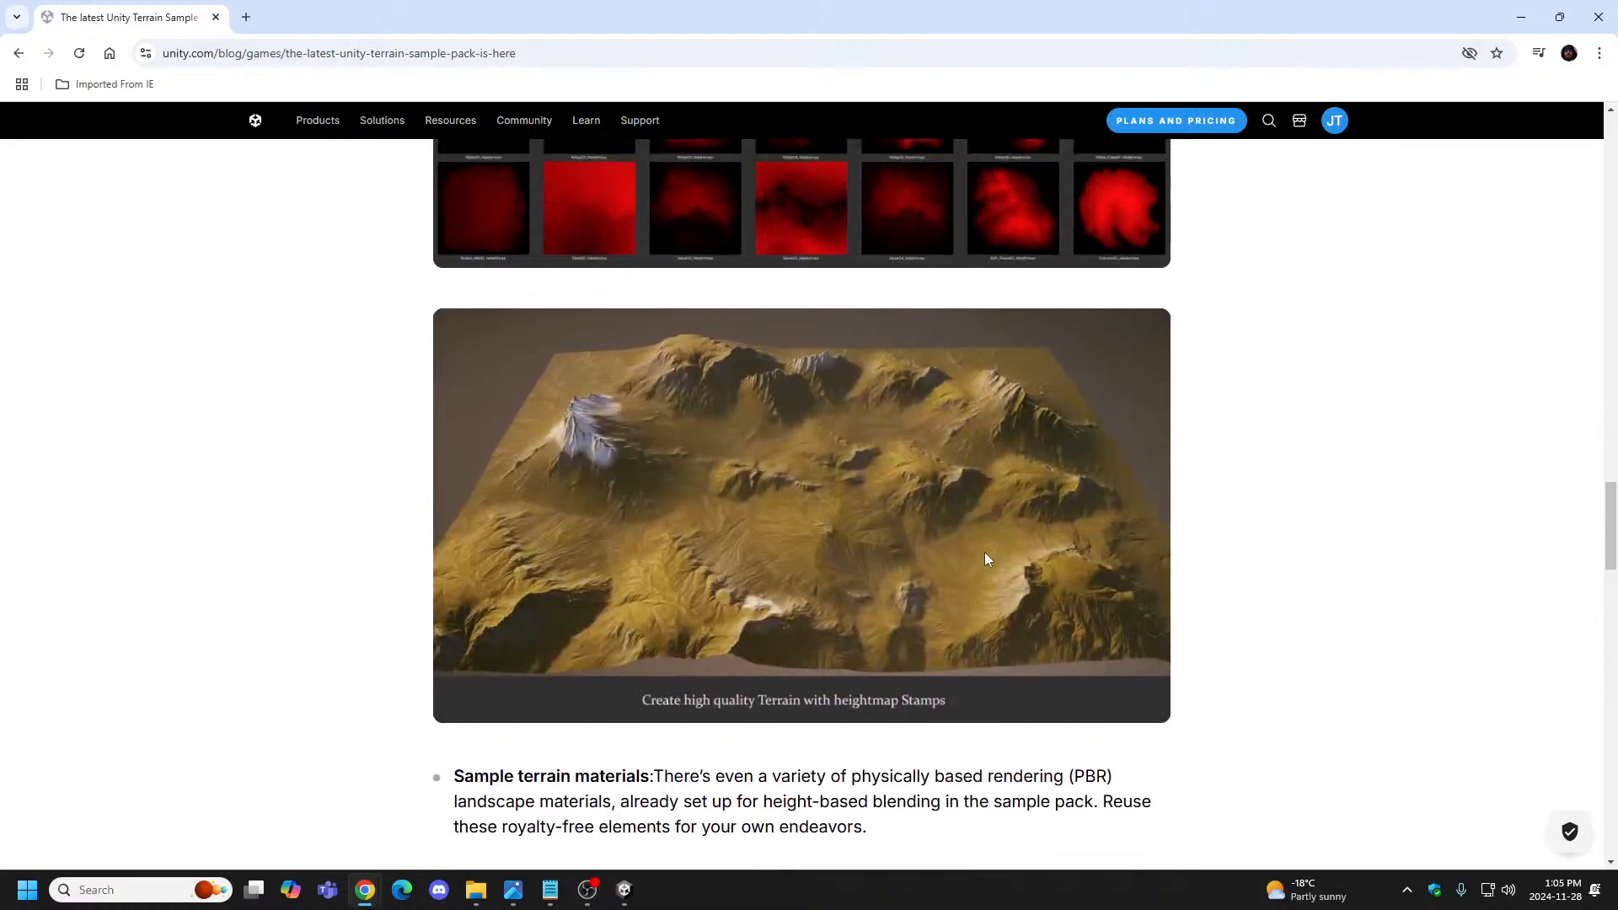
{"action": "scroll", "coordinate": [1215, 563], "scroll_direction": "down", "scroll_amount": 4}
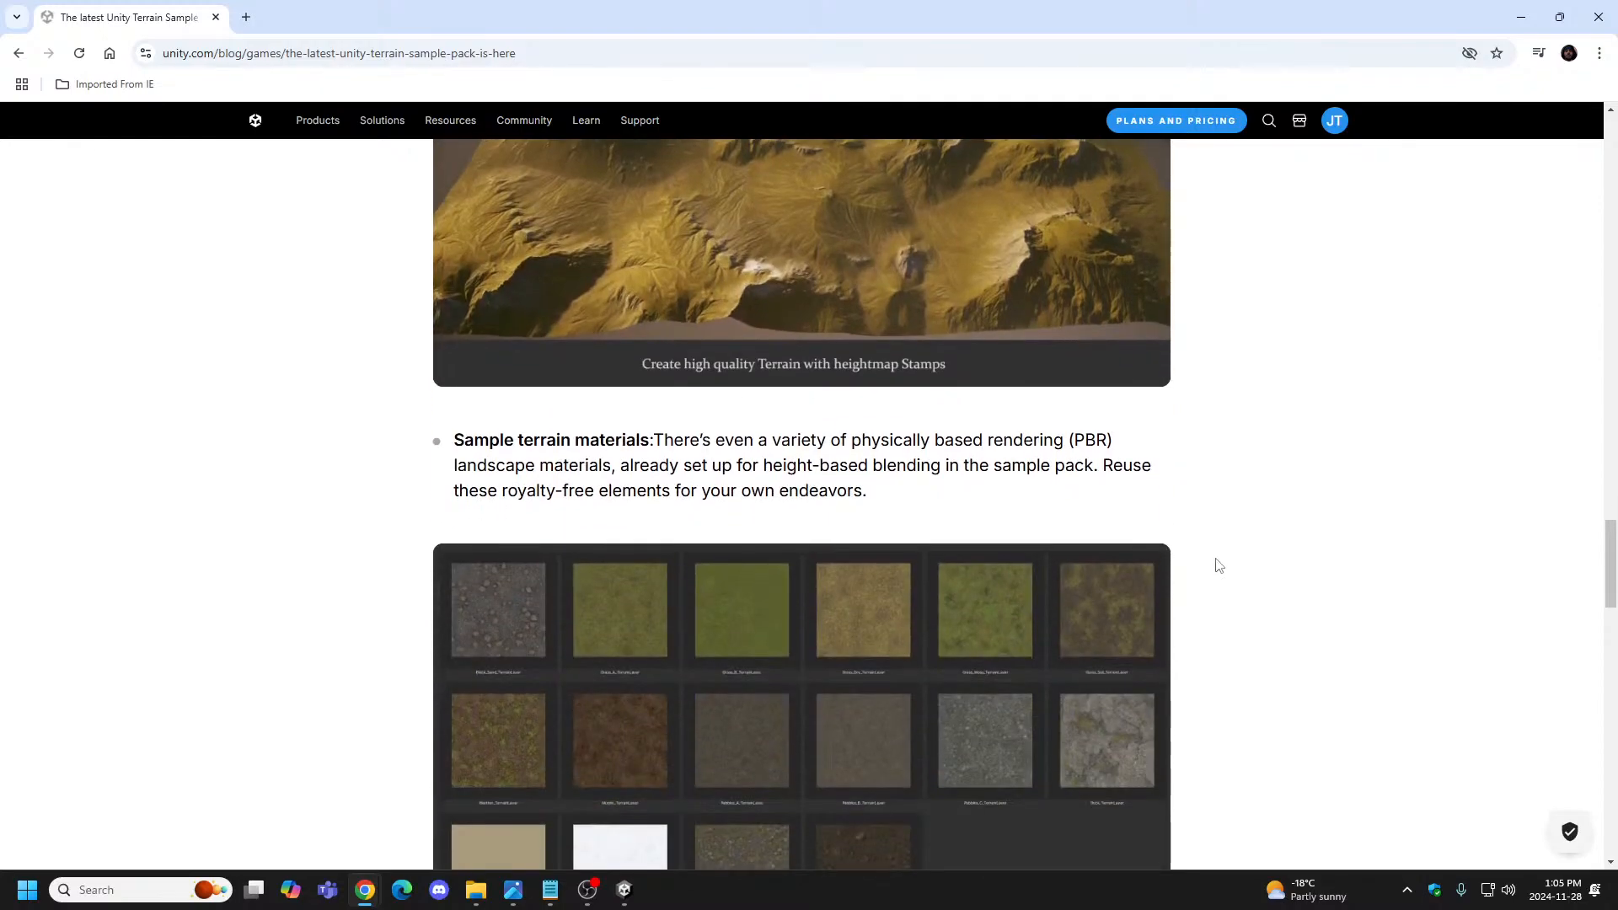
{"action": "scroll", "coordinate": [1218, 564], "scroll_direction": "up", "scroll_amount": 2}
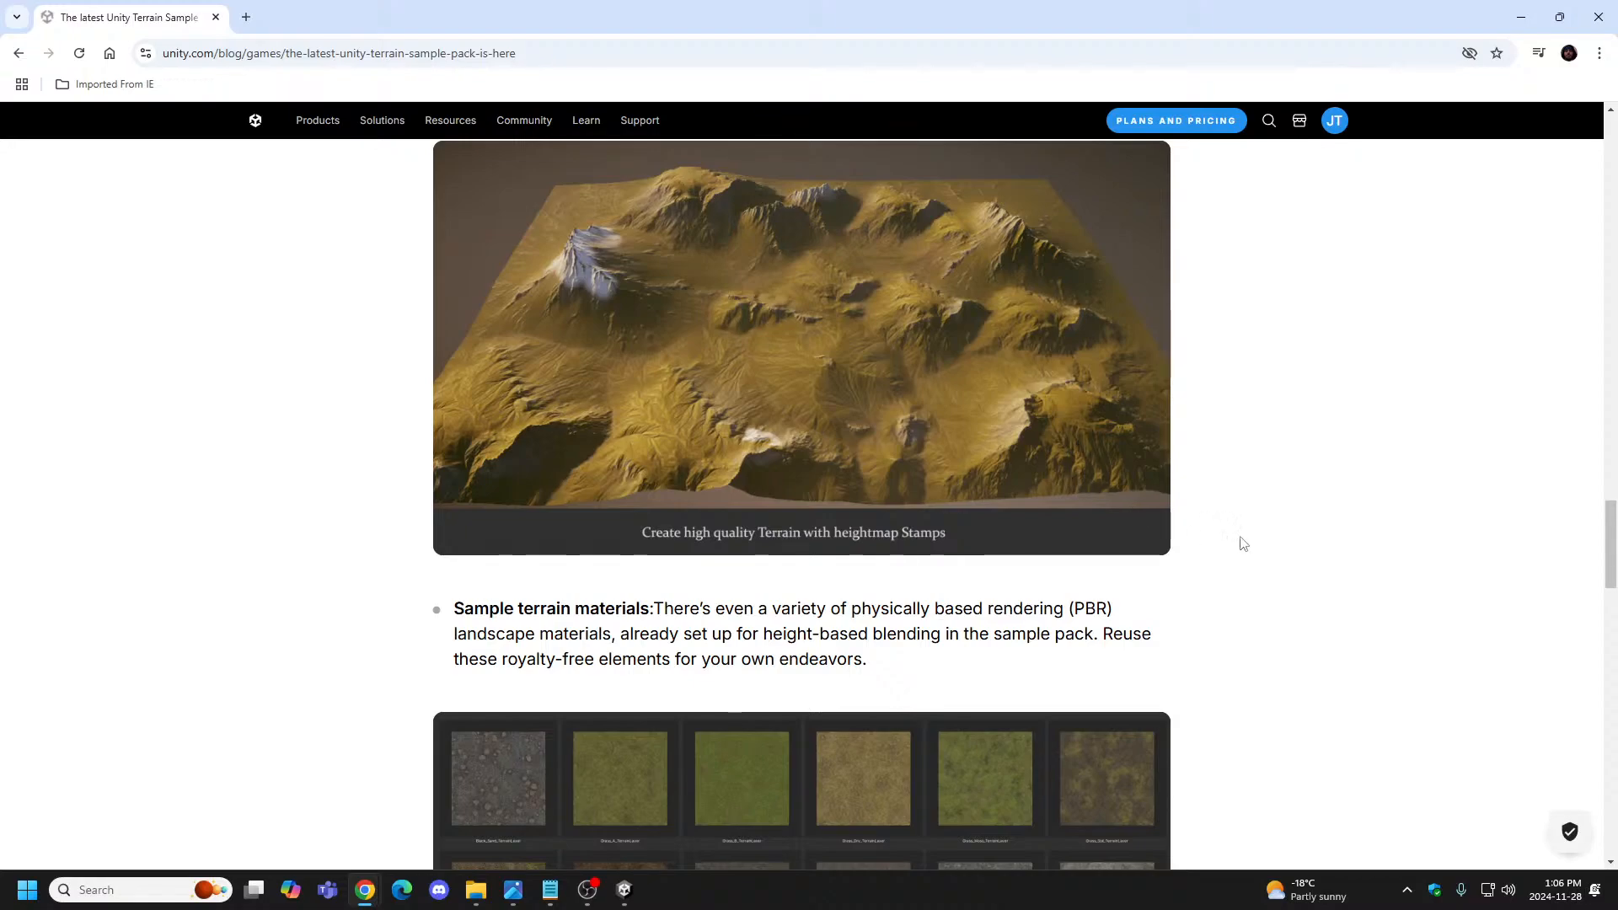
Examine the article's example video and outdoor environment screenshots.
{"action": "scroll", "coordinate": [1243, 543], "scroll_direction": "down", "scroll_amount": 12}
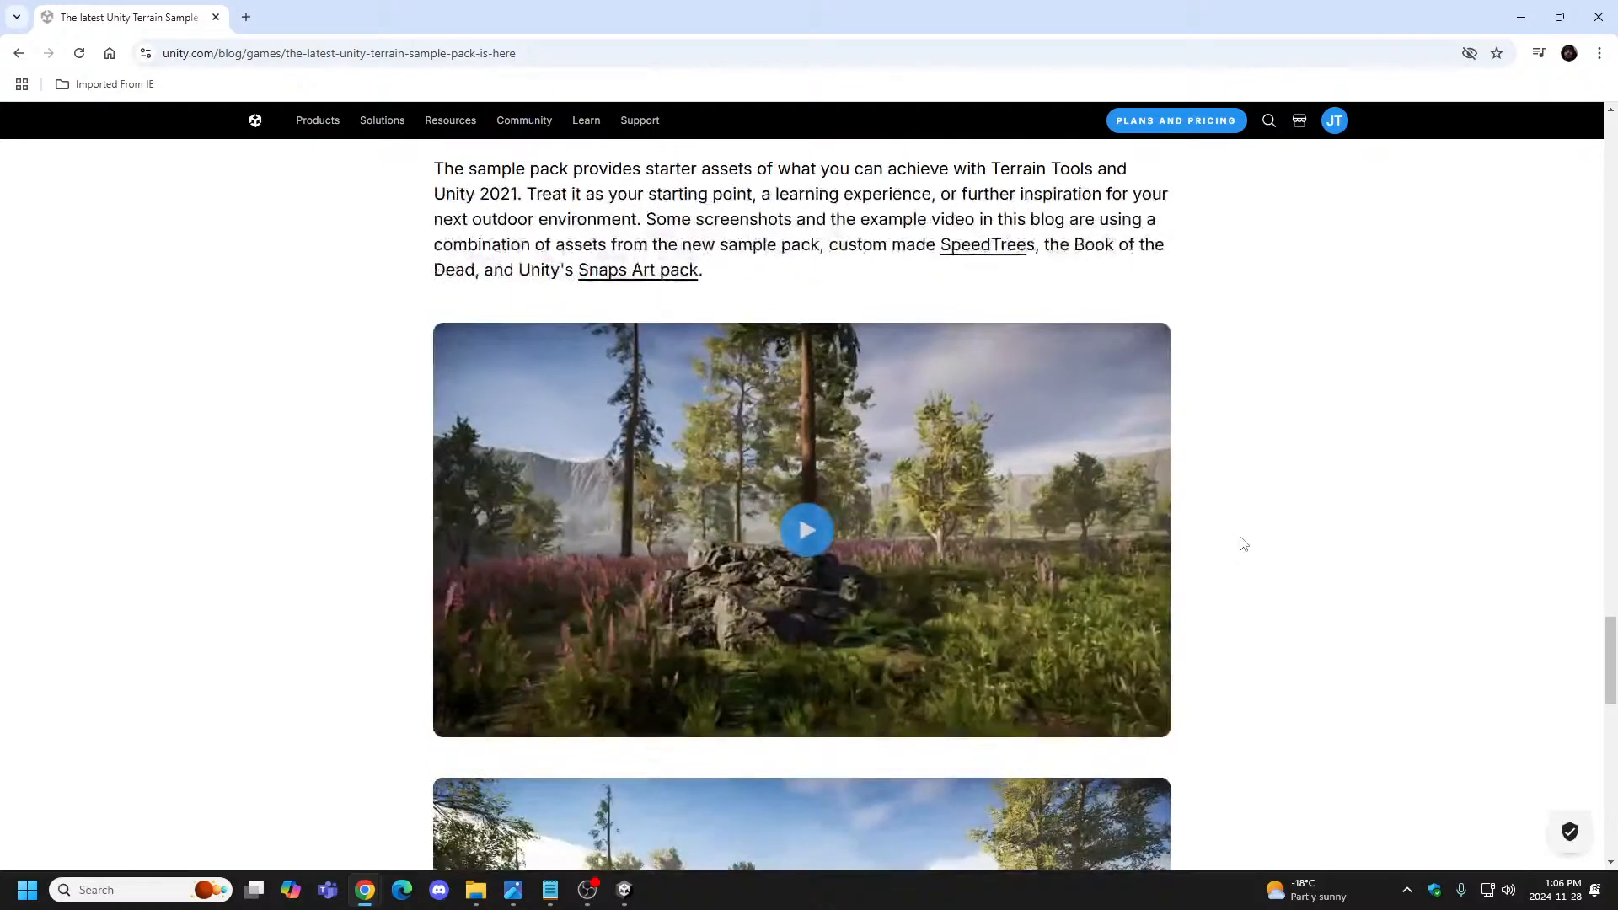
{"action": "scroll", "coordinate": [1239, 541], "scroll_direction": "down", "scroll_amount": 4}
{"action": "scroll", "coordinate": [969, 438], "scroll_direction": "up", "scroll_amount": 2}
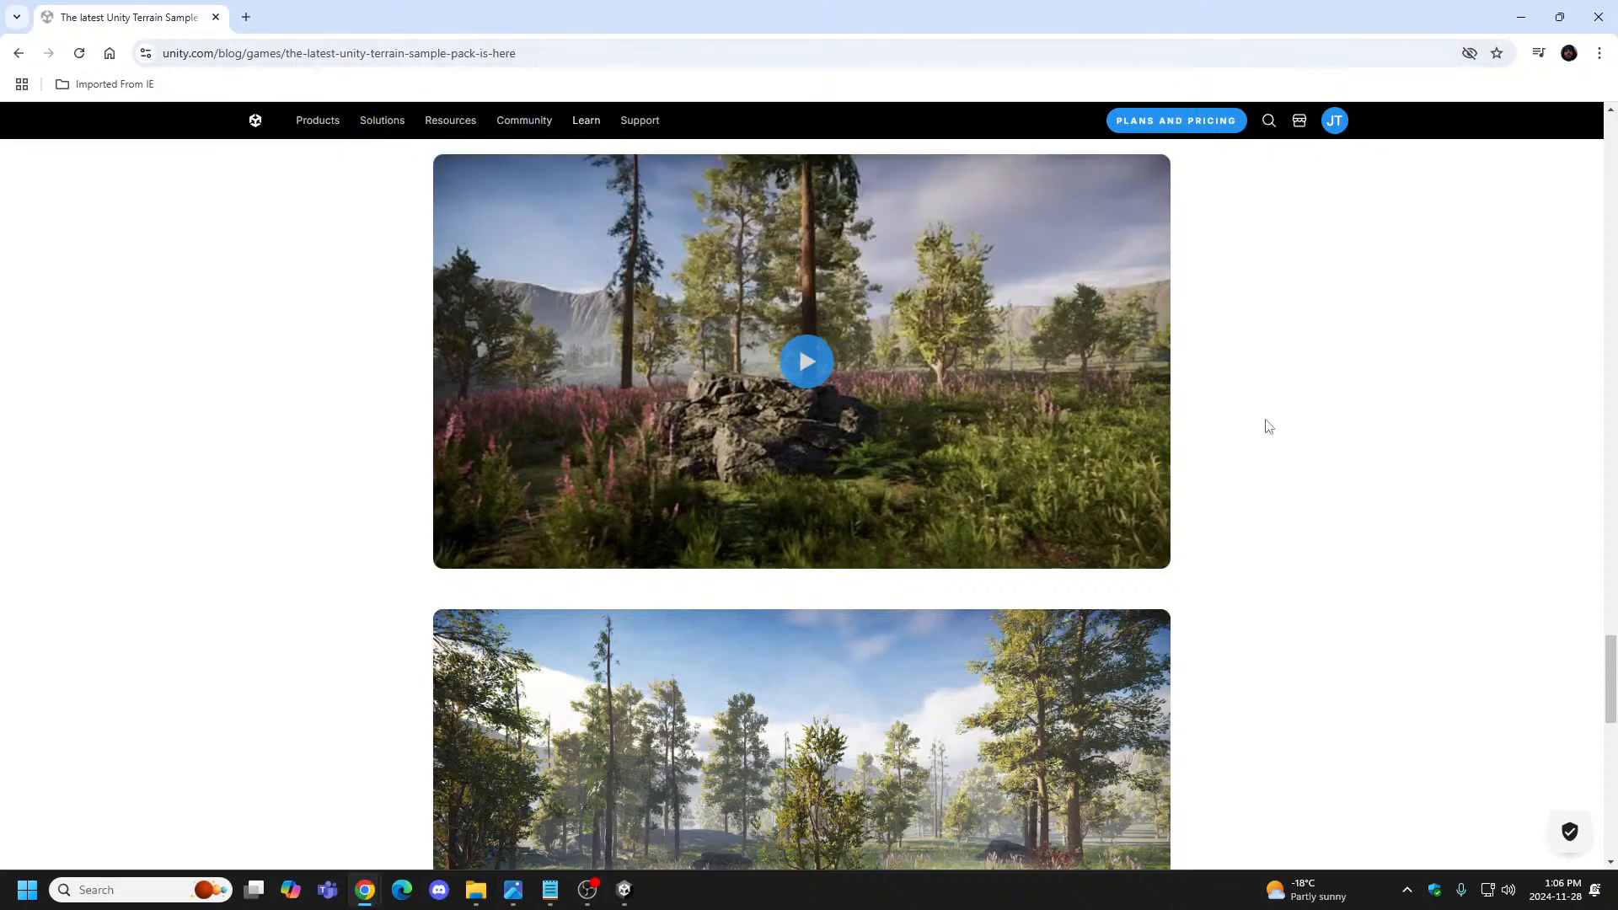
{"action": "scroll", "coordinate": [1278, 452], "scroll_direction": "down", "scroll_amount": 2}
{"action": "scroll", "coordinate": [1278, 451], "scroll_direction": "up", "scroll_amount": 2}
Show and select the full web address of the Terrain Sample Pack article.
{"action": "left_click", "coordinate": [682, 61]}
{"action": "left_click", "coordinate": [683, 61]}
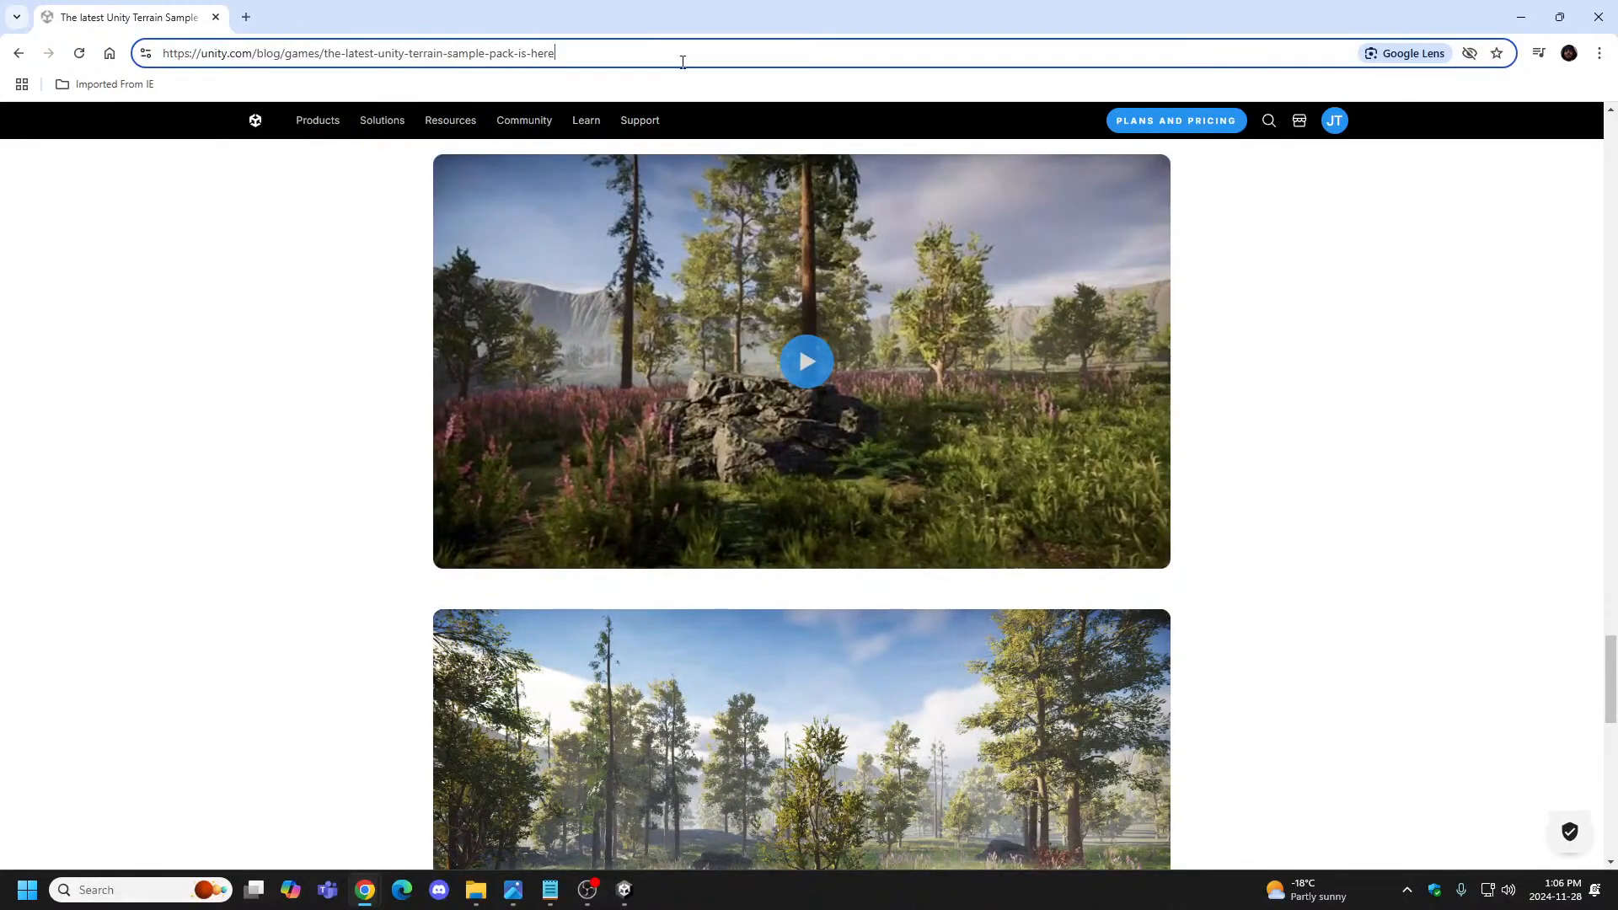
{"action": "left_click_drag", "start_coordinate": [585, 54], "coordinate": [160, 53]}
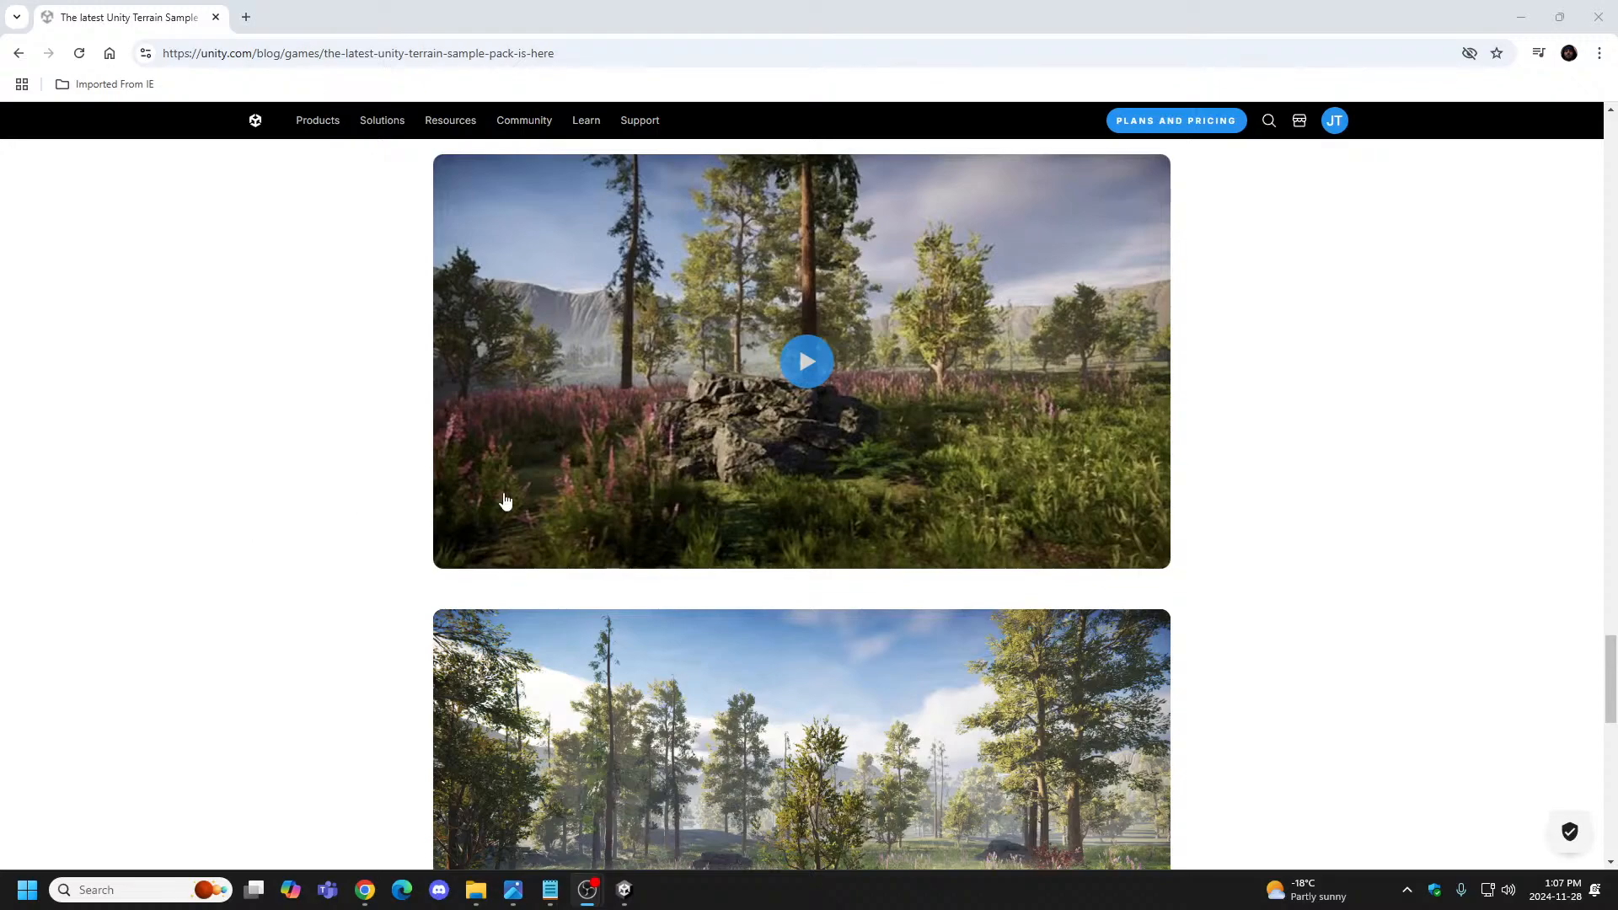
Read the article's closing "How to get started" section and close the Chrome window to return to the Unity editor.
{"action": "scroll", "coordinate": [1205, 516], "scroll_direction": "down", "scroll_amount": 4}
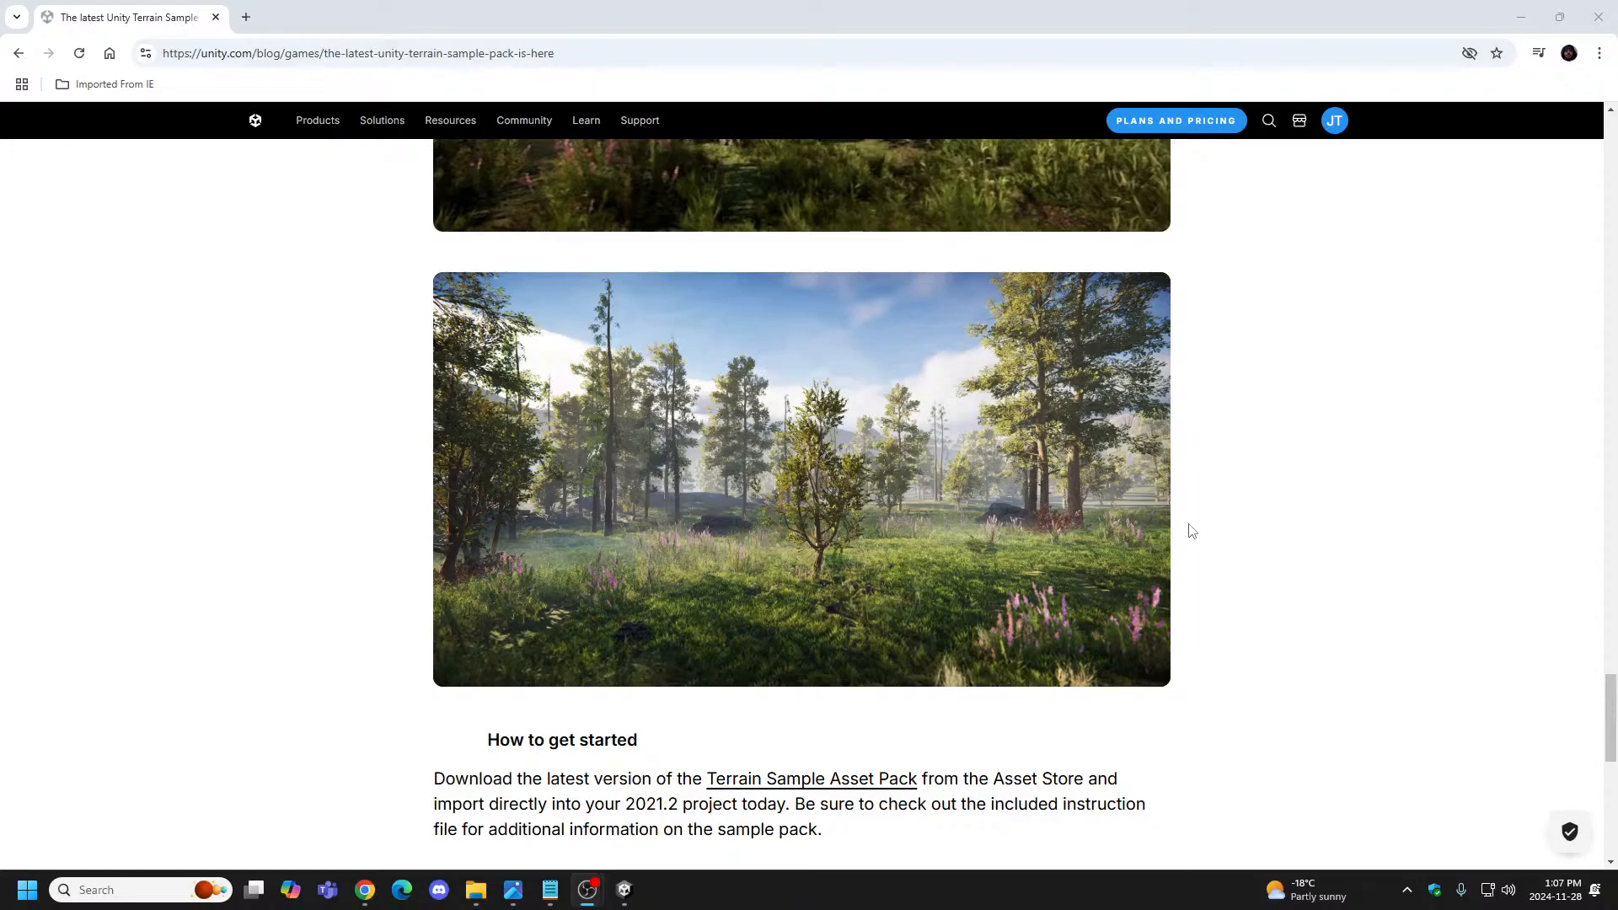
{"action": "scroll", "coordinate": [1202, 541], "scroll_direction": "down", "scroll_amount": 6}
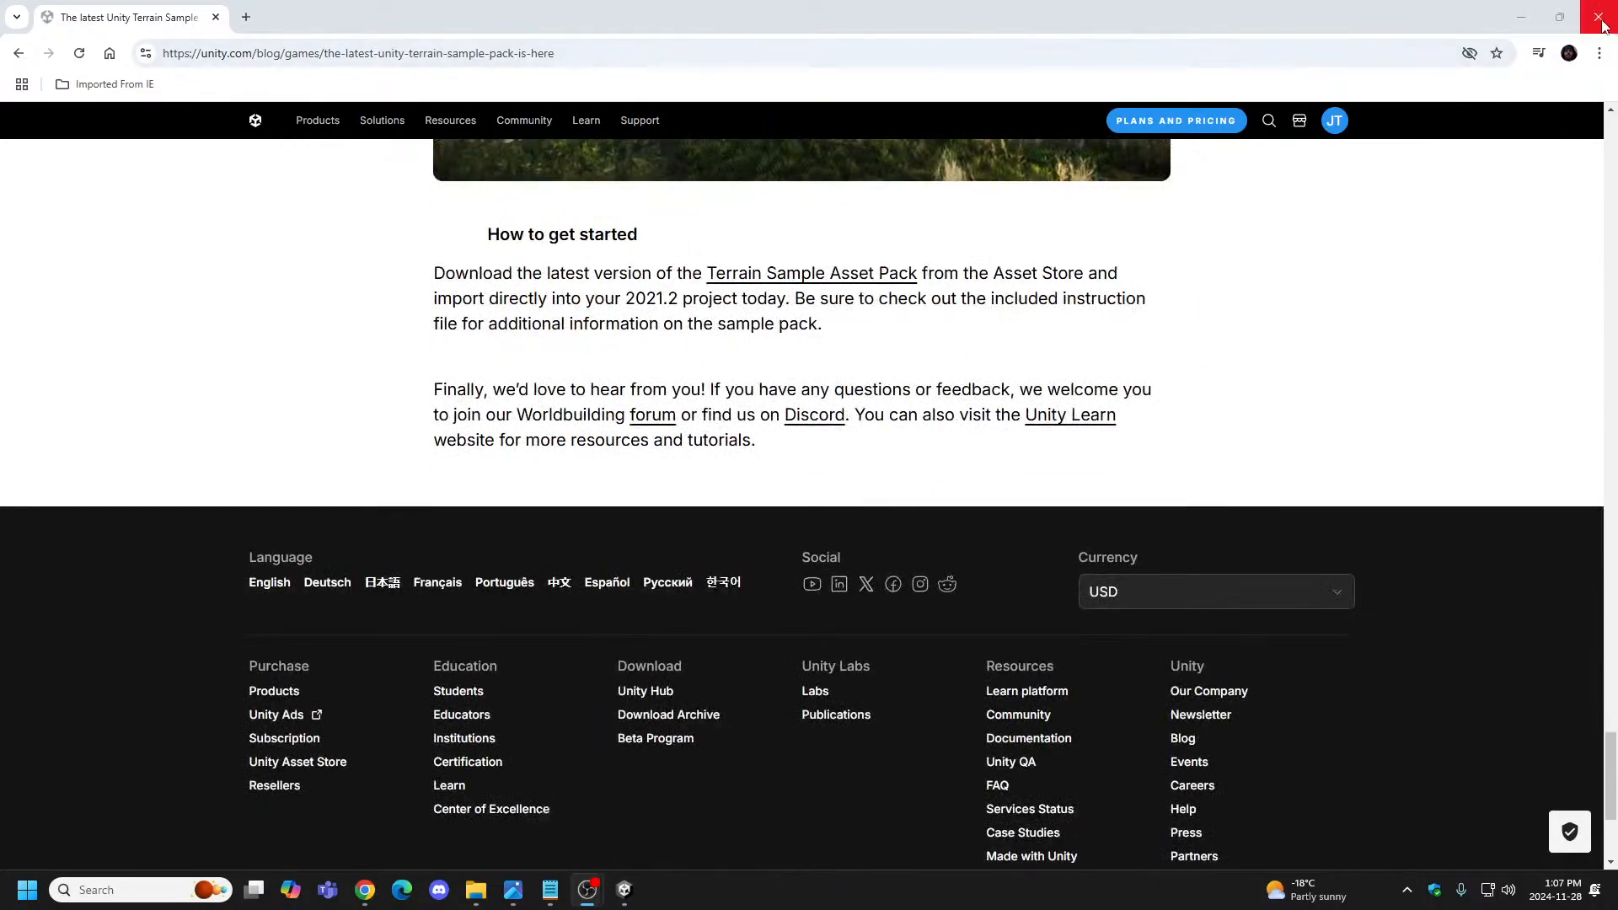
{"action": "left_click", "coordinate": [1599, 17]}
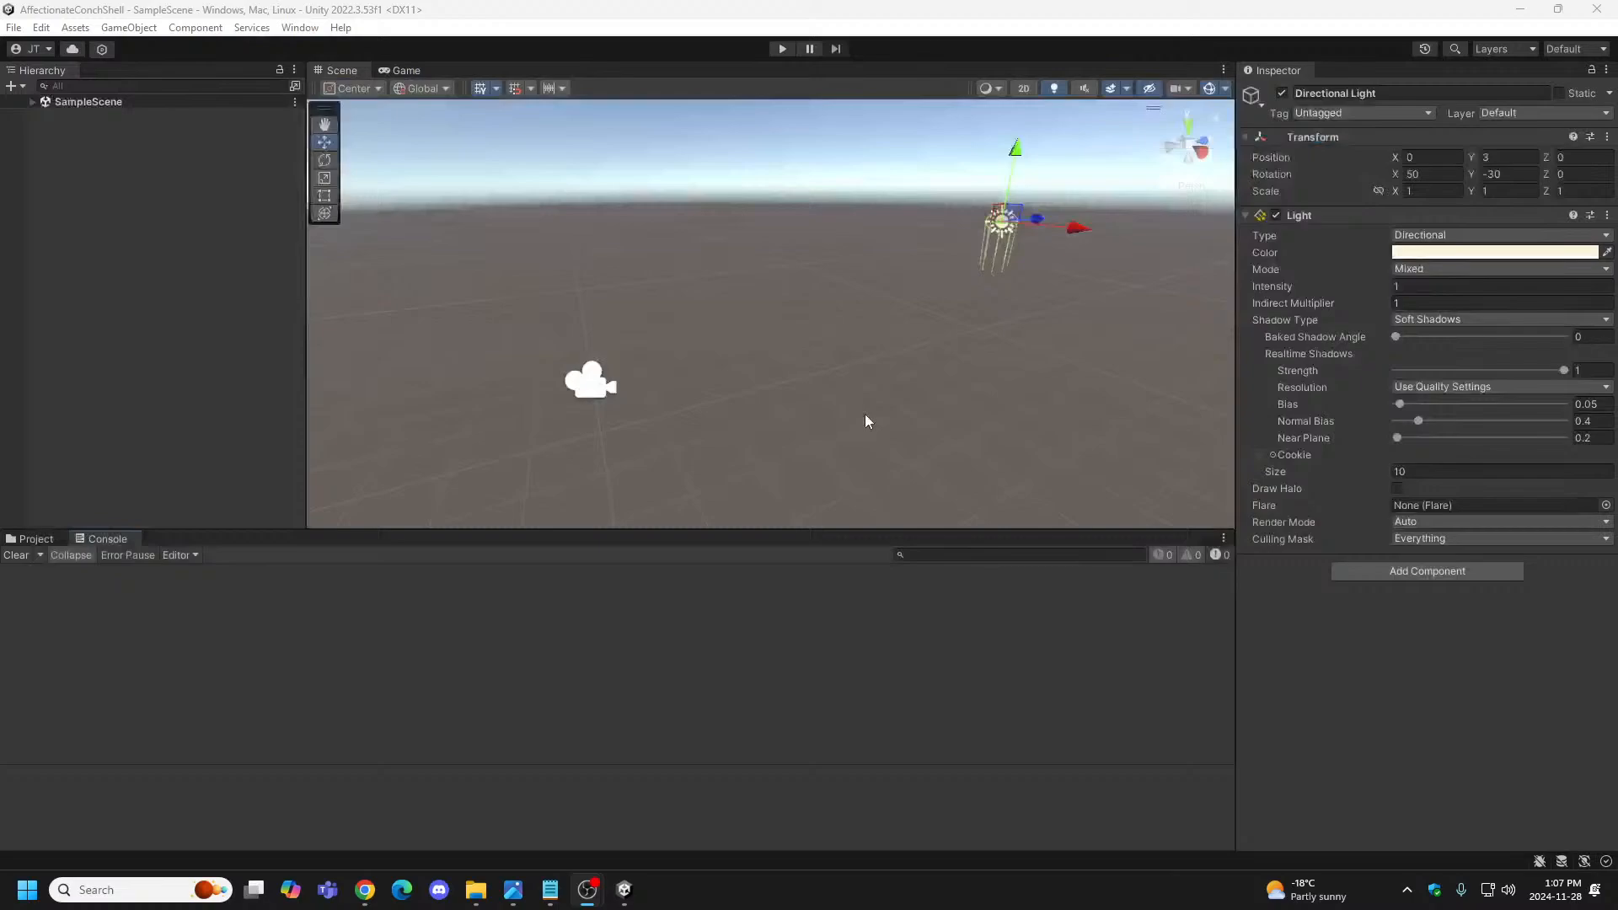
Open the Package Manager window and place it slightly higher over the Scene view.
{"action": "left_click", "coordinate": [305, 31]}
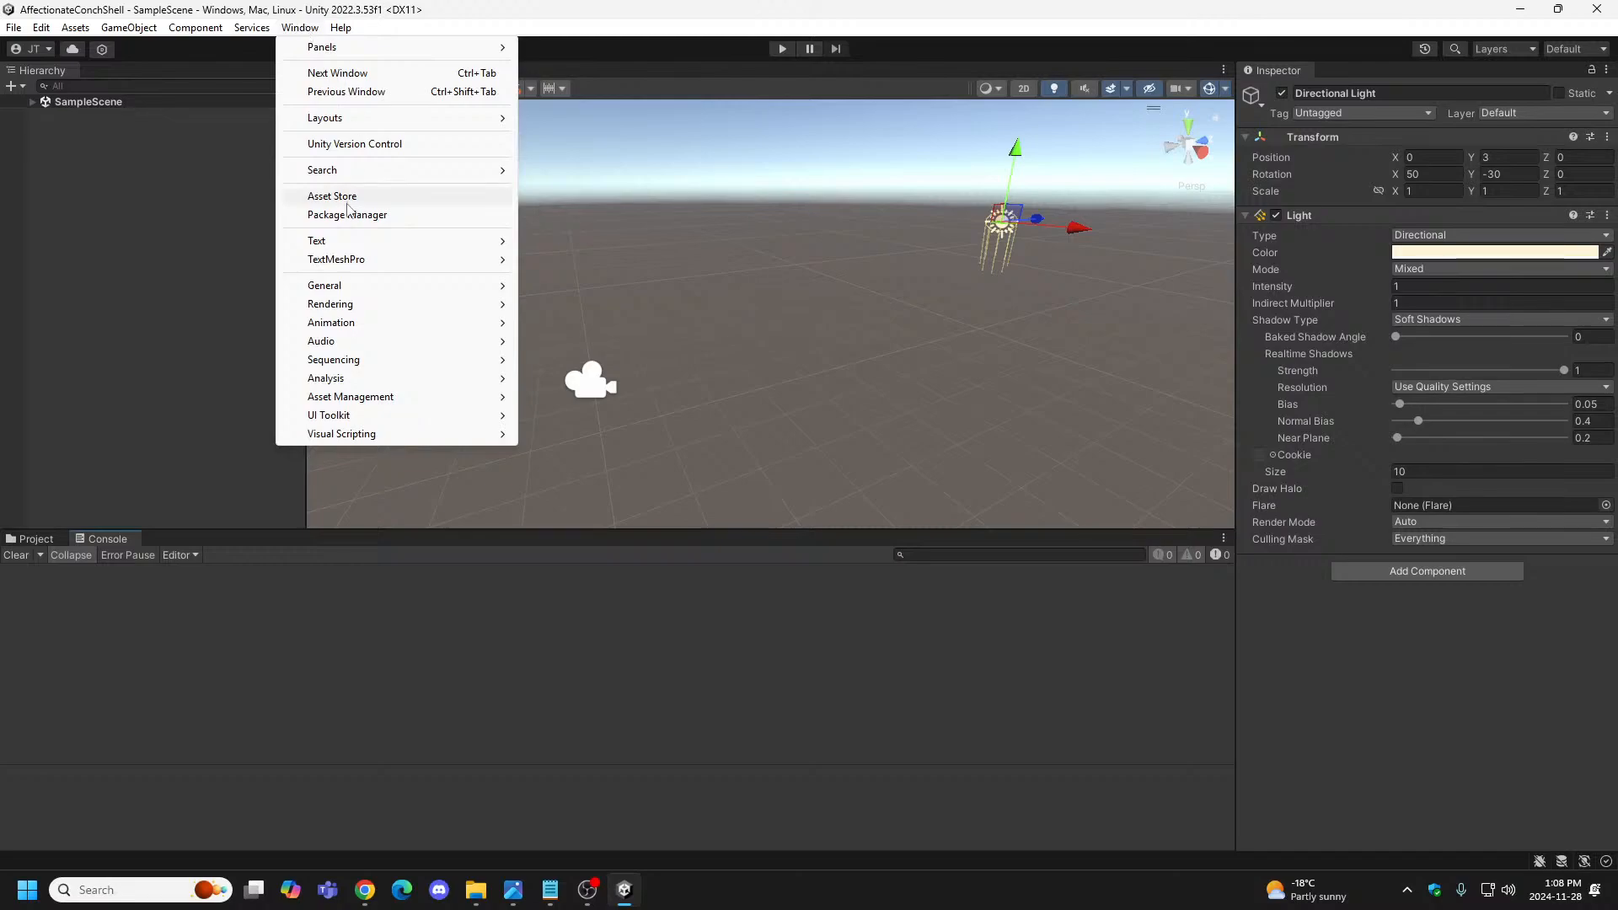
{"action": "left_click", "coordinate": [305, 30]}
{"action": "left_click", "coordinate": [309, 32]}
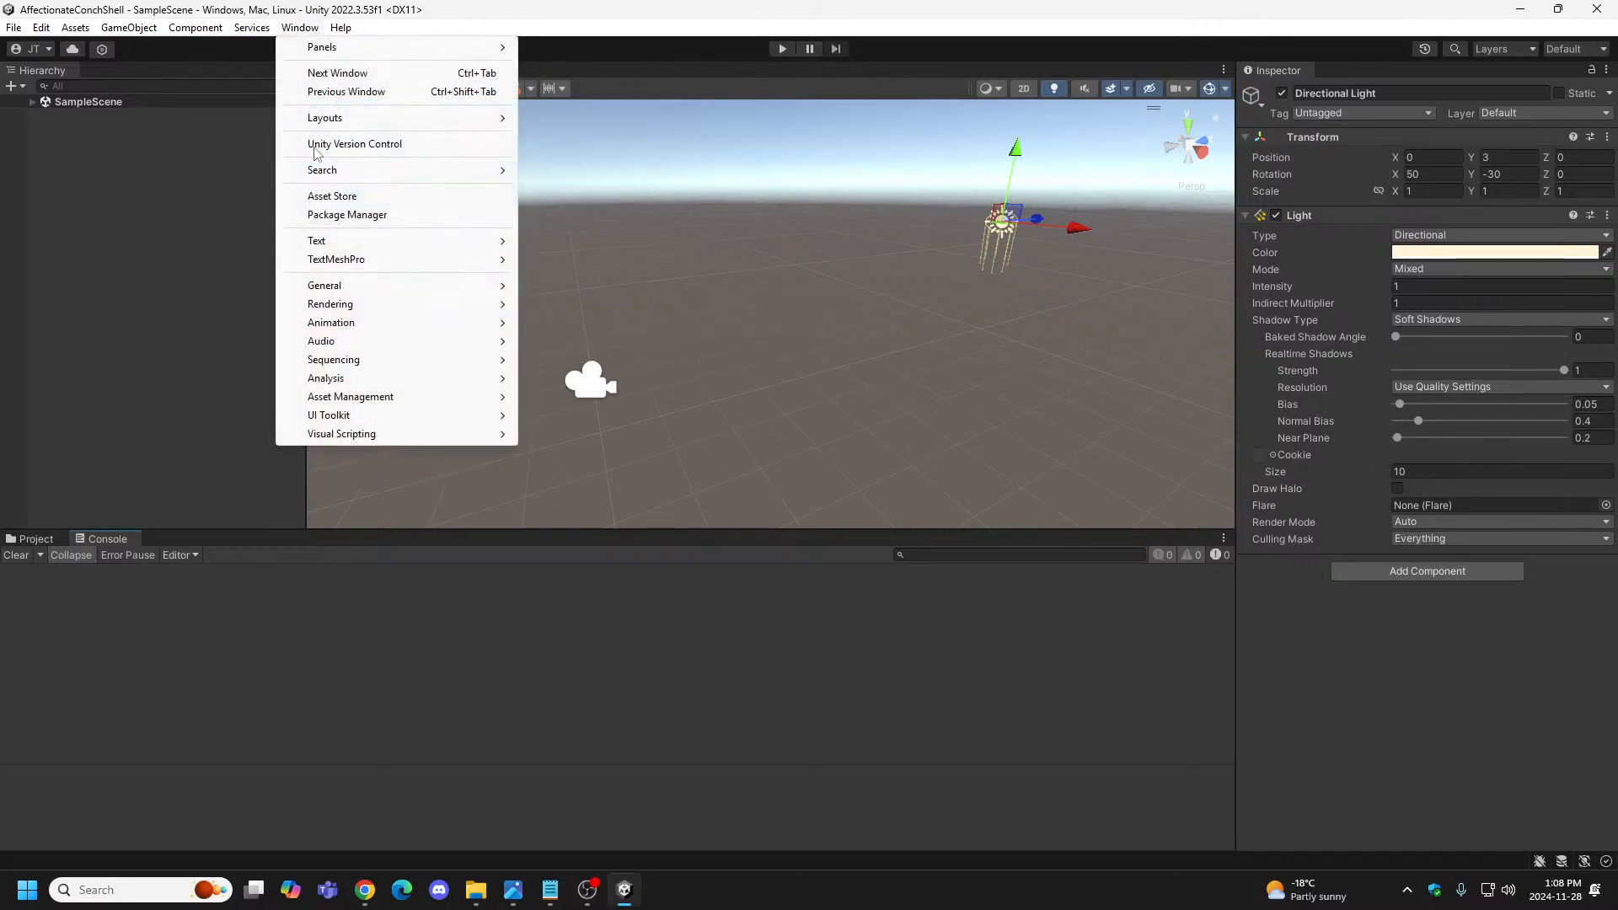
{"action": "left_click", "coordinate": [346, 215]}
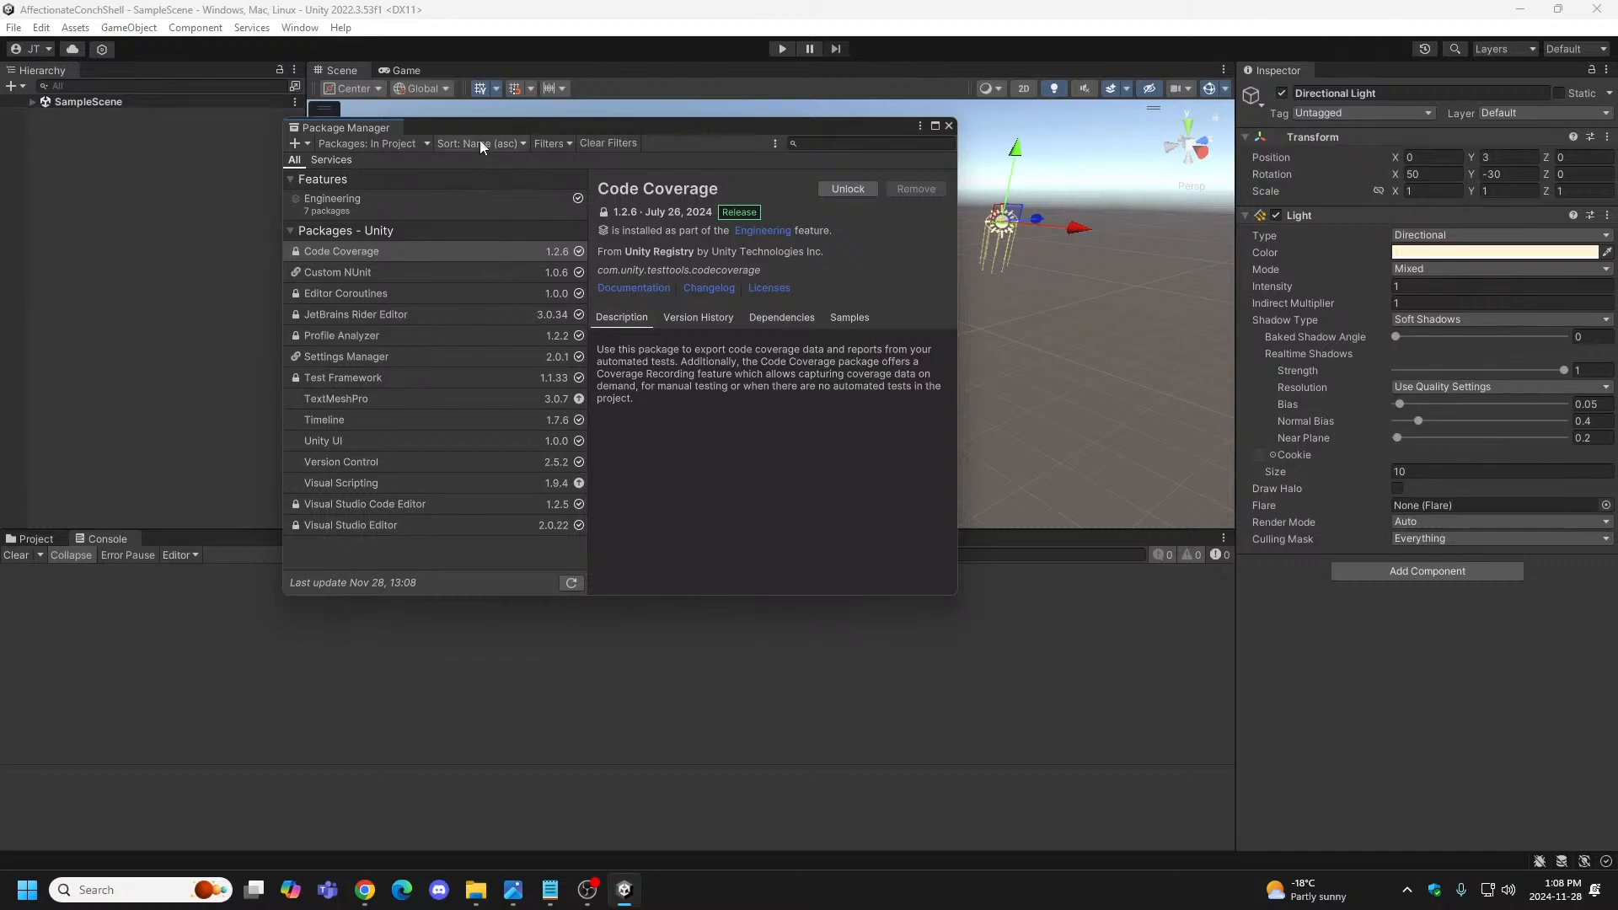
{"action": "mouse_move", "coordinate": [495, 130]}
{"action": "left_mouse_down"}
{"action": "mouse_move", "coordinate": [532, 113]}
{"action": "mouse_move", "coordinate": [516, 108]}
{"action": "left_mouse_up"}
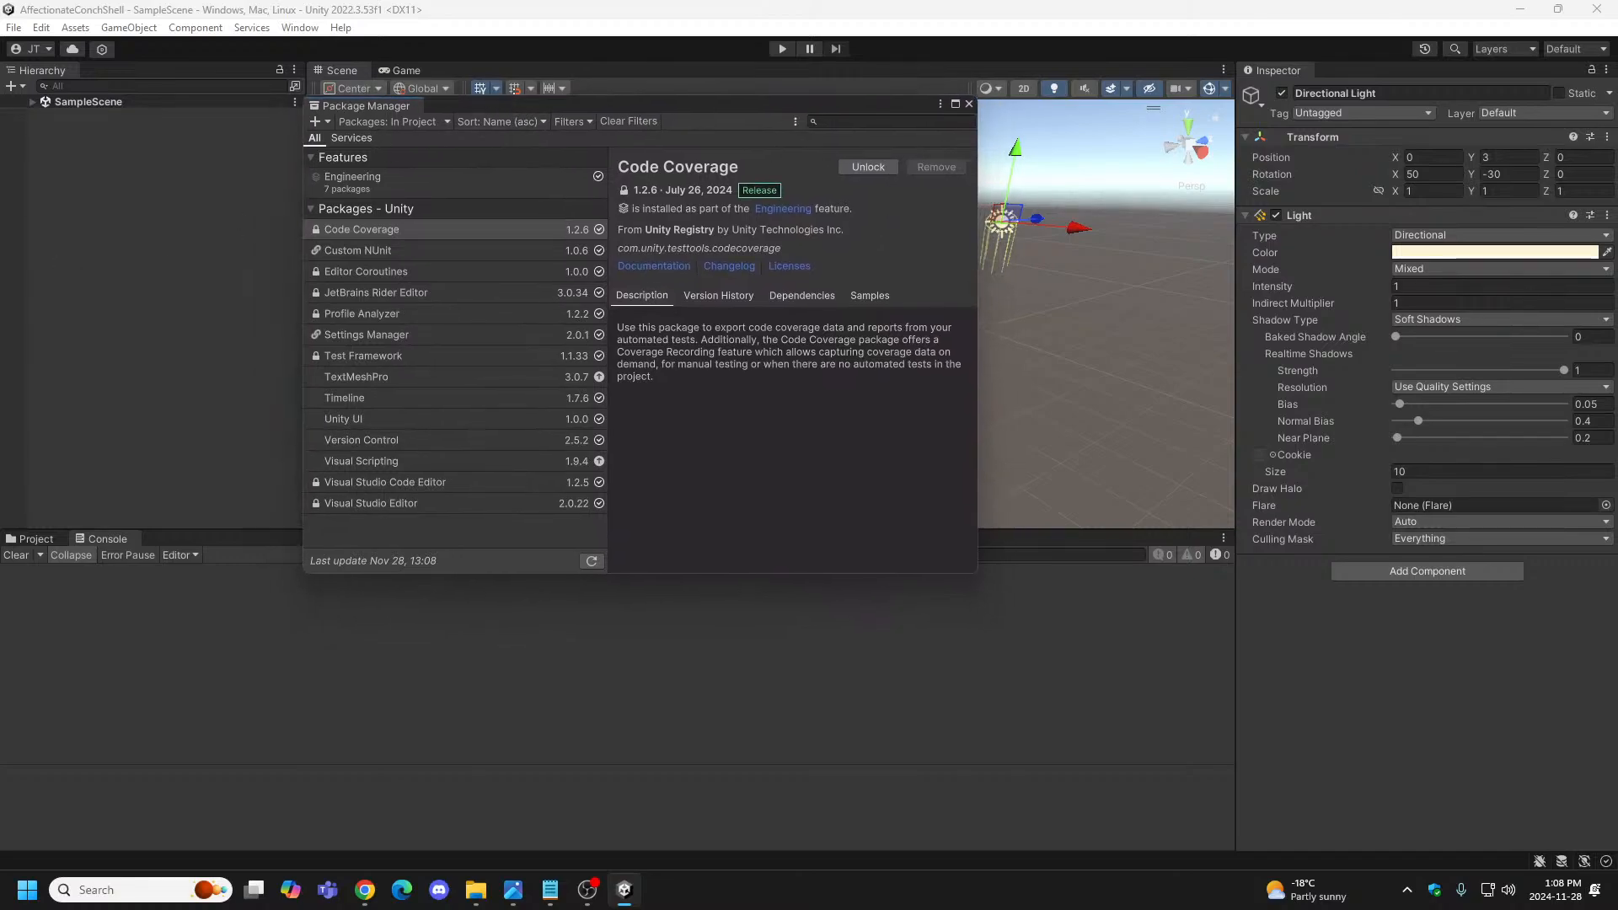
{"action": "key", "text": "alt+Tab"}
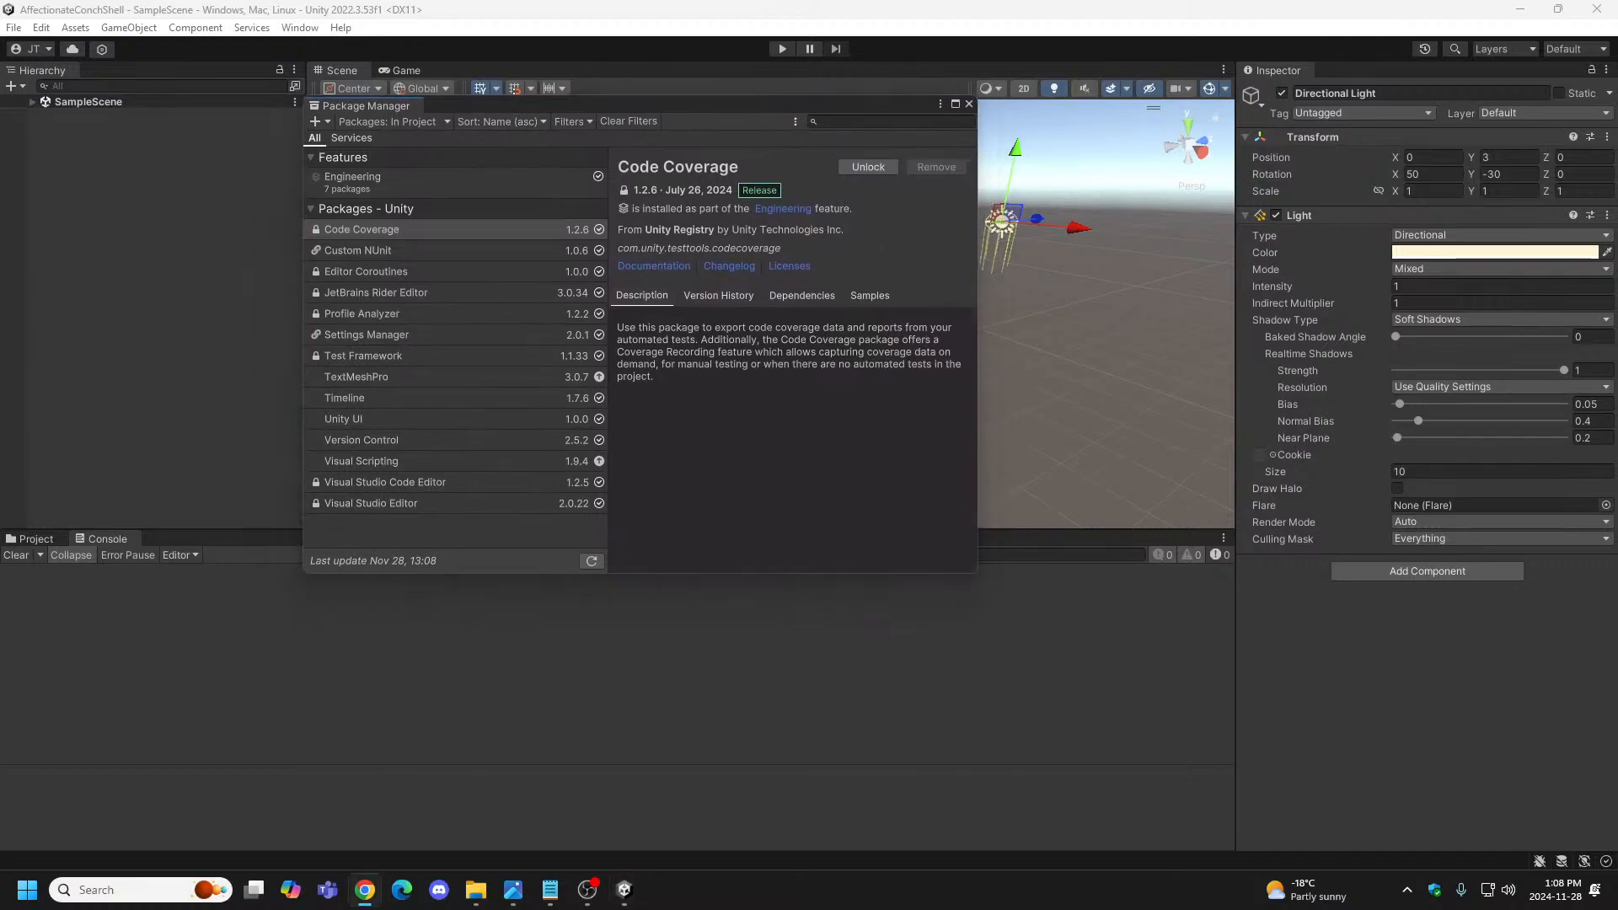
{"action": "key", "text": "alt+Tab"}
Switch the Package Manager to the Unity Registry packages and look over the listed features and packages.
{"action": "left_click", "coordinate": [447, 123]}
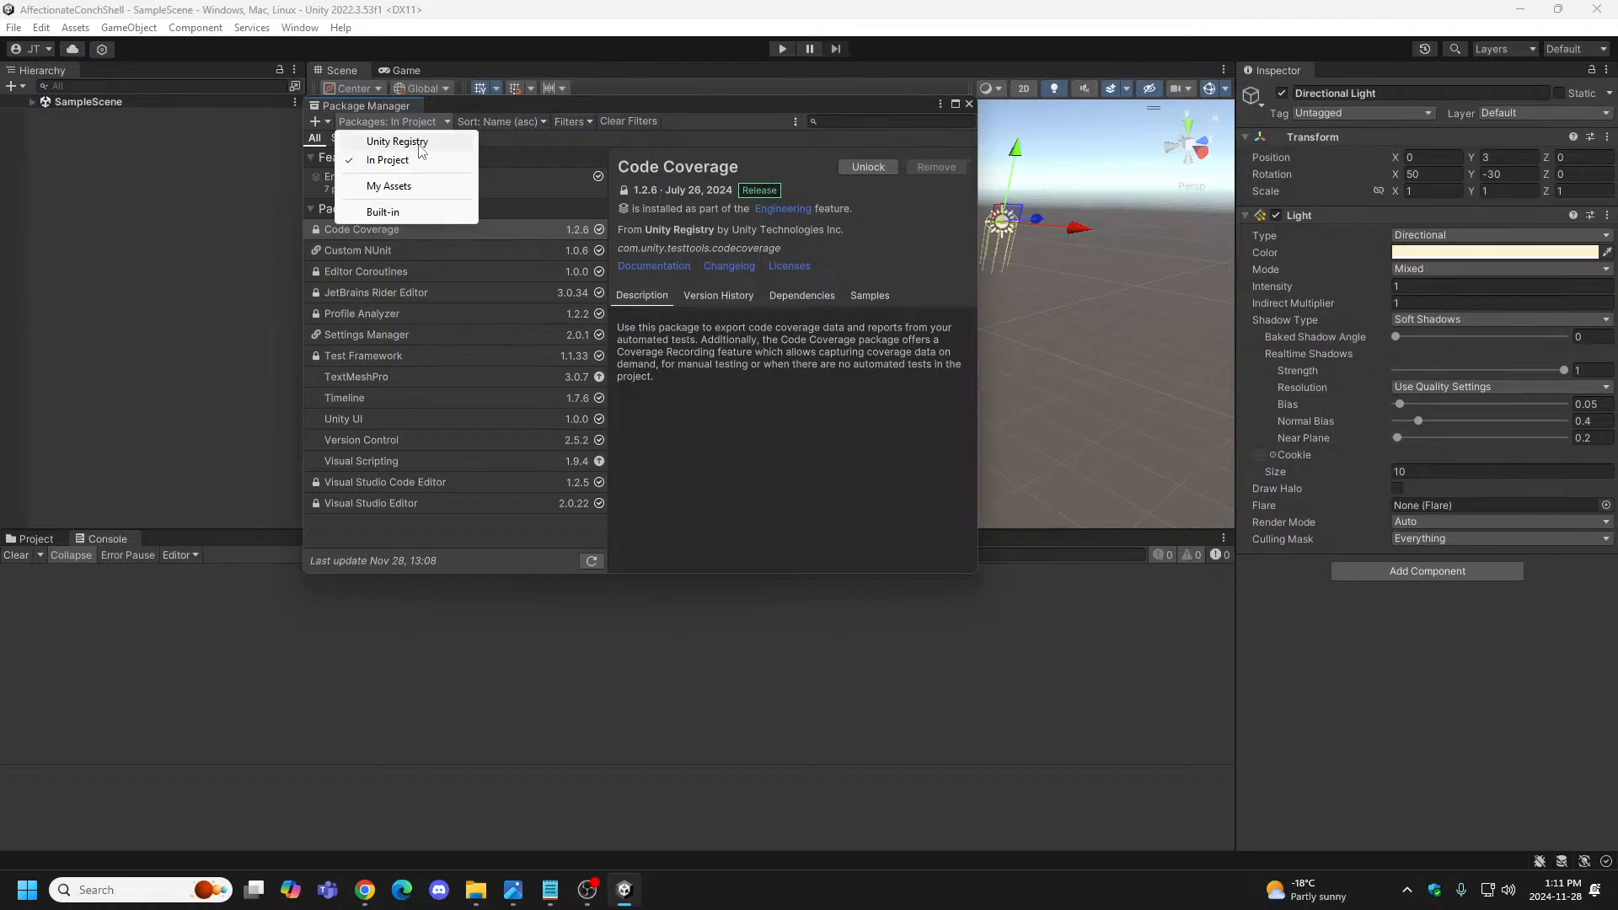
{"action": "left_click", "coordinate": [420, 143]}
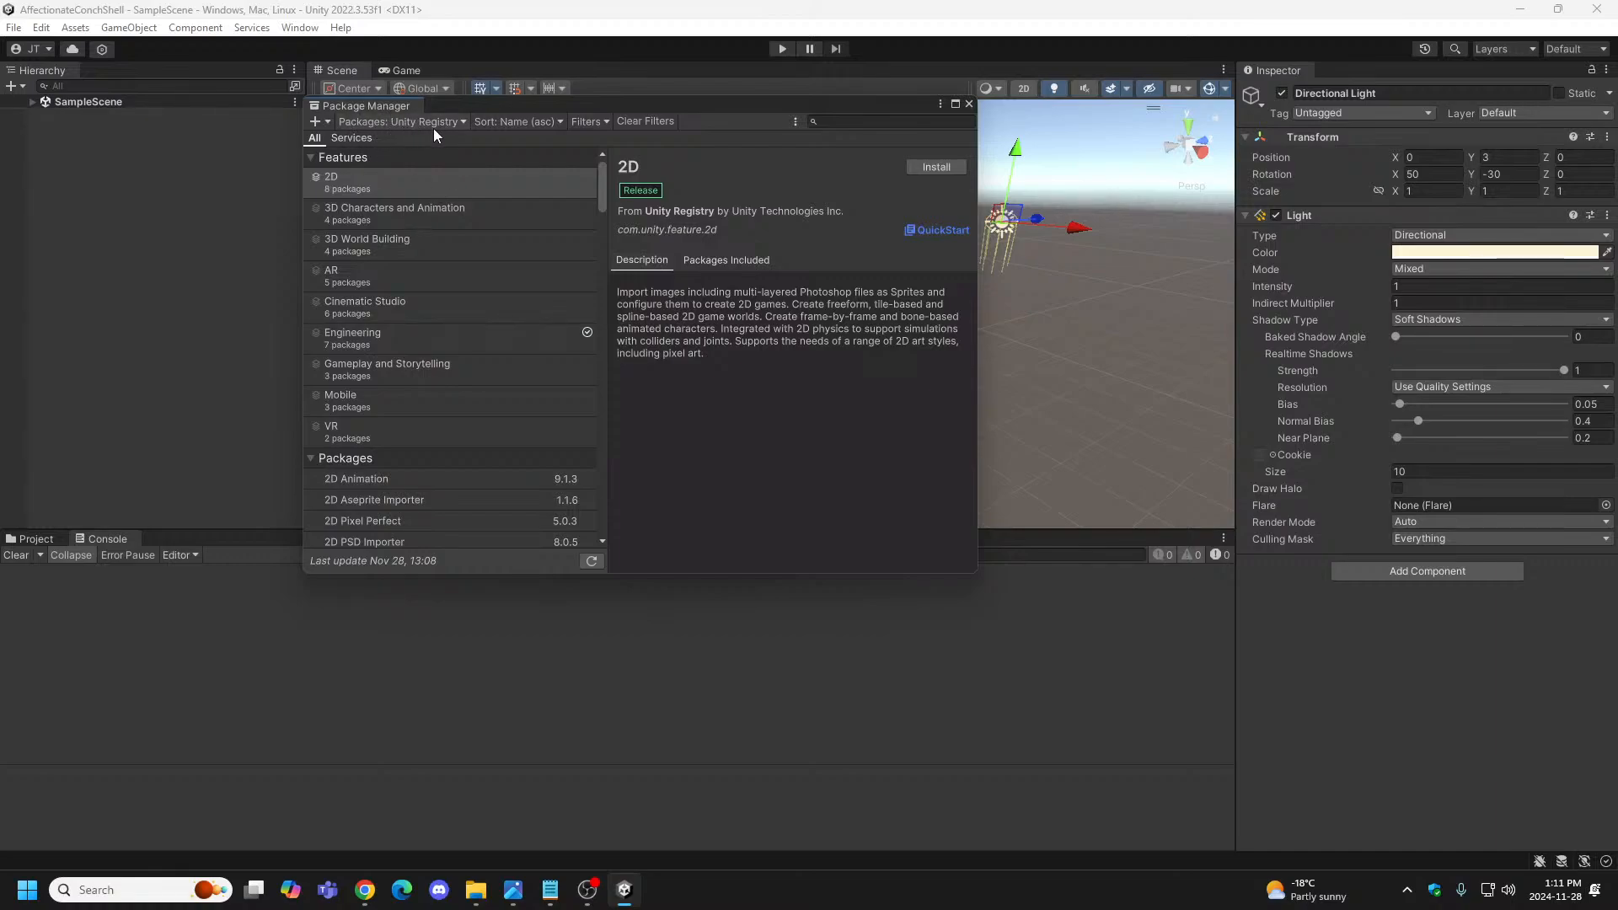
{"action": "key", "text": "alt+Tab"}
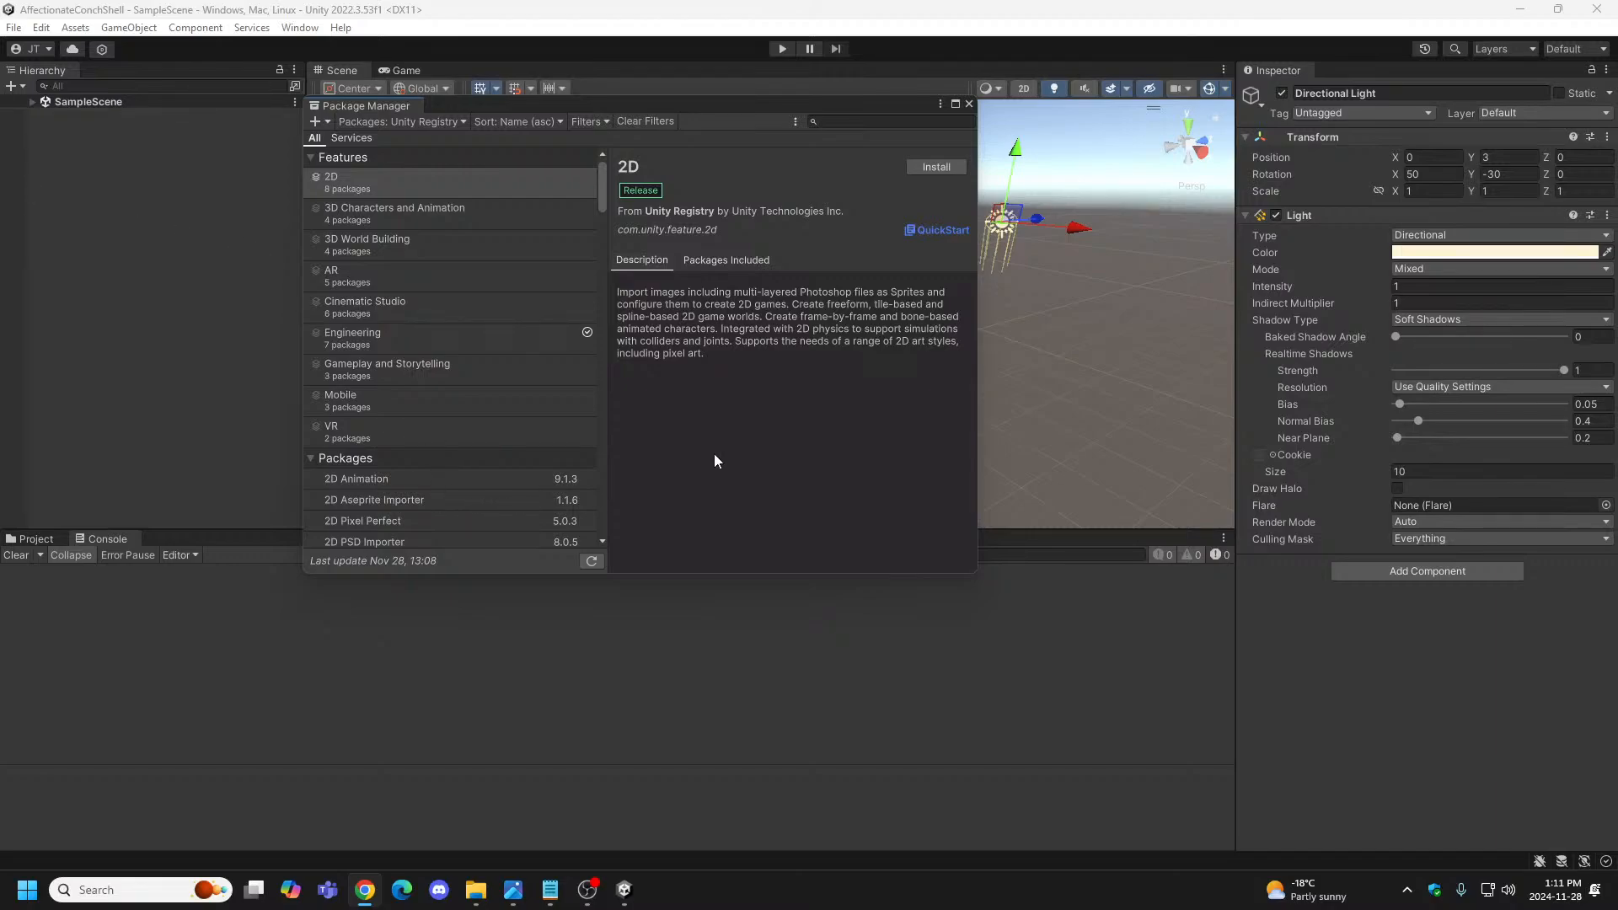
{"action": "scroll", "coordinate": [385, 359], "scroll_direction": "down", "scroll_amount": 3}
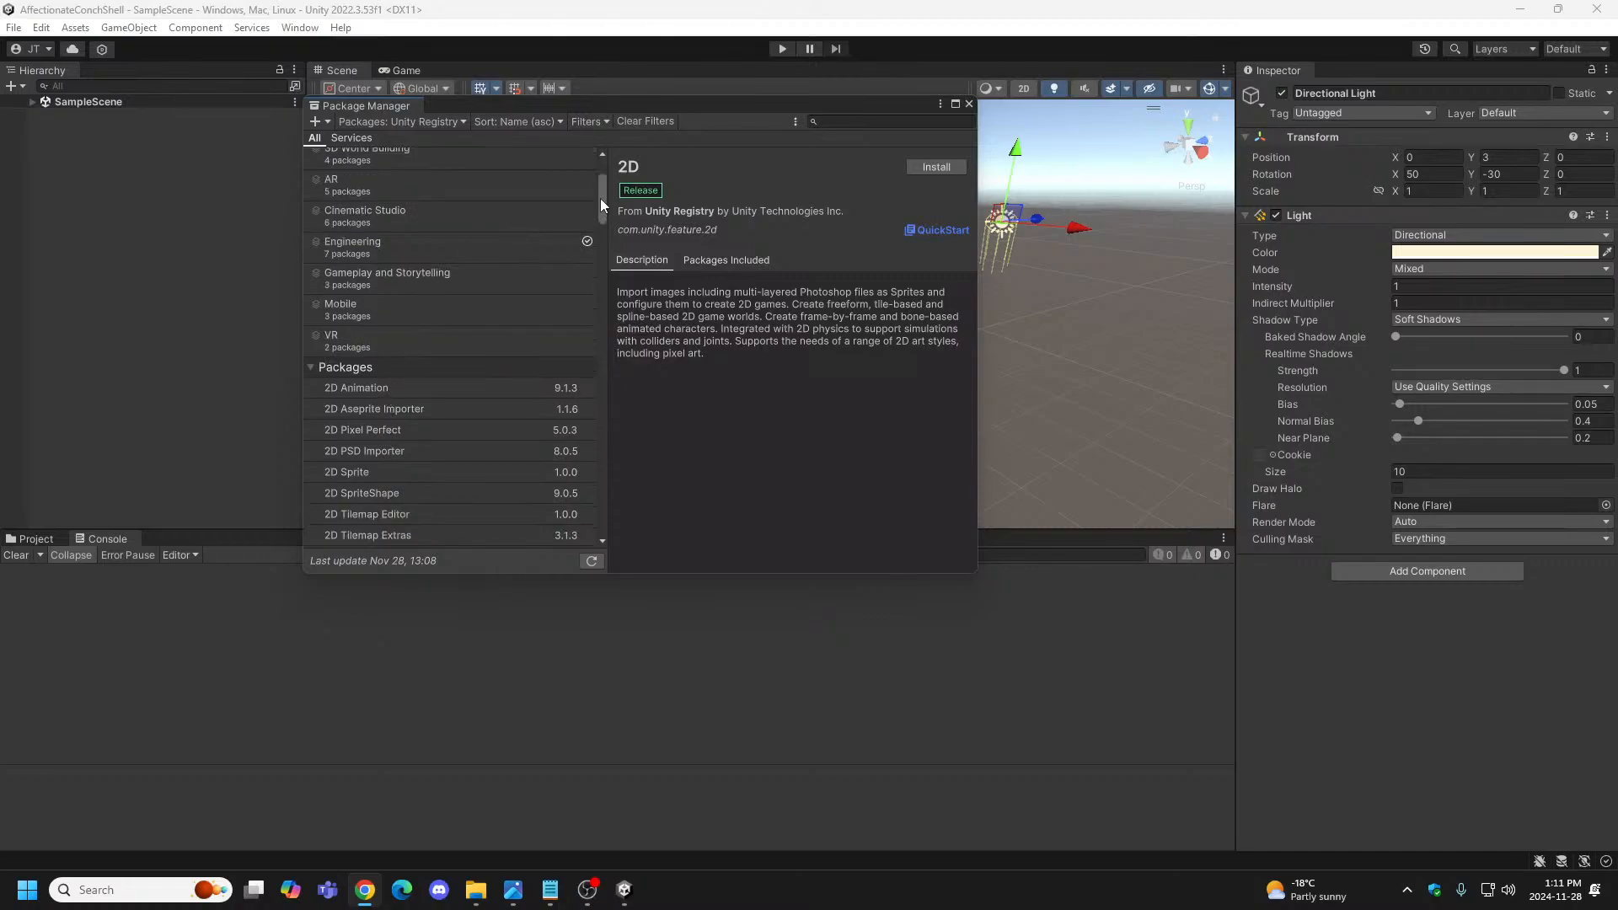
{"action": "scroll", "coordinate": [600, 199], "scroll_direction": "up", "scroll_amount": 3}
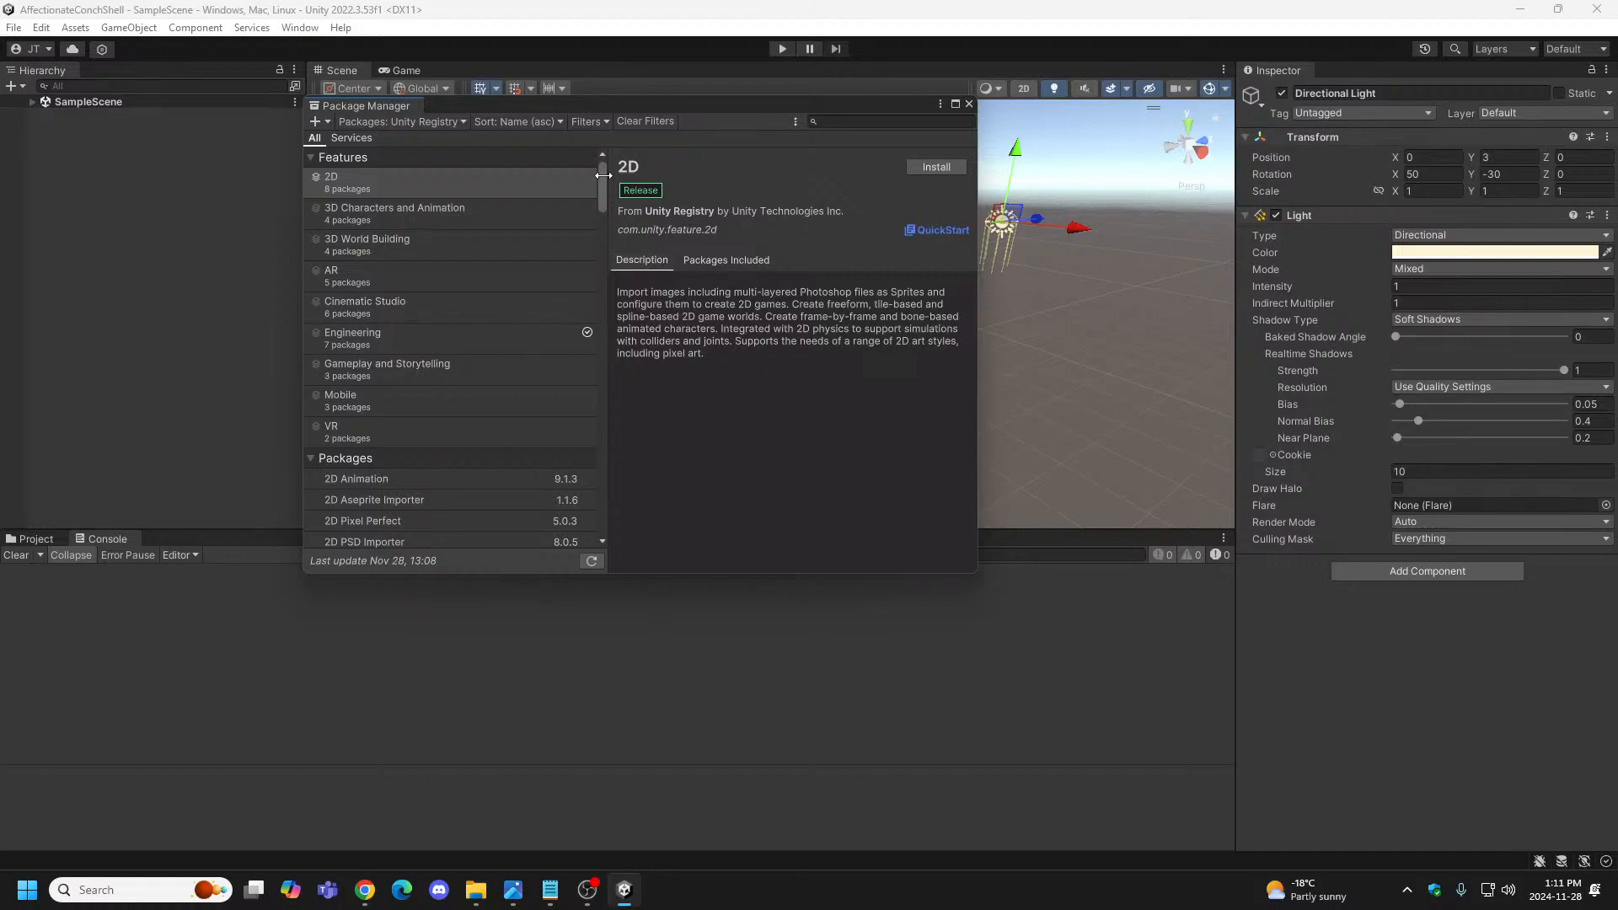
Find the Terrain Tools 5.0.5 package in the Unity Registry list and install it.
{"action": "left_click_drag", "start_coordinate": [600, 185], "coordinate": [601, 433]}
{"action": "left_click", "coordinate": [364, 456]}
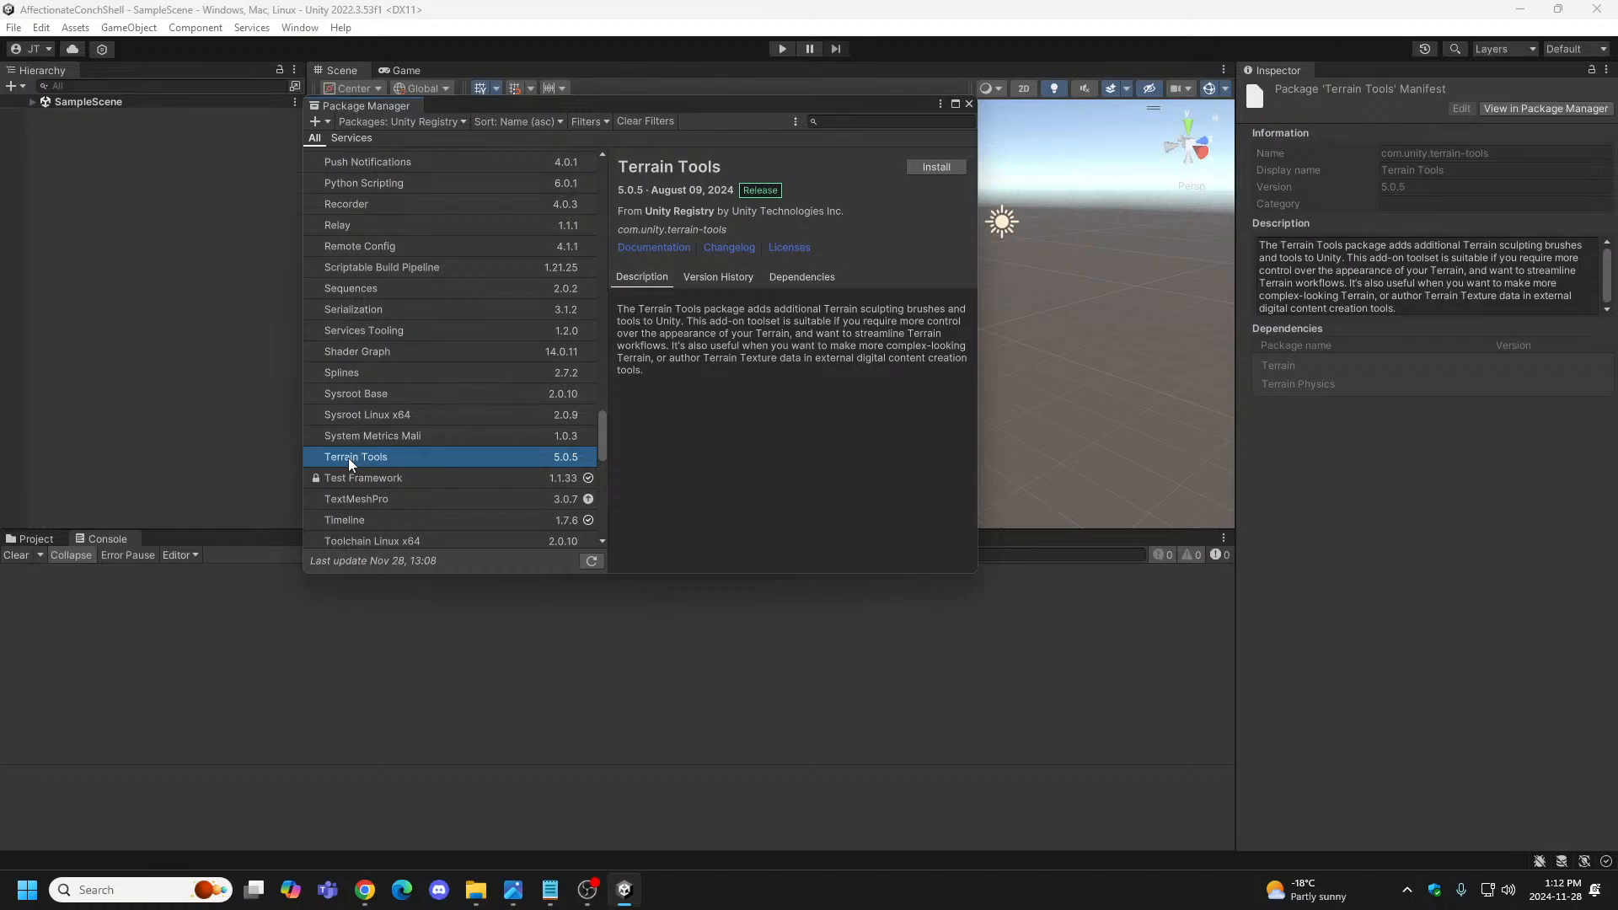
{"action": "left_click", "coordinate": [550, 890]}
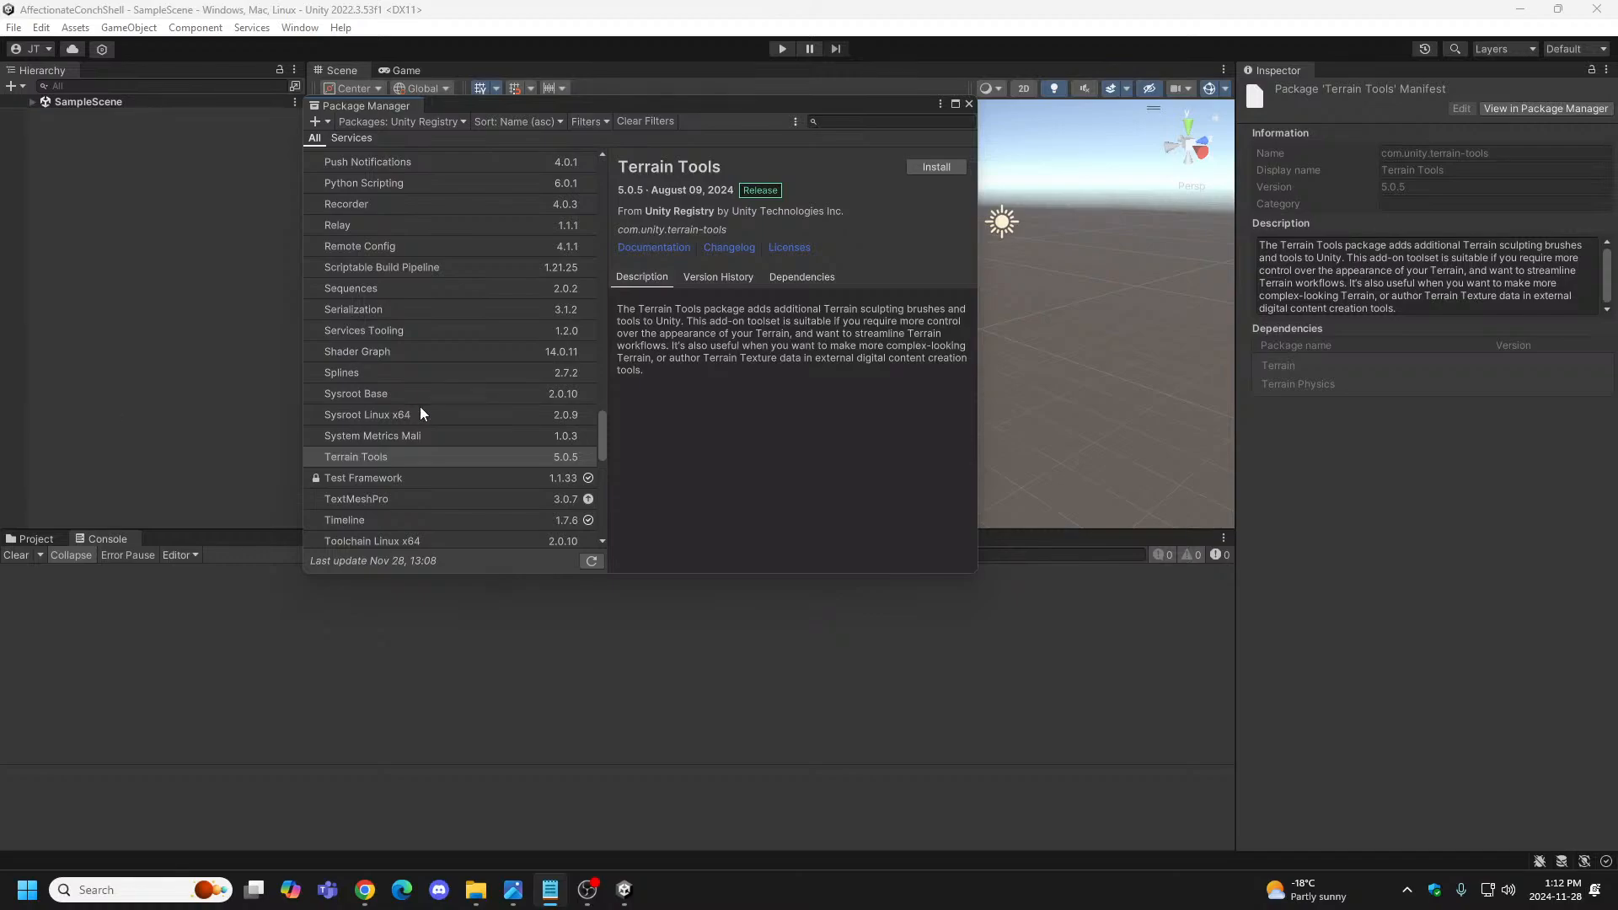
{"action": "left_click", "coordinate": [449, 456]}
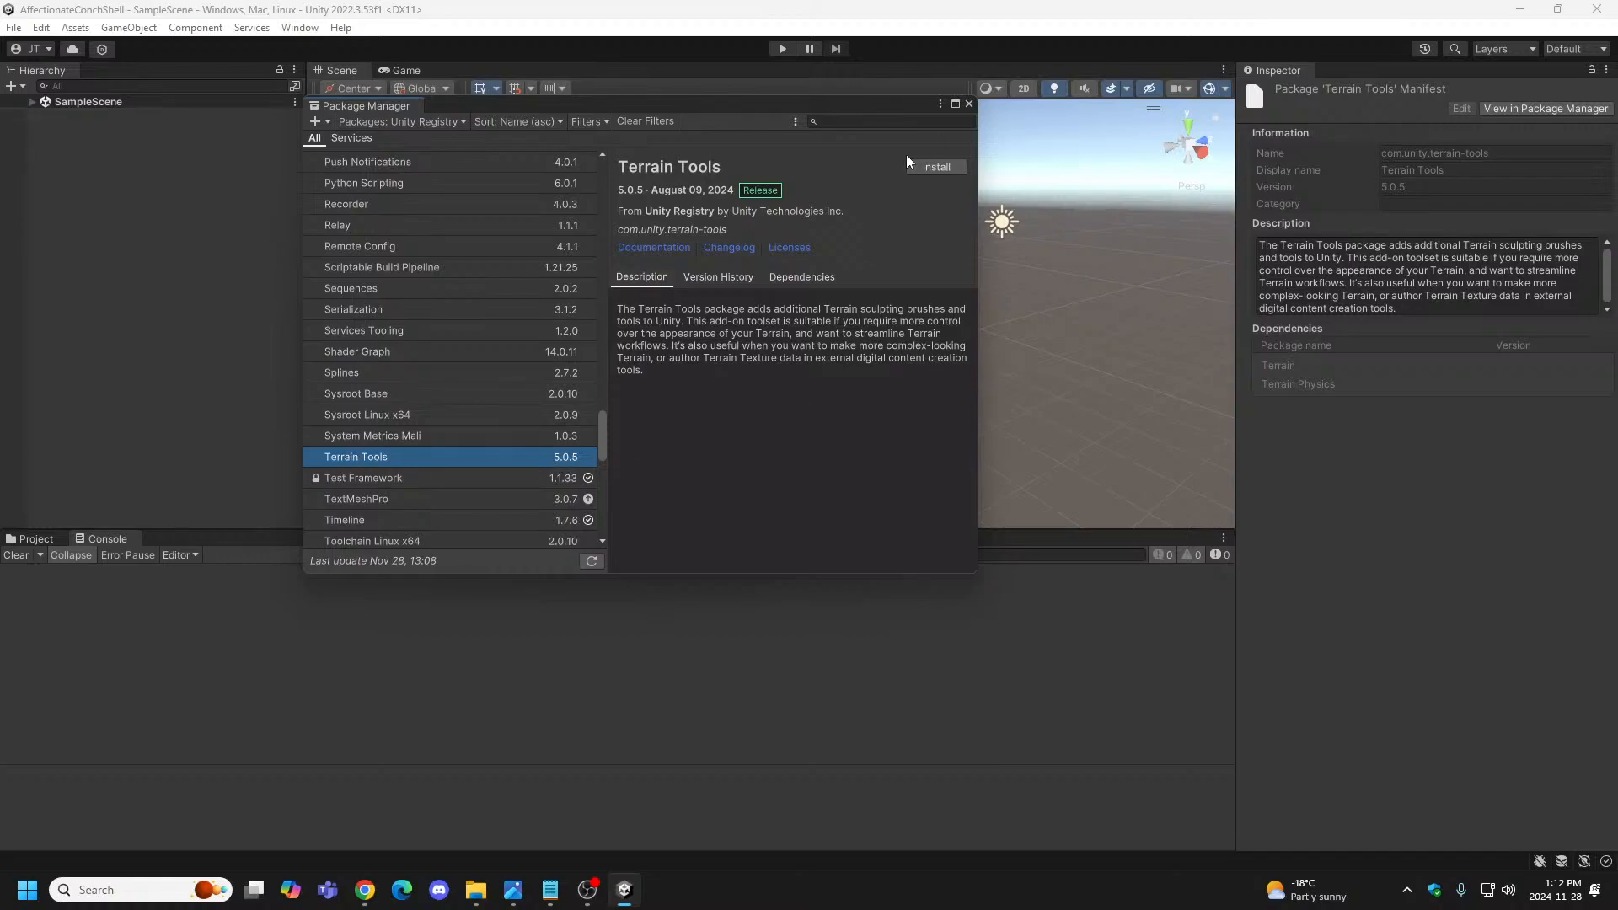
{"action": "left_click", "coordinate": [933, 169]}
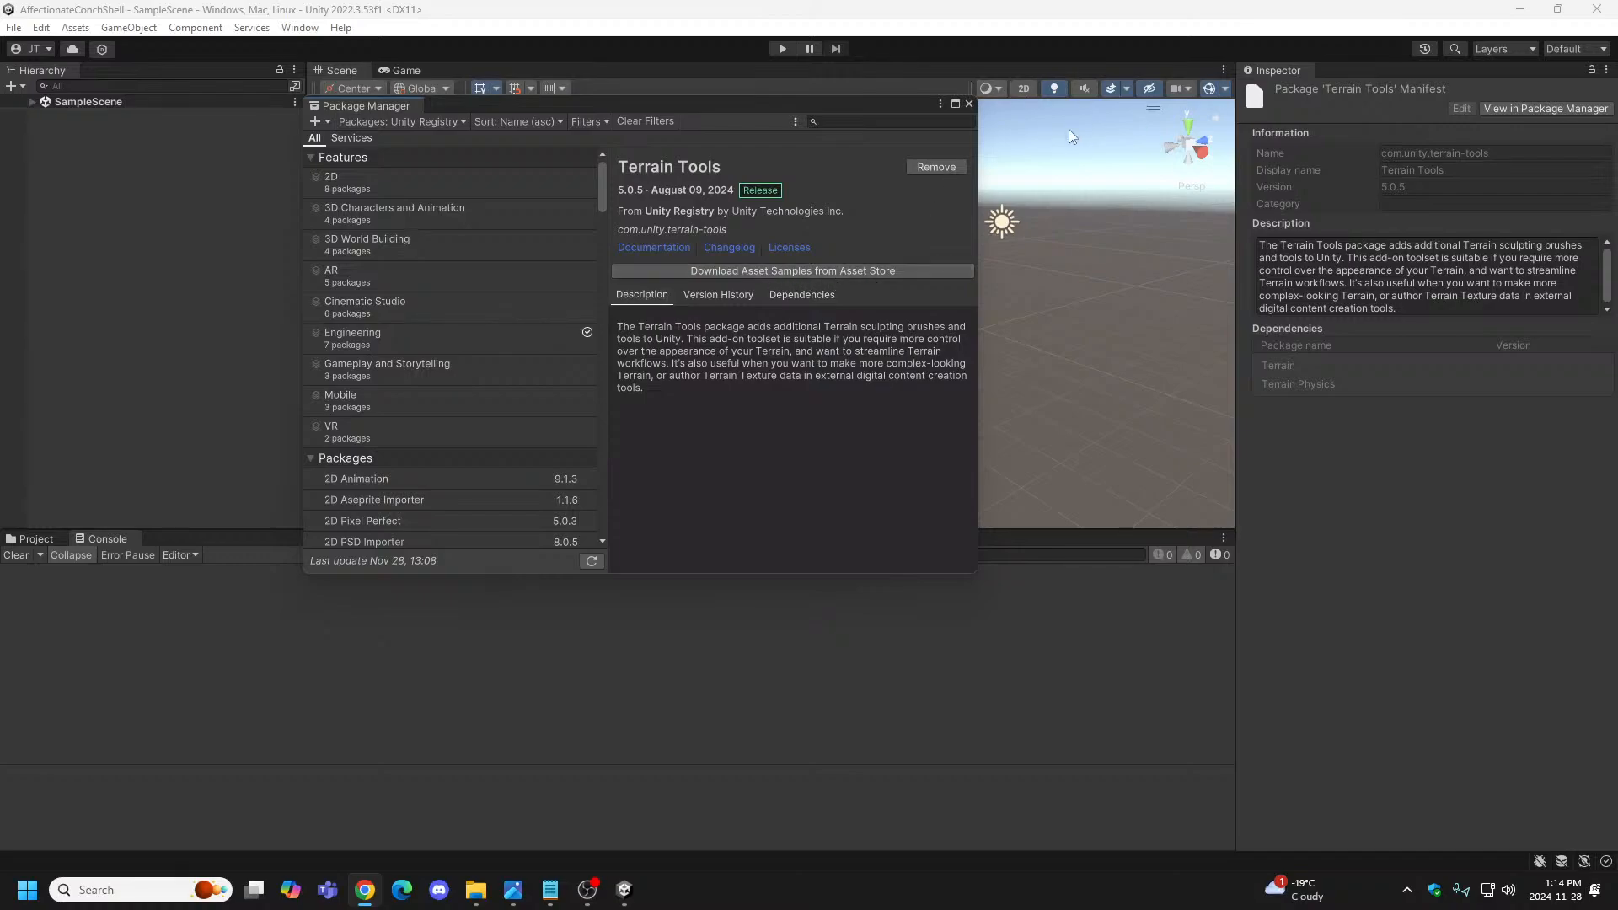
Close the Package Manager and minimize the Unity editor to reach the desktop.
{"action": "left_click", "coordinate": [968, 104]}
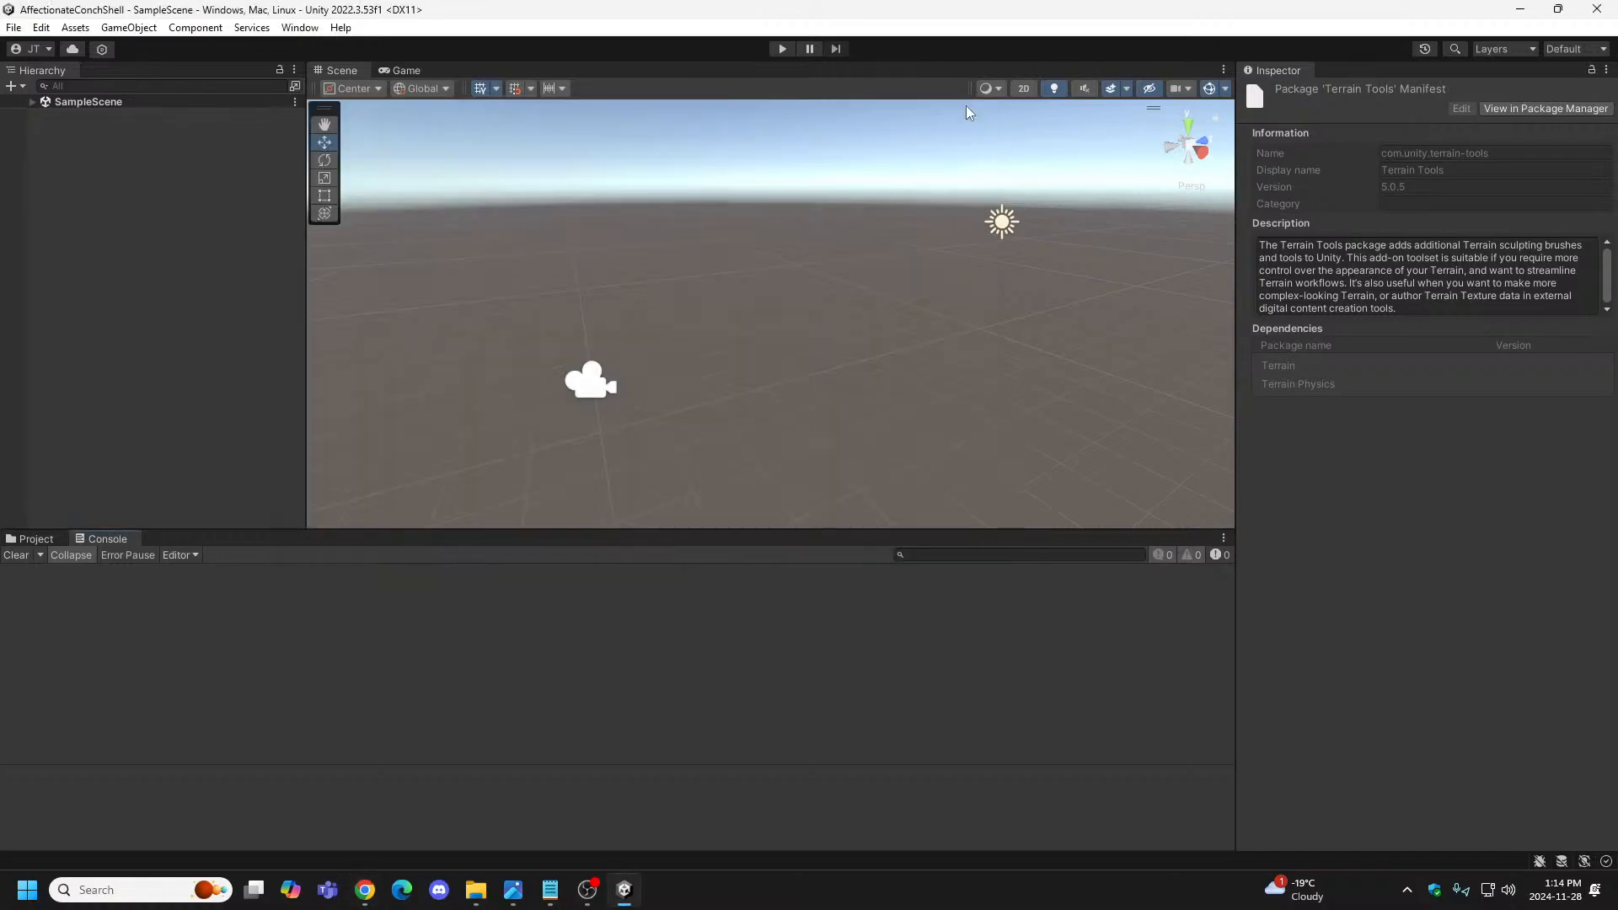
{"action": "left_click", "coordinate": [1520, 10]}
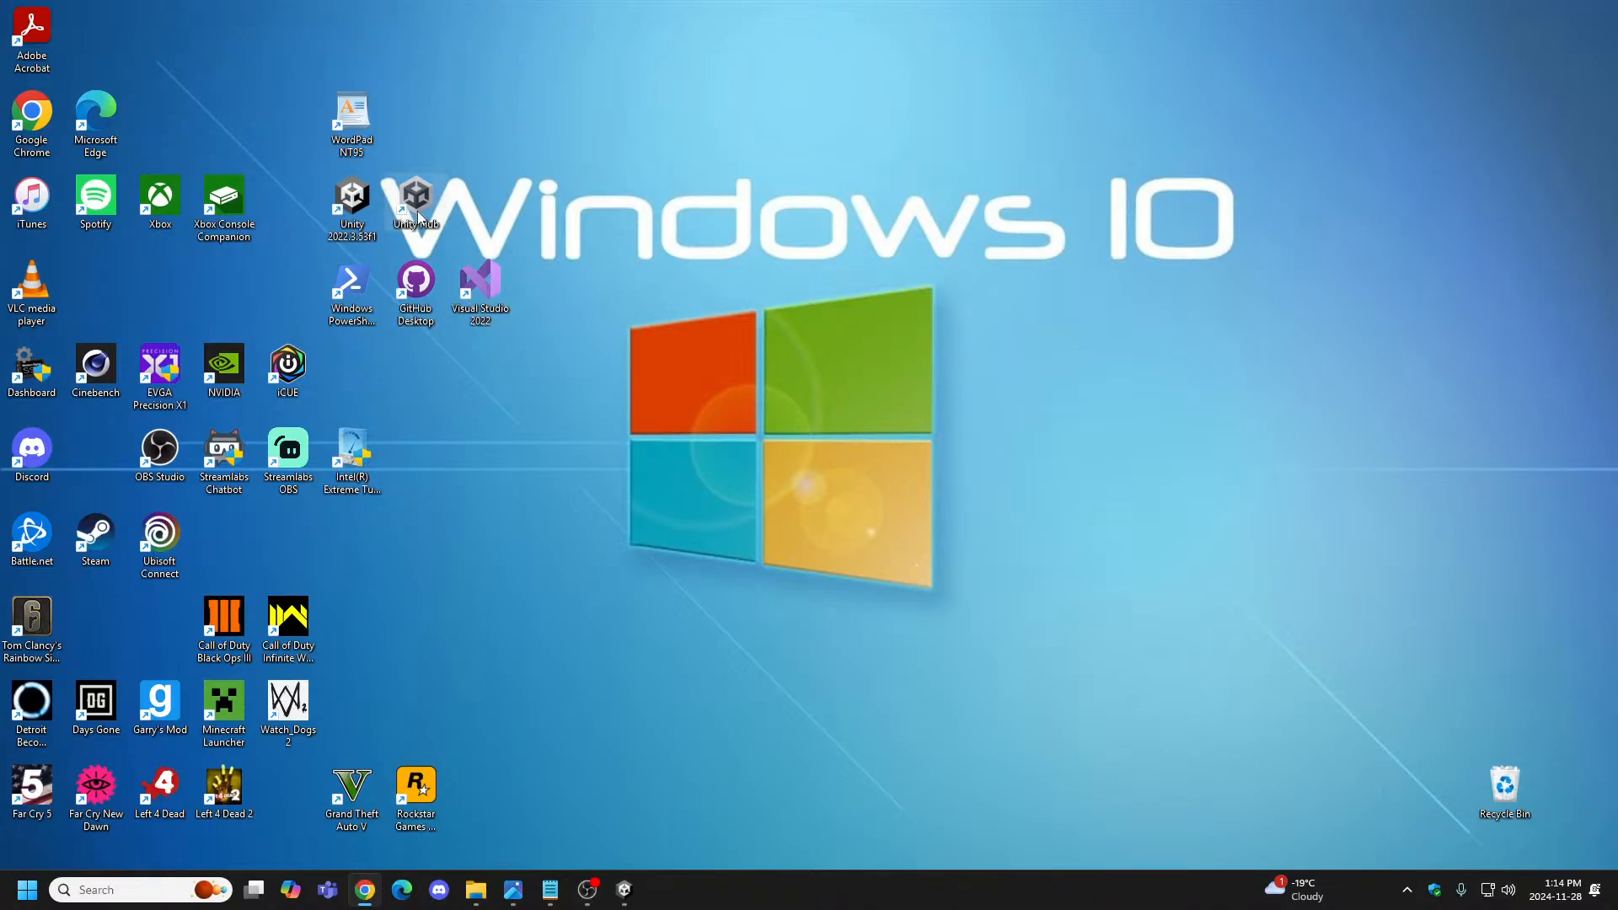
{"action": "right_click", "coordinate": [418, 213]}
{"action": "left_click", "coordinate": [426, 224]}
{"action": "key", "text": "Return"}
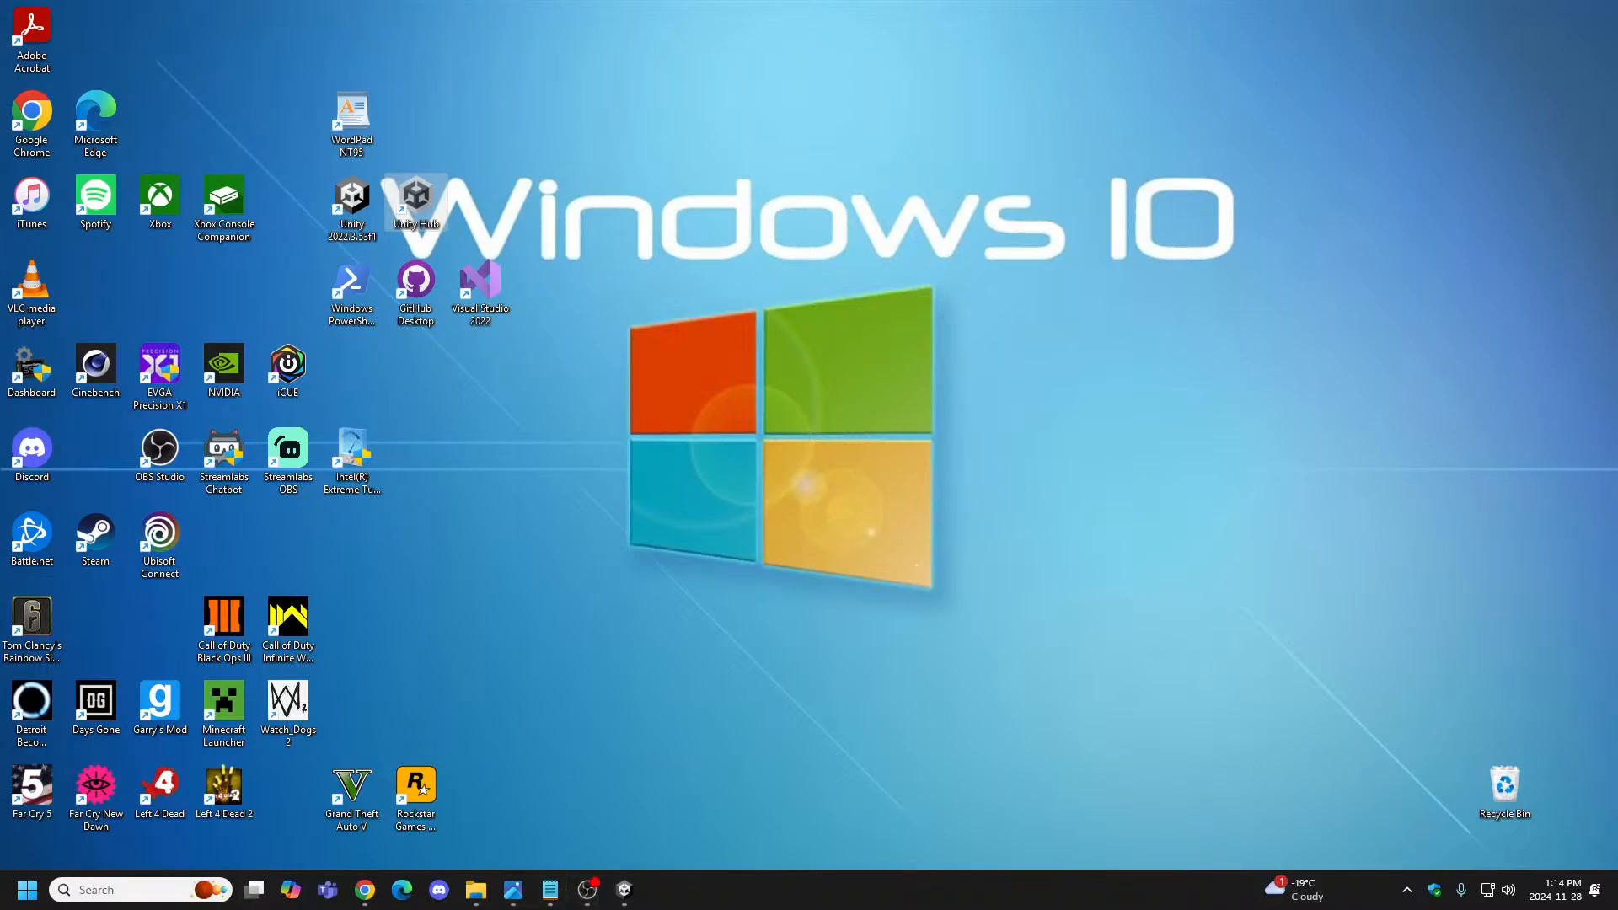
Switch to the Mixamo home page in Chrome and select its full web address.
{"action": "left_click", "coordinate": [364, 890]}
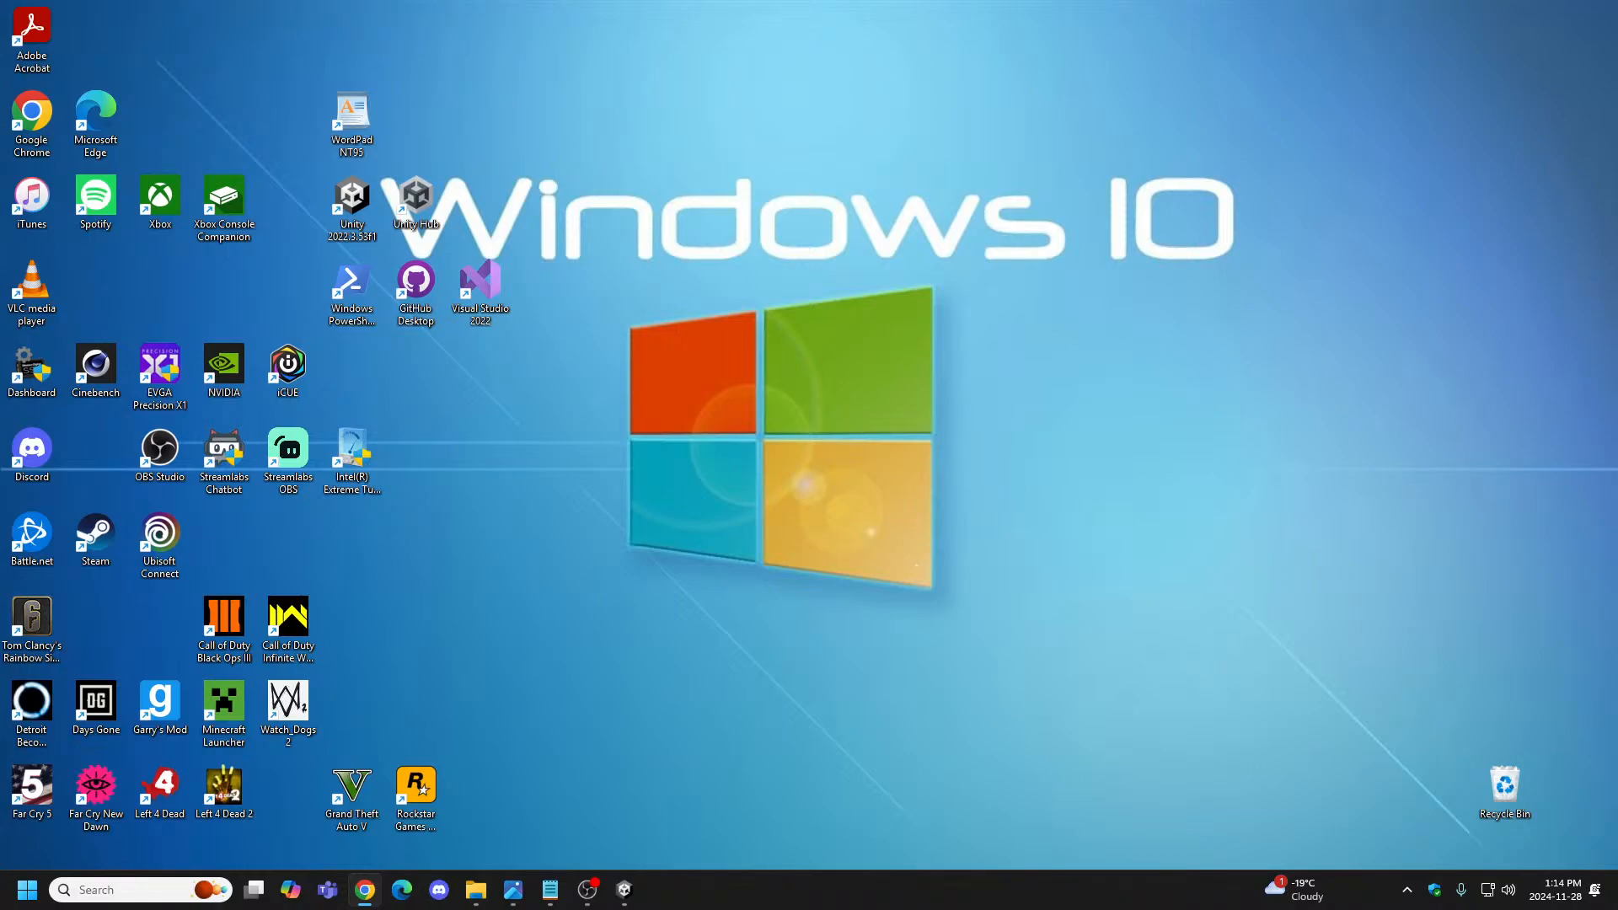
{"action": "left_click_drag", "start_coordinate": [0, 177], "coordinate": [1053, 2]}
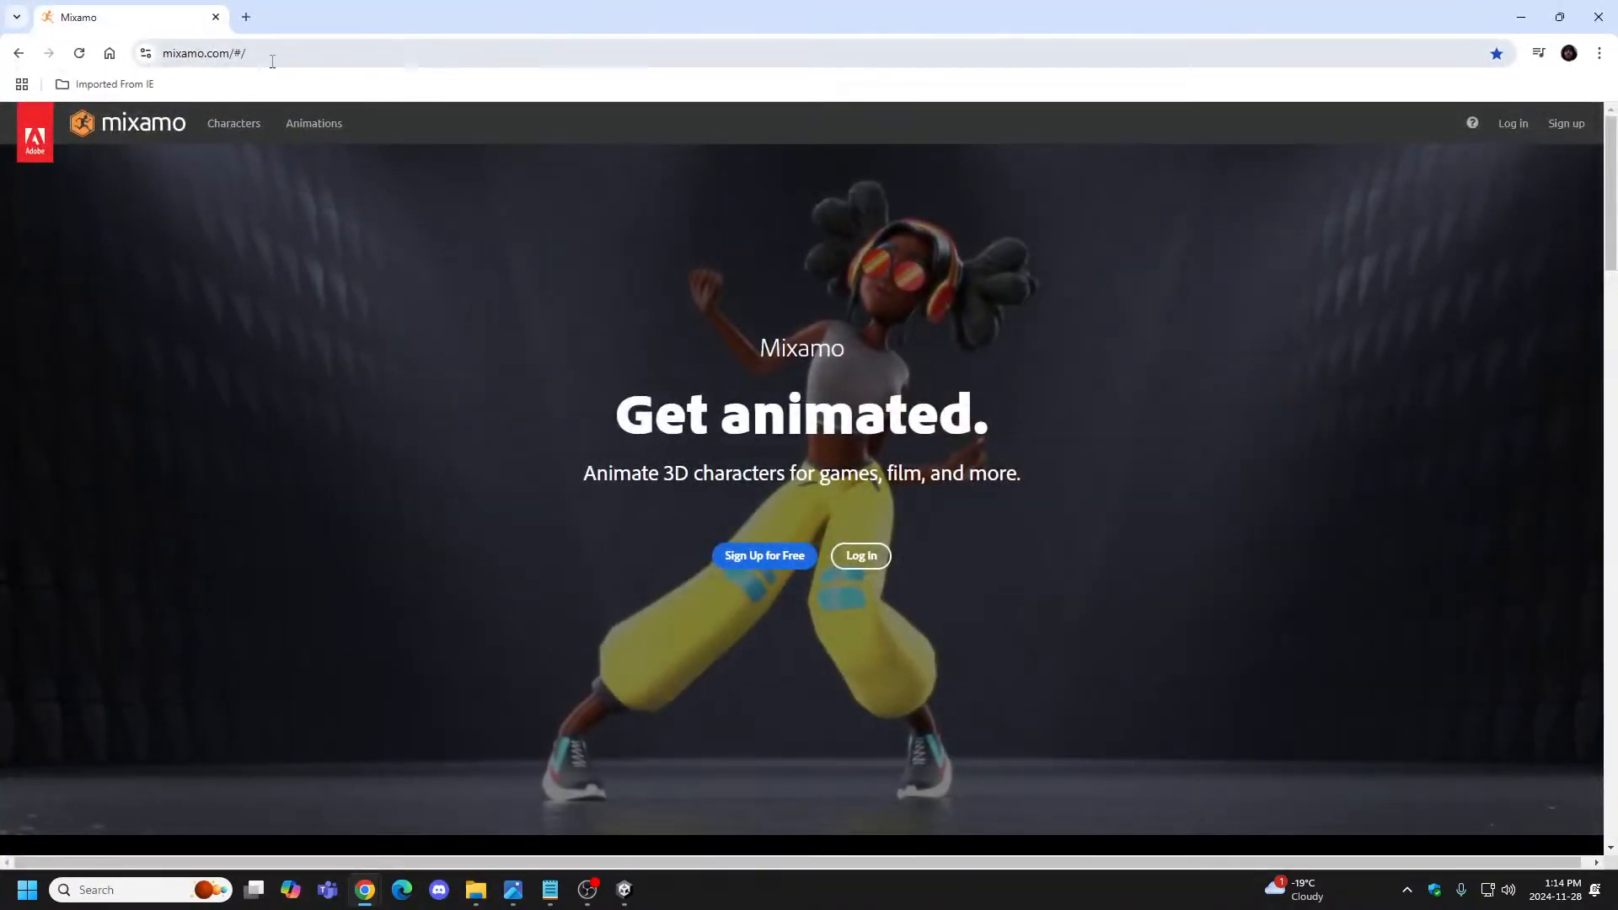
{"action": "left_click", "coordinate": [351, 53]}
{"action": "left_click_drag", "start_coordinate": [351, 52], "coordinate": [85, 51]}
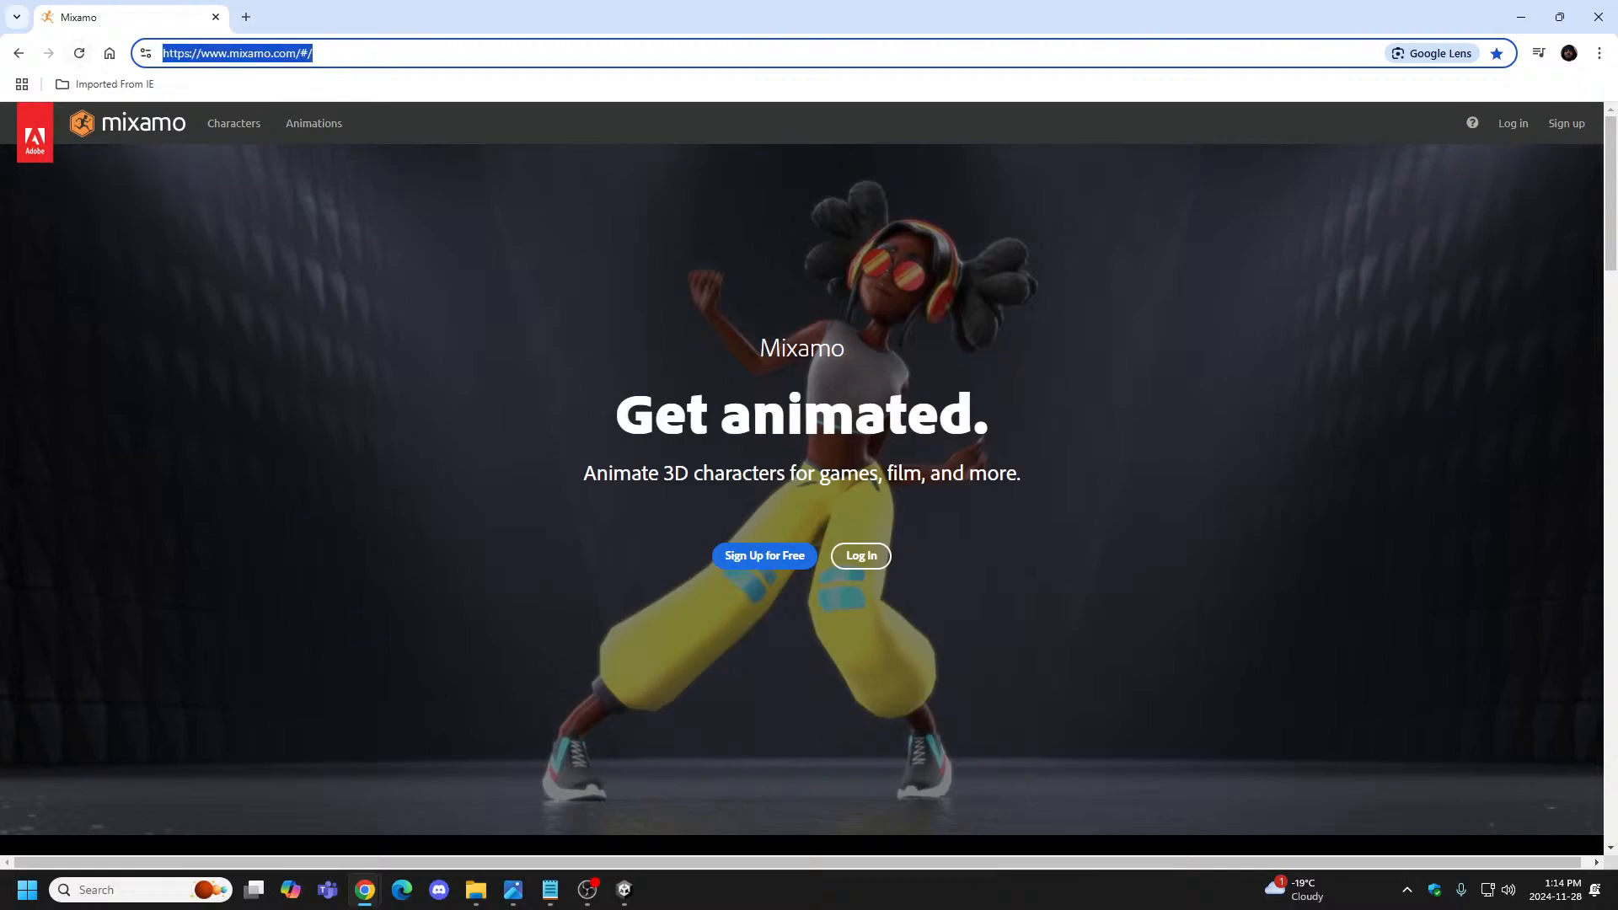
{"action": "key", "text": "alt+Tab"}
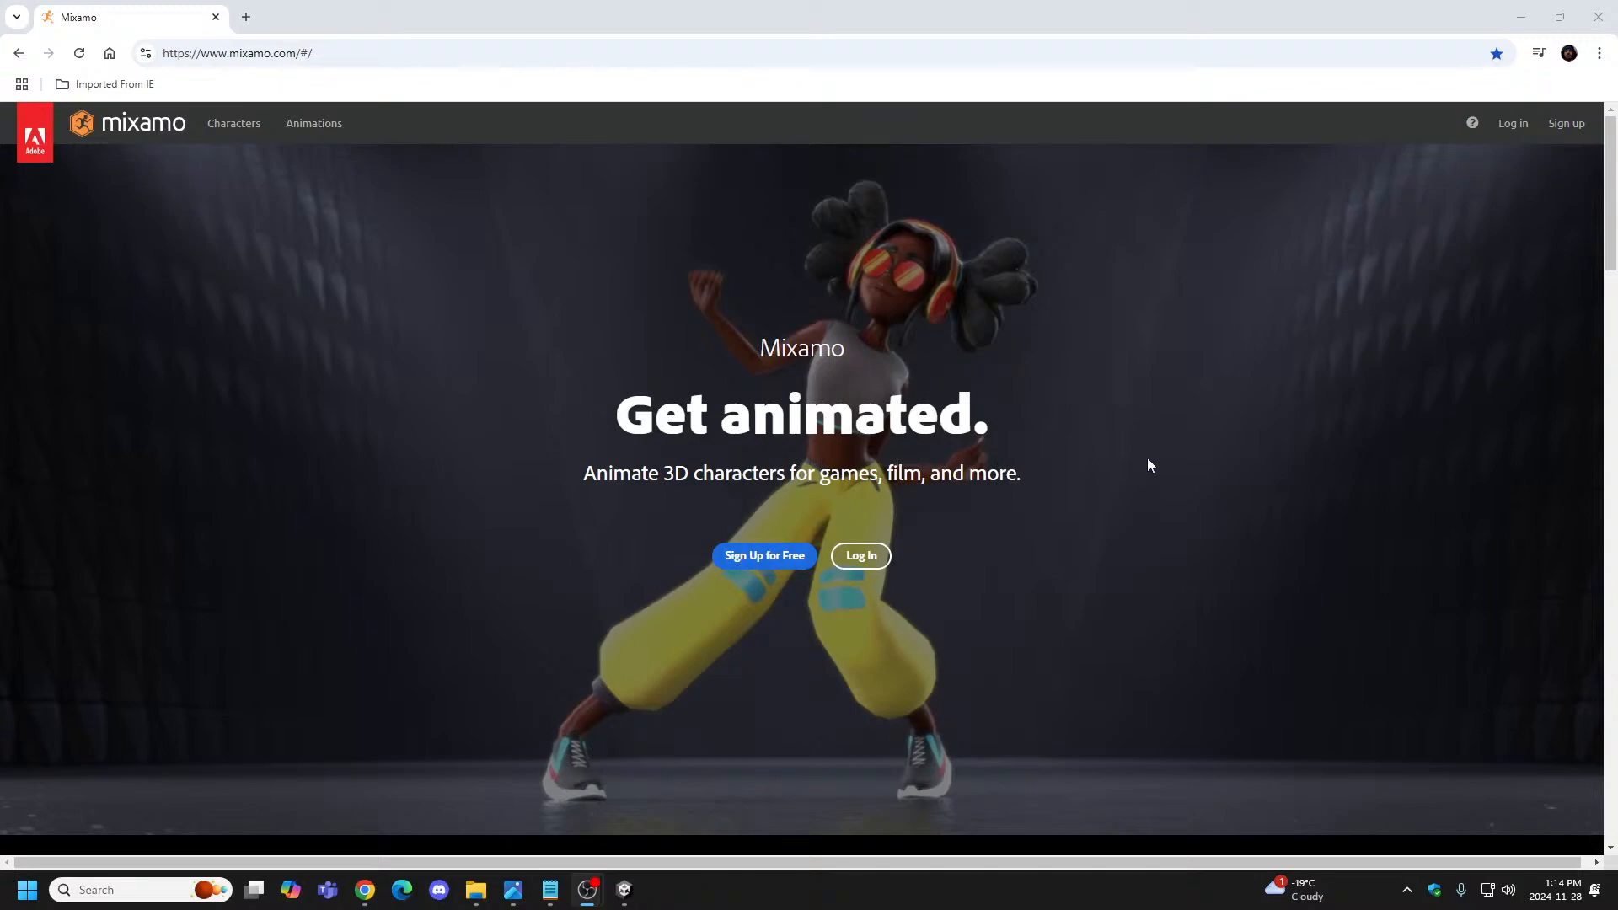
Return to the Unity editor, open the Animation window, and dock it beside the Console.
{"action": "left_click", "coordinate": [621, 895]}
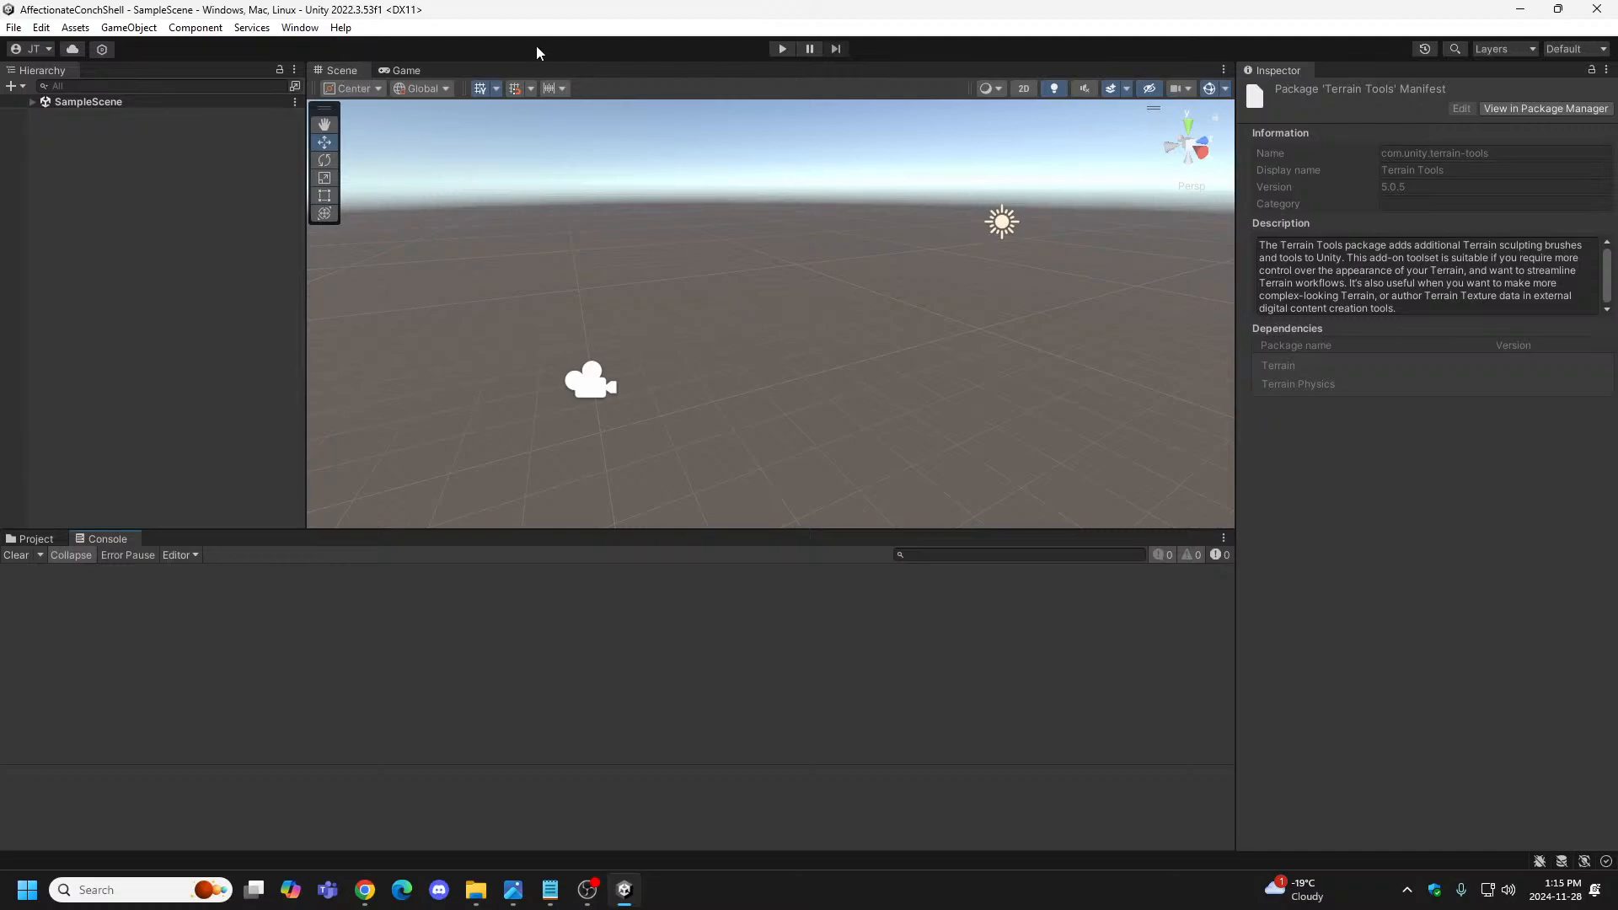
{"action": "left_click", "coordinate": [299, 27]}
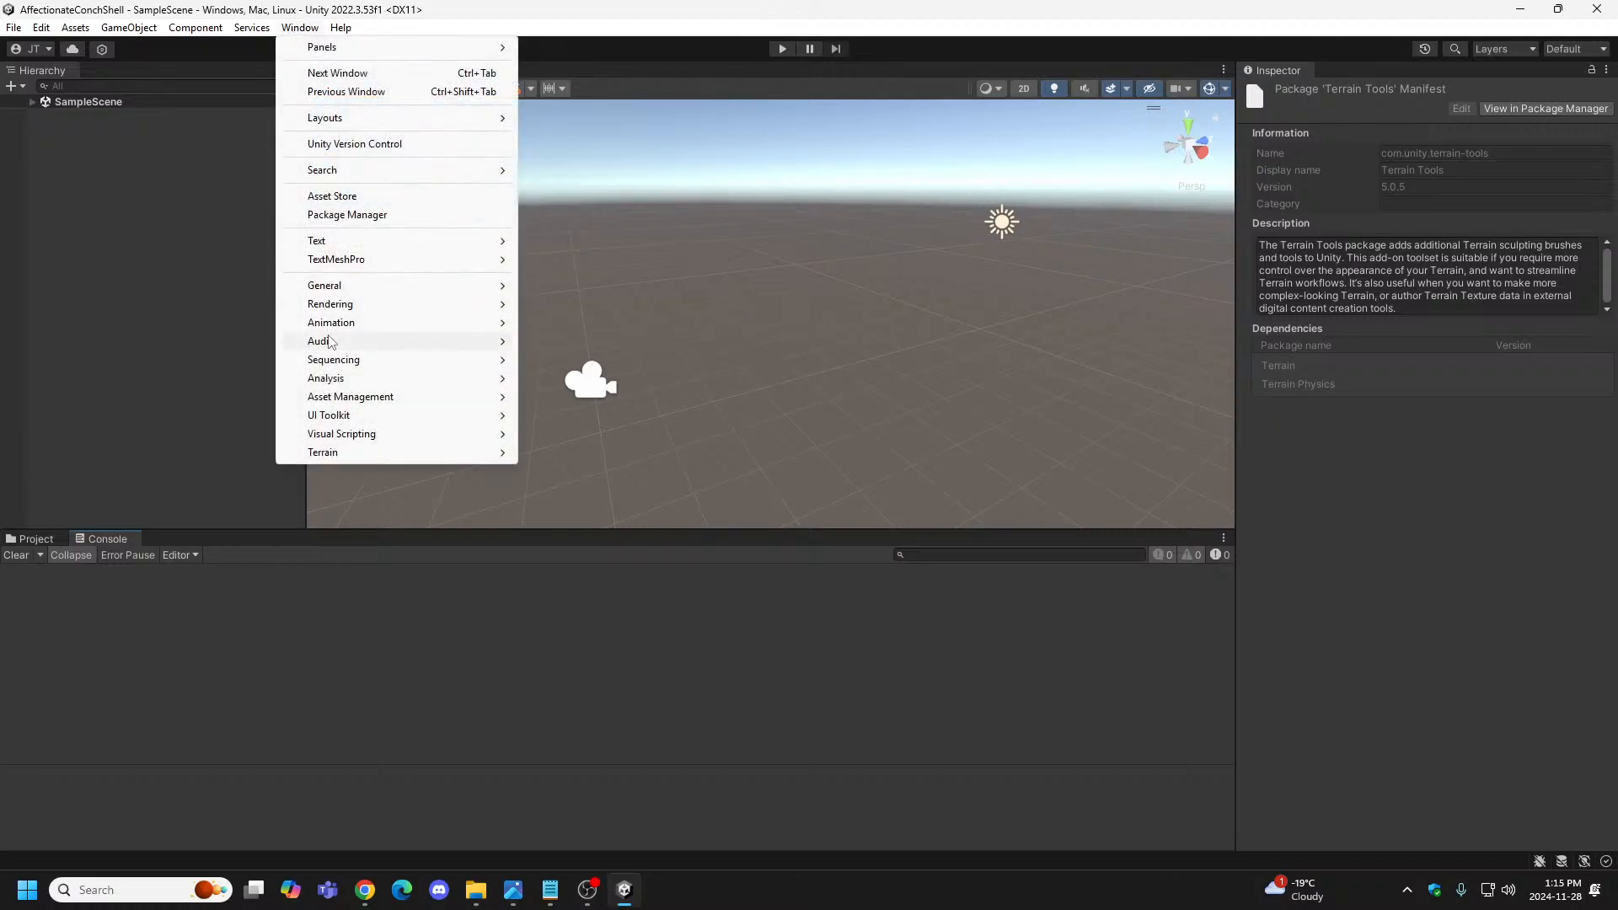
{"action": "mouse_move", "coordinate": [377, 327]}
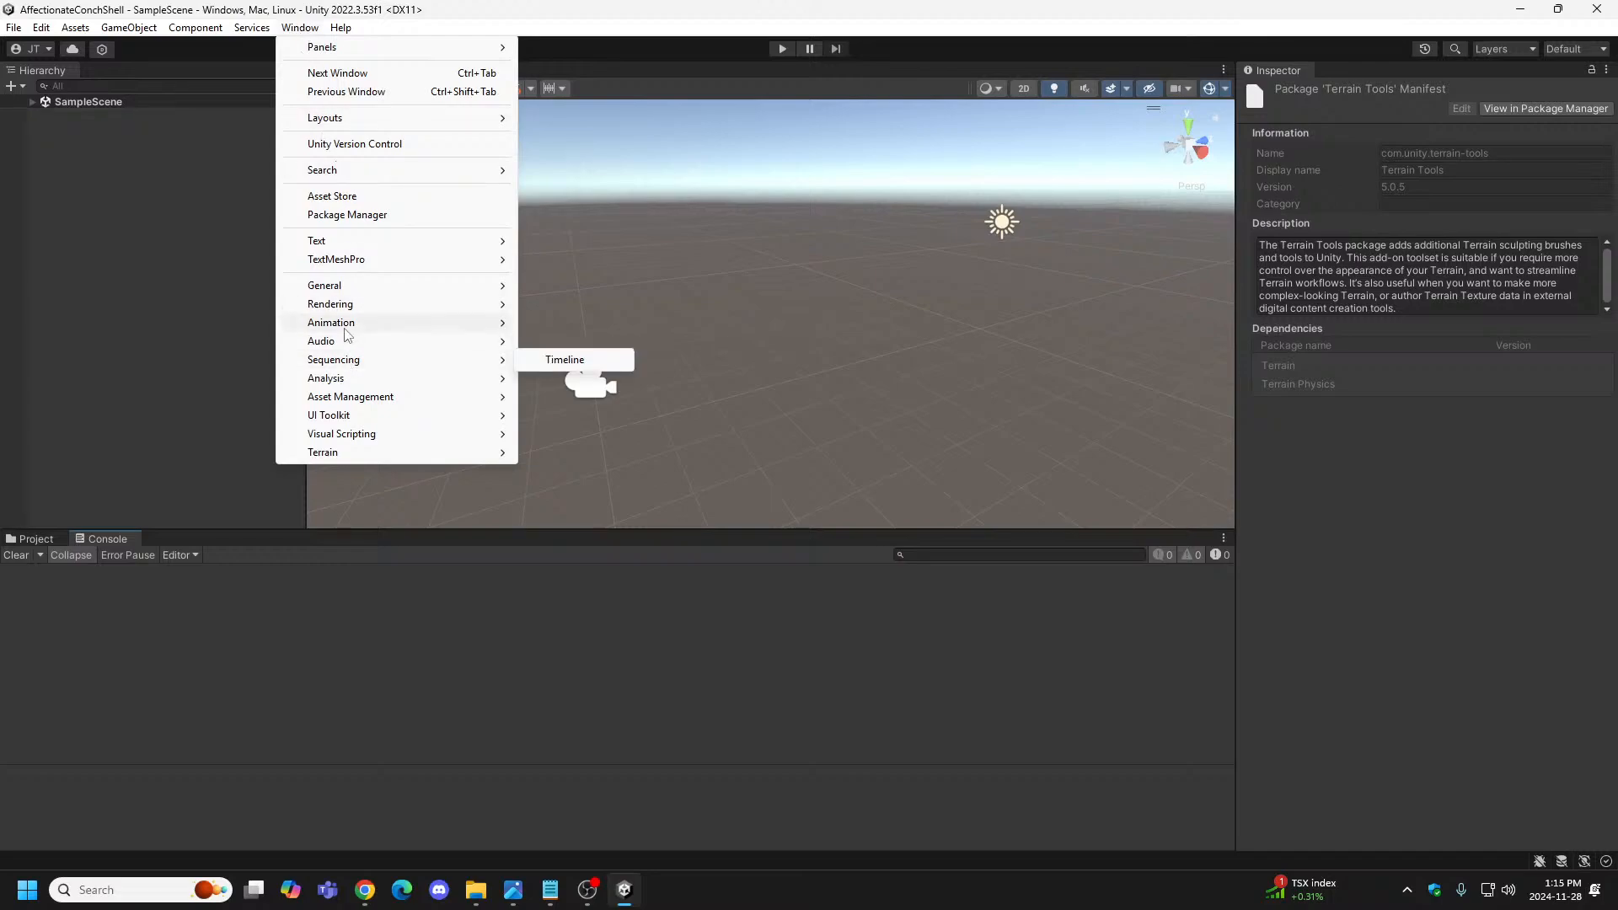
{"action": "left_click", "coordinate": [590, 323]}
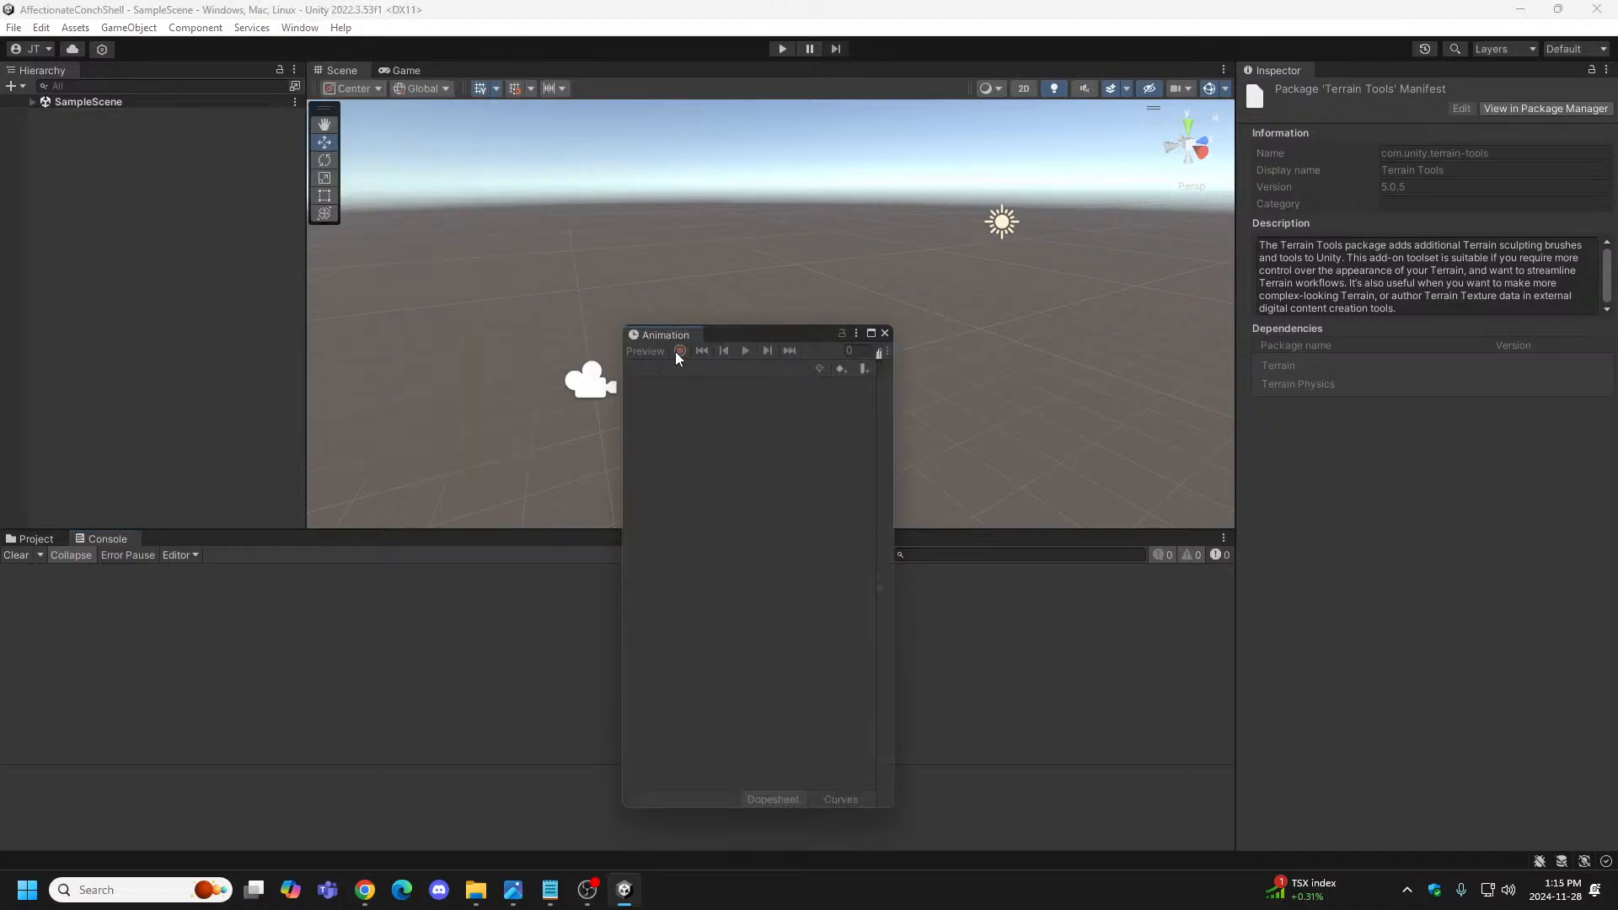
{"action": "left_click_drag", "start_coordinate": [680, 339], "coordinate": [170, 546]}
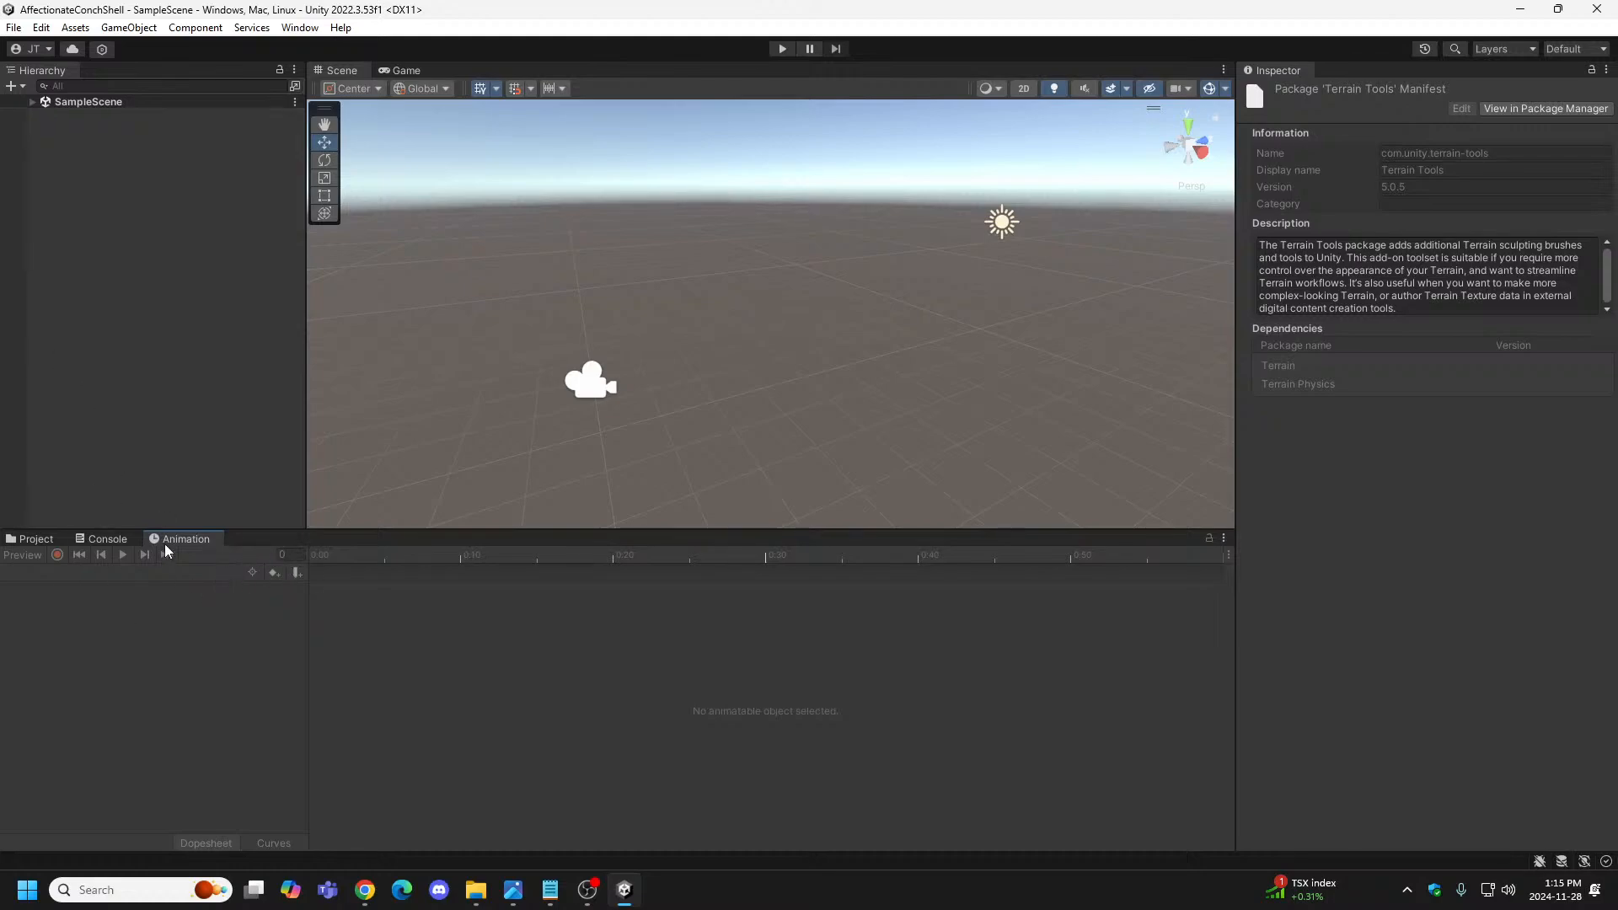
Examine the list of Unity commands and their keyboard shortcuts, then close the Shortcuts window.
{"action": "left_click", "coordinate": [40, 28]}
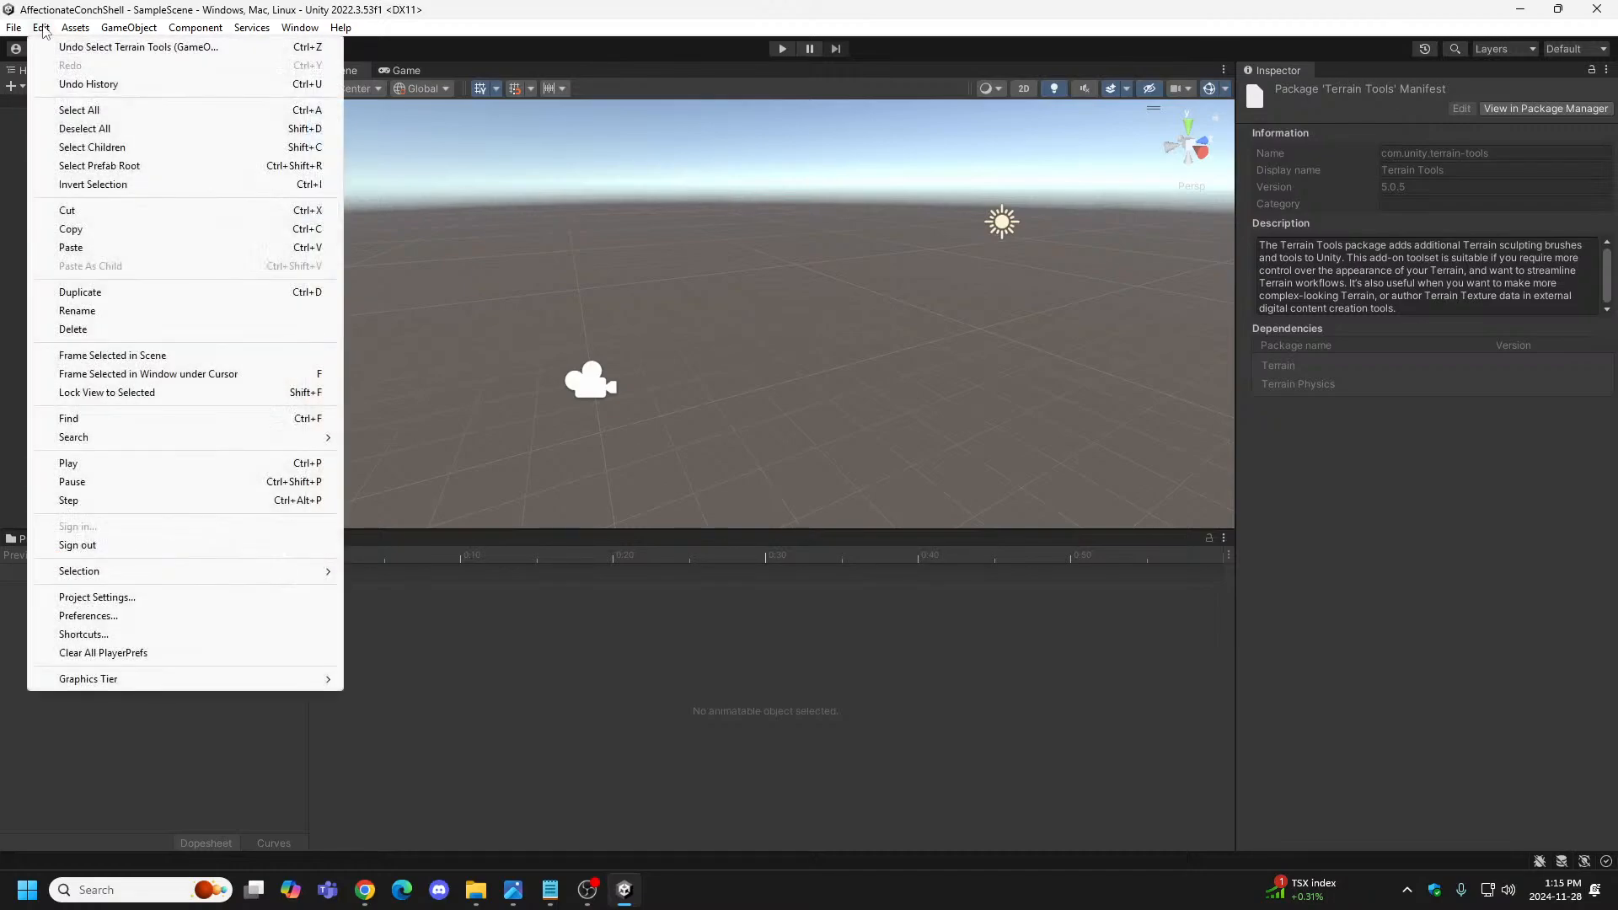
{"action": "left_click", "coordinate": [84, 634]}
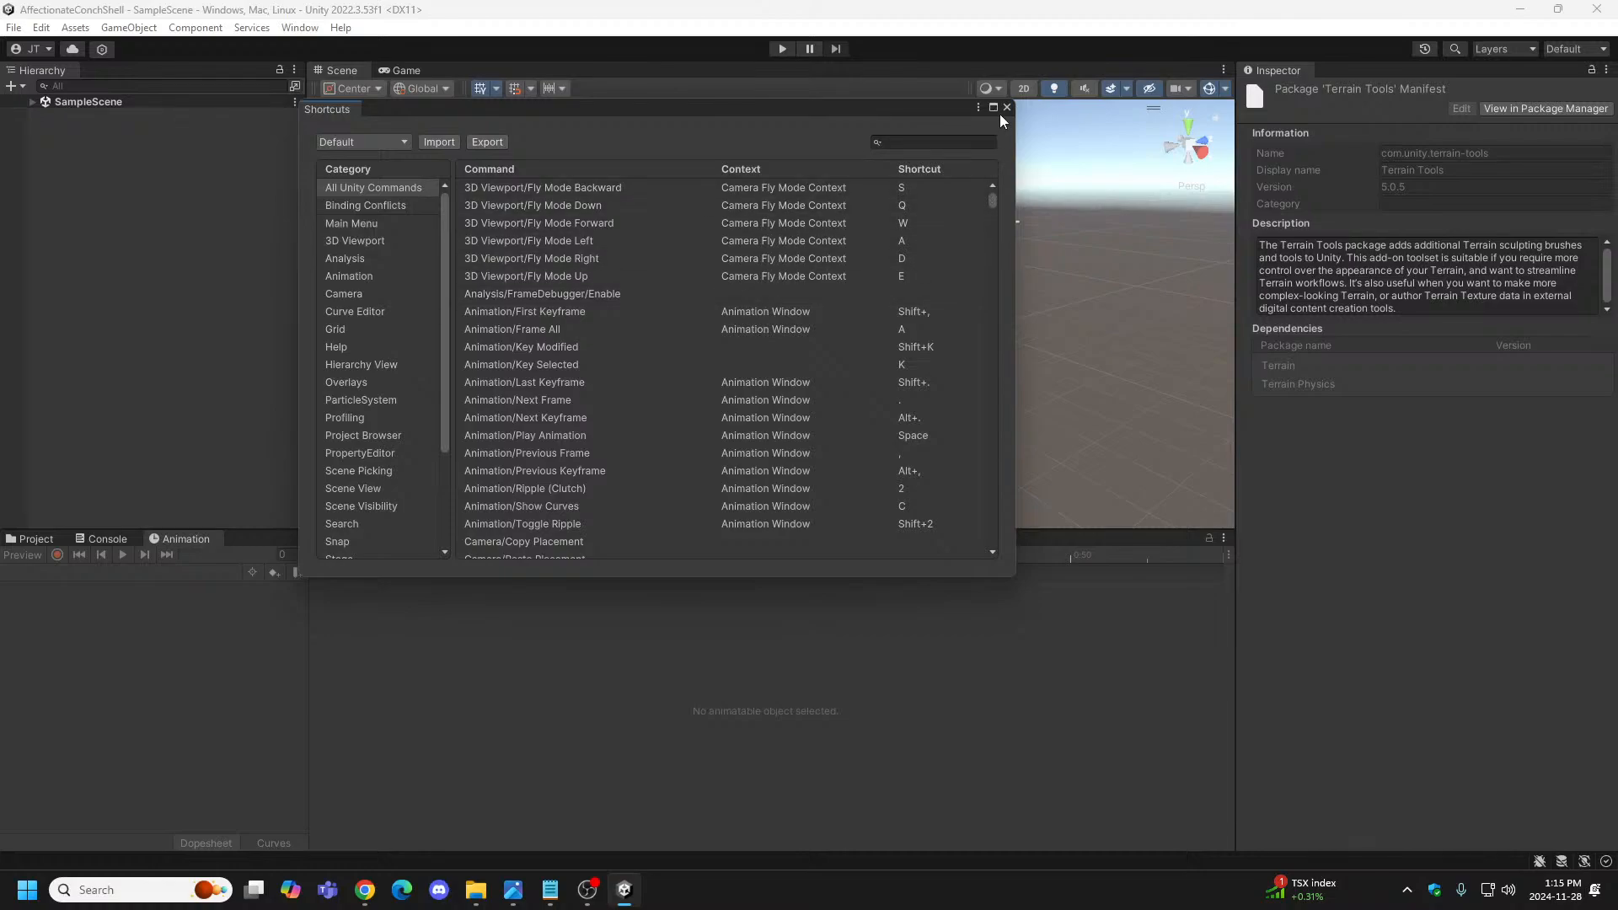
{"action": "left_click", "coordinate": [1006, 108]}
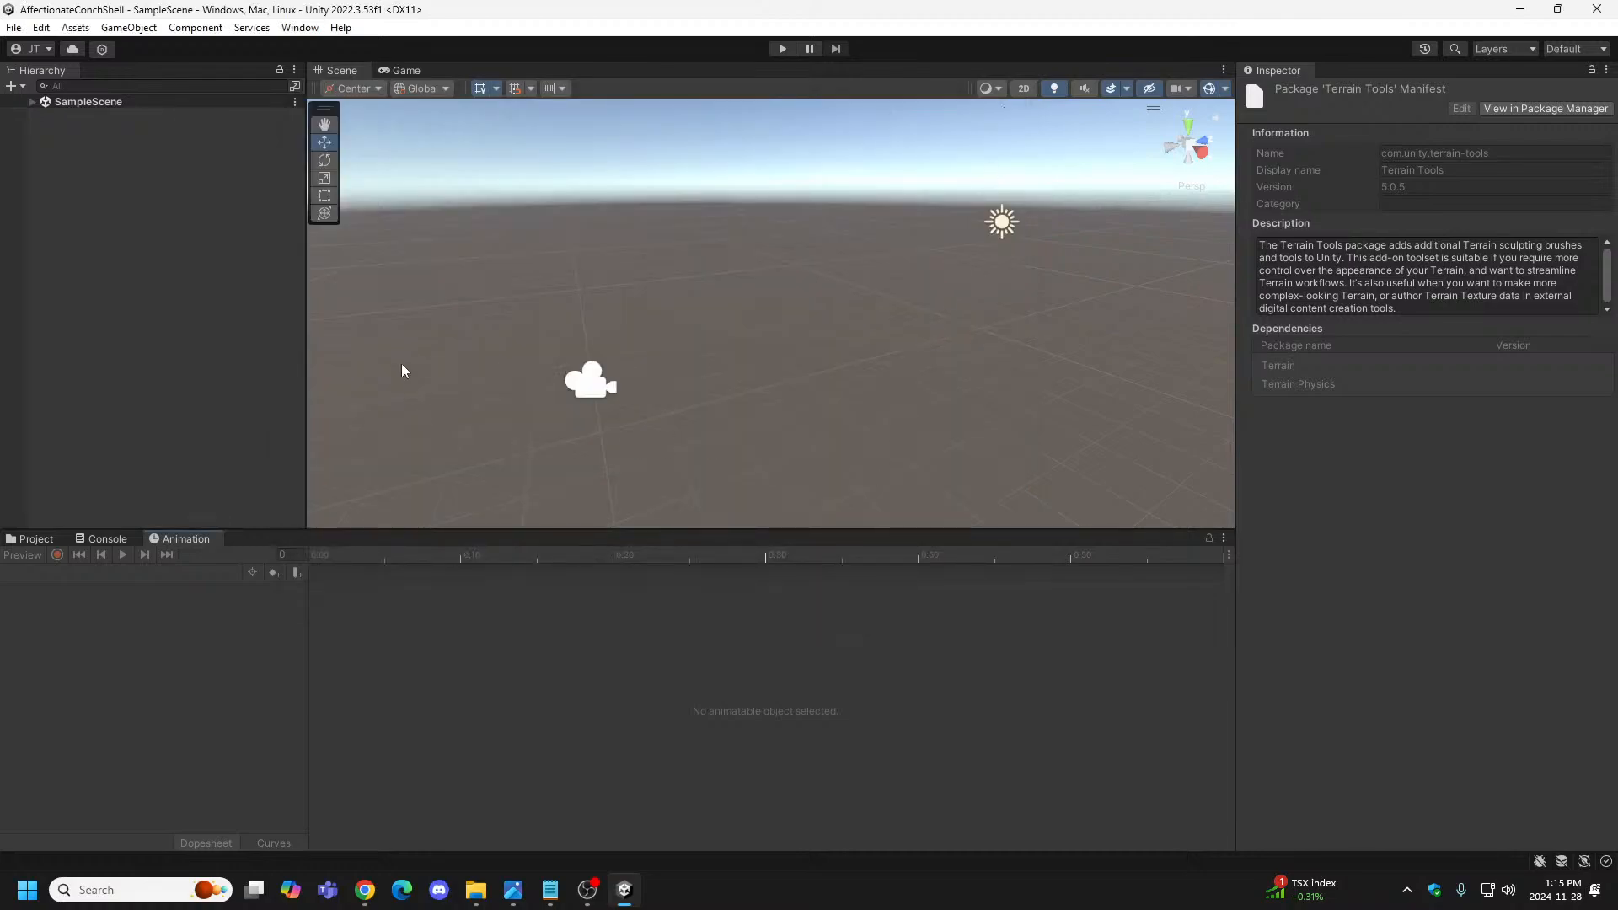
{"action": "left_click", "coordinate": [41, 28]}
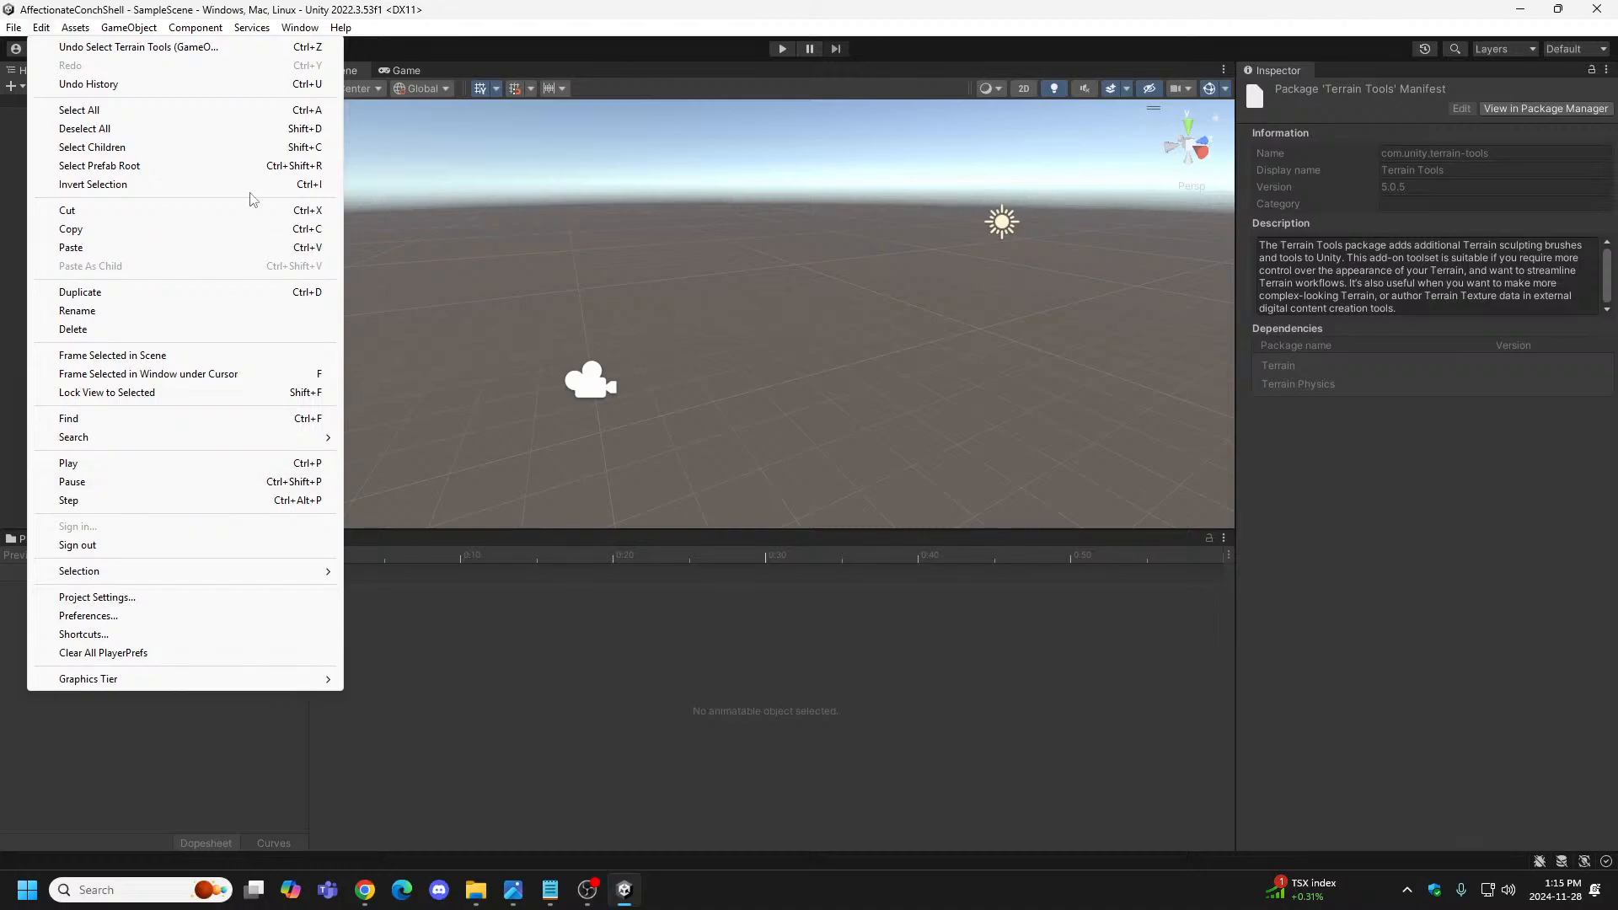
{"action": "left_click", "coordinate": [52, 29]}
{"action": "left_click", "coordinate": [52, 28]}
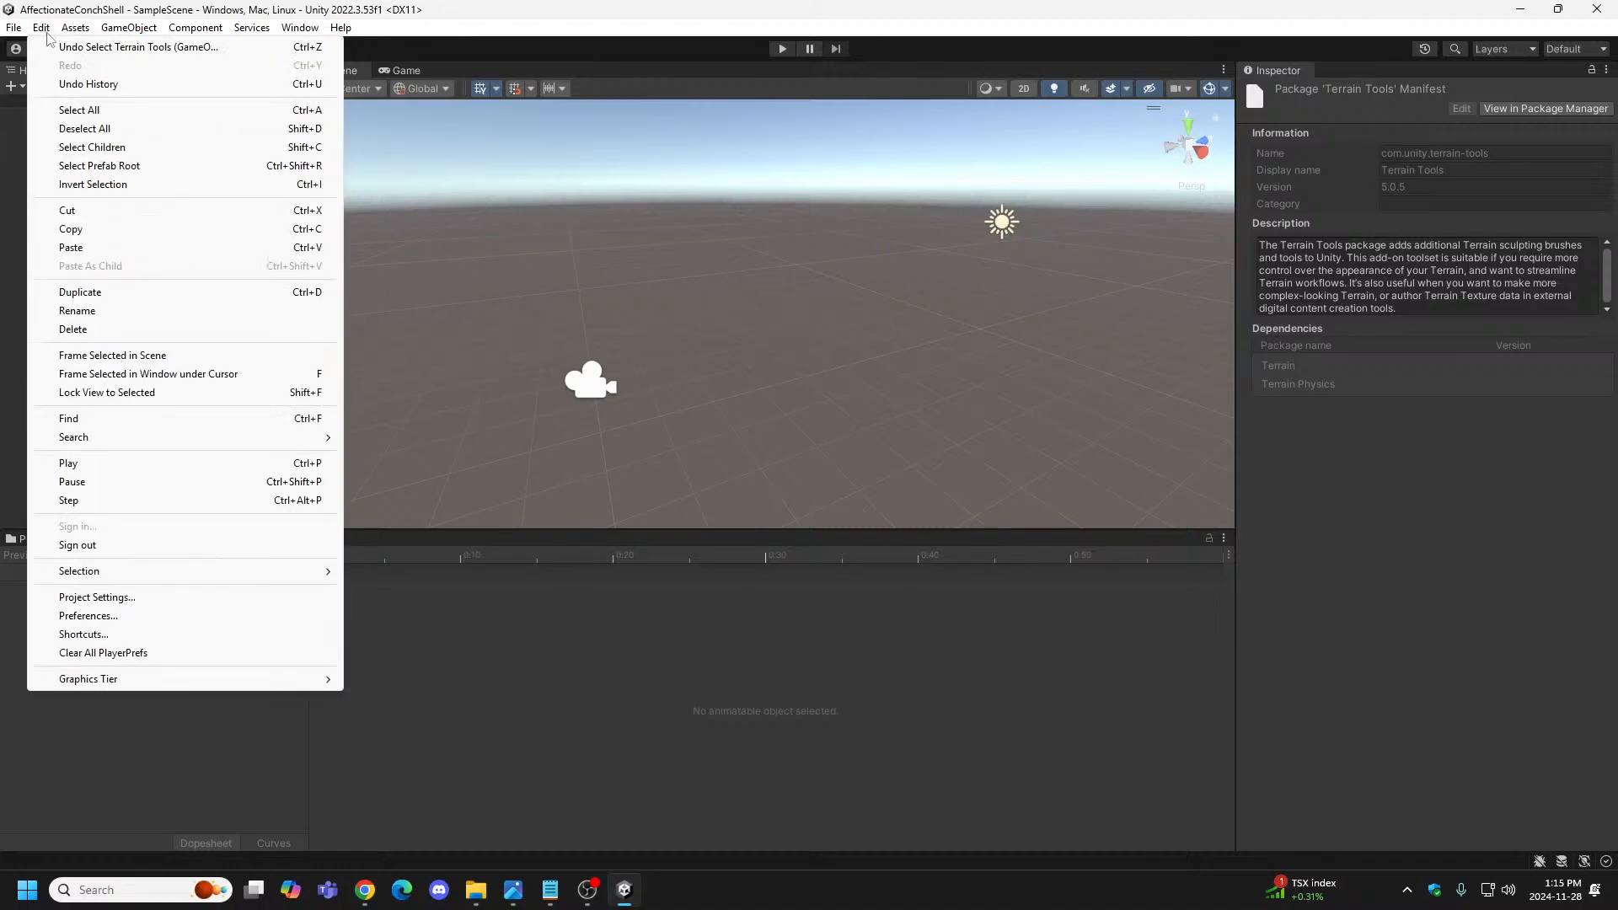
{"action": "left_click", "coordinate": [101, 640]}
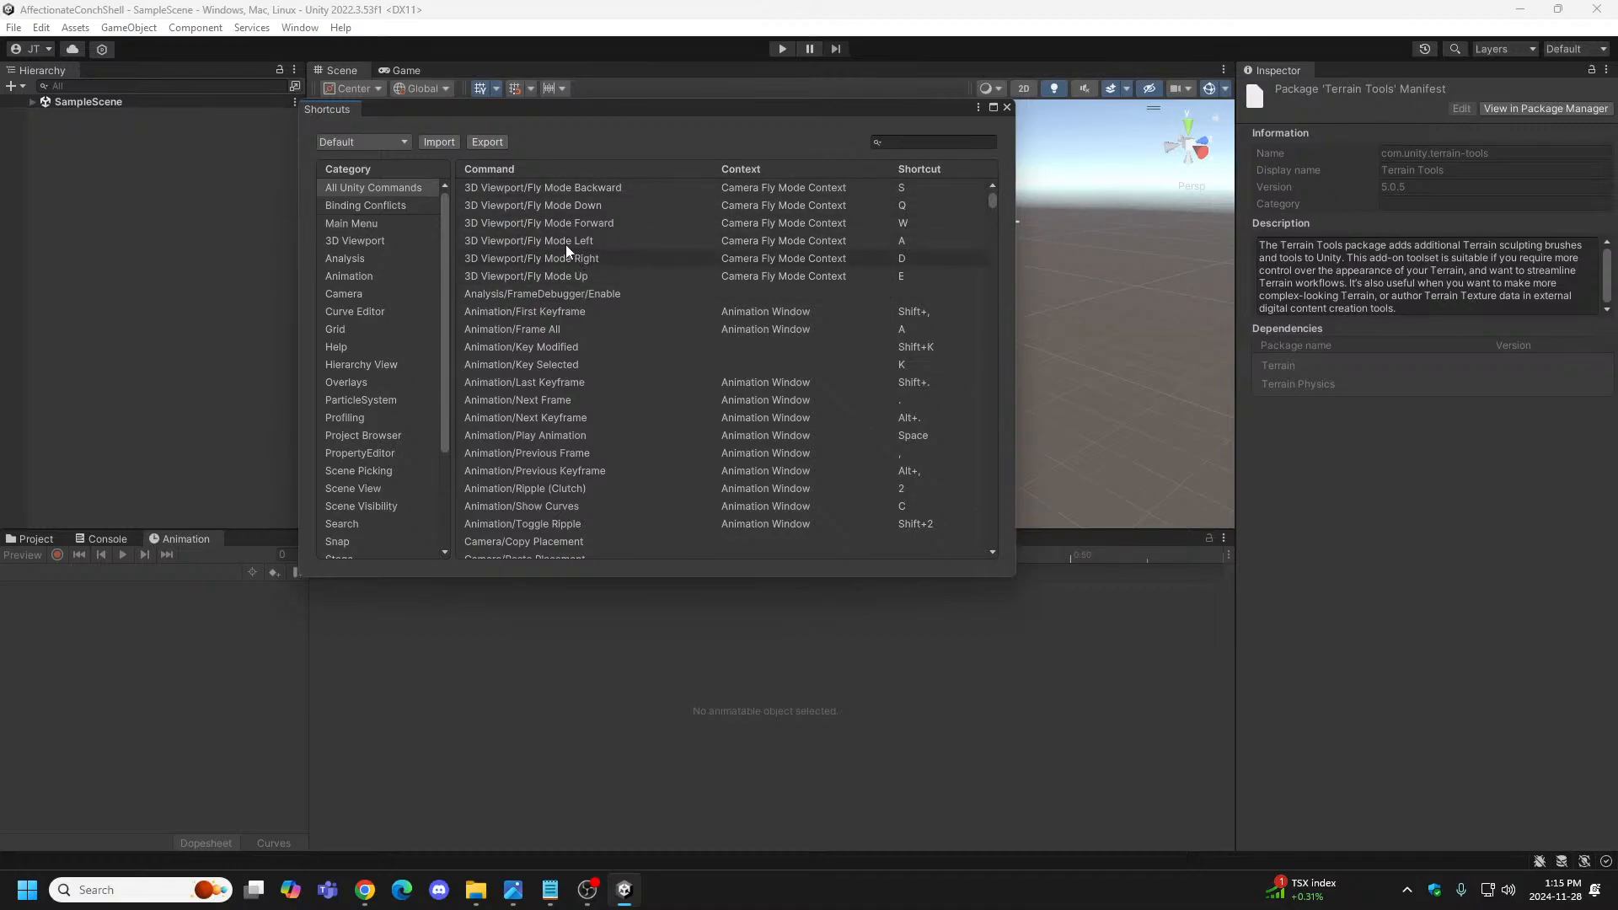
{"action": "left_click", "coordinate": [1007, 107]}
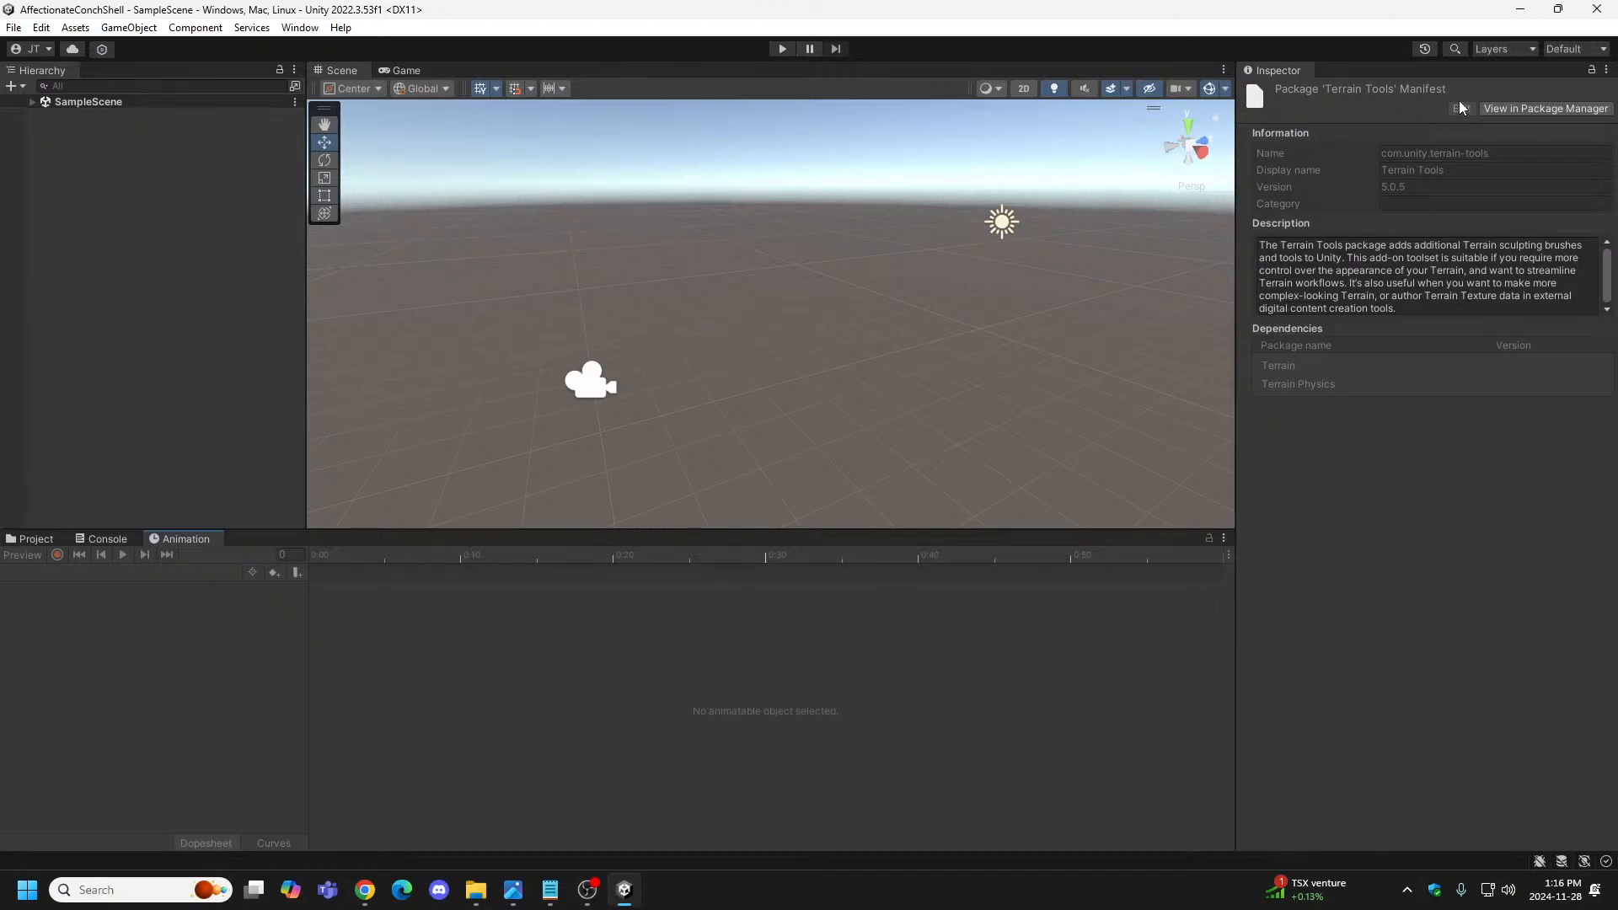
Try the Custom Default editor layout, check its Console and Project views, and return to the Default layout.
{"action": "left_click", "coordinate": [1598, 51]}
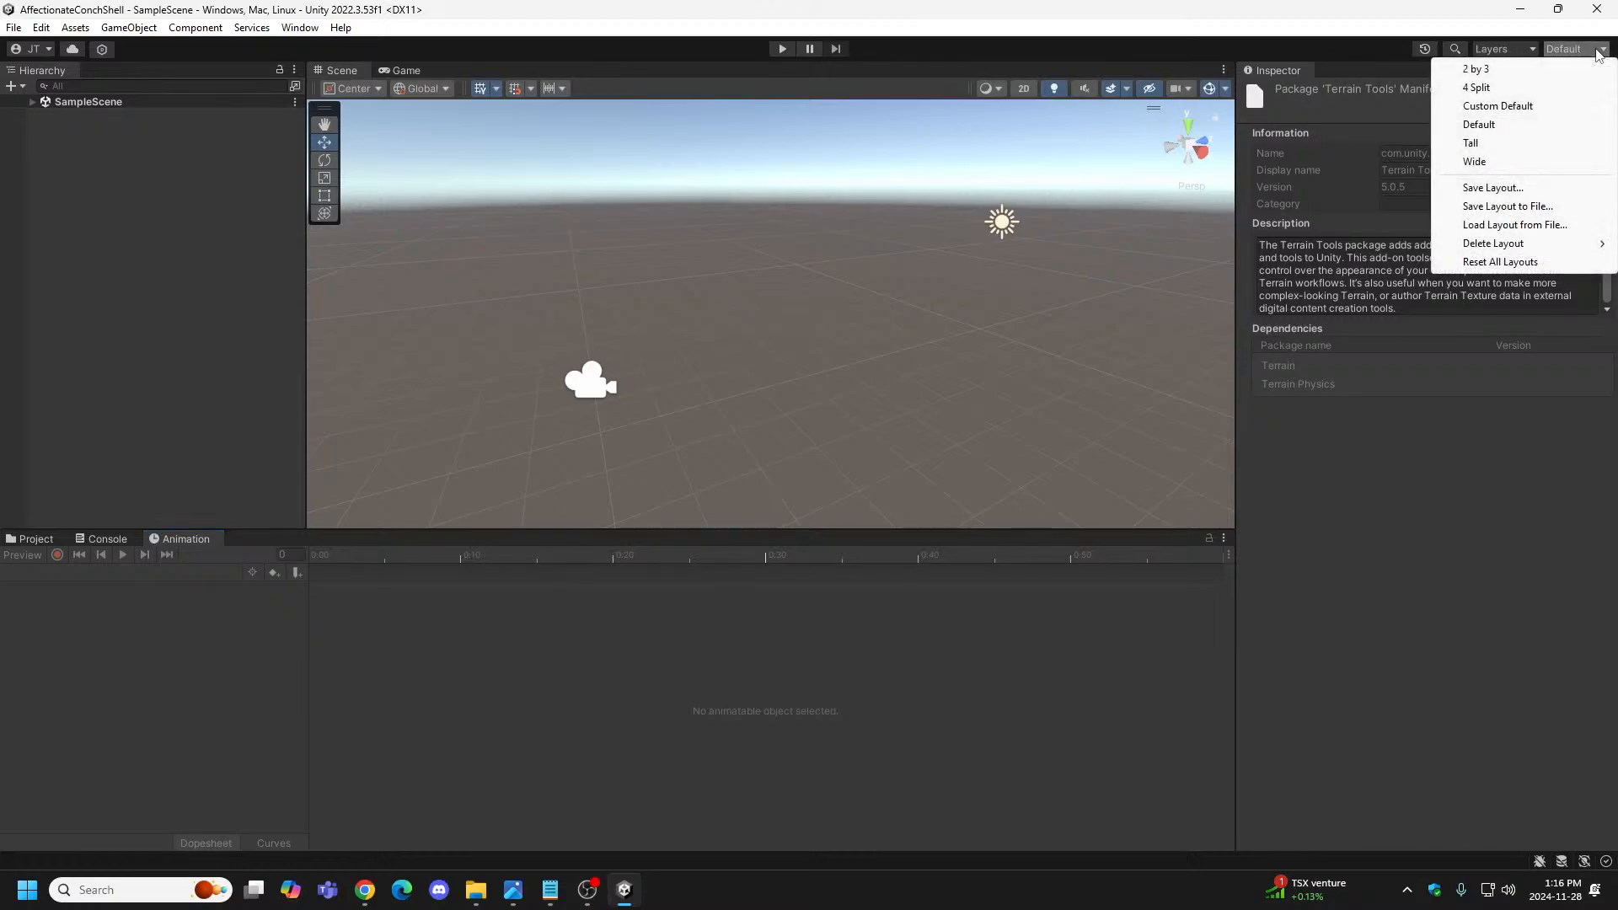
{"action": "left_click", "coordinate": [1497, 107]}
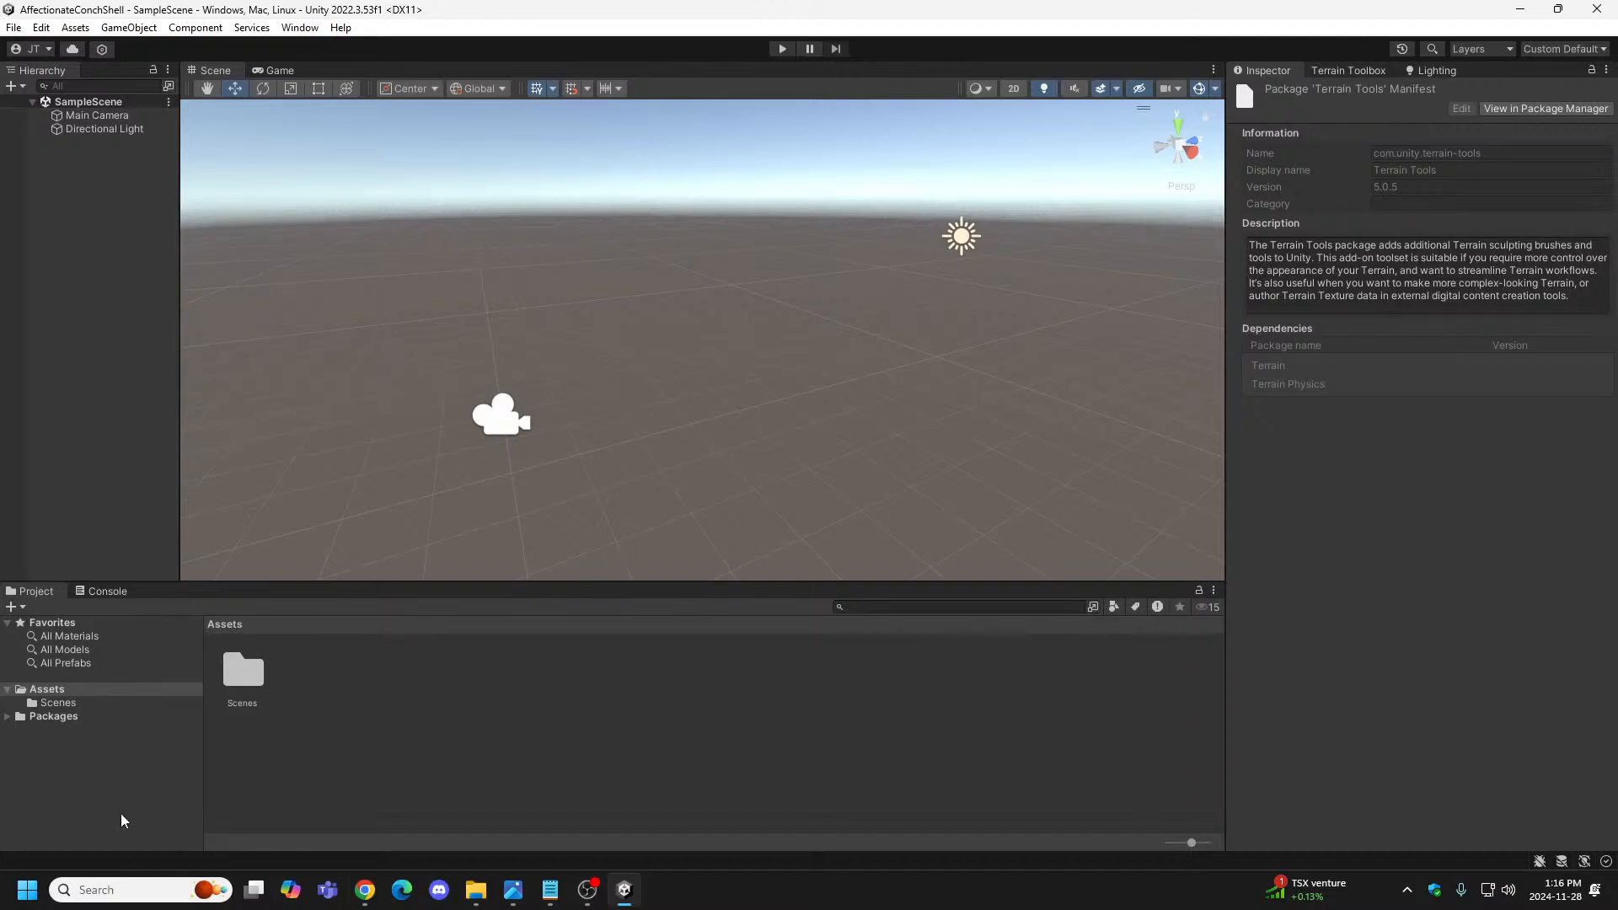
{"action": "left_click", "coordinate": [108, 592]}
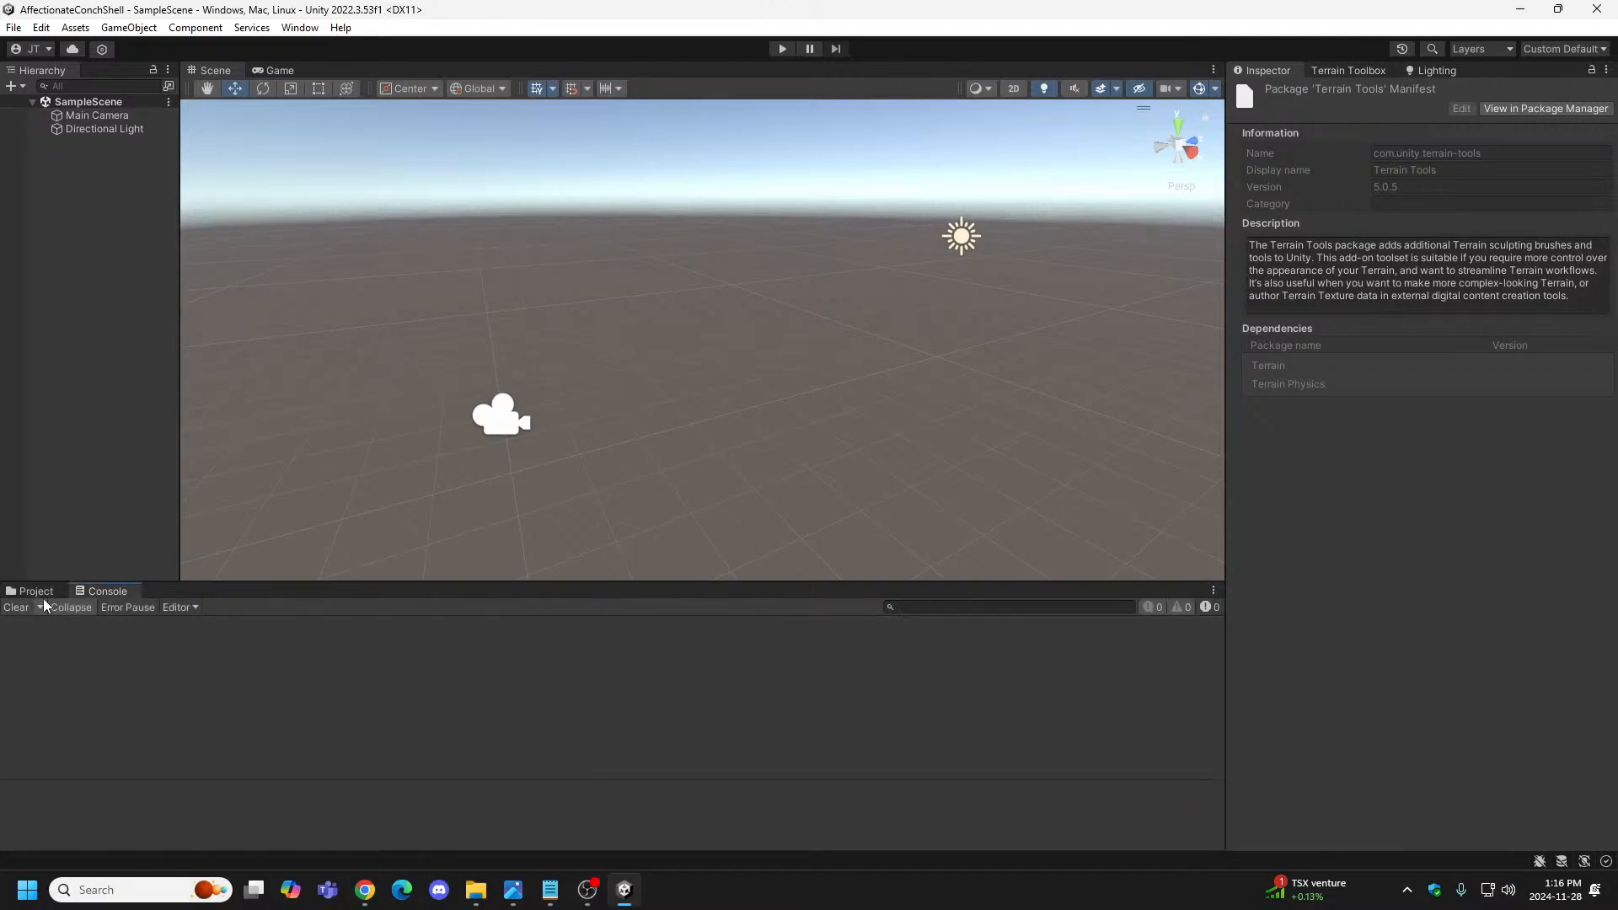
{"action": "left_click", "coordinate": [41, 593]}
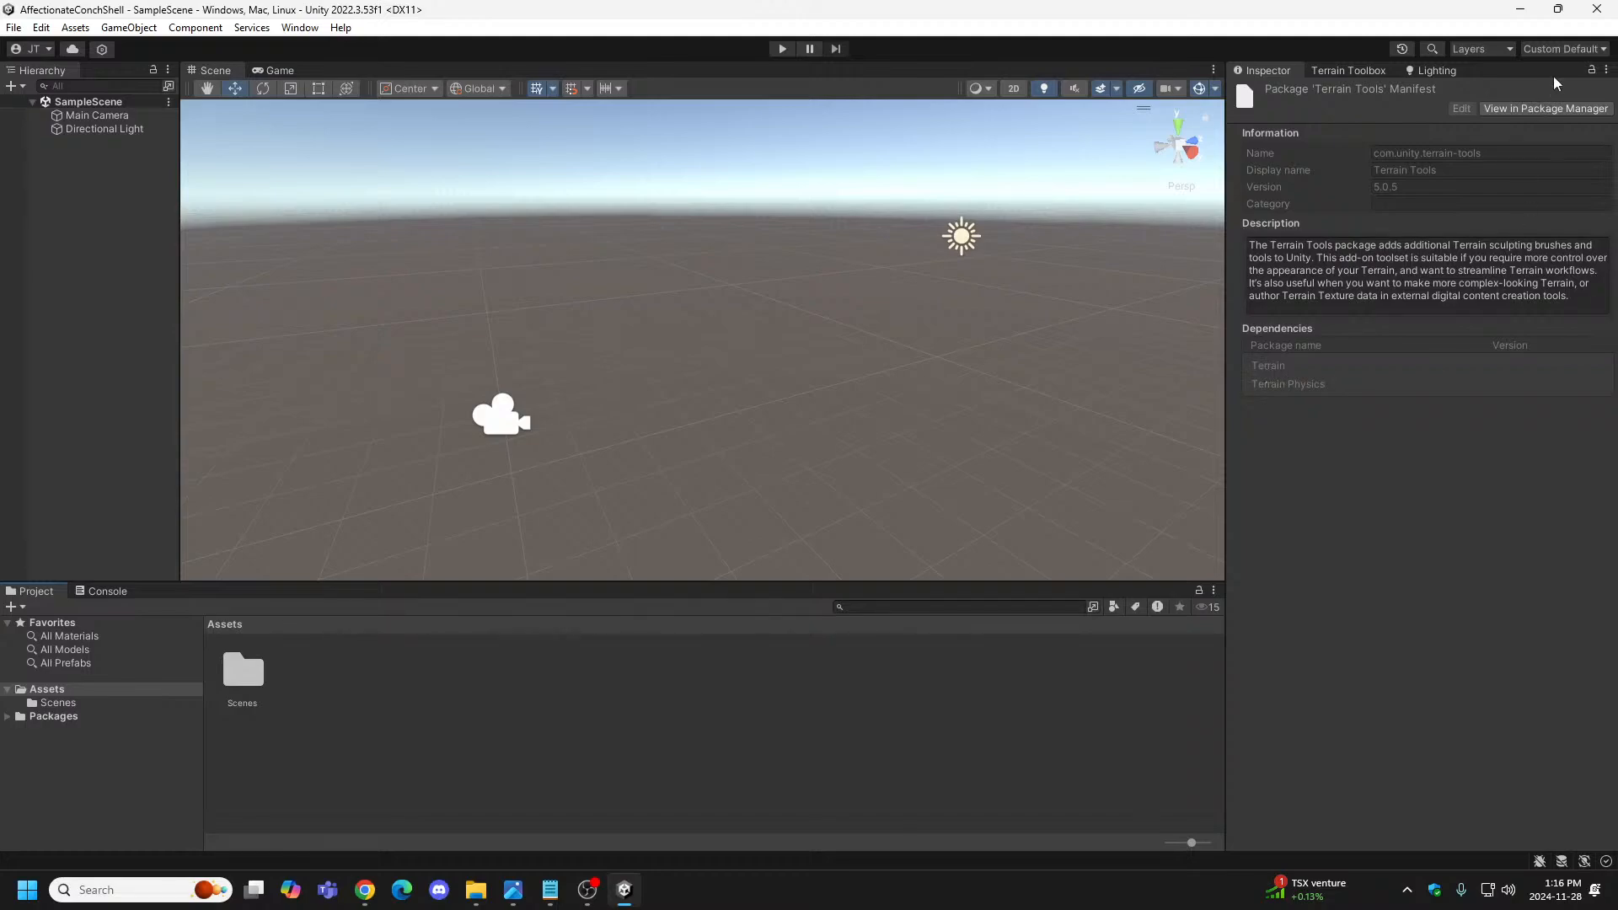
{"action": "left_click", "coordinate": [1603, 50]}
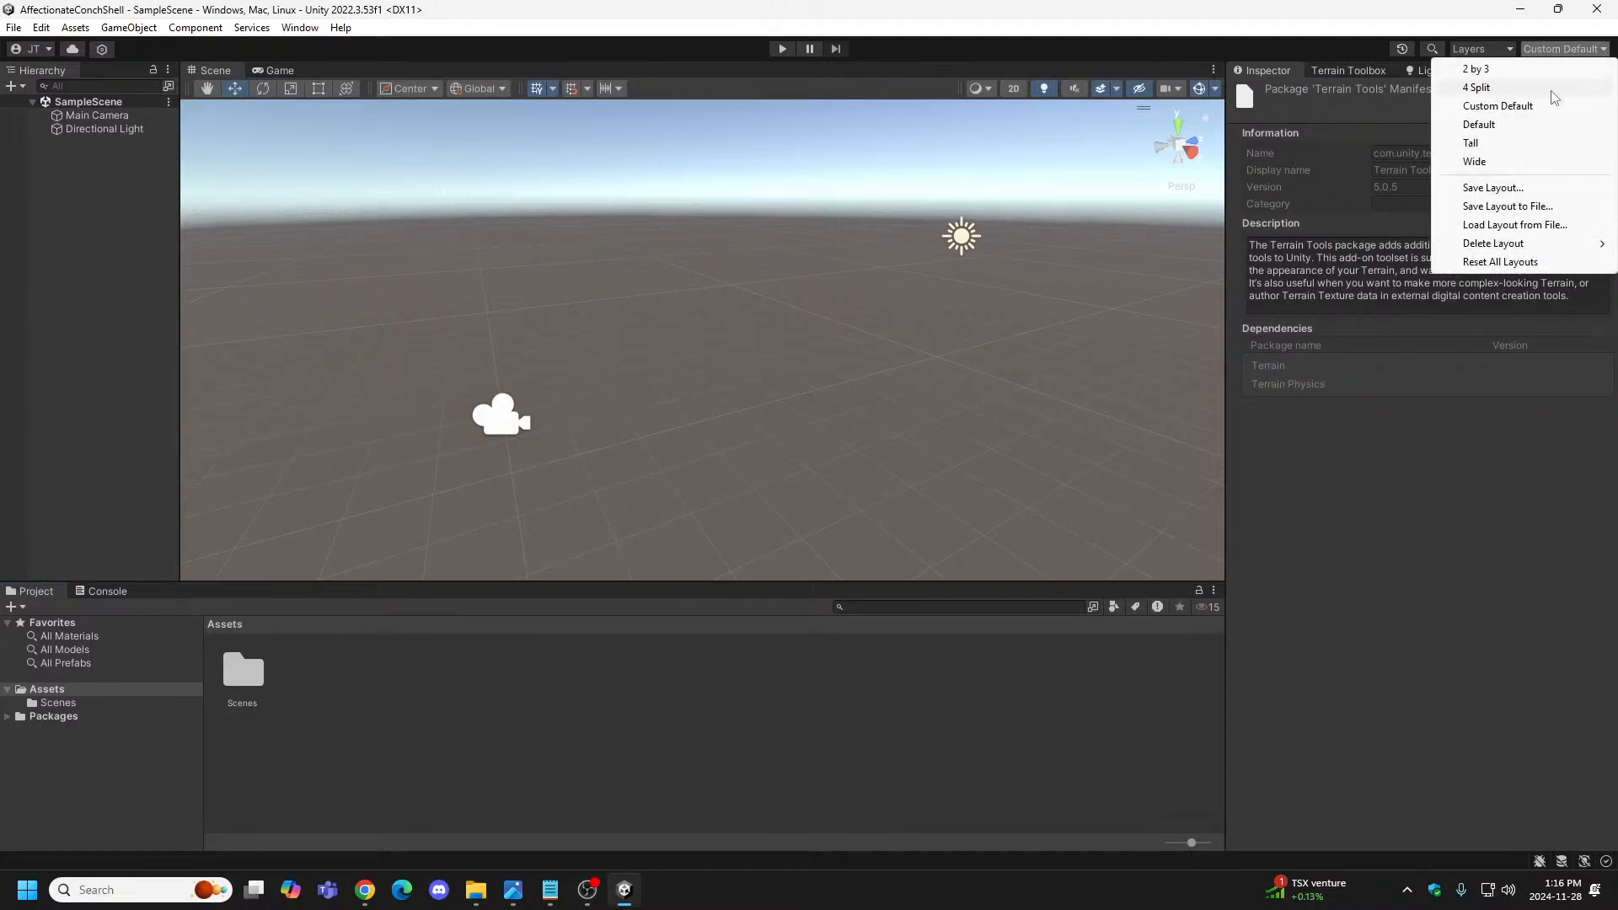
{"action": "left_click", "coordinate": [1508, 124]}
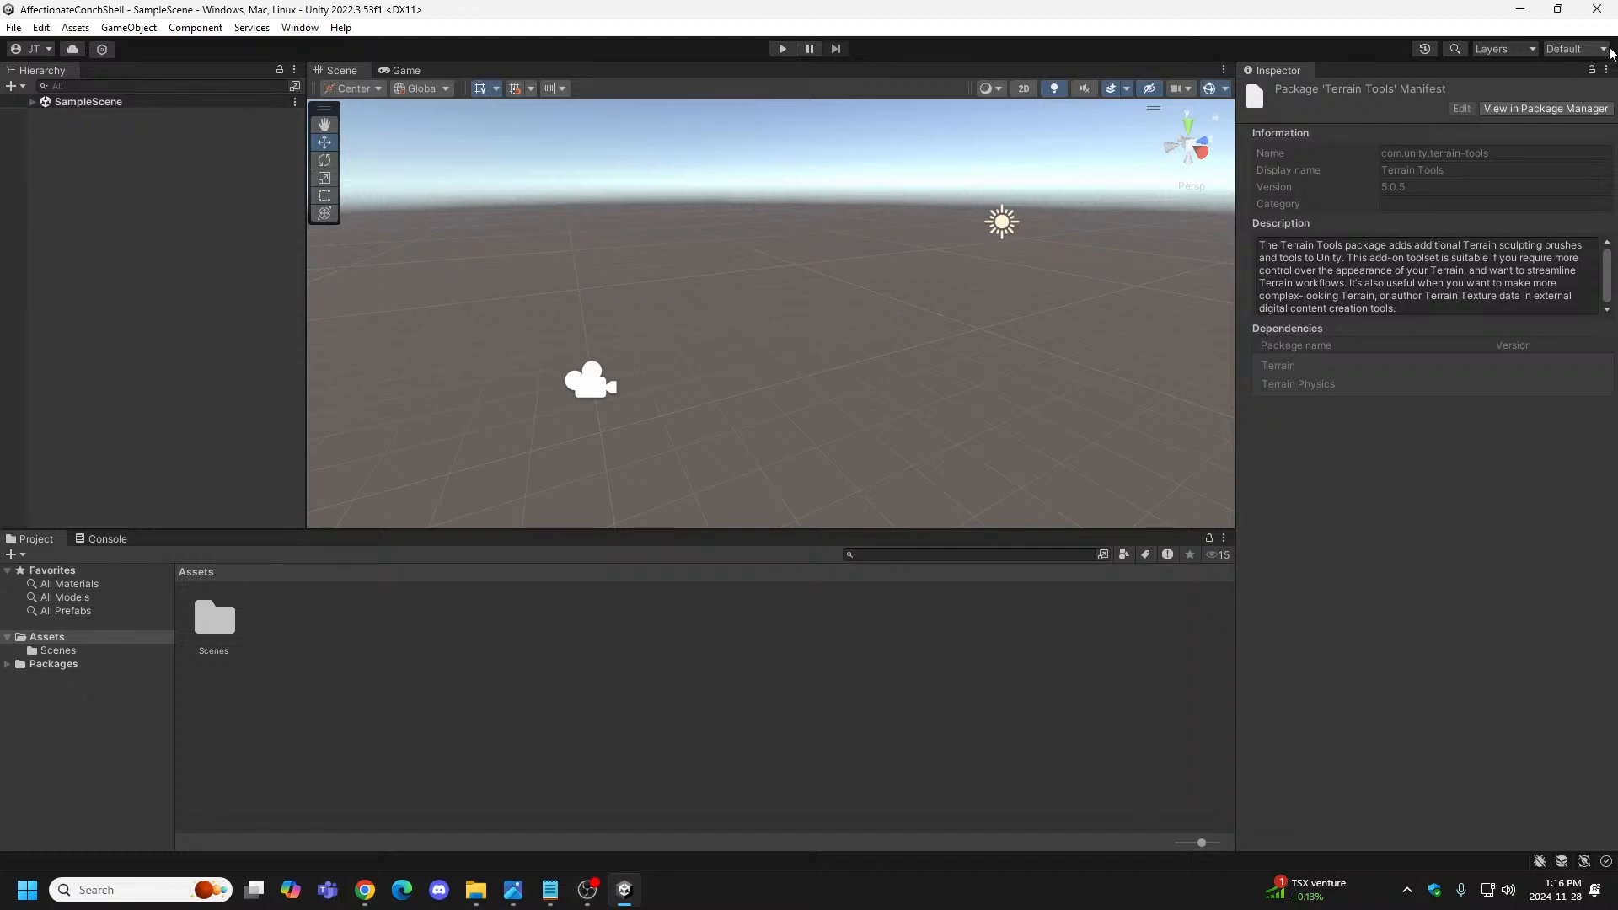
Apply the Custom Default editor layout and review its Terrain Toolbox, Console, Project, Lighting and Inspector views.
{"action": "left_click", "coordinate": [1574, 49]}
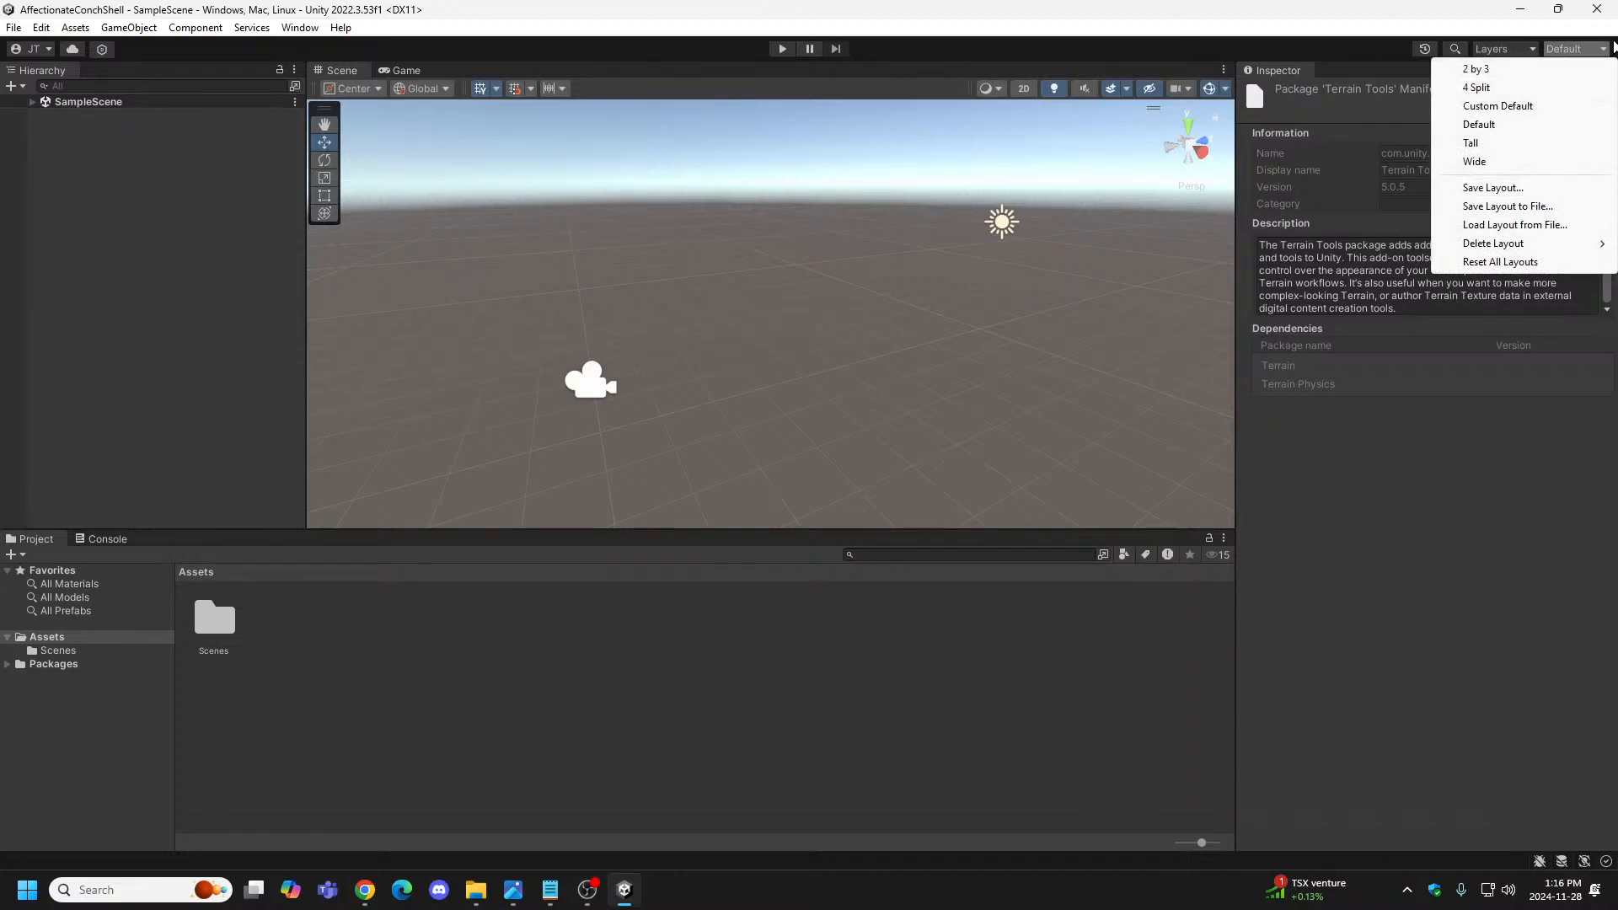
{"action": "left_click", "coordinate": [1520, 116]}
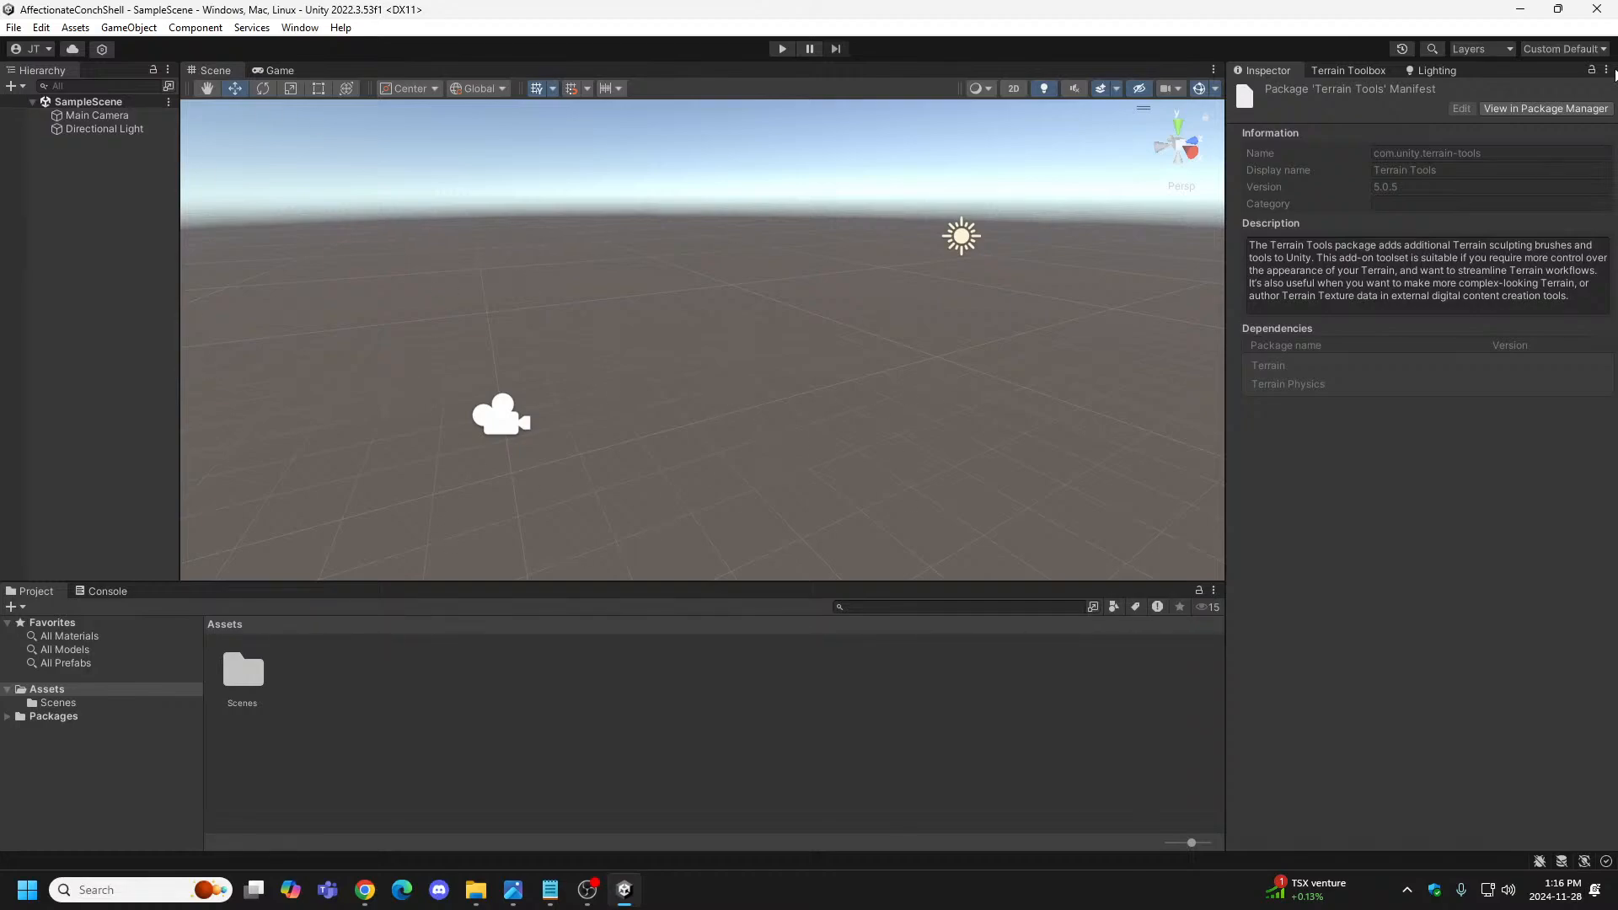
{"action": "left_click", "coordinate": [1345, 72]}
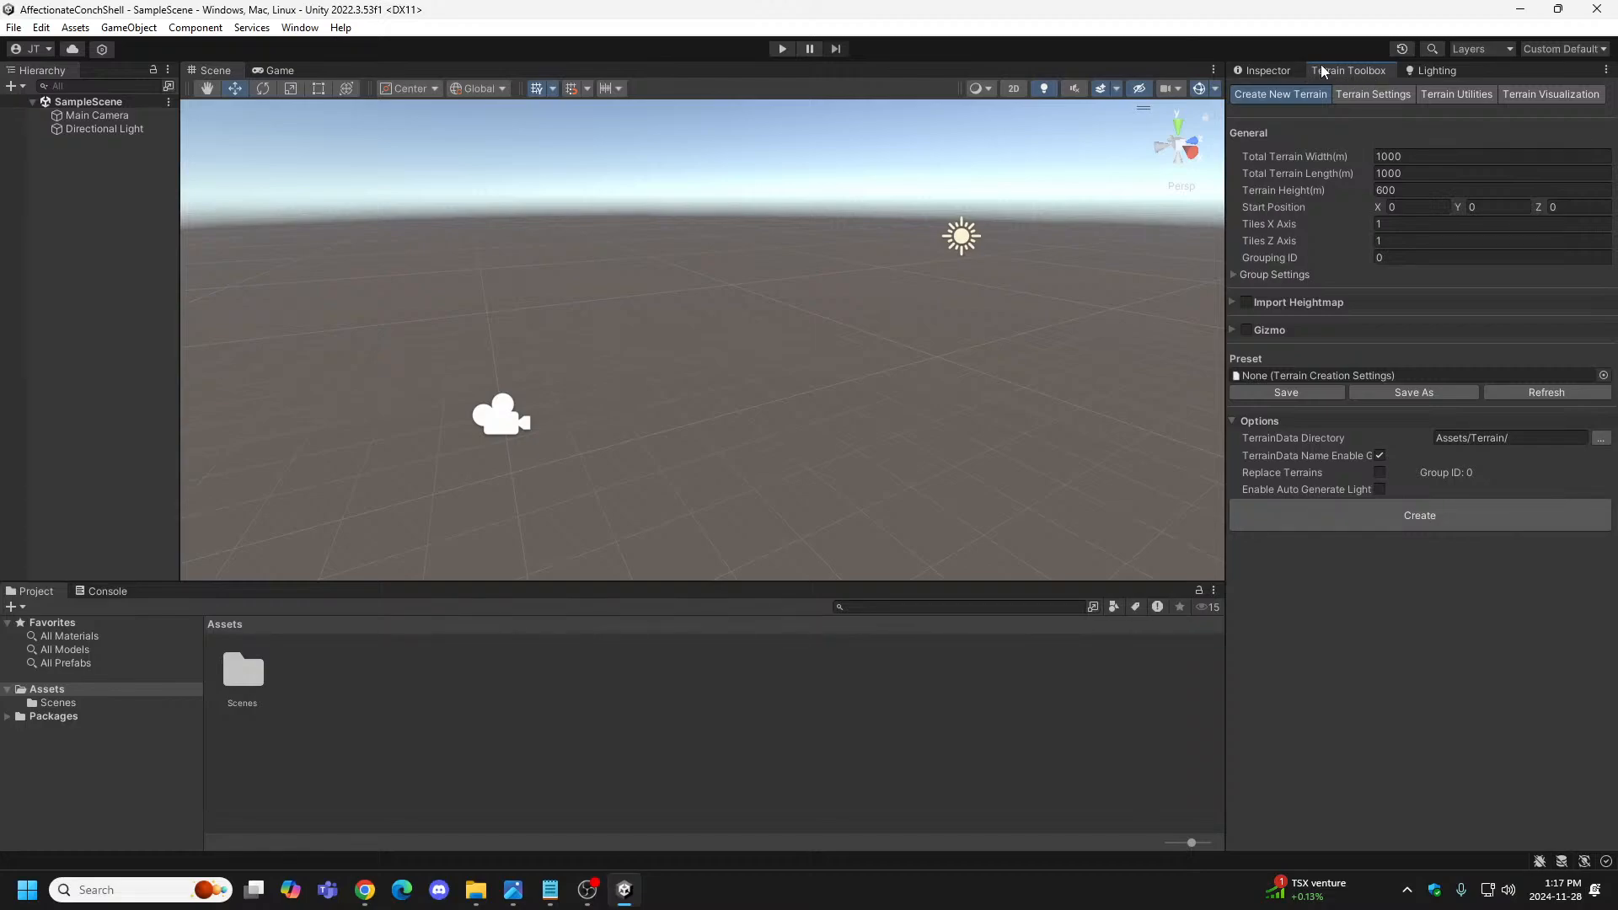
{"action": "left_click", "coordinate": [1270, 71]}
{"action": "left_click", "coordinate": [1354, 71]}
{"action": "left_click", "coordinate": [96, 590]}
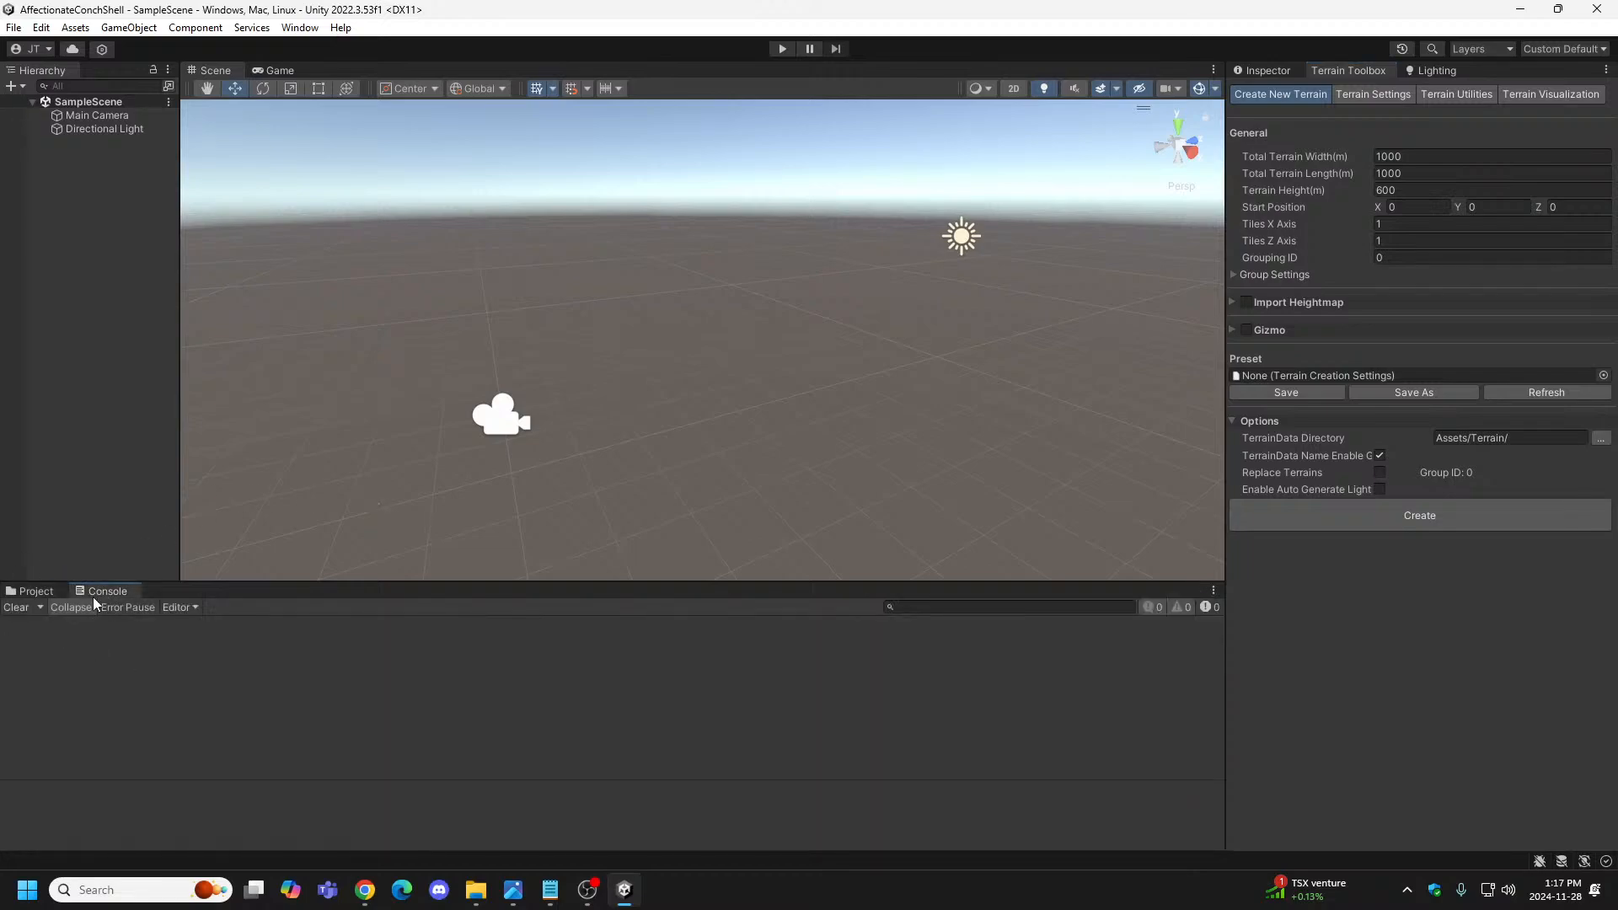
{"action": "left_click", "coordinate": [25, 591]}
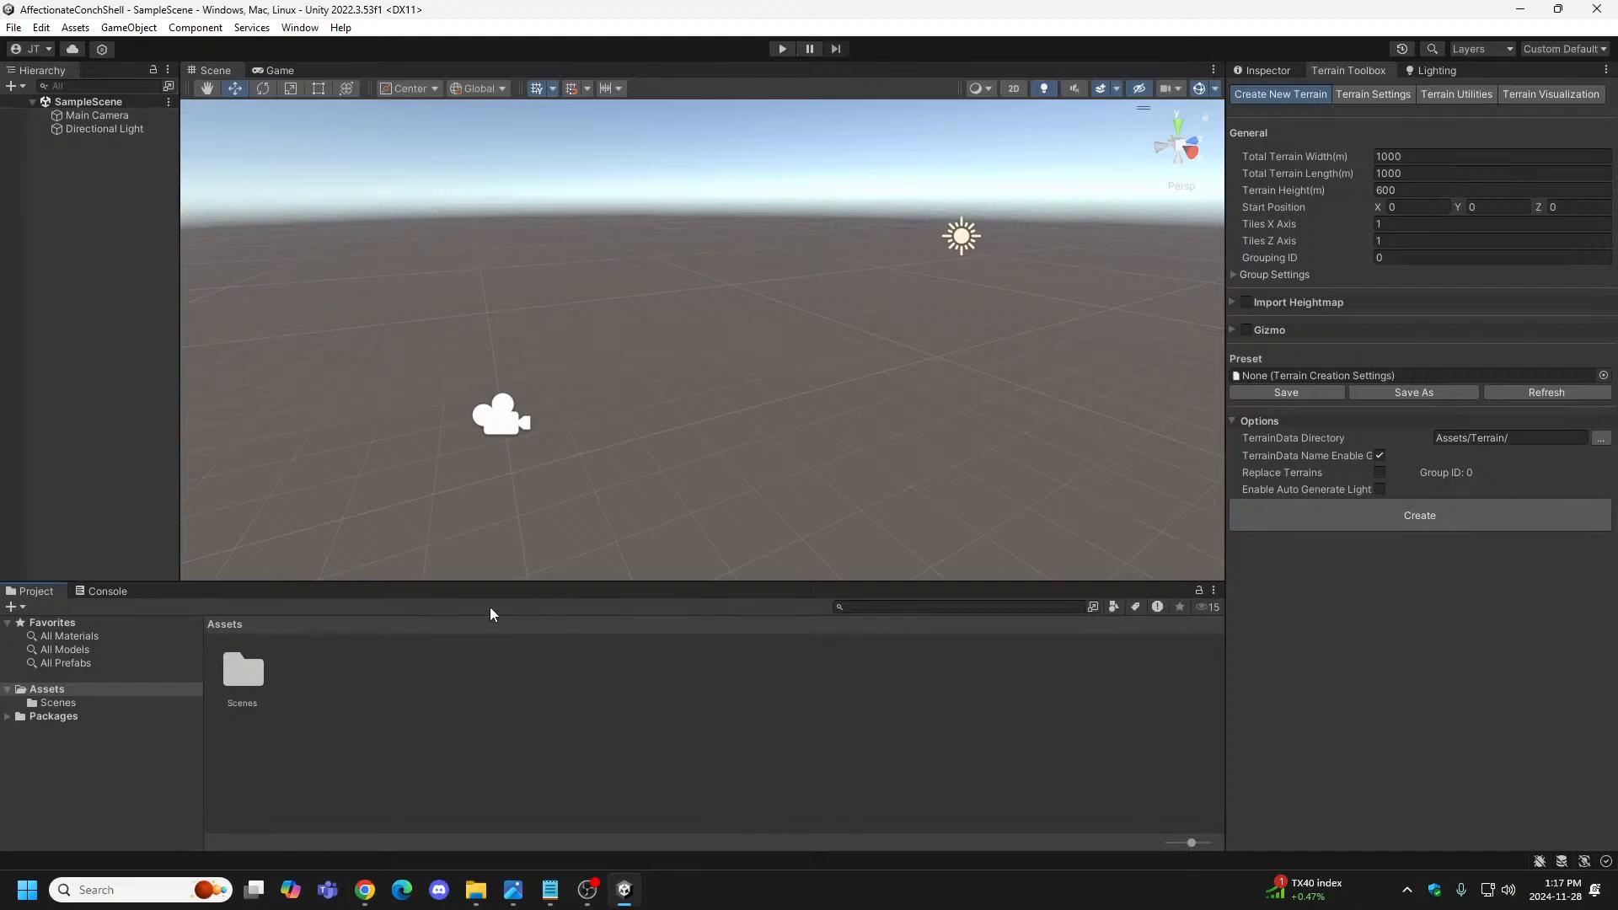
{"action": "left_click", "coordinate": [1466, 70]}
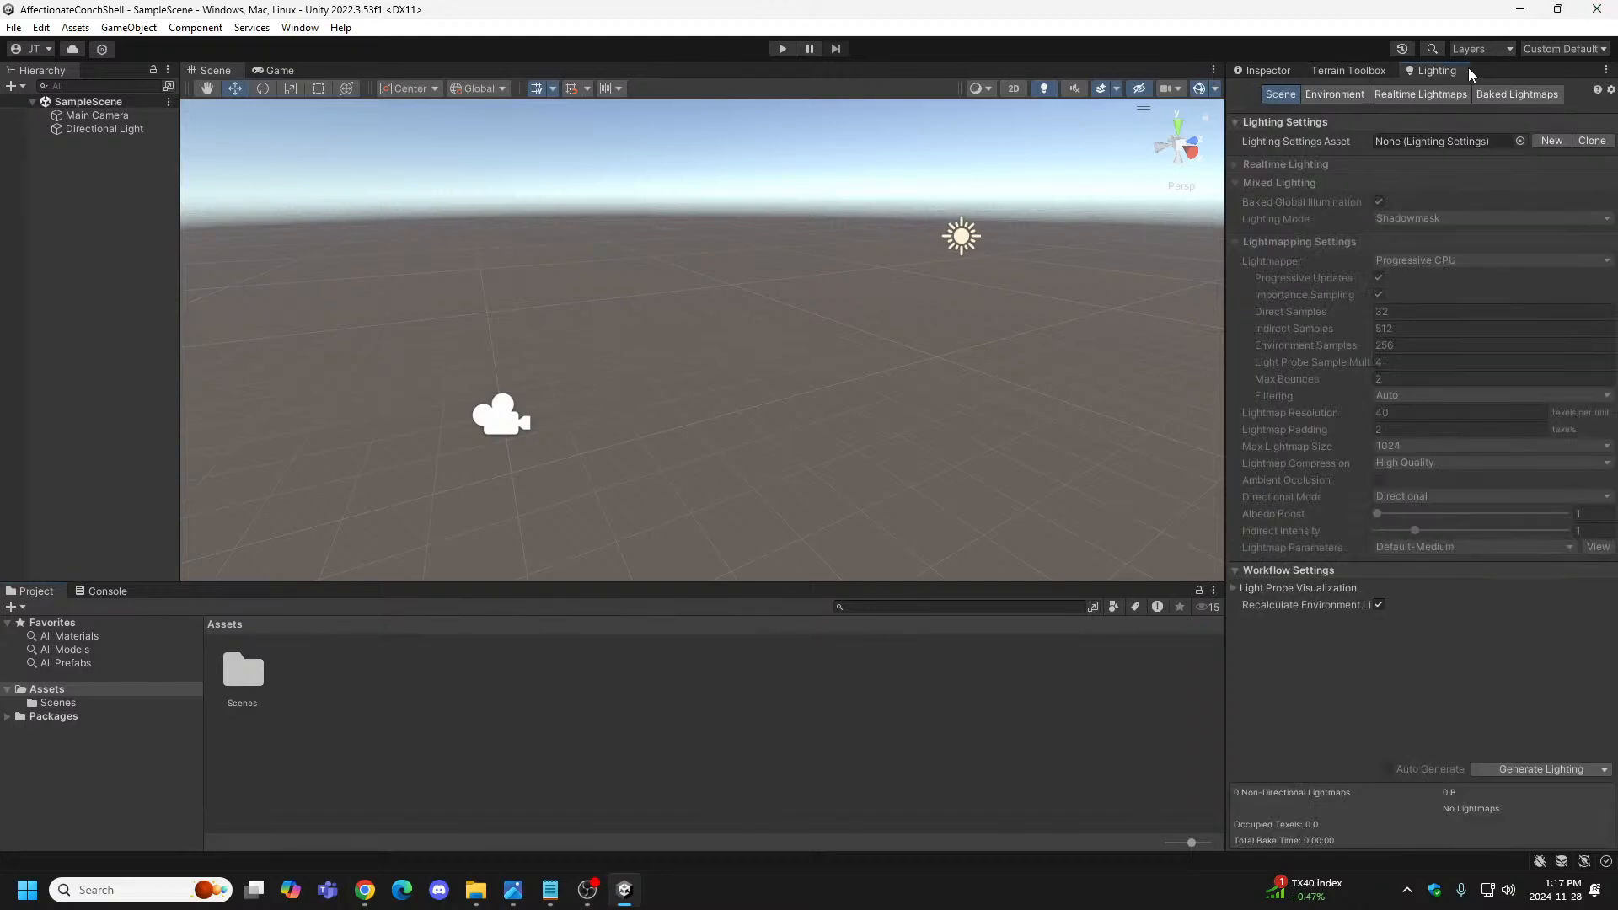
{"action": "left_click", "coordinate": [1274, 72]}
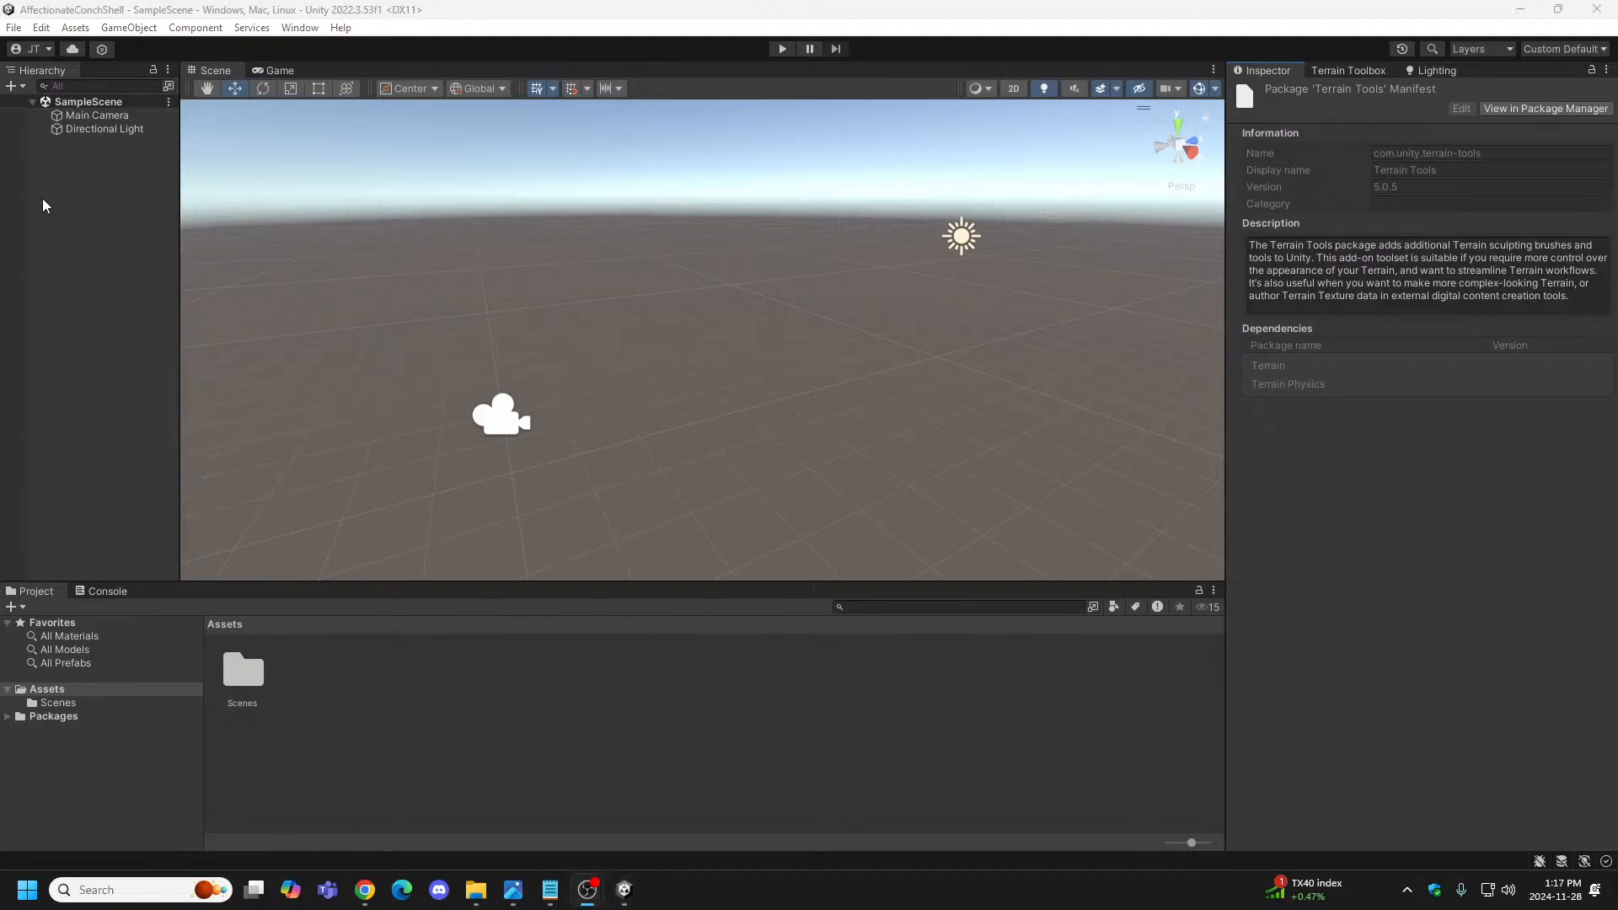
Review the actions available for SampleScene in the Hierarchy and dismiss them.
{"action": "left_click", "coordinate": [88, 101]}
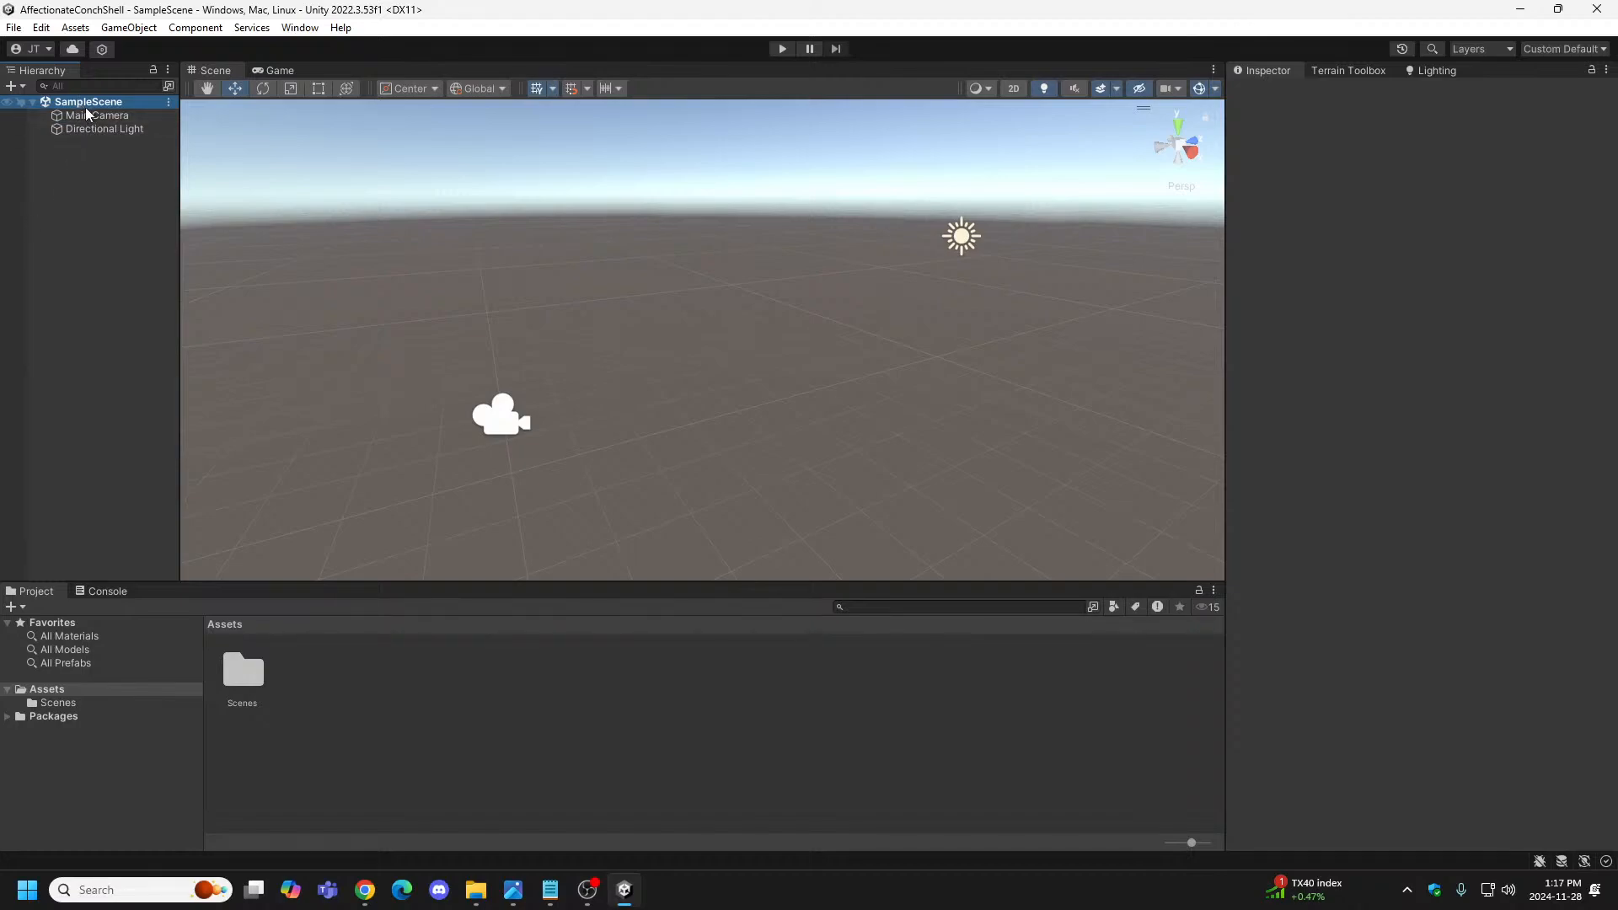
{"action": "right_click", "coordinate": [90, 107]}
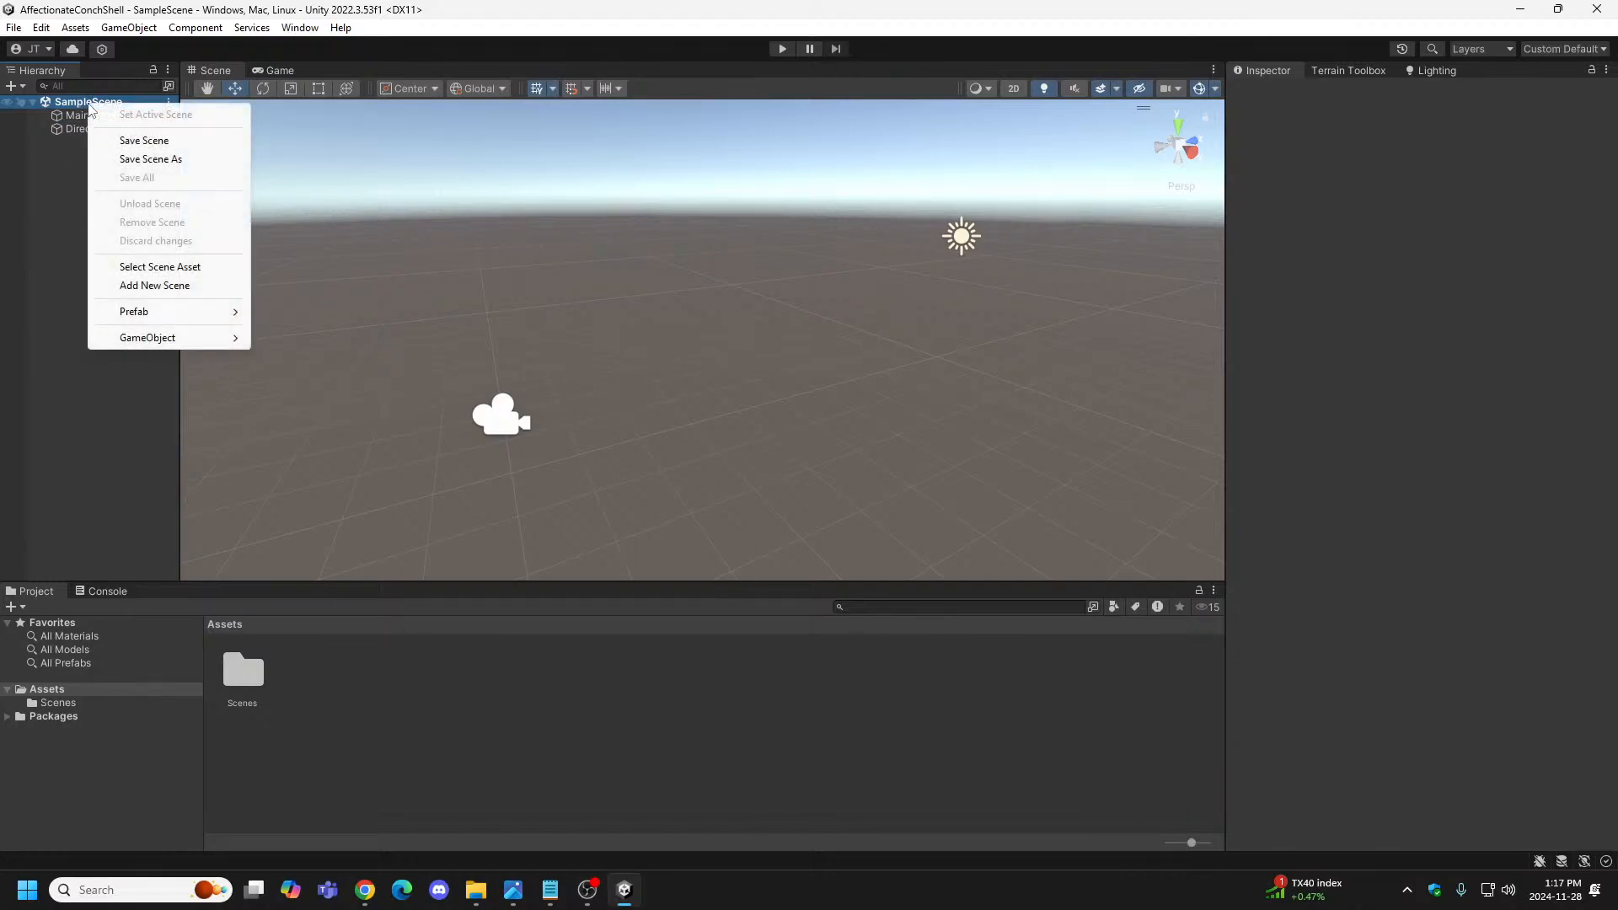
{"action": "left_click", "coordinate": [116, 521]}
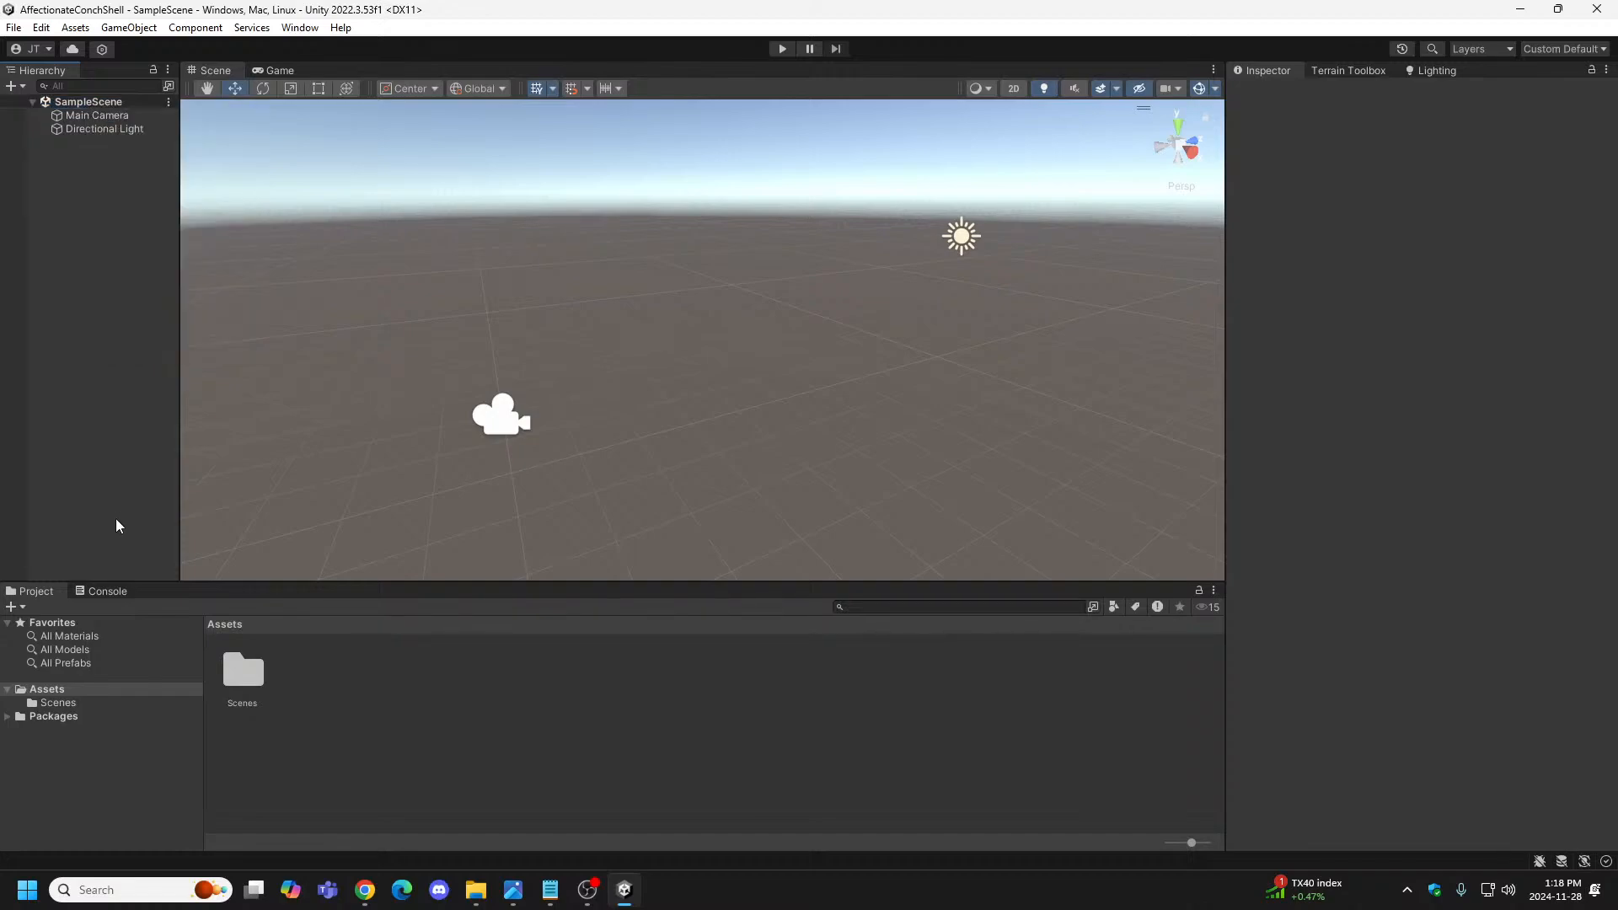
Show the Scenes folder's contents as a compact list and recheck the actions available for the open scene.
{"action": "left_click", "coordinate": [58, 704]}
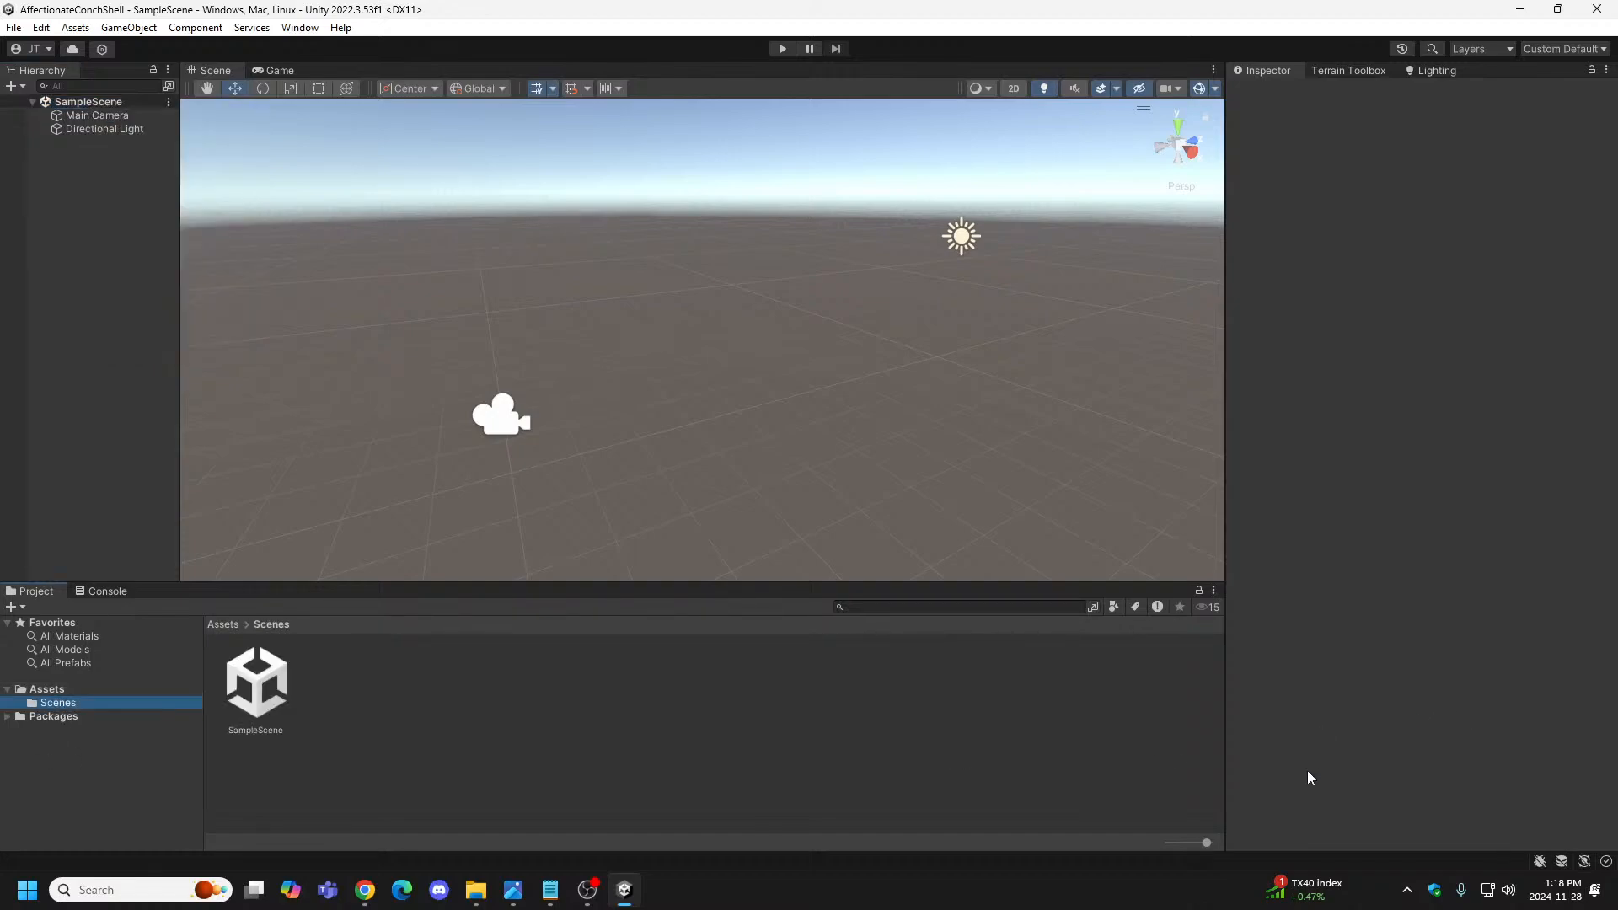
{"action": "left_click_drag", "start_coordinate": [1207, 842], "coordinate": [950, 838]}
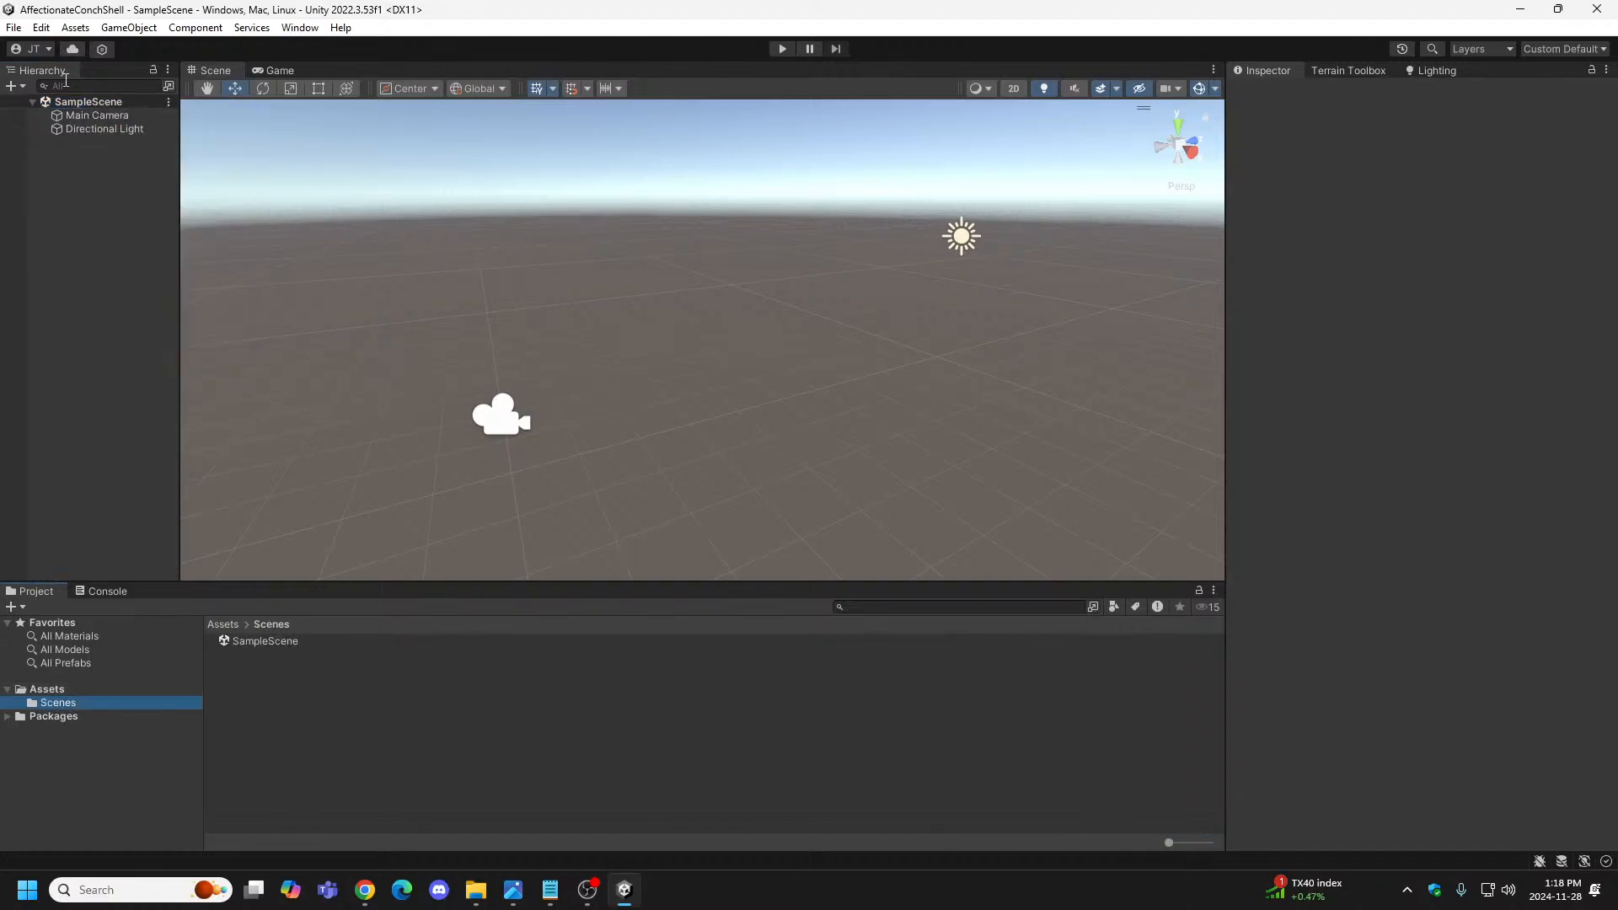
{"action": "left_click", "coordinate": [84, 103]}
{"action": "right_click", "coordinate": [85, 102]}
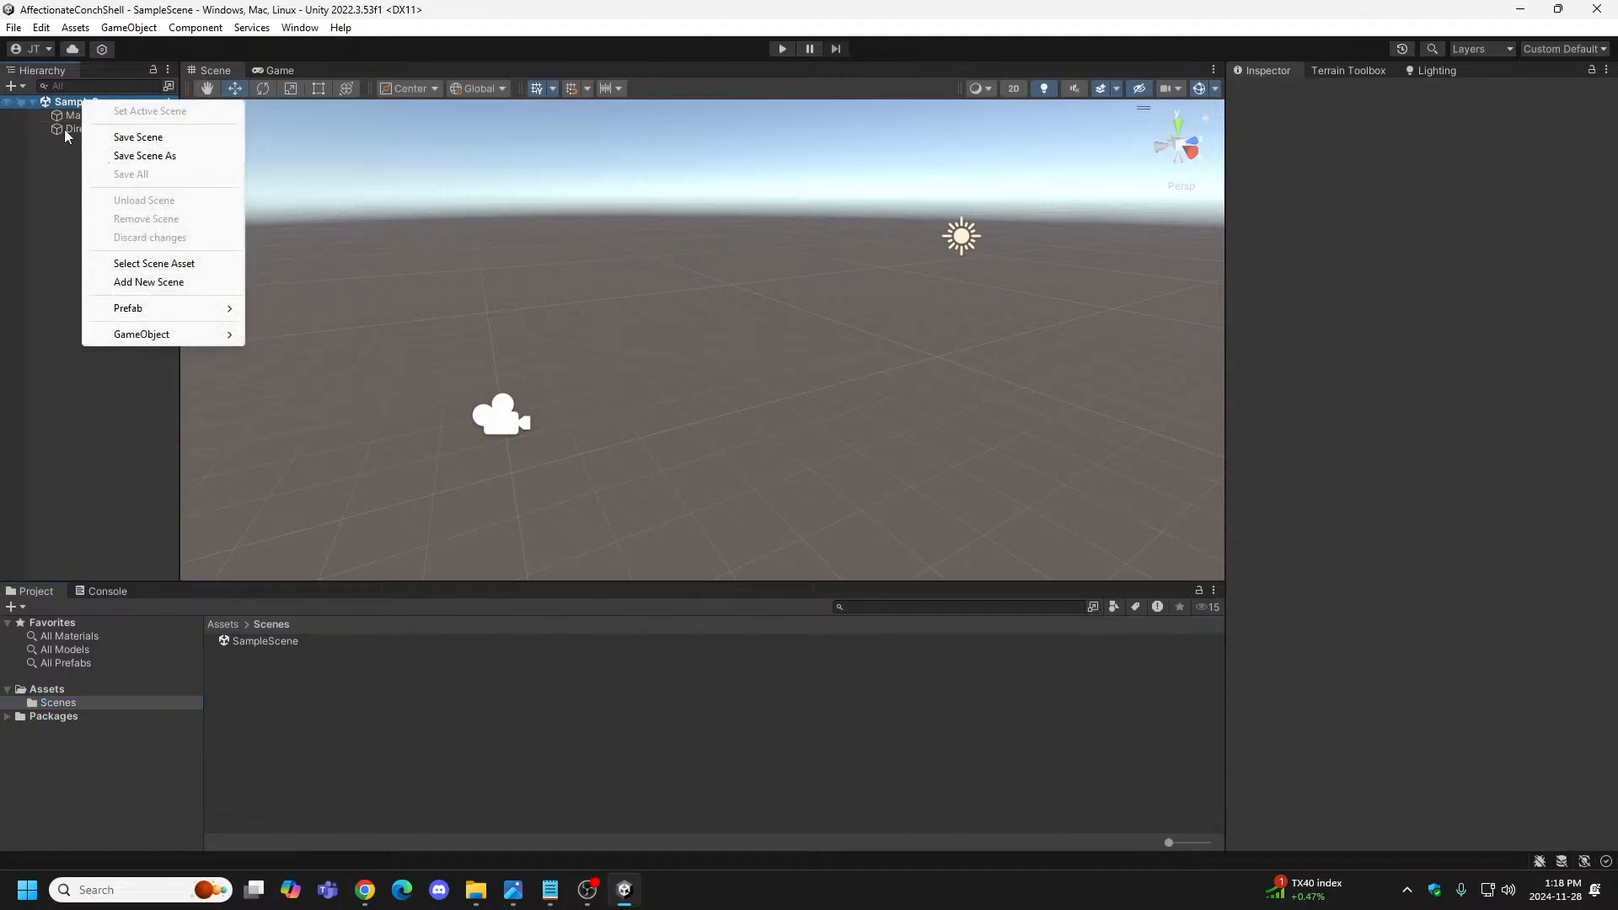
{"action": "left_click", "coordinate": [64, 105]}
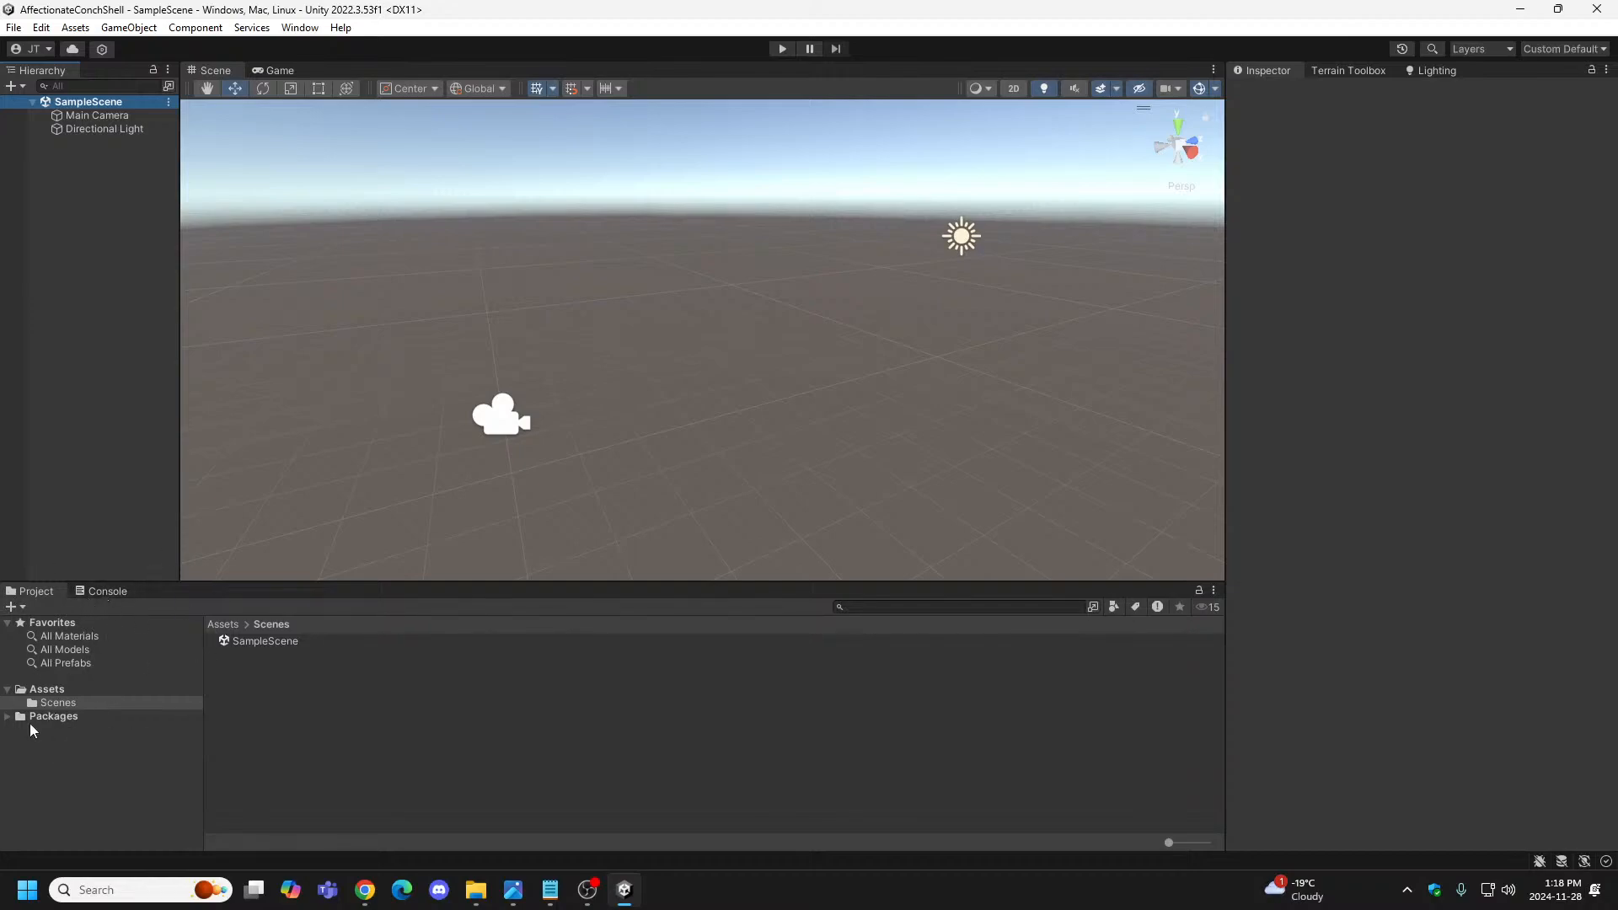
Bring up the Project code folder in File Explorer and move its window away from the Unity editor.
{"action": "left_click", "coordinate": [476, 889]}
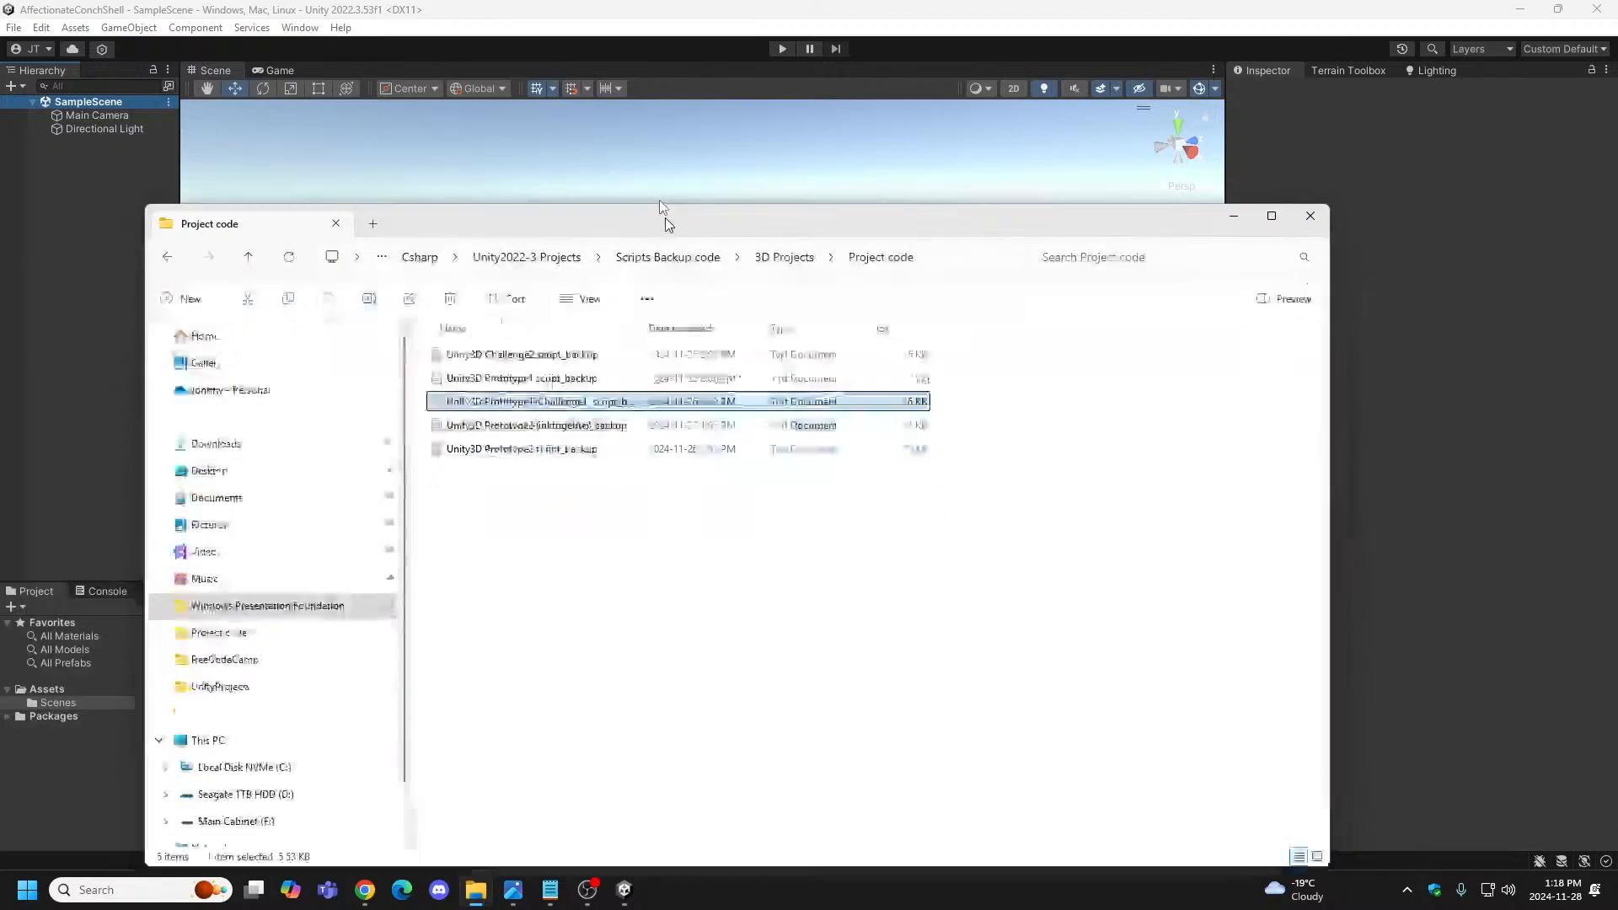
{"action": "left_click_drag", "start_coordinate": [659, 200], "coordinate": [655, 92]}
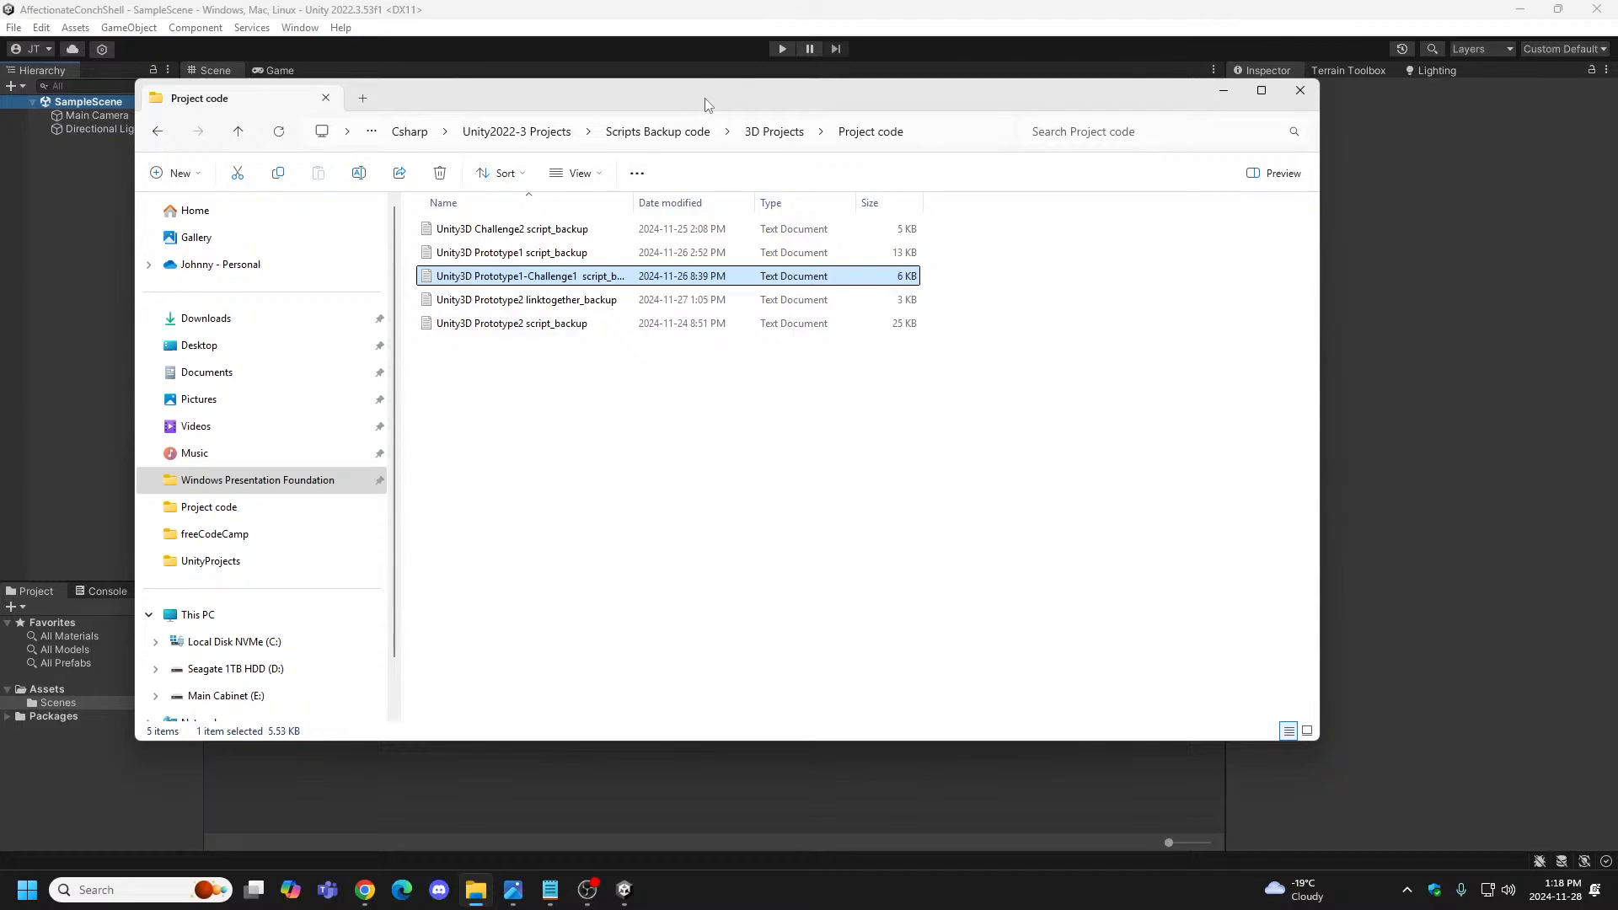
{"action": "left_click_drag", "start_coordinate": [708, 106], "coordinate": [0, 278]}
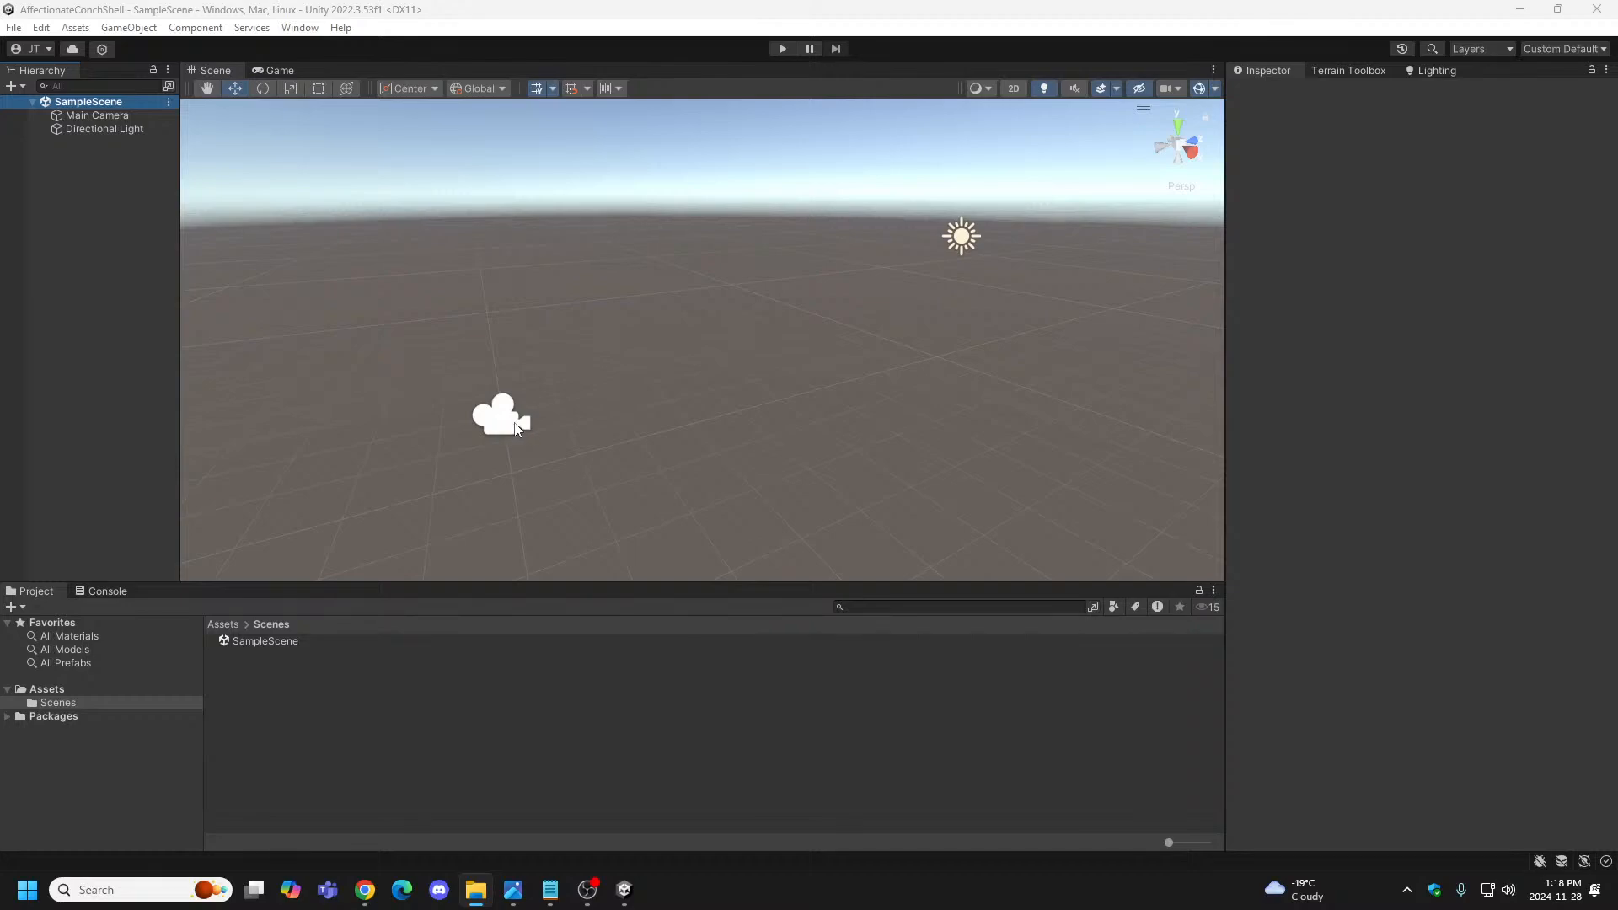
Inspect the component settings of the scene's Main Camera and Directional Light.
{"action": "left_click", "coordinate": [496, 433]}
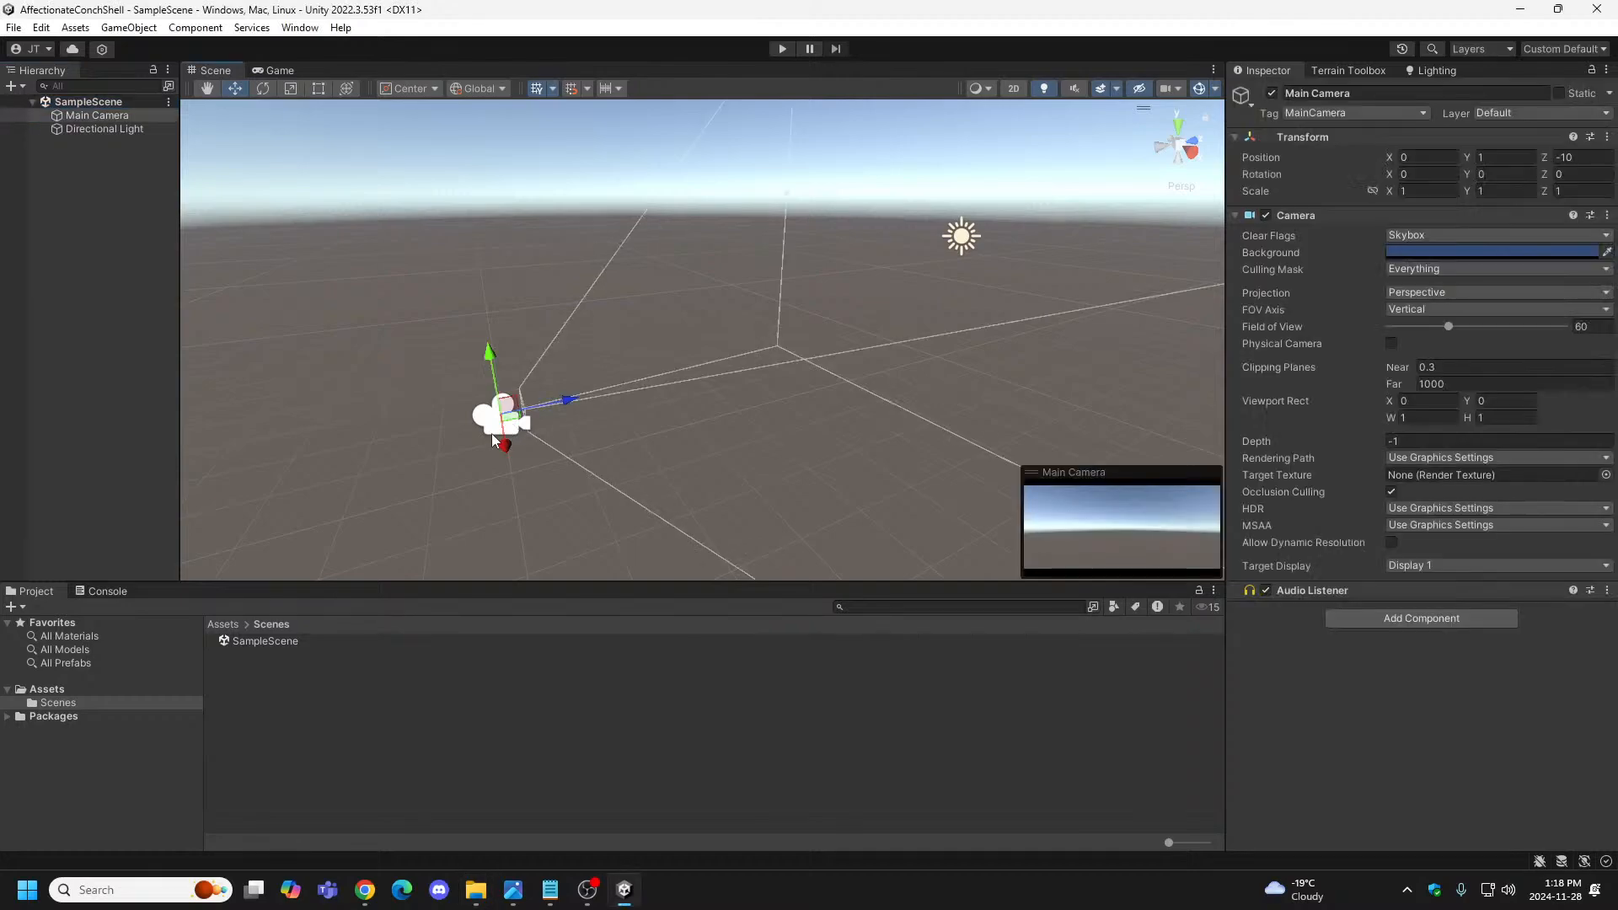
{"action": "left_click", "coordinate": [961, 237]}
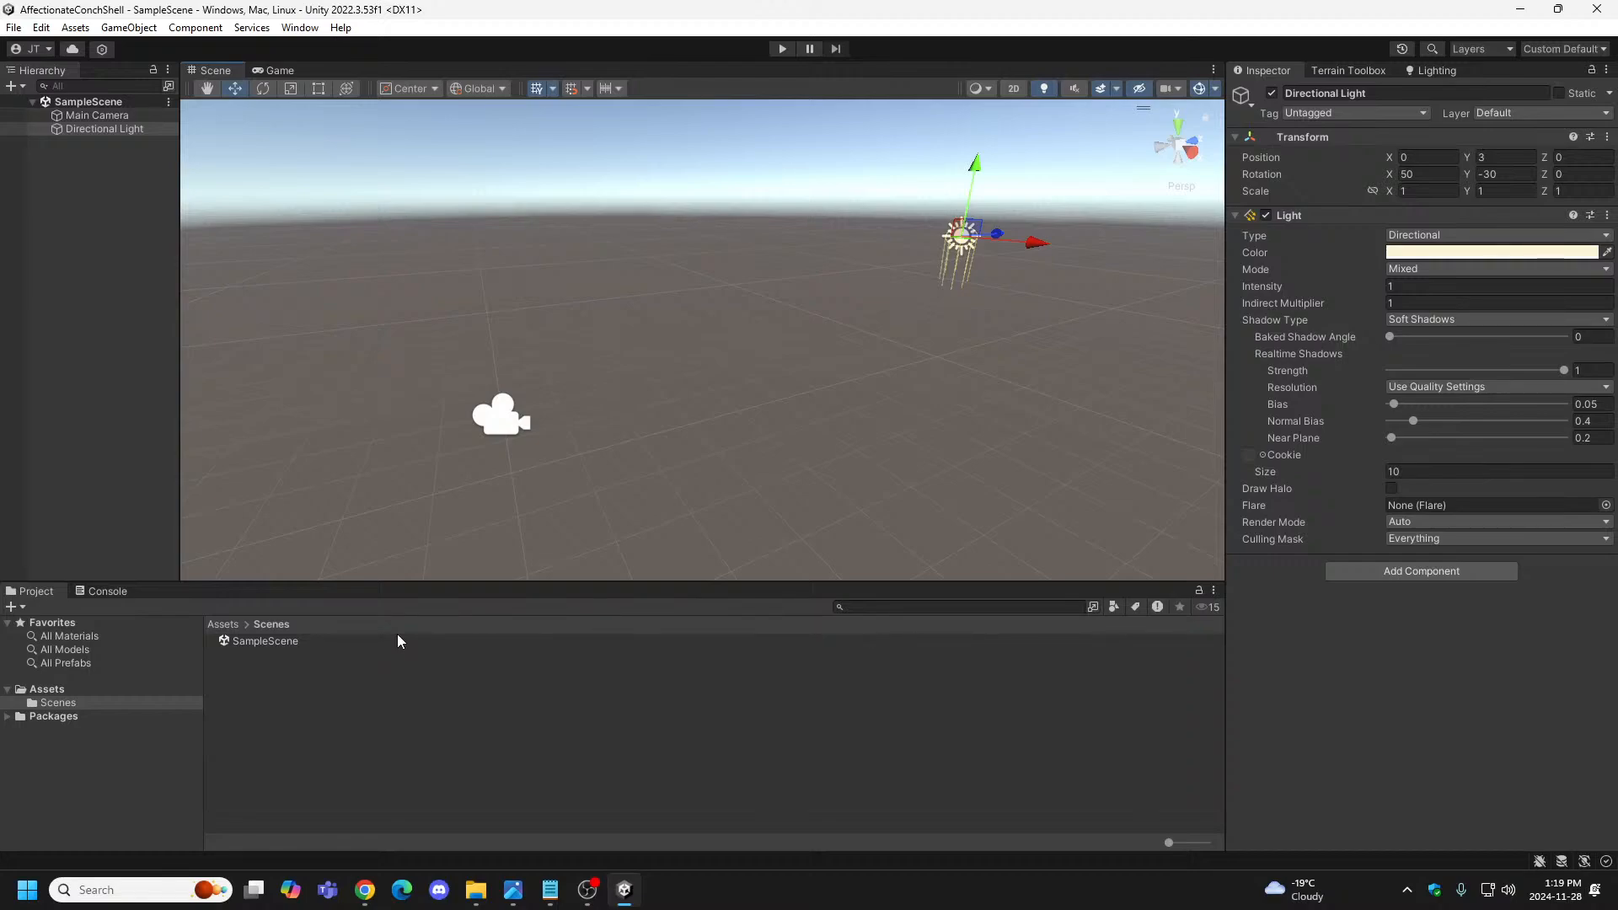
{"action": "key", "text": "alt+Tab"}
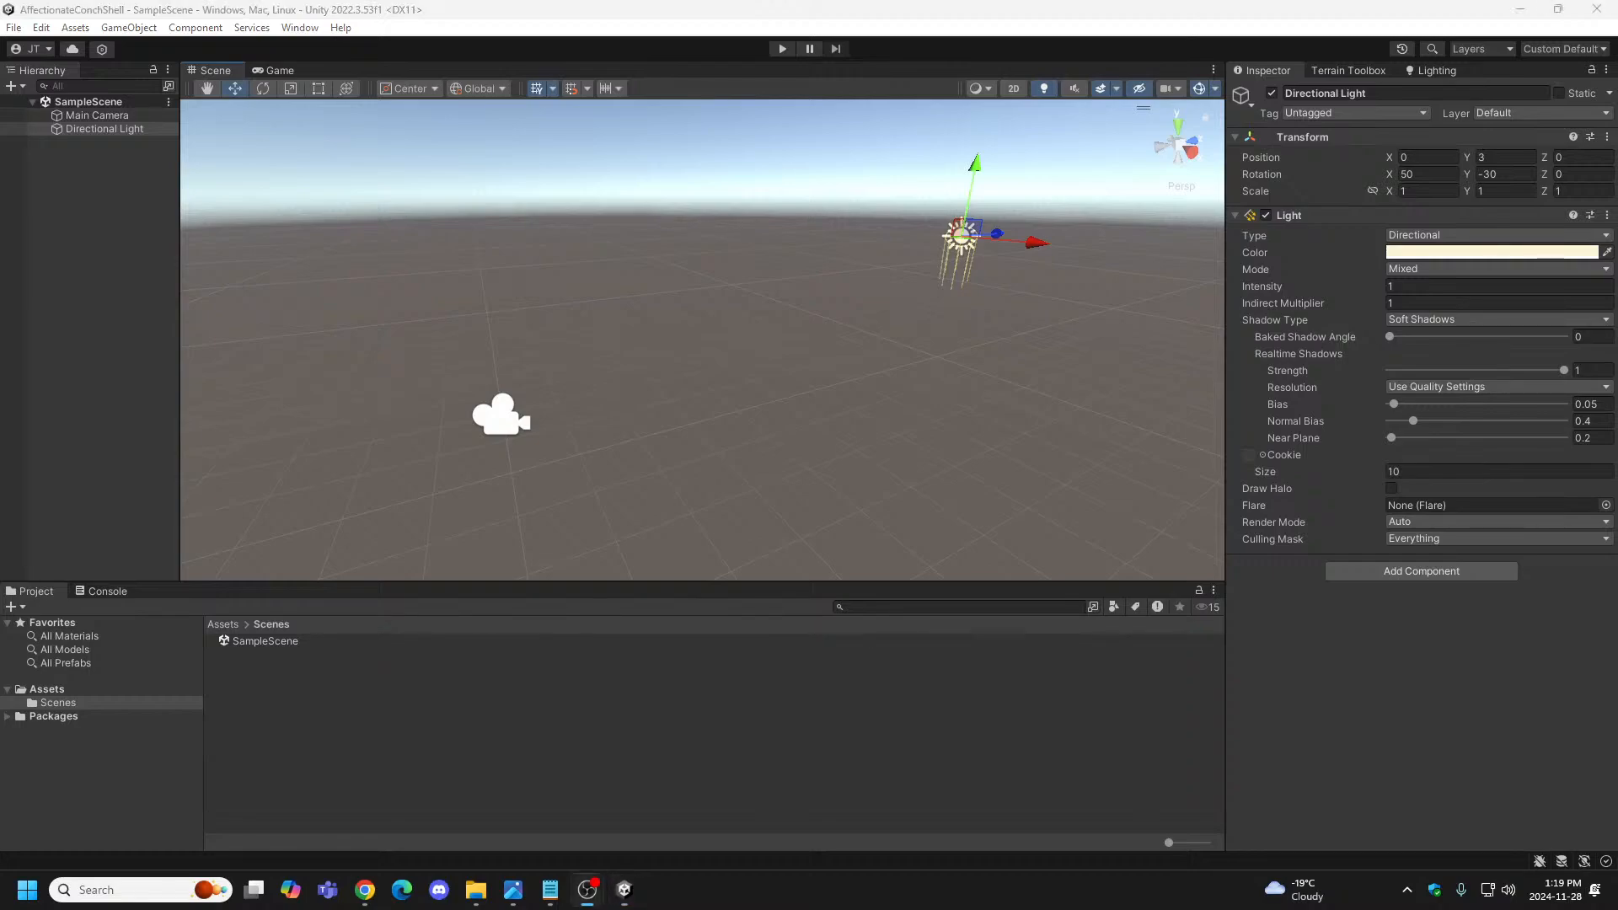
Rename the SampleScene asset in the Scenes folder to EpicFinnScene.
{"action": "left_click", "coordinate": [244, 641]}
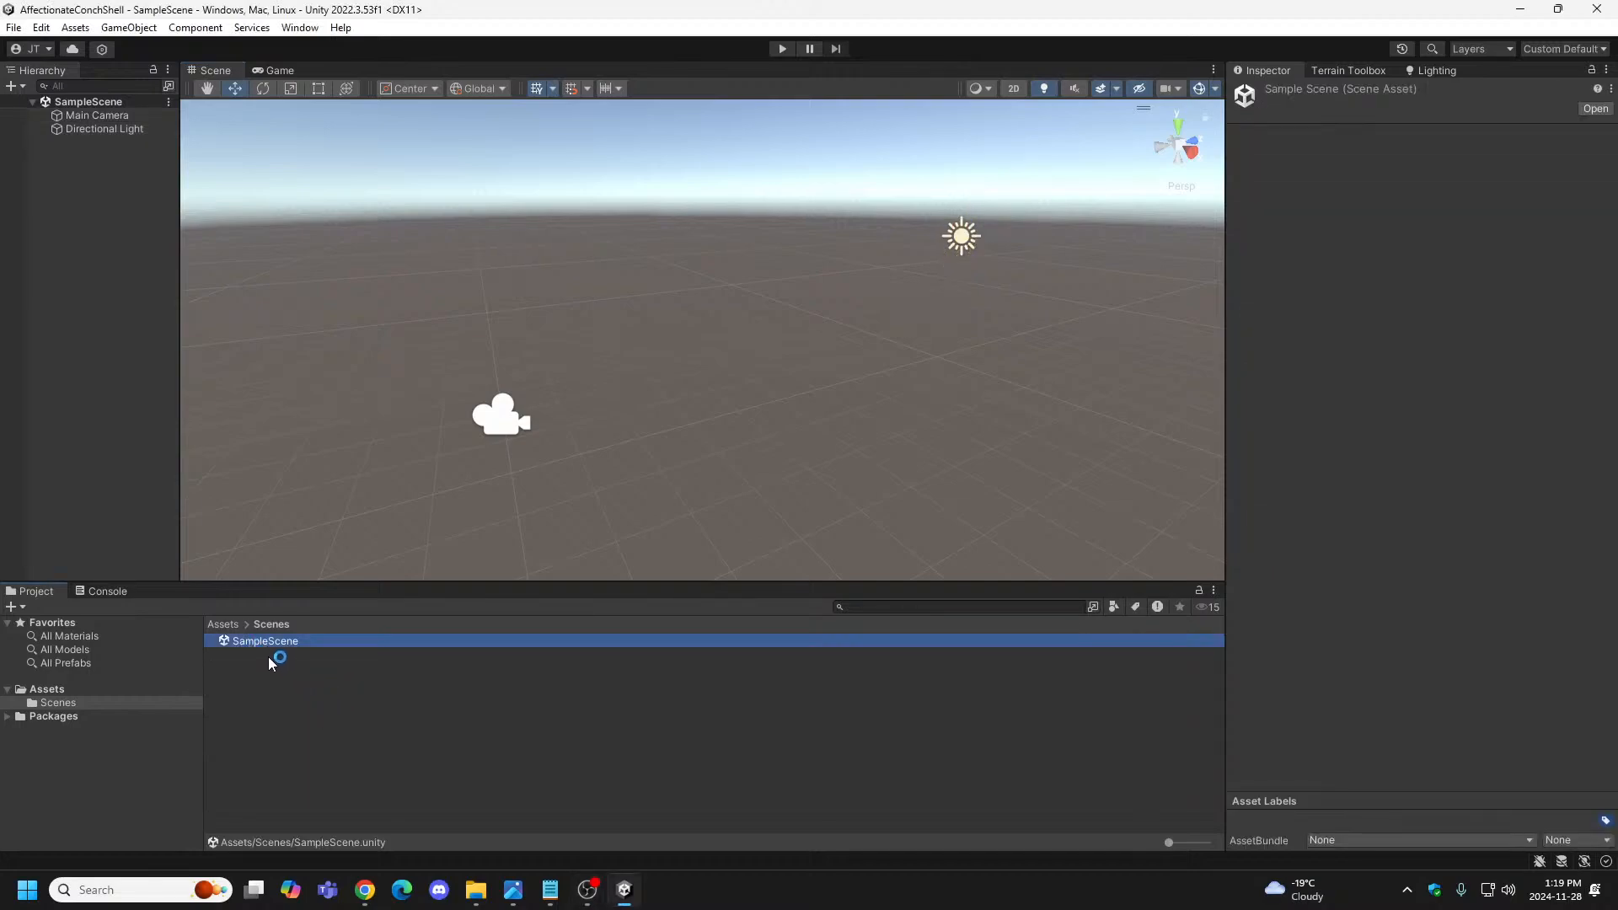
{"action": "left_click", "coordinate": [57, 703]}
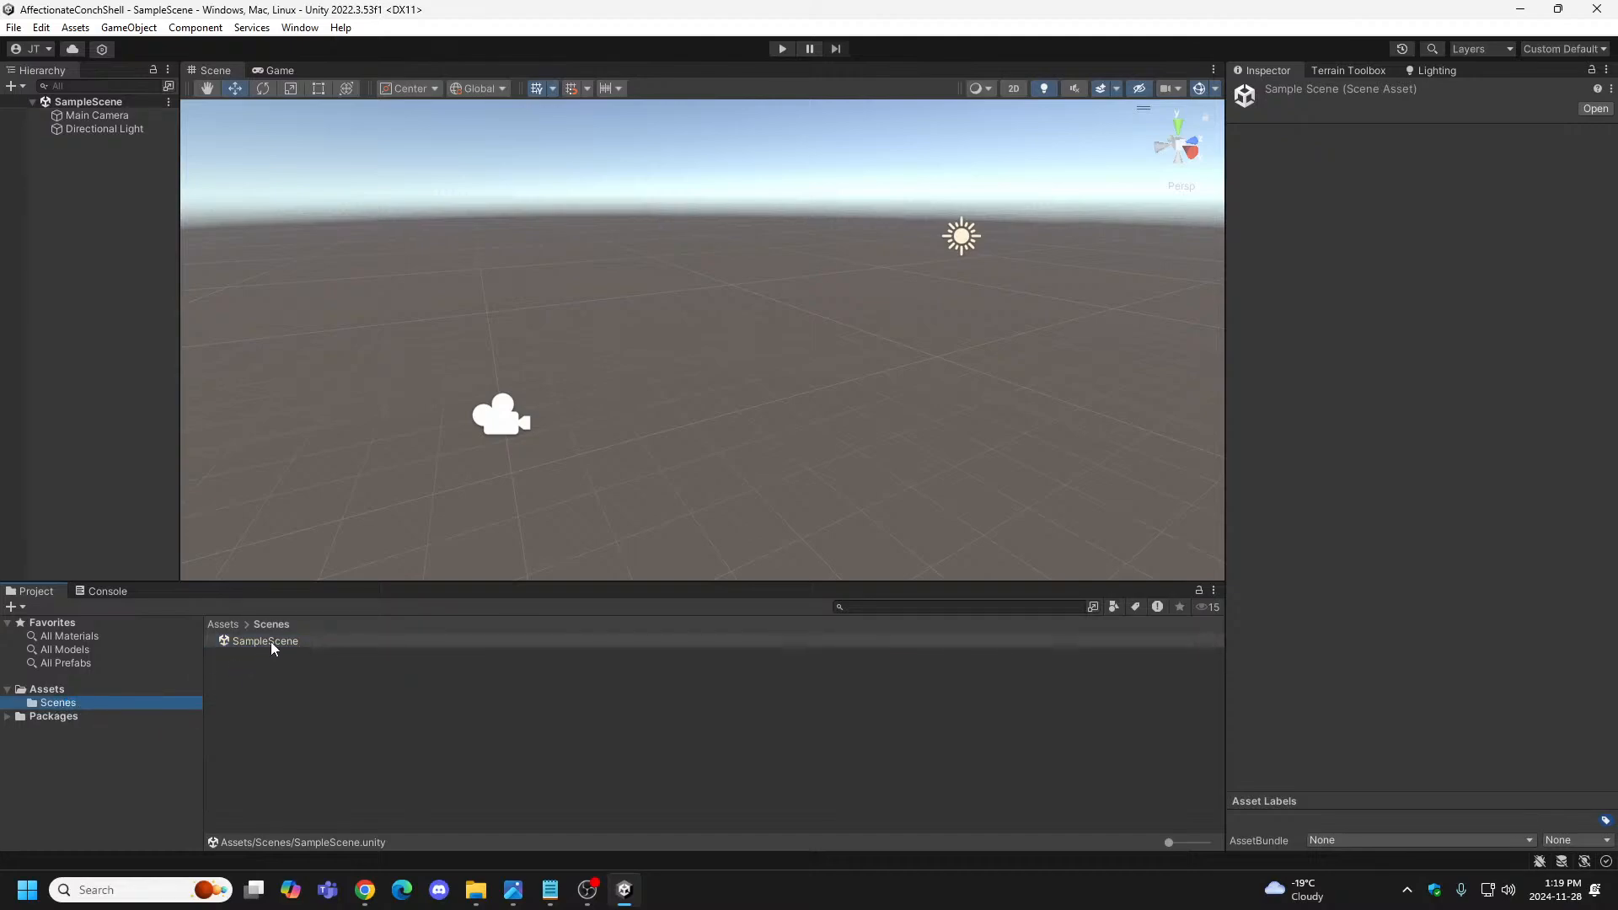
{"action": "right_click", "coordinate": [270, 640]}
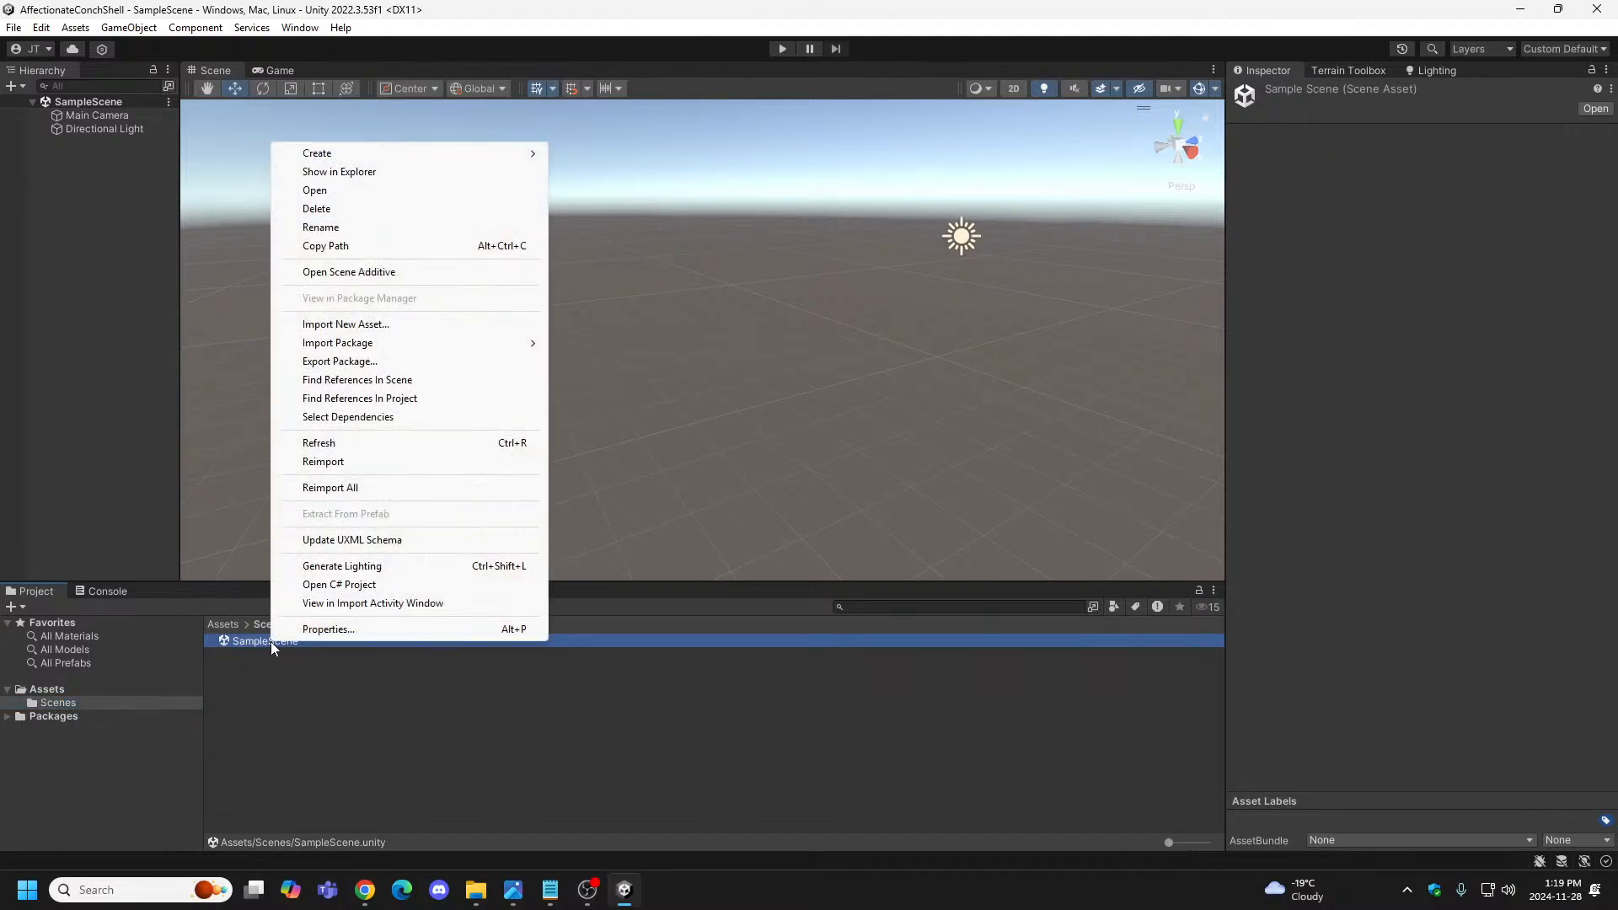
{"action": "left_click", "coordinate": [331, 227]}
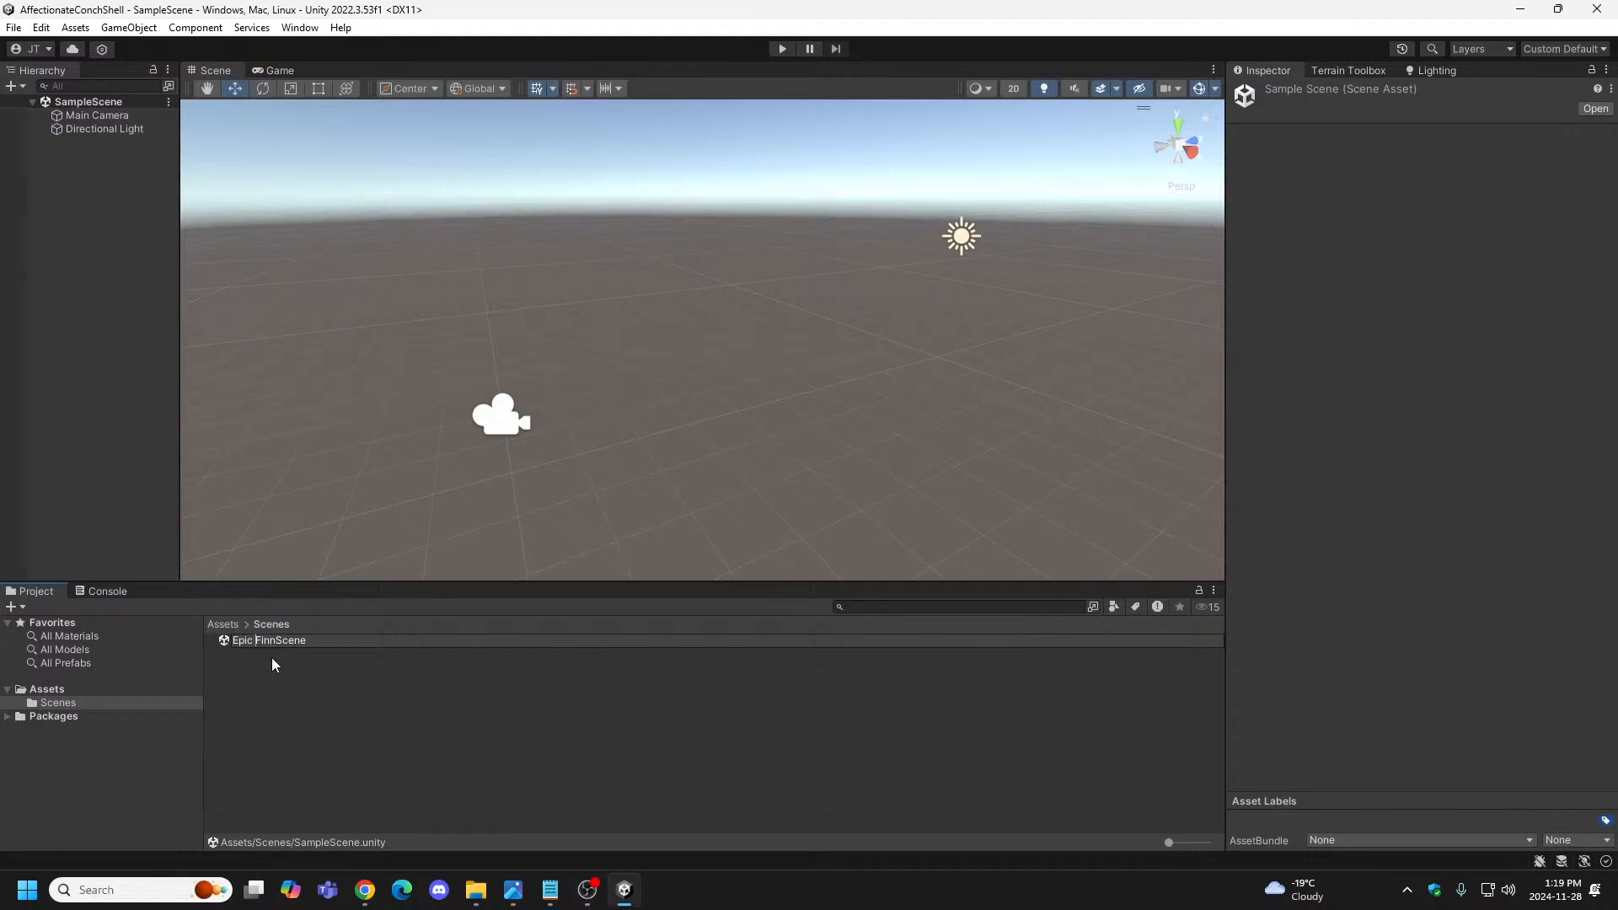
{"action": "key", "text": "Return"}
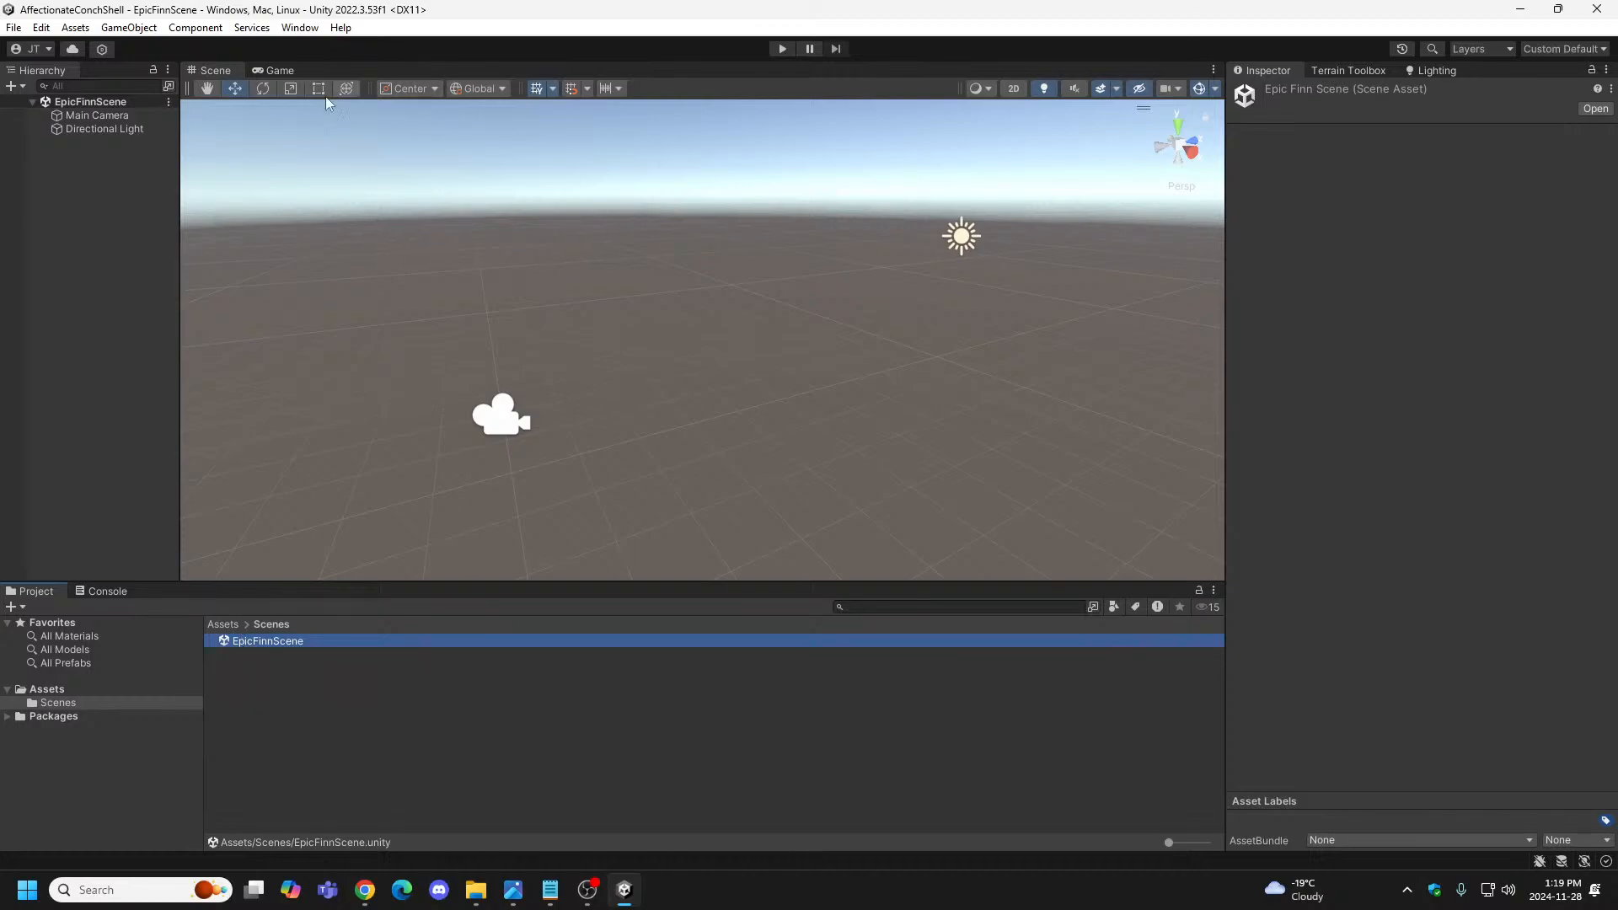
Review the 3D object types the Hierarchy can create and the import options for the Scenes folder, leaving both unused.
{"action": "right_click", "coordinate": [69, 315]}
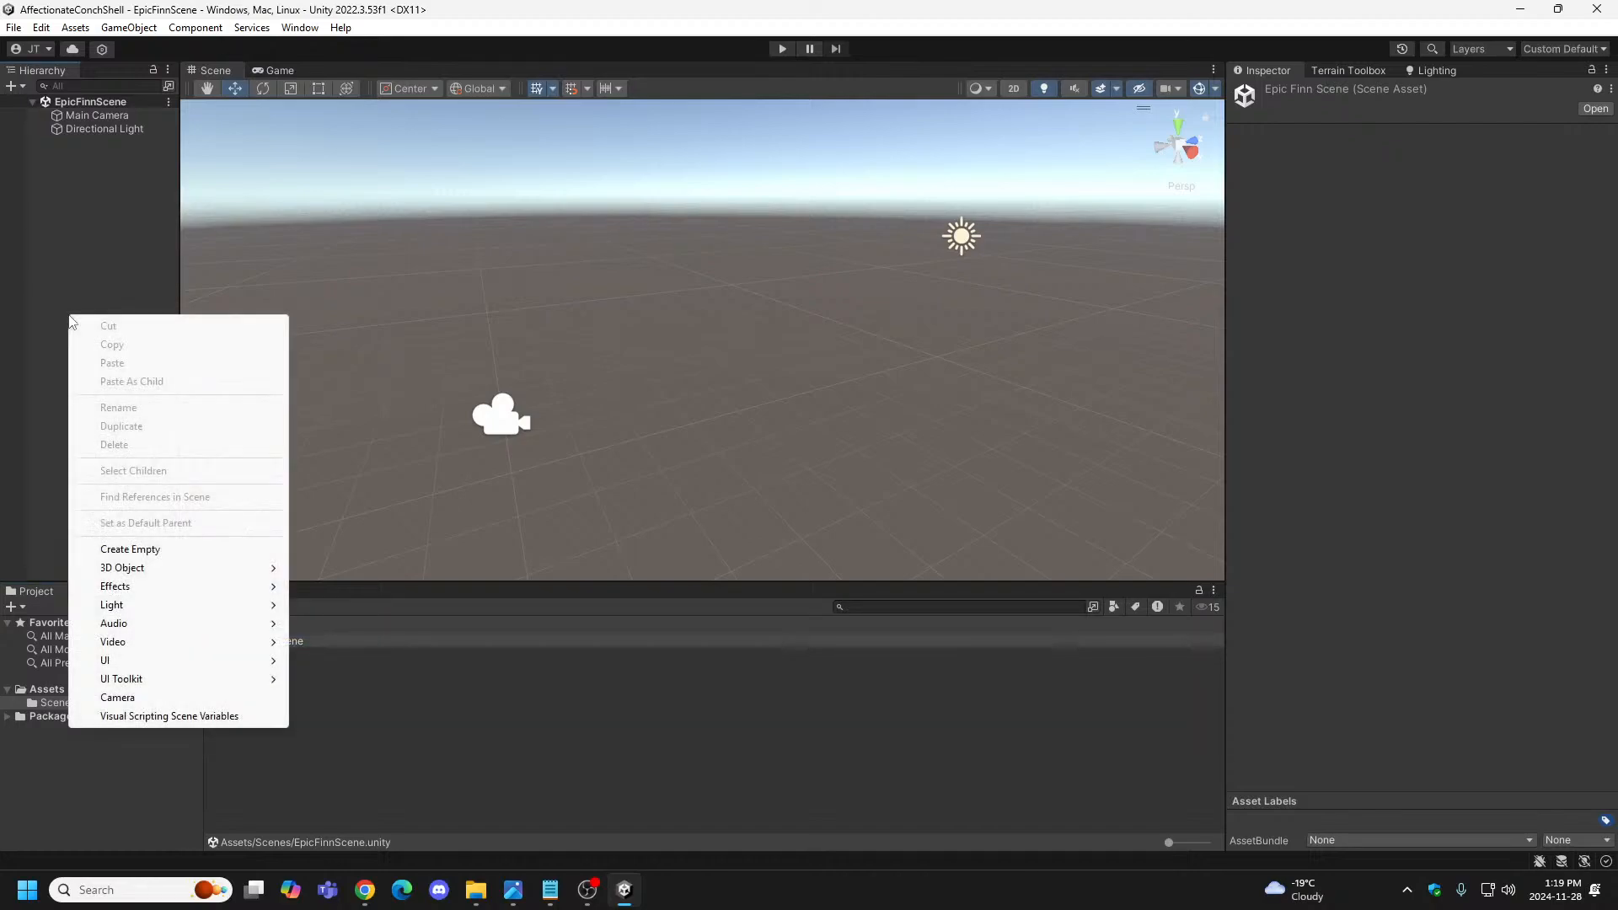
{"action": "mouse_move", "coordinate": [126, 569]}
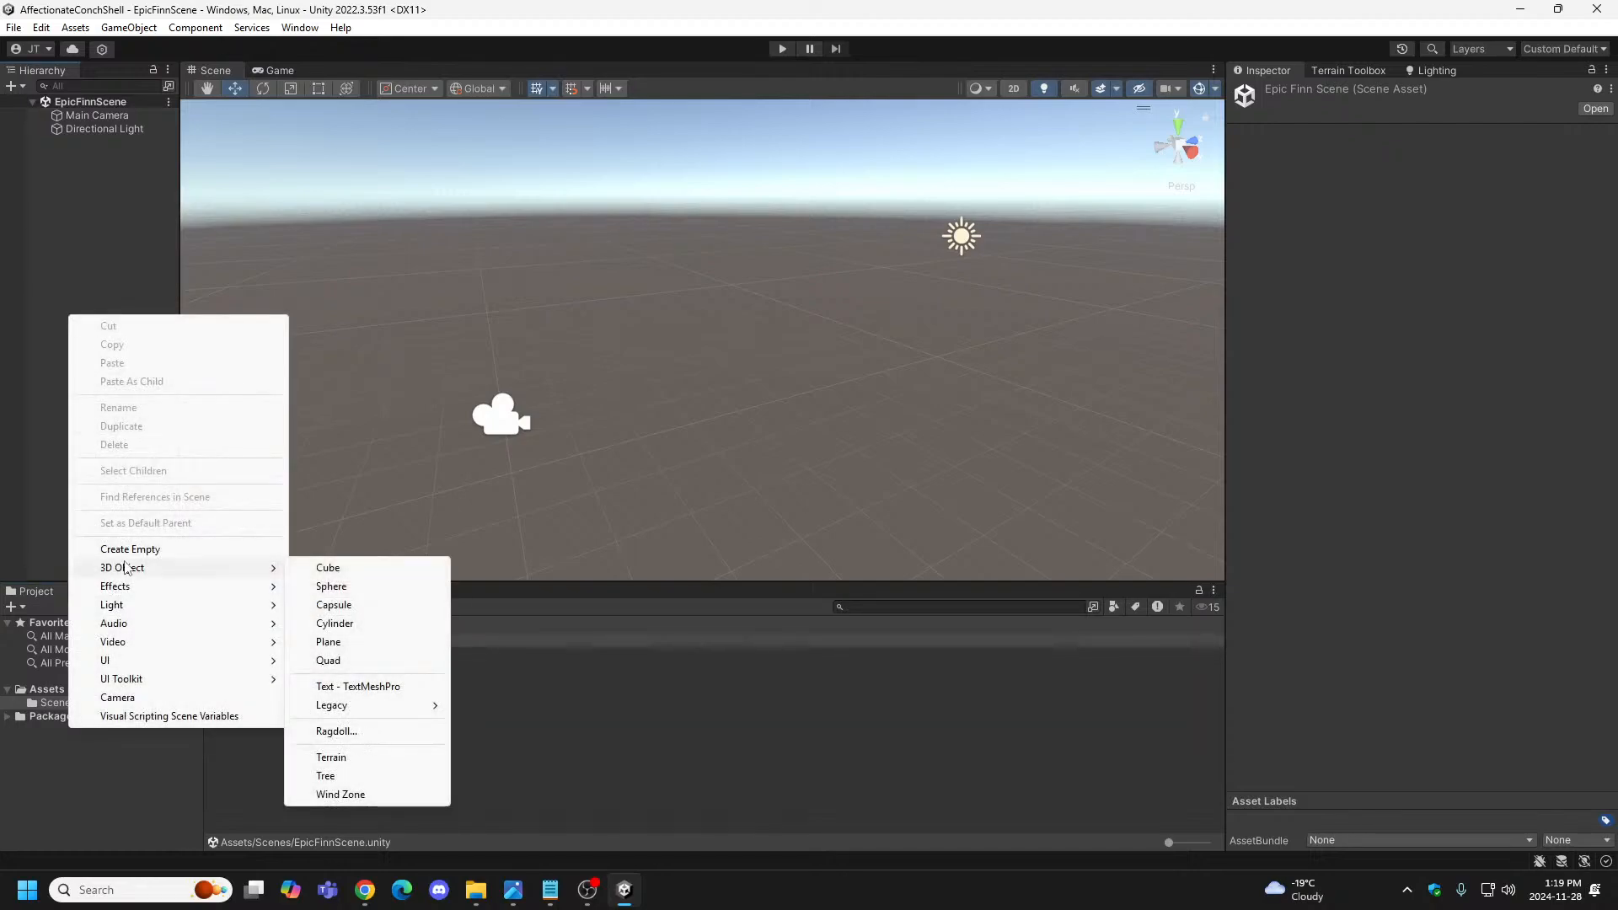
{"action": "left_click", "coordinate": [89, 750]}
{"action": "right_click", "coordinate": [329, 695]}
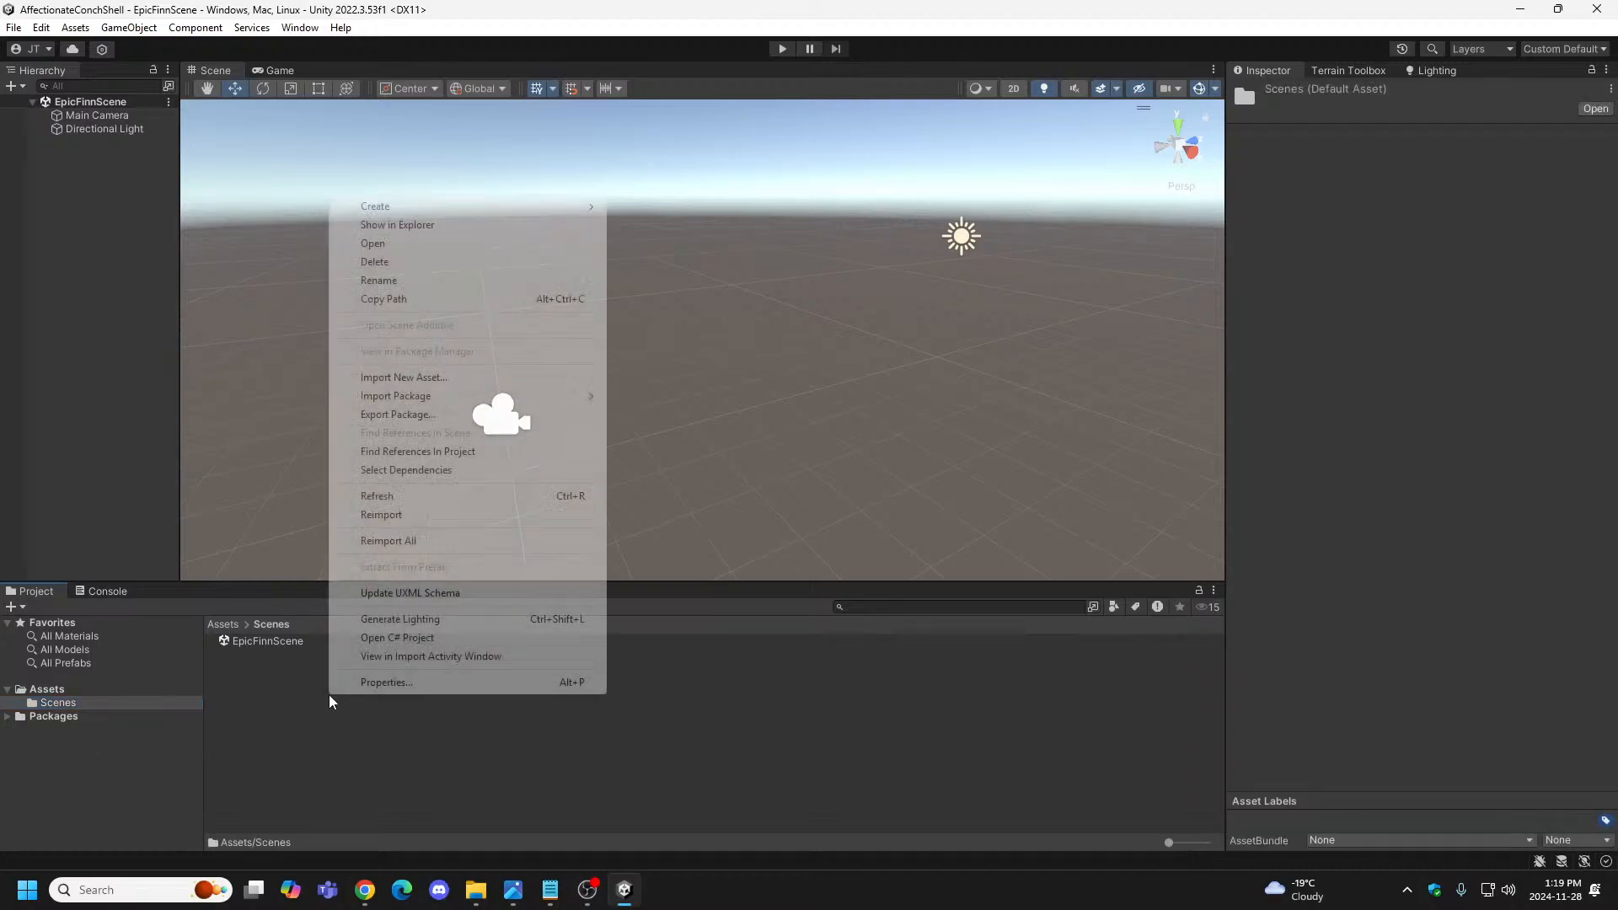
{"action": "mouse_move", "coordinate": [404, 396]}
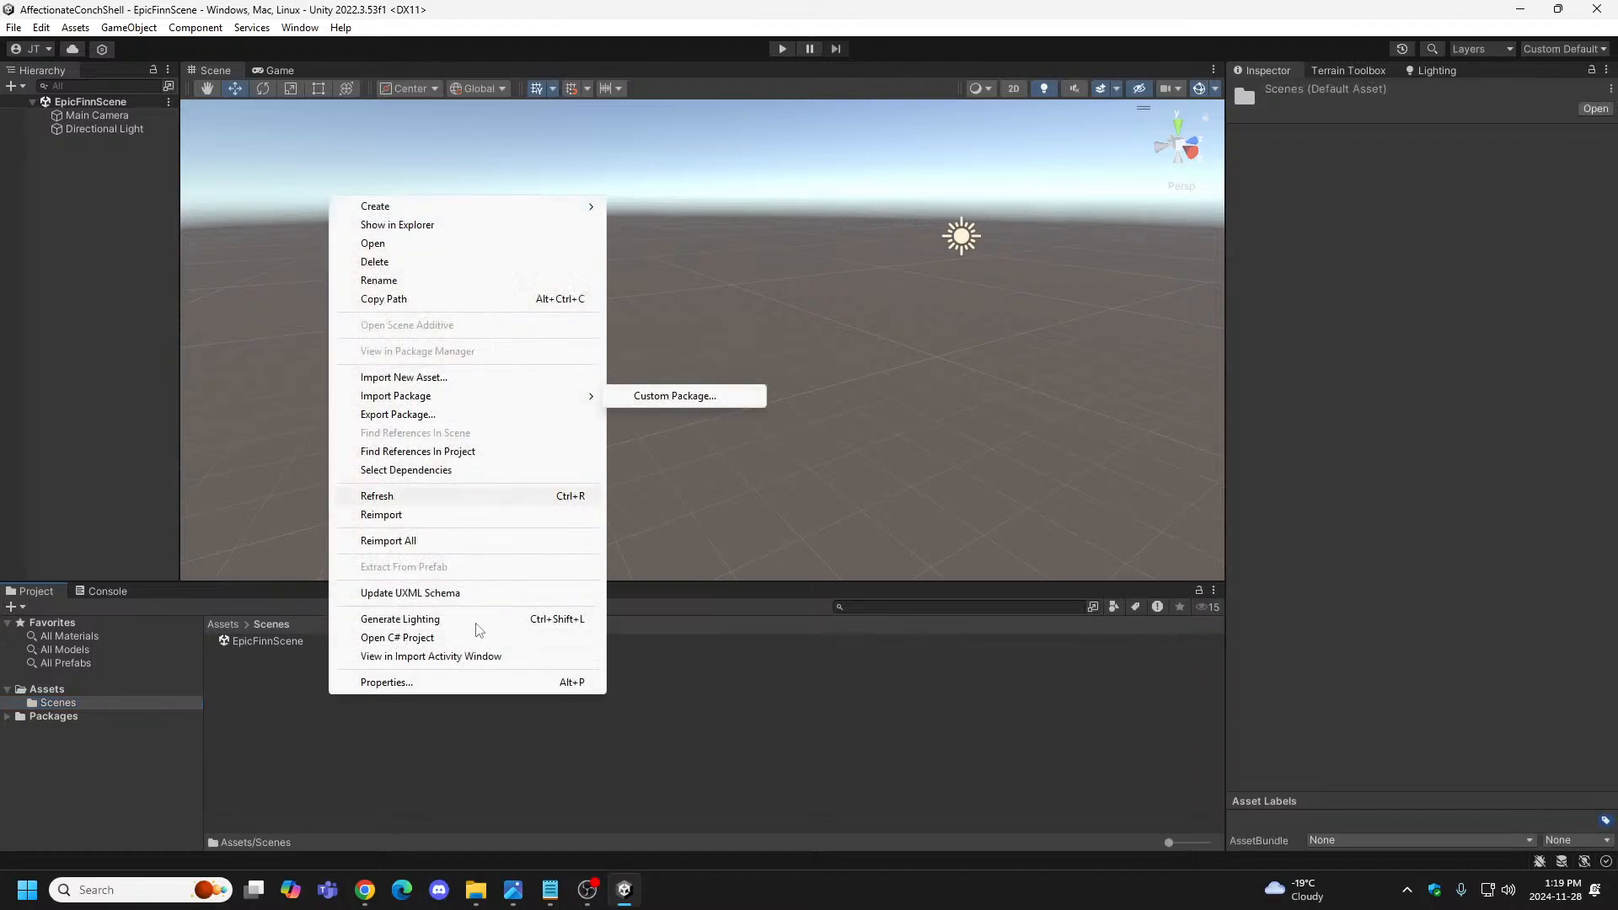
{"action": "left_click", "coordinate": [255, 654]}
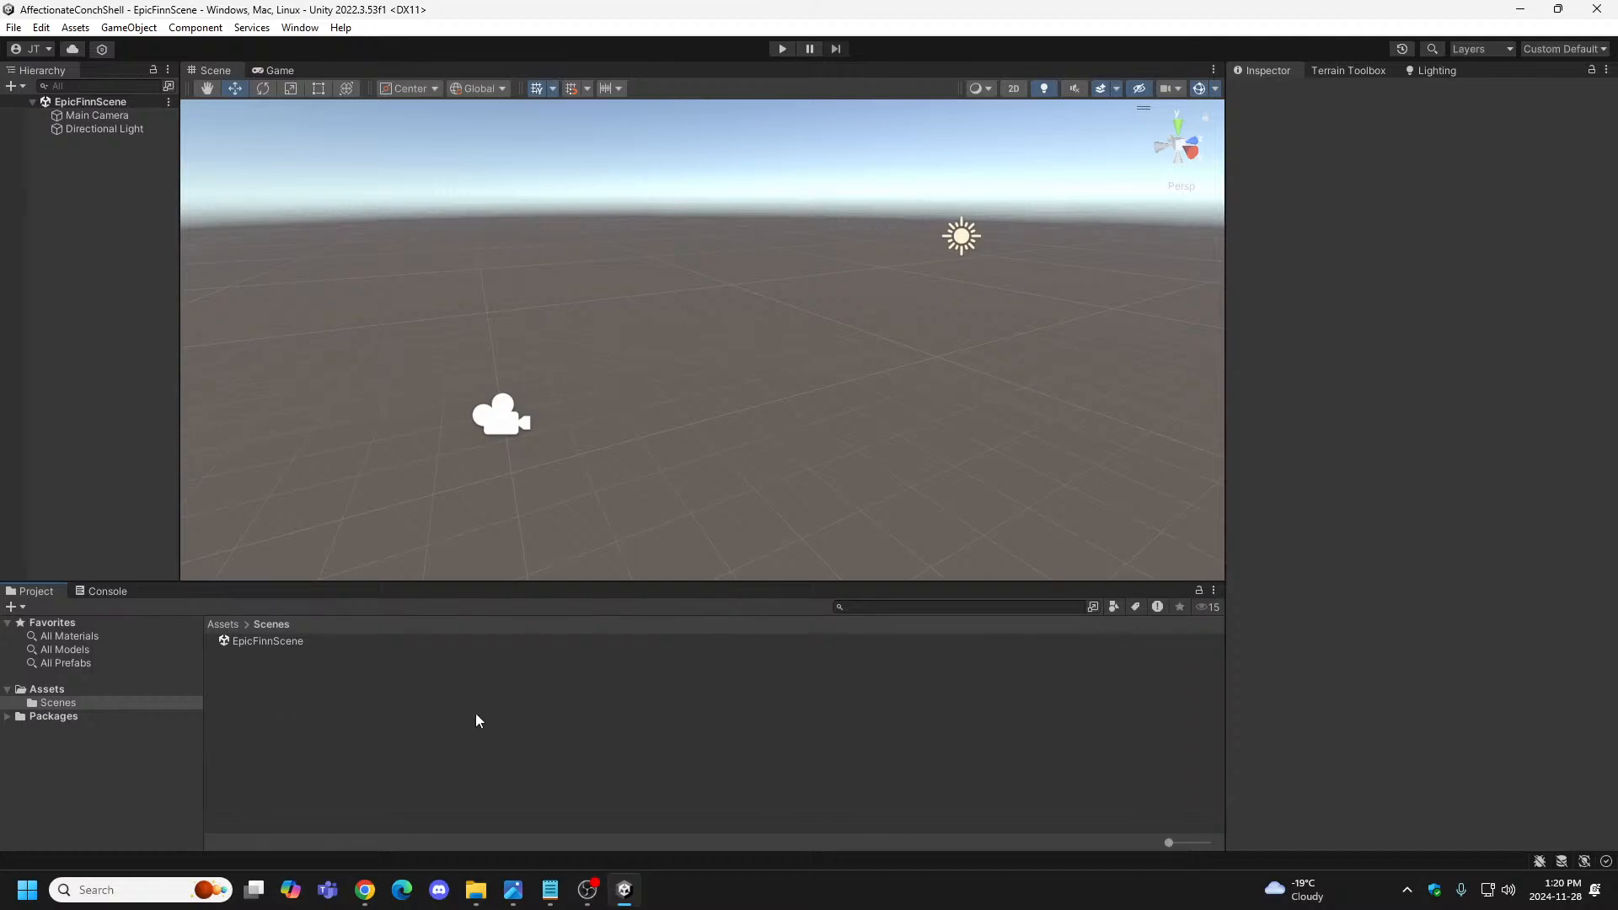
Check the new-terrain settings in the Terrain Toolbox and return to the Inspector.
{"action": "left_click", "coordinate": [1353, 73]}
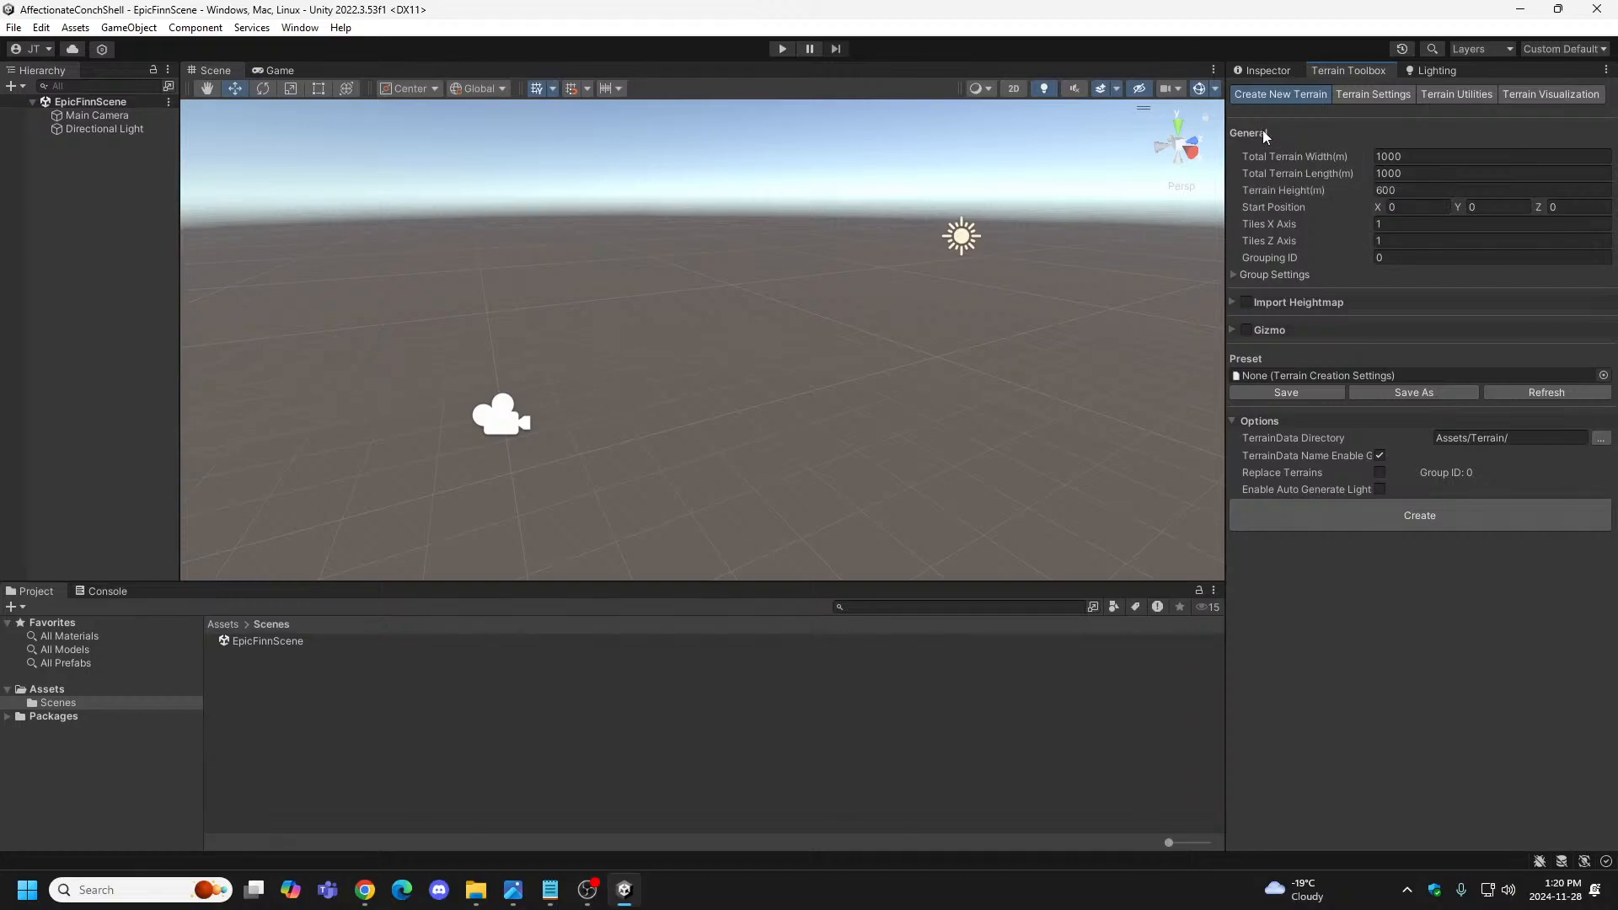
{"action": "left_click", "coordinate": [1272, 72]}
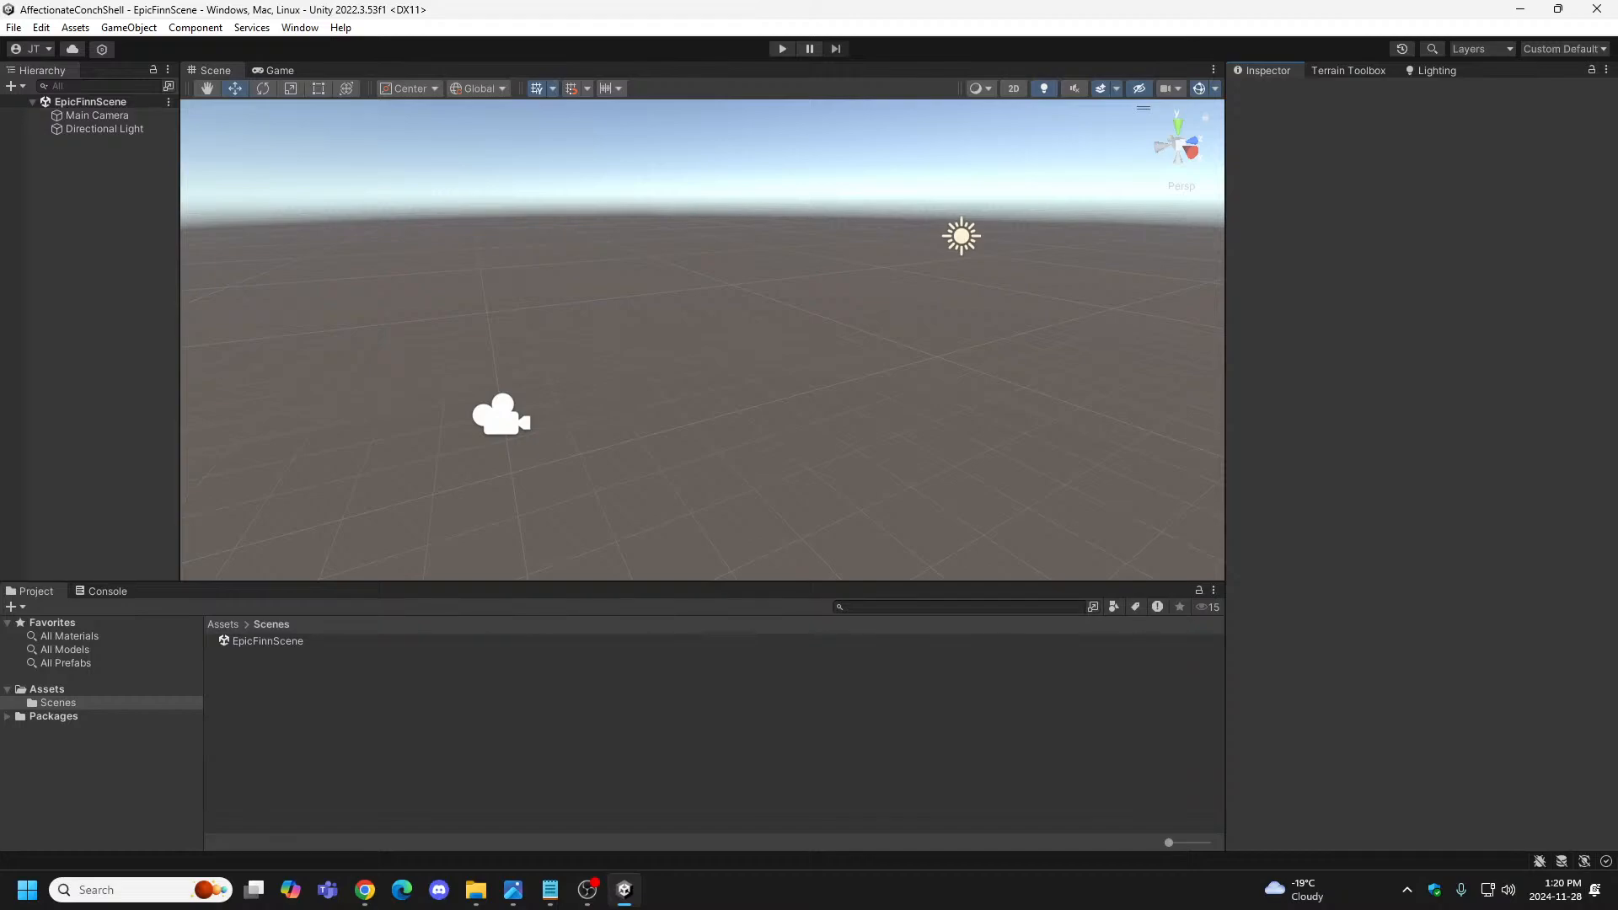
Switch to Chrome, bring its Mixamo window onto the main screen, and view the site's home page.
{"action": "key", "text": "alt+Tab"}
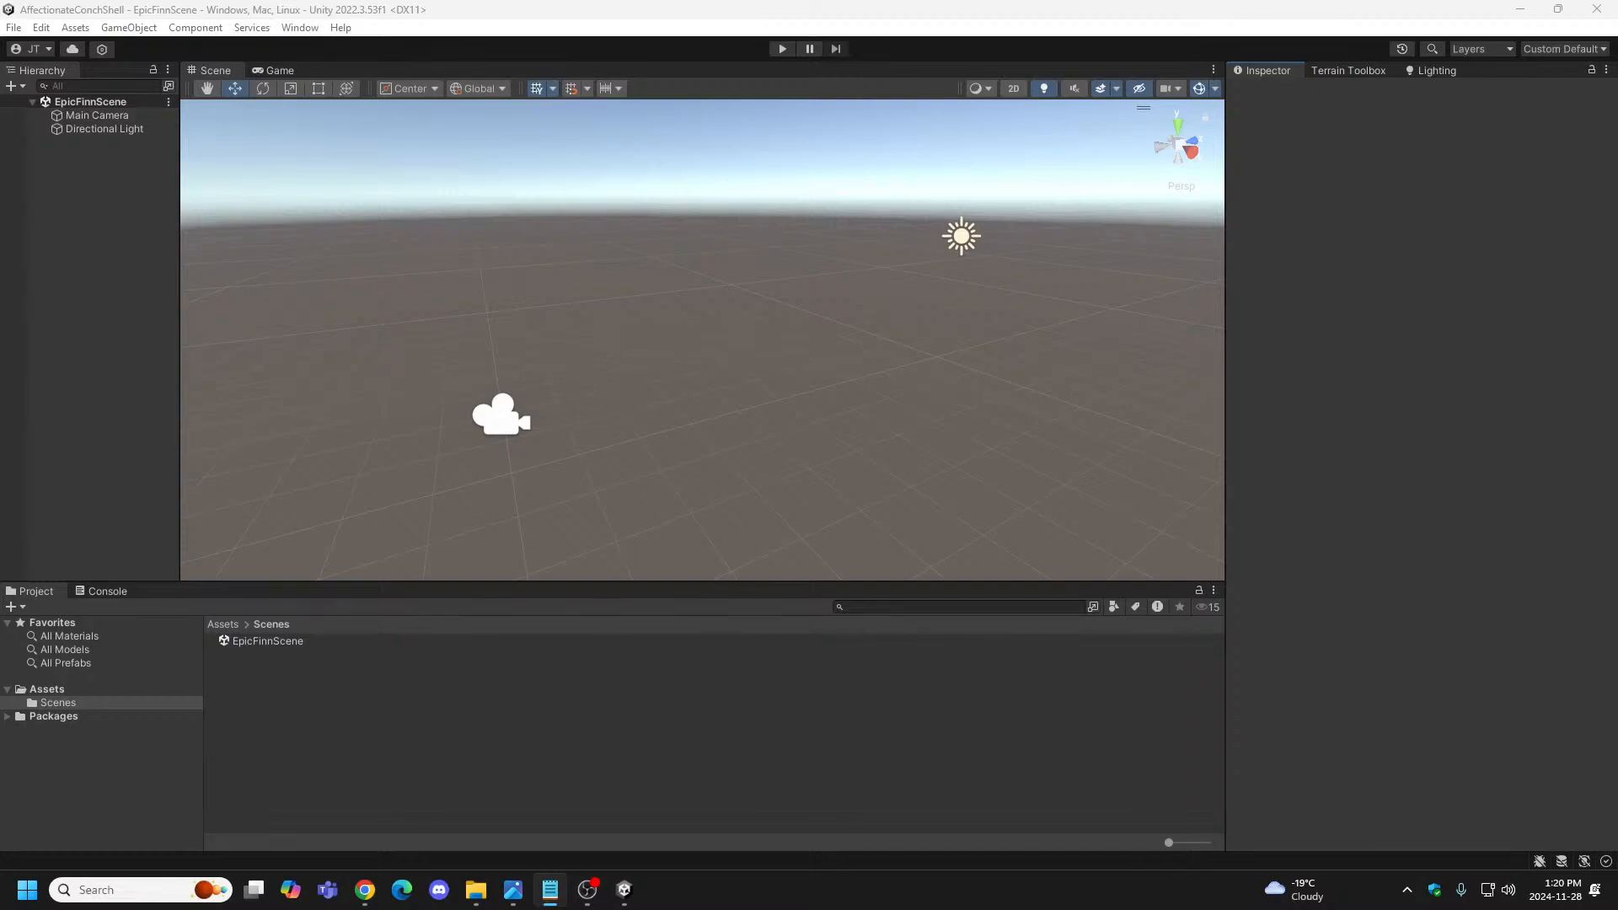
{"action": "key", "text": "alt+Tab"}
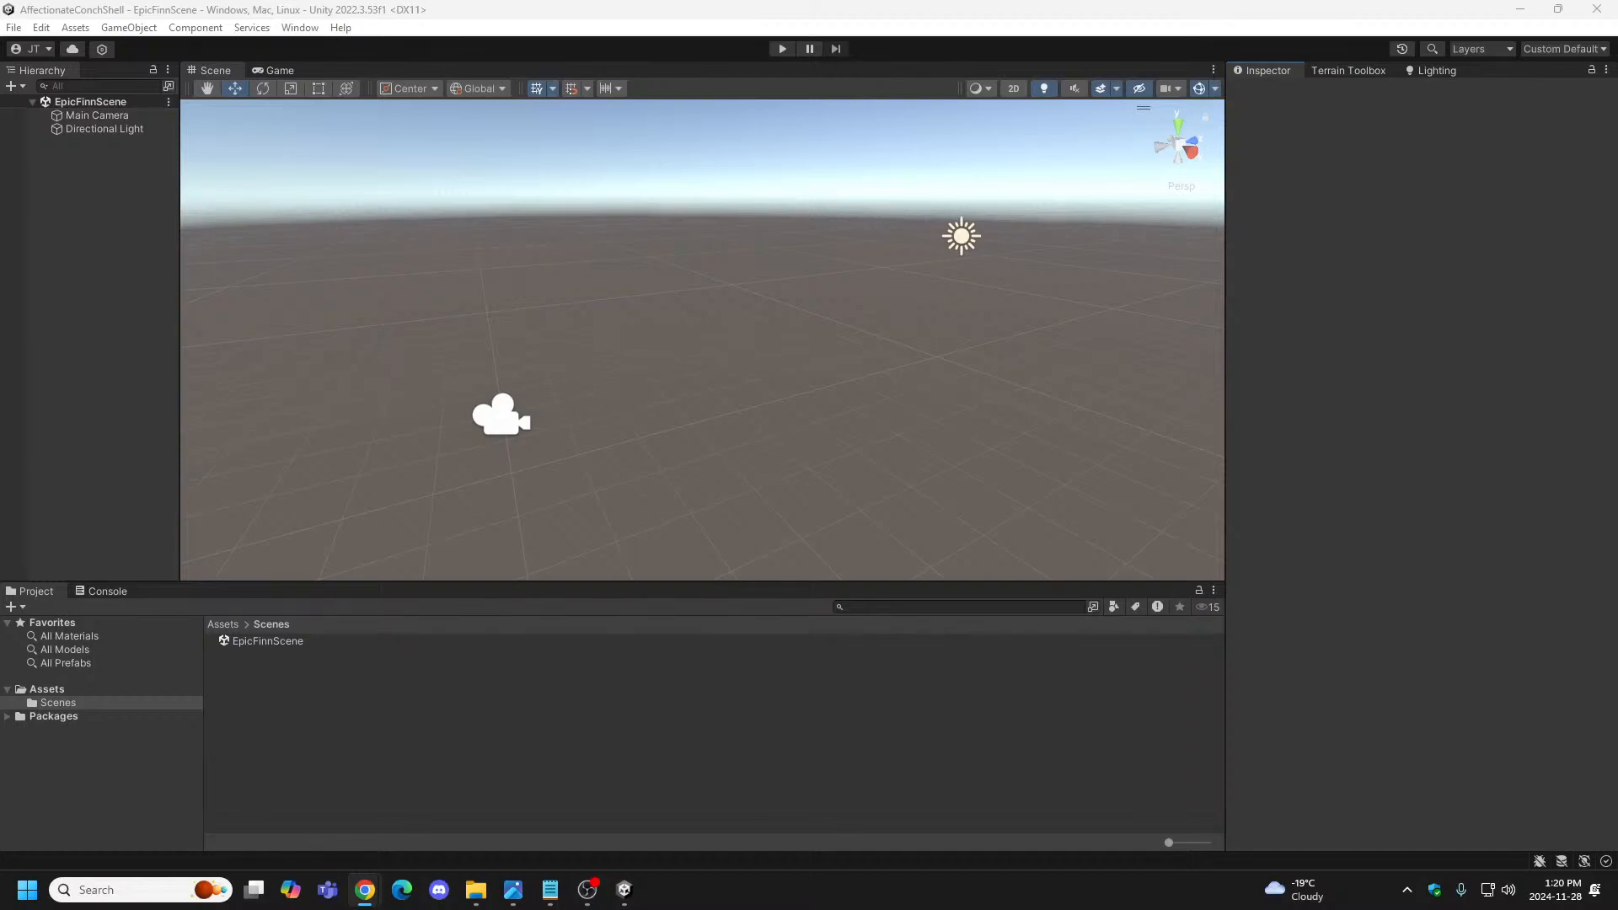
{"action": "left_click_drag", "start_coordinate": [0, 61], "coordinate": [1018, 0]}
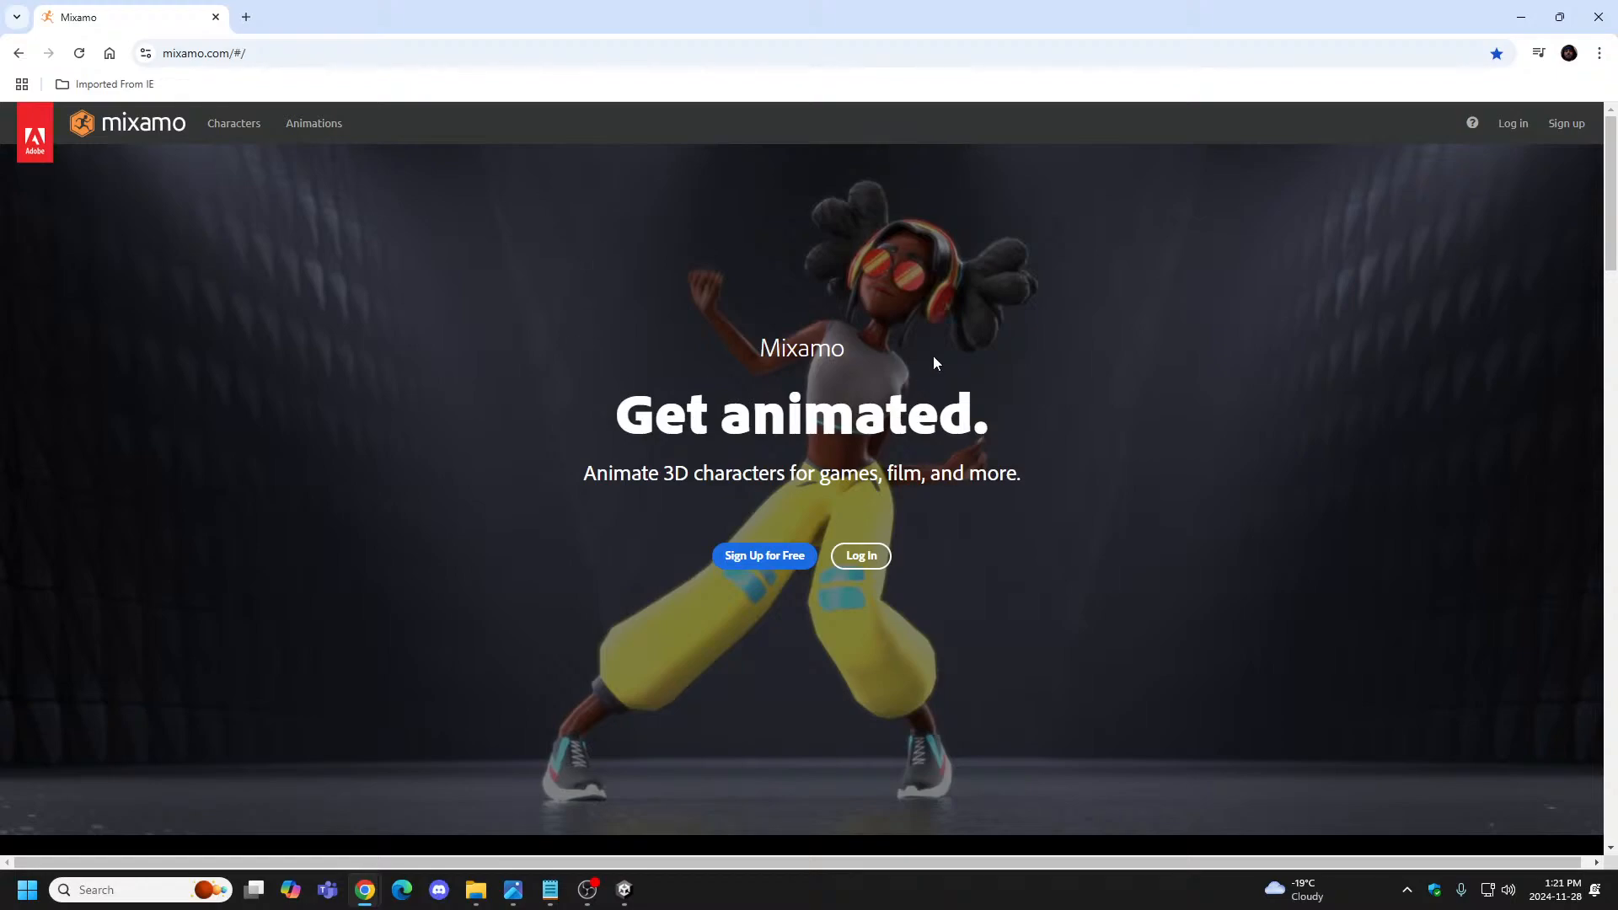
{"action": "left_click", "coordinate": [238, 128]}
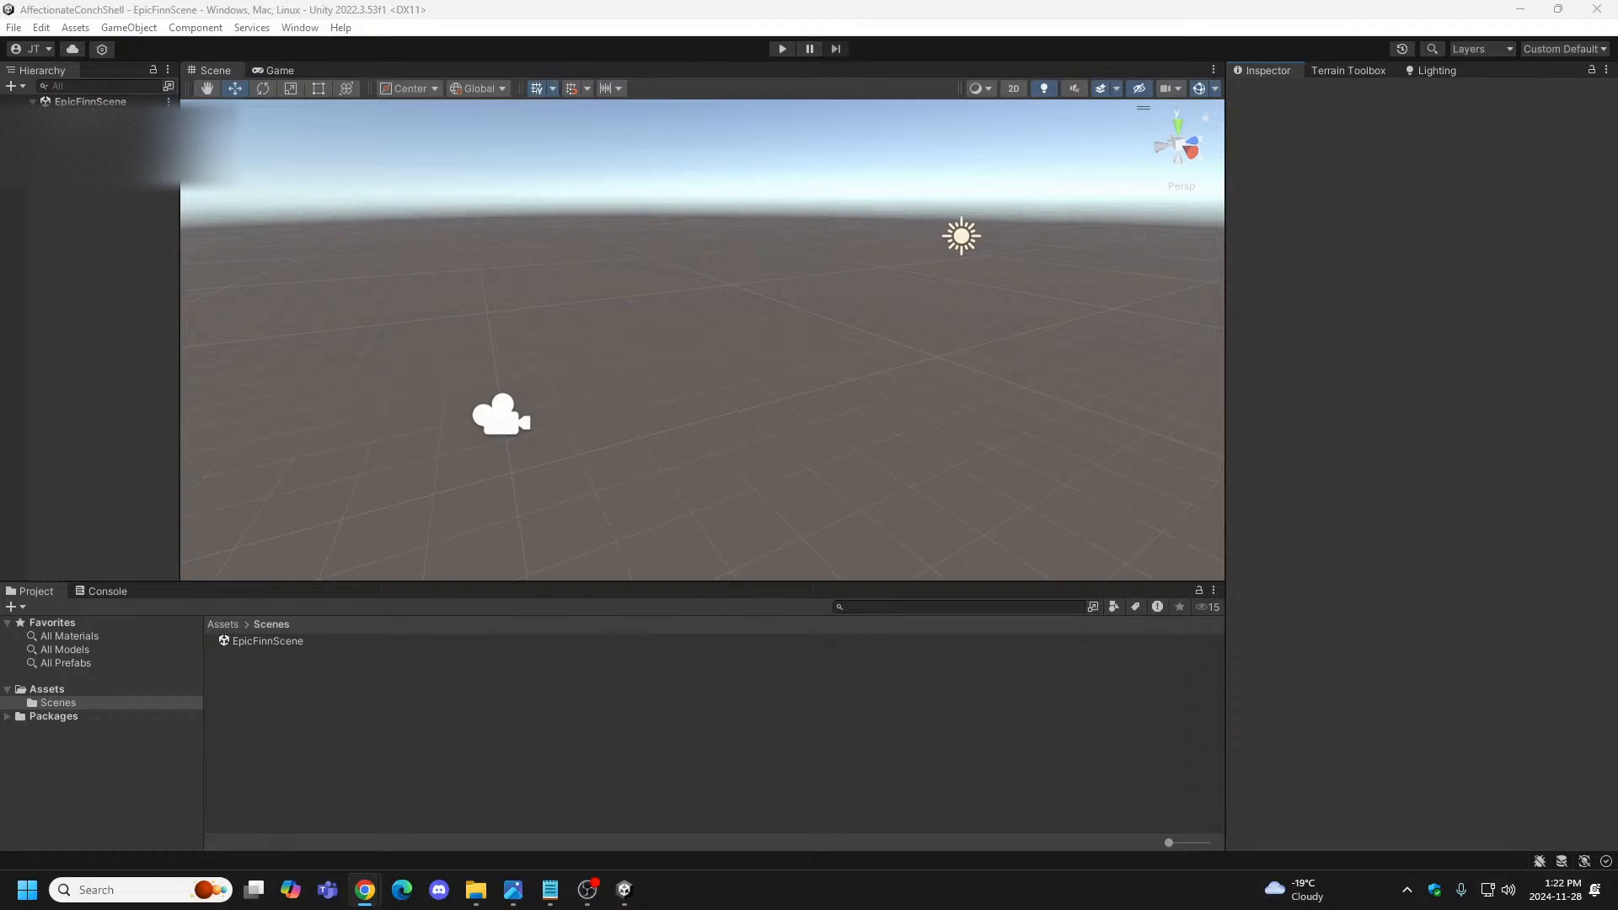
Move the Terrain Sample Asset Pack page onto the main screen, minimize it, close the Mixamo window, and return to Unity.
{"action": "left_click_drag", "start_coordinate": [0, 156], "coordinate": [991, 1]}
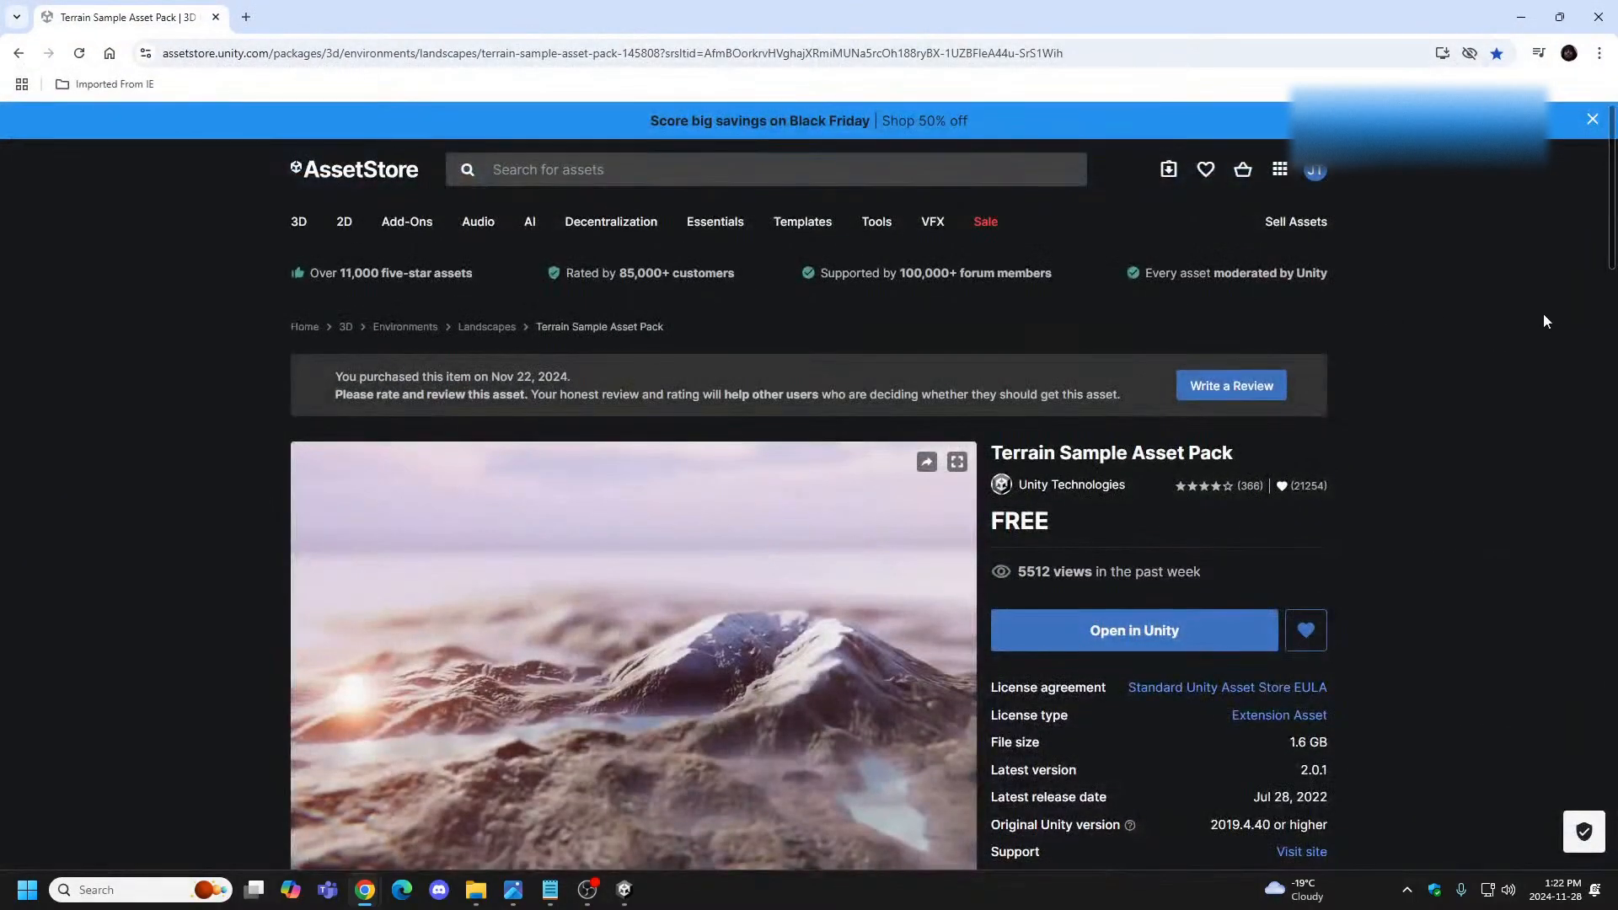
{"action": "left_click", "coordinate": [1521, 17]}
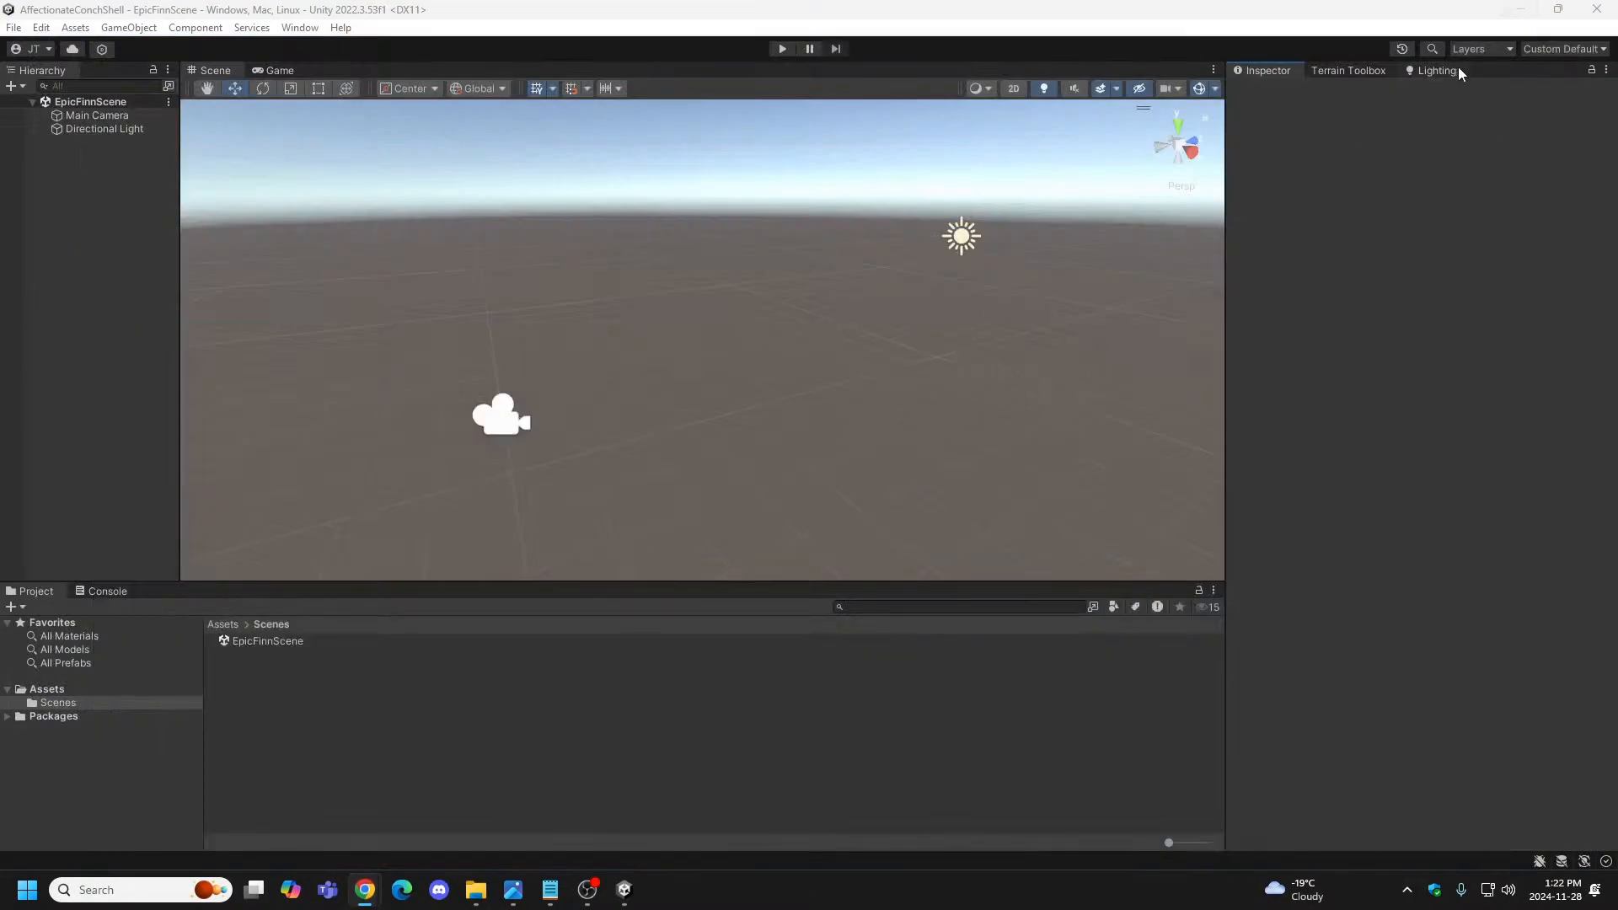
{"action": "left_click", "coordinate": [1521, 12]}
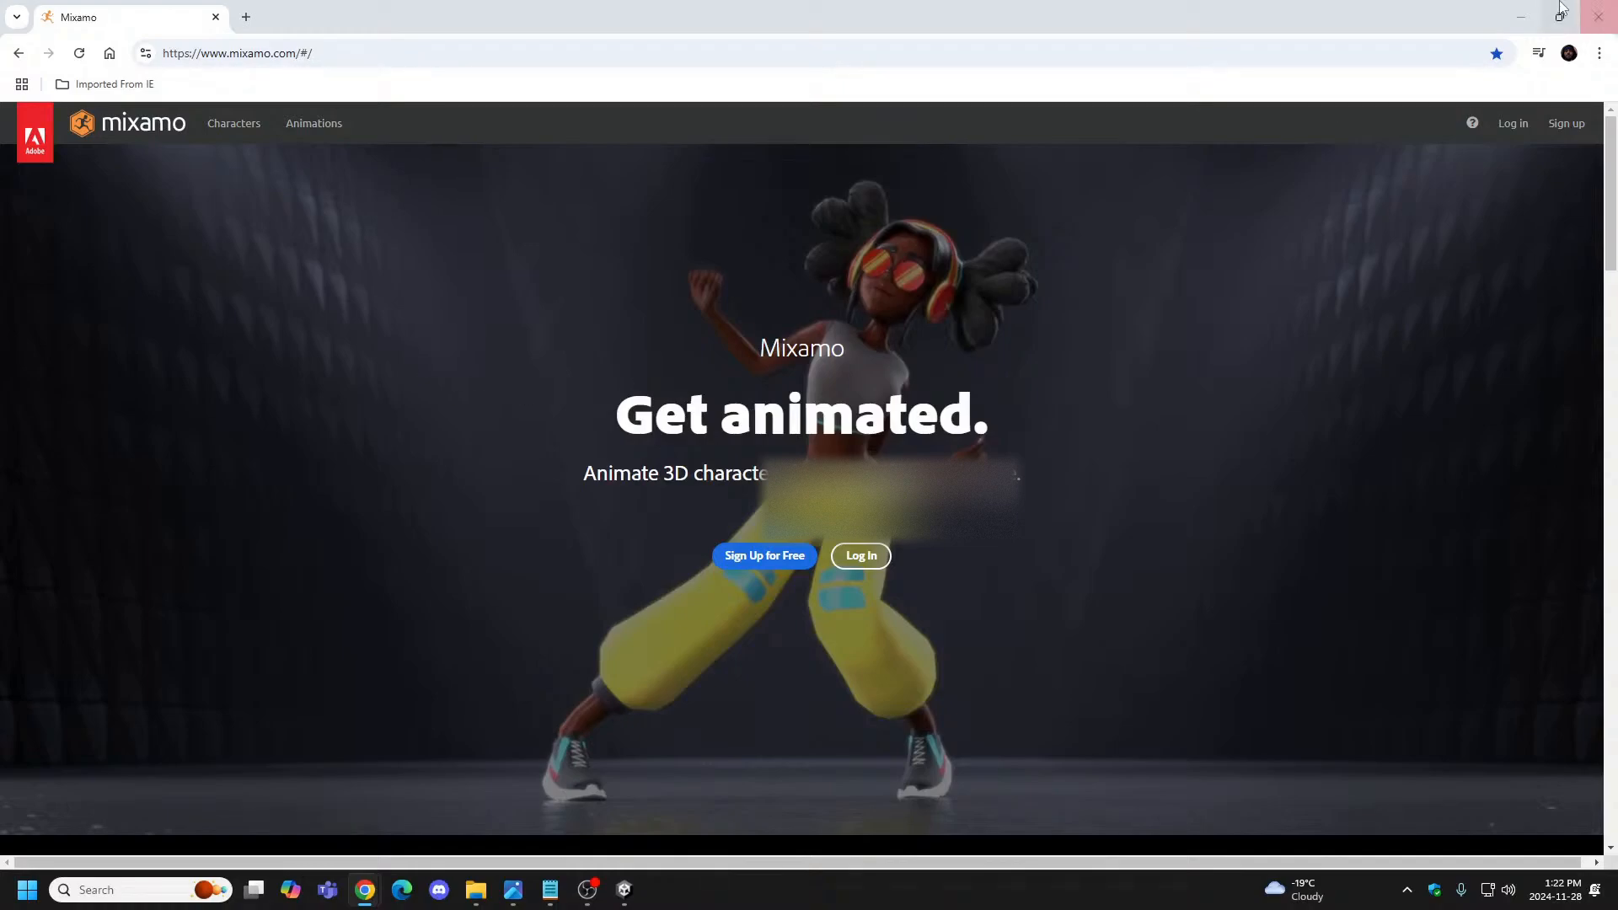
{"action": "left_click", "coordinate": [1598, 17]}
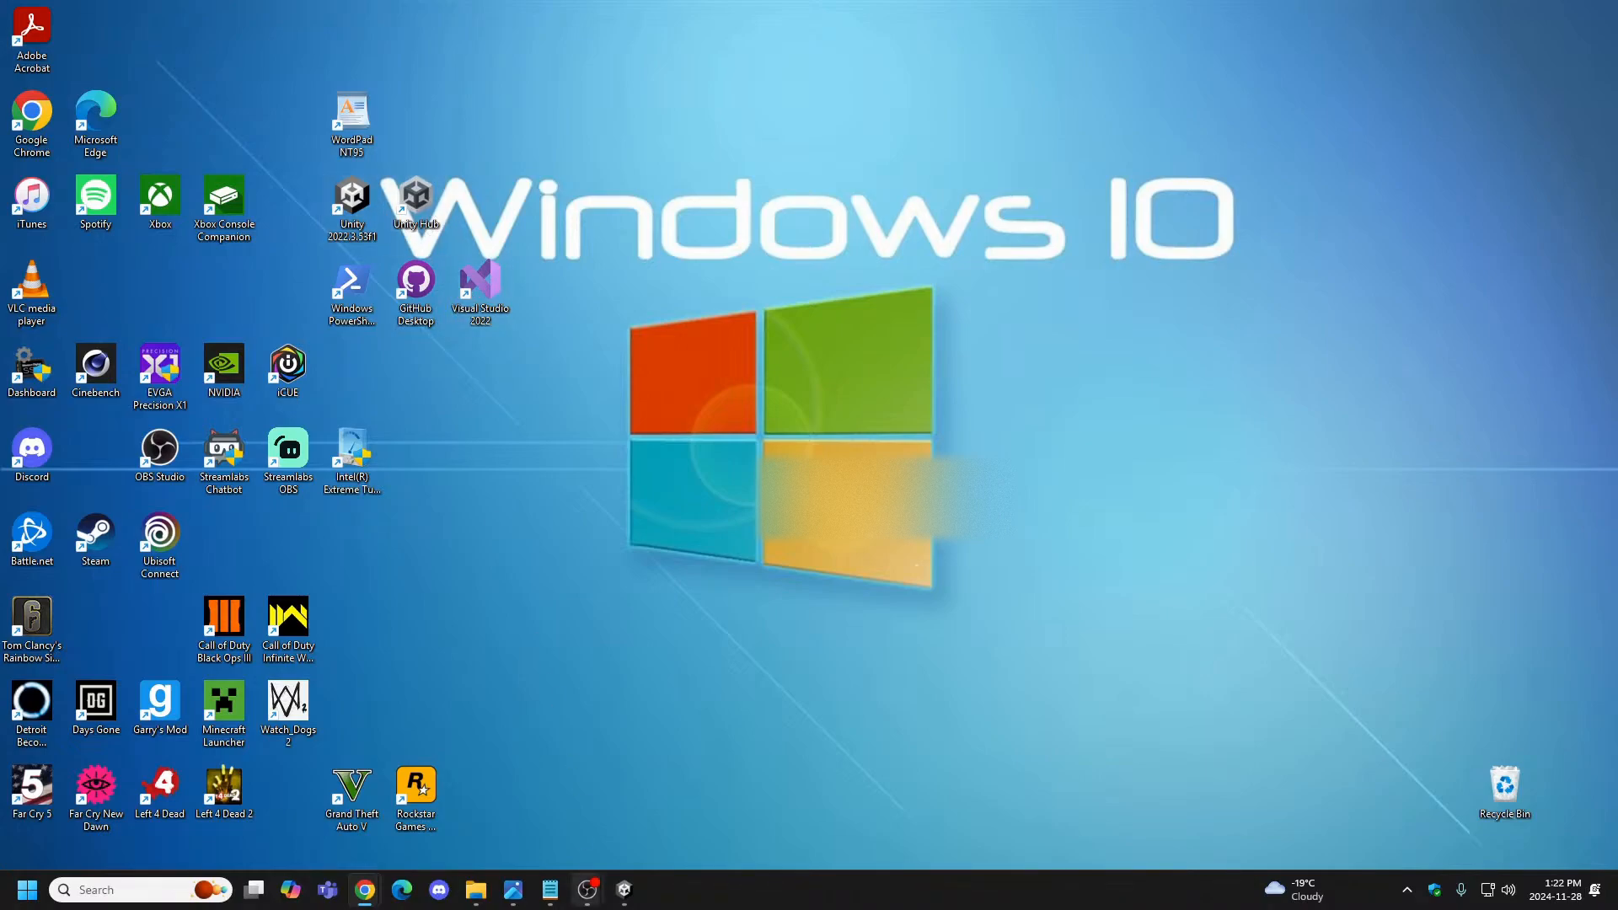
{"action": "left_click", "coordinate": [624, 890]}
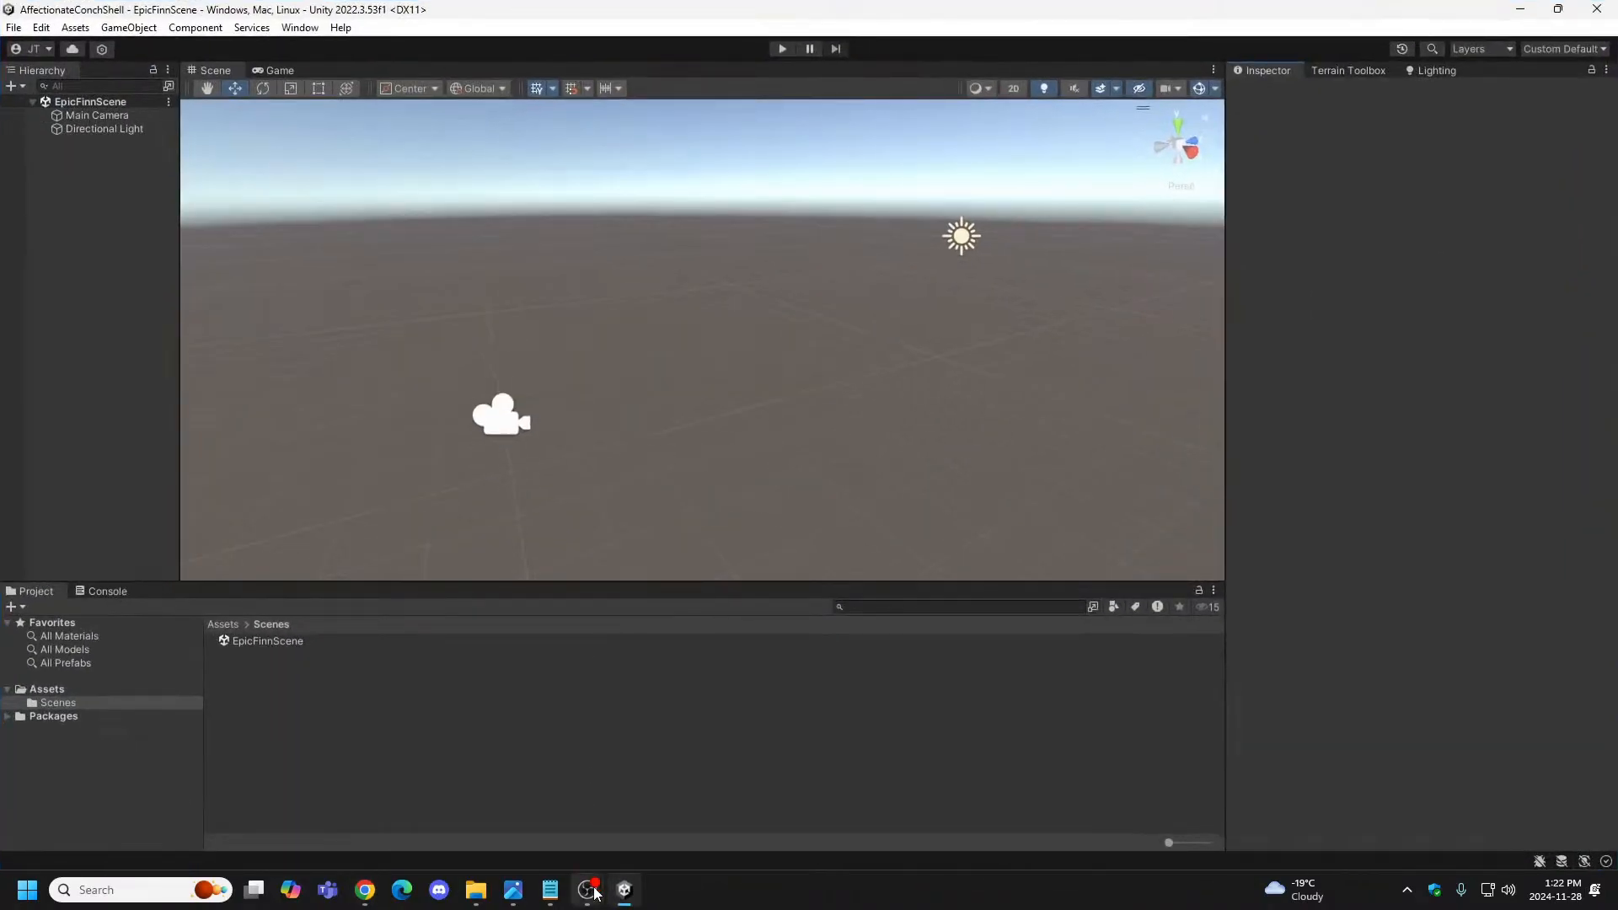
Switch to the Terrain Sample Asset Pack page in Chrome and check the options of the signed-in Asset Store account.
{"action": "mouse_move", "coordinate": [587, 890]}
{"action": "left_click", "coordinate": [620, 799]}
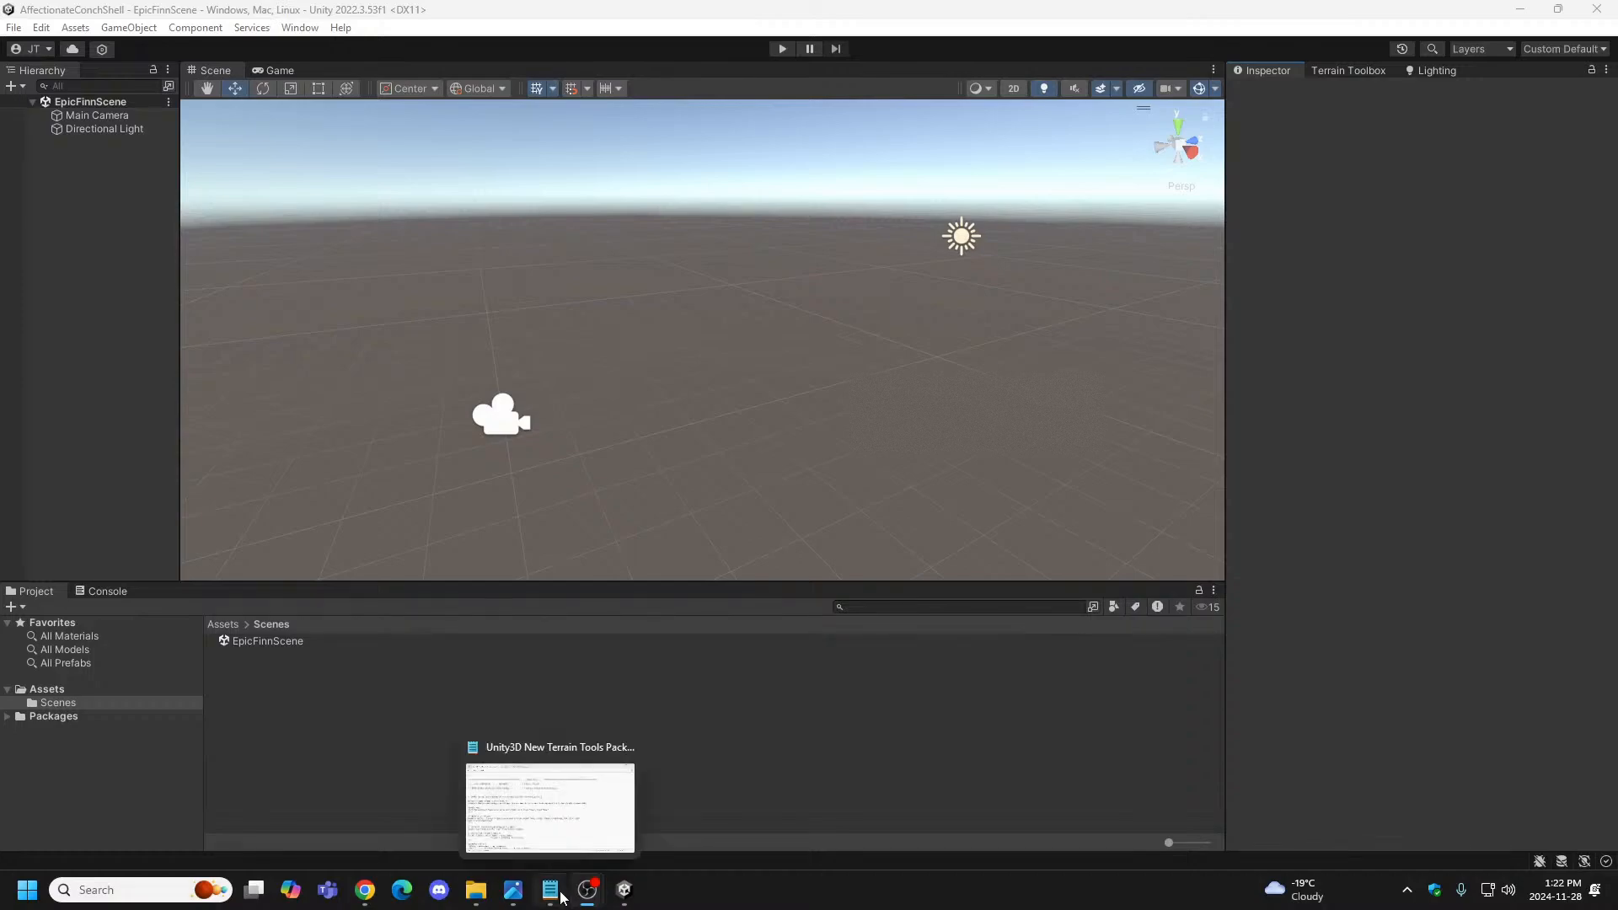
{"action": "mouse_move", "coordinate": [365, 889]}
{"action": "left_click", "coordinate": [423, 828]}
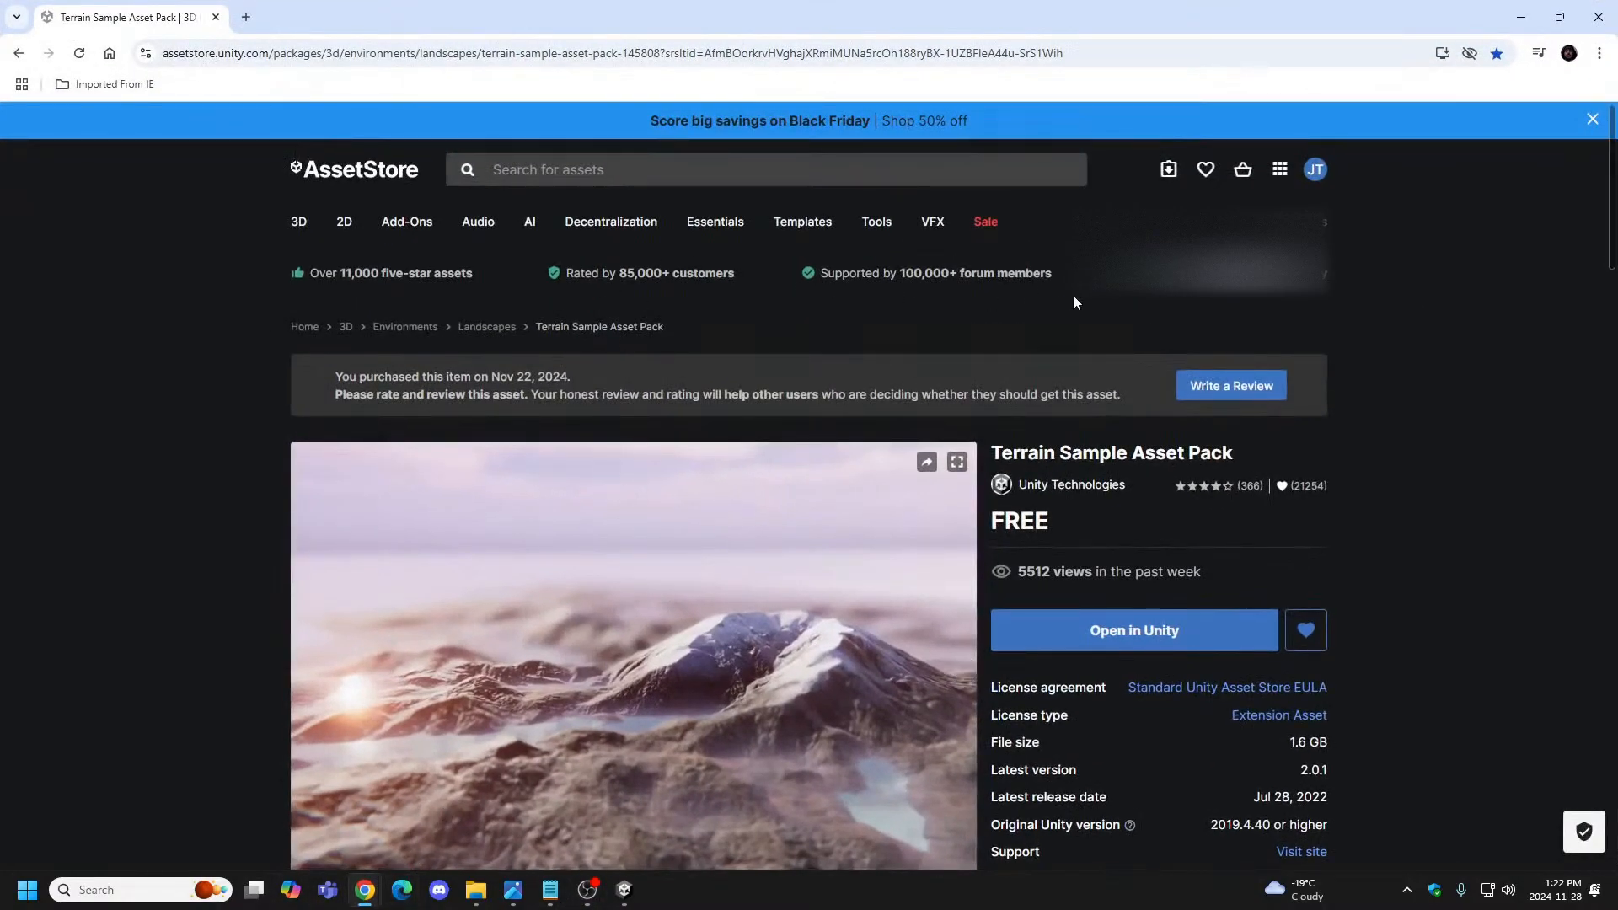
{"action": "left_click", "coordinate": [1320, 173]}
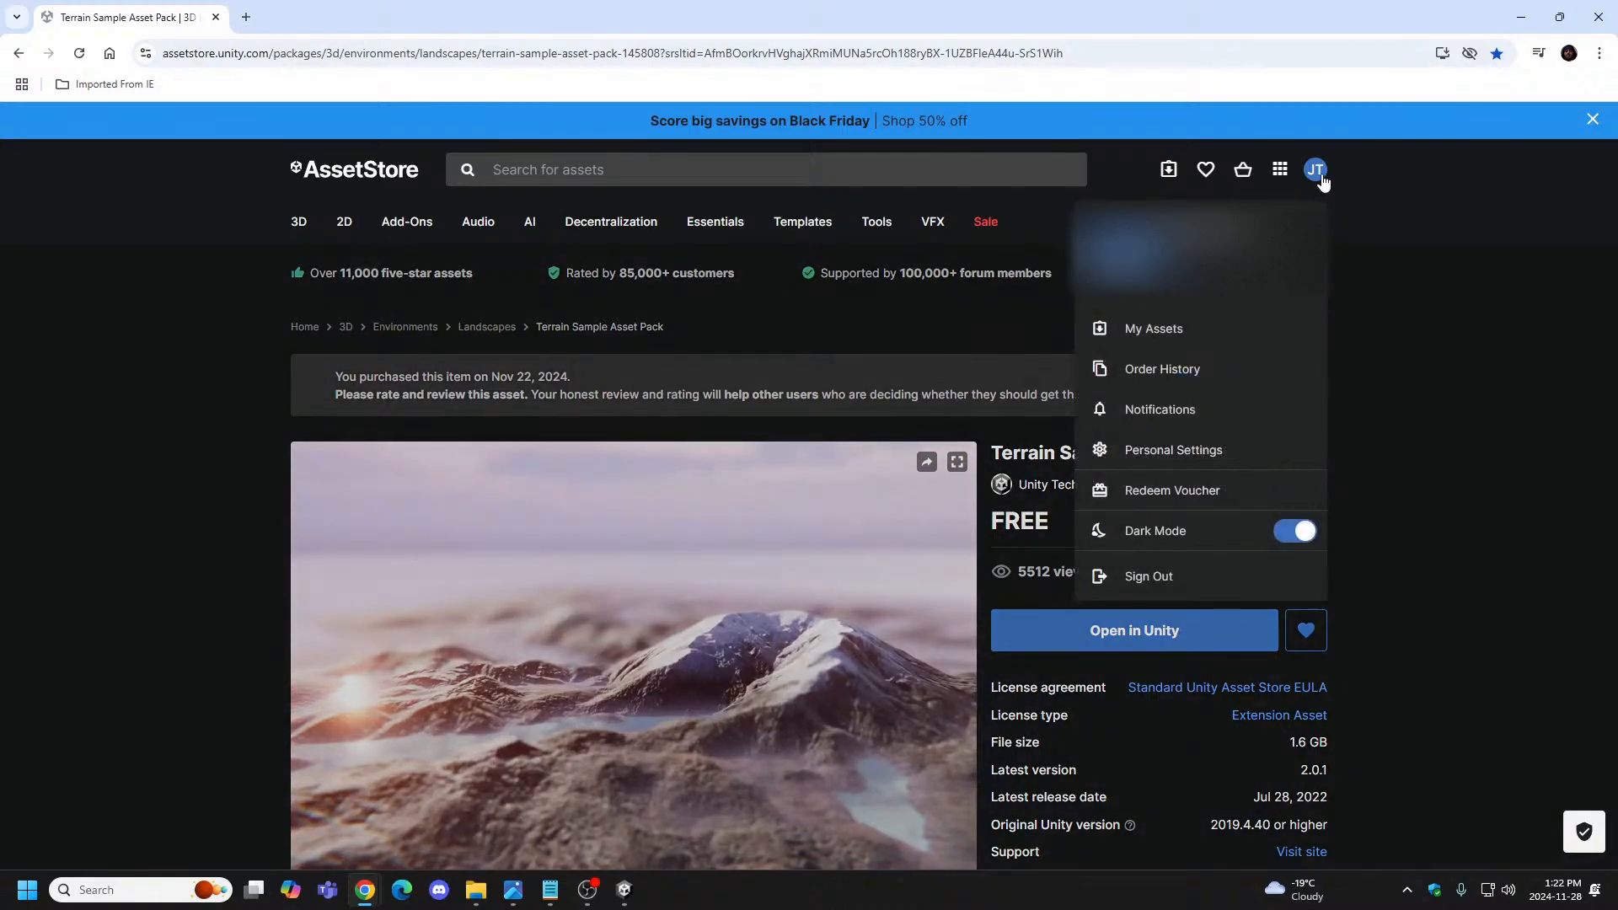
{"action": "left_click", "coordinate": [1319, 173]}
{"action": "left_click", "coordinate": [1319, 174]}
{"action": "left_click", "coordinate": [1382, 211]}
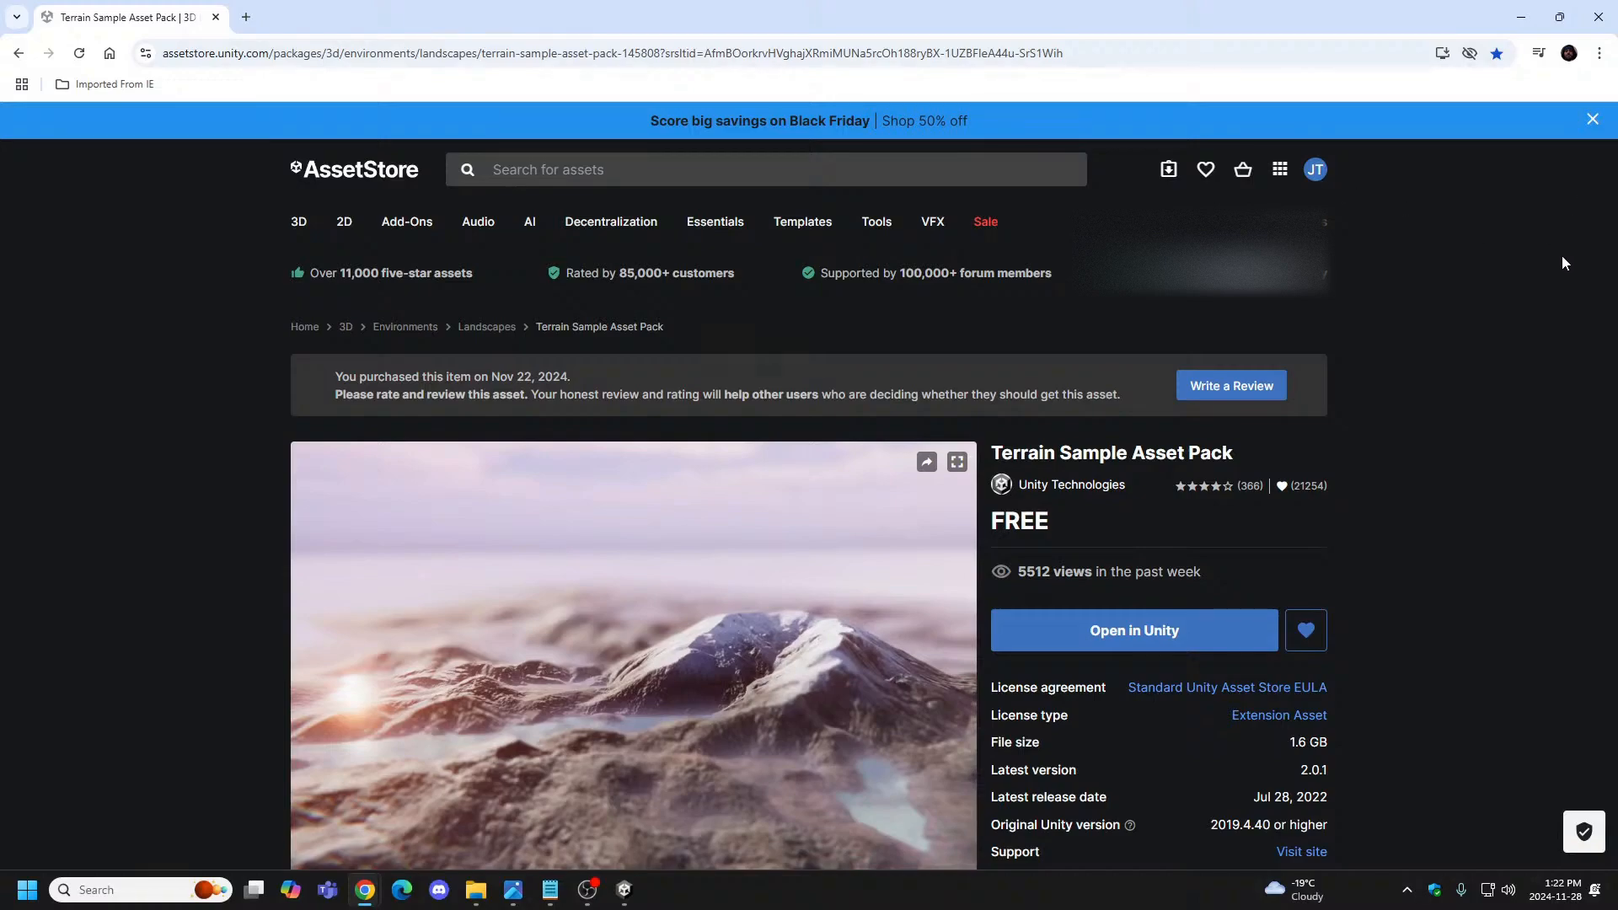
Dismiss the Black Friday sale banner and examine the Terrain Sample Asset Pack's price, license, file size, version and overview.
{"action": "left_click", "coordinate": [1593, 123]}
{"action": "scroll", "coordinate": [1540, 321], "scroll_direction": "down", "scroll_amount": 2}
{"action": "scroll", "coordinate": [1541, 321], "scroll_direction": "up", "scroll_amount": 2}
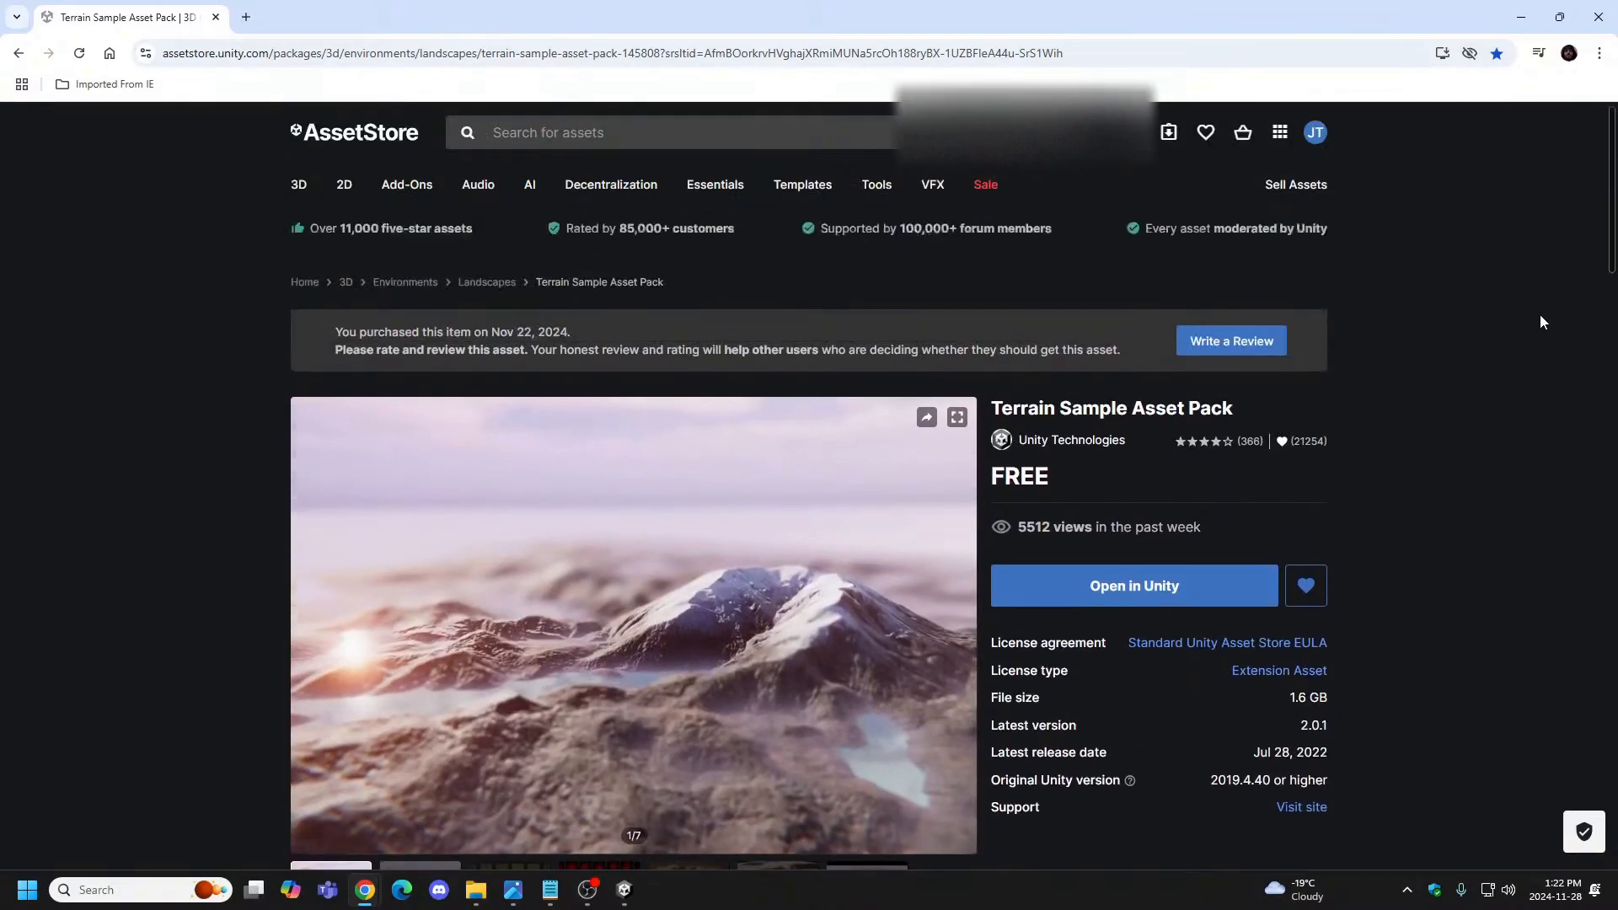
{"action": "mouse_move", "coordinate": [299, 184]}
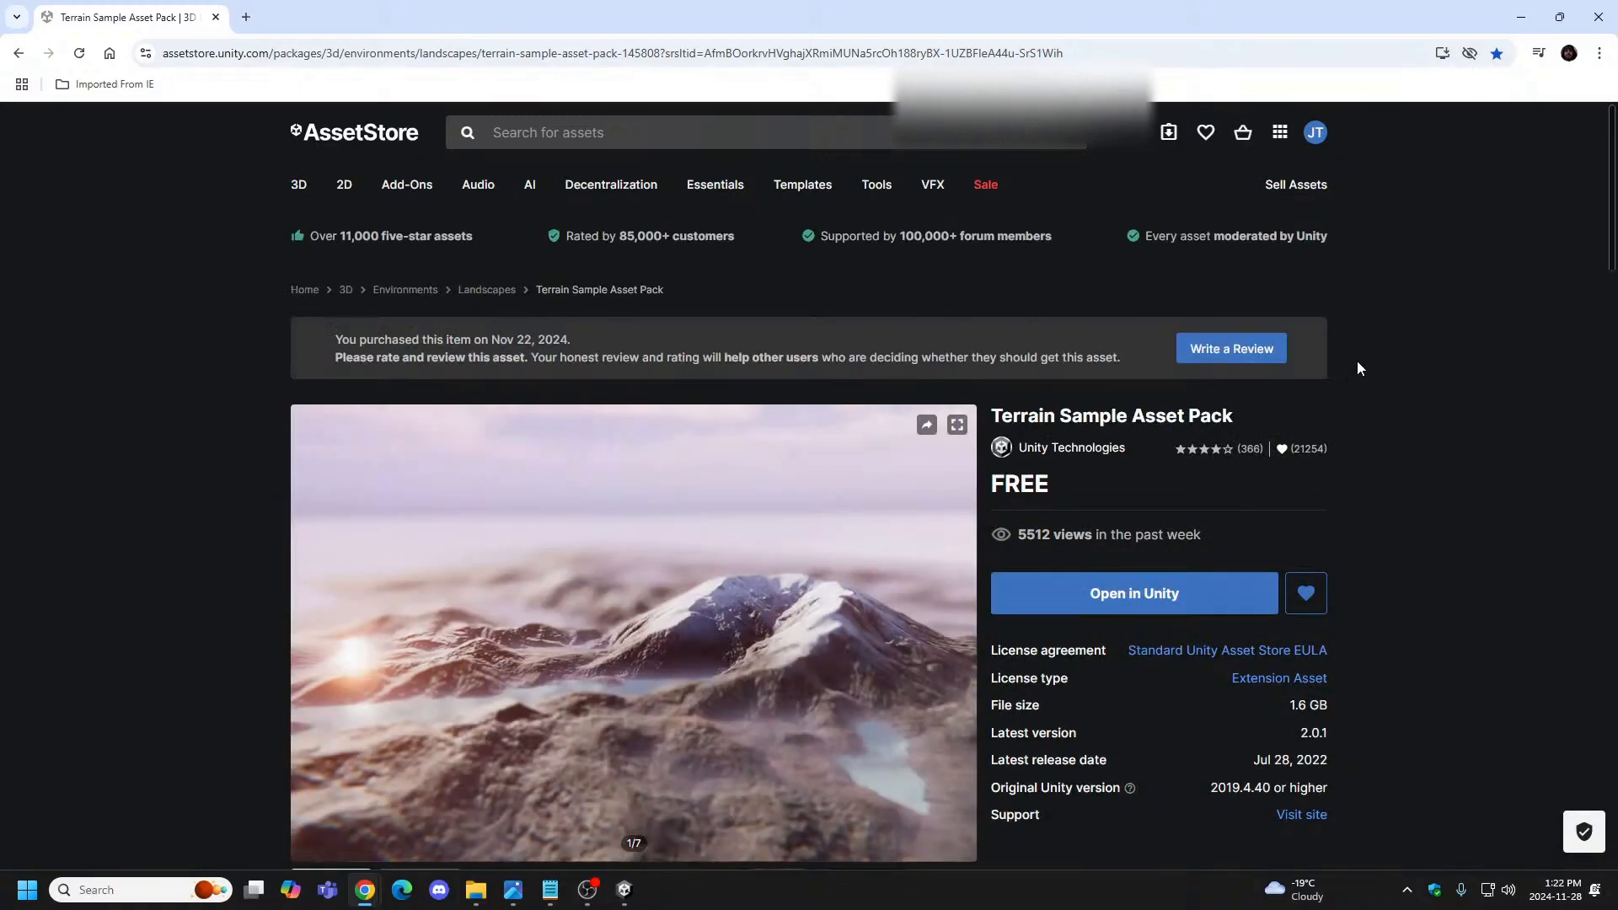
{"action": "scroll", "coordinate": [1438, 343], "scroll_direction": "down", "scroll_amount": 2}
{"action": "scroll", "coordinate": [1438, 342], "scroll_direction": "up", "scroll_amount": 1}
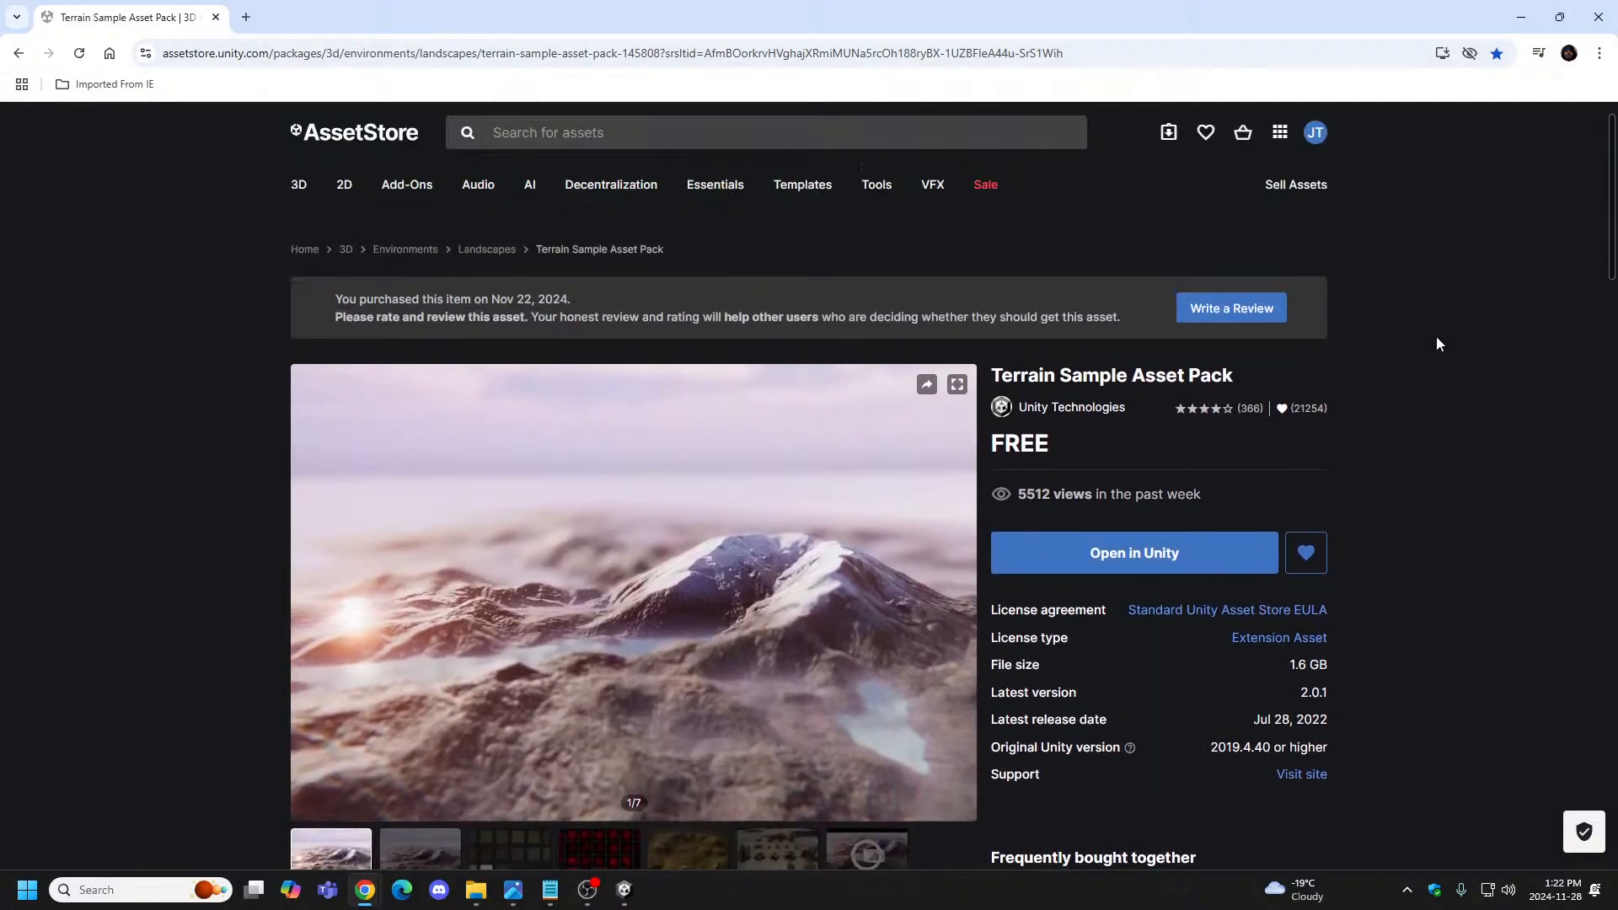
{"action": "scroll", "coordinate": [1365, 409], "scroll_direction": "down", "scroll_amount": 2}
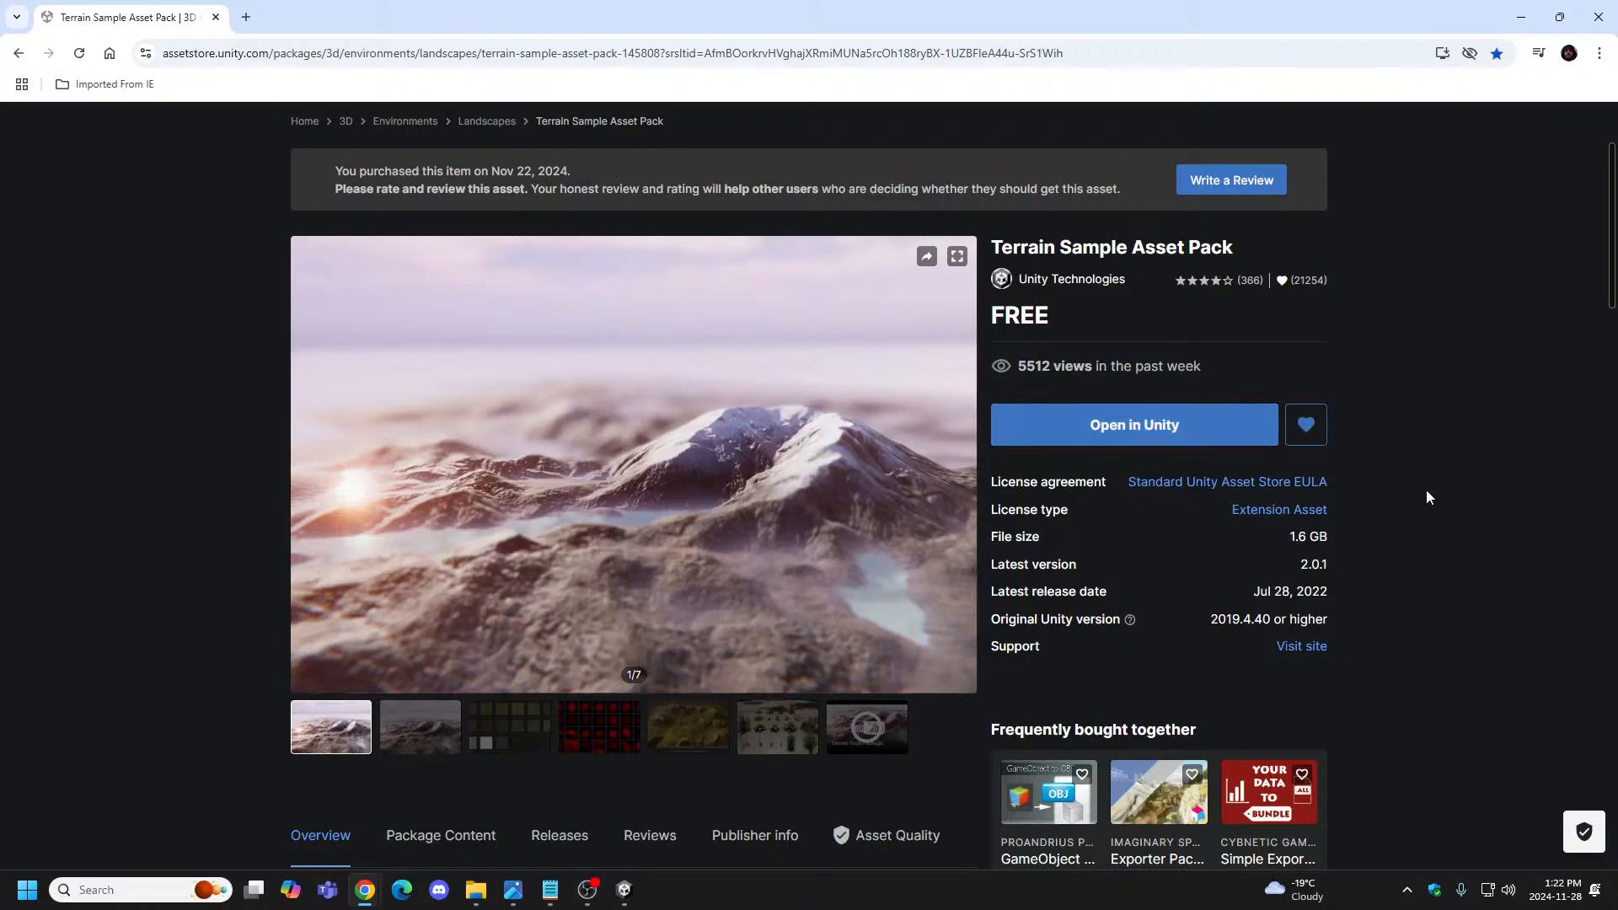
{"action": "scroll", "coordinate": [1425, 488], "scroll_direction": "up", "scroll_amount": 2}
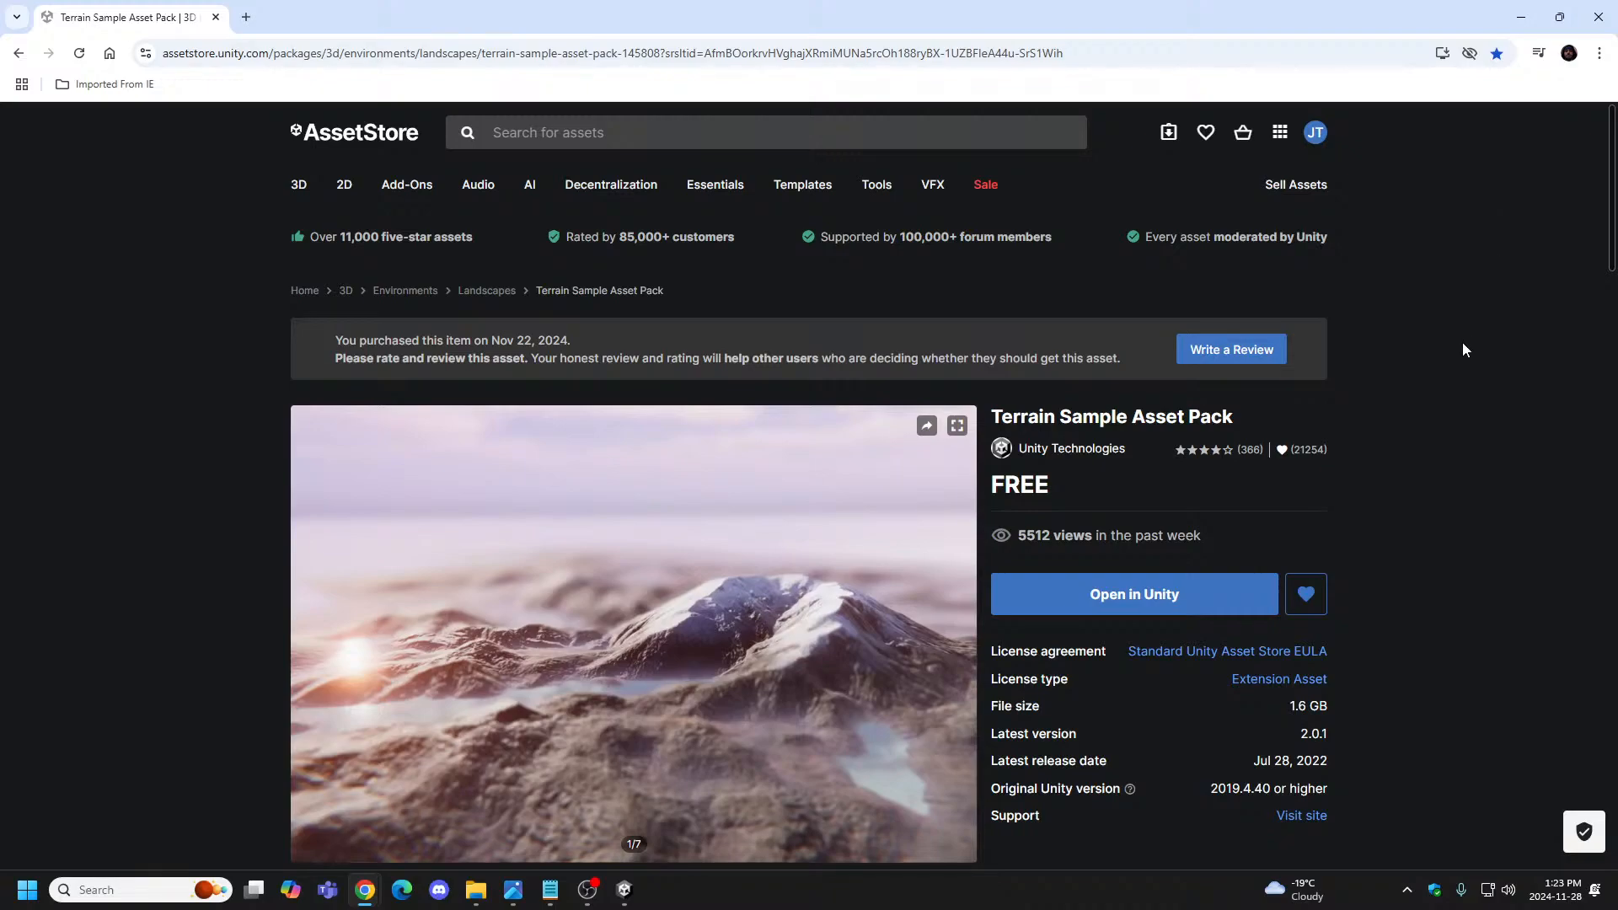
{"action": "scroll", "coordinate": [1462, 349], "scroll_direction": "down", "scroll_amount": 2}
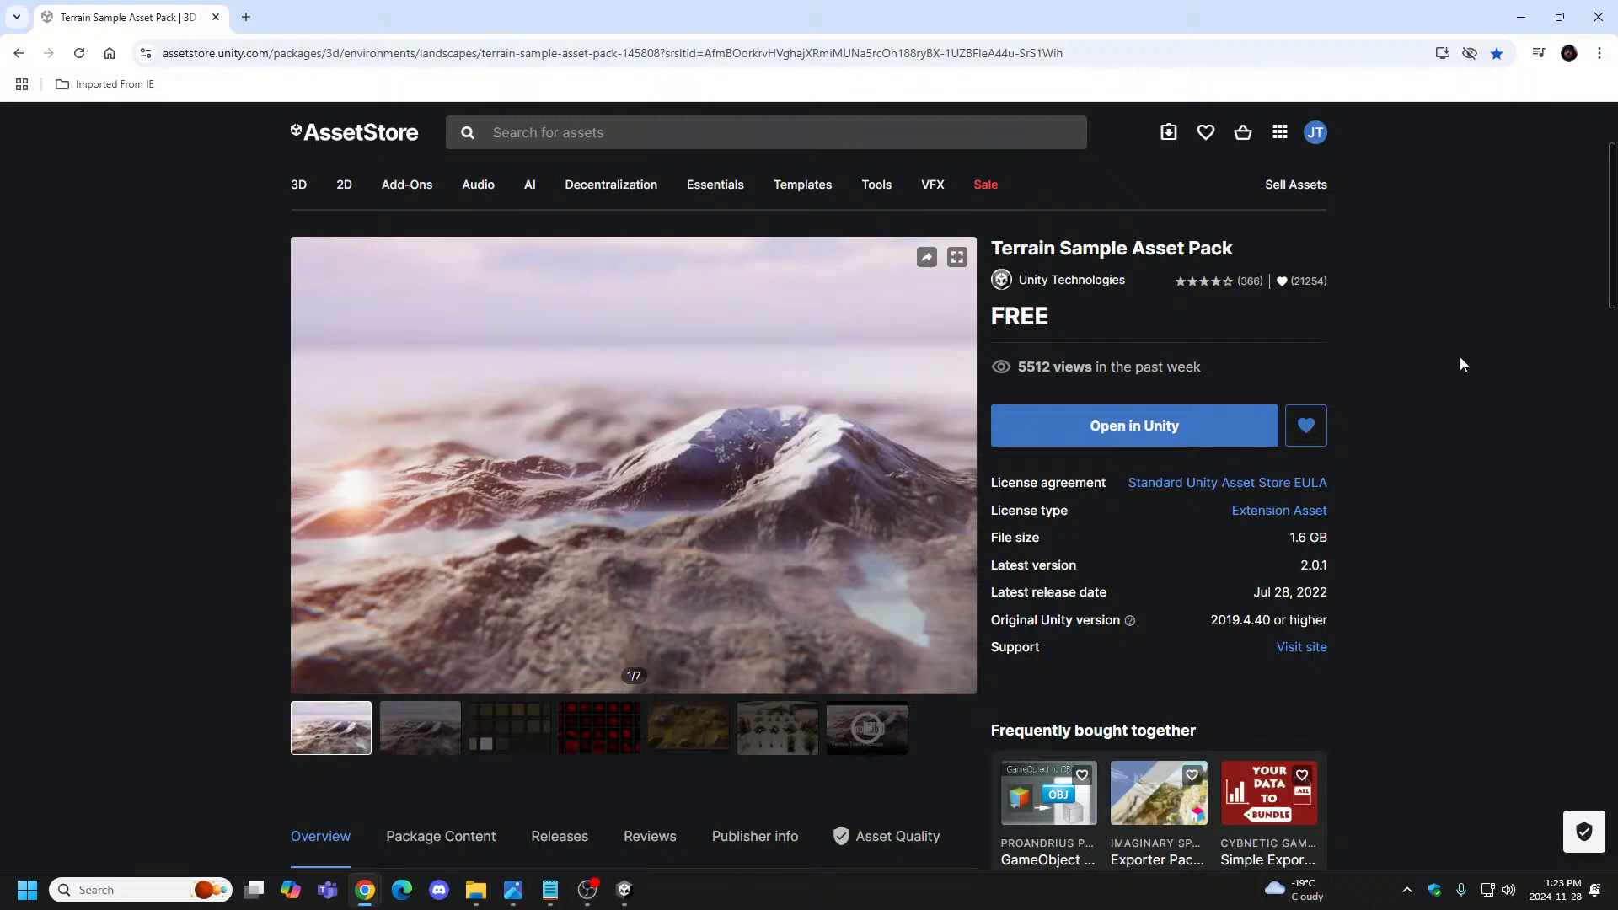
{"action": "scroll", "coordinate": [1456, 375], "scroll_direction": "down", "scroll_amount": 2}
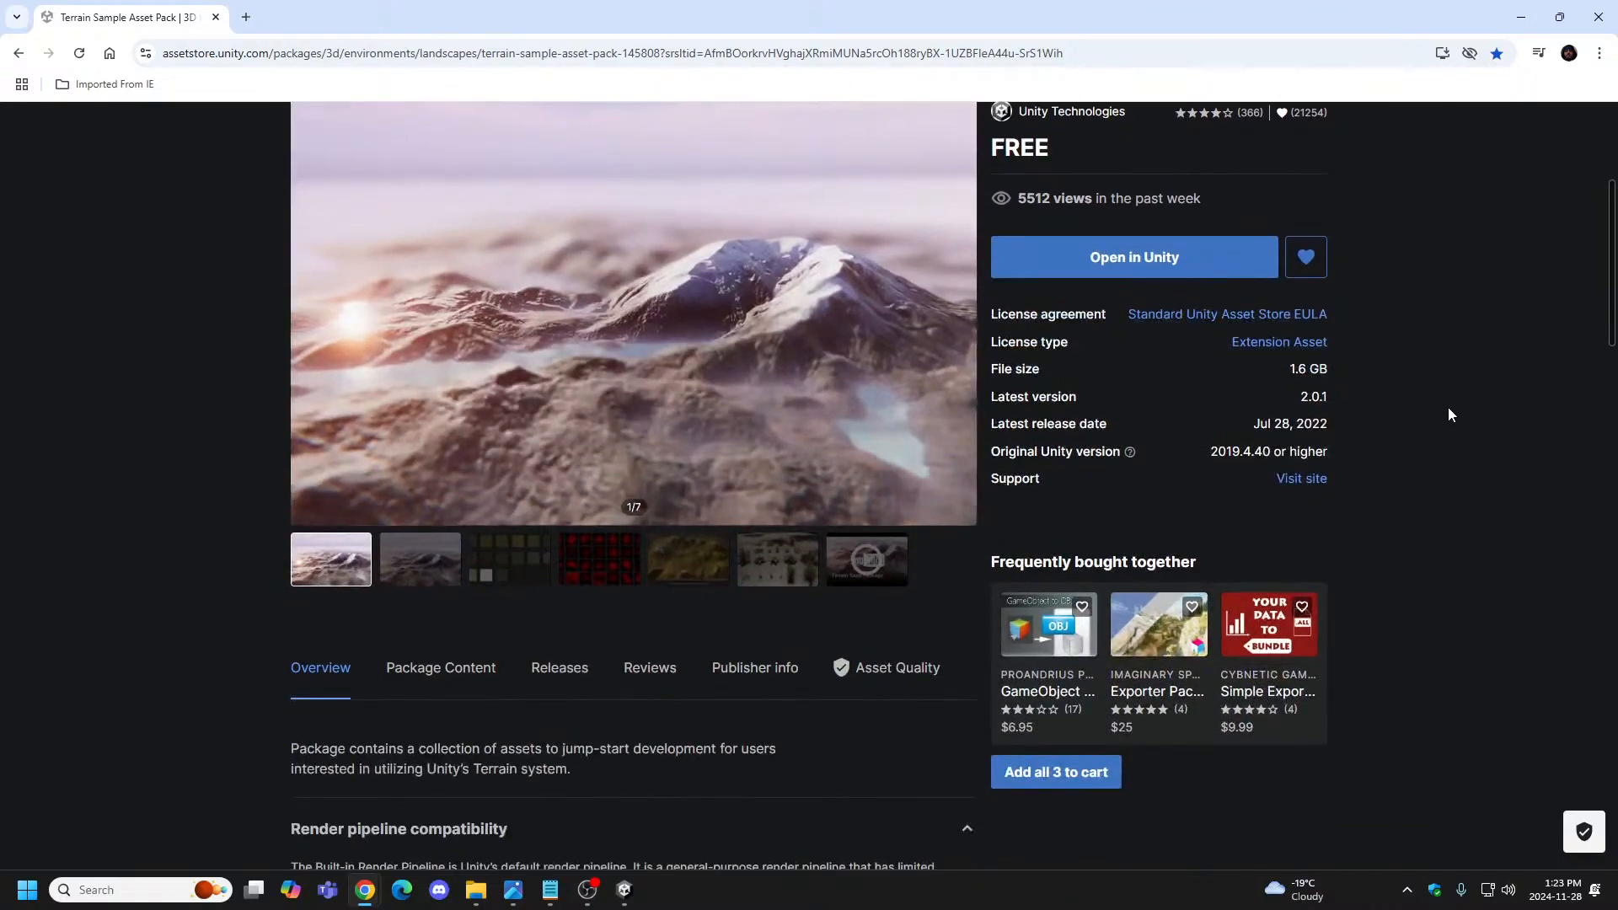
{"action": "scroll", "coordinate": [1449, 415], "scroll_direction": "up", "scroll_amount": 2}
{"action": "scroll", "coordinate": [1449, 415], "scroll_direction": "down", "scroll_amount": 2}
{"action": "scroll", "coordinate": [1432, 420], "scroll_direction": "up", "scroll_amount": 2}
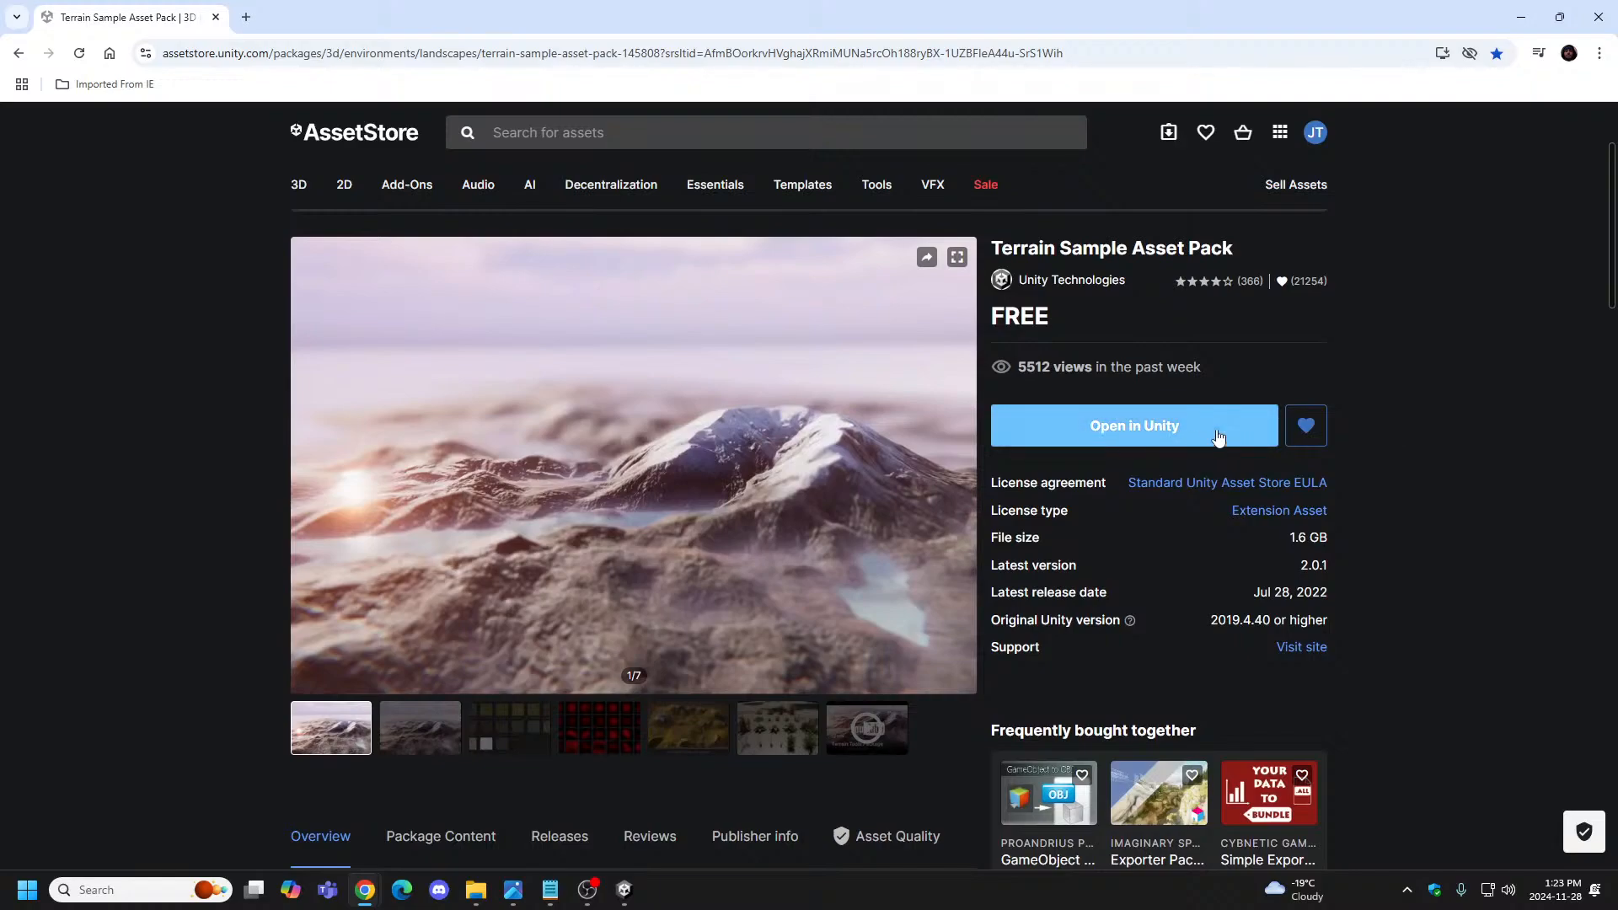
Open the Terrain Sample Asset Pack in Unity from its store page and bring up the Package Manager.
{"action": "left_click", "coordinate": [1129, 445]}
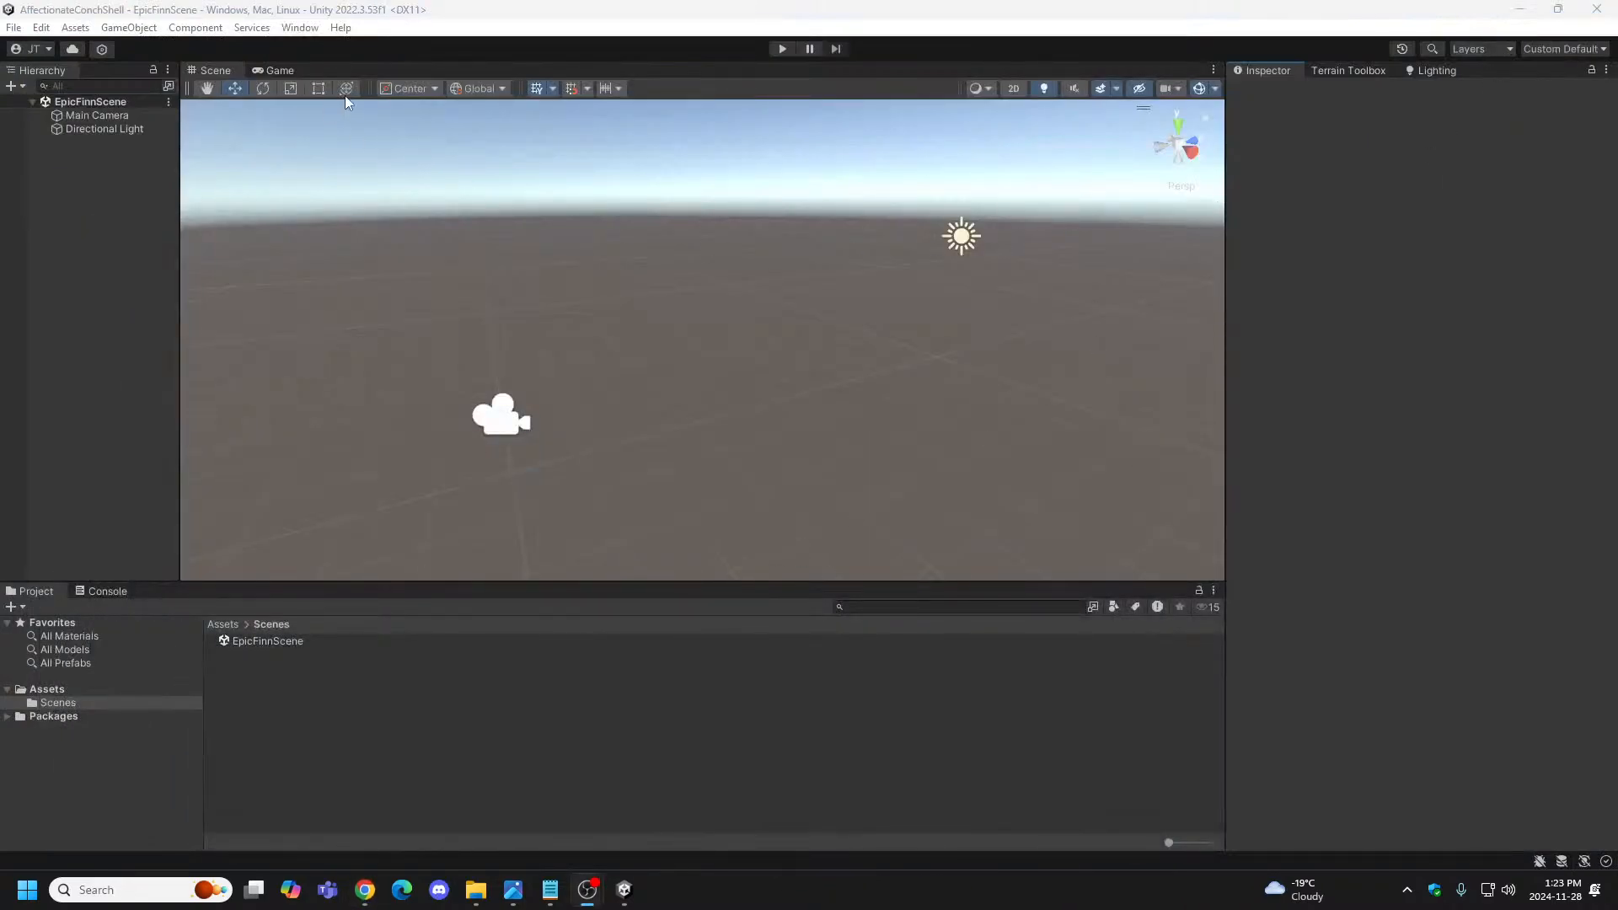
{"action": "left_click", "coordinate": [300, 28]}
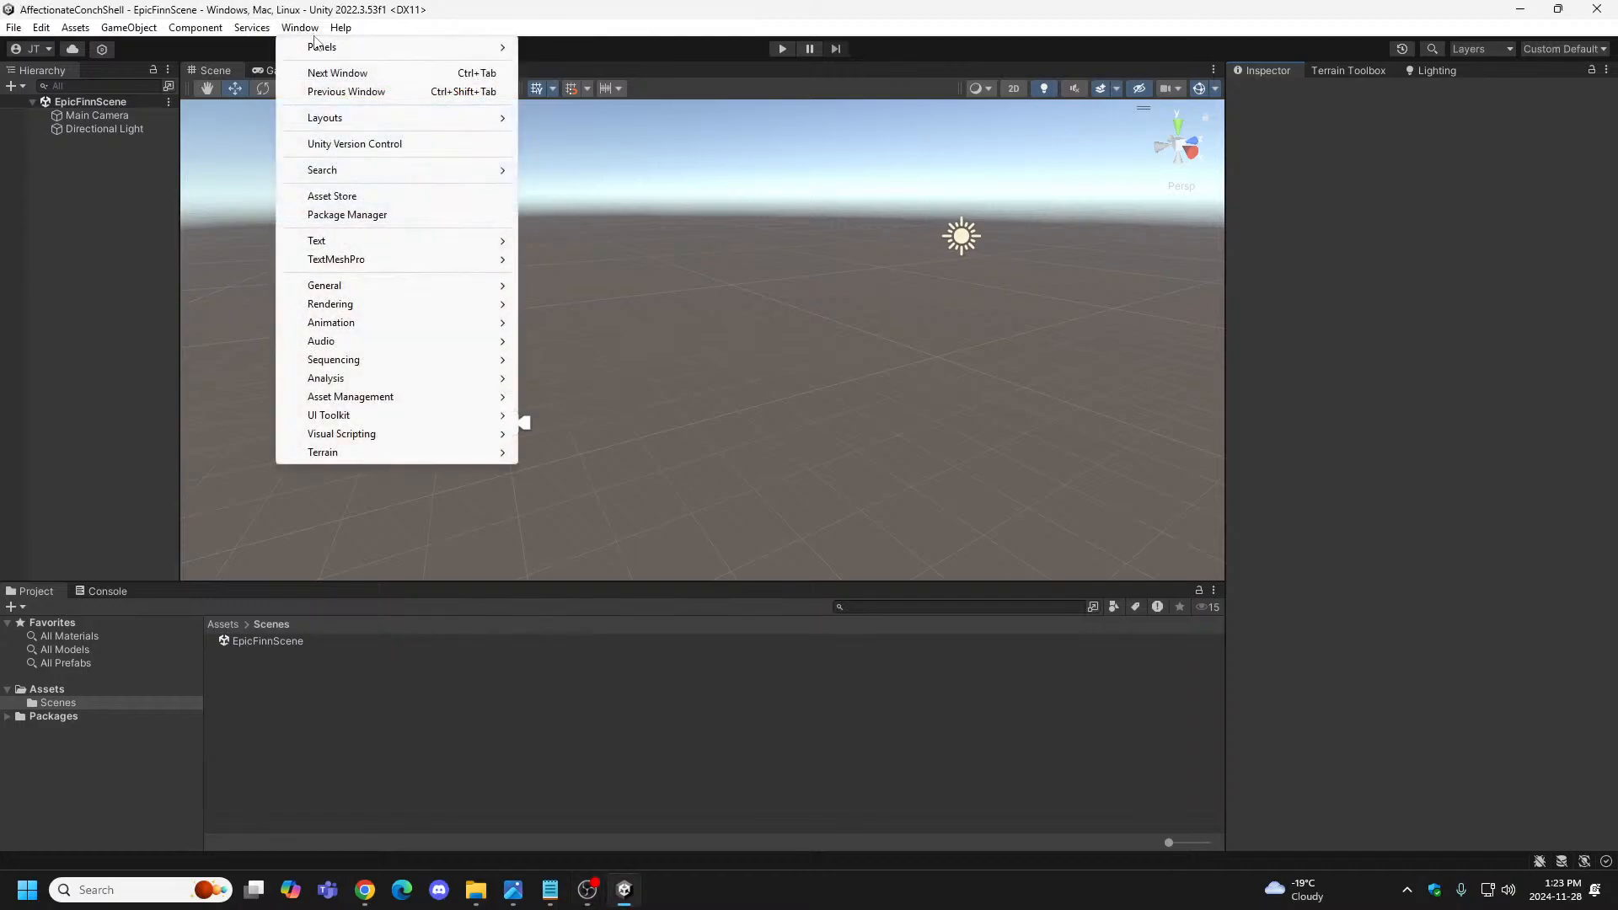
{"action": "left_click", "coordinate": [308, 28]}
{"action": "left_click", "coordinate": [308, 28]}
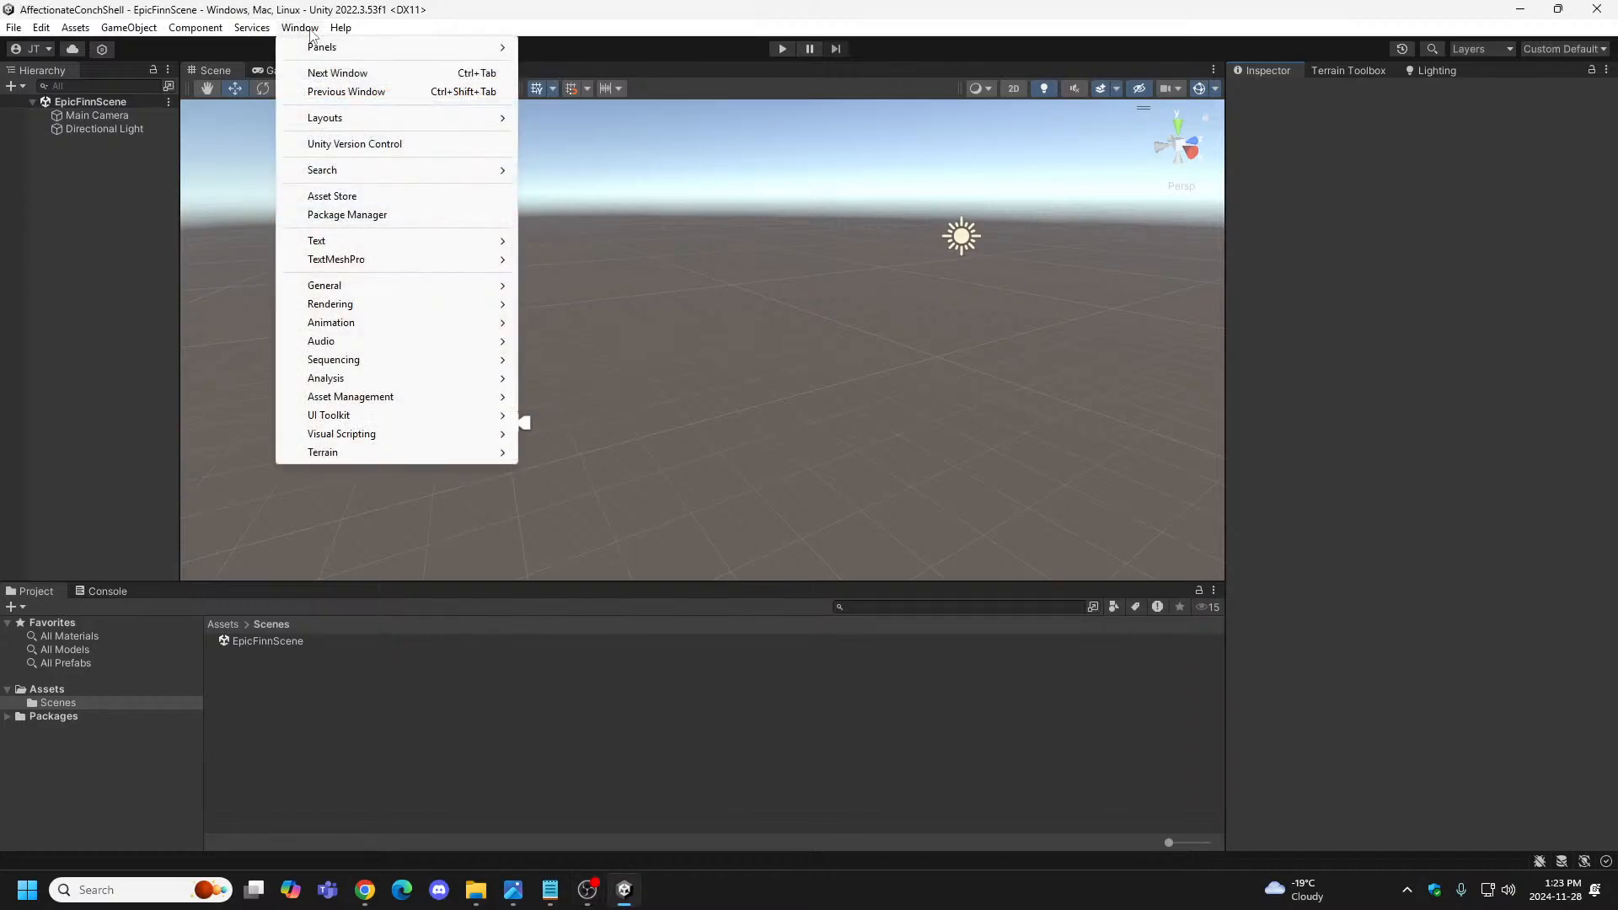
{"action": "left_click", "coordinate": [368, 217]}
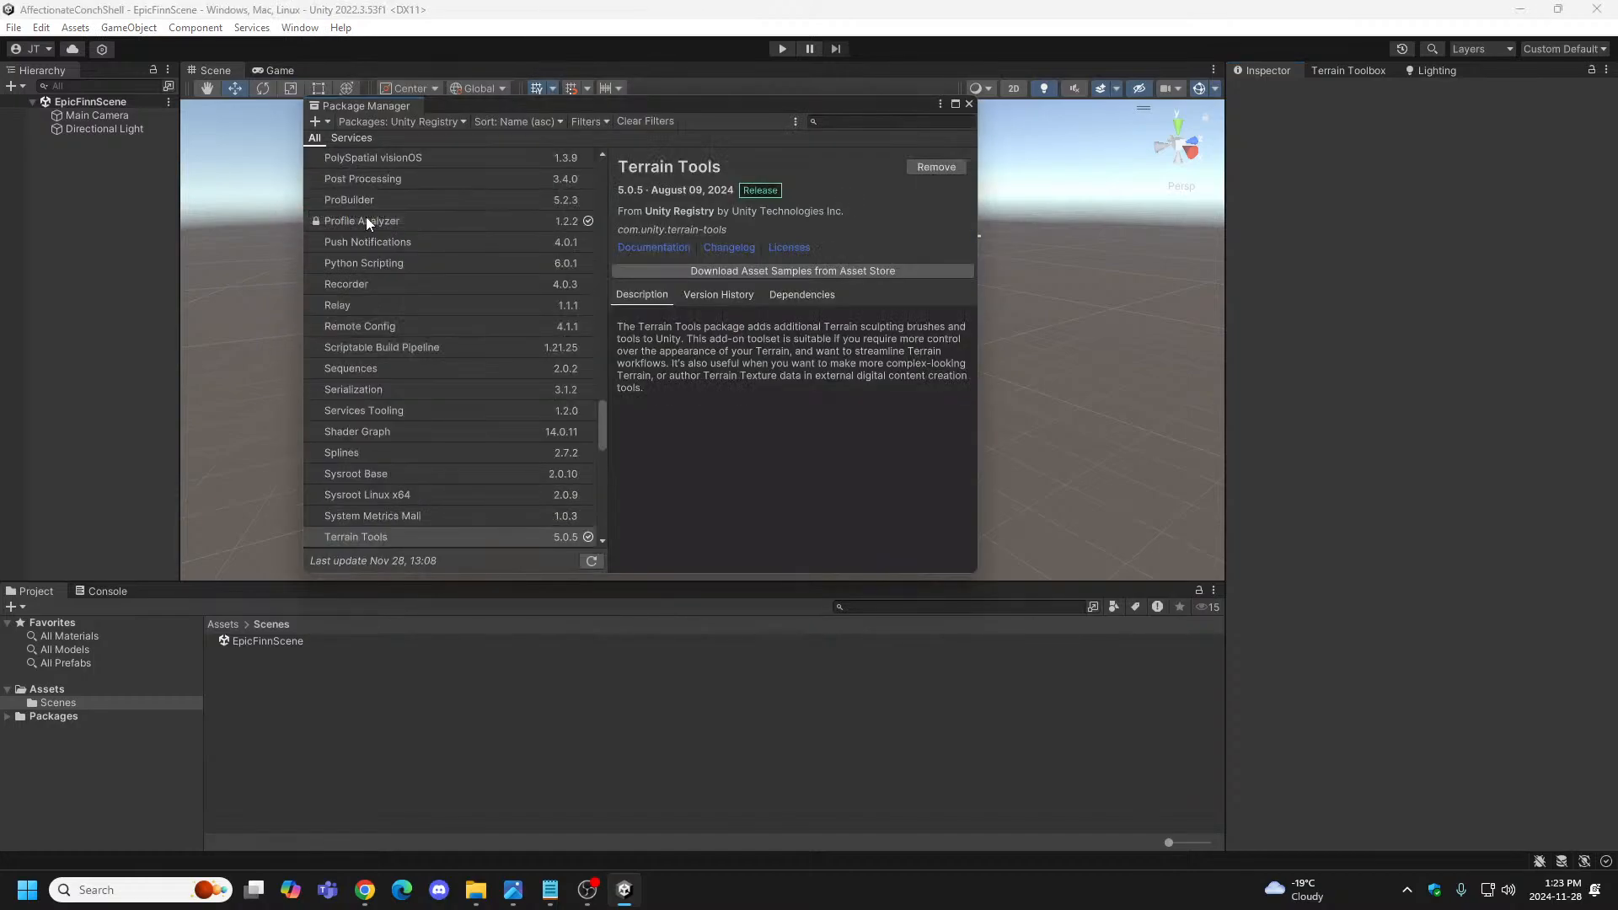
Check the packages in the project, and set the Package Manager to list My Assets.
{"action": "left_click", "coordinate": [458, 121]}
{"action": "left_click", "coordinate": [406, 162]}
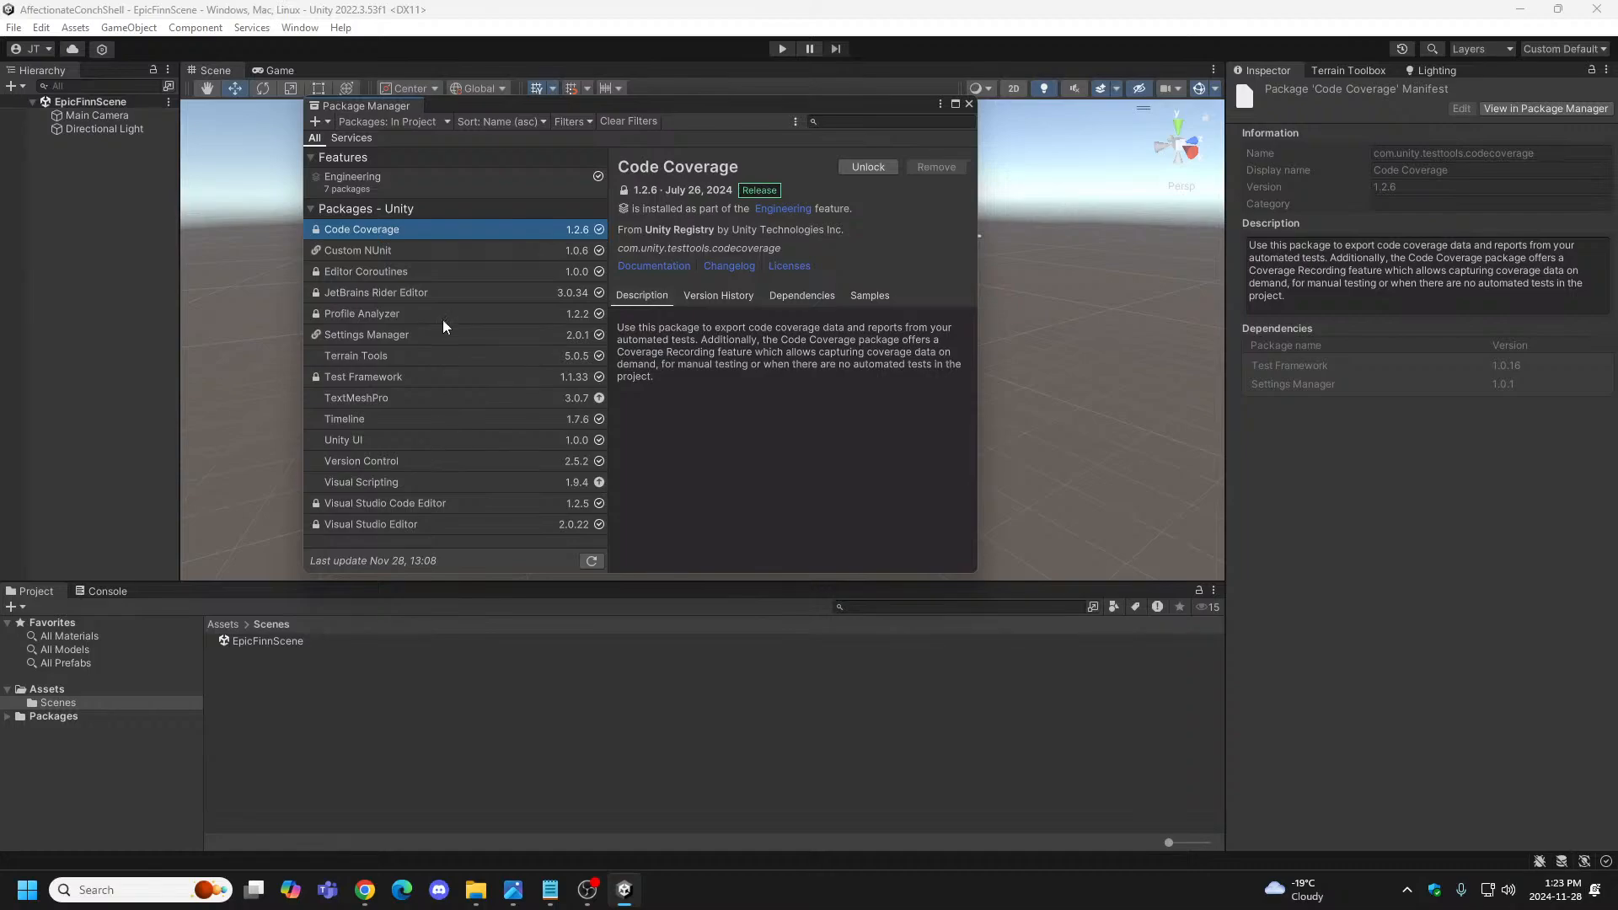
{"action": "left_click", "coordinate": [448, 120]}
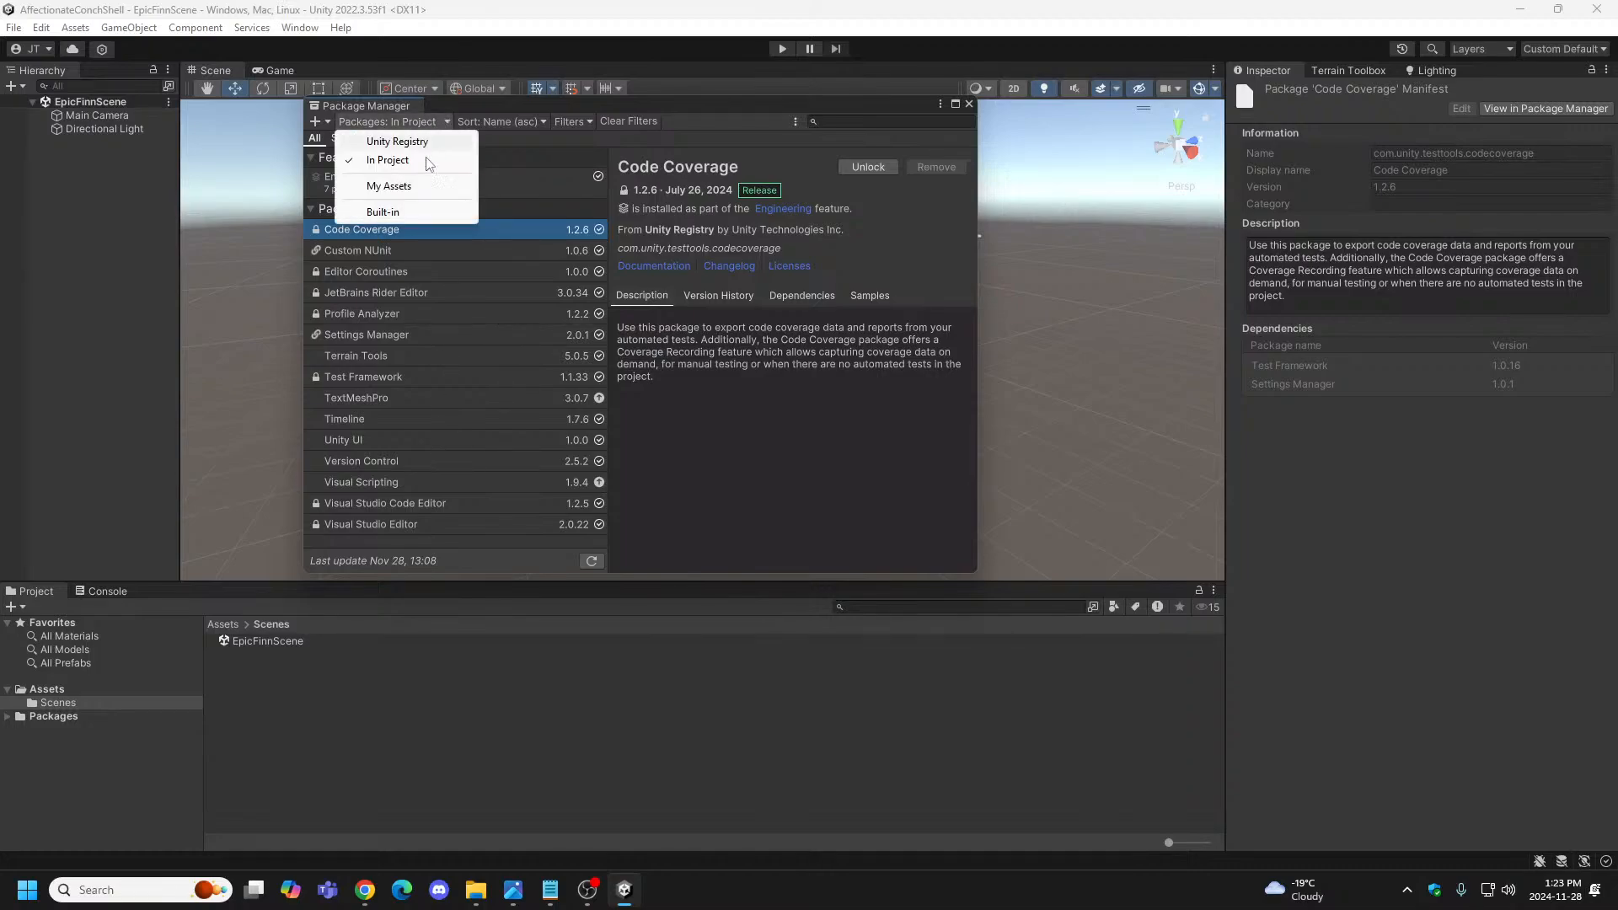
{"action": "left_click", "coordinate": [398, 188]}
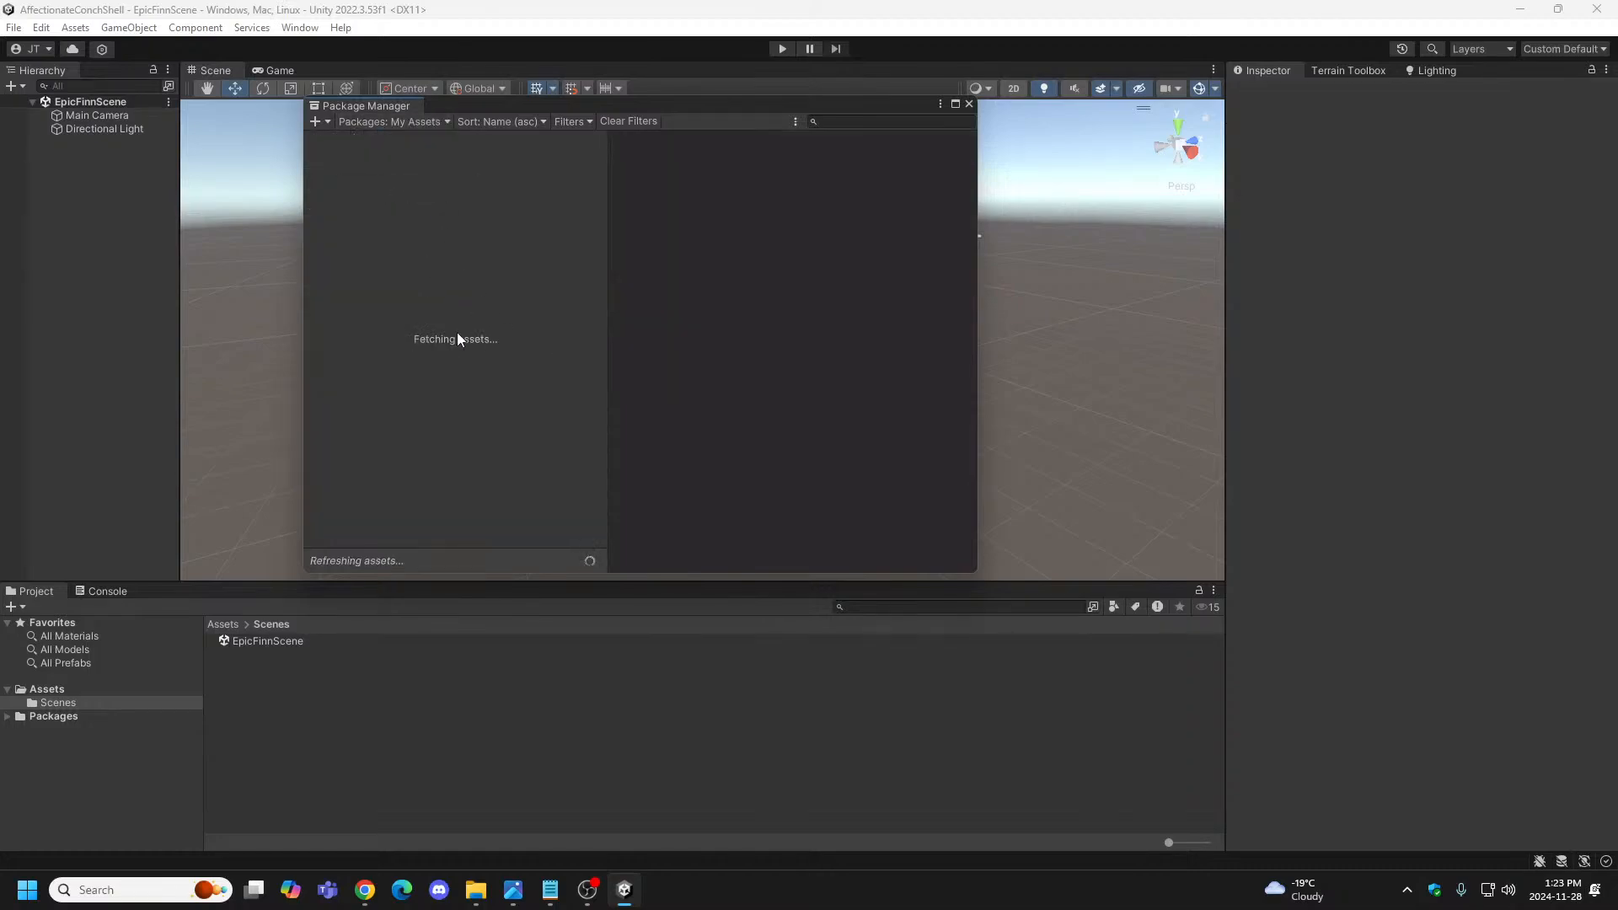
{"action": "left_click", "coordinate": [447, 123]}
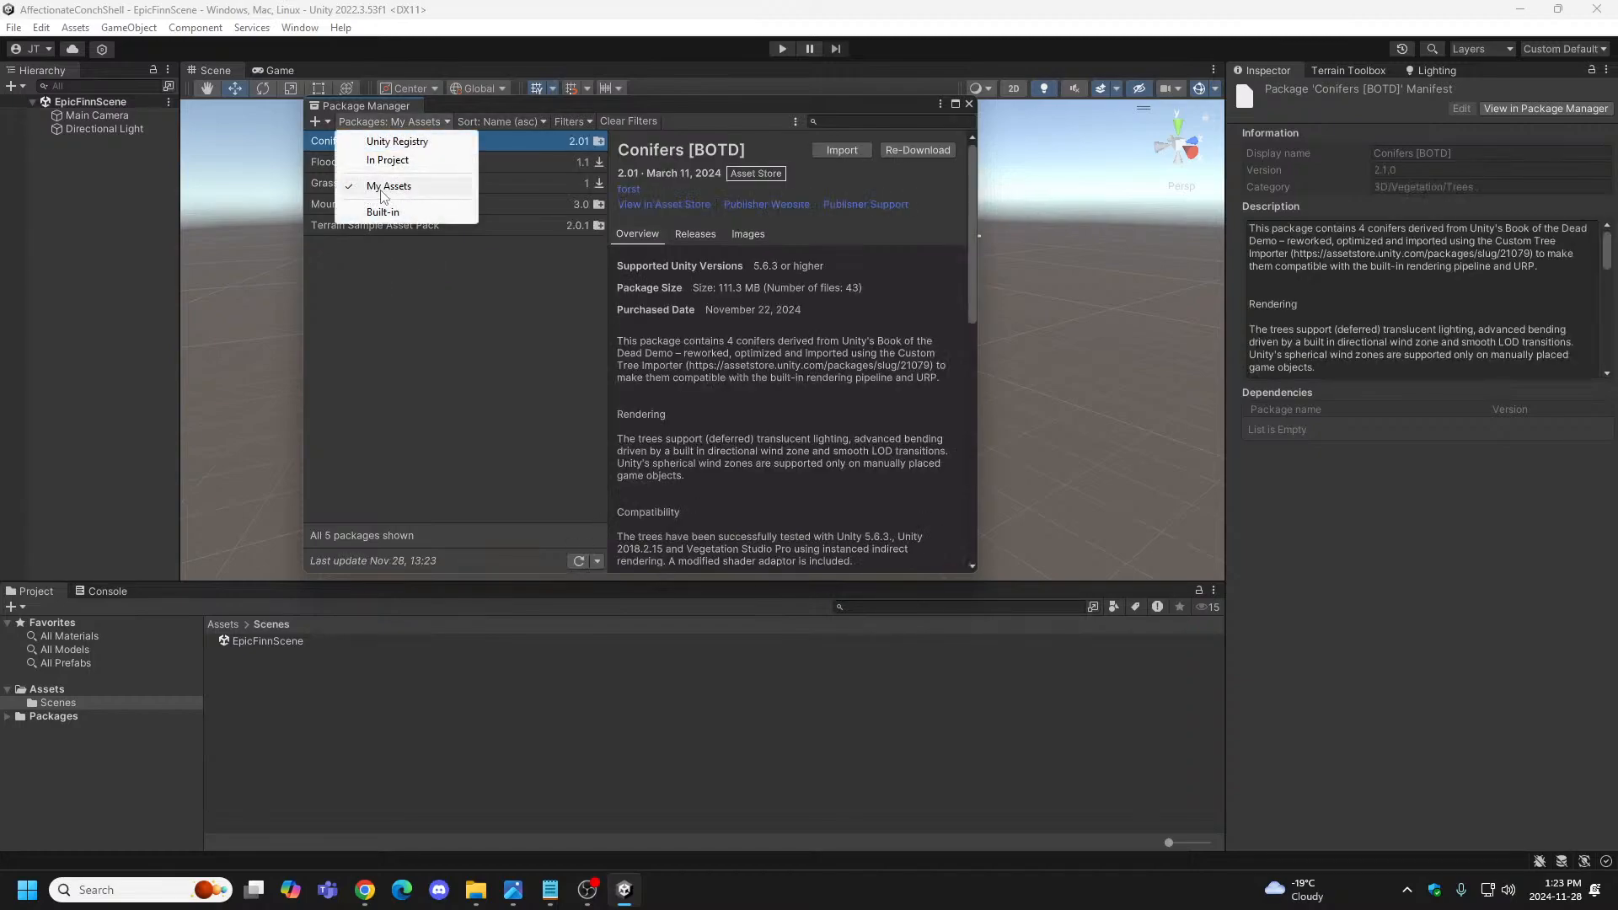
{"action": "left_click", "coordinate": [396, 187]}
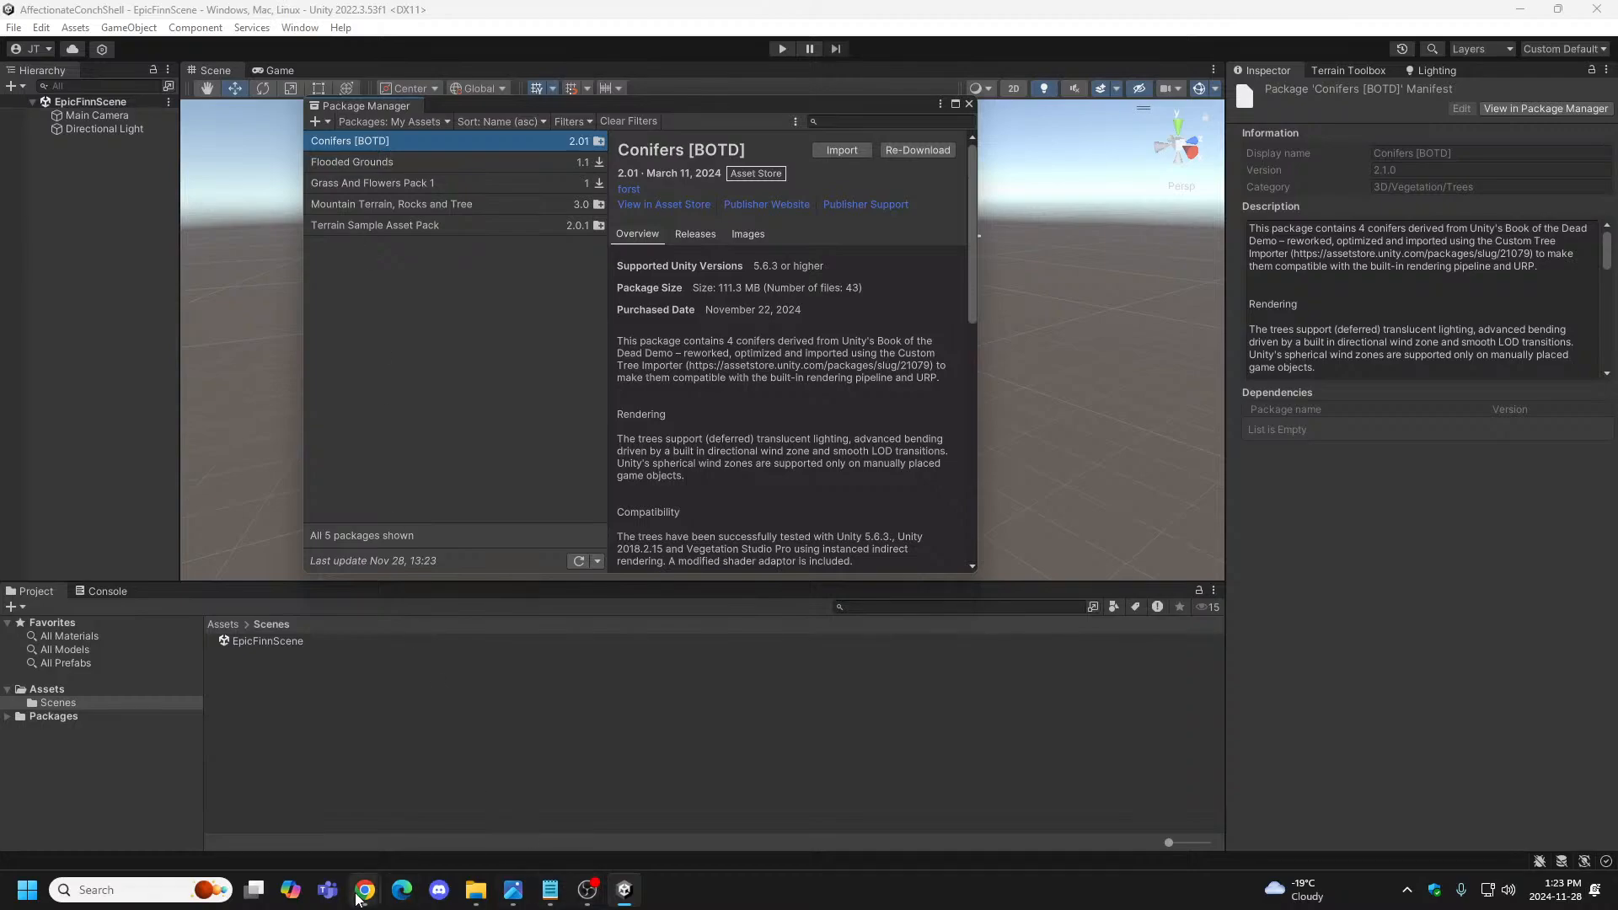
Switch to the Terrain Sample Asset Pack page in Chrome and start a review with a five-star rating.
{"action": "mouse_move", "coordinate": [369, 891]}
{"action": "left_click", "coordinate": [421, 818]}
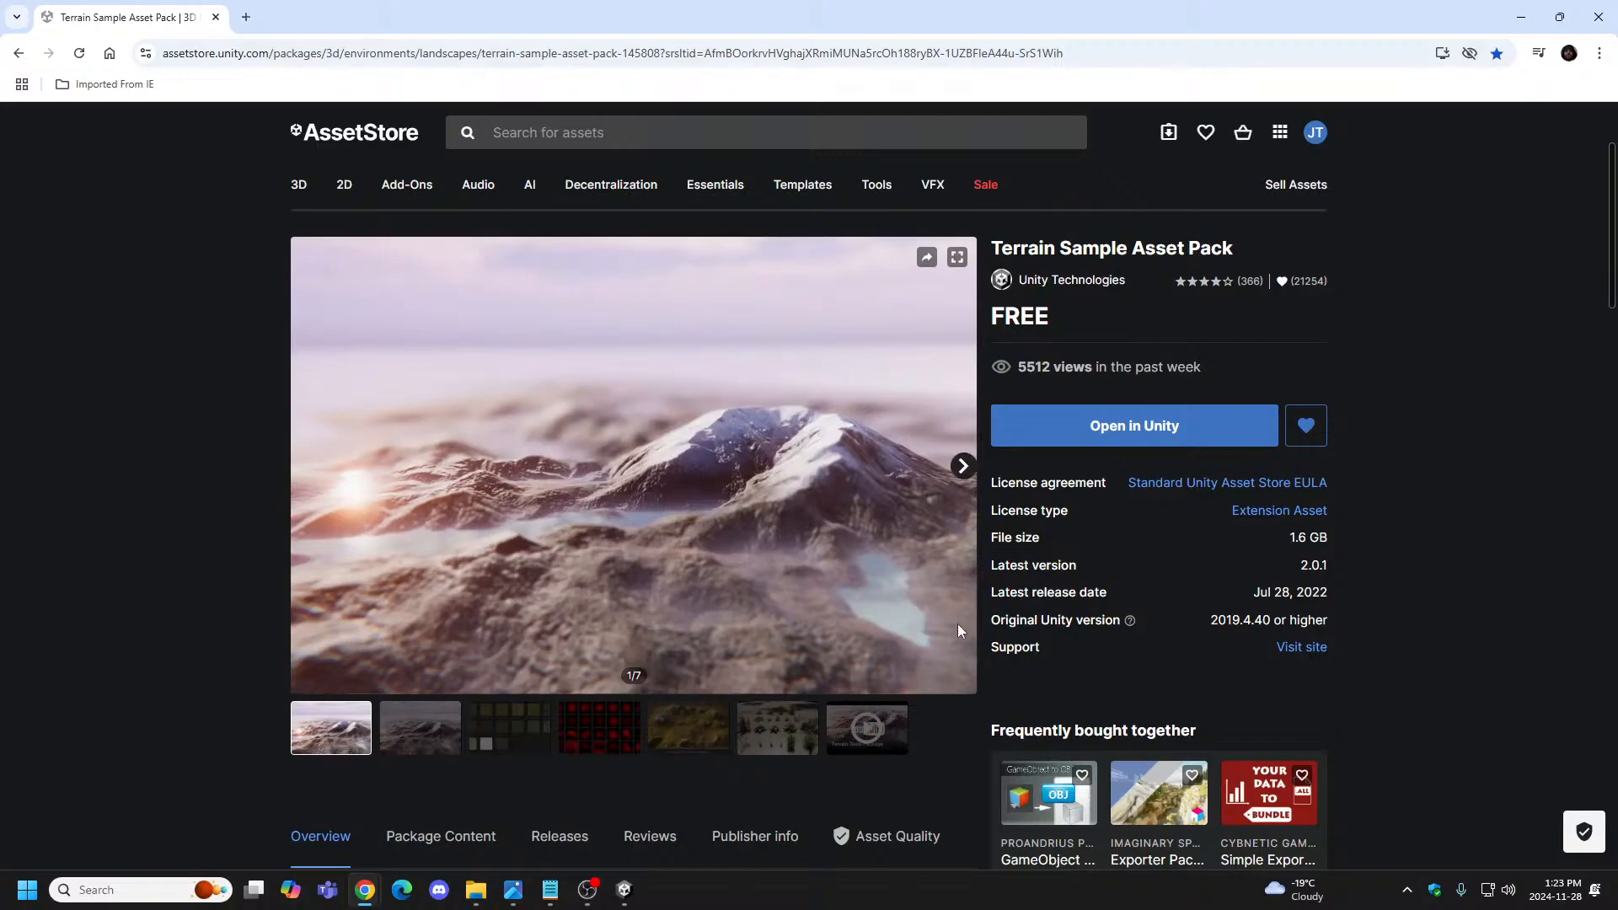
{"action": "scroll", "coordinate": [241, 730], "scroll_direction": "down", "scroll_amount": 15}
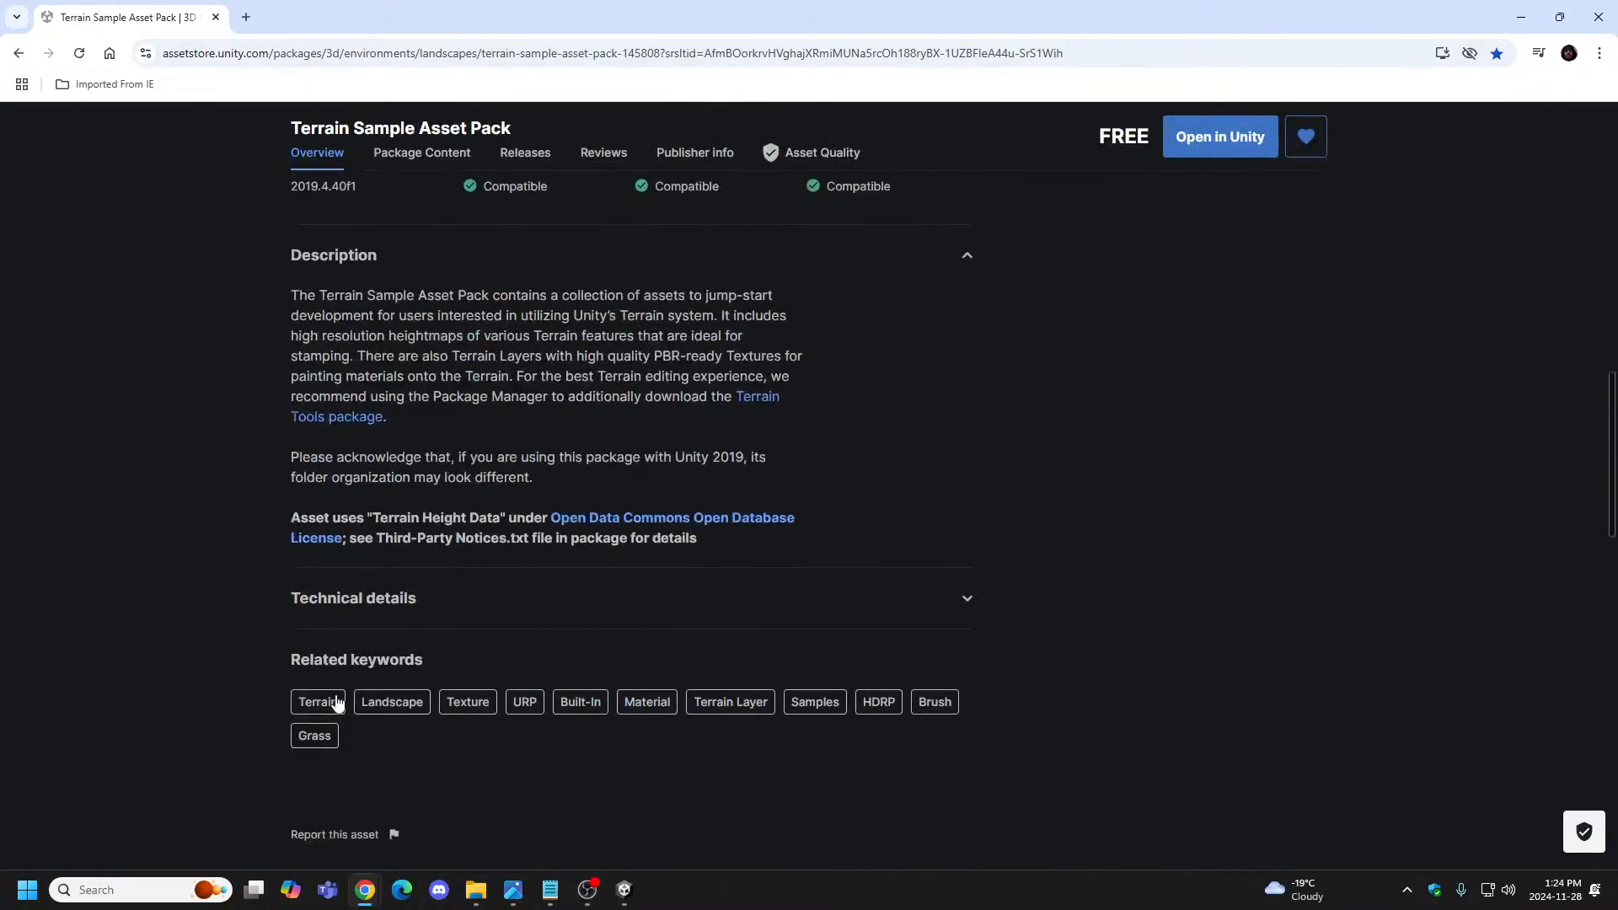
{"action": "scroll", "coordinate": [780, 653], "scroll_direction": "up", "scroll_amount": 20}
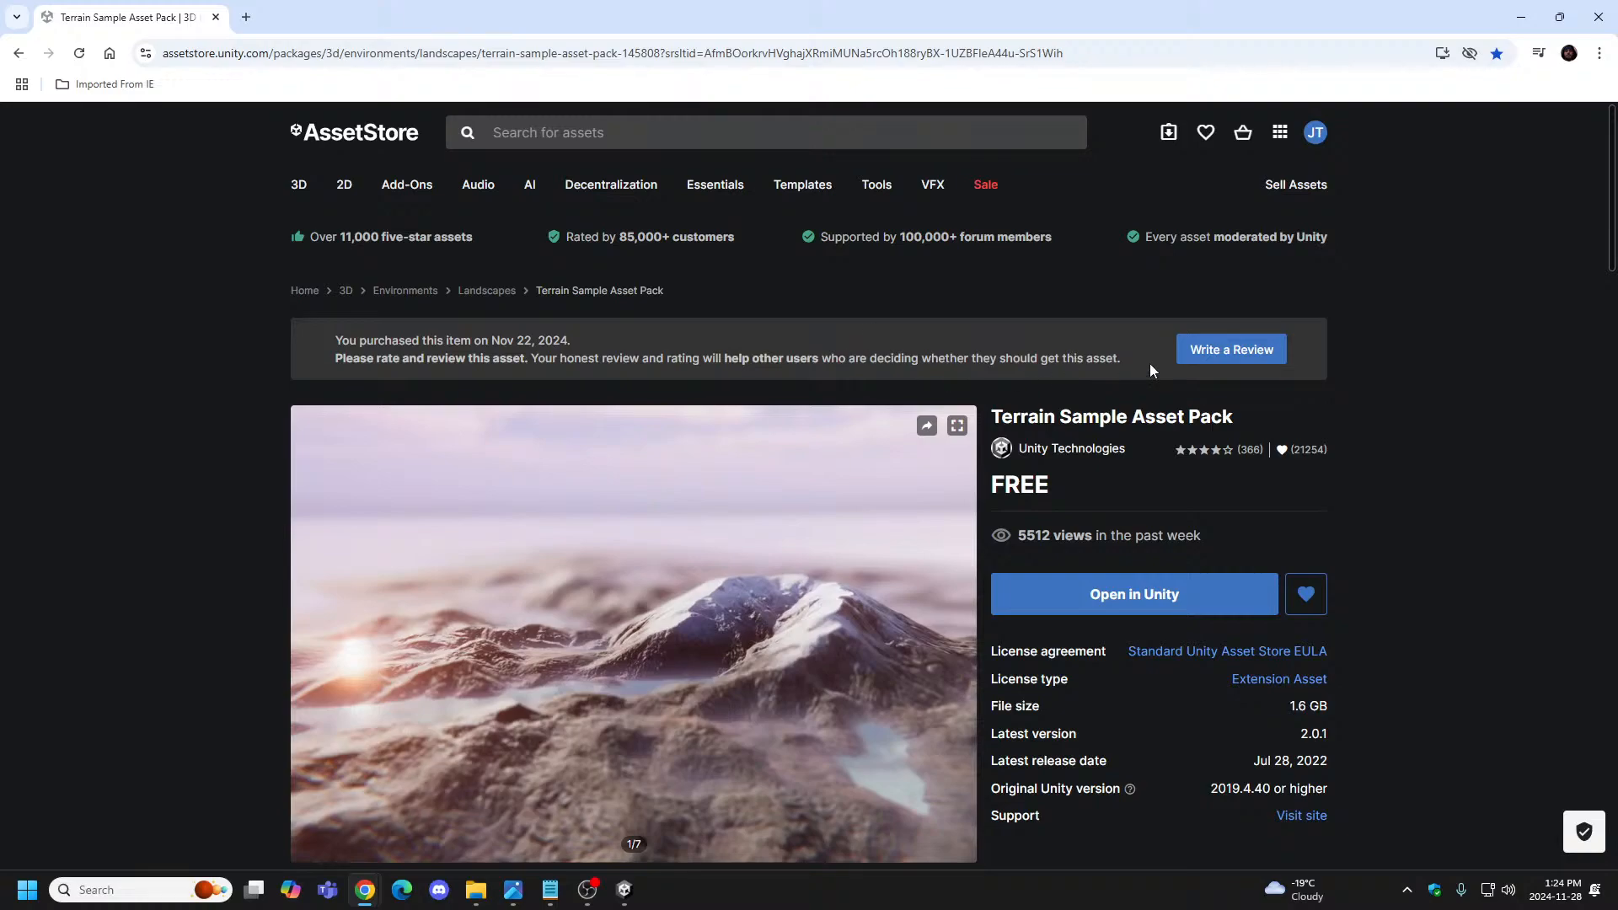
{"action": "left_click", "coordinate": [1196, 354]}
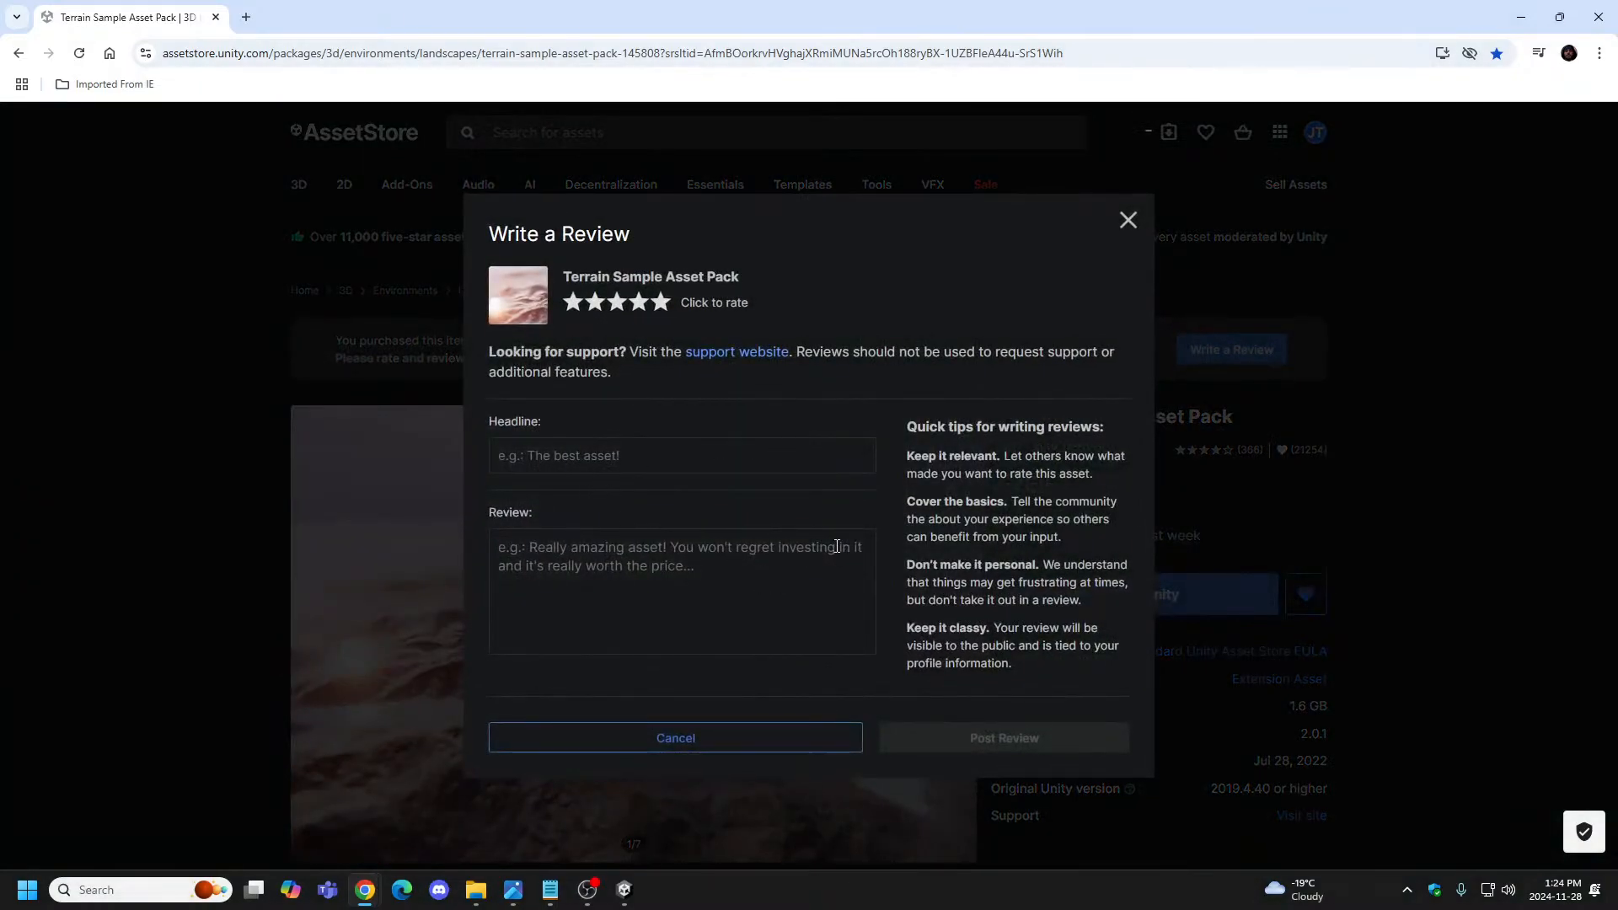
{"action": "left_click", "coordinate": [659, 305]}
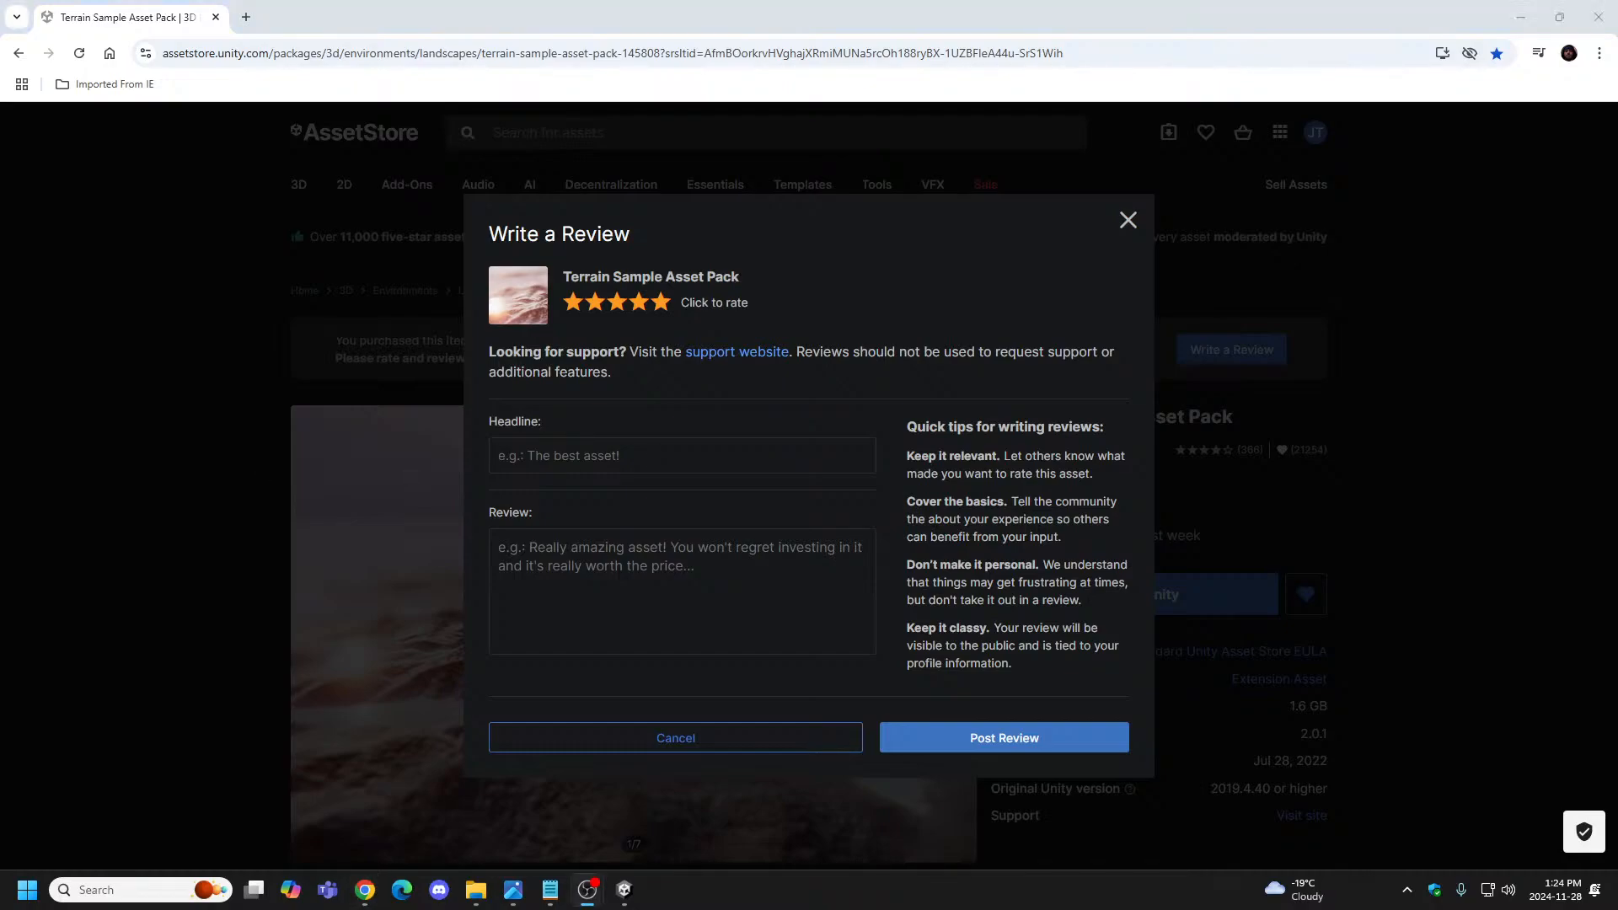
Enter "Affectionate Conch Shell and Epic Finn" as the first line of the review text.
{"action": "left_click", "coordinate": [524, 540]}
{"action": "type", "text": "Affectionate Conch Shell"}
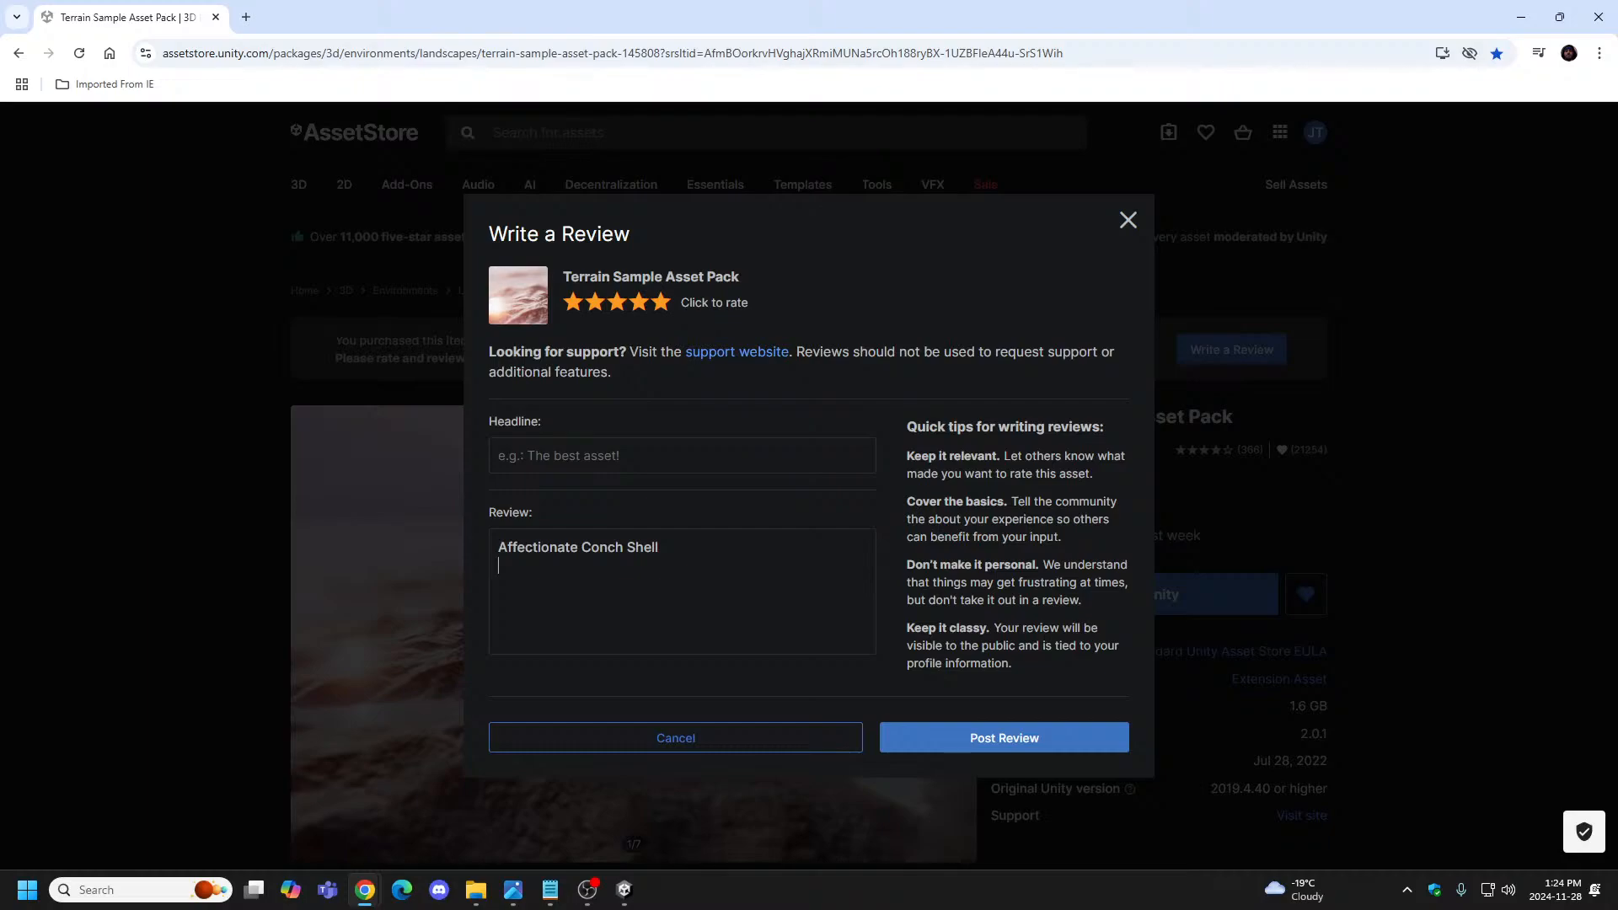
{"action": "key", "text": "alt+Tab"}
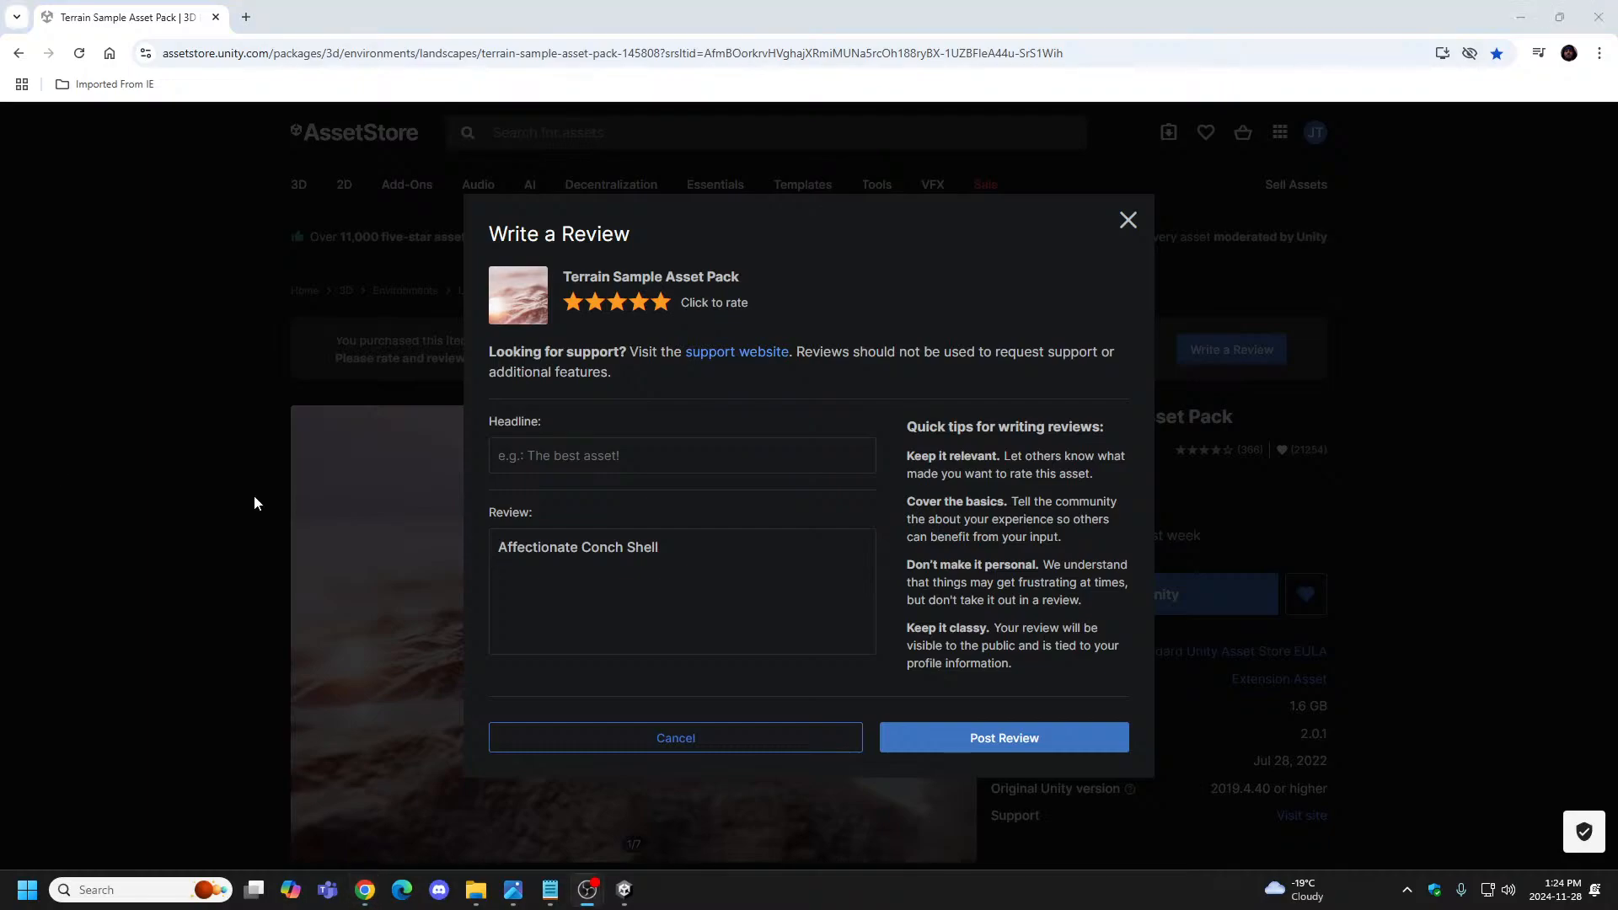
{"action": "key", "text": "alt+Tab"}
{"action": "type", "text": "andf Epic Finn"}
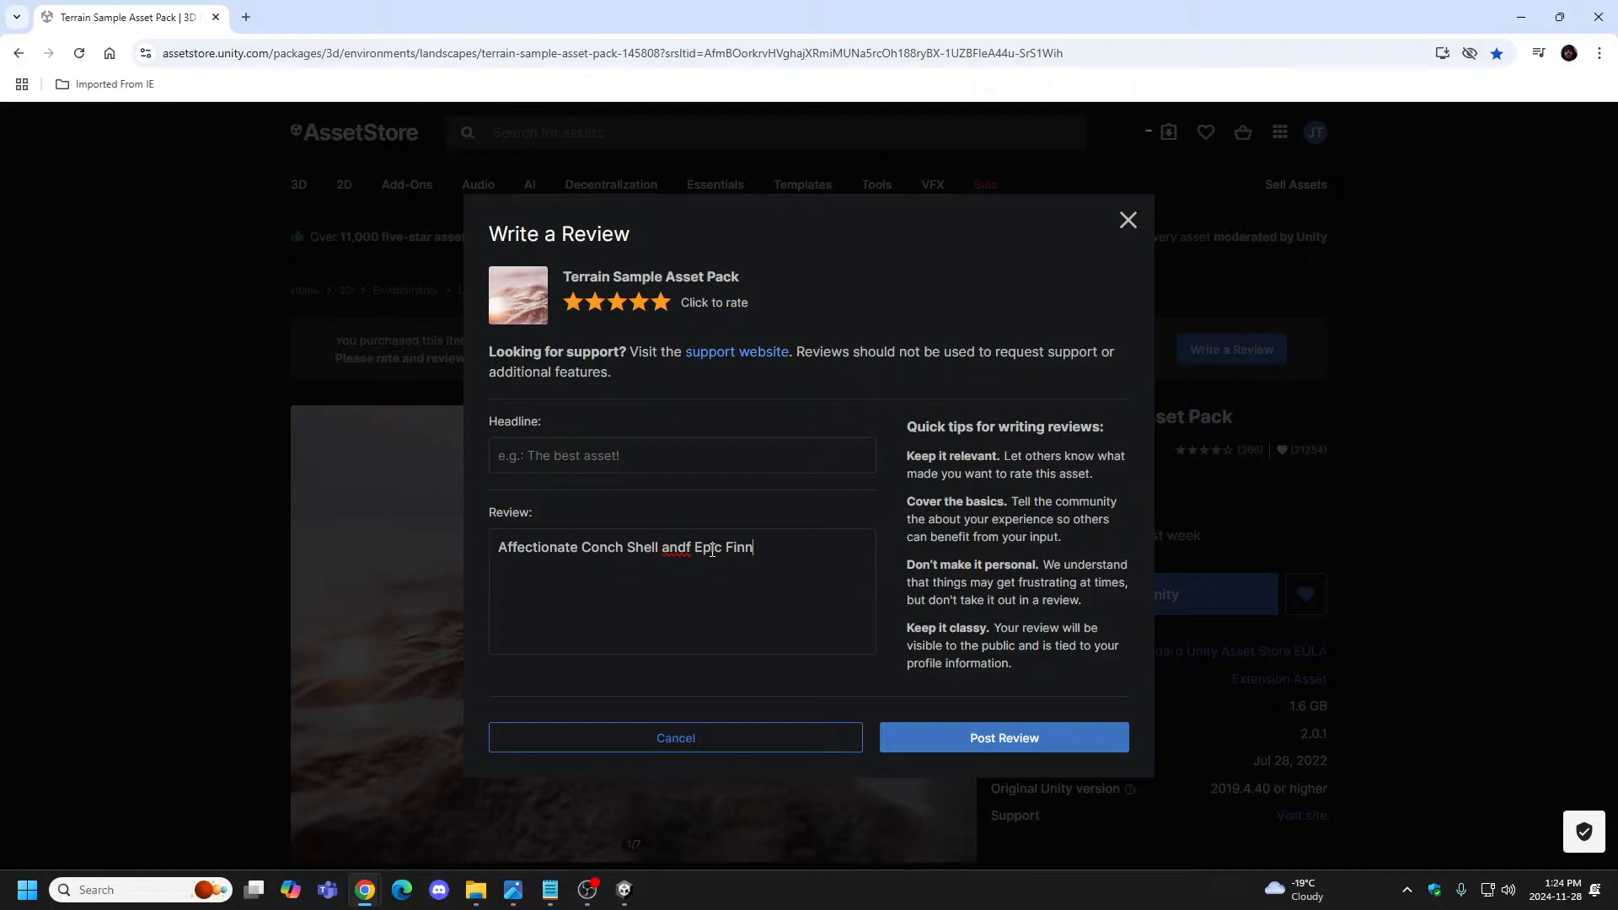
{"action": "key", "text": "BackSpace"}
{"action": "type", "text": "#"}
{"action": "key", "text": "alt+space"}
{"action": "key", "text": "w"}
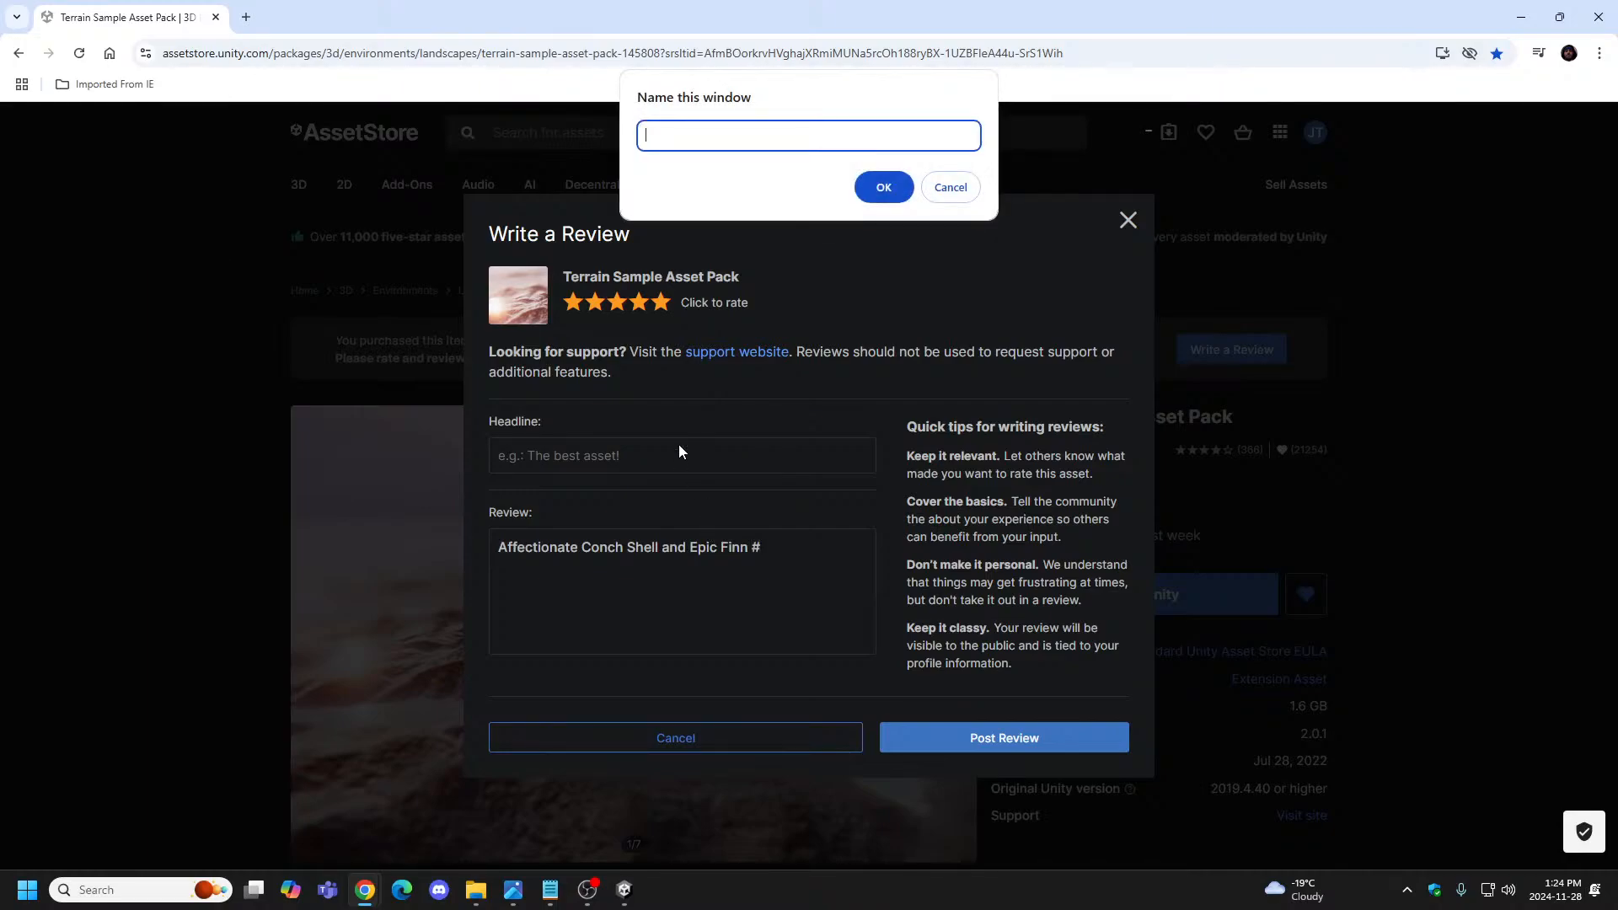
{"action": "left_click", "coordinate": [937, 187]}
{"action": "key", "text": "BackSpace"}
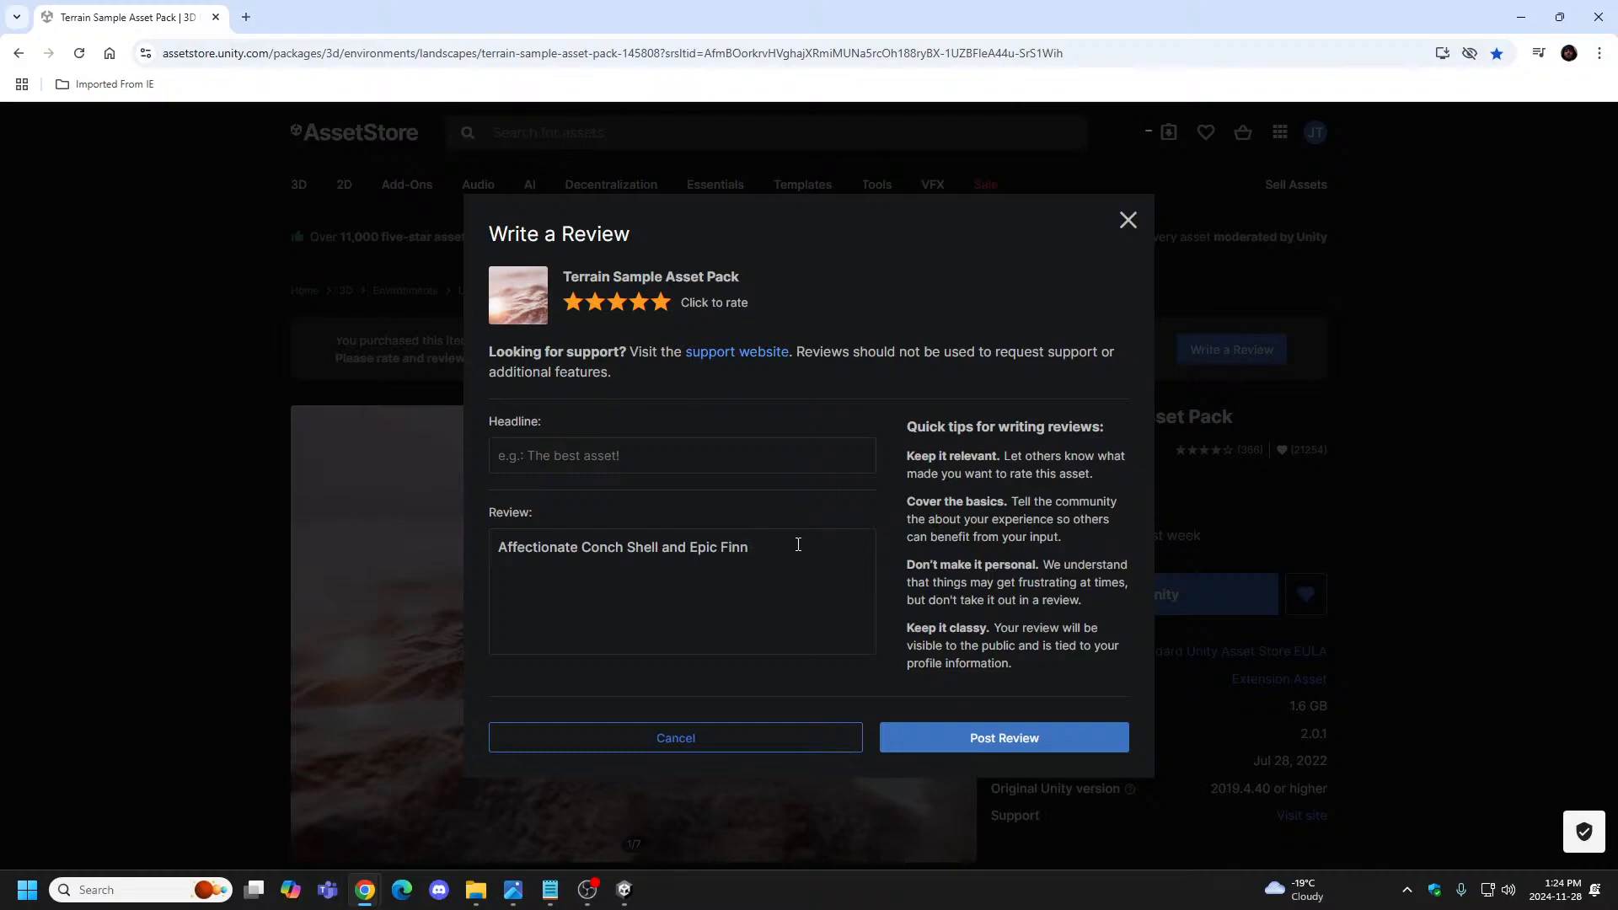
Add "WhiskeyTangoCoding... We <3 it !!" to the end of the review text.
{"action": "type", "text": "WhiskeyTangoCodin... We "}
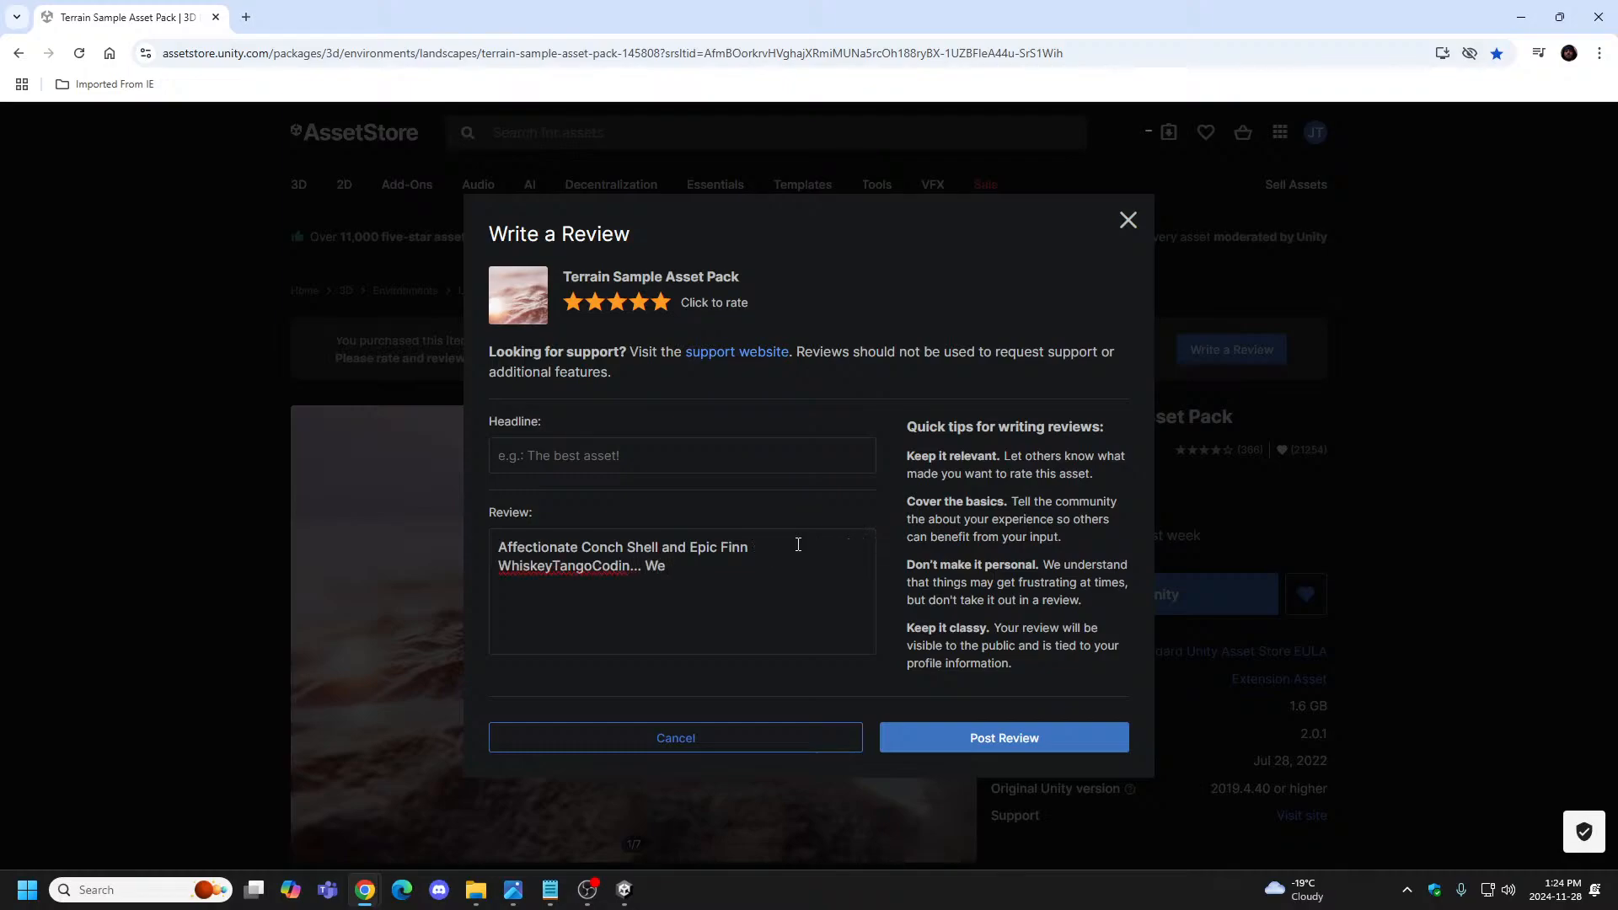
{"action": "type", "text": "<3 it !!"}
{"action": "left_click", "coordinate": [625, 574]}
{"action": "type", "text": "g"}
Give the review the headline "Thank you @ Unity Technologies !! It is the BEST !!" and post it.
{"action": "type", "text": "Thank you"}
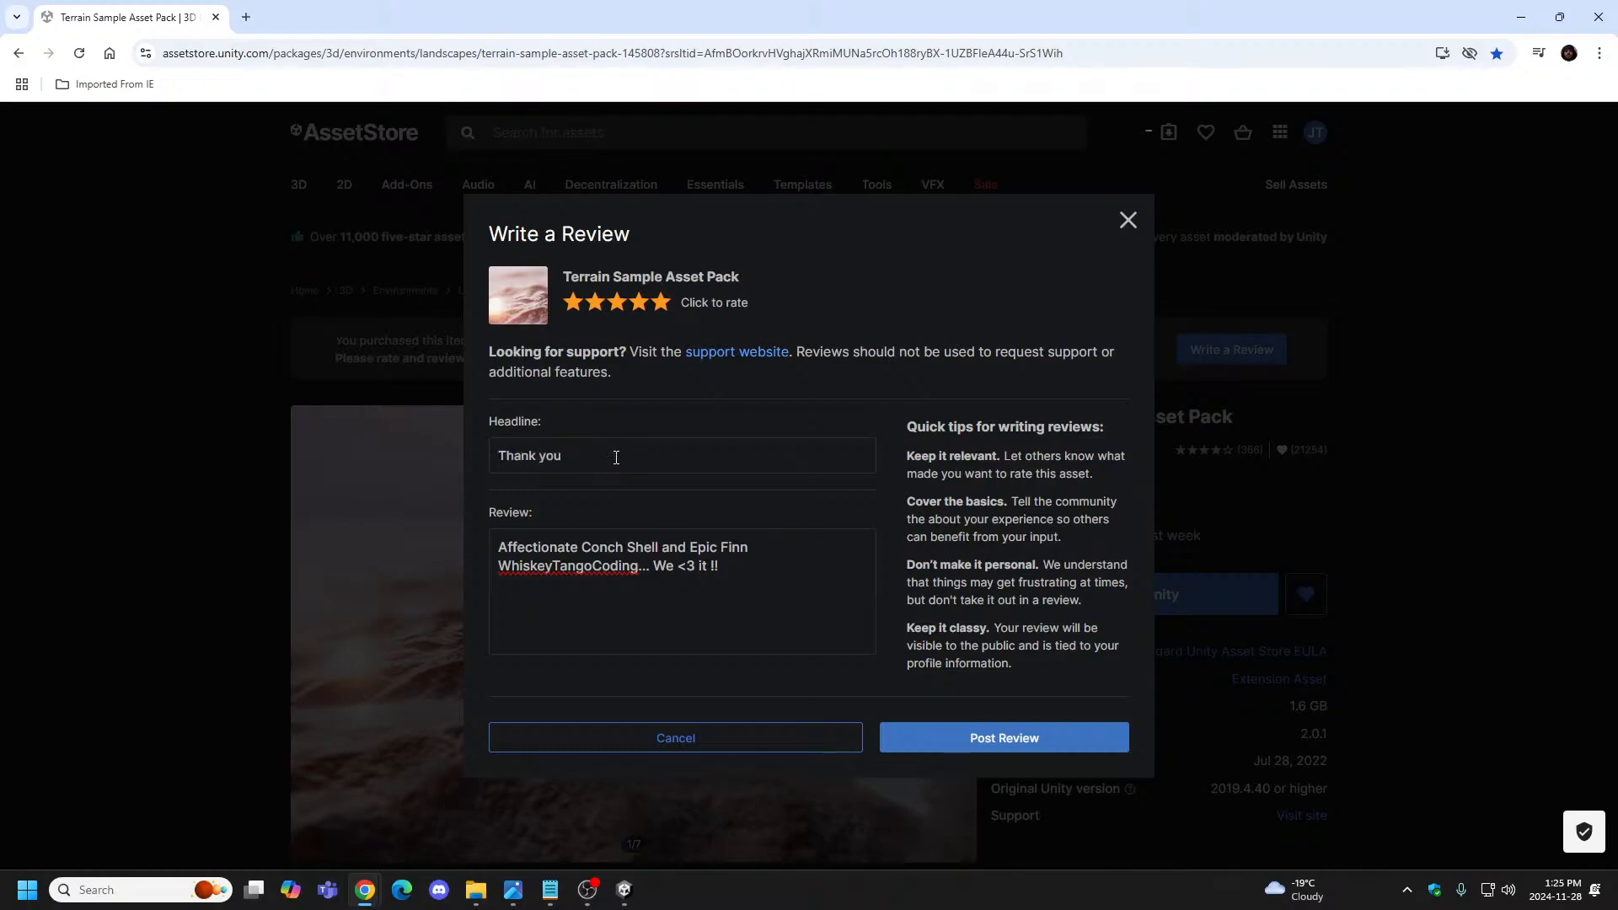
{"action": "type", "text": " #"}
{"action": "key", "text": "BackSpace"}
{"action": "type", "text": "@ Unity T"}
{"action": "left_click_drag", "start_coordinate": [844, 217], "coordinate": [800, 289]}
{"action": "left_click", "coordinate": [801, 291]}
{"action": "type", "text": "echnologies !@! It is the BEST !!"}
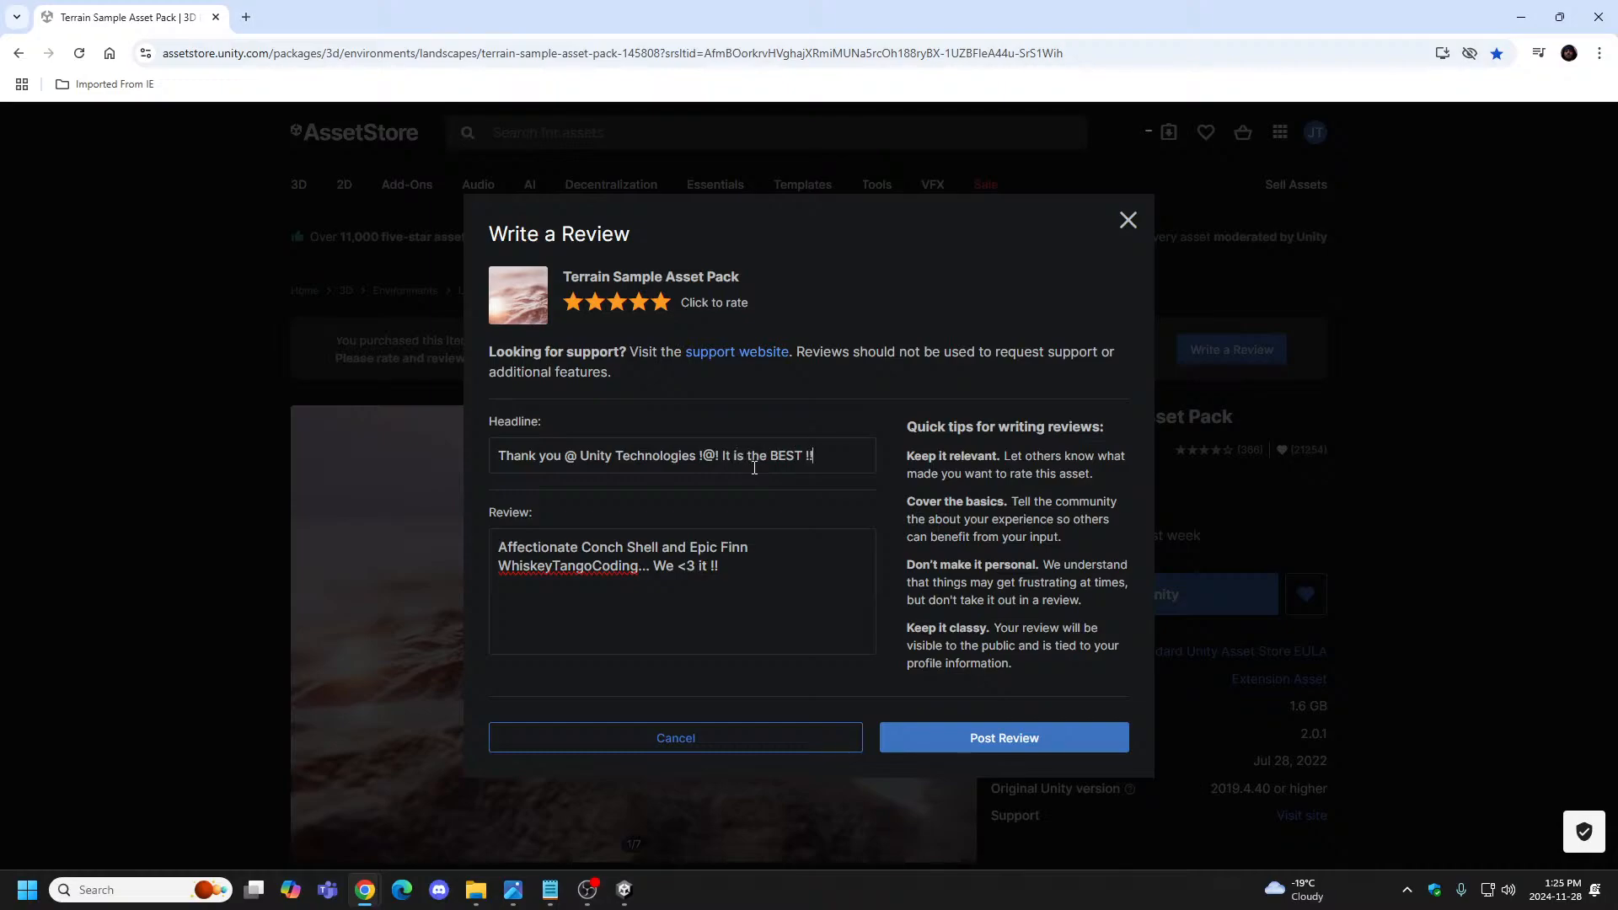
{"action": "left_click", "coordinate": [713, 454]}
{"action": "key", "text": "BackSpace"}
{"action": "left_click", "coordinate": [1000, 741]}
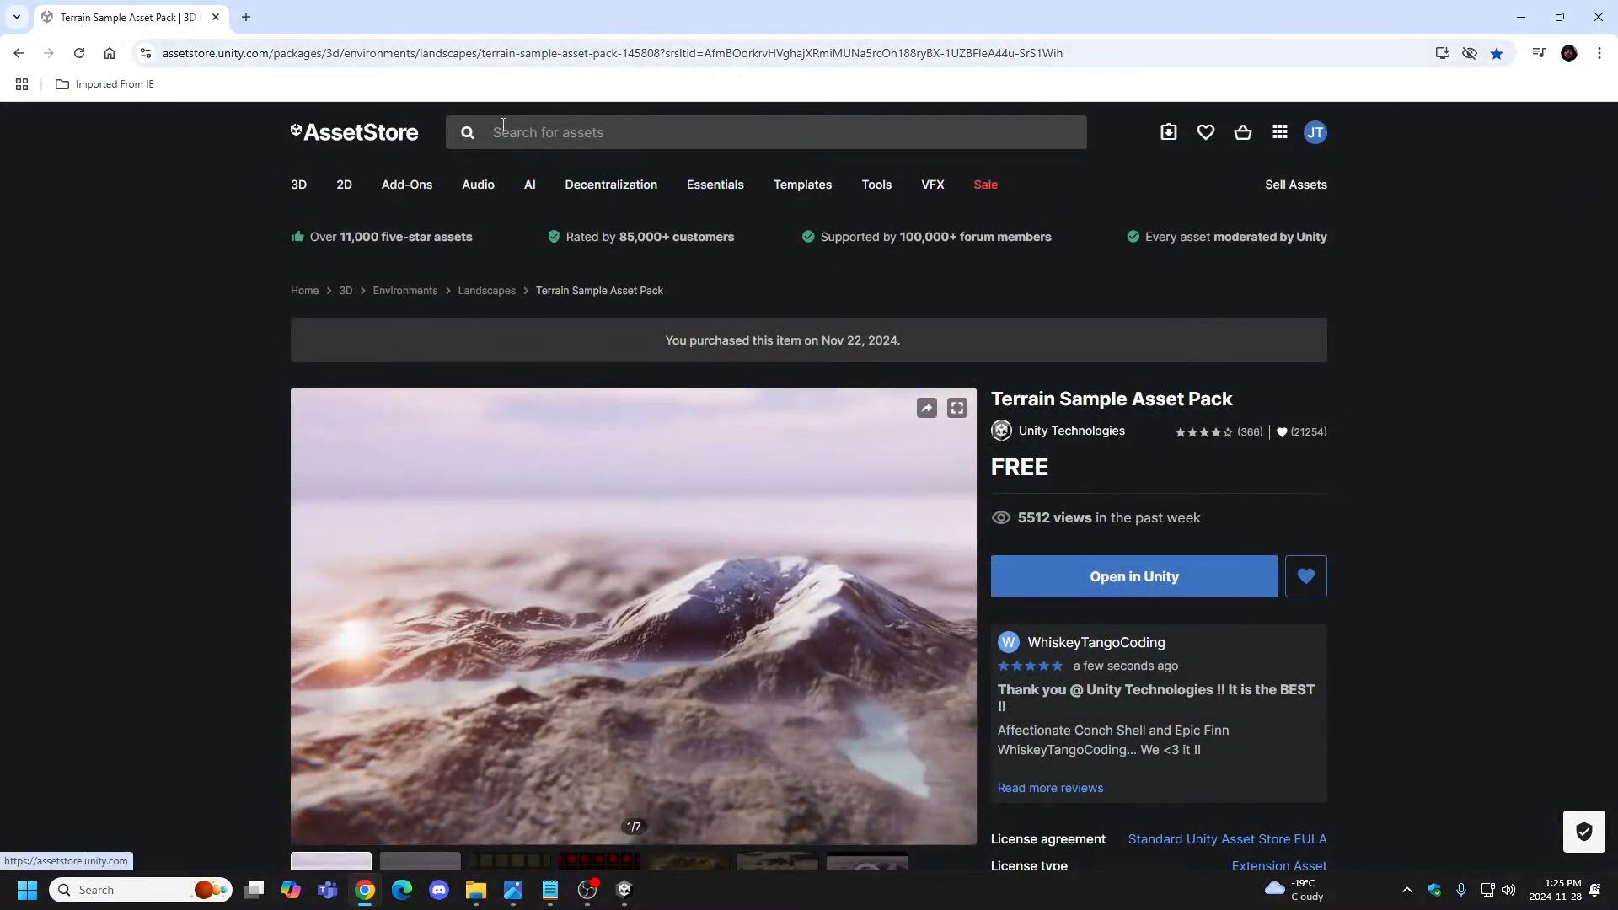
Return to Unity and import all of the Terrain Sample Asset Pack, installing and upgrading its package dependencies.
{"action": "key", "text": "alt+Tab"}
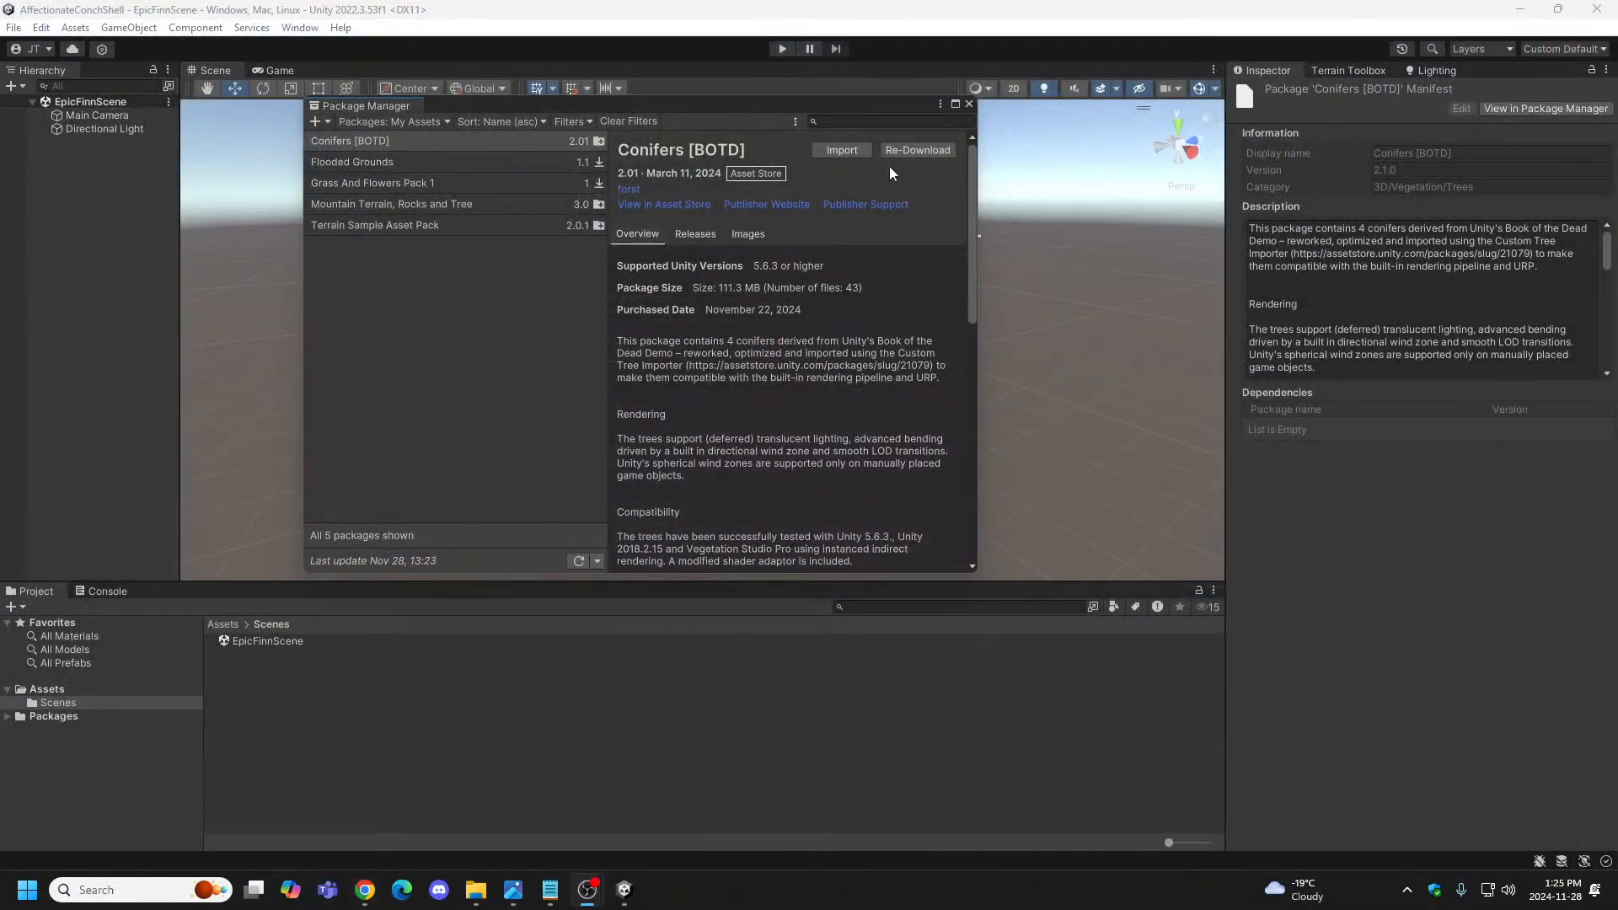
{"action": "left_click", "coordinate": [386, 229]}
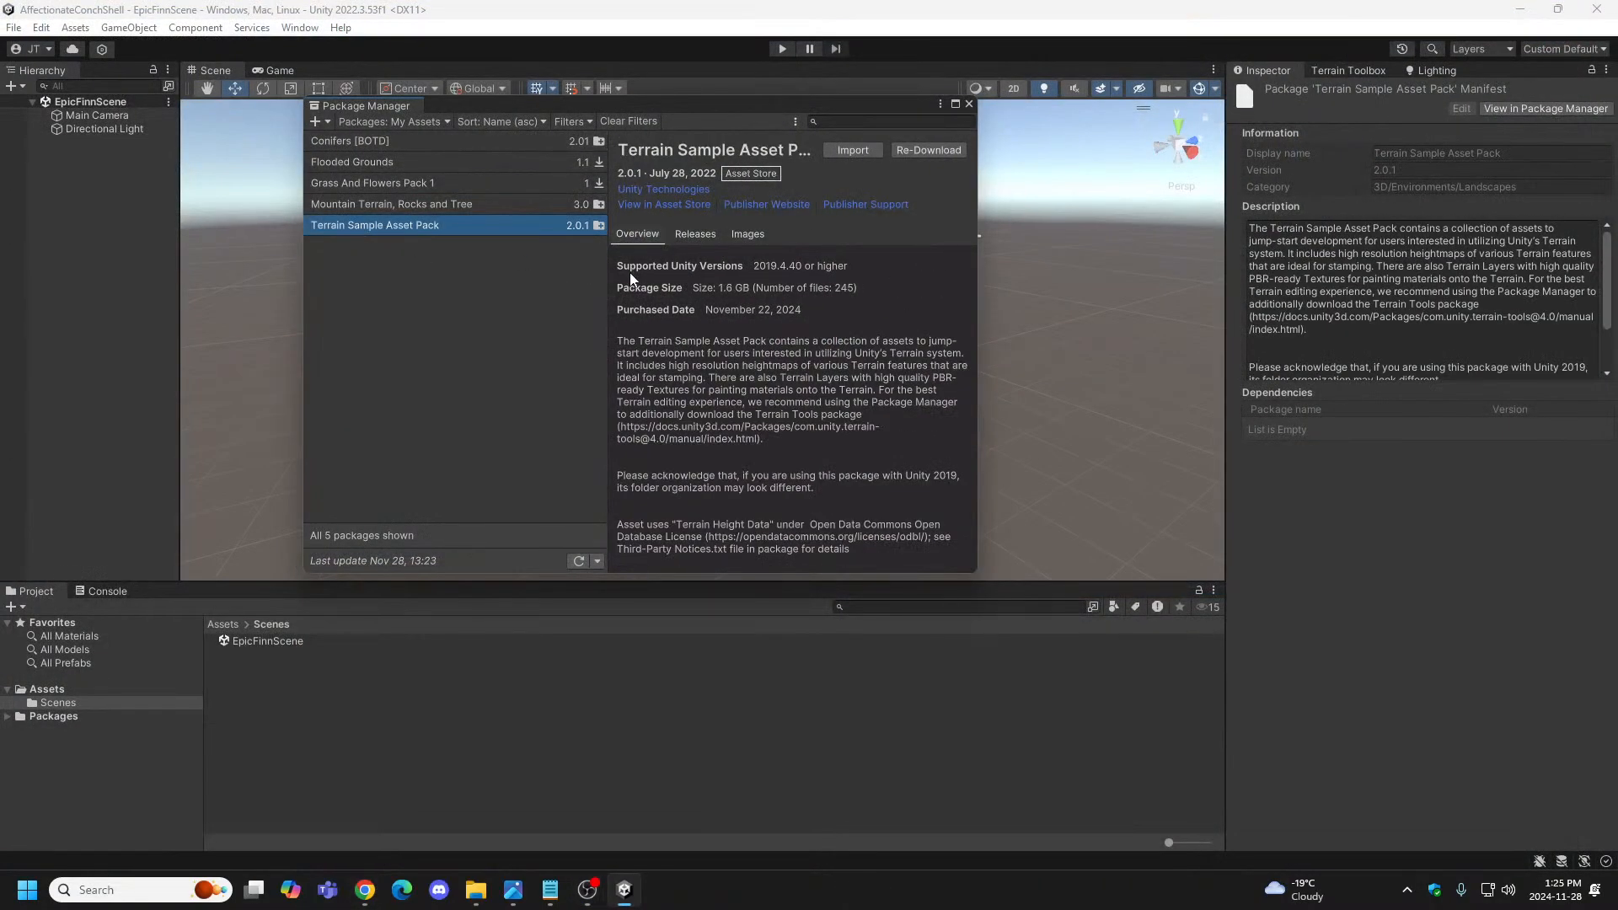
{"action": "left_click", "coordinate": [848, 150]}
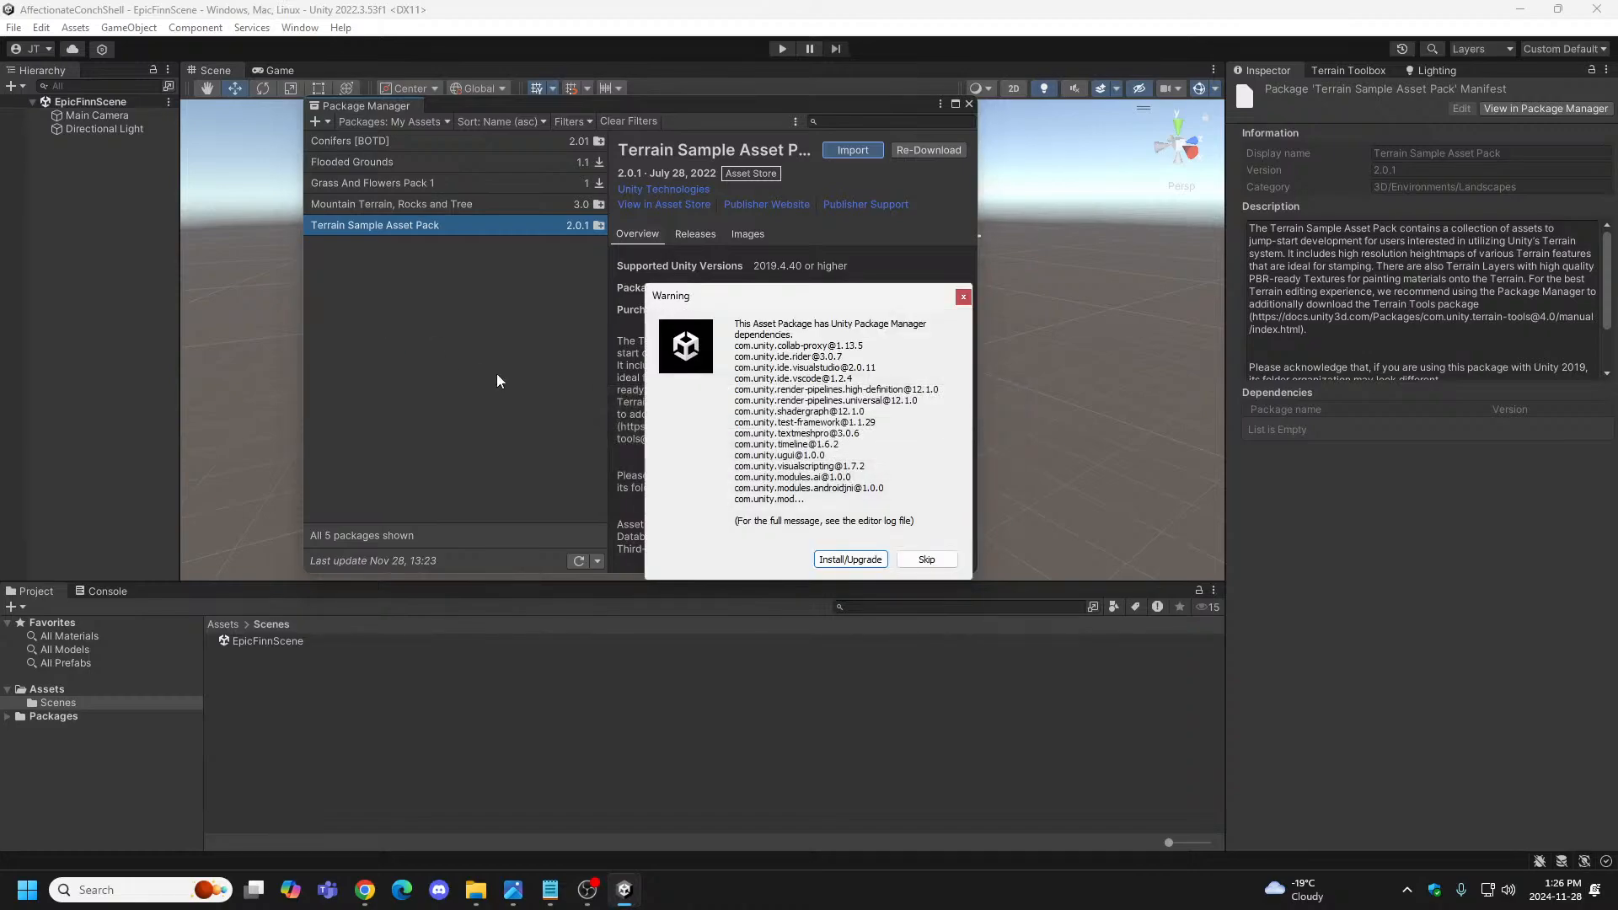
{"action": "left_click", "coordinate": [851, 559]}
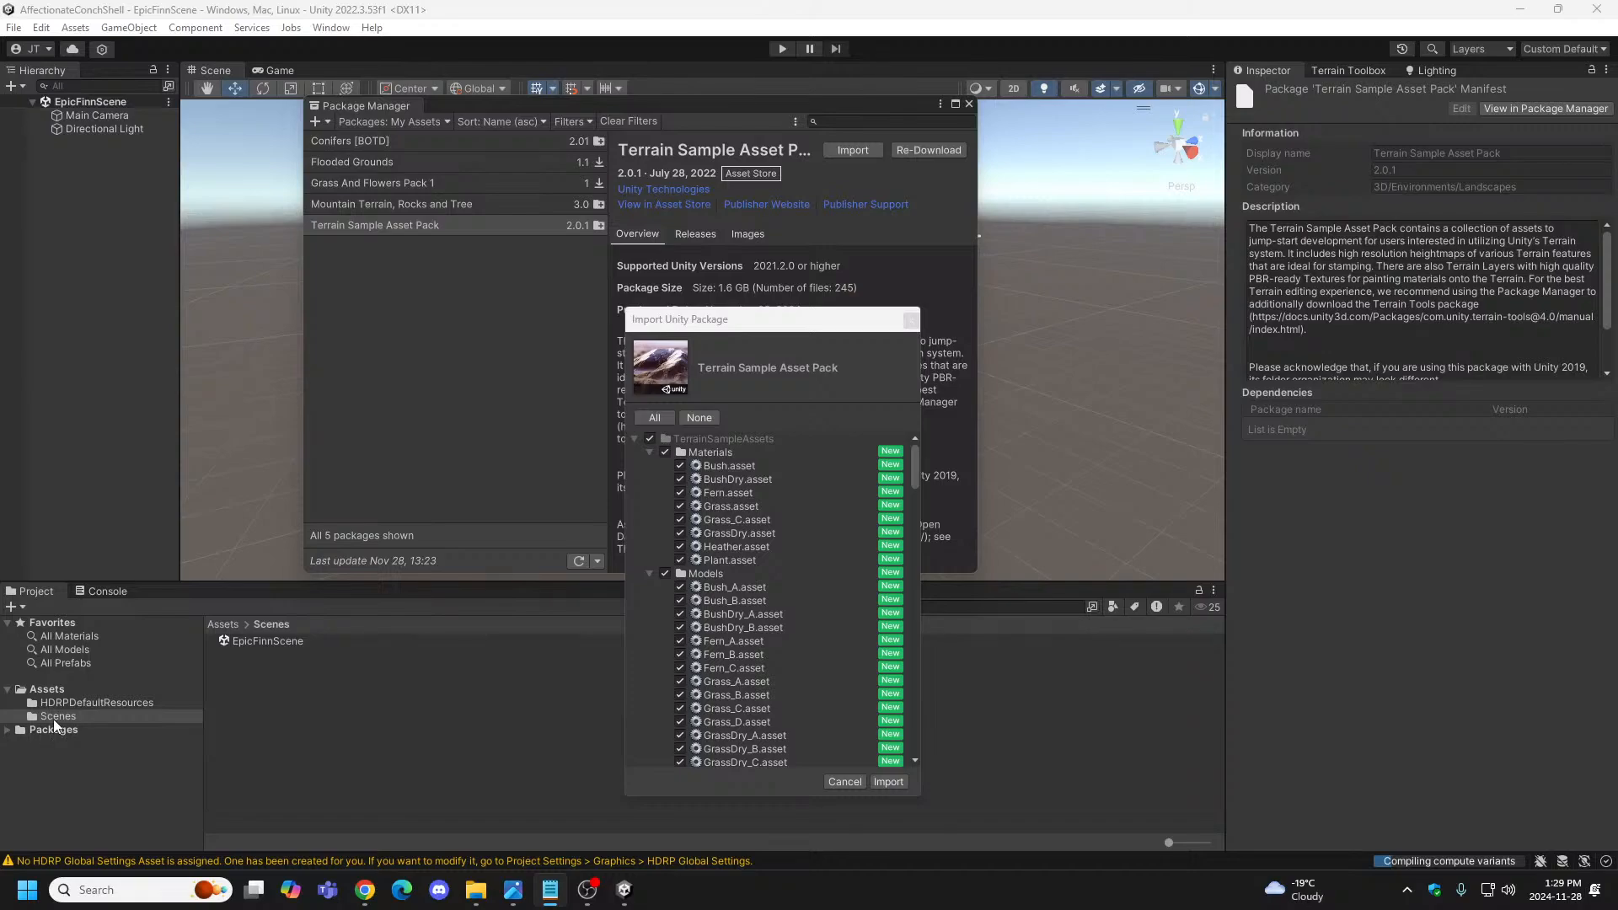
{"action": "left_click", "coordinate": [888, 782]}
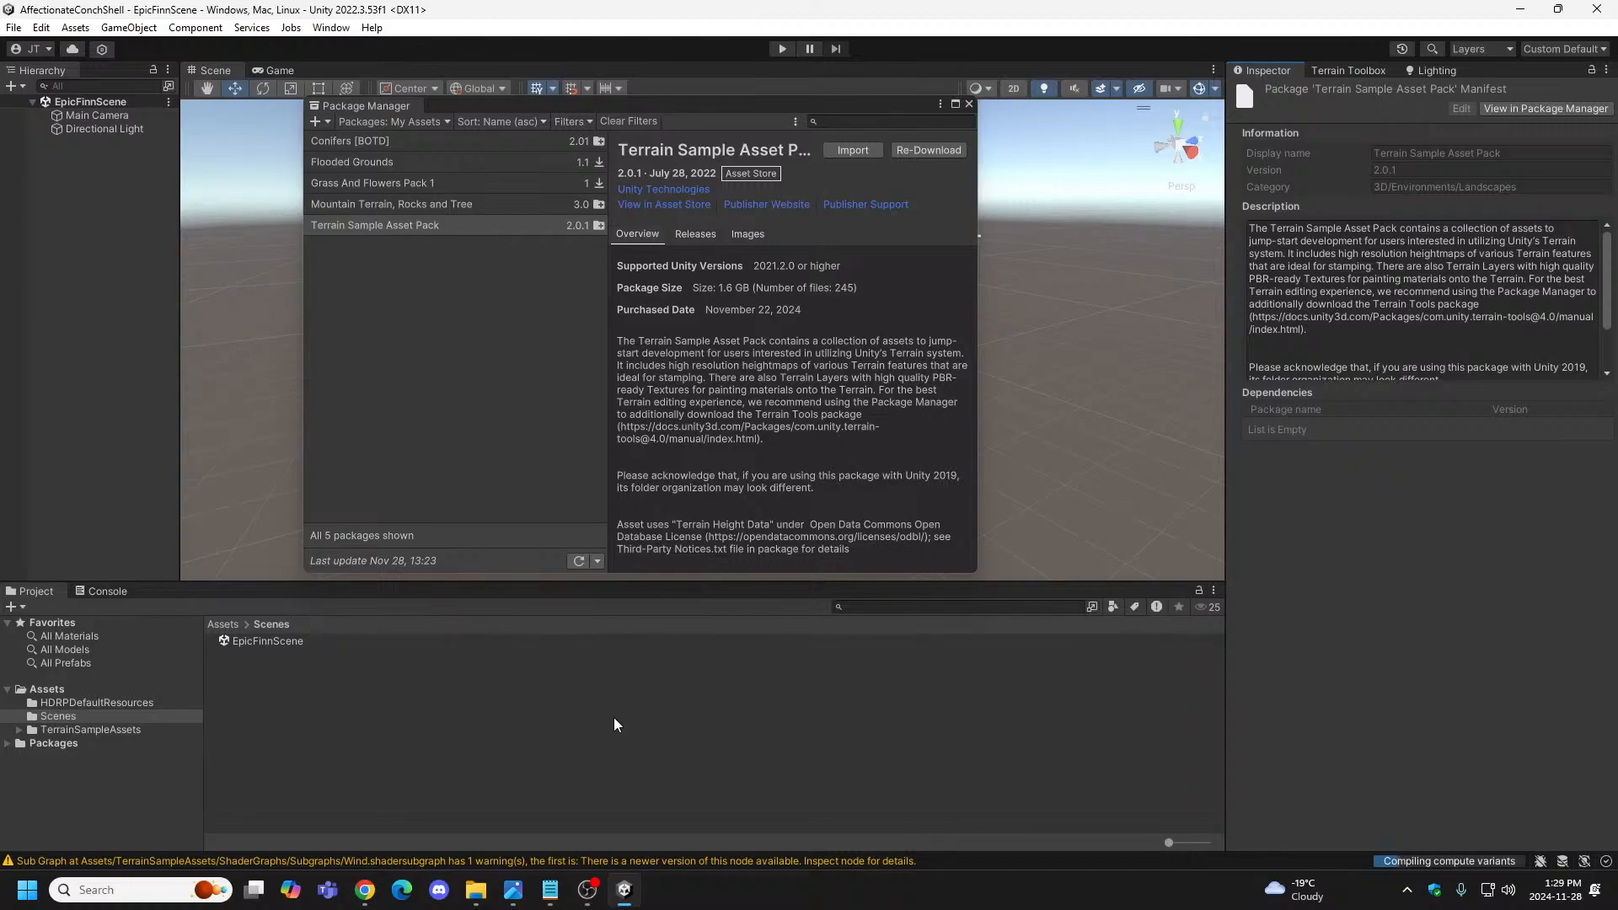
Examine the Console warnings and the HDRP Global Settings in Project Settings, then close the settings window.
{"action": "left_click", "coordinate": [108, 592]}
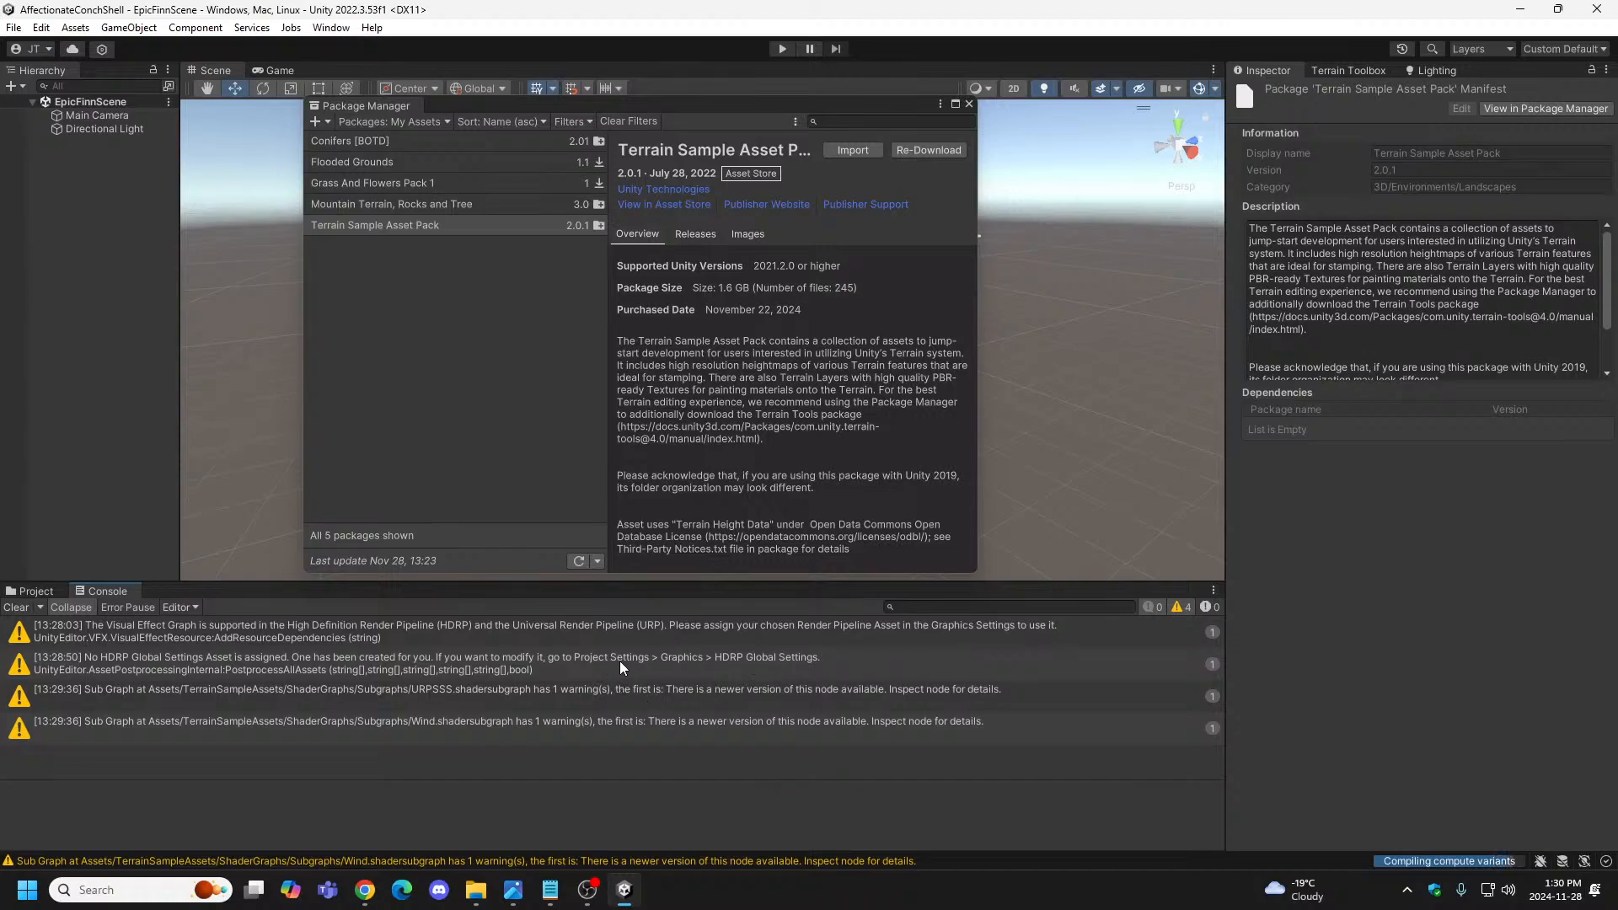
{"action": "left_click", "coordinate": [15, 28]}
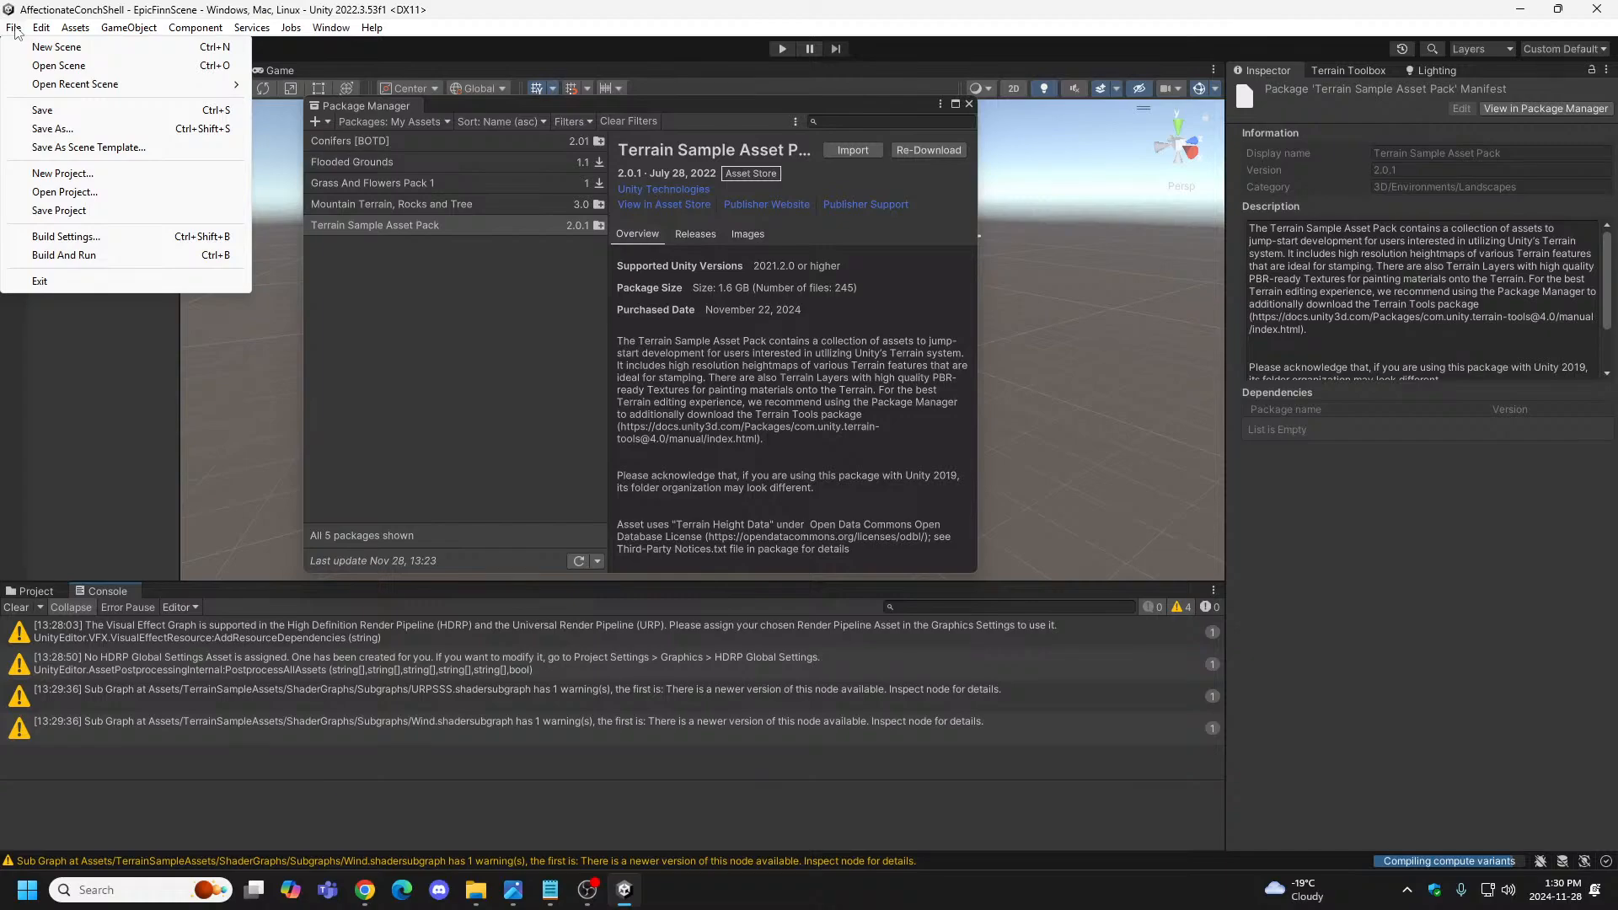
{"action": "left_click", "coordinate": [14, 27]}
{"action": "left_click", "coordinate": [41, 28]}
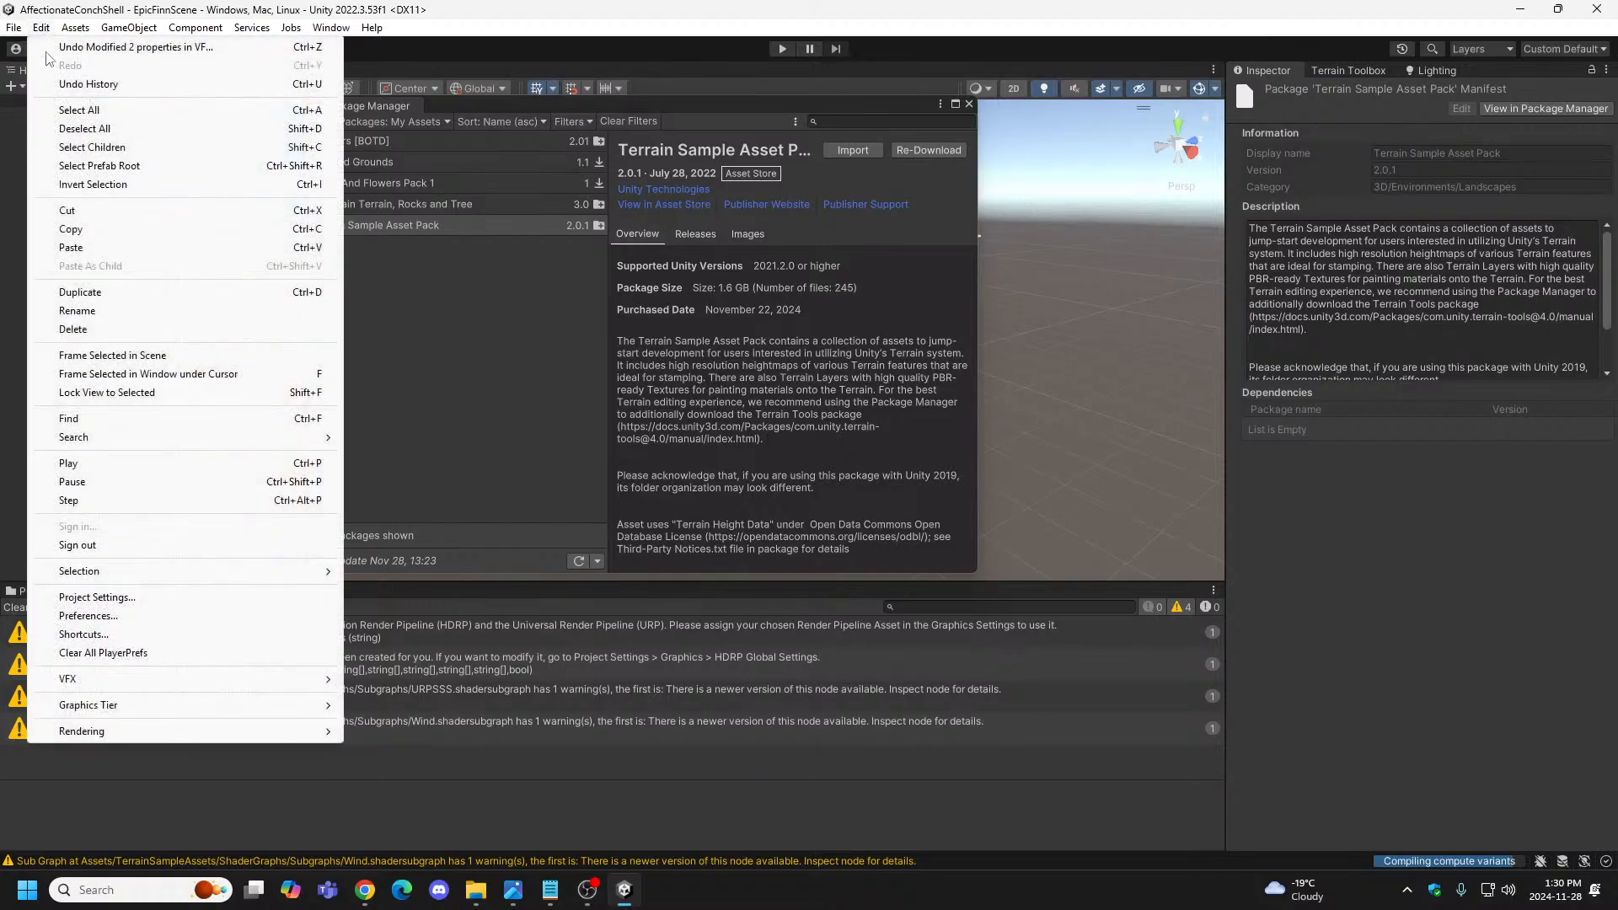
{"action": "left_click", "coordinate": [97, 597]}
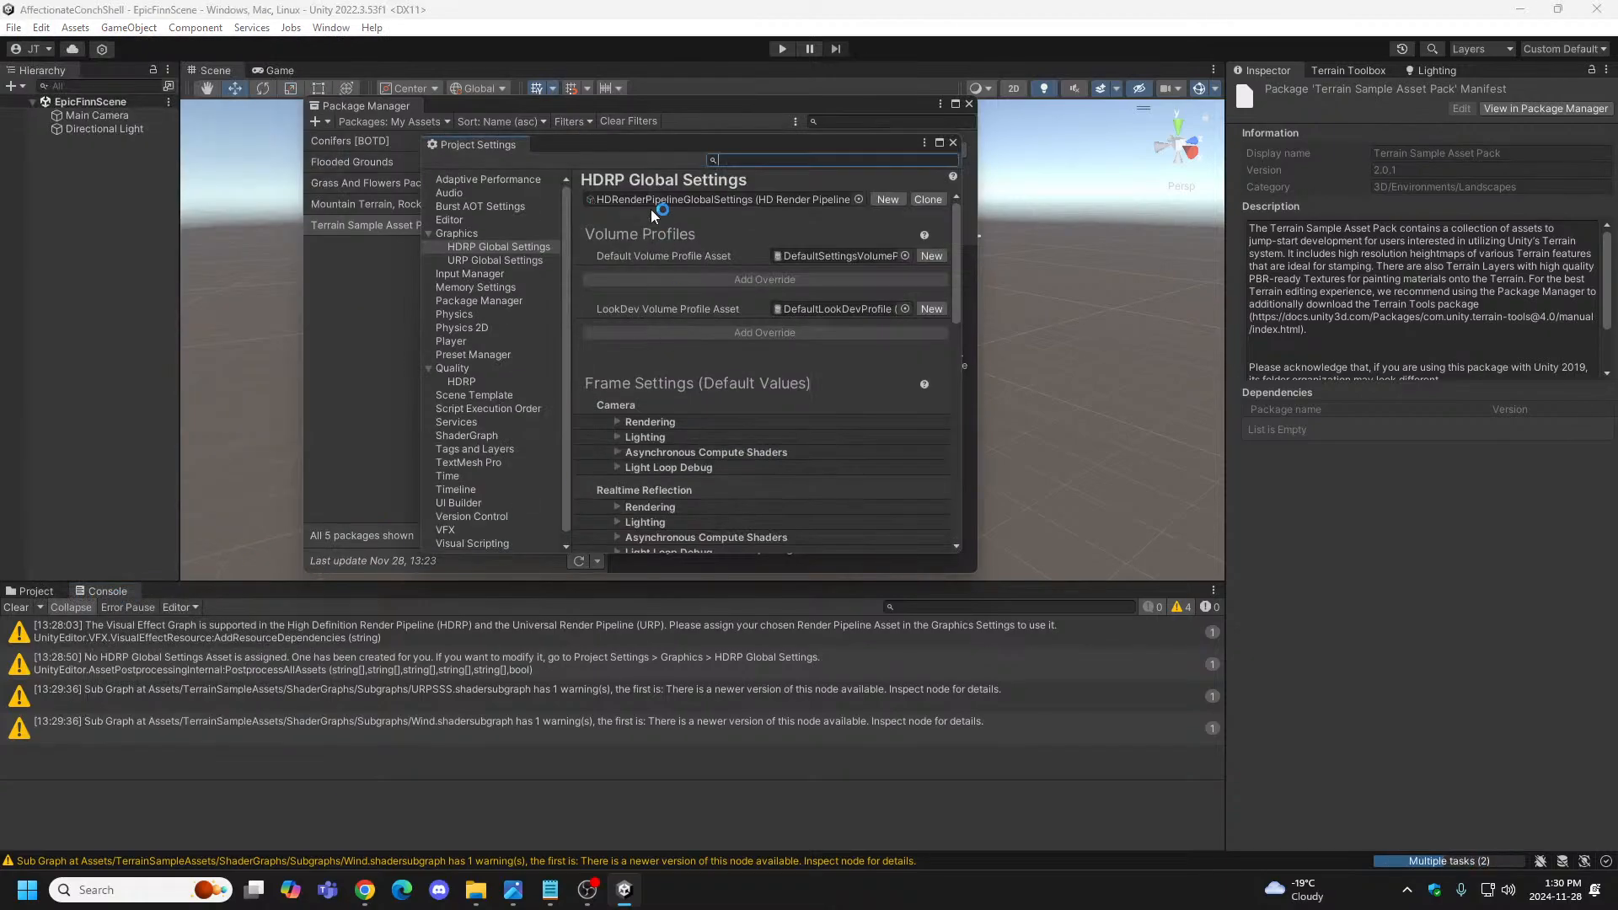
{"action": "left_click", "coordinate": [952, 145]}
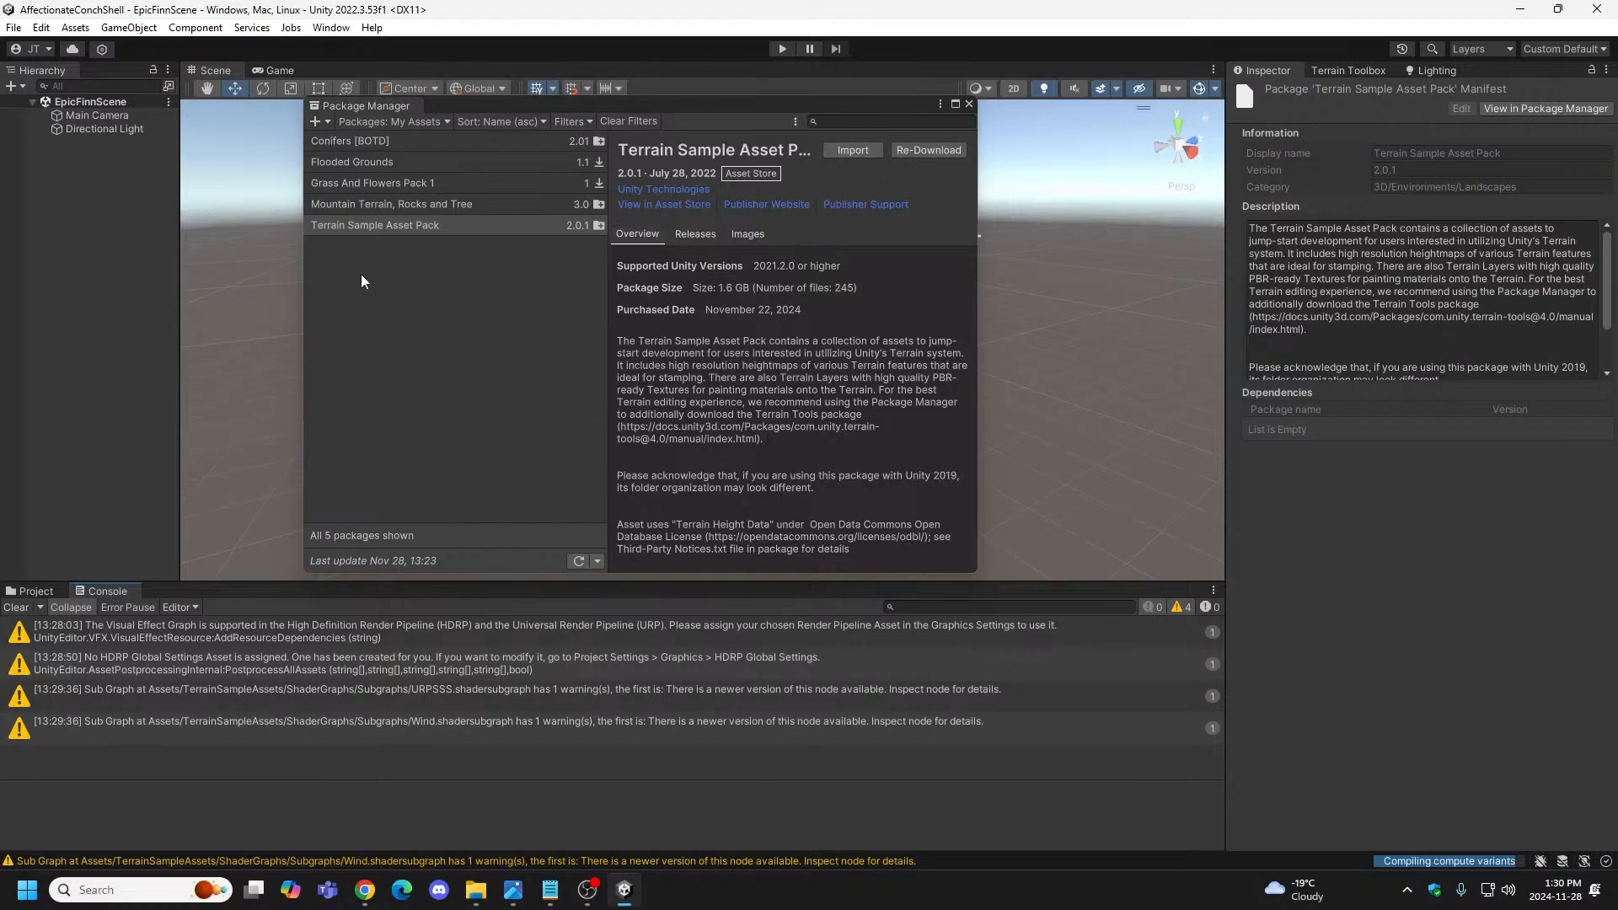
Check the Mountain Terrain, Rocks and Tree package details against the Terrain Sample Asset Pack and close the Package Manager.
{"action": "left_click", "coordinate": [377, 206]}
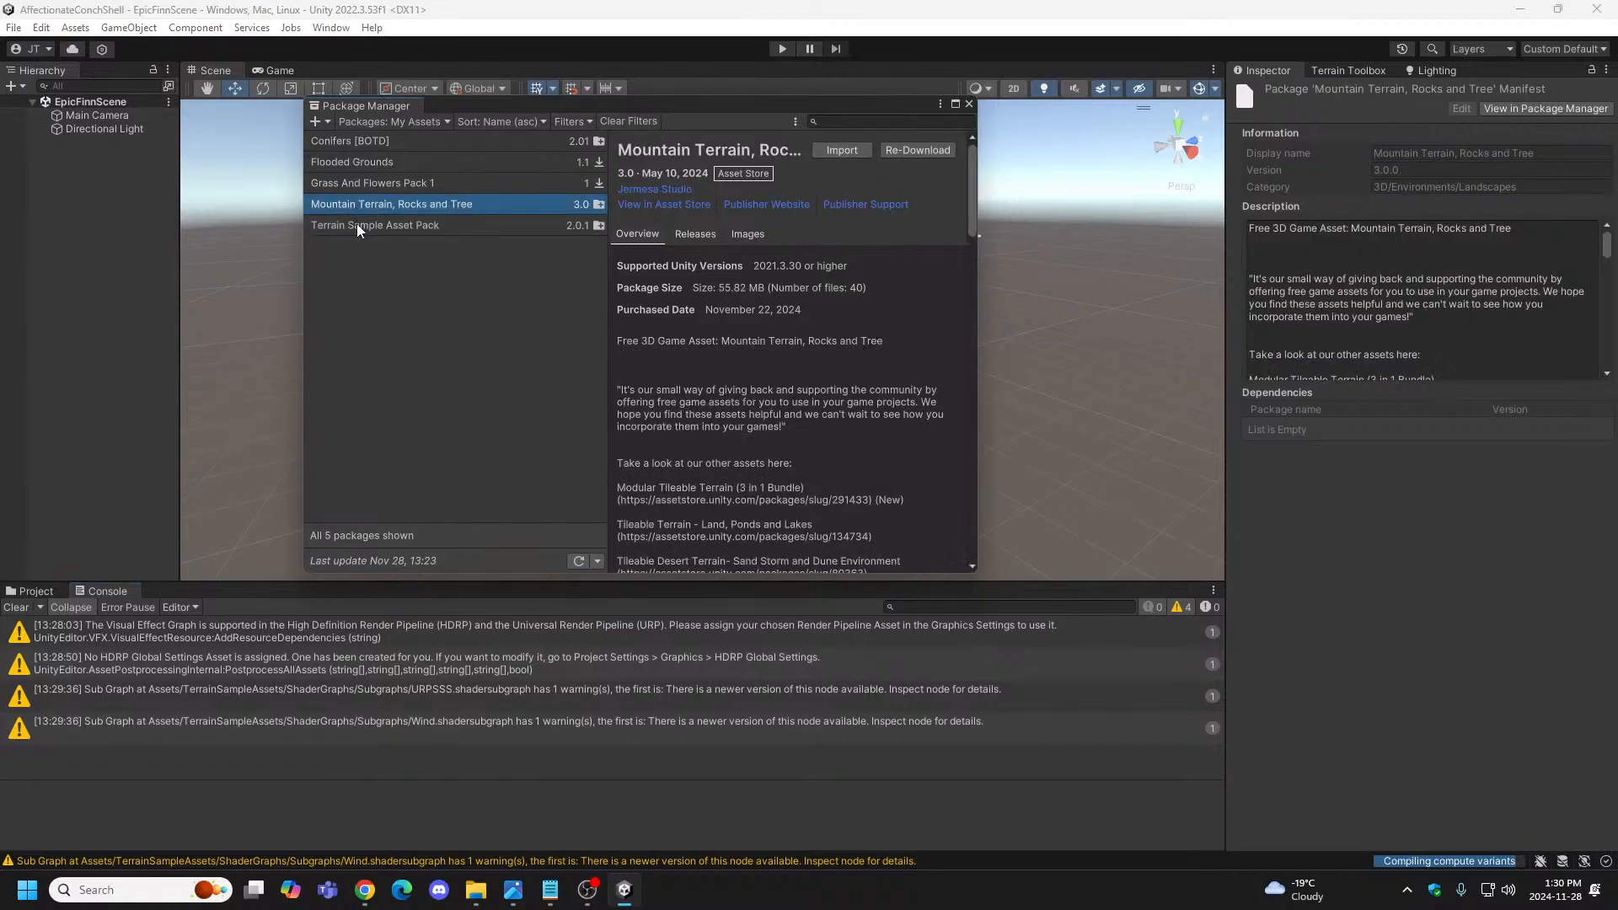
{"action": "left_click", "coordinate": [357, 224]}
{"action": "left_click", "coordinate": [358, 207]}
{"action": "left_click", "coordinate": [969, 105]}
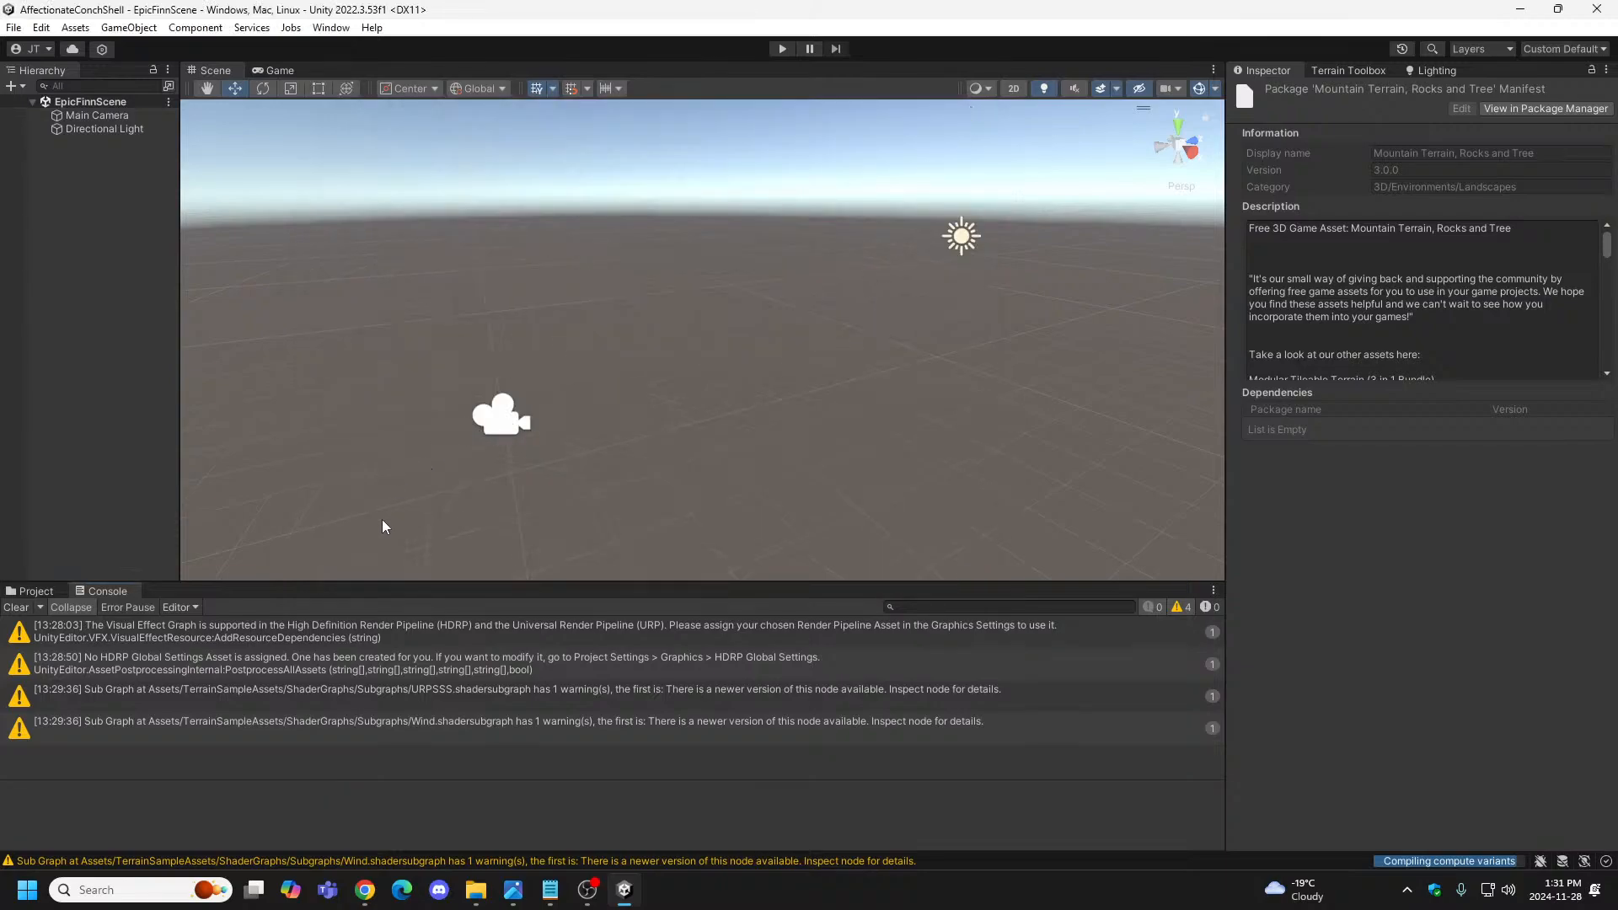
Open the HDRP Global Settings in Project Settings, move and enlarge the window, and review the settings from Volume Profiles to Shader Stripping.
{"action": "left_click", "coordinate": [40, 27]}
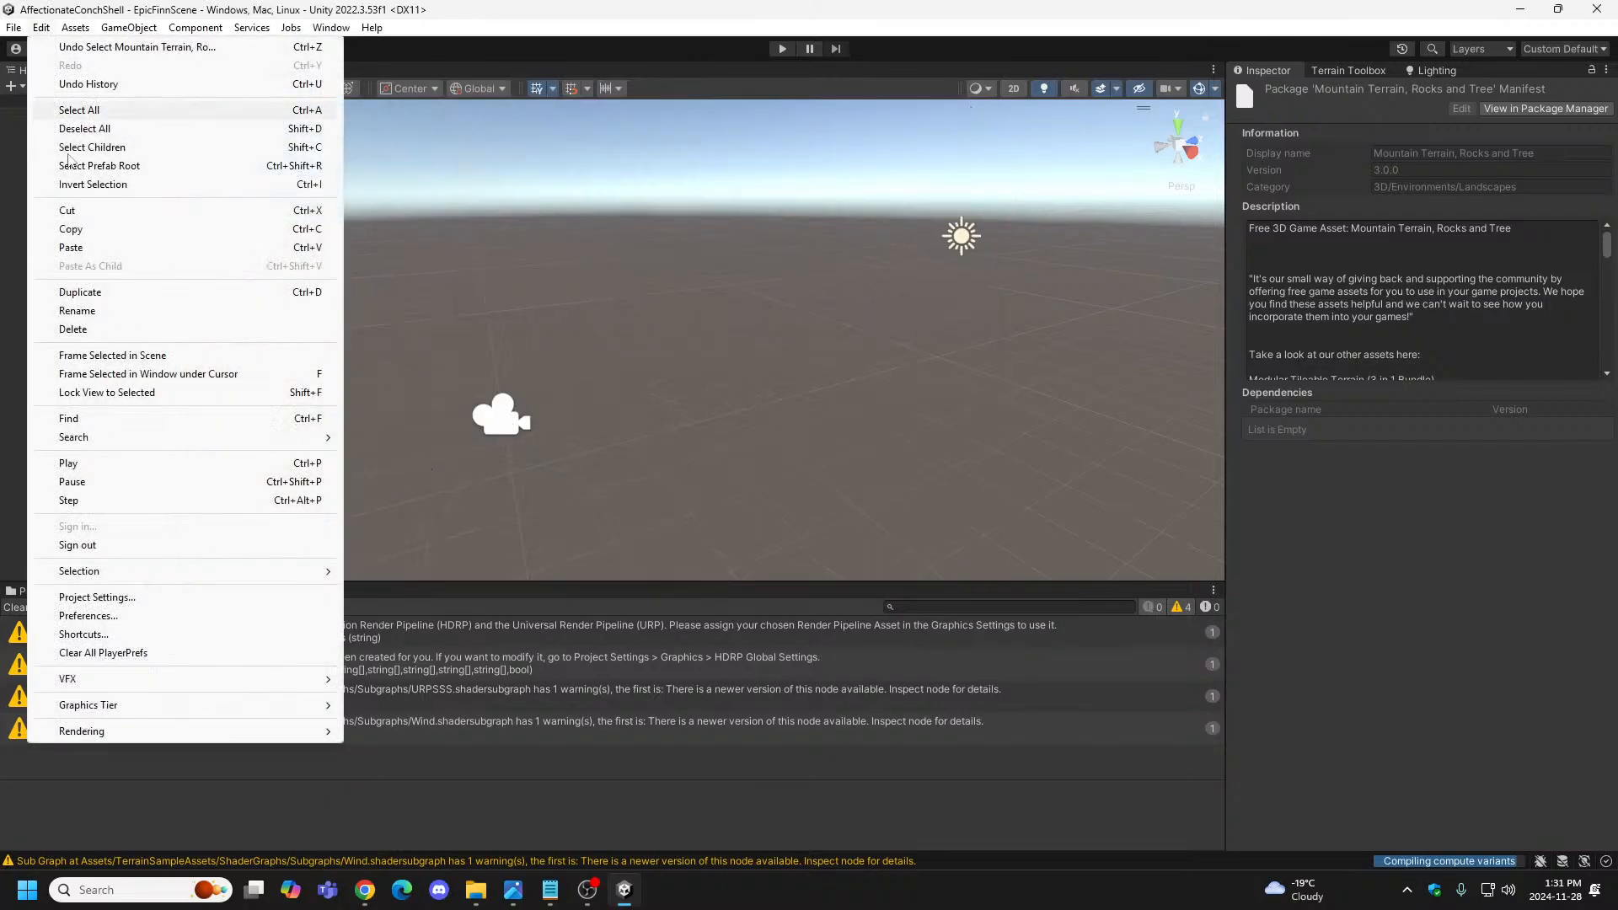
{"action": "left_click", "coordinate": [96, 597]}
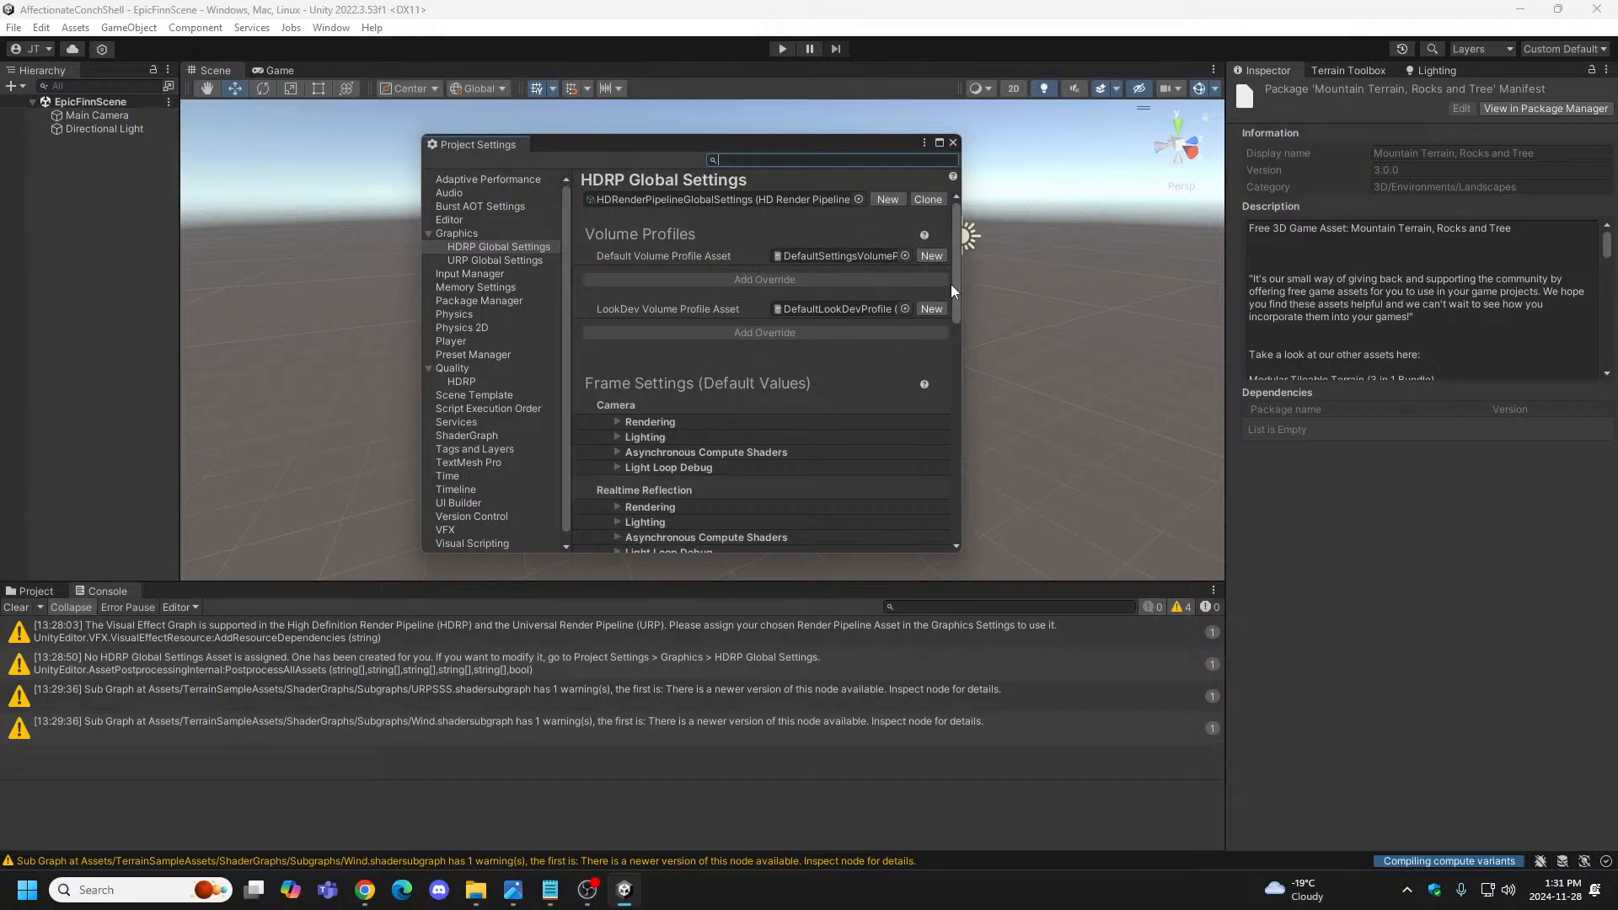
{"action": "left_click_drag", "start_coordinate": [952, 291], "coordinate": [1094, 556]}
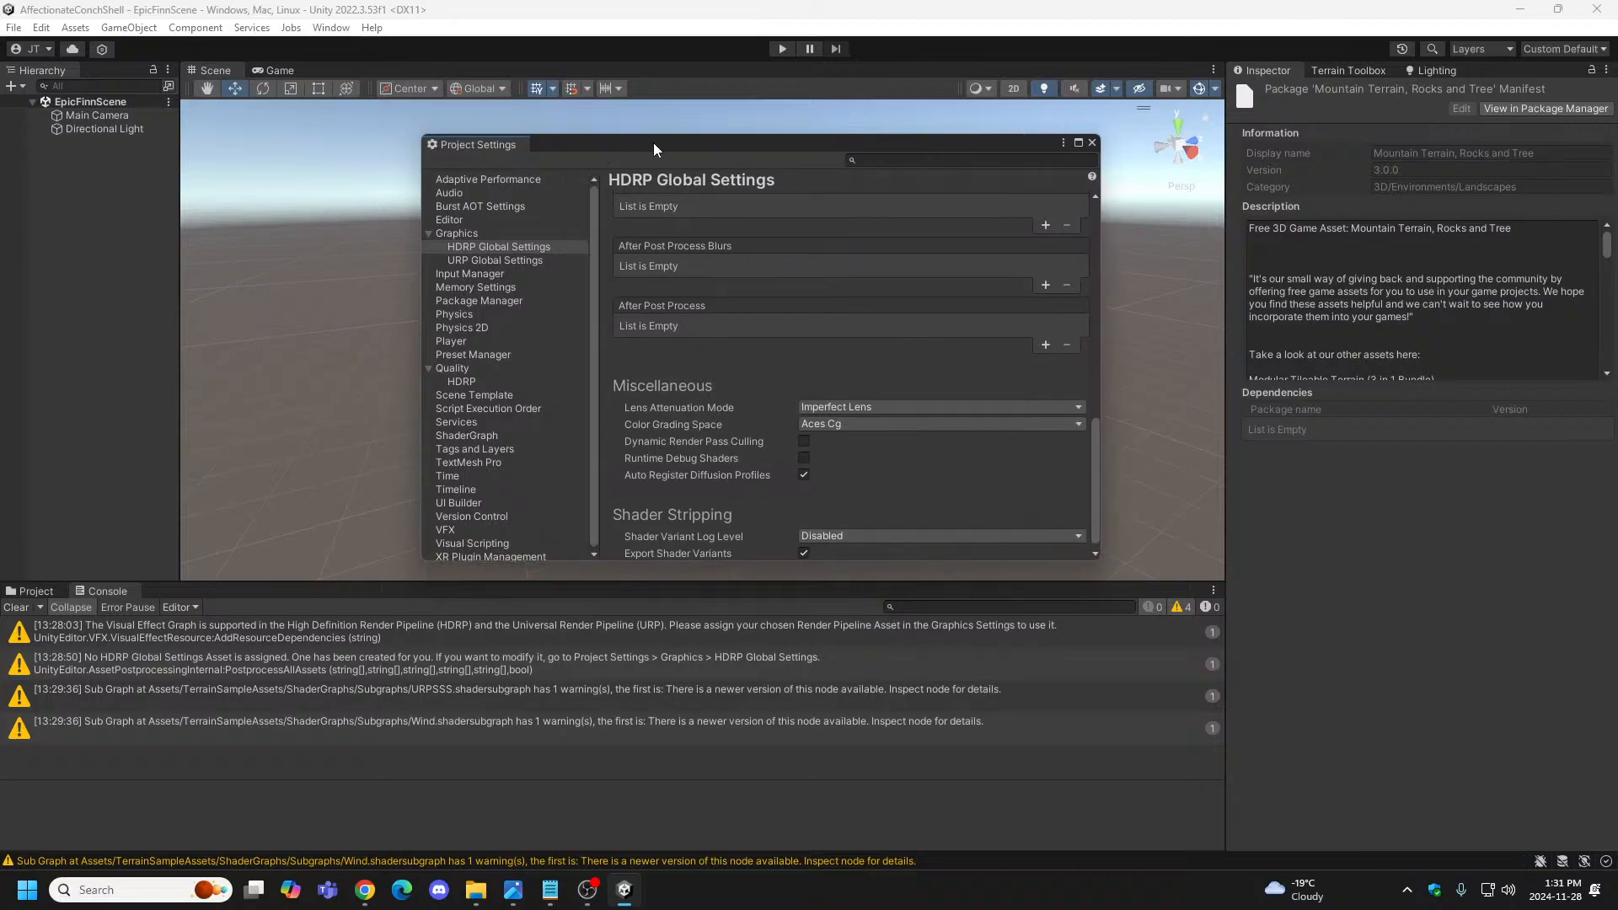
{"action": "left_click_drag", "start_coordinate": [653, 143], "coordinate": [417, 110]}
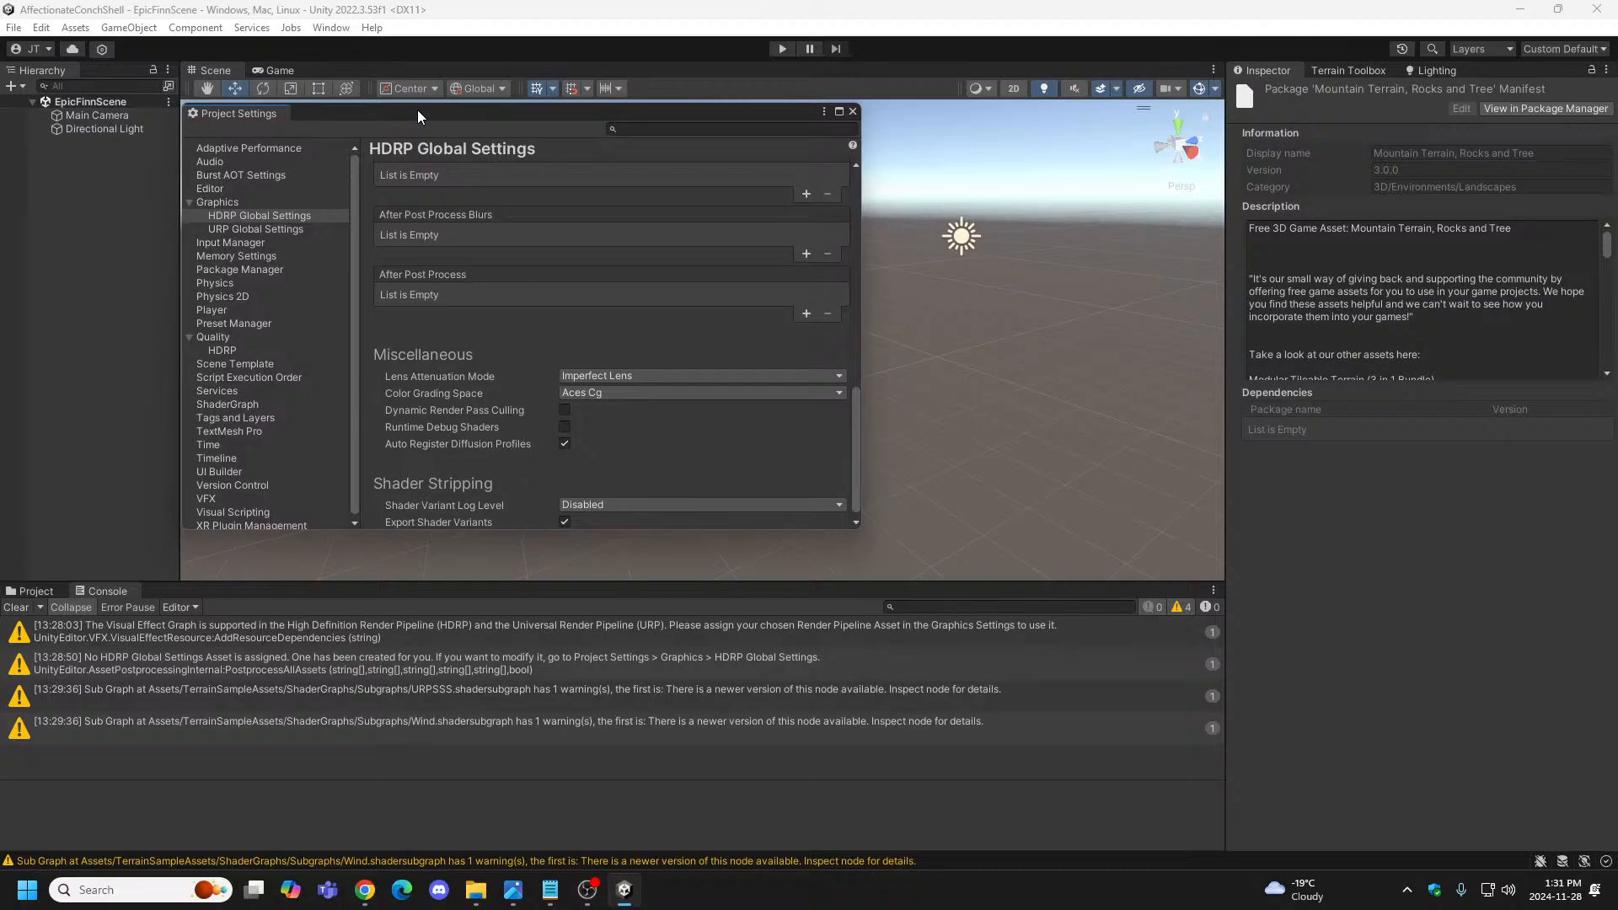
{"action": "left_click_drag", "start_coordinate": [862, 527], "coordinate": [1074, 557]}
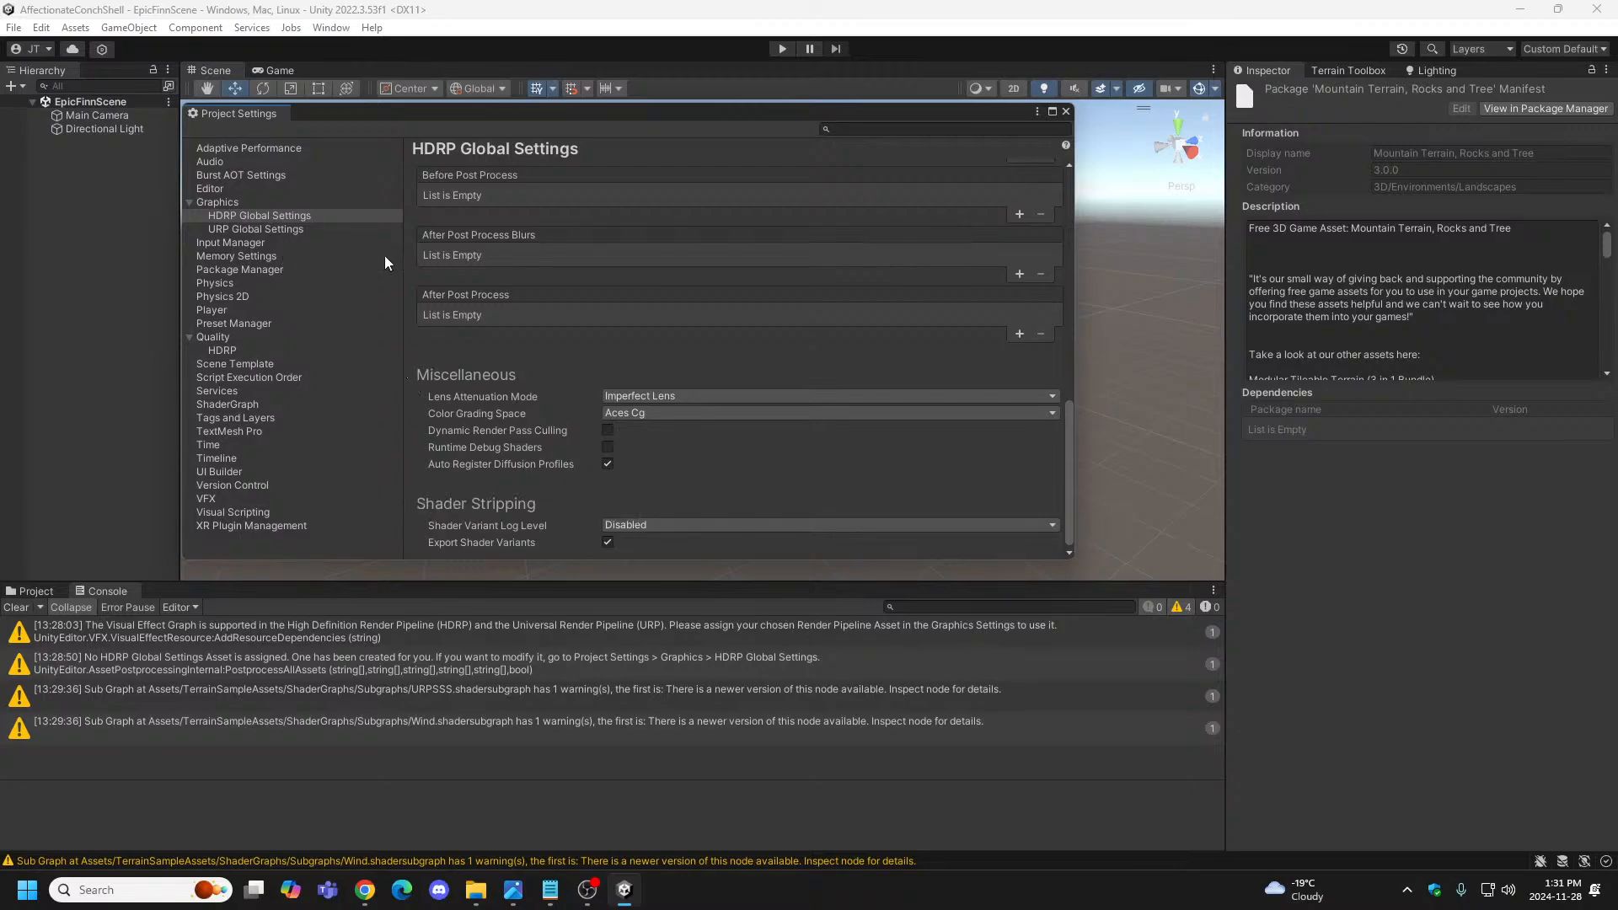
{"action": "left_click_drag", "start_coordinate": [1073, 439], "coordinate": [1049, 197]}
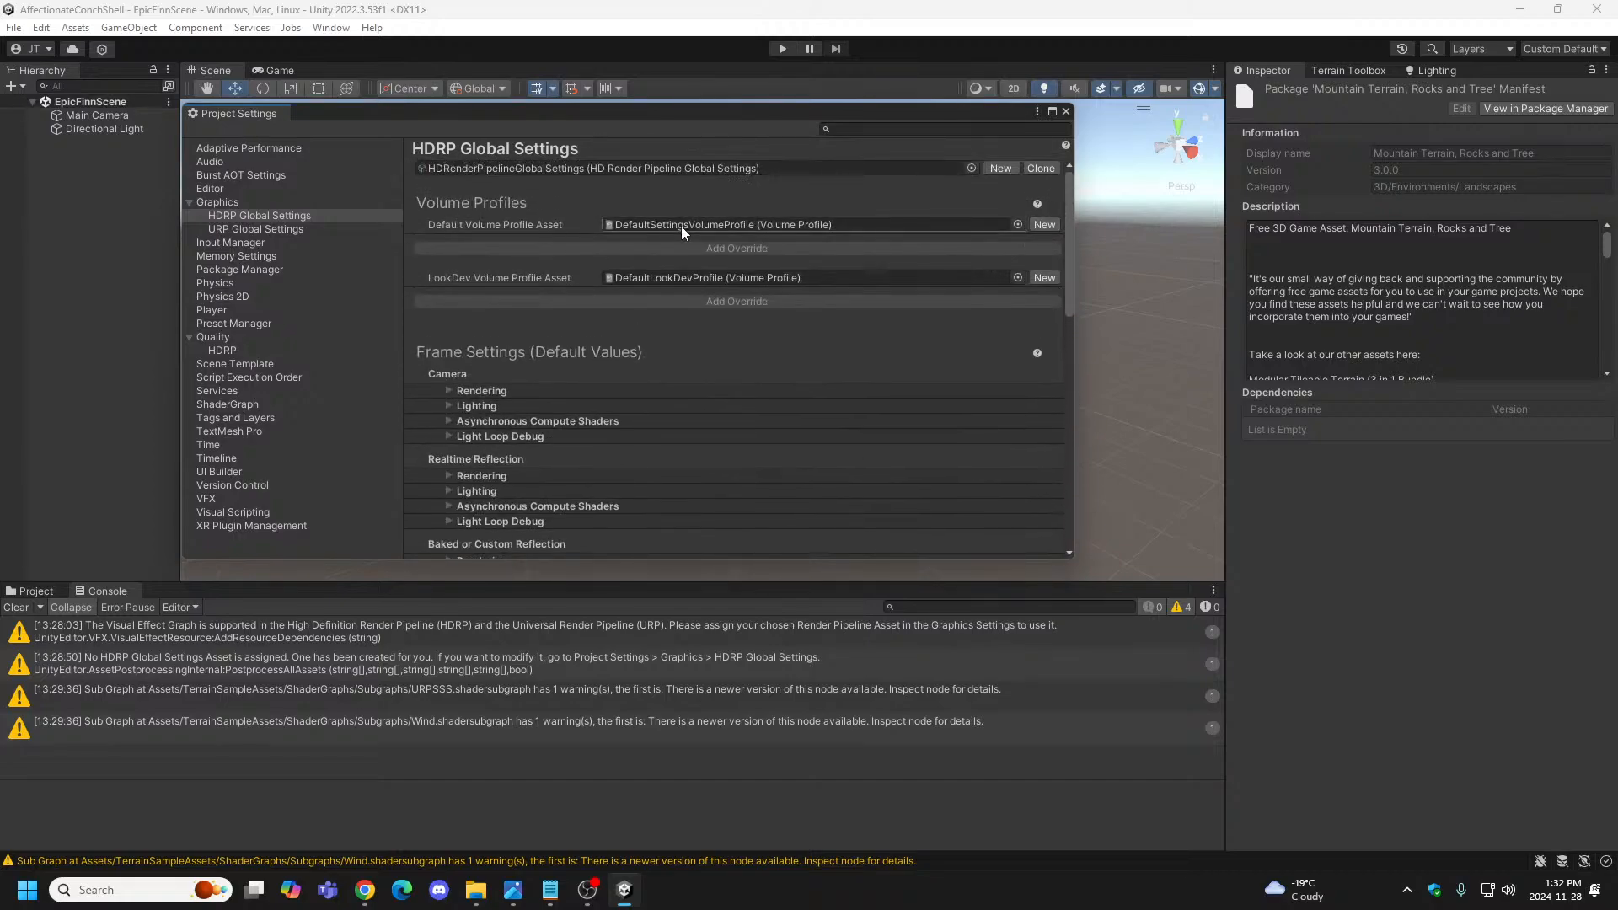
Create a new Default Volume Profile Asset for the HDRP Global Settings with the suggested name and show it in the HDRPDefaultResources folder.
{"action": "left_click", "coordinate": [1045, 226]}
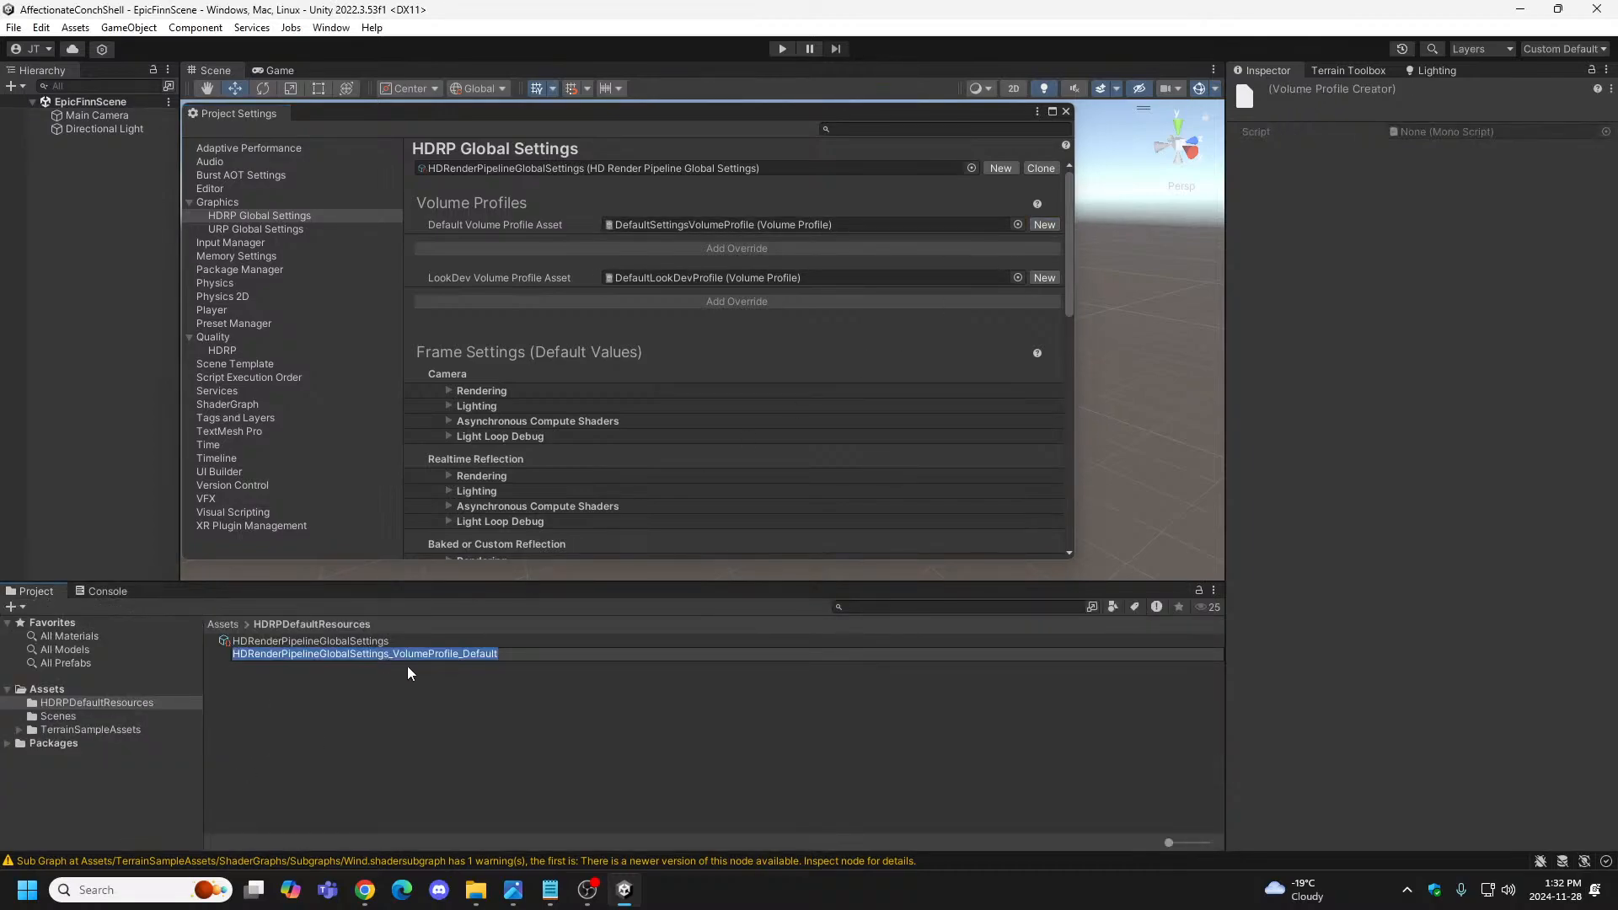
{"action": "left_click", "coordinate": [102, 594]}
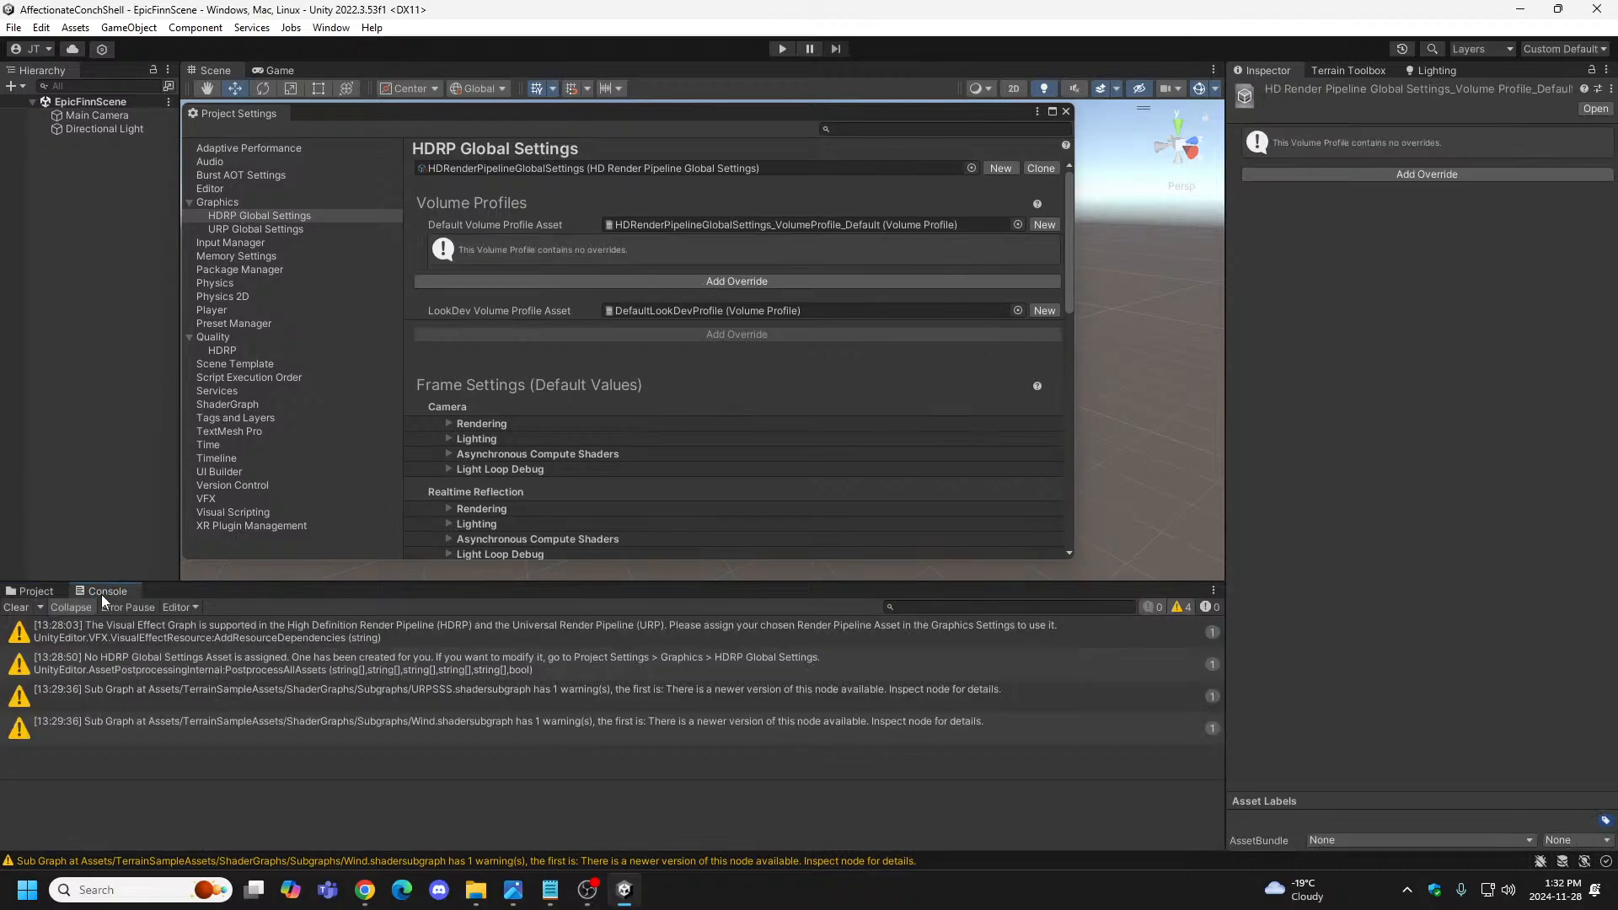
{"action": "left_click", "coordinate": [42, 590]}
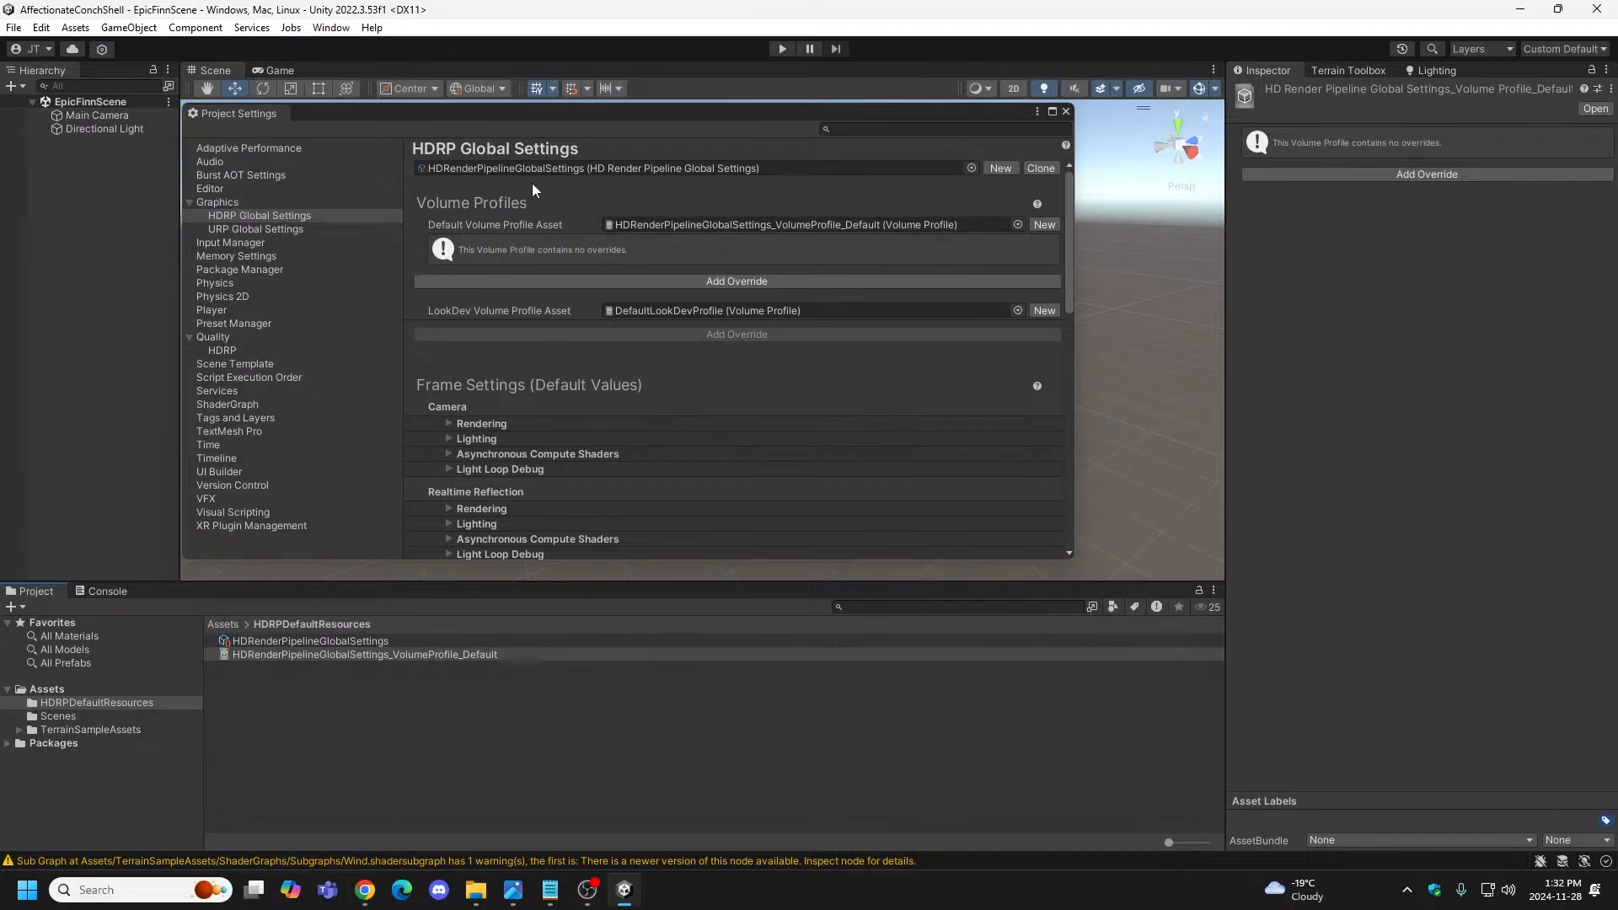
Create a new HDRP Global Settings asset in the project, keeping its default name.
{"action": "left_click", "coordinate": [994, 168]}
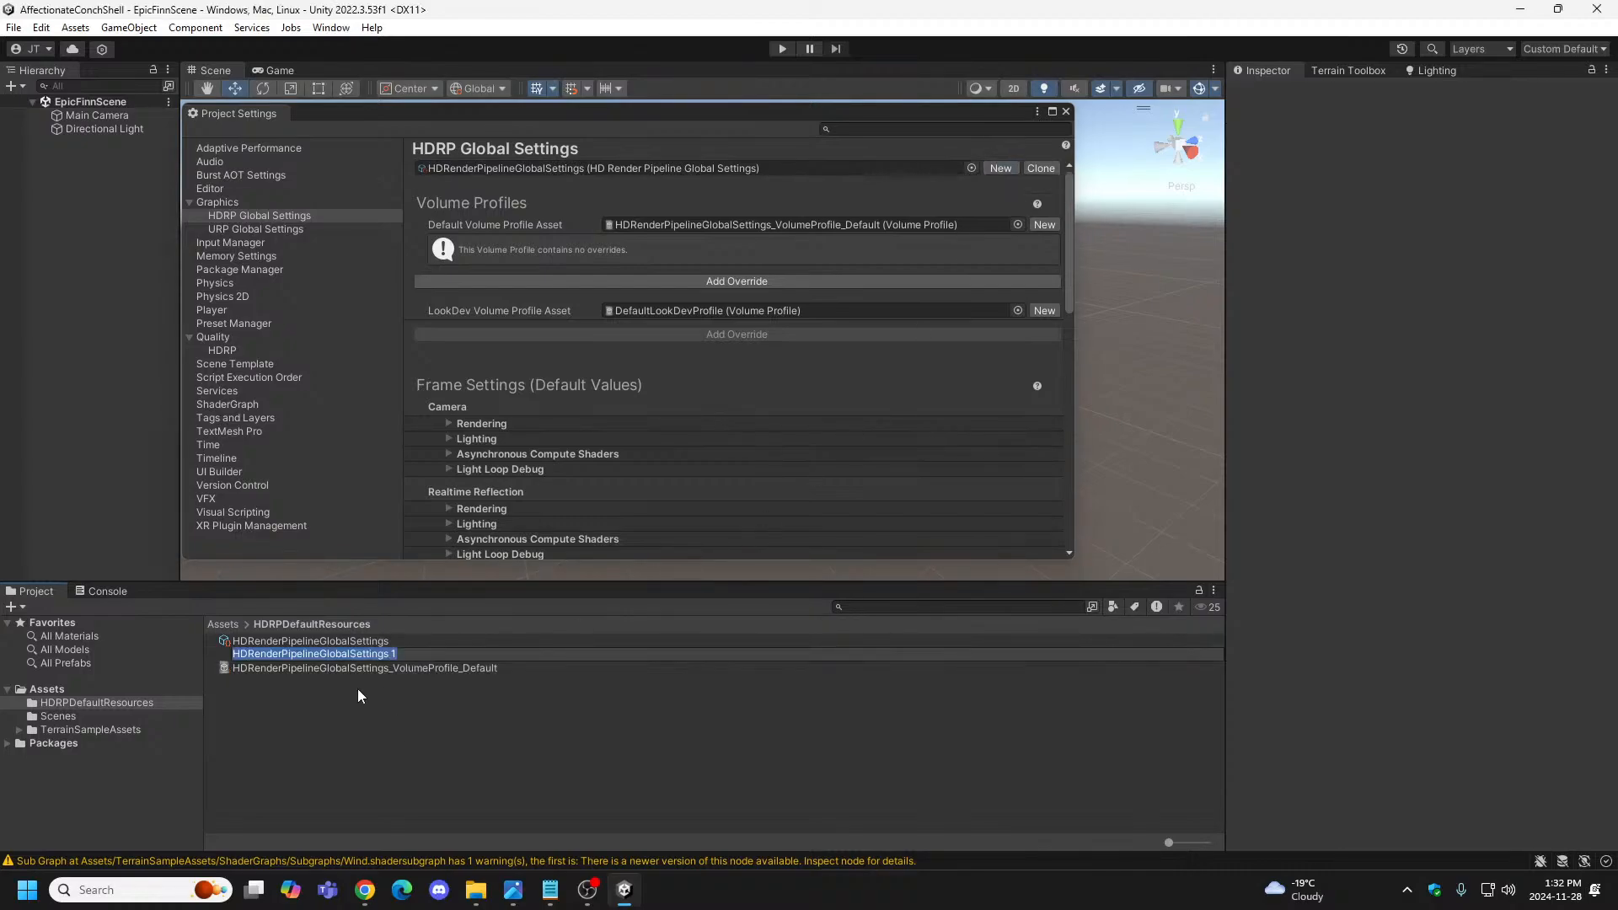
{"action": "right_click", "coordinate": [359, 656]}
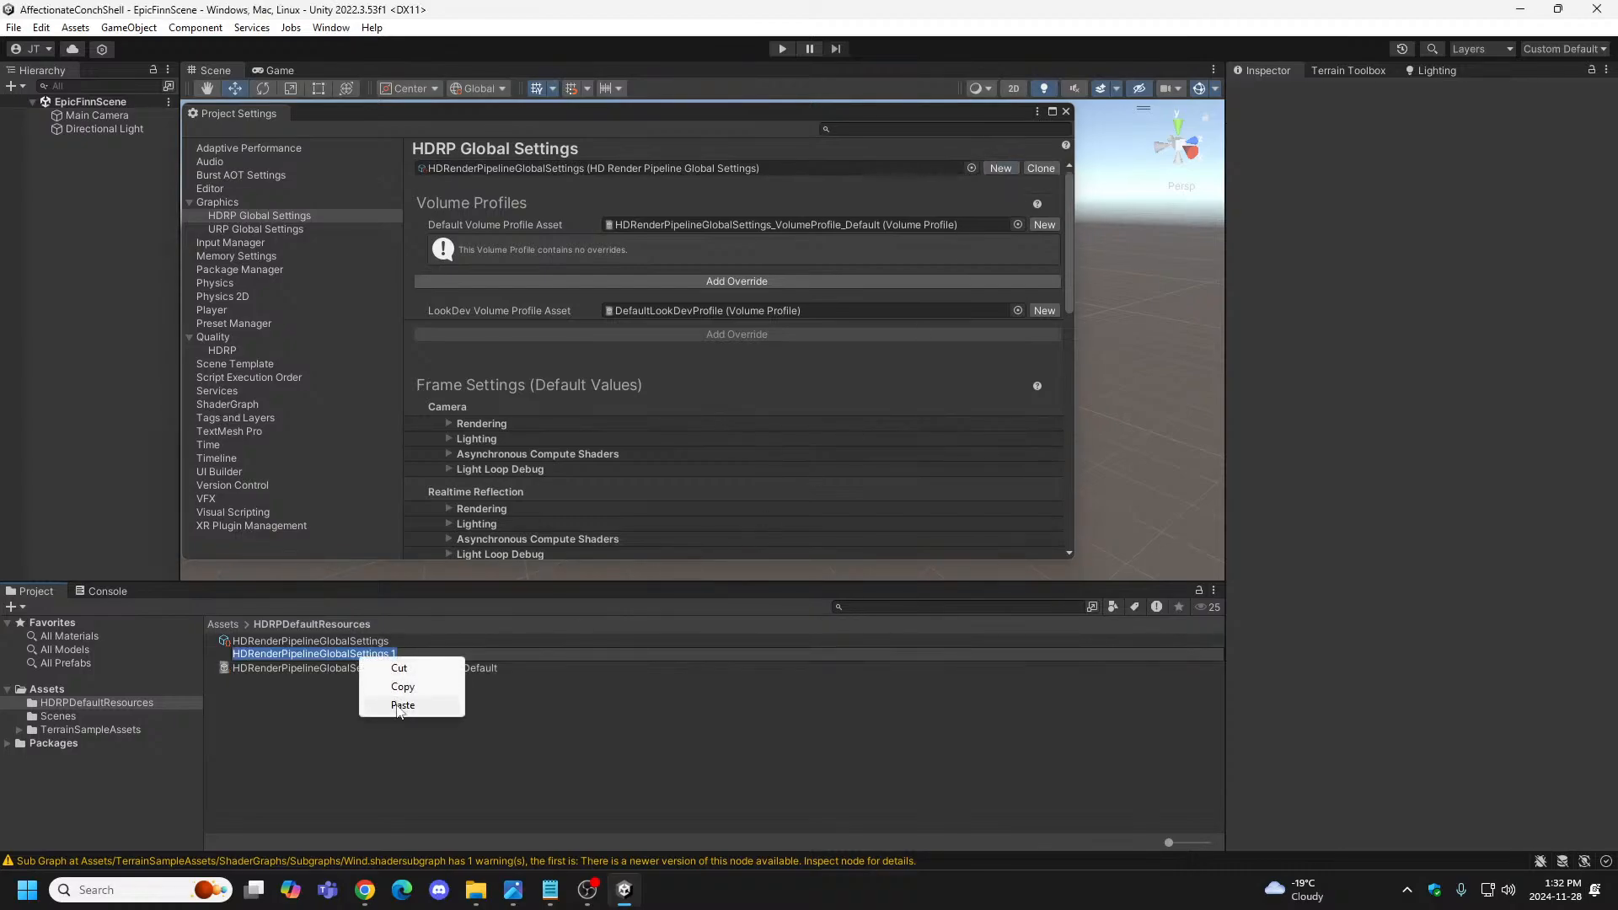
{"action": "left_click", "coordinate": [335, 698]}
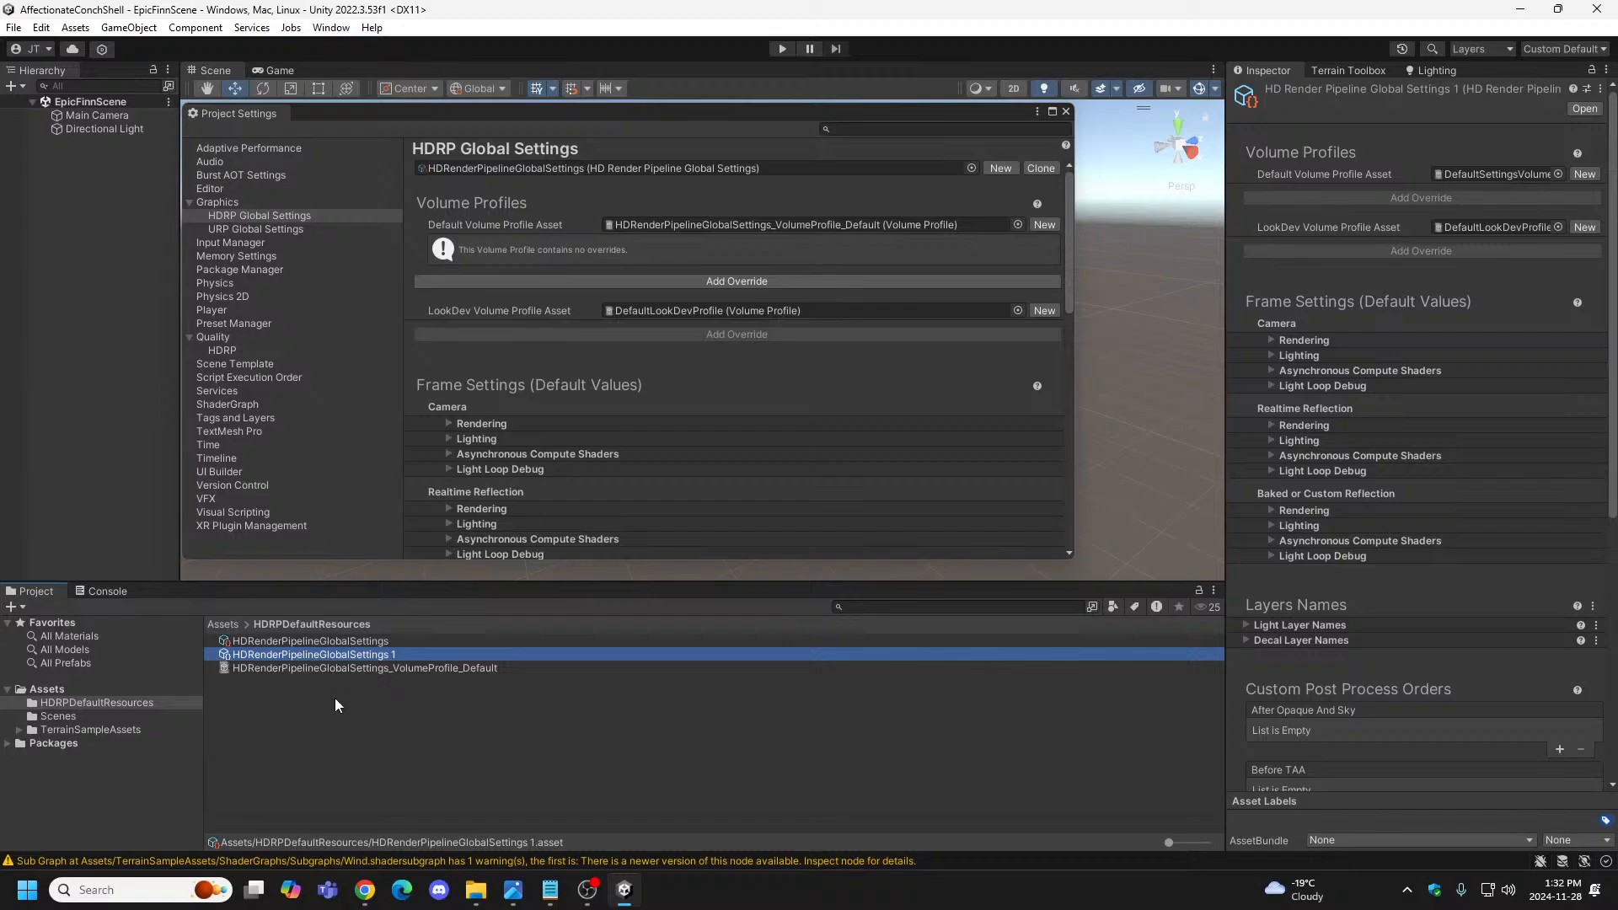
Delete the HDRenderPipelineGlobalSettings 1 asset and use Fix to assign a valid HDRP Global Settings asset again.
{"action": "right_click", "coordinate": [303, 658]}
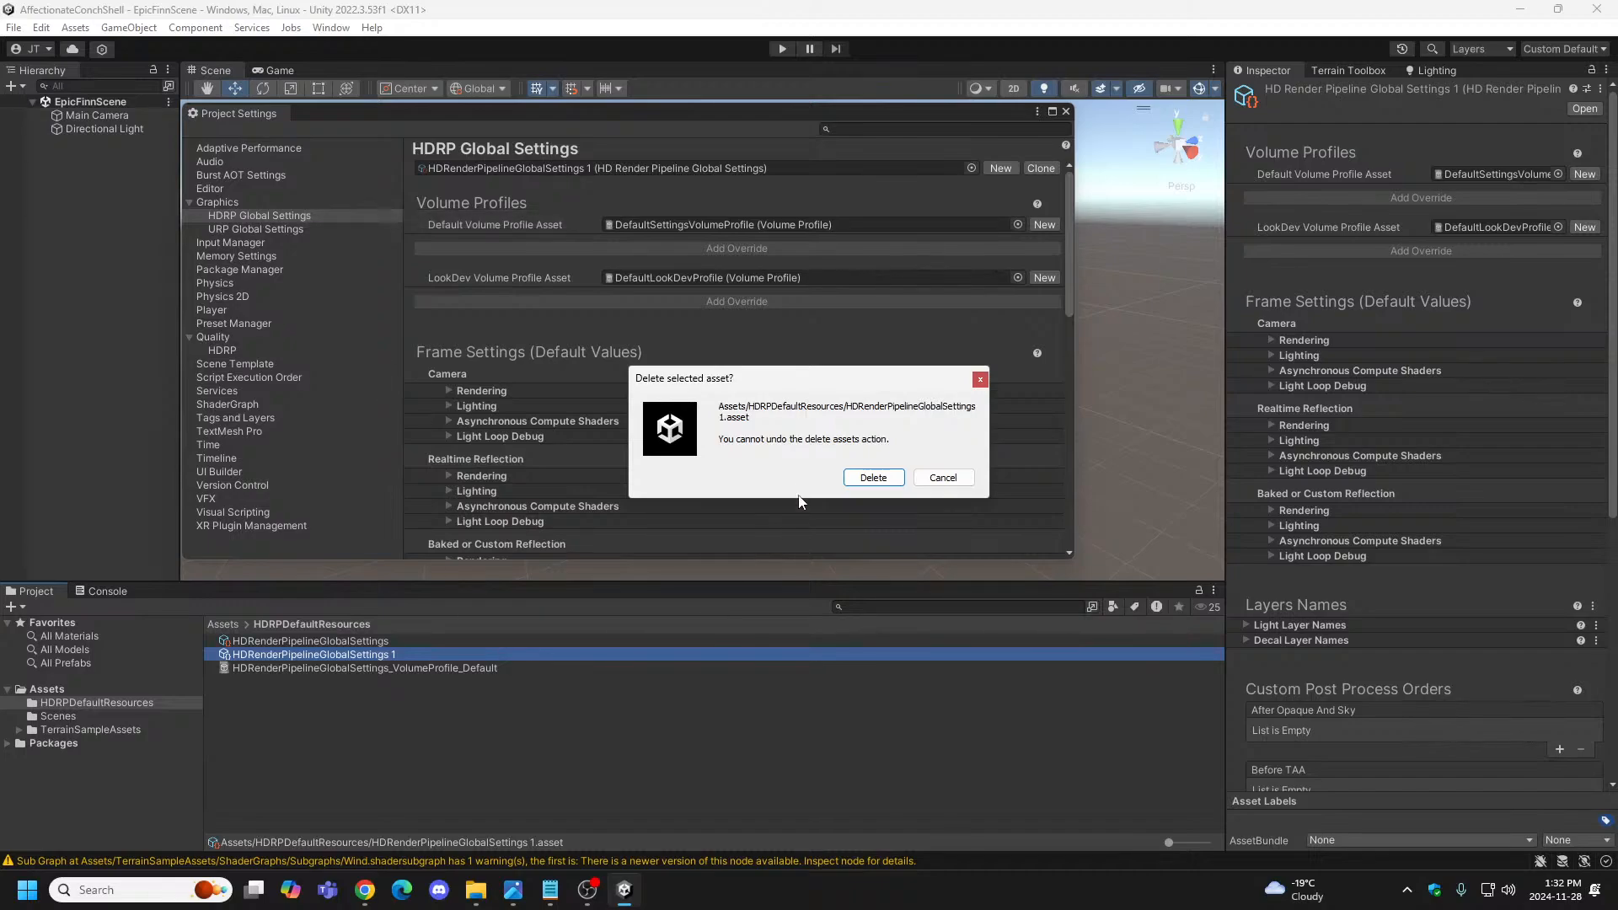
{"action": "left_click", "coordinate": [859, 478]}
{"action": "left_click", "coordinate": [357, 641]}
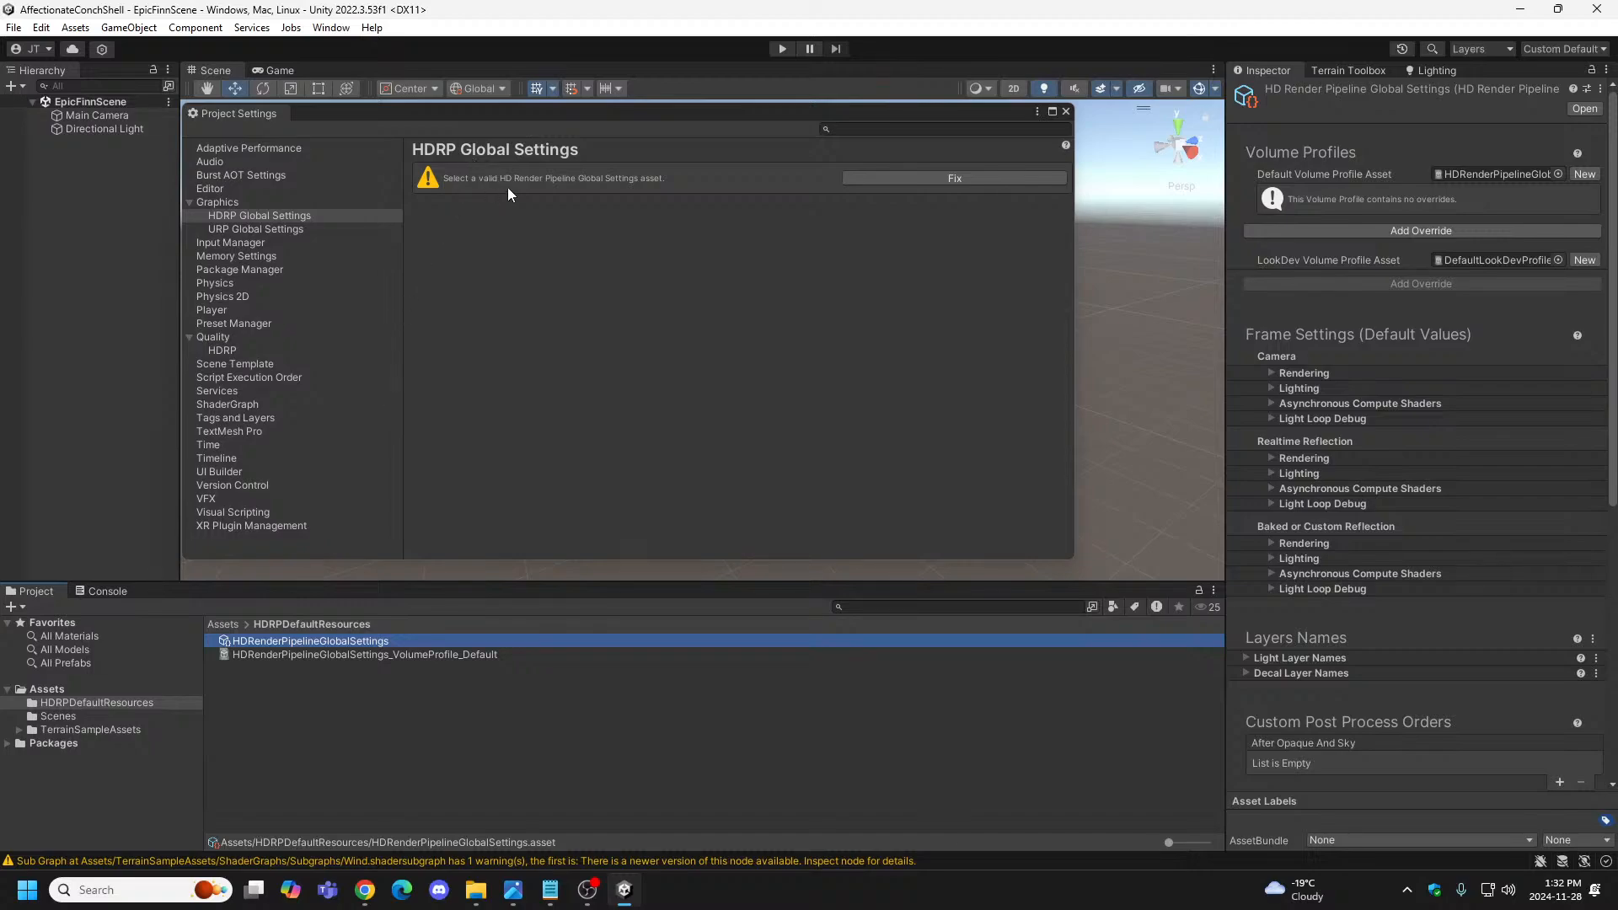
{"action": "left_click", "coordinate": [957, 177]}
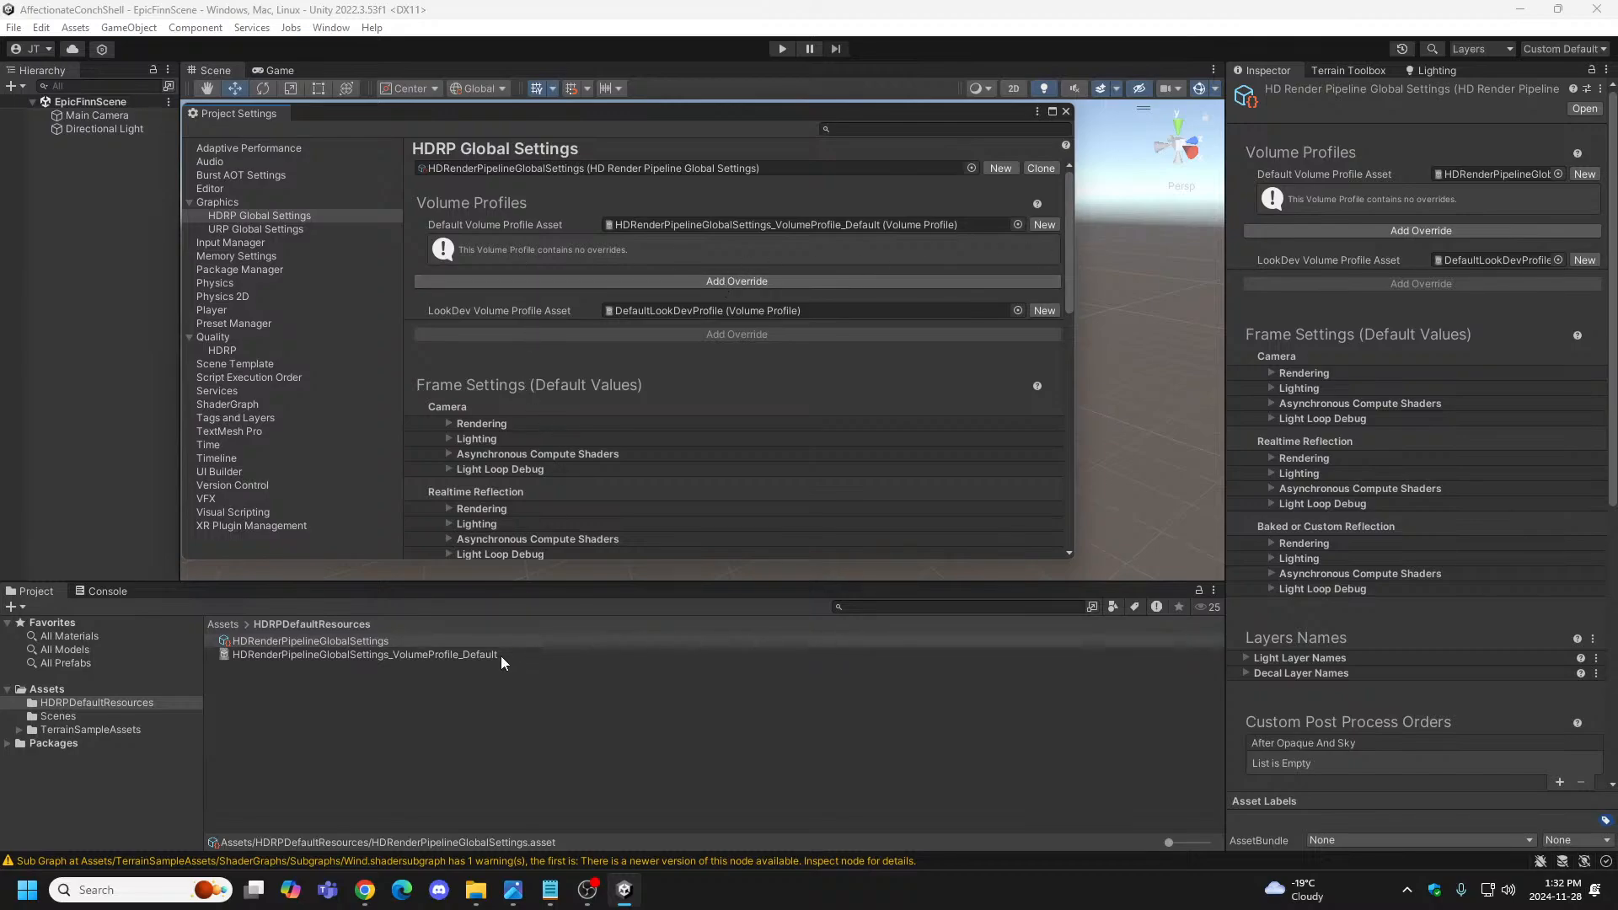
Examine the console warnings, the HDRP frame, post-process, miscellaneous and shader stripping settings, and the URP Global Settings page.
{"action": "left_click", "coordinate": [105, 591]}
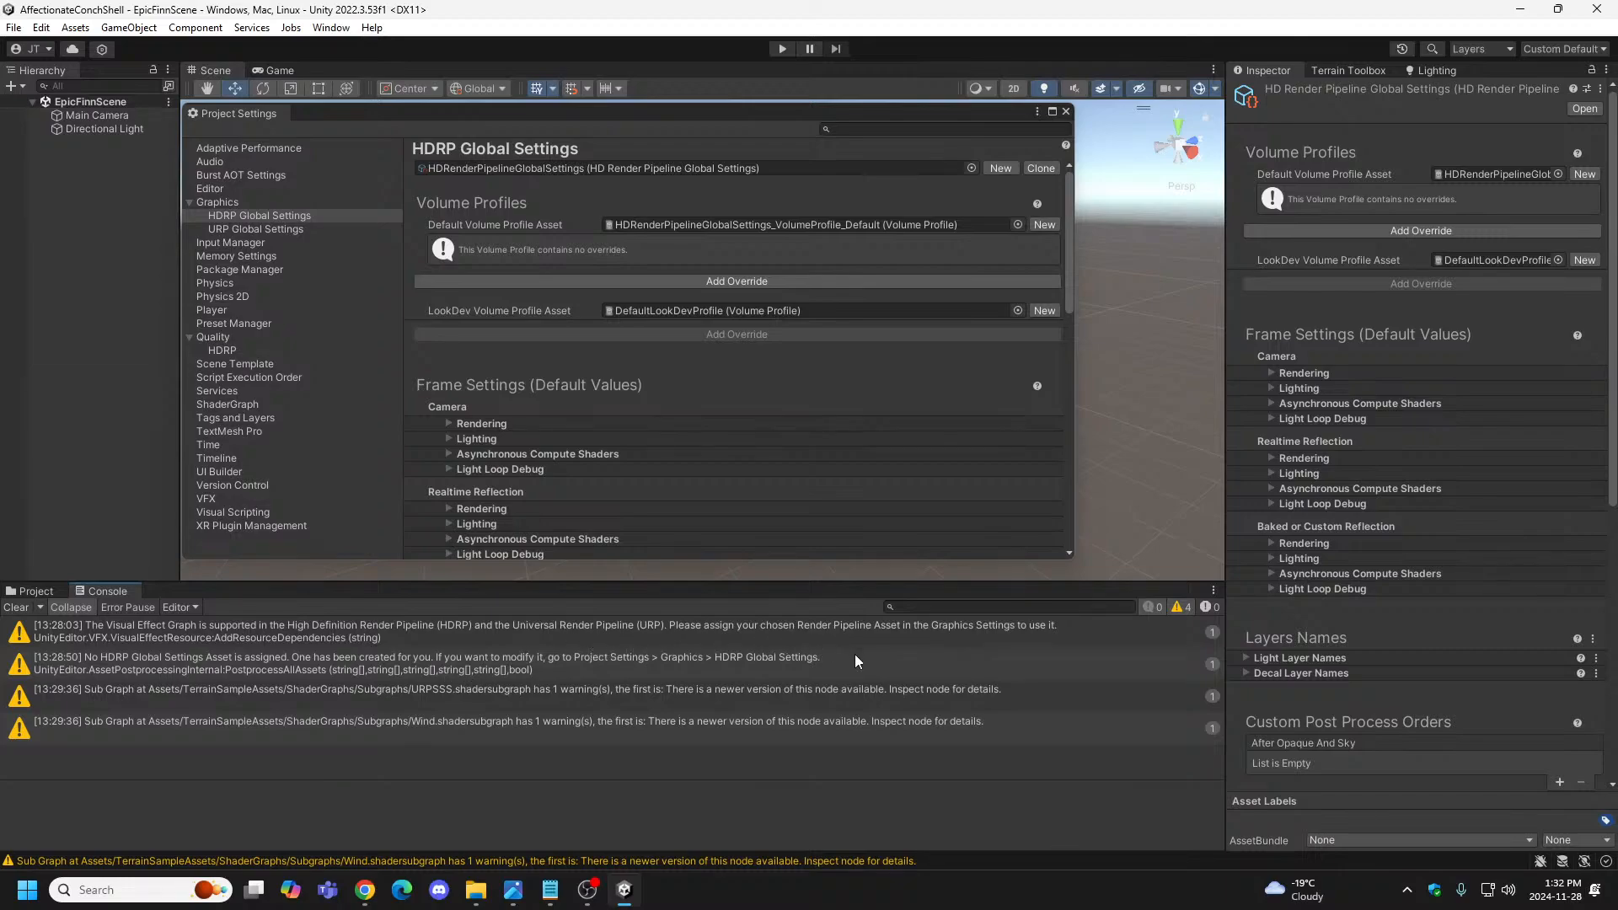
{"action": "left_click", "coordinate": [451, 423]}
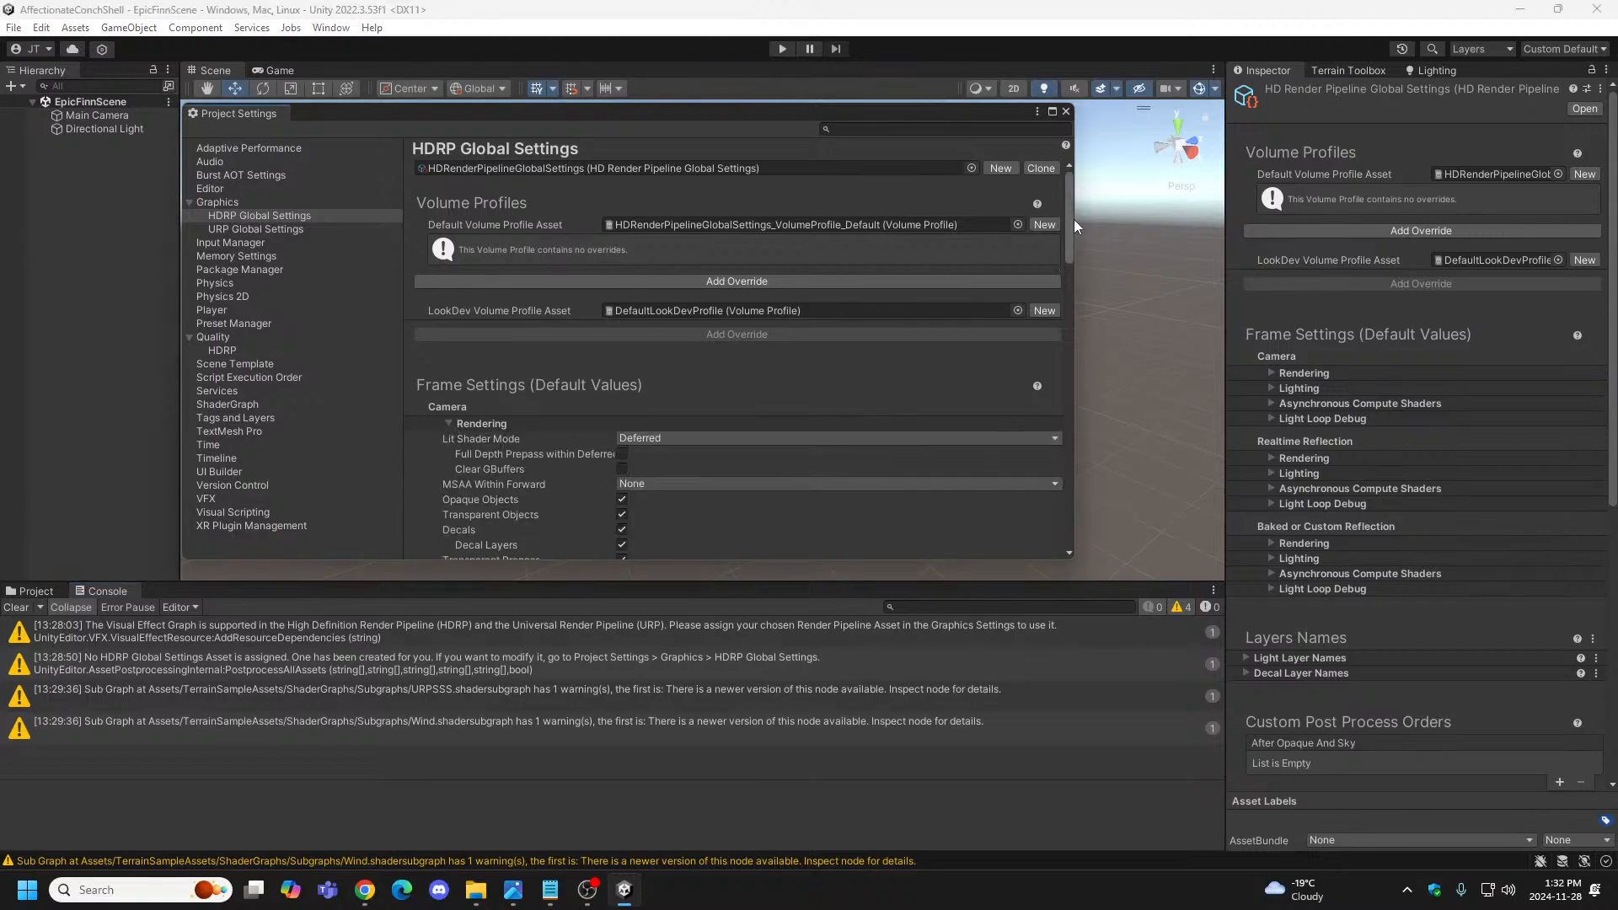
{"action": "left_click_drag", "start_coordinate": [1070, 221], "coordinate": [1033, 238]}
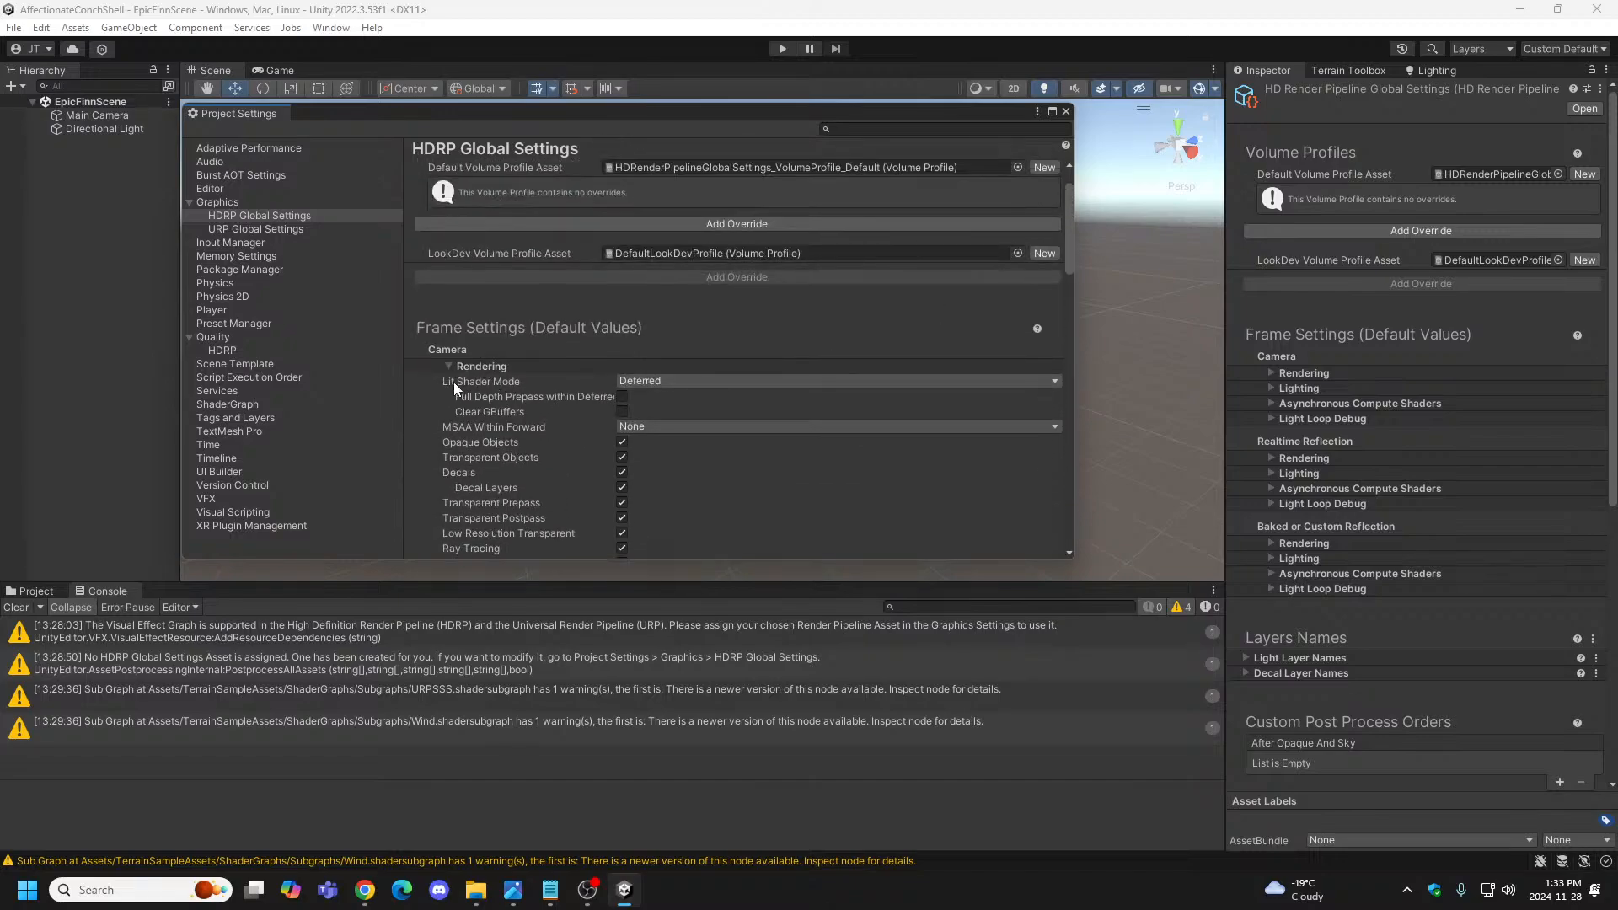
{"action": "left_click", "coordinate": [445, 366]}
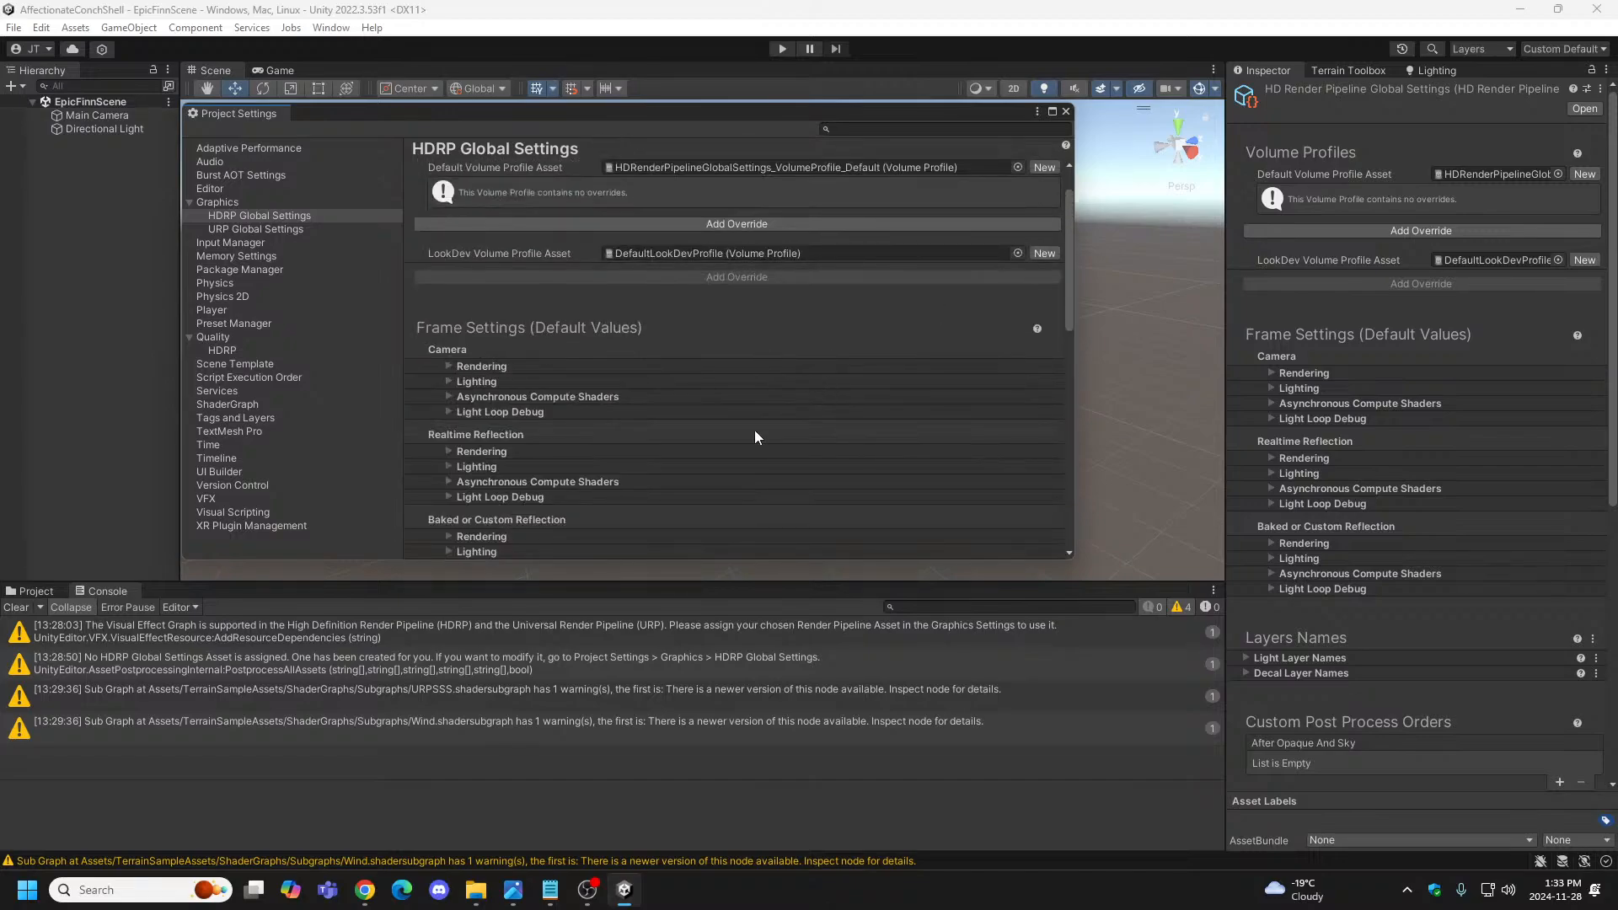
{"action": "scroll", "coordinate": [688, 456], "scroll_direction": "down", "scroll_amount": 3}
{"action": "left_click", "coordinate": [447, 434]}
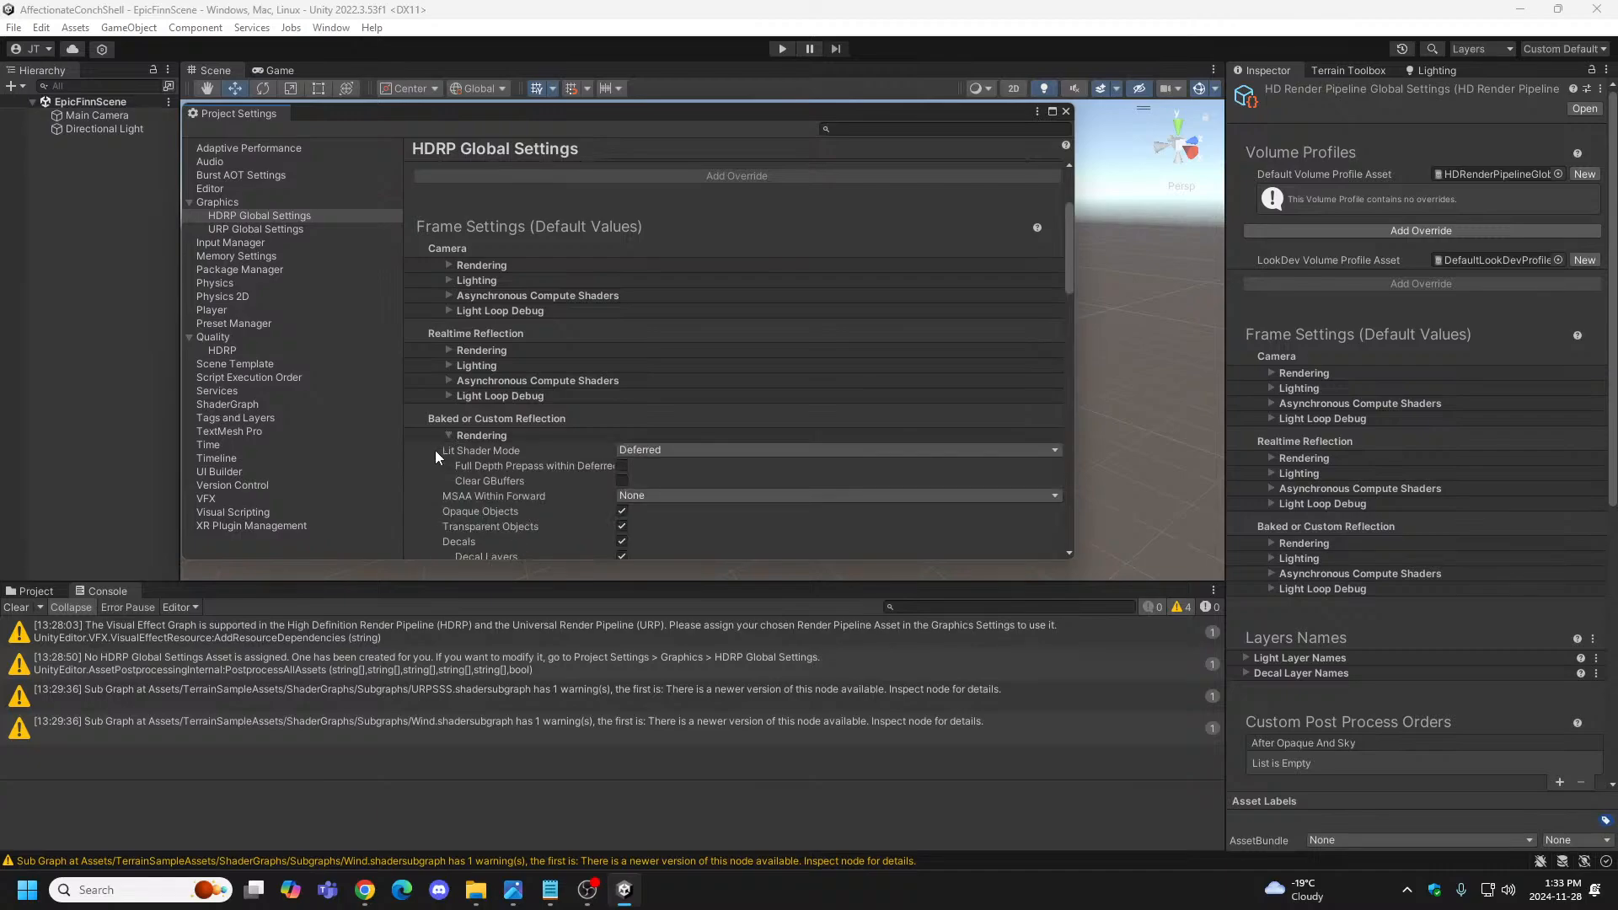
{"action": "scroll", "coordinate": [445, 465], "scroll_direction": "down", "scroll_amount": 5}
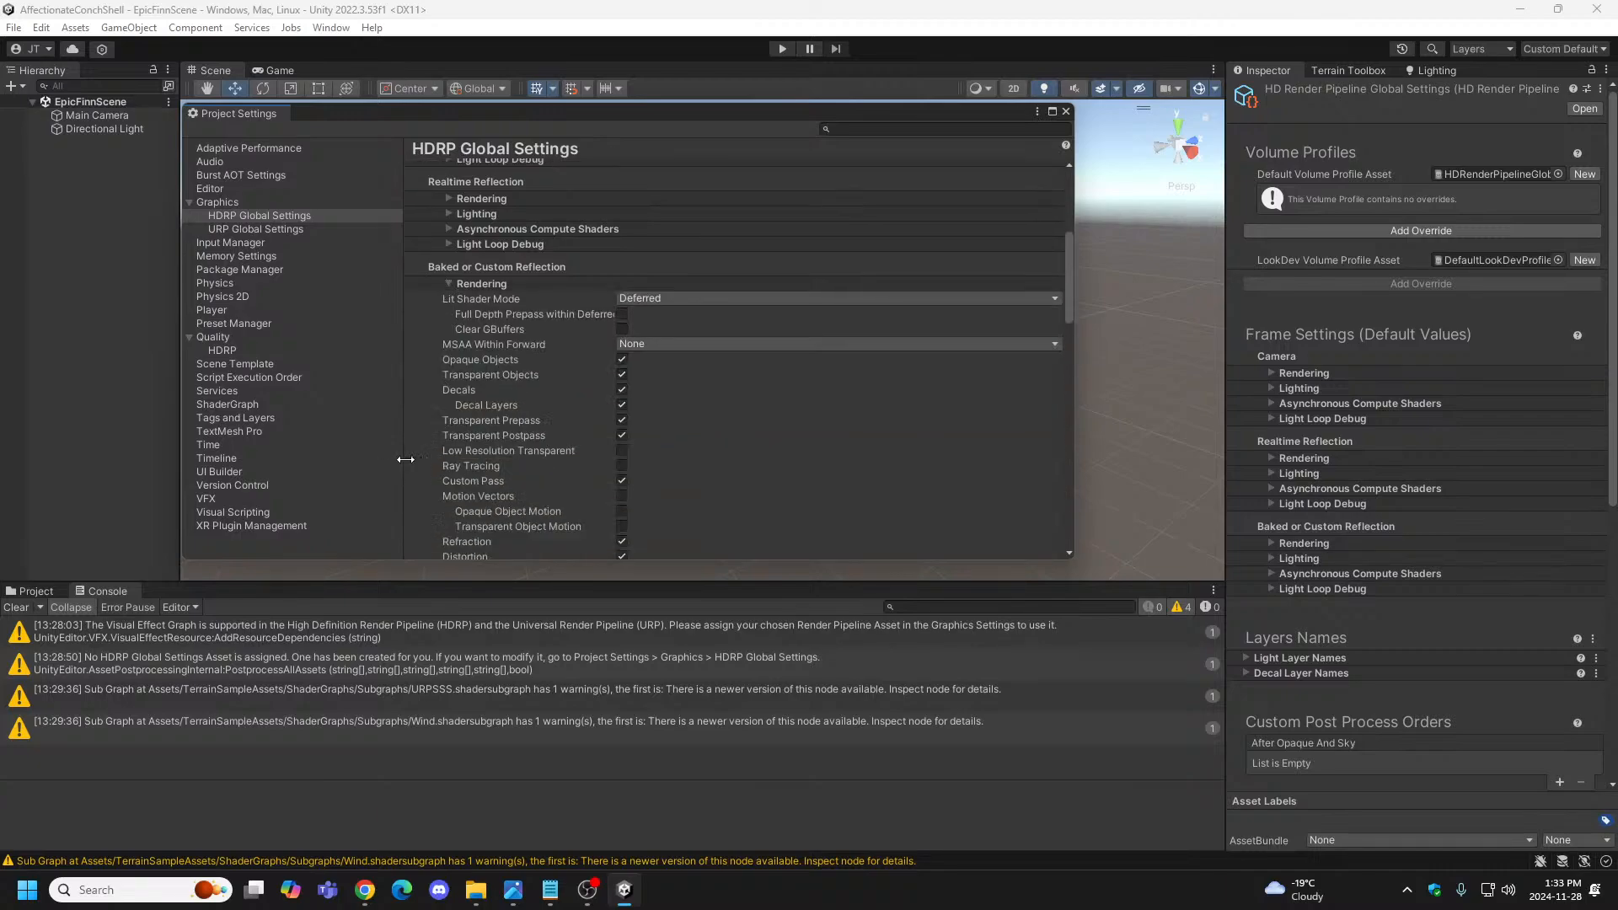
{"action": "left_click", "coordinate": [447, 284]}
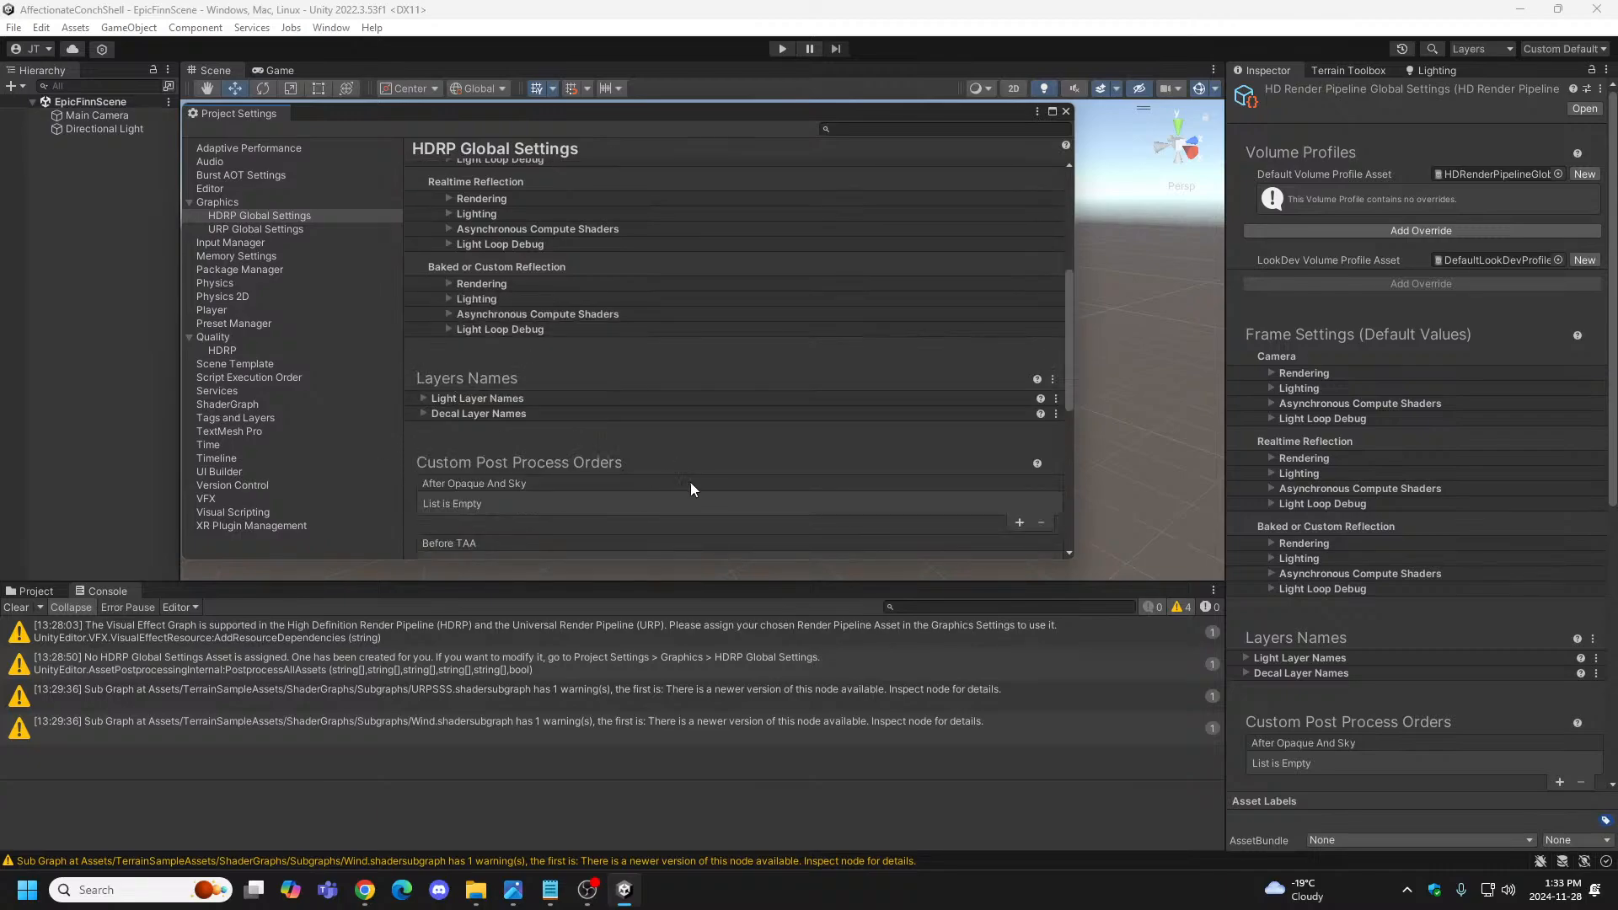
{"action": "scroll", "coordinate": [688, 484], "scroll_direction": "down", "scroll_amount": 8}
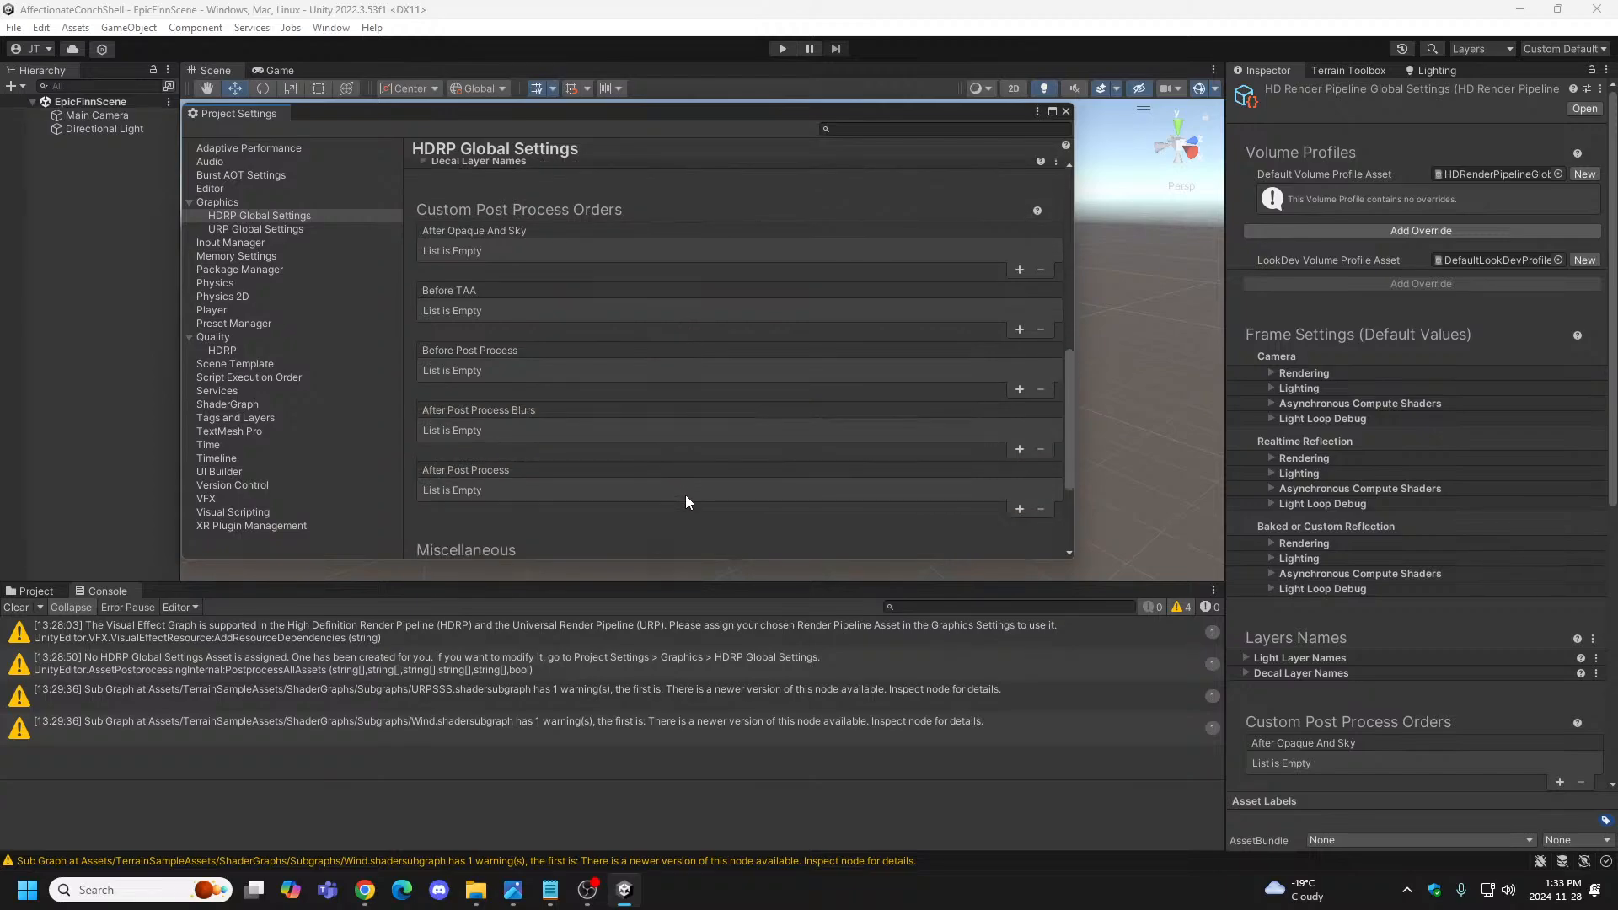
{"action": "scroll", "coordinate": [691, 501], "scroll_direction": "down", "scroll_amount": 6}
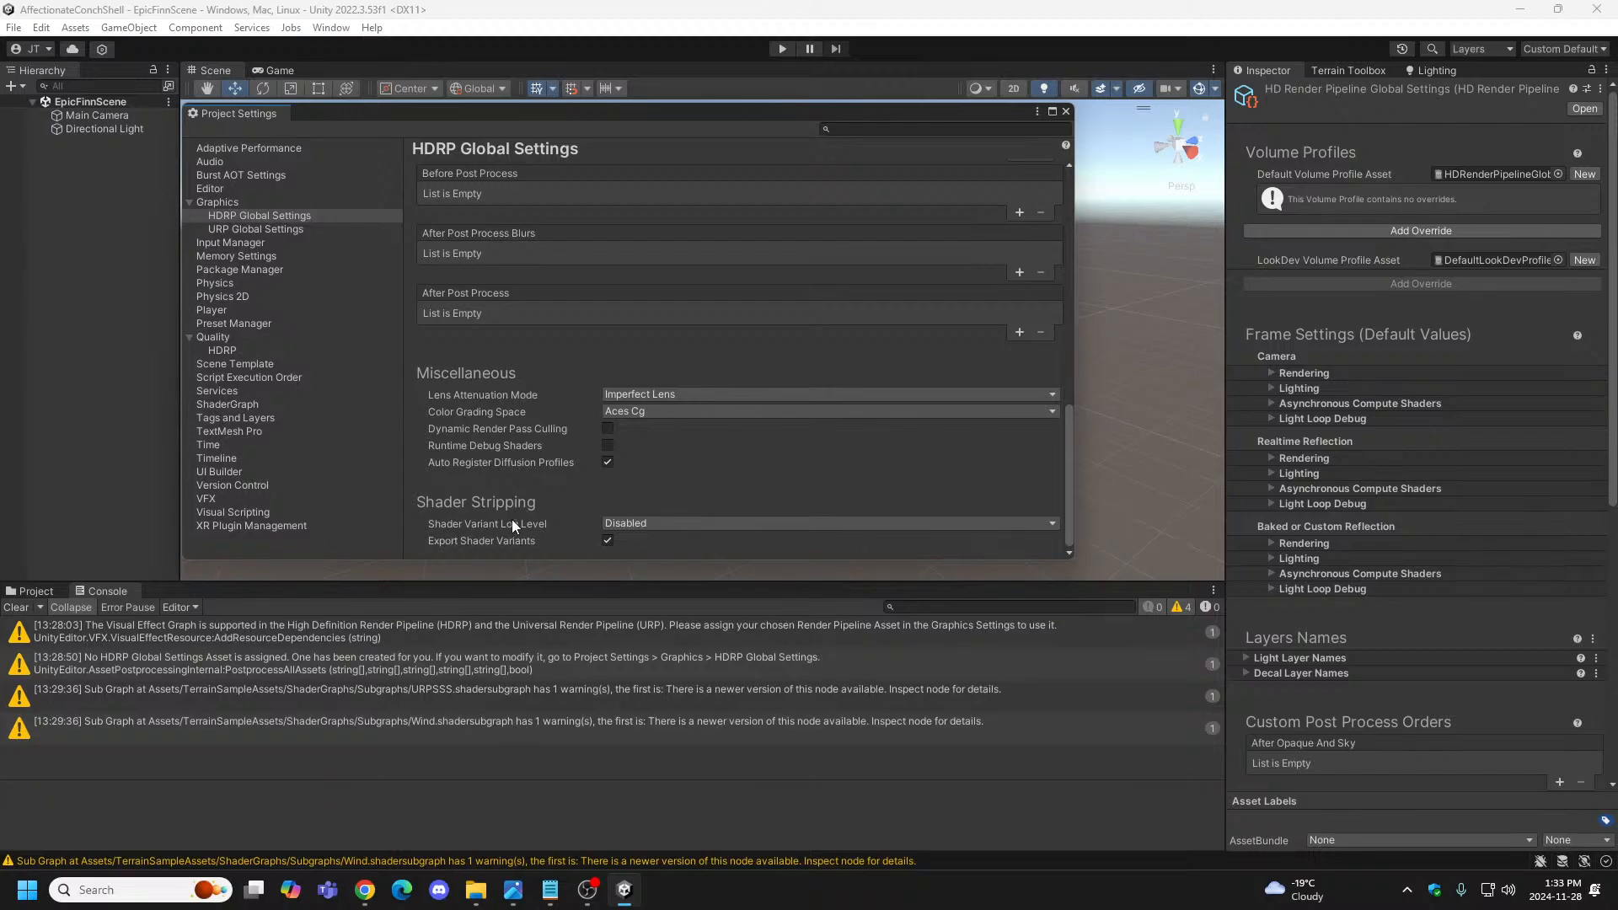
{"action": "scroll", "coordinate": [571, 493], "scroll_direction": "up", "scroll_amount": 20}
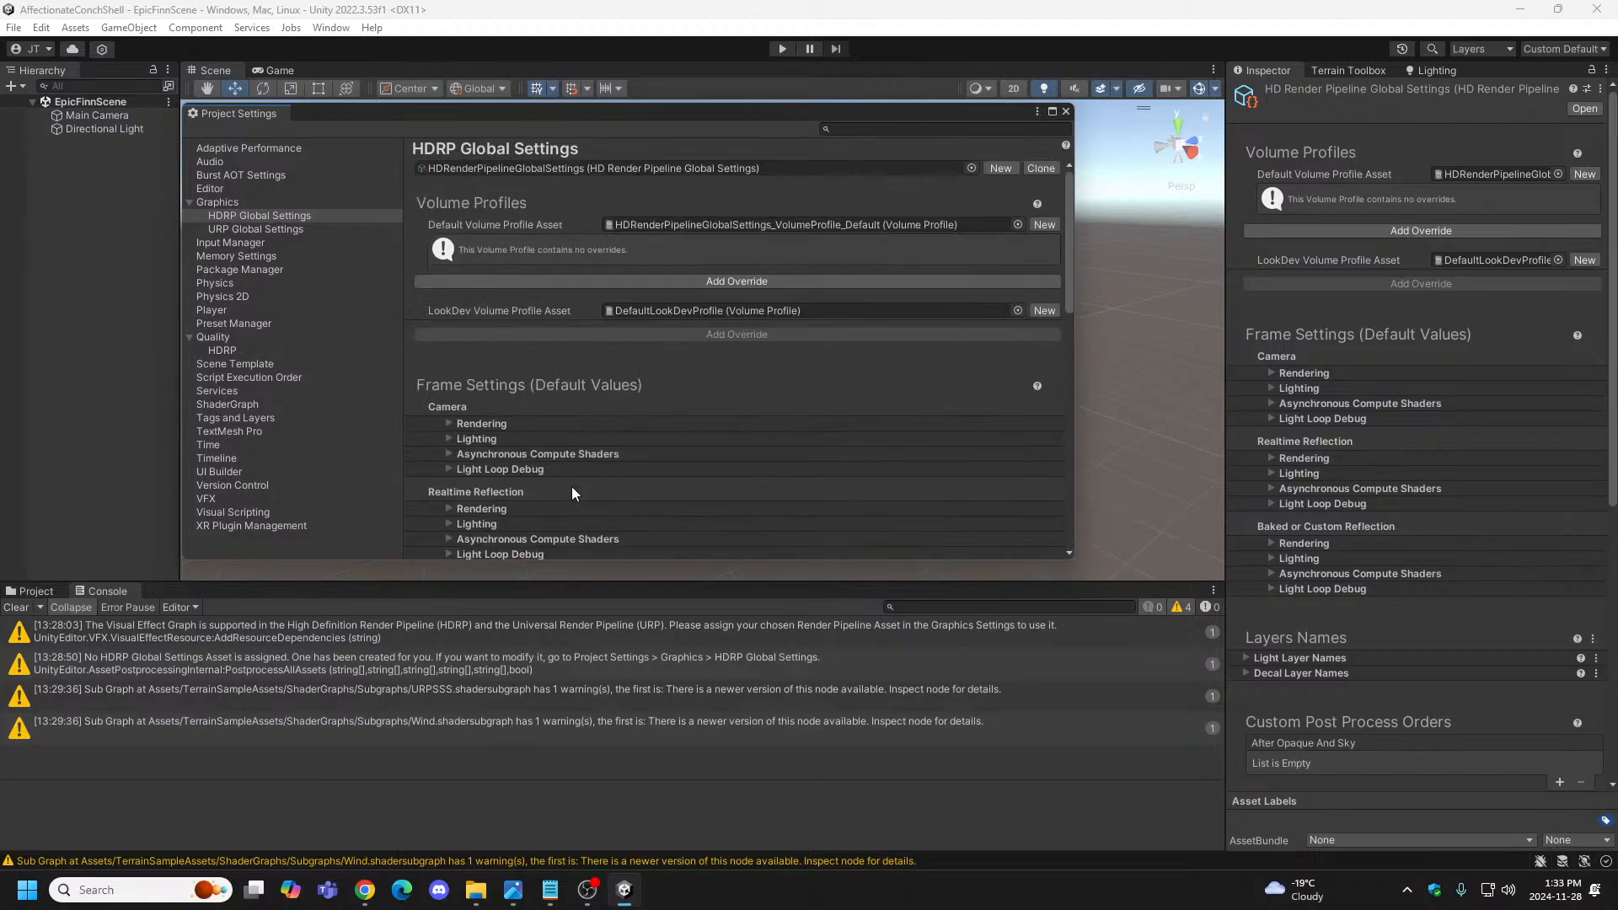
{"action": "left_click", "coordinate": [282, 233]}
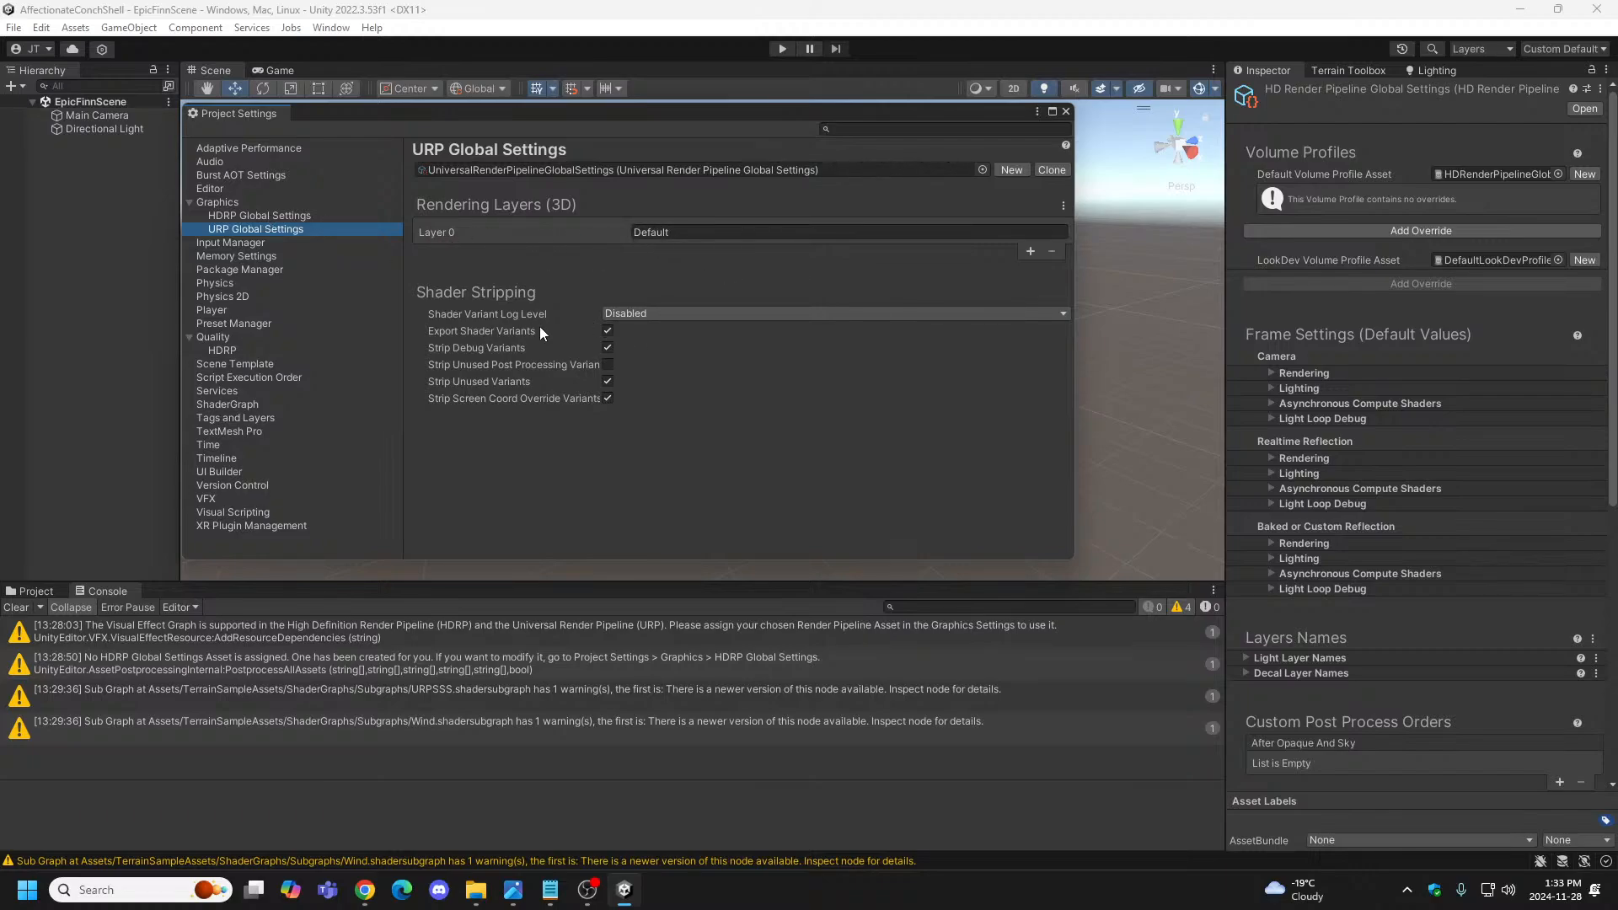
{"action": "left_click", "coordinate": [271, 220]}
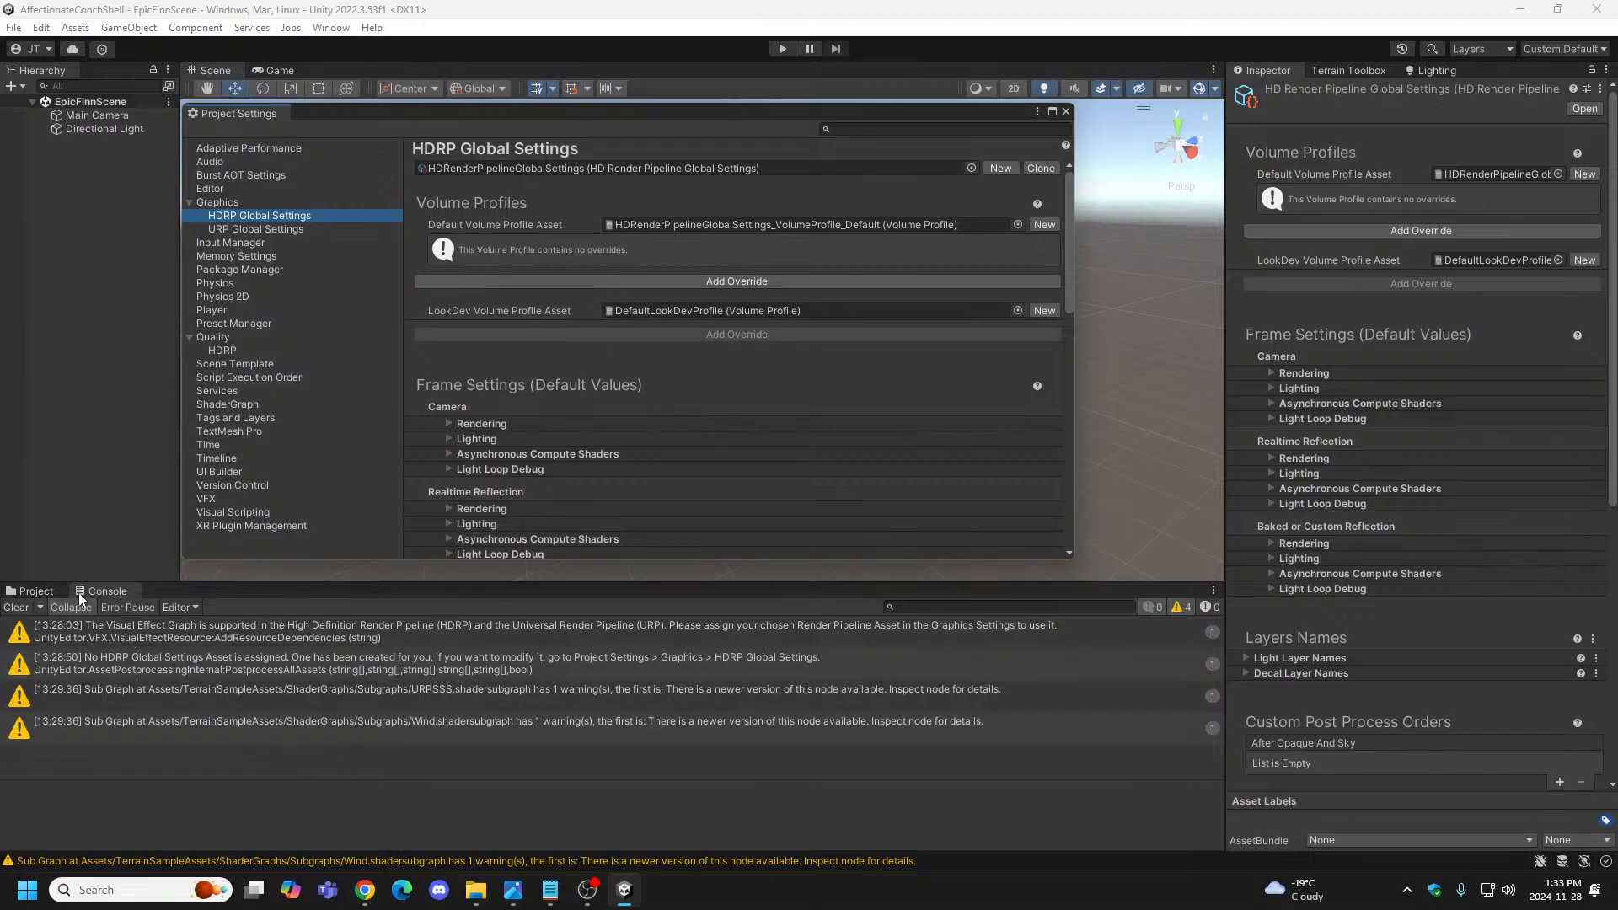
Delete the HDRenderPipelineGlobalSettings_VolumeProfile_Default asset from HDRPDefaultResources and select the HDRenderPipelineGlobalSettings asset.
{"action": "left_click", "coordinate": [42, 593]}
{"action": "left_click", "coordinate": [276, 654]}
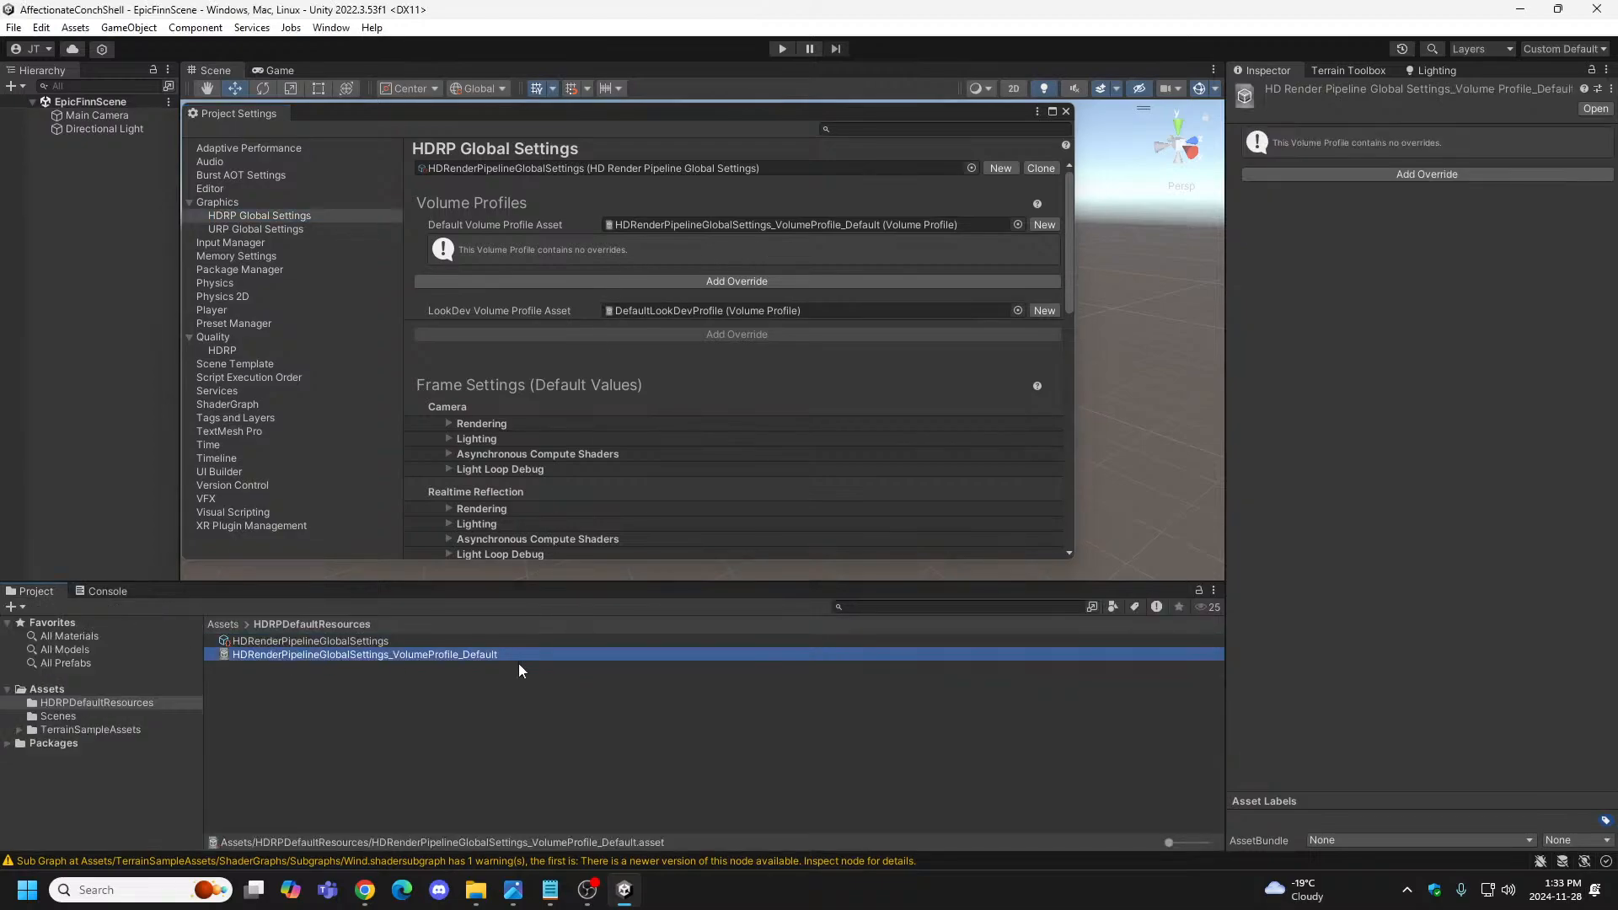
{"action": "right_click", "coordinate": [437, 650]}
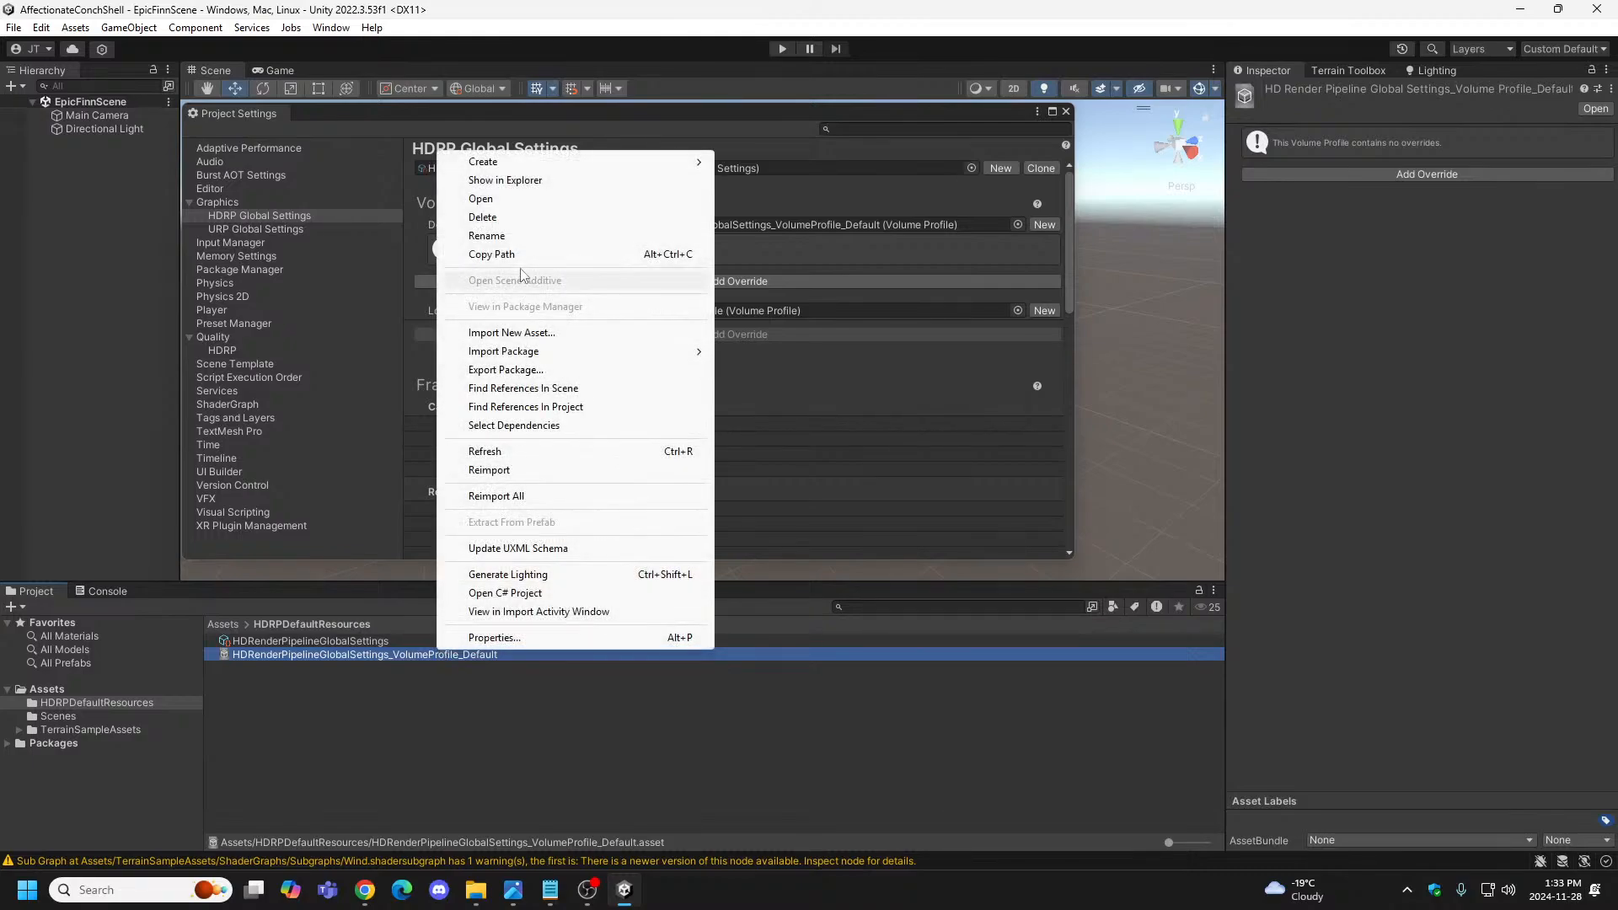
{"action": "left_click", "coordinate": [505, 224]}
{"action": "left_click", "coordinate": [931, 477]}
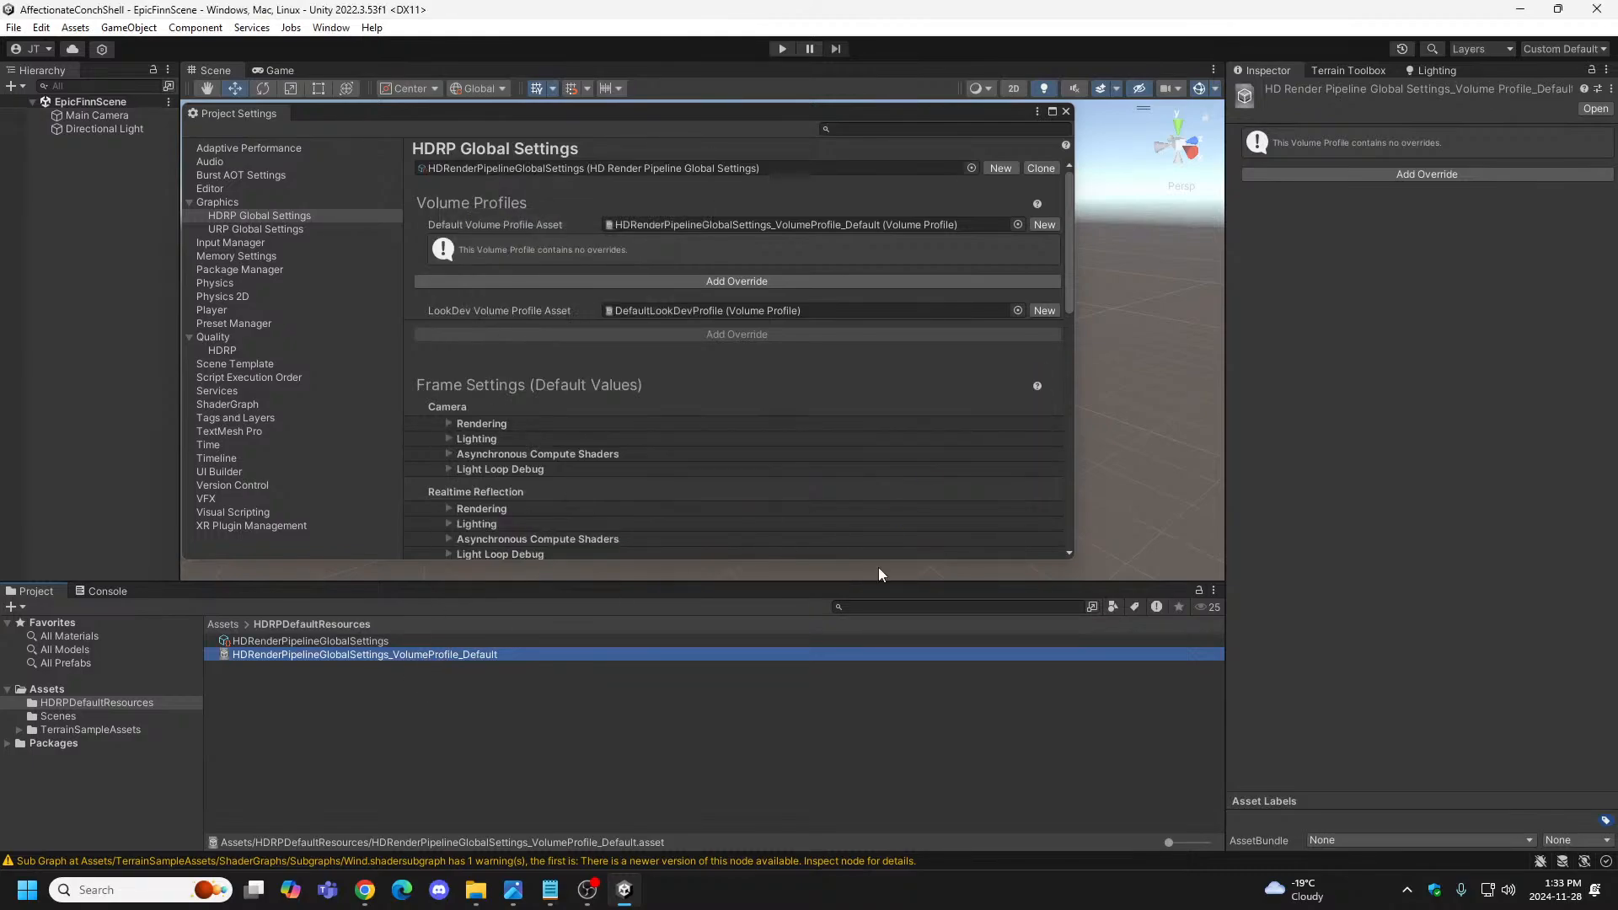
{"action": "left_click", "coordinate": [327, 642]}
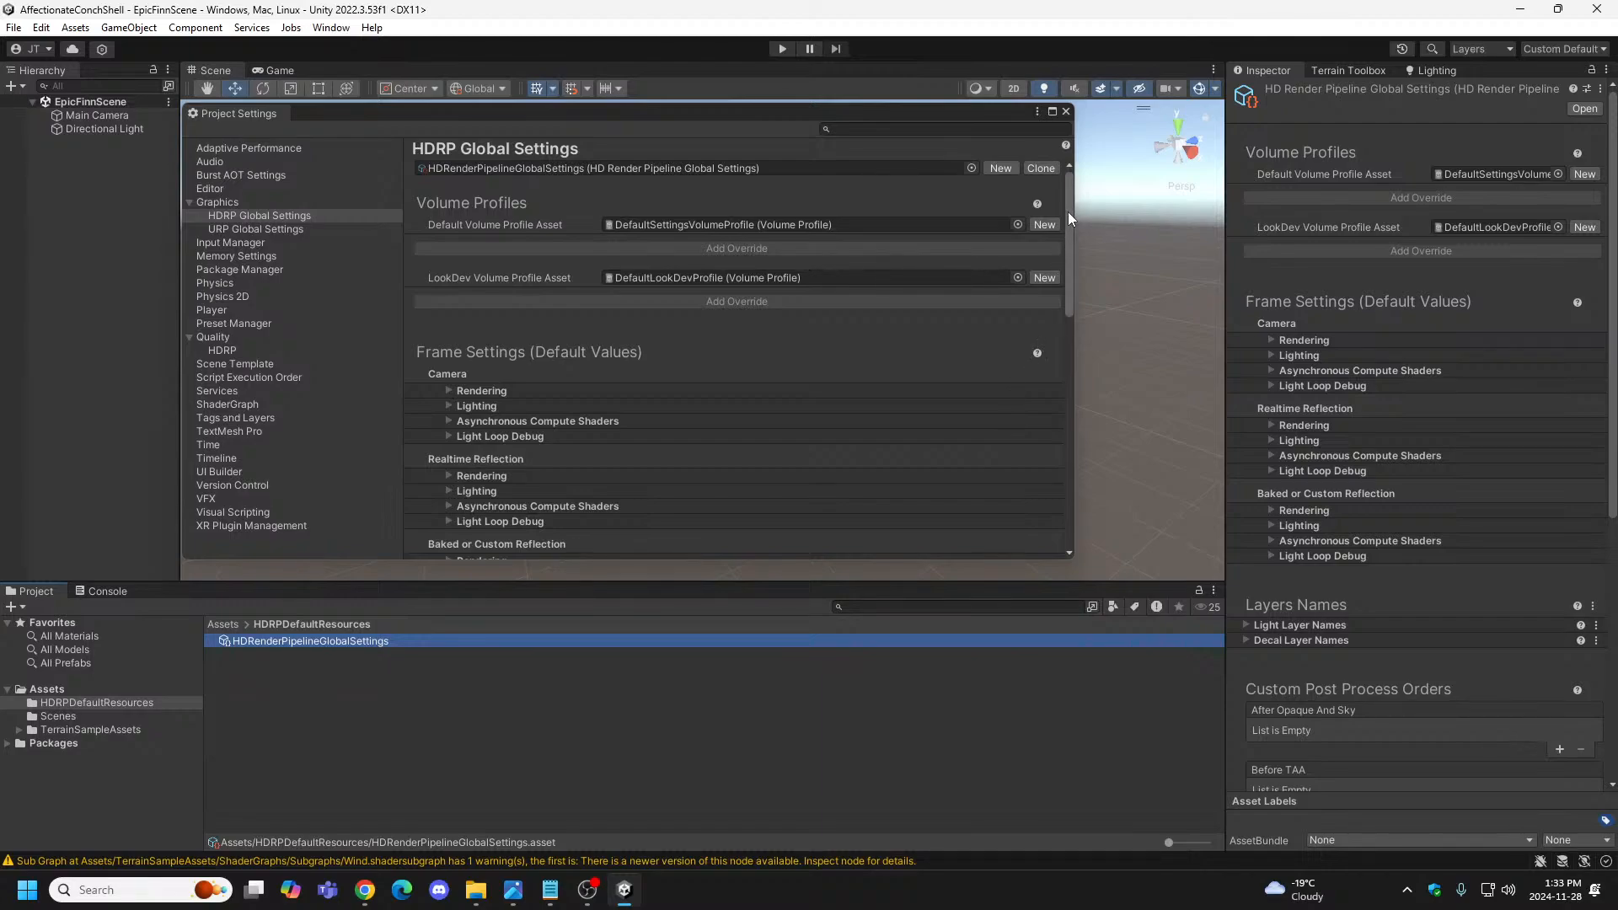
Look through all sections of the HDRP Global Settings alongside the console warnings, and close Project Settings.
{"action": "left_click_drag", "start_coordinate": [1068, 212], "coordinate": [1066, 497]}
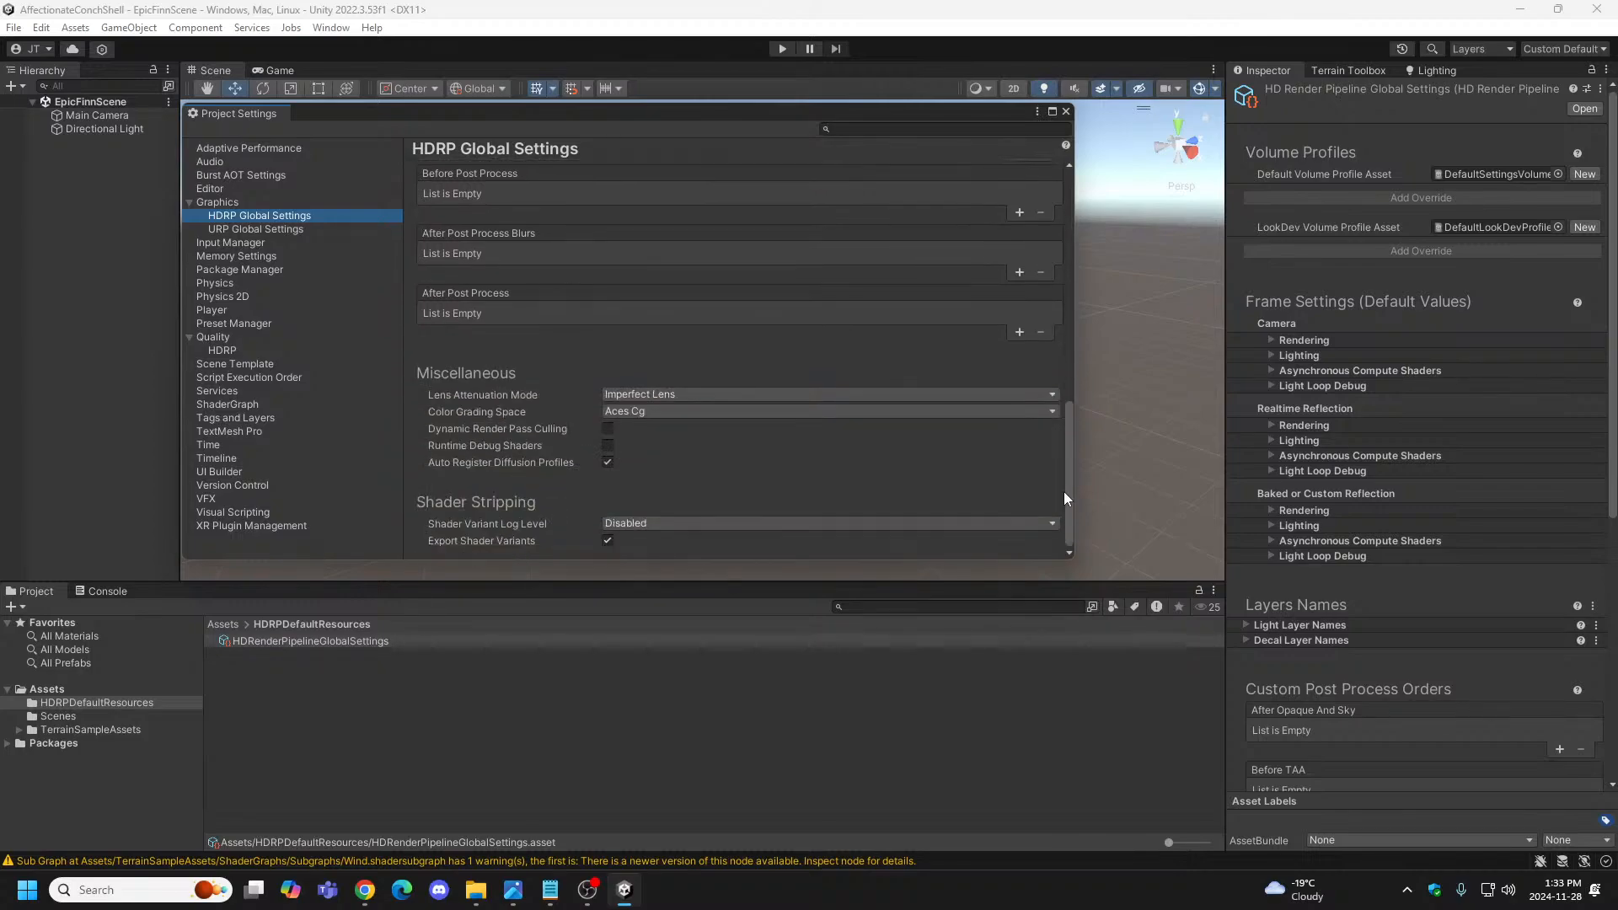
{"action": "left_click", "coordinate": [110, 592]}
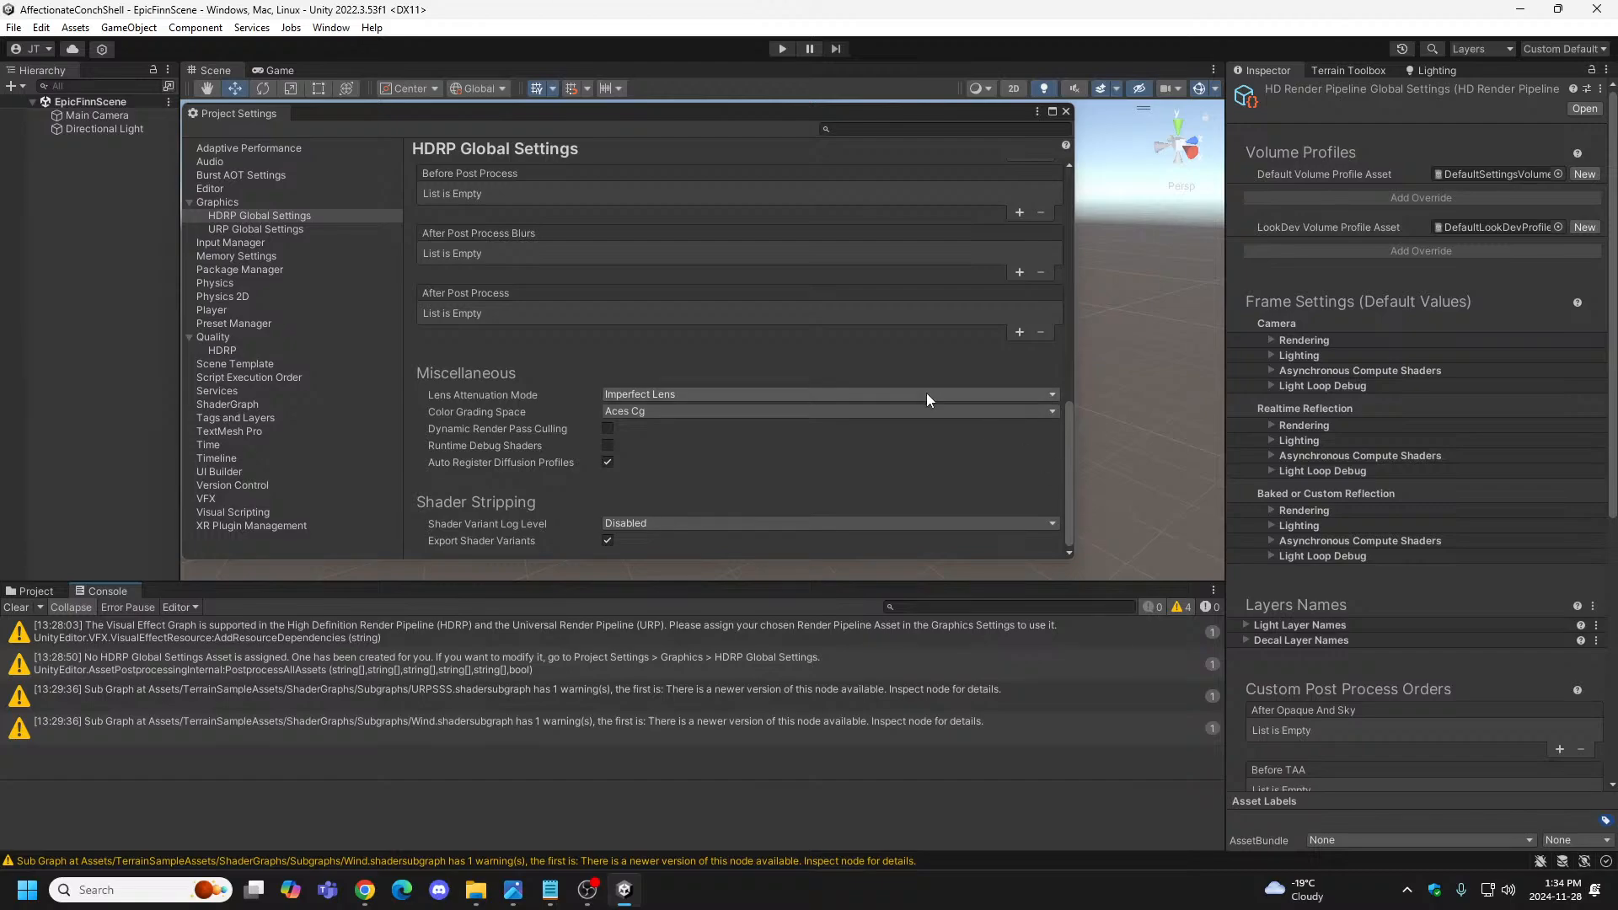
{"action": "left_click_drag", "start_coordinate": [1069, 494], "coordinate": [1067, 246]}
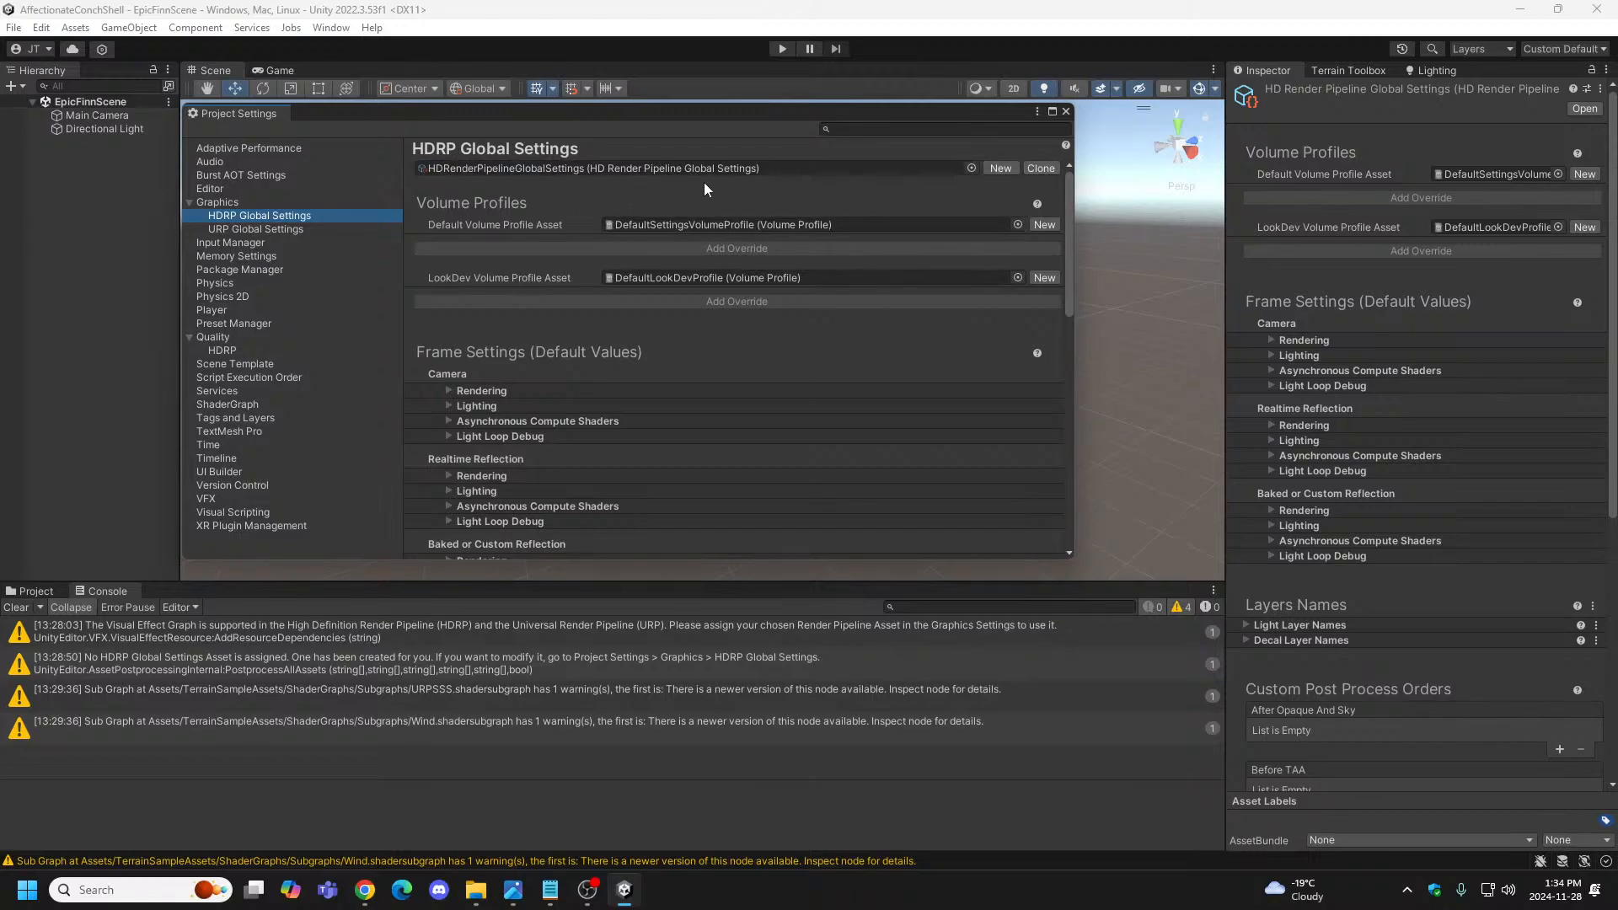
{"action": "scroll", "coordinate": [741, 320], "scroll_direction": "down", "scroll_amount": 2}
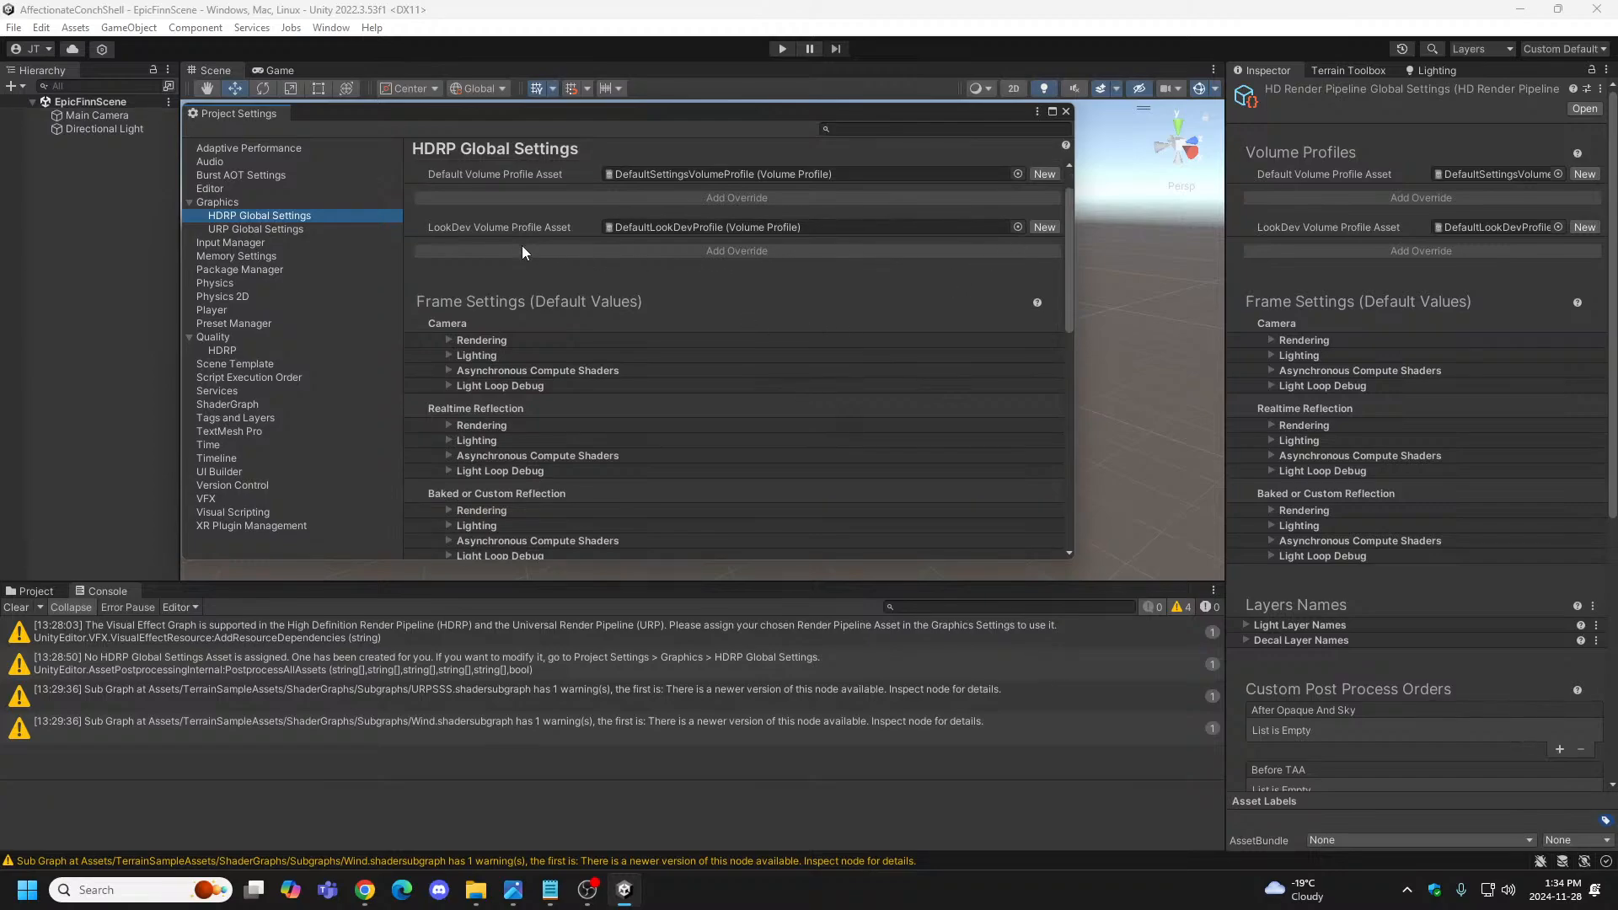
{"action": "scroll", "coordinate": [413, 332], "scroll_direction": "down", "scroll_amount": 5}
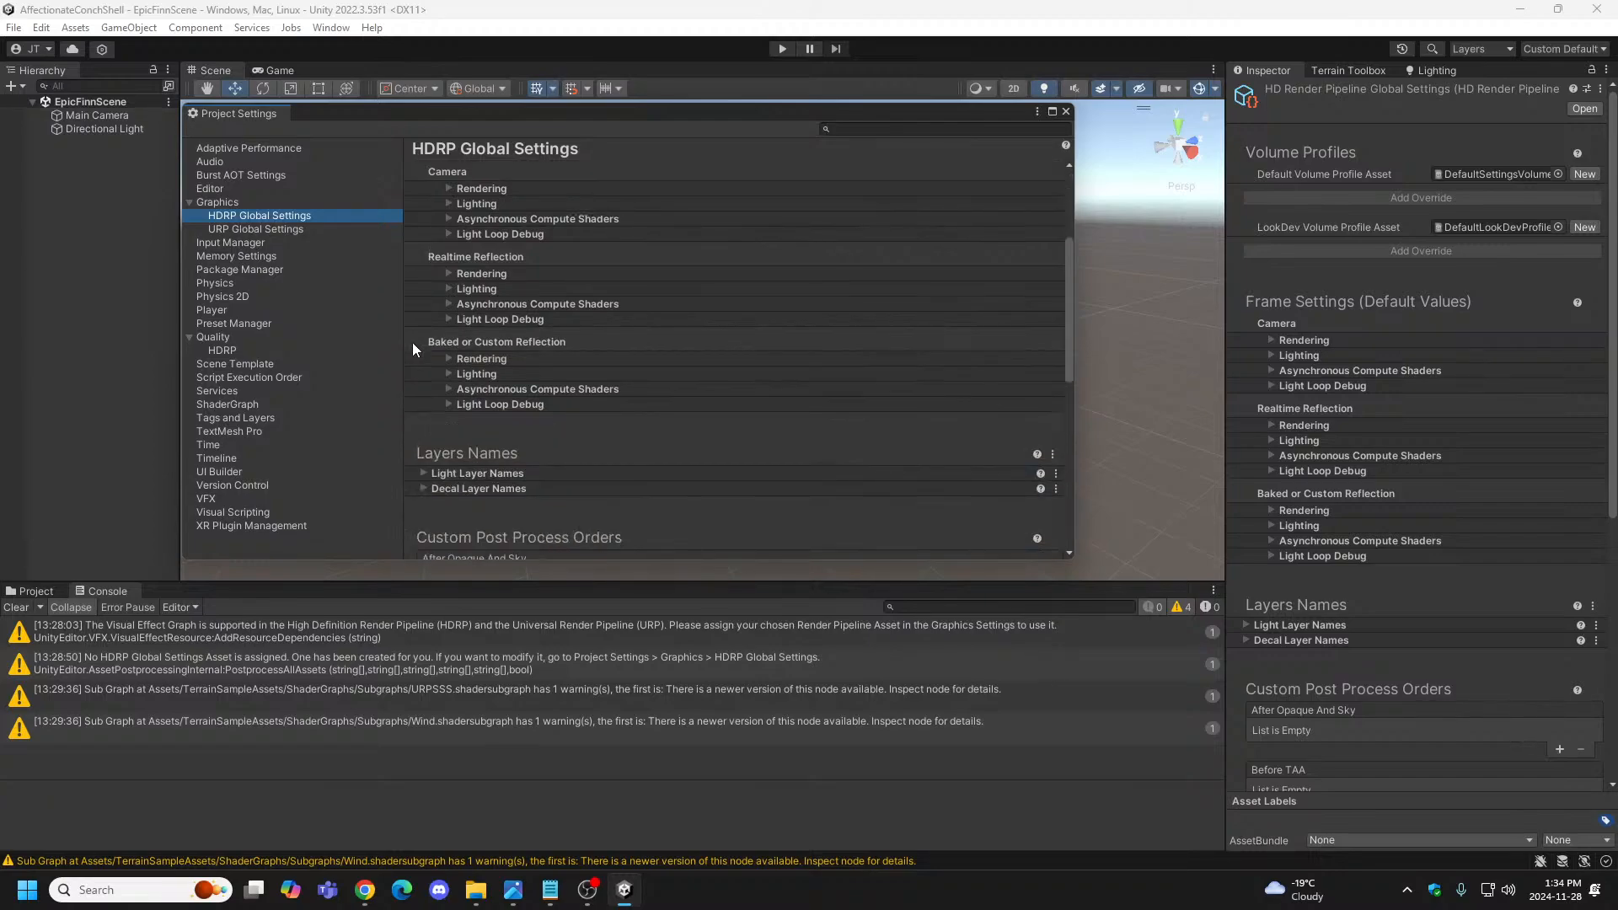
{"action": "scroll", "coordinate": [412, 342], "scroll_direction": "down", "scroll_amount": 5}
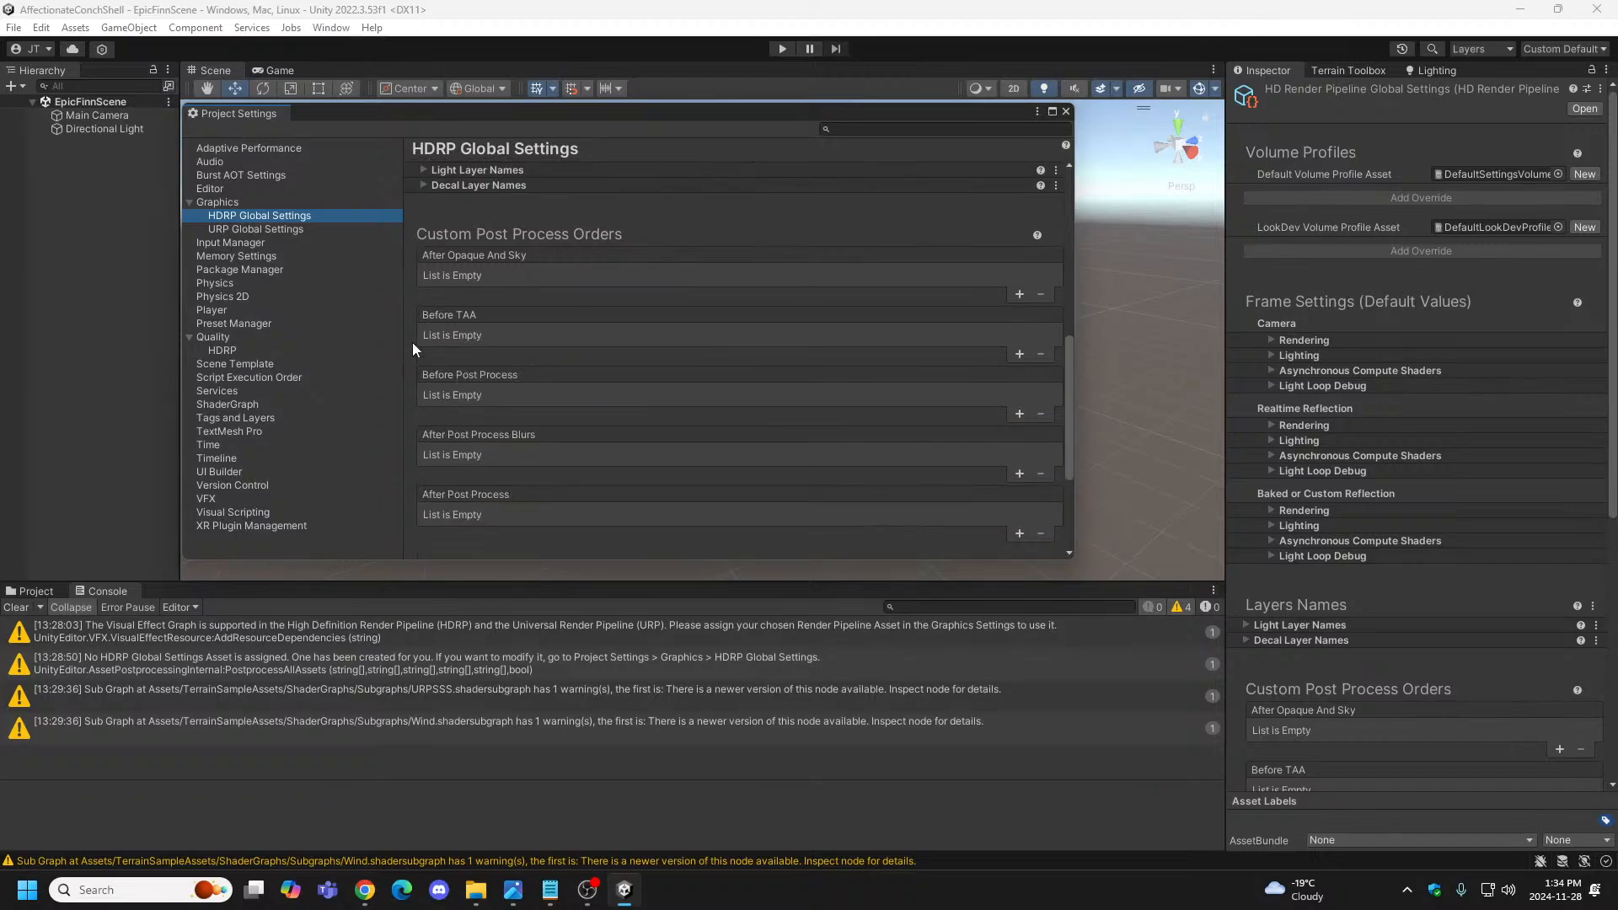
{"action": "scroll", "coordinate": [412, 342], "scroll_direction": "down", "scroll_amount": 2}
{"action": "scroll", "coordinate": [412, 342], "scroll_direction": "down", "scroll_amount": 2}
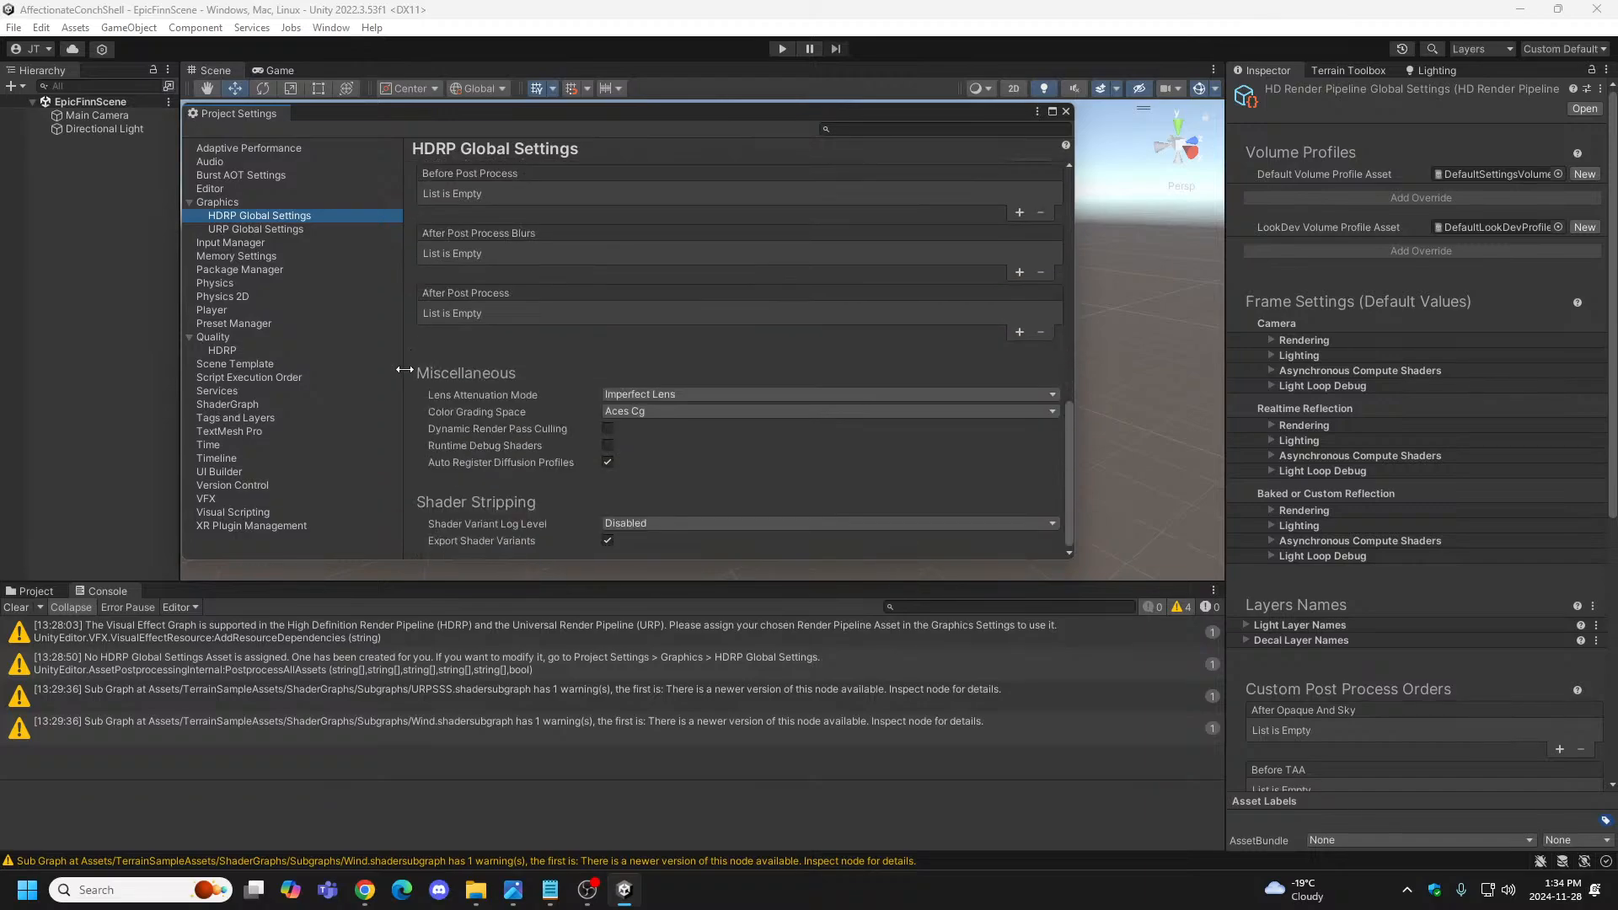
{"action": "scroll", "coordinate": [408, 358], "scroll_direction": "up", "scroll_amount": 4}
{"action": "left_click", "coordinate": [1065, 113]}
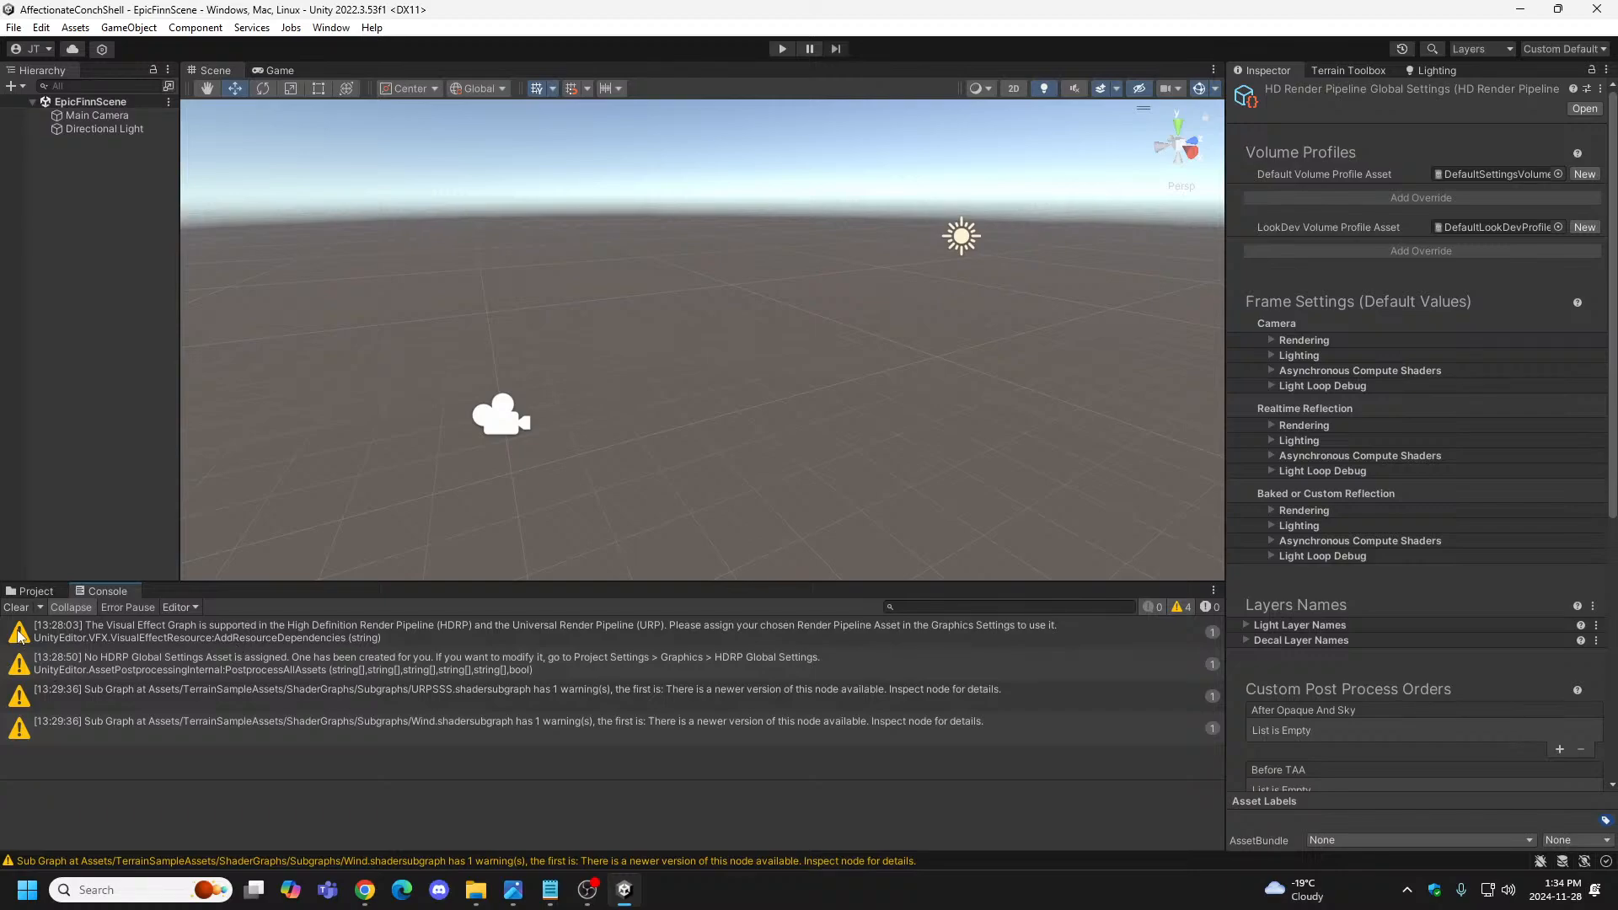
Clear the console entries and open the Scenes folder under Assets.
{"action": "left_click", "coordinate": [41, 593]}
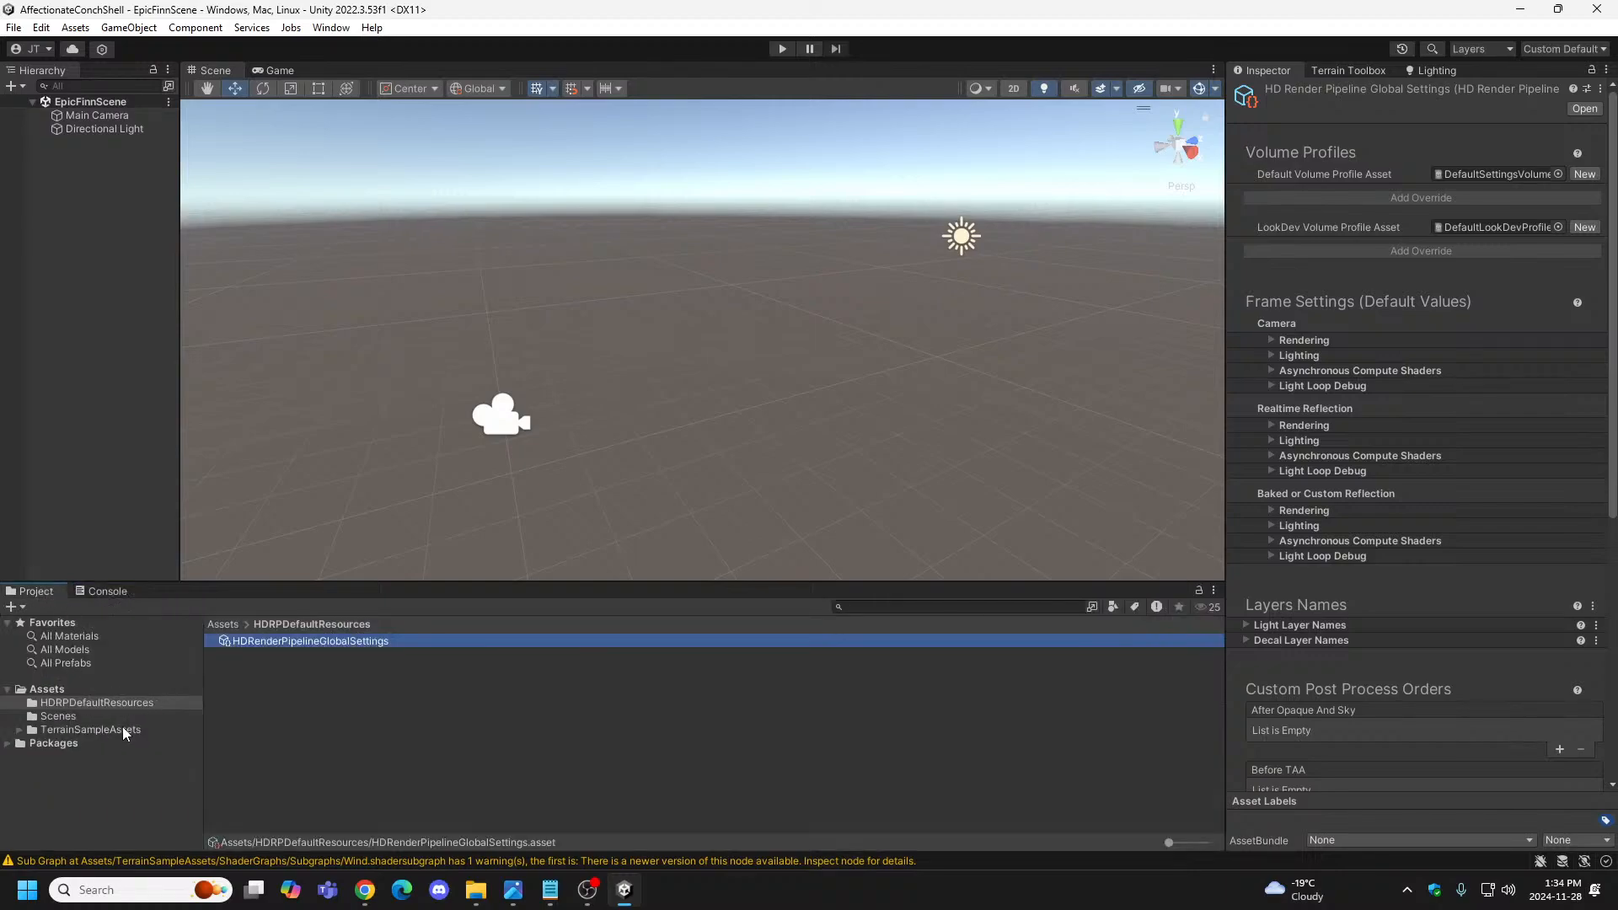
{"action": "left_click", "coordinate": [94, 592]}
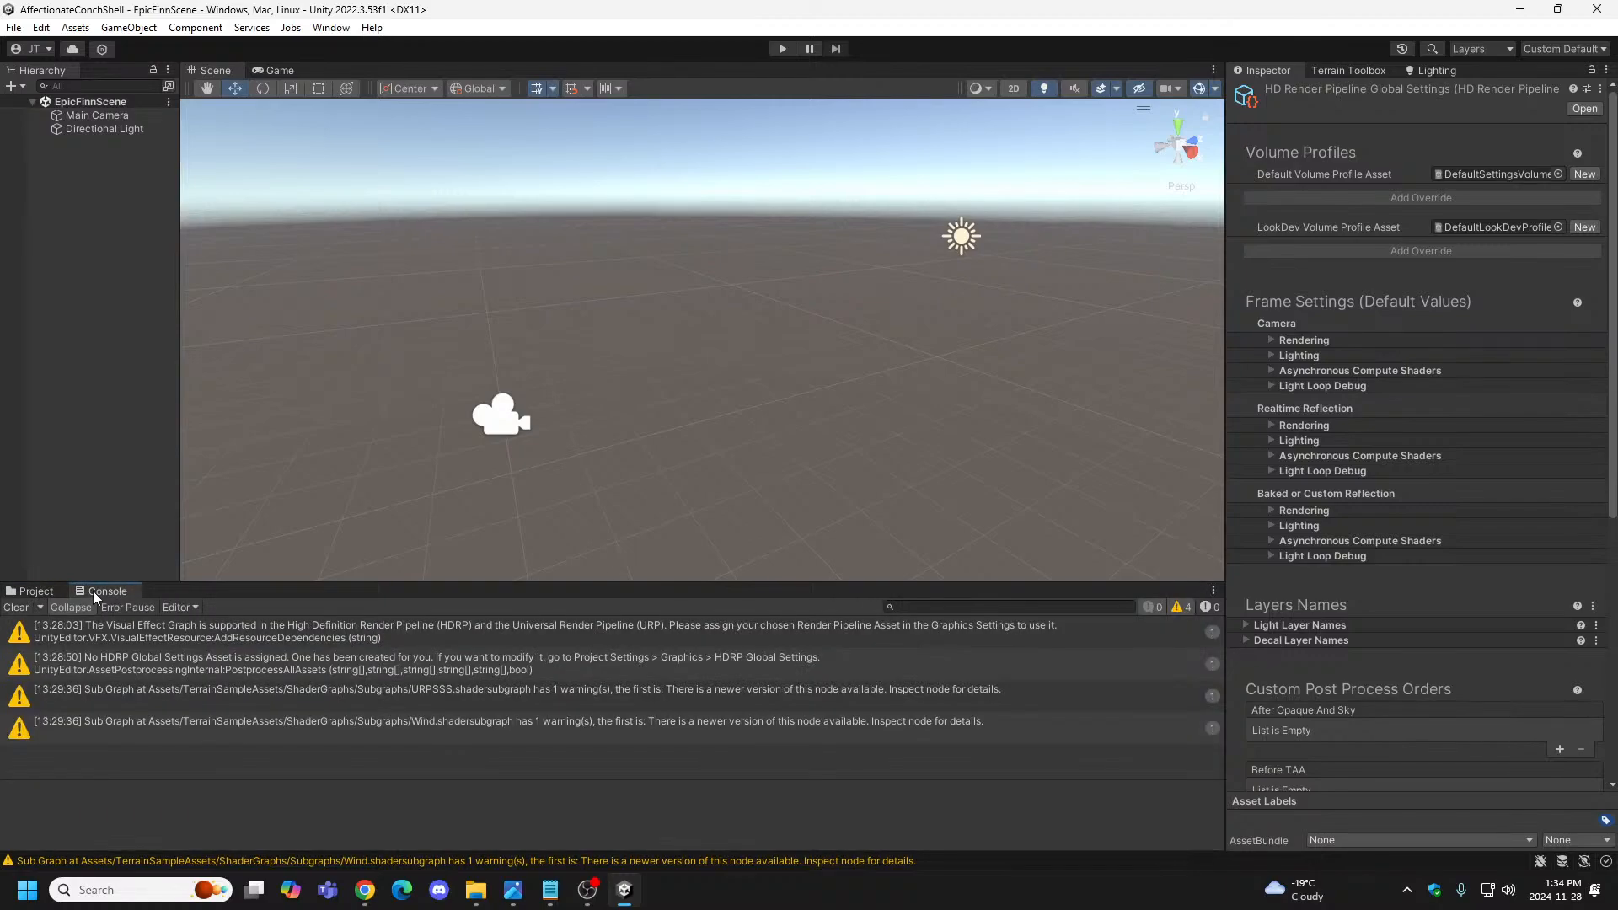
{"action": "left_click", "coordinate": [27, 606]}
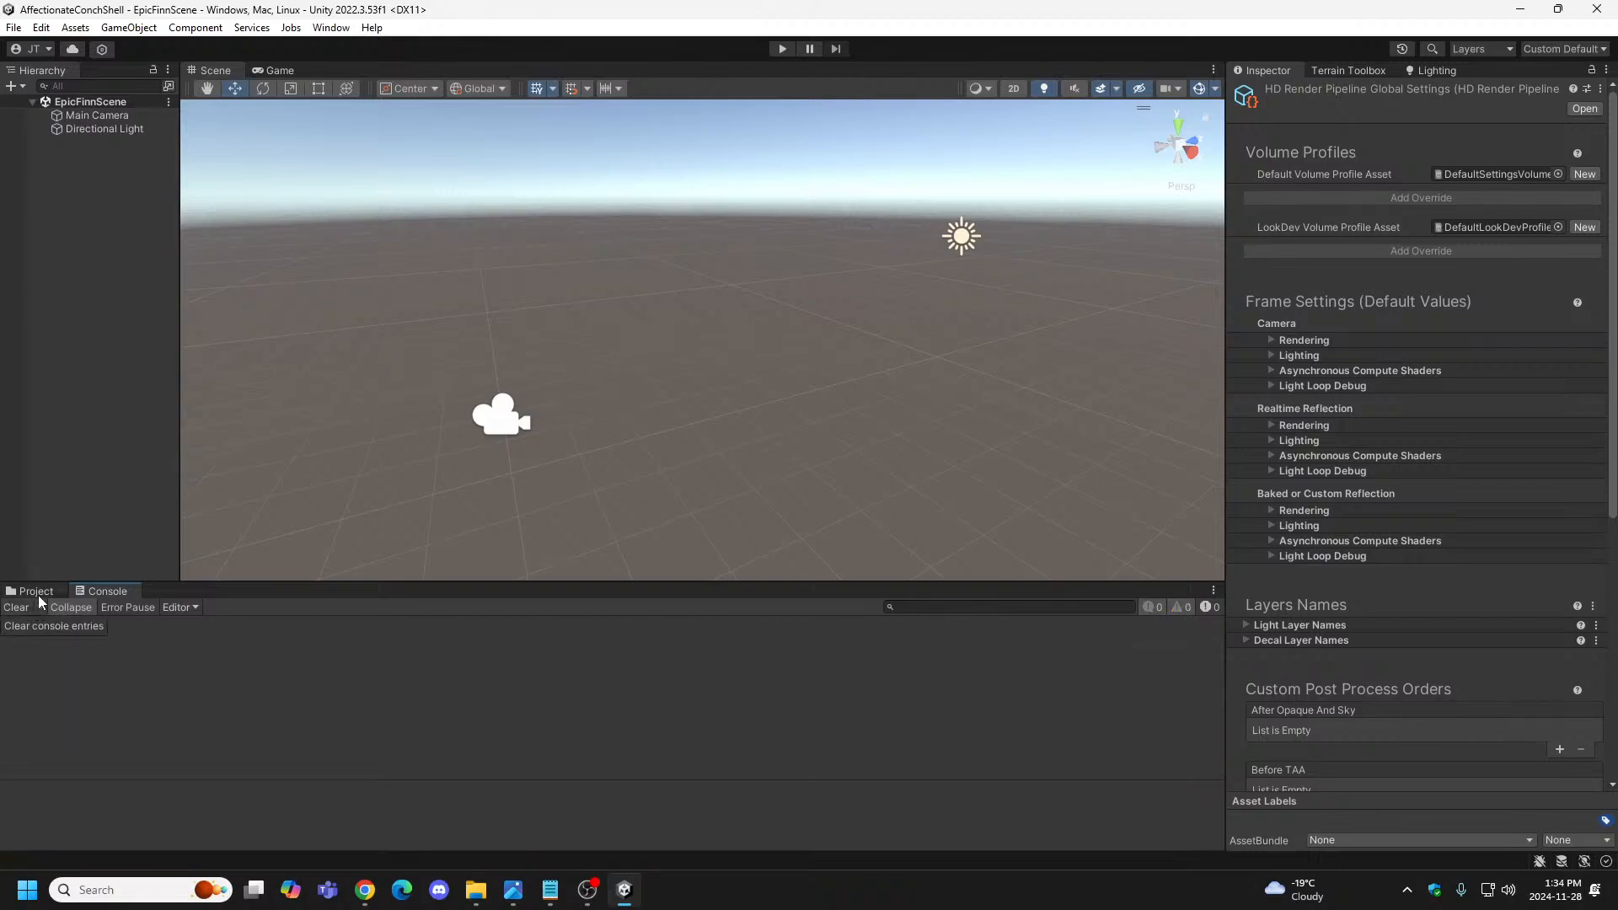
{"action": "left_click", "coordinate": [40, 592]}
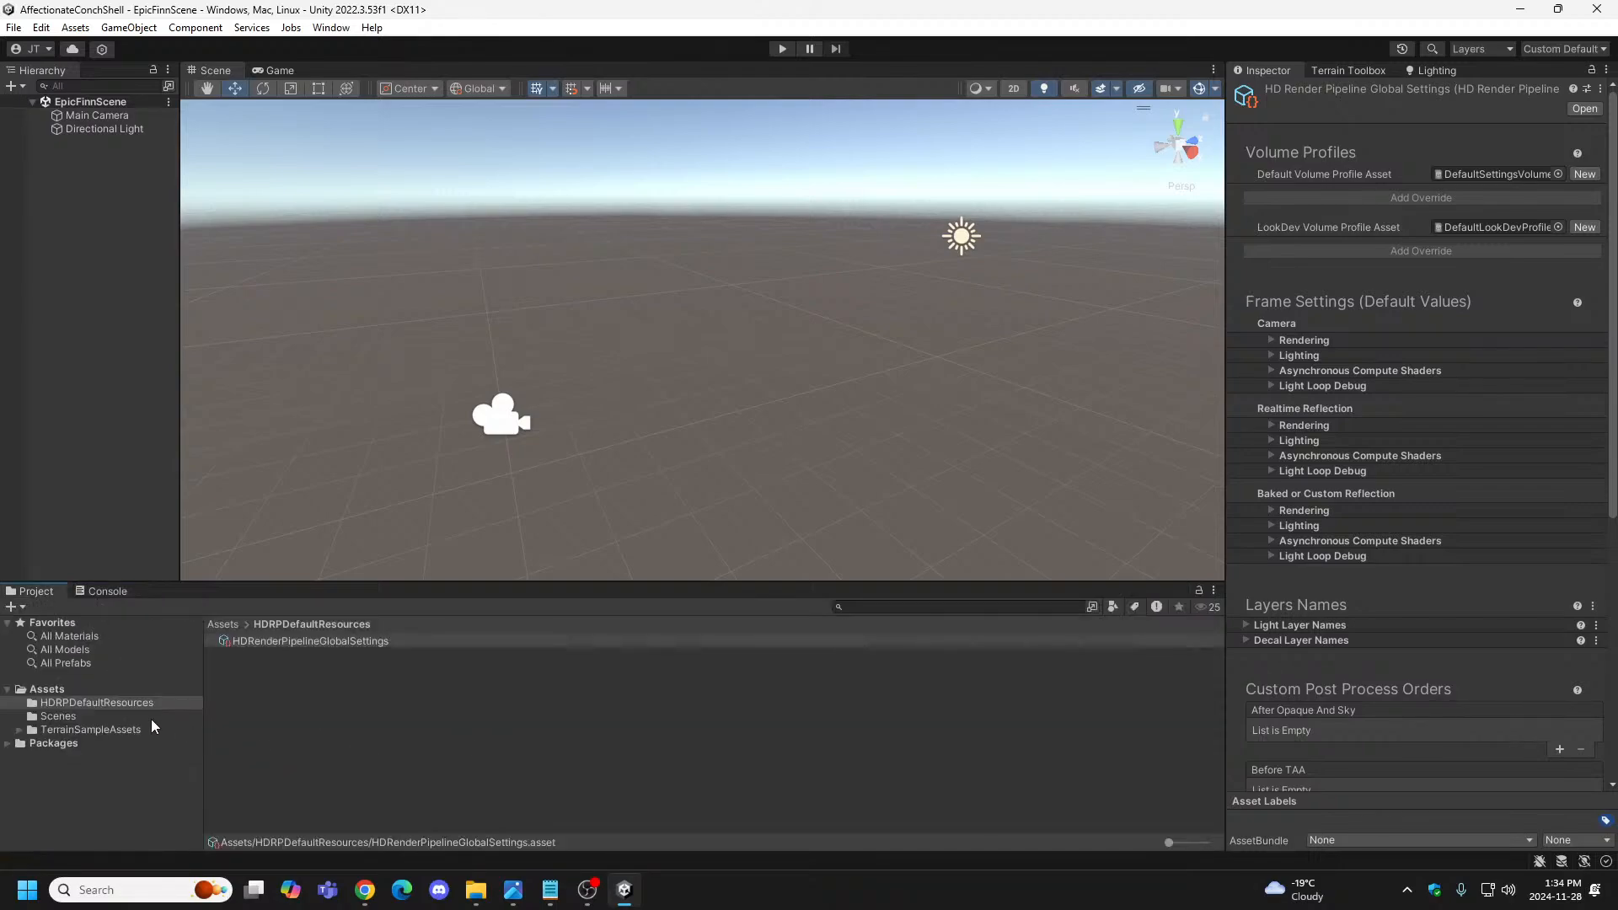
{"action": "left_click", "coordinate": [64, 717]}
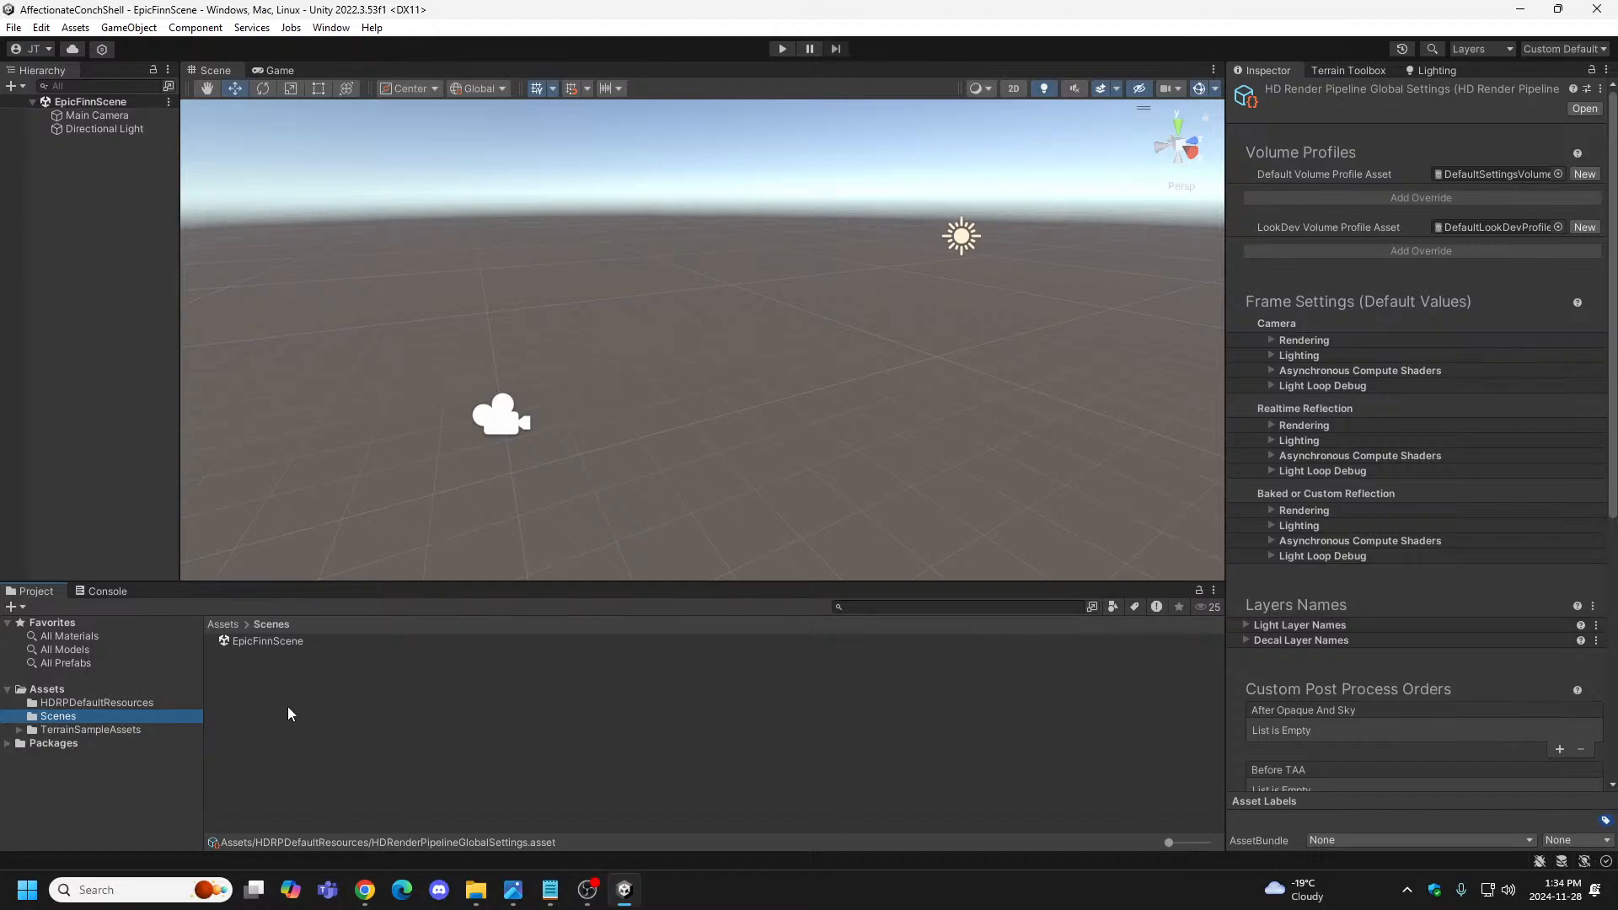
Open the TerrainSampleAssets folder and expand its subfolders in the project tree.
{"action": "left_click", "coordinate": [89, 729]}
{"action": "left_click", "coordinate": [20, 729]}
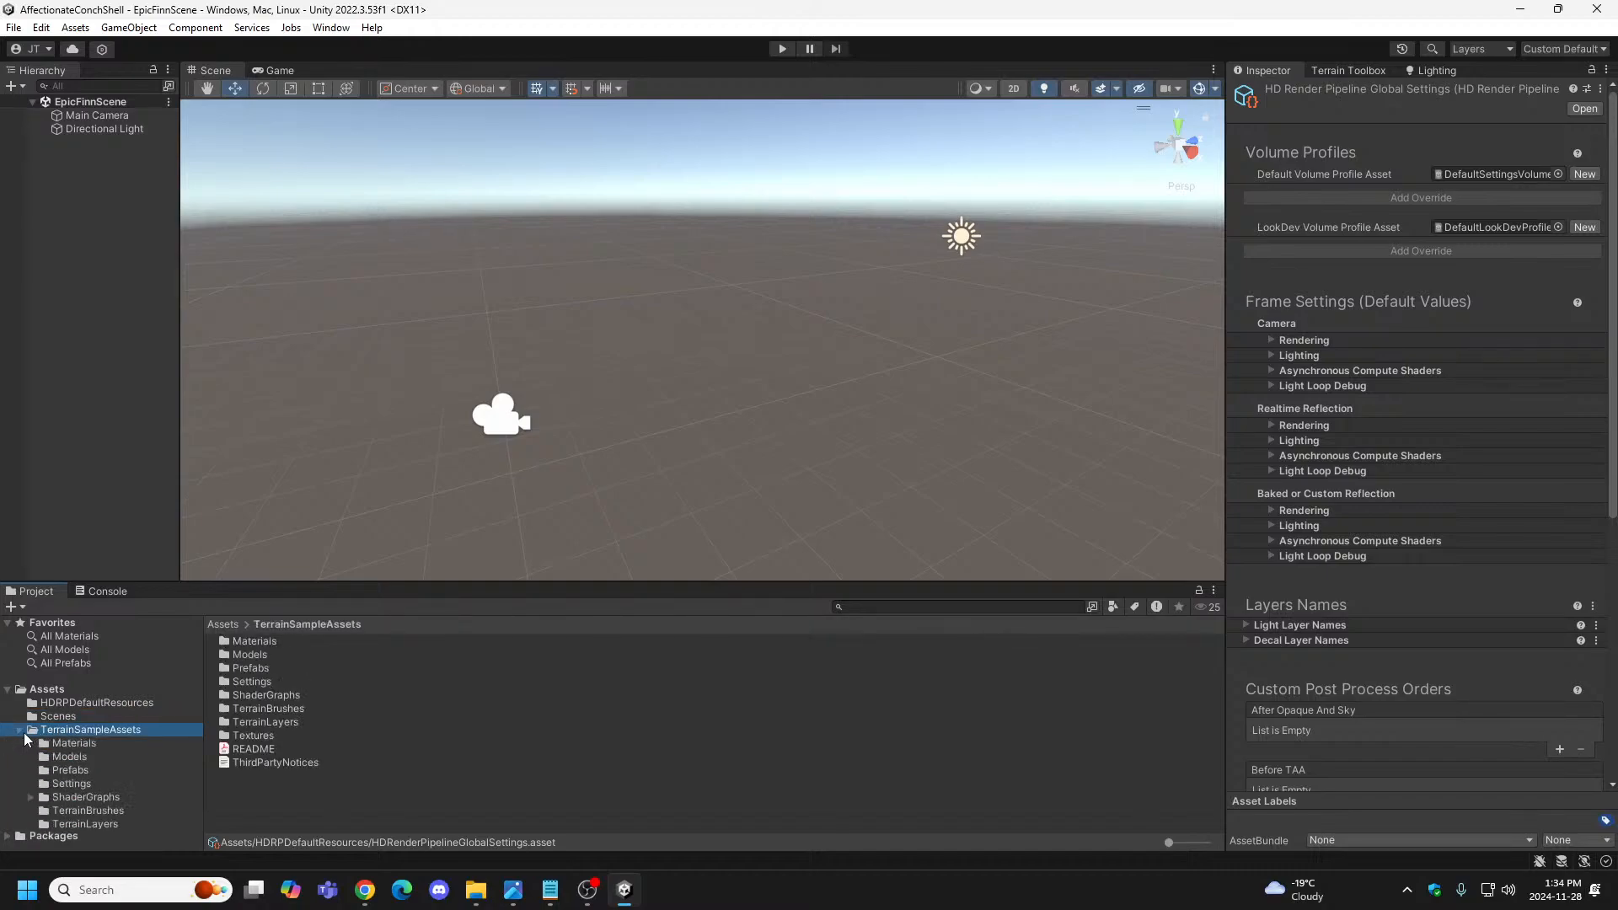
{"action": "scroll", "coordinate": [148, 748], "scroll_direction": "down", "scroll_amount": 1}
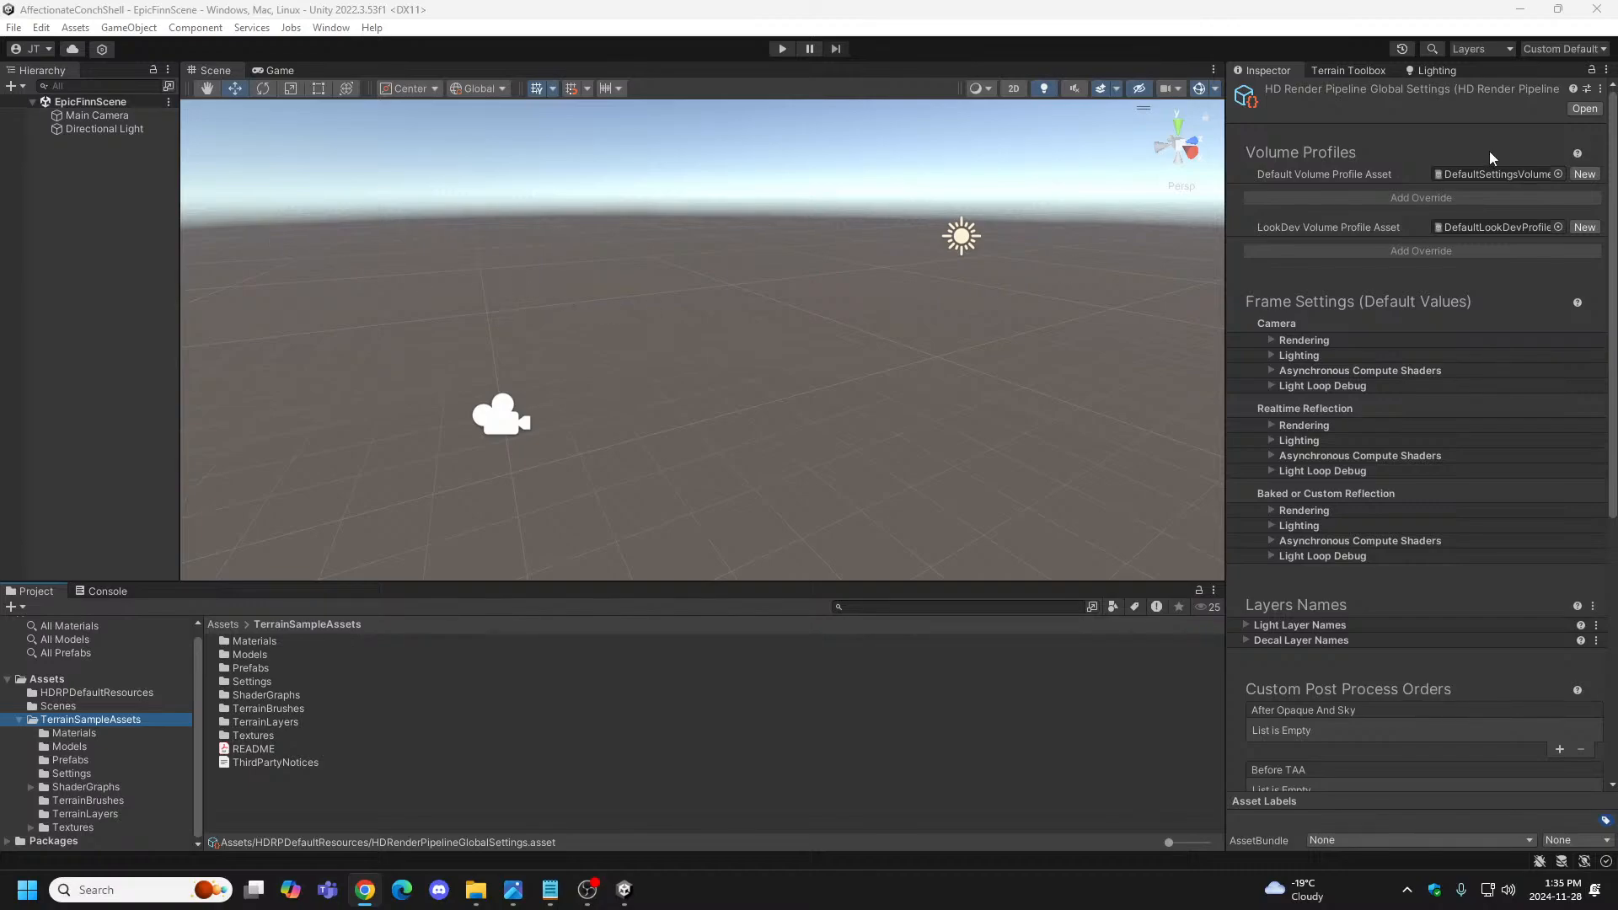
Open the Terrain Toolbox, detach it into a floating window and close it.
{"action": "left_click", "coordinate": [1350, 71]}
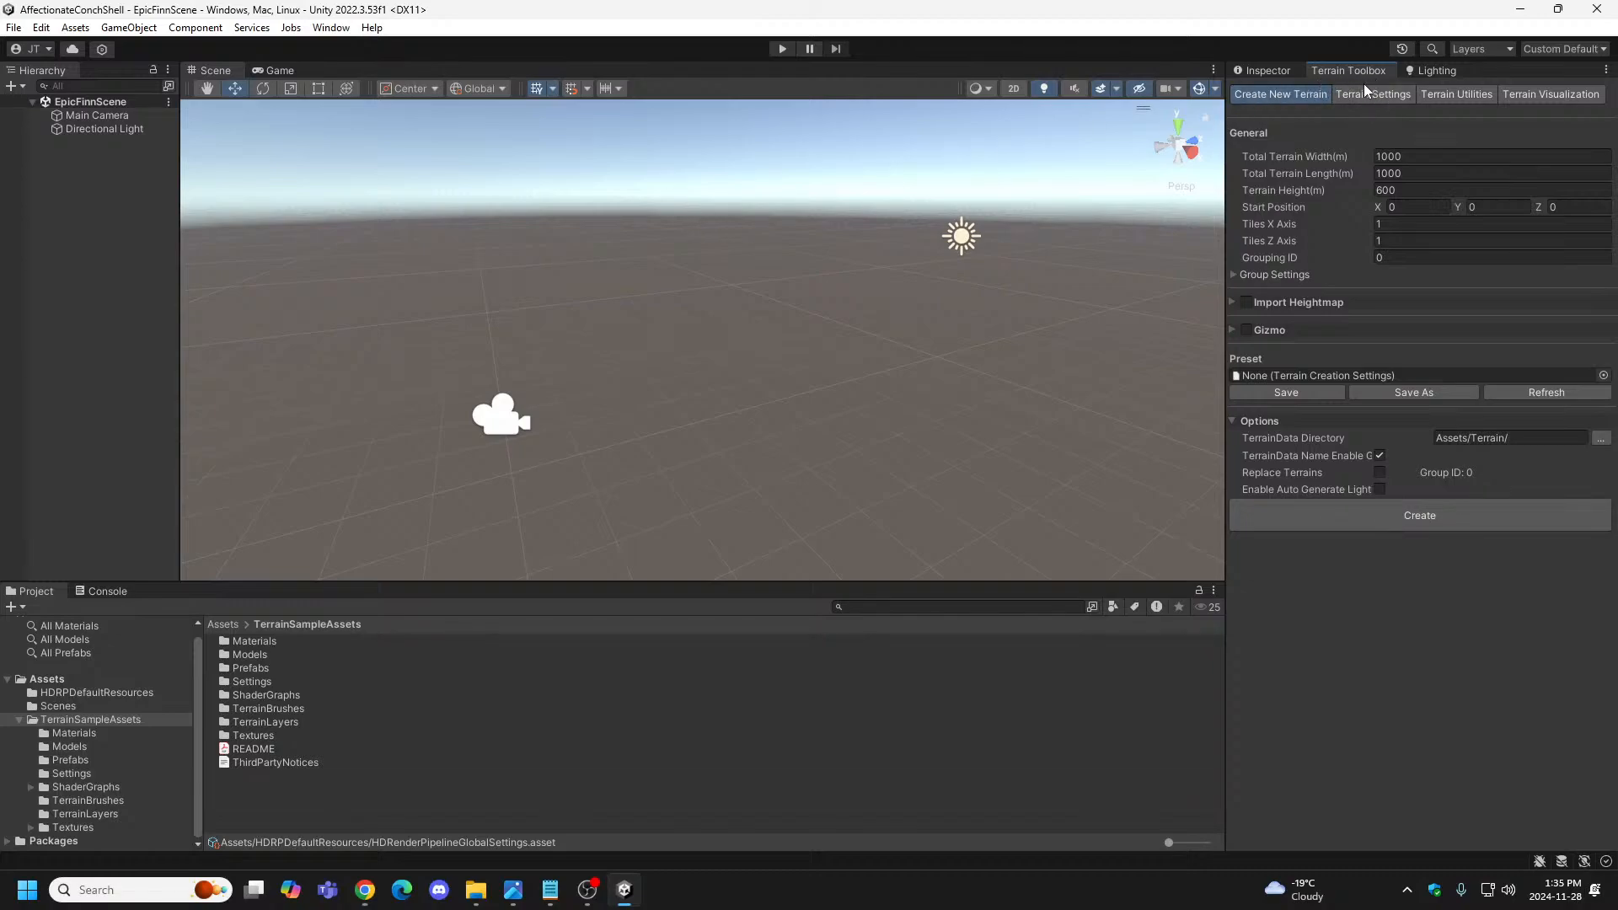
{"action": "left_click", "coordinate": [337, 27]}
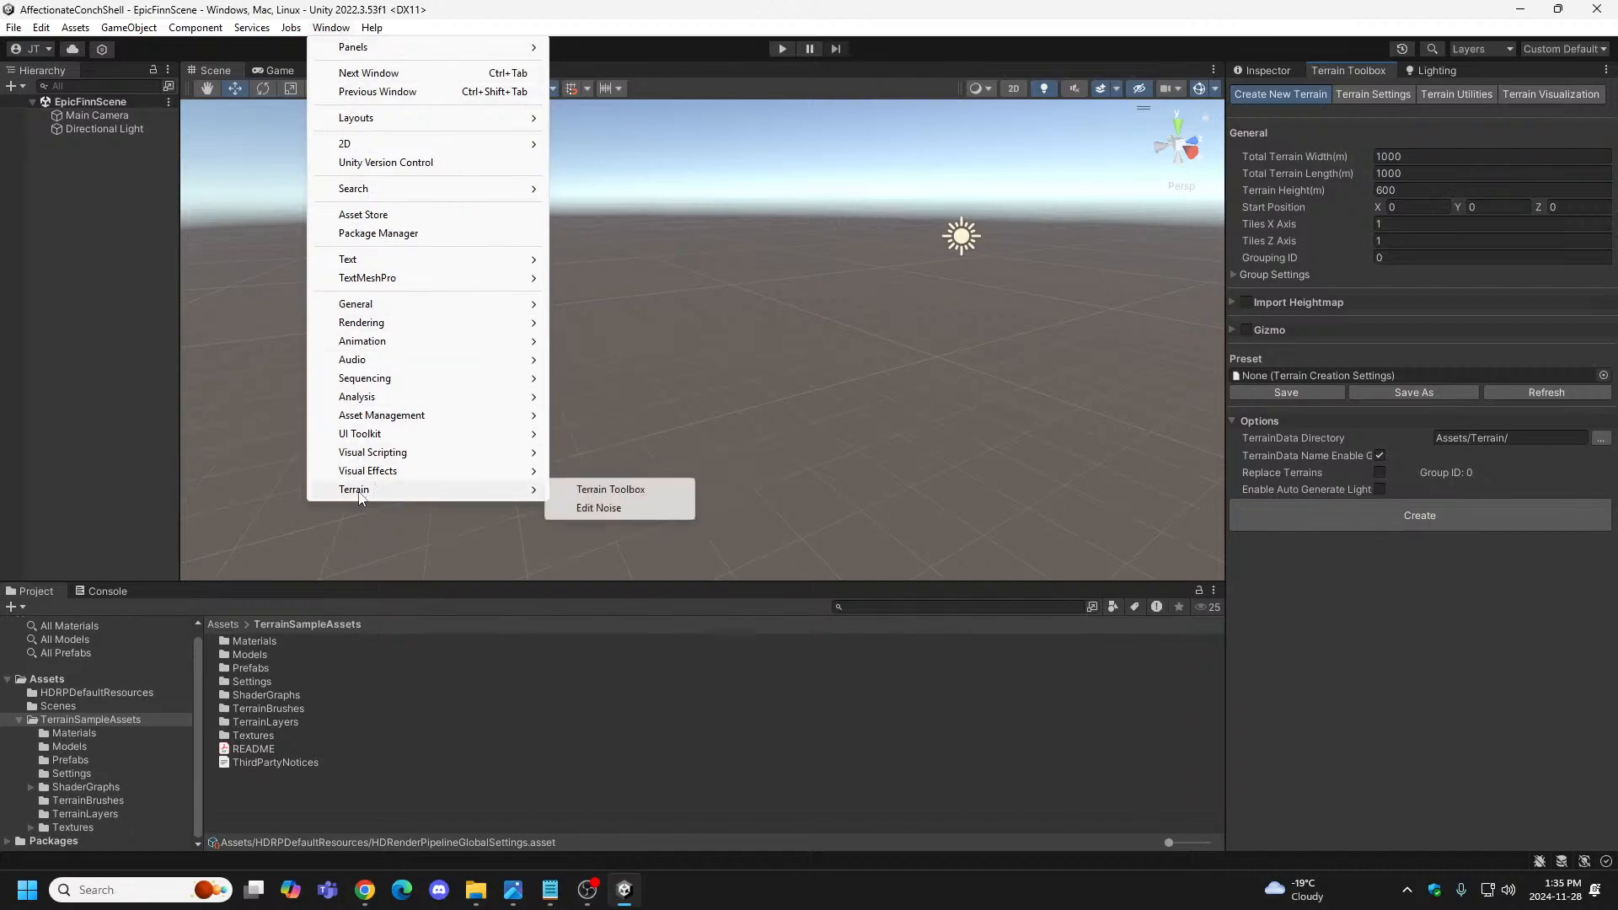
{"action": "mouse_move", "coordinate": [369, 497]}
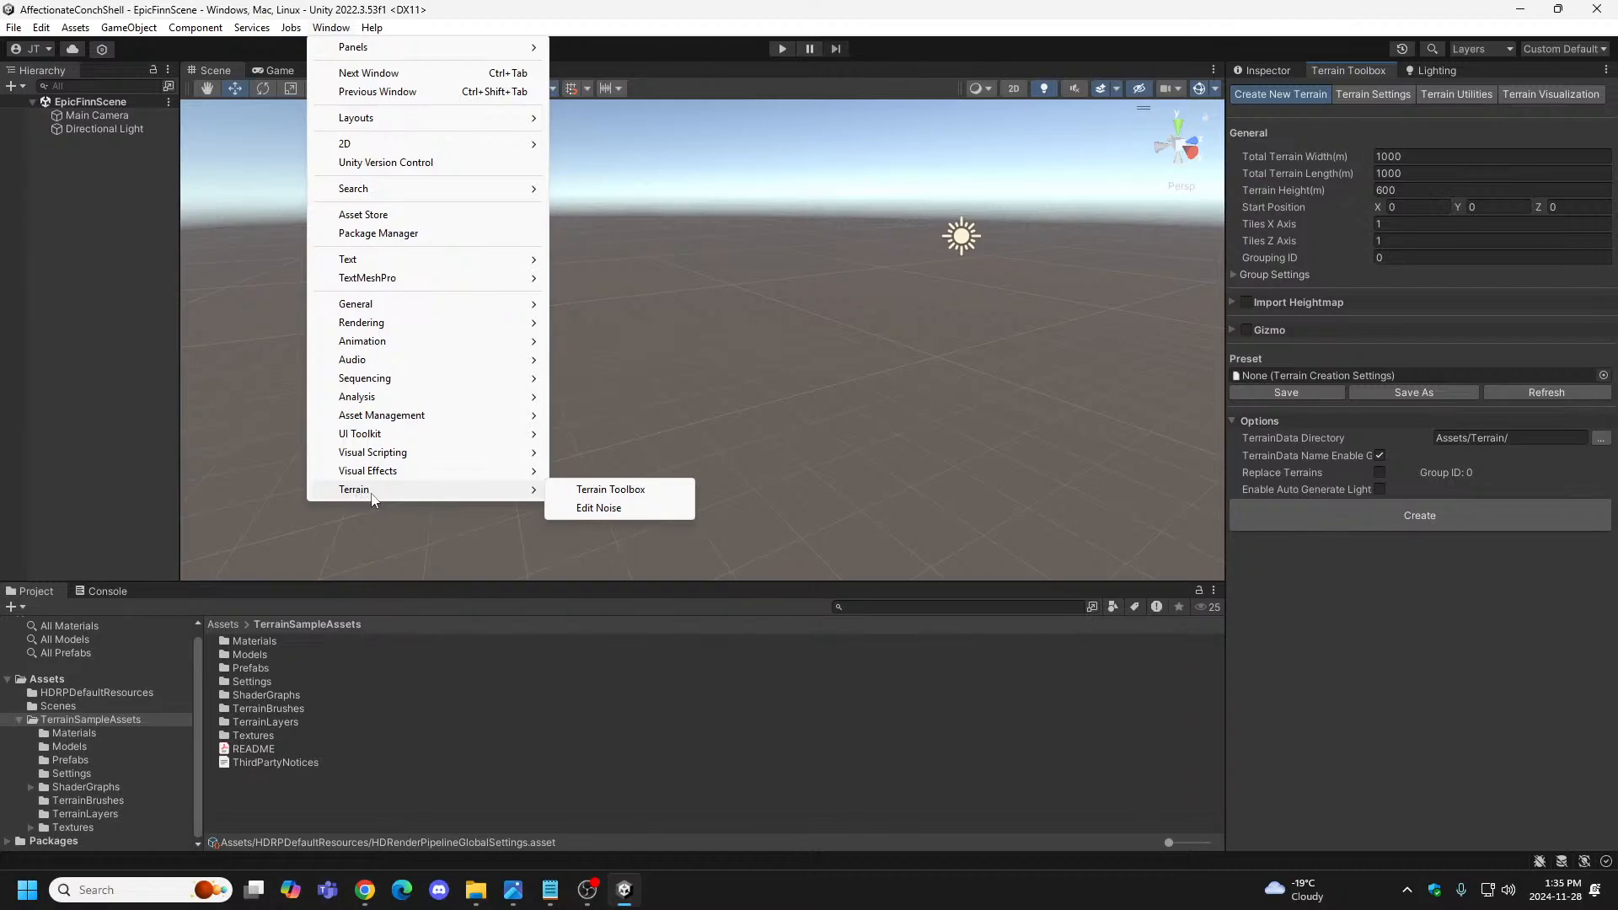
{"action": "left_click", "coordinate": [612, 490]}
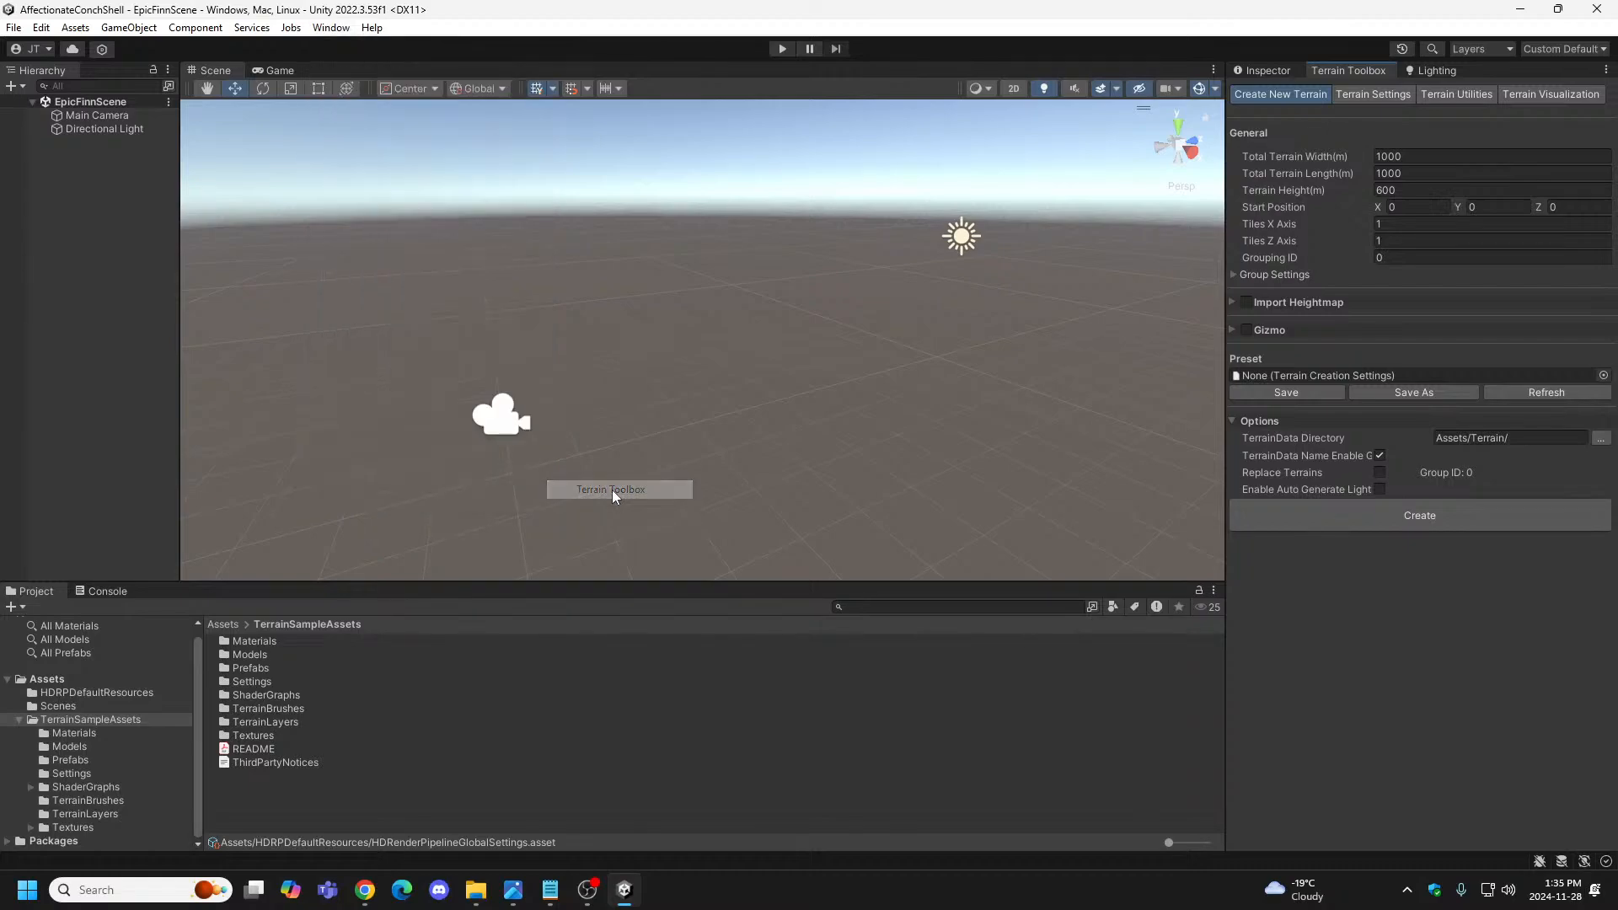
{"action": "left_click_drag", "start_coordinate": [1369, 72], "coordinate": [691, 321]}
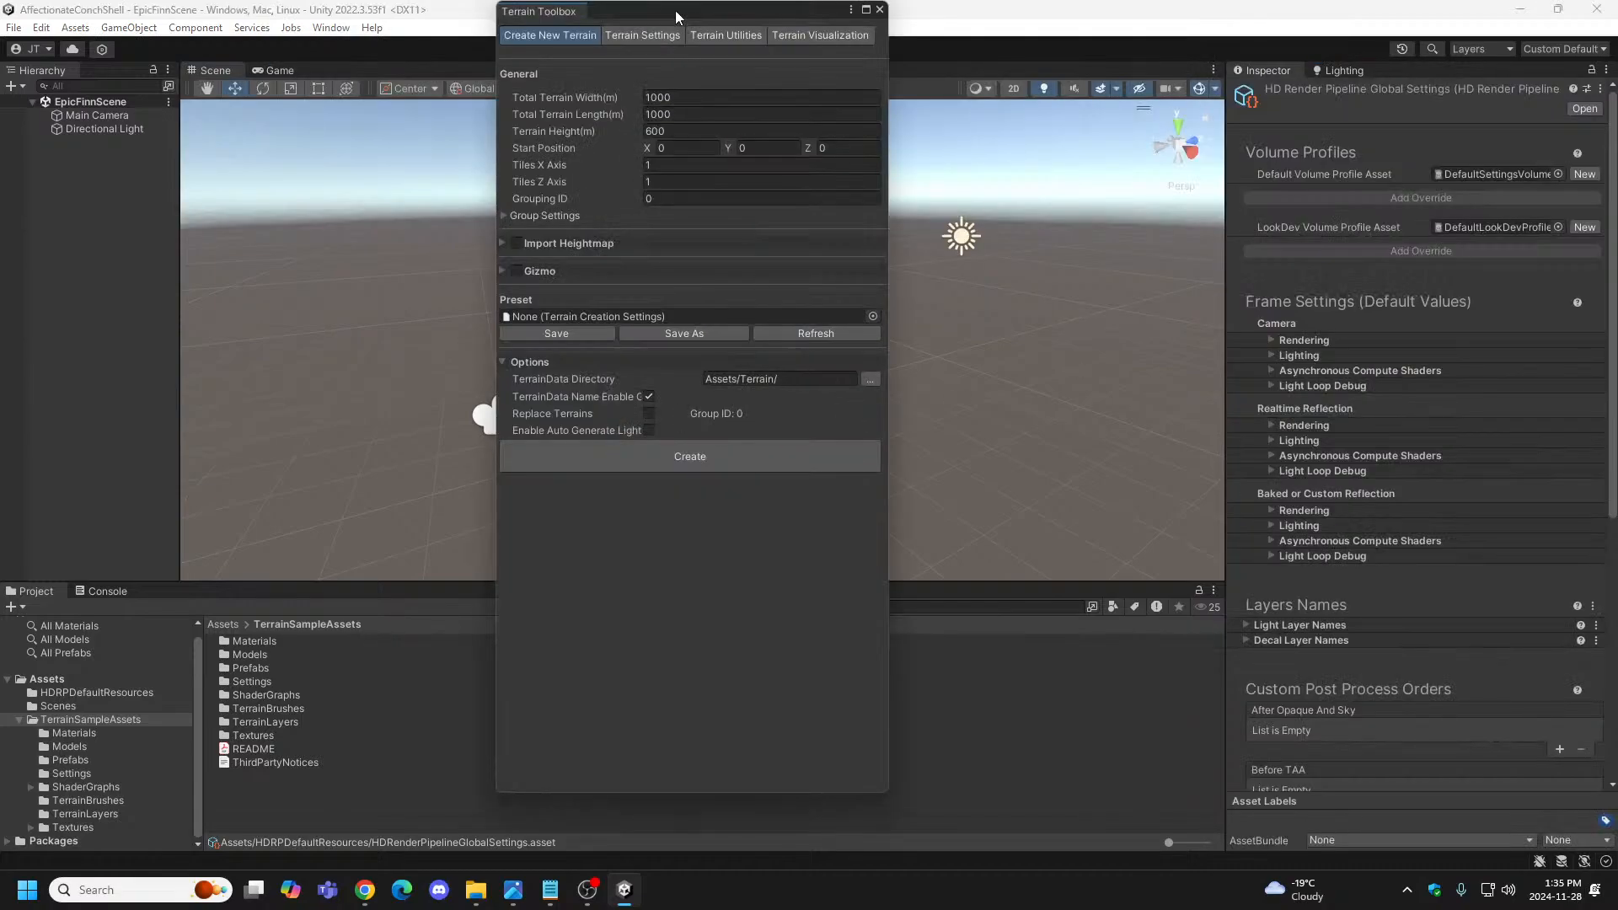
{"action": "left_click", "coordinate": [880, 10]}
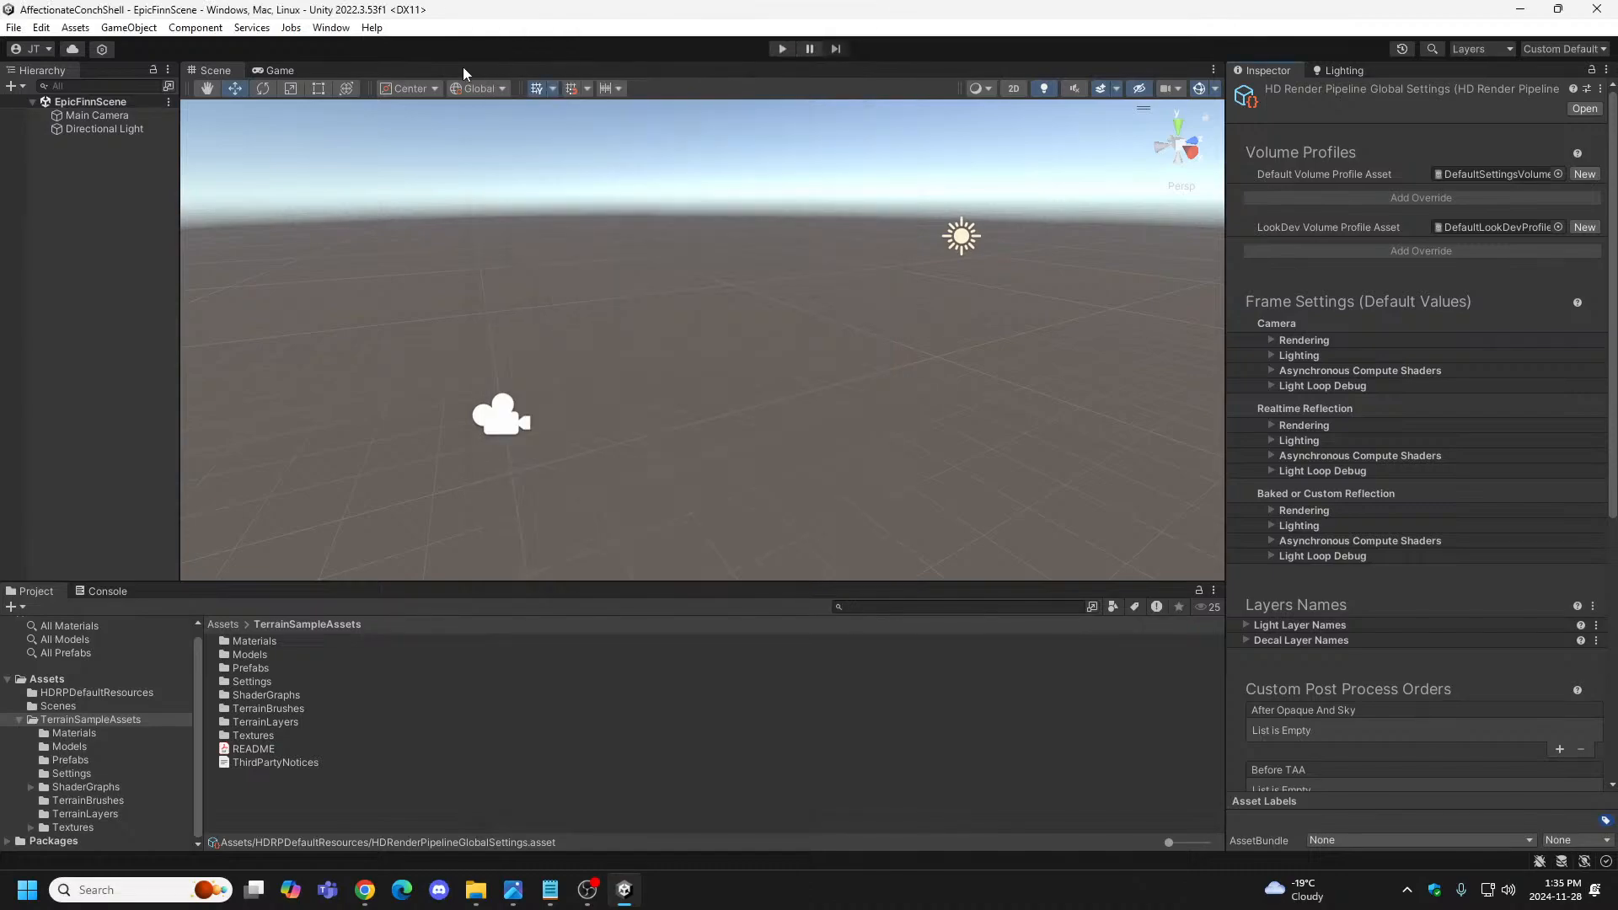
Reopen the Terrain Toolbox, try docking it beside the Inspector, detach it again and close it.
{"action": "left_click", "coordinate": [331, 27]}
{"action": "mouse_move", "coordinate": [374, 493]}
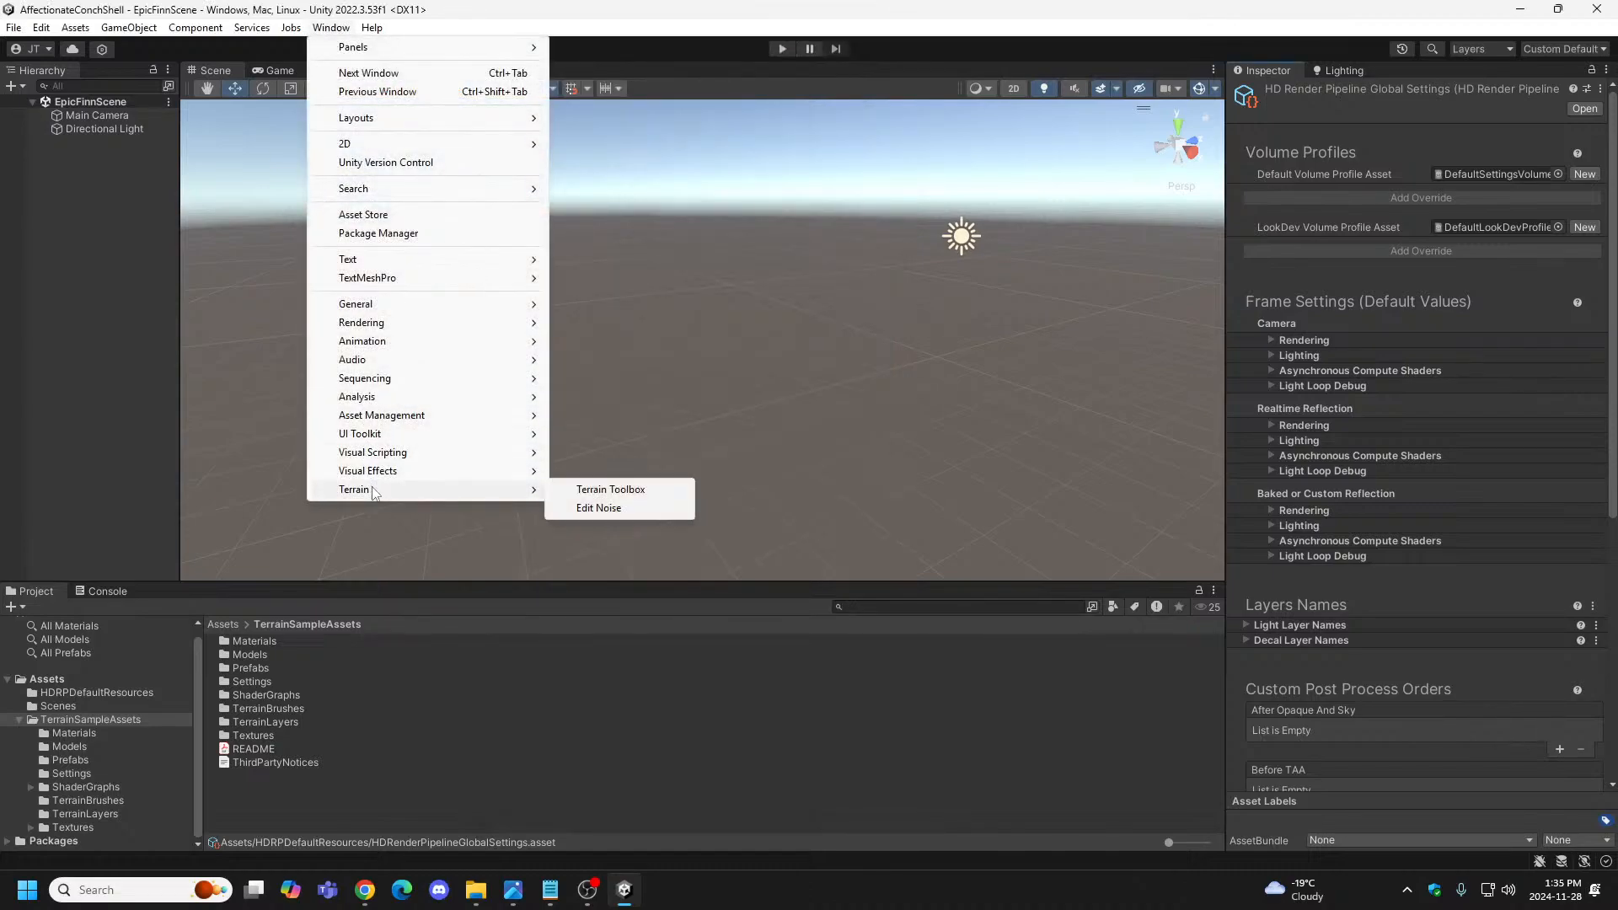
{"action": "left_click", "coordinate": [609, 490]}
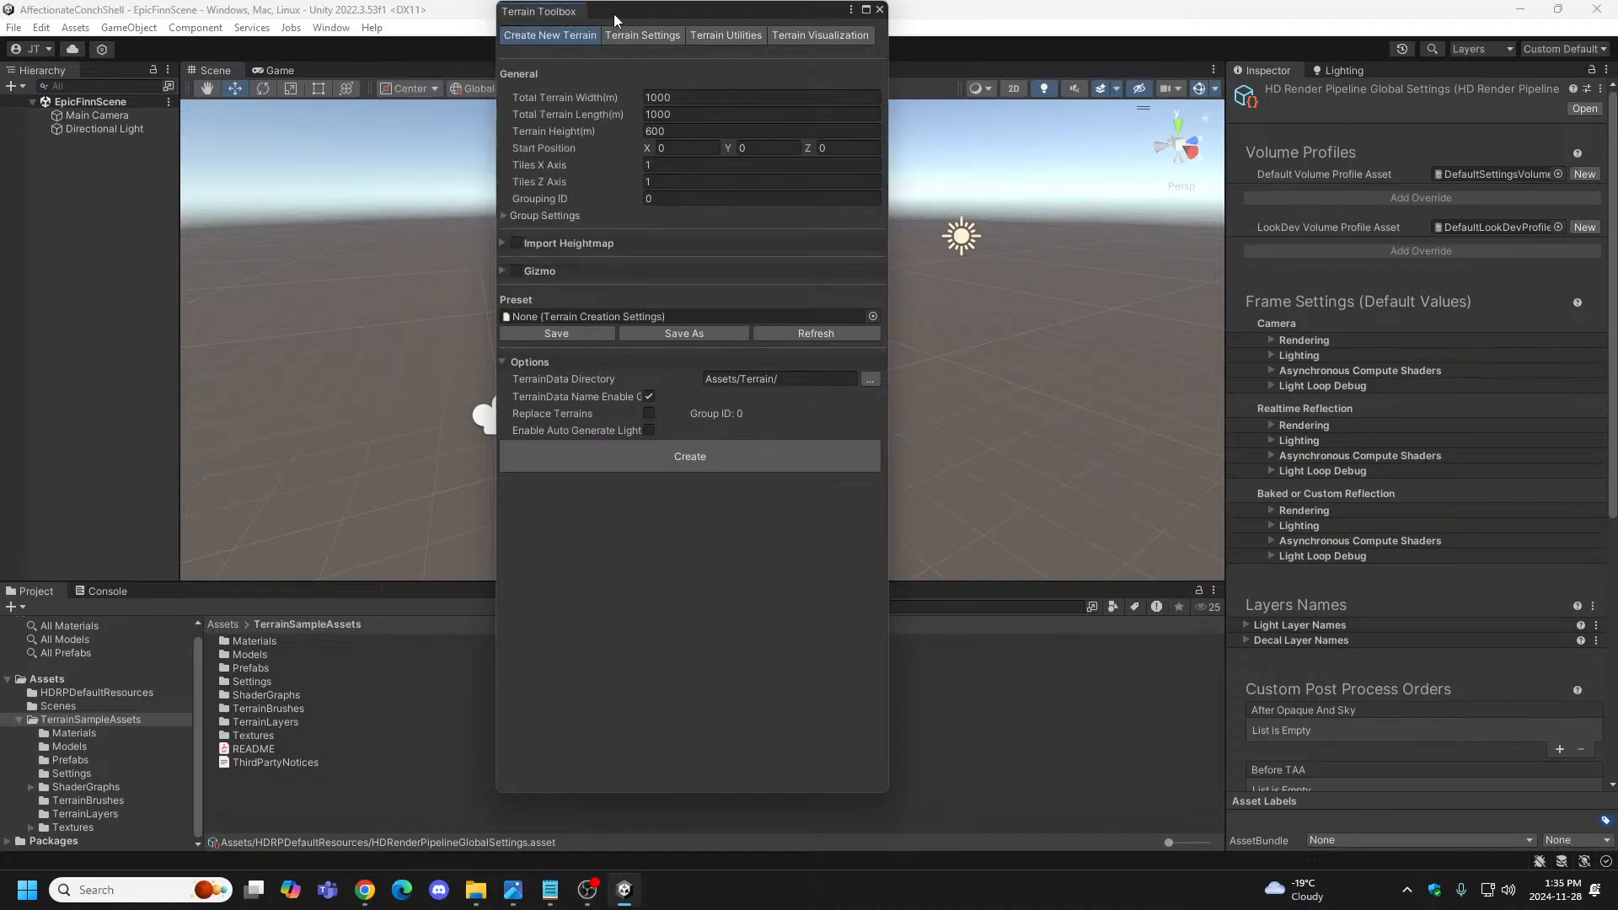
{"action": "left_click_drag", "start_coordinate": [614, 13], "coordinate": [1415, 134]}
{"action": "left_click_drag", "start_coordinate": [1407, 69], "coordinate": [1181, 192]}
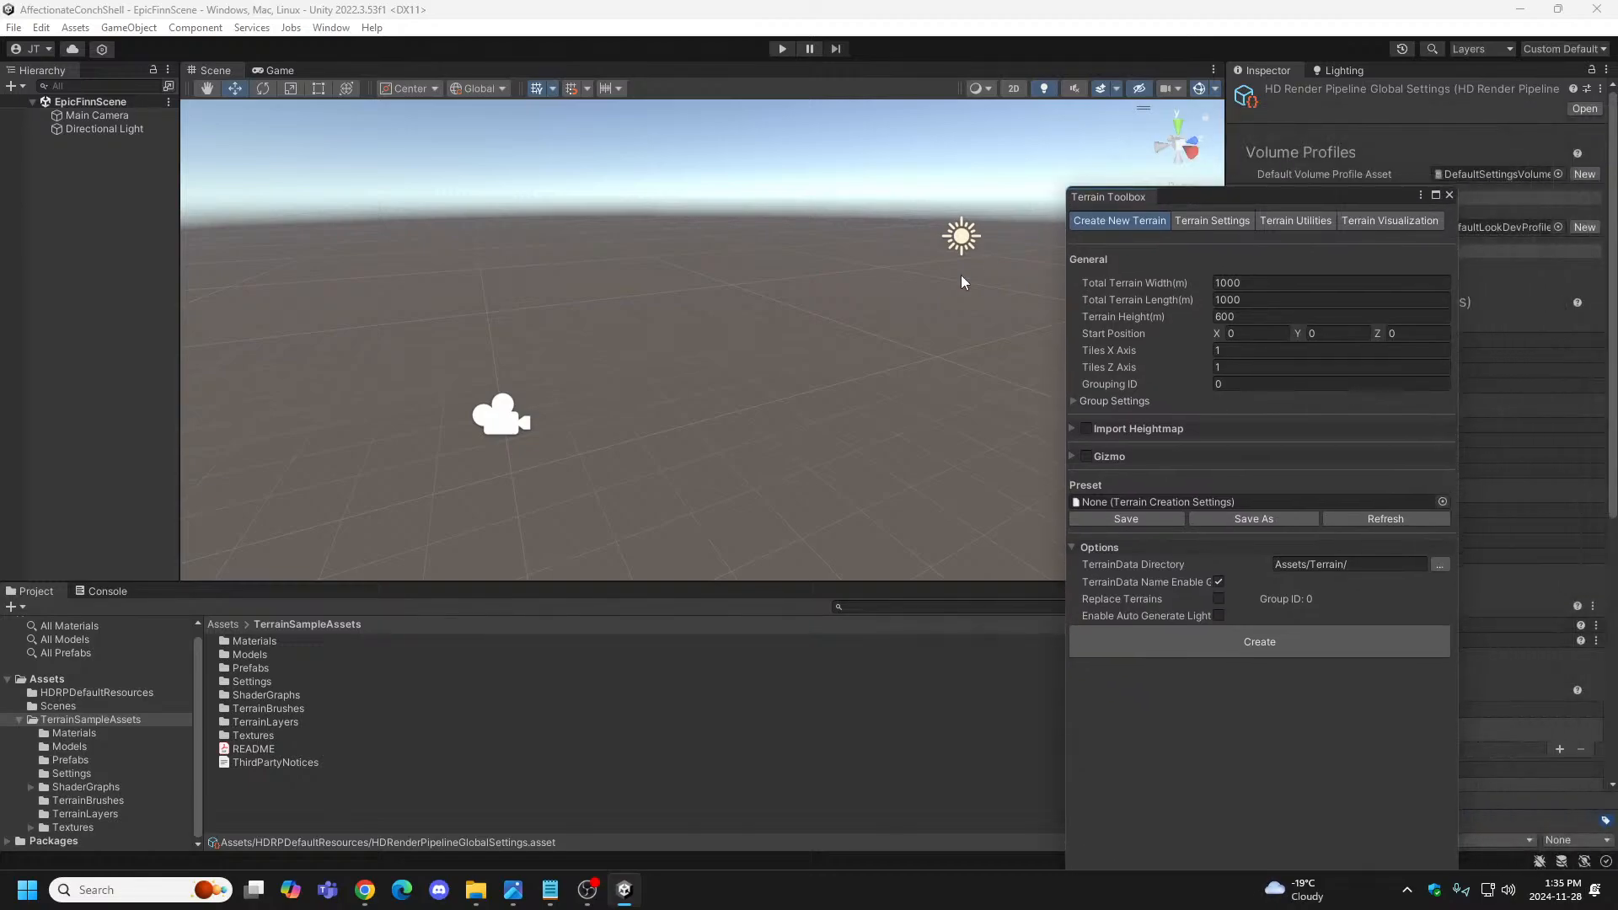
{"action": "left_click", "coordinate": [1449, 196]}
Restore the Custom Default window layout and show the Terrain Toolbox's Create New Terrain settings.
{"action": "left_click", "coordinate": [1514, 107]}
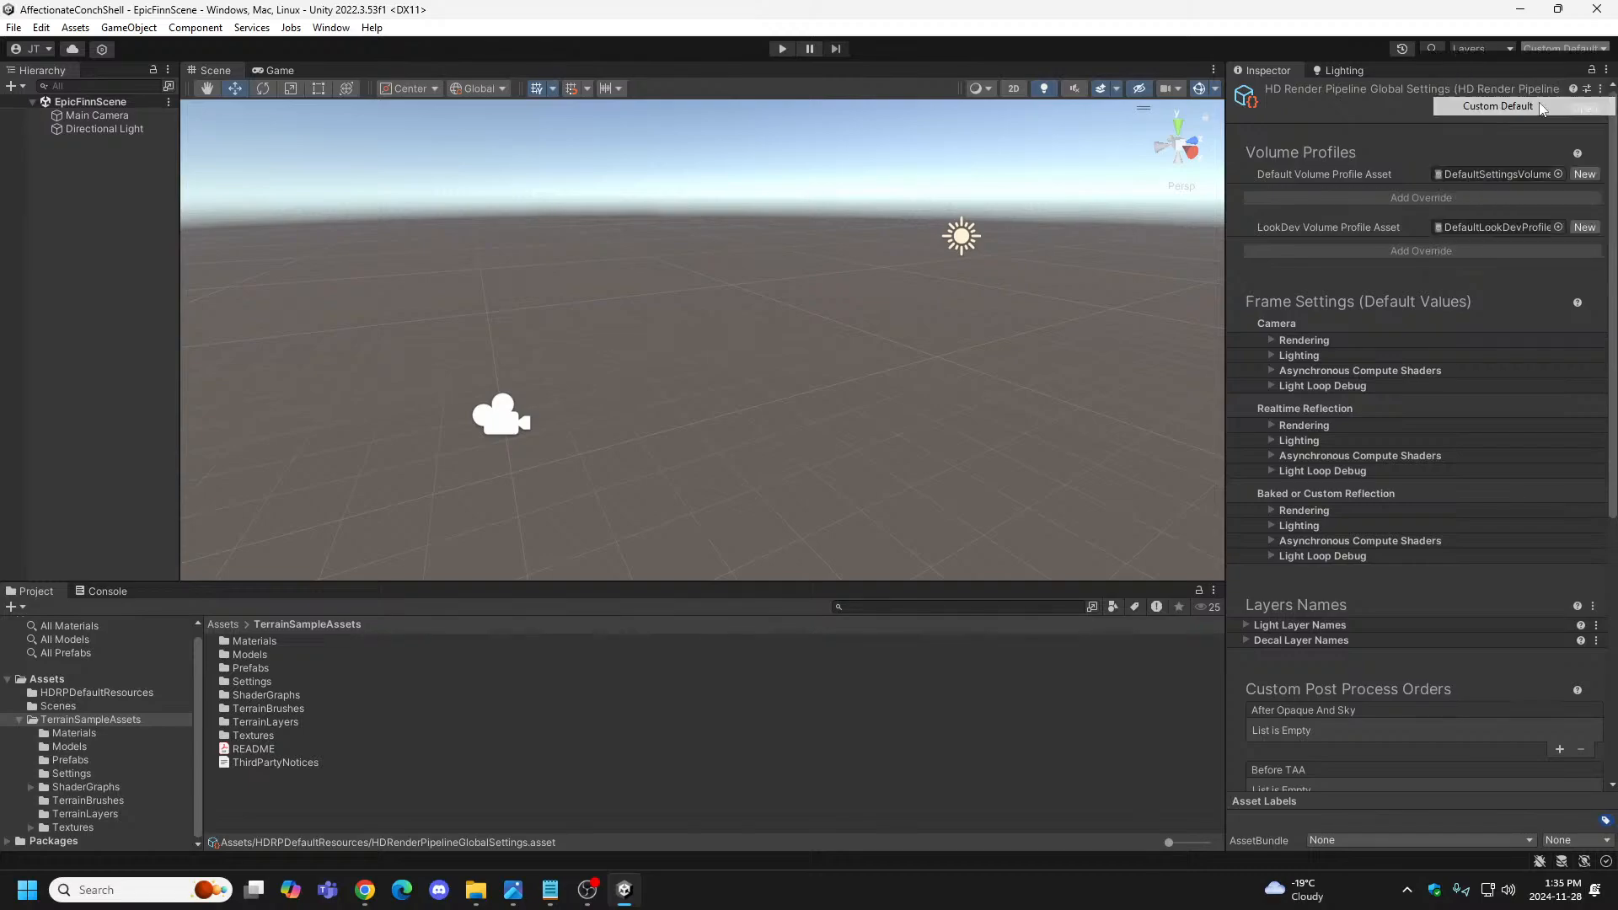
{"action": "left_click", "coordinate": [1334, 74]}
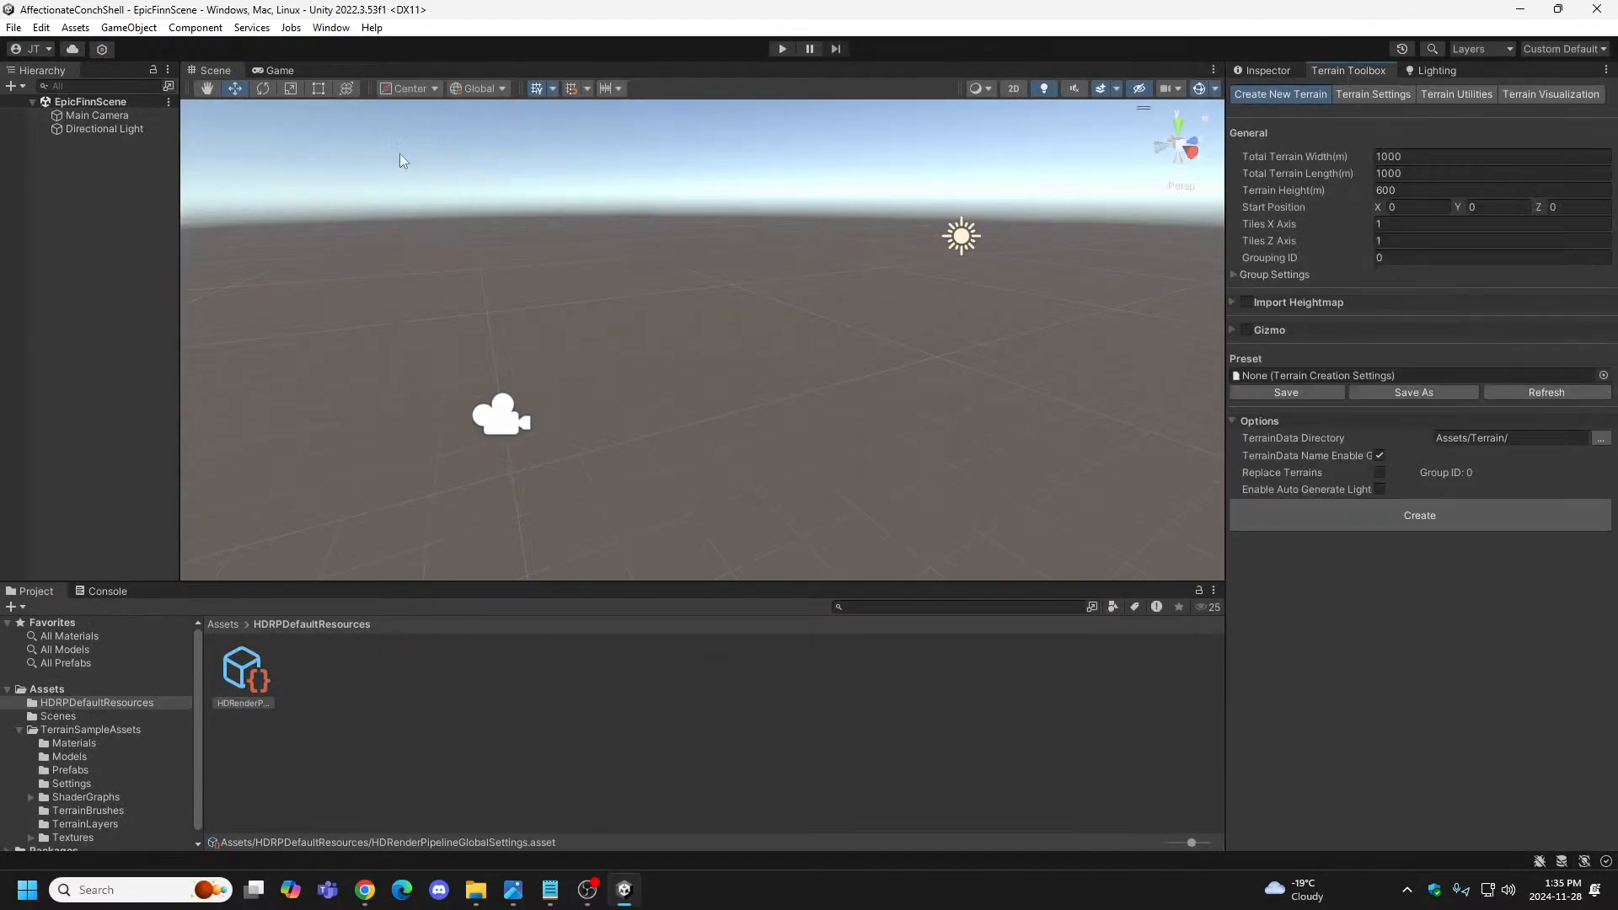
{"action": "left_click", "coordinate": [330, 27]}
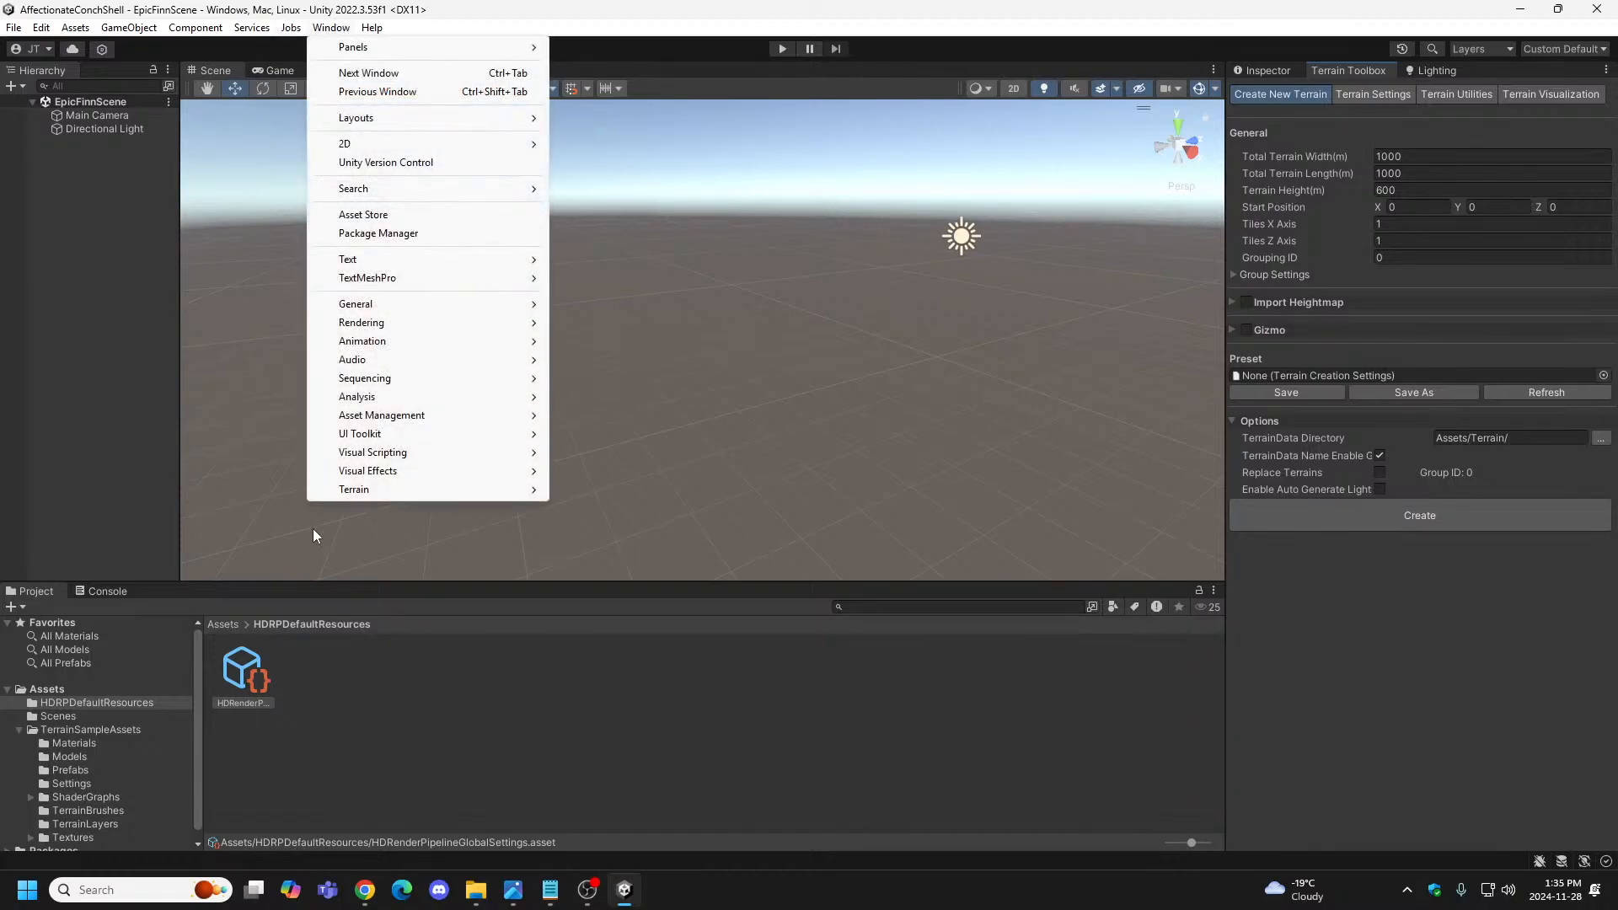
{"action": "mouse_move", "coordinate": [401, 495]}
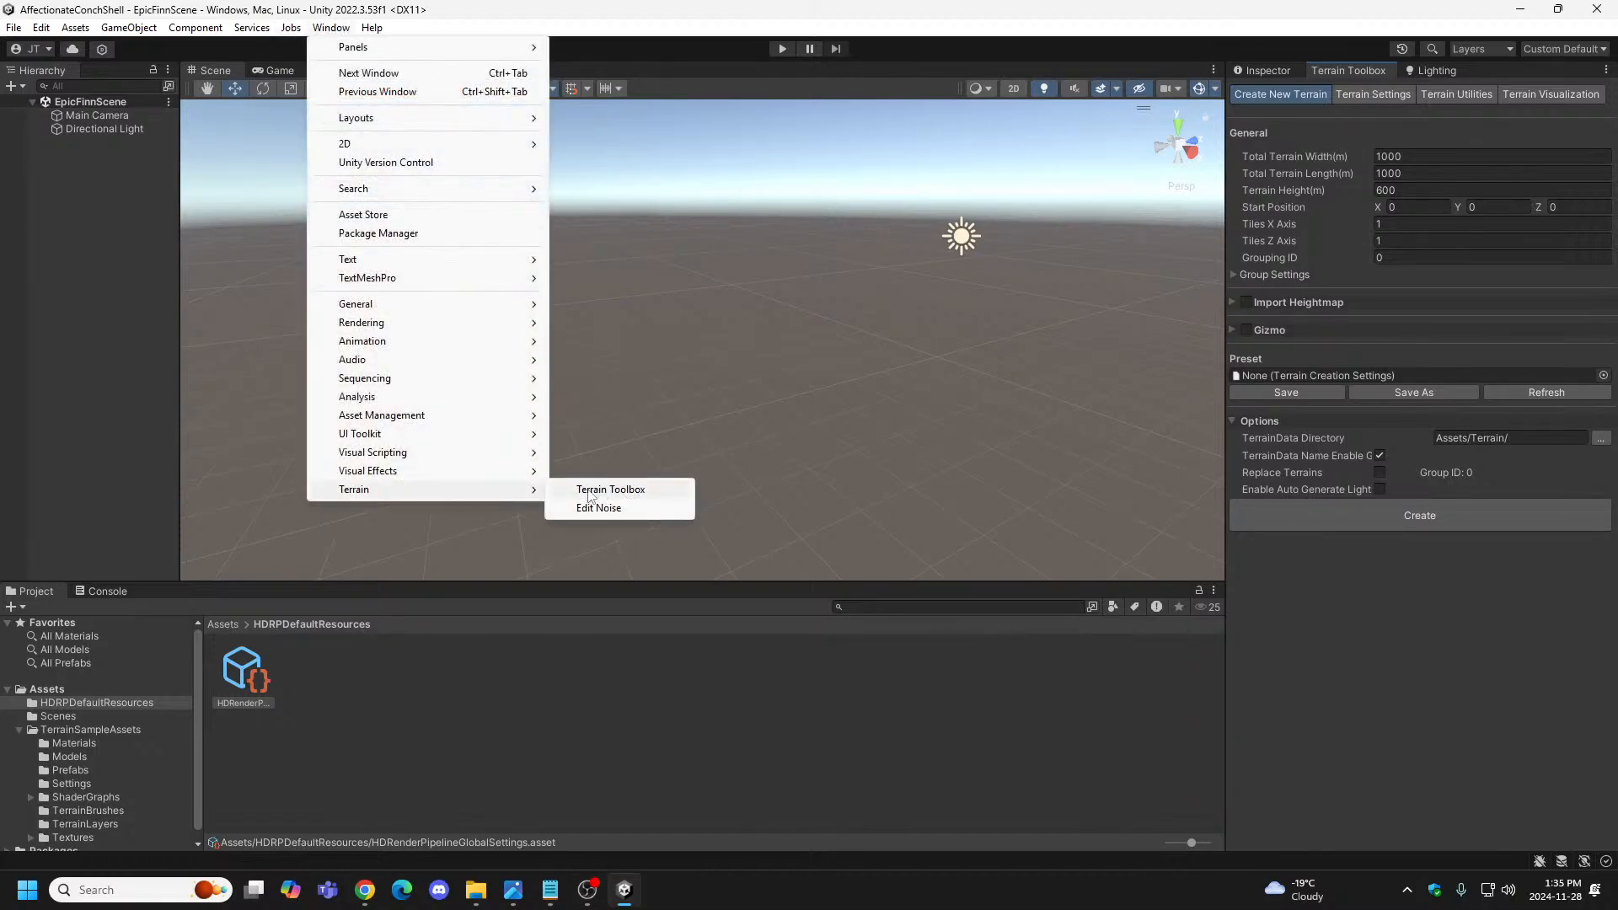
{"action": "left_click", "coordinate": [1363, 69]}
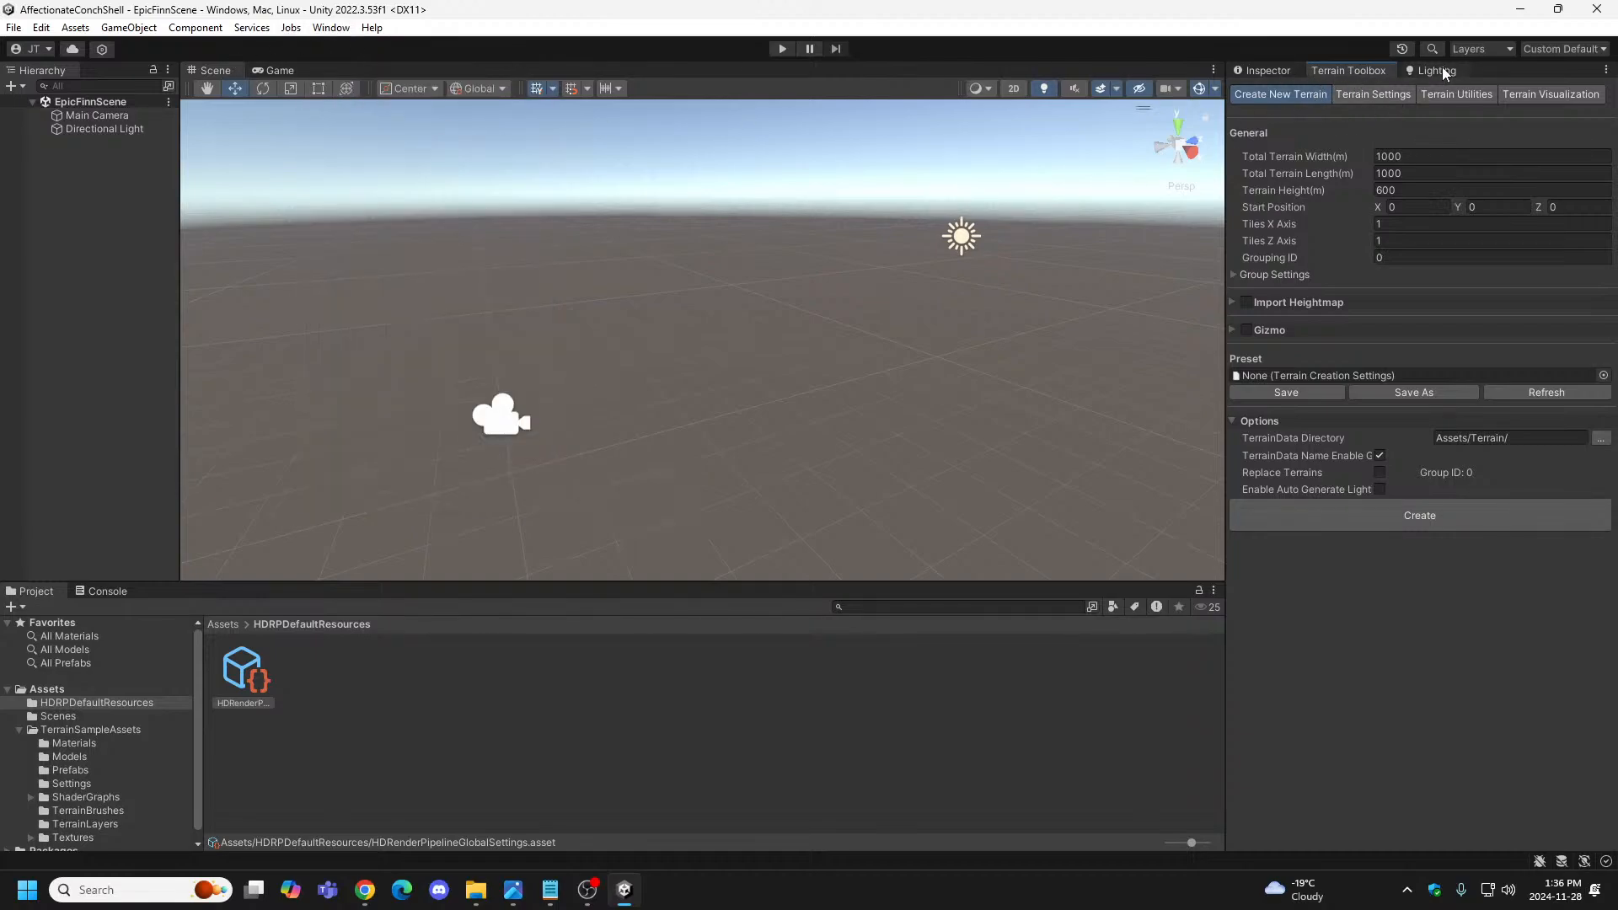
{"action": "left_click", "coordinate": [330, 27]}
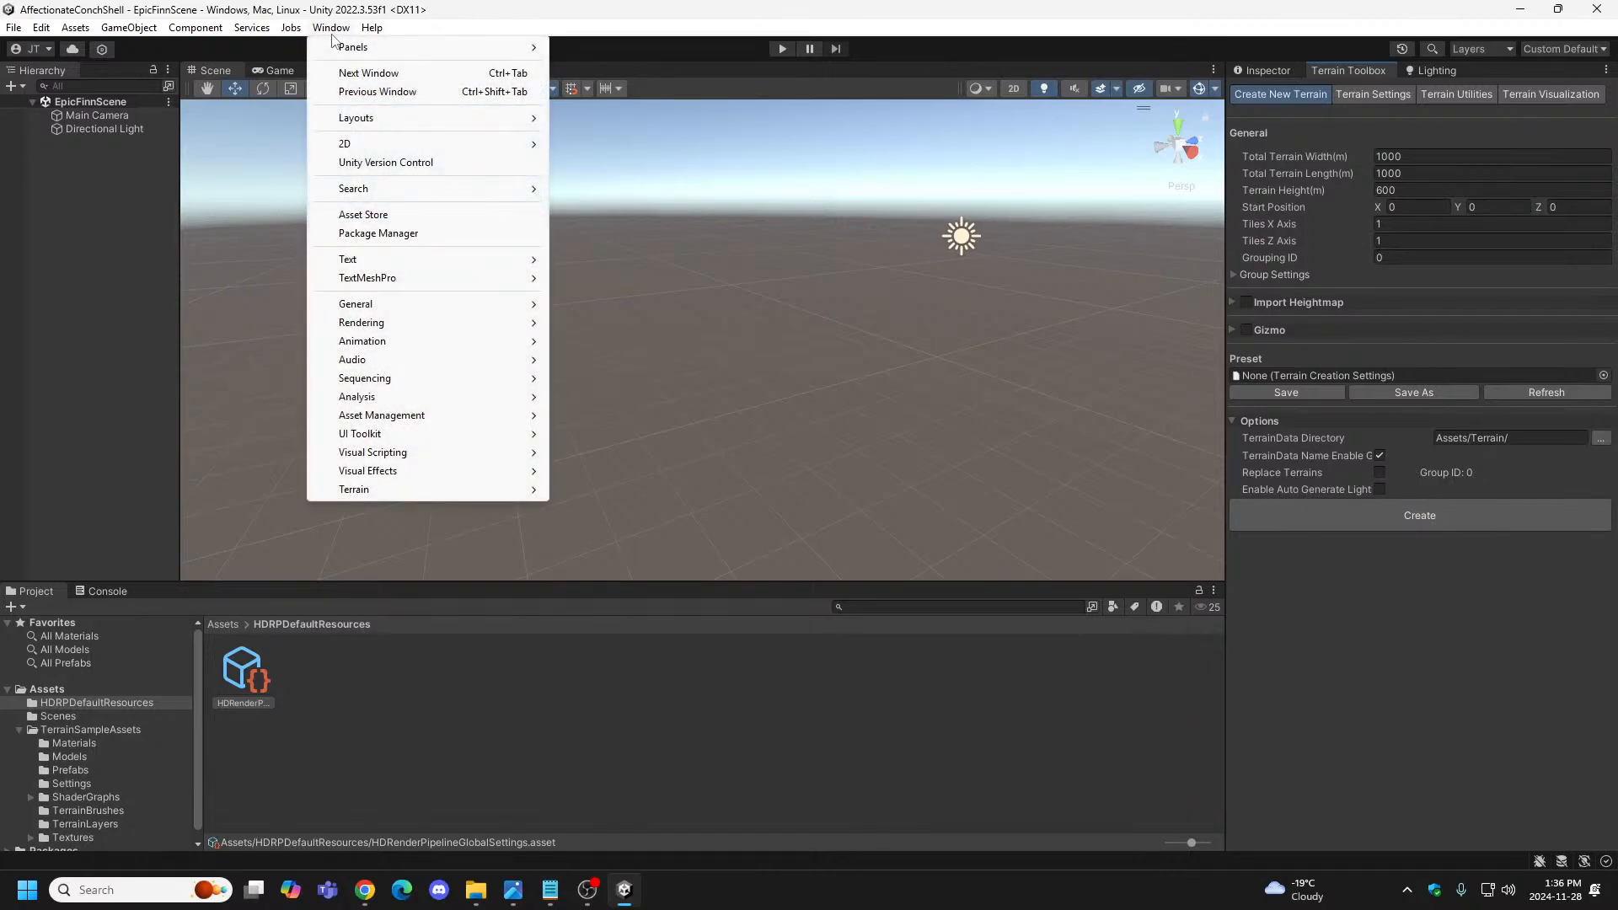
{"action": "mouse_move", "coordinate": [51, 32]}
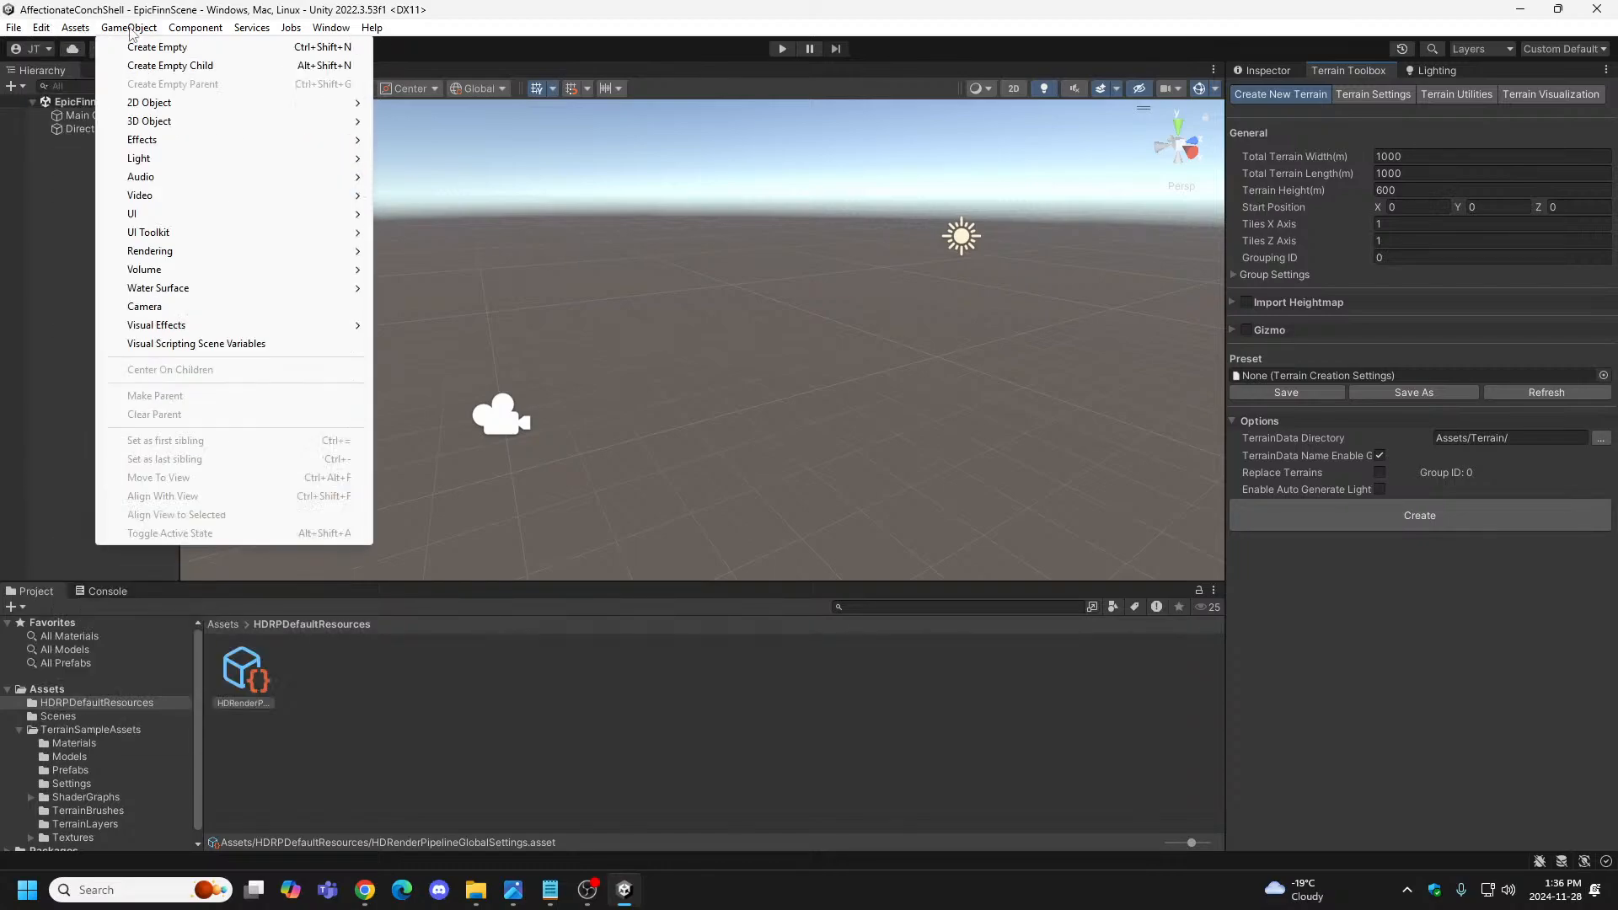
{"action": "mouse_move", "coordinate": [351, 36]}
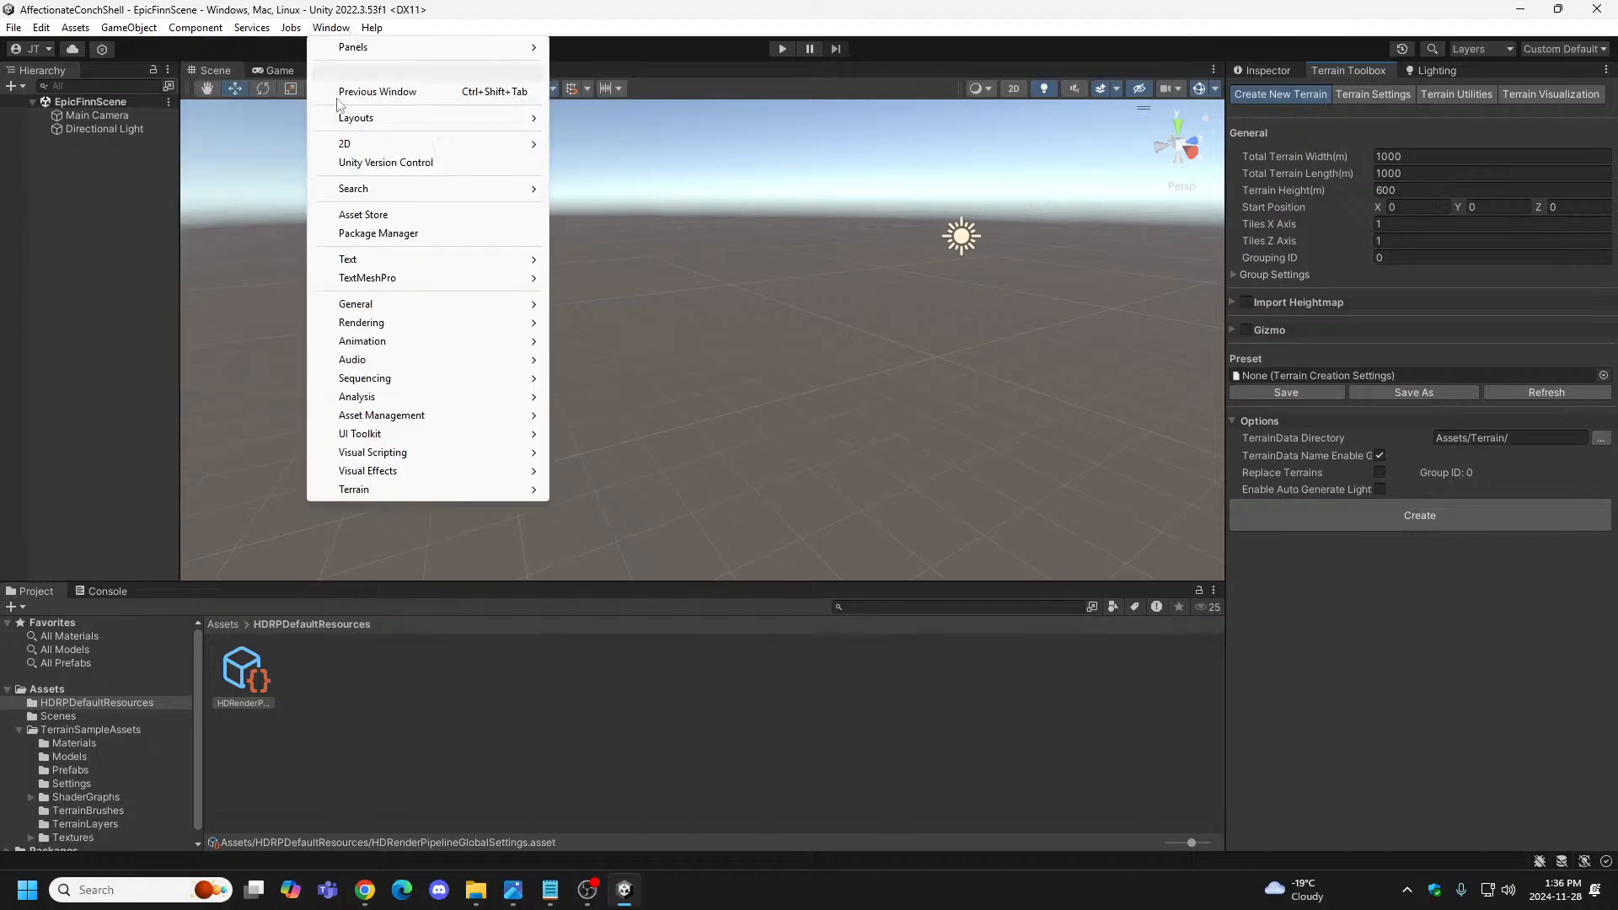
{"action": "mouse_move", "coordinate": [353, 325]}
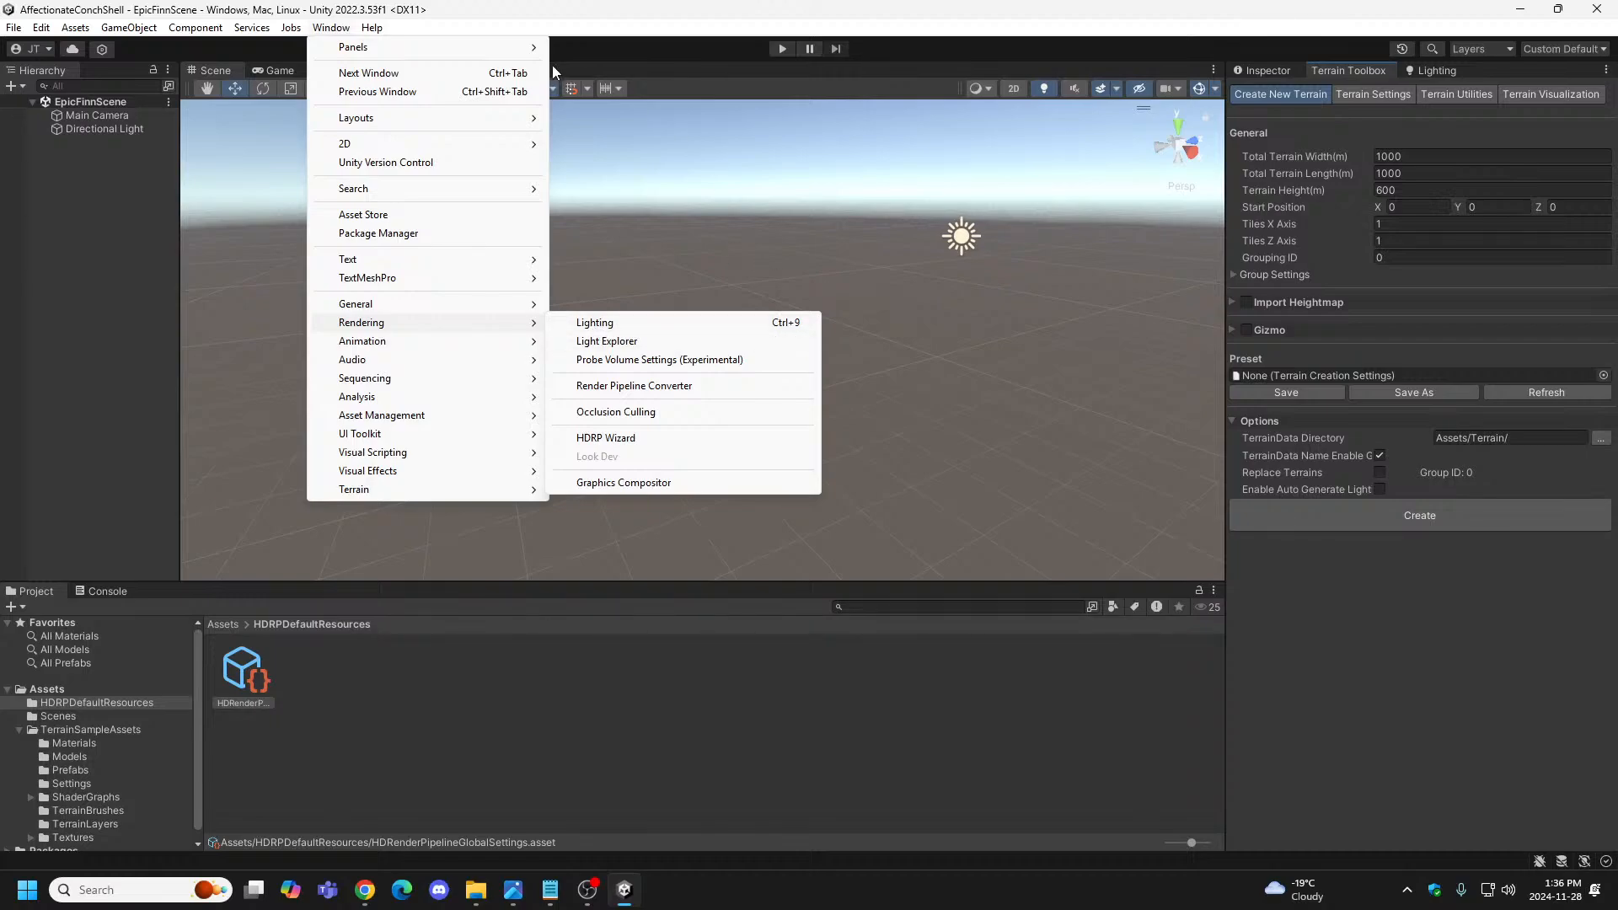
{"action": "left_click", "coordinate": [1275, 175]}
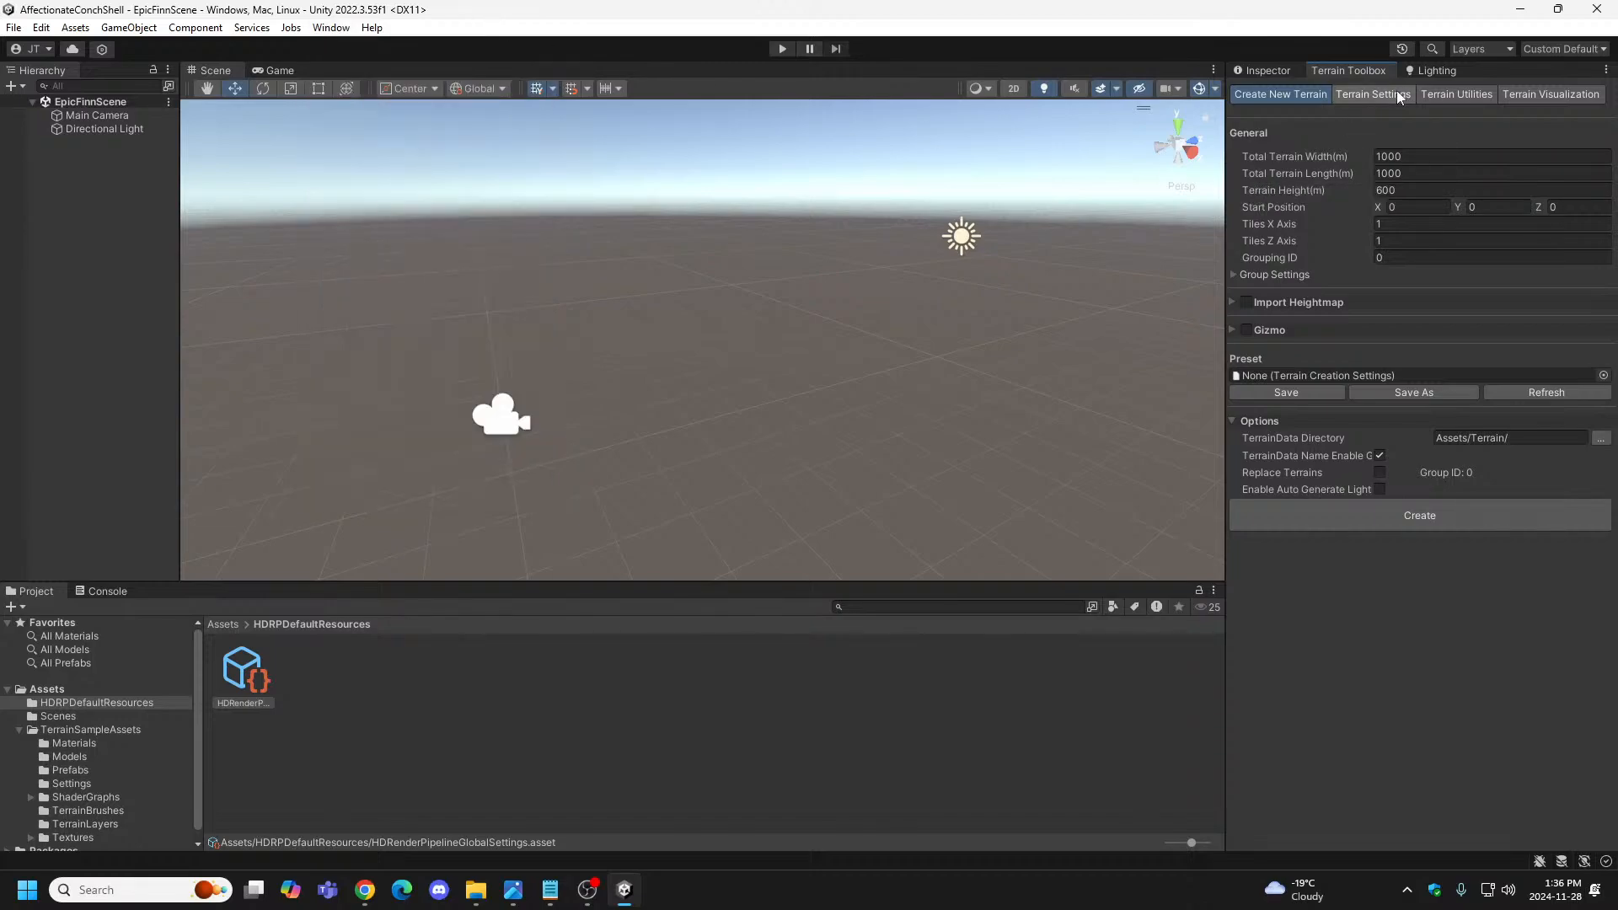
Review the scene and environment lighting settings, and return to the HD Render Pipeline Global Settings in the Inspector.
{"action": "left_click", "coordinate": [1441, 72]}
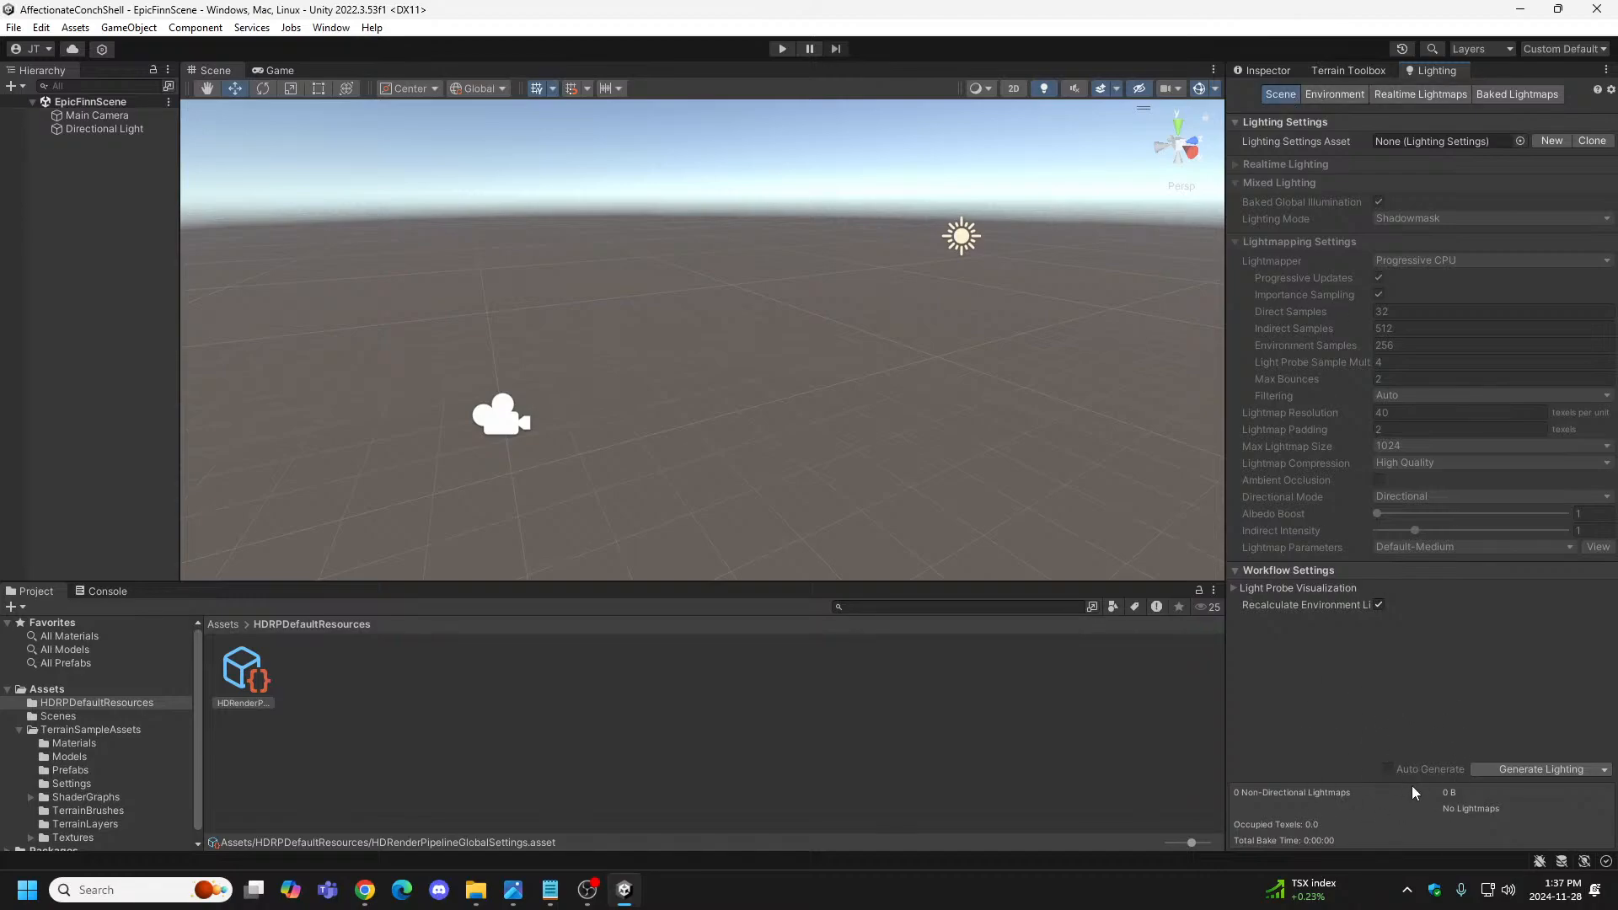
{"action": "left_click", "coordinate": [1332, 91]}
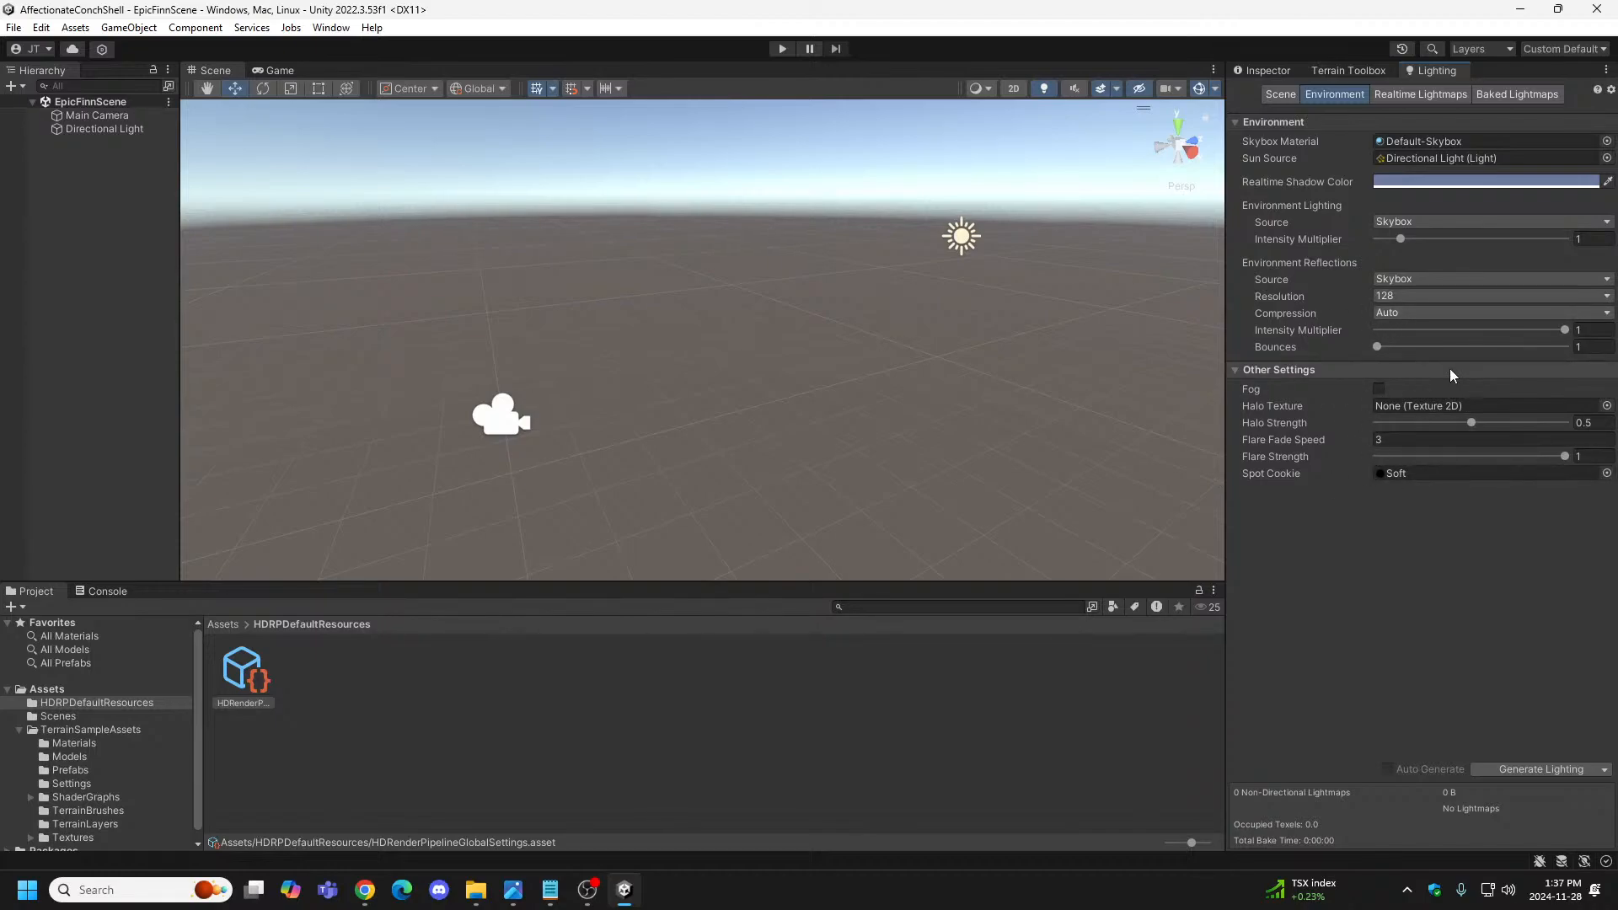
{"action": "left_click", "coordinate": [1266, 73]}
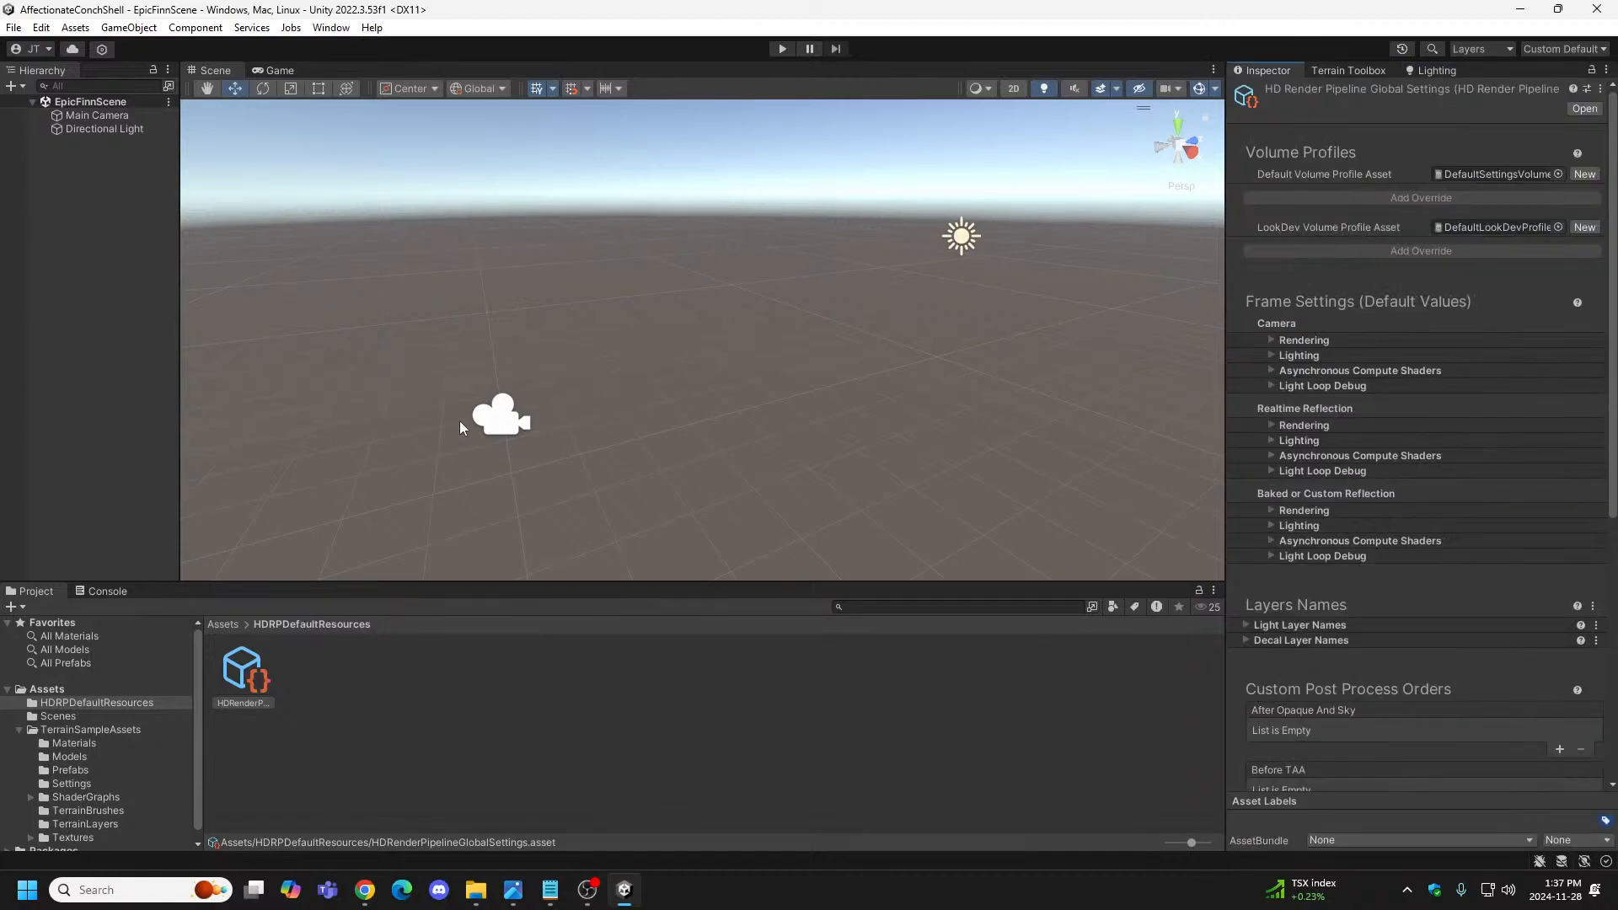
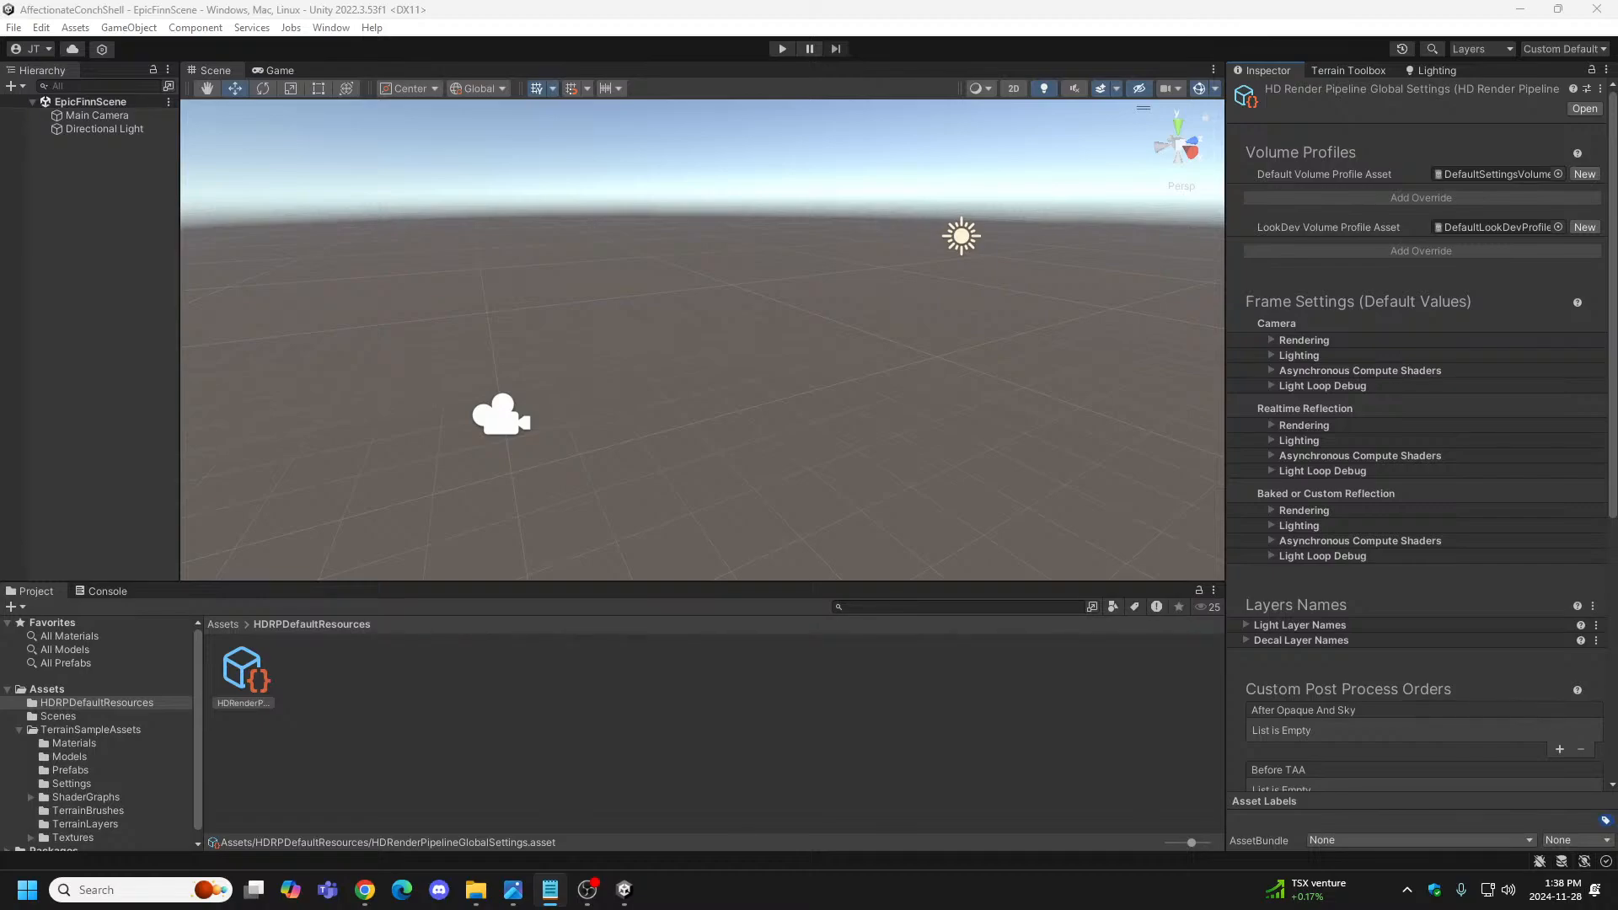
Switch the project assets to the compact list view and bring the Terrain Toolbox back up.
{"action": "left_click_drag", "start_coordinate": [1191, 844], "coordinate": [1073, 836]}
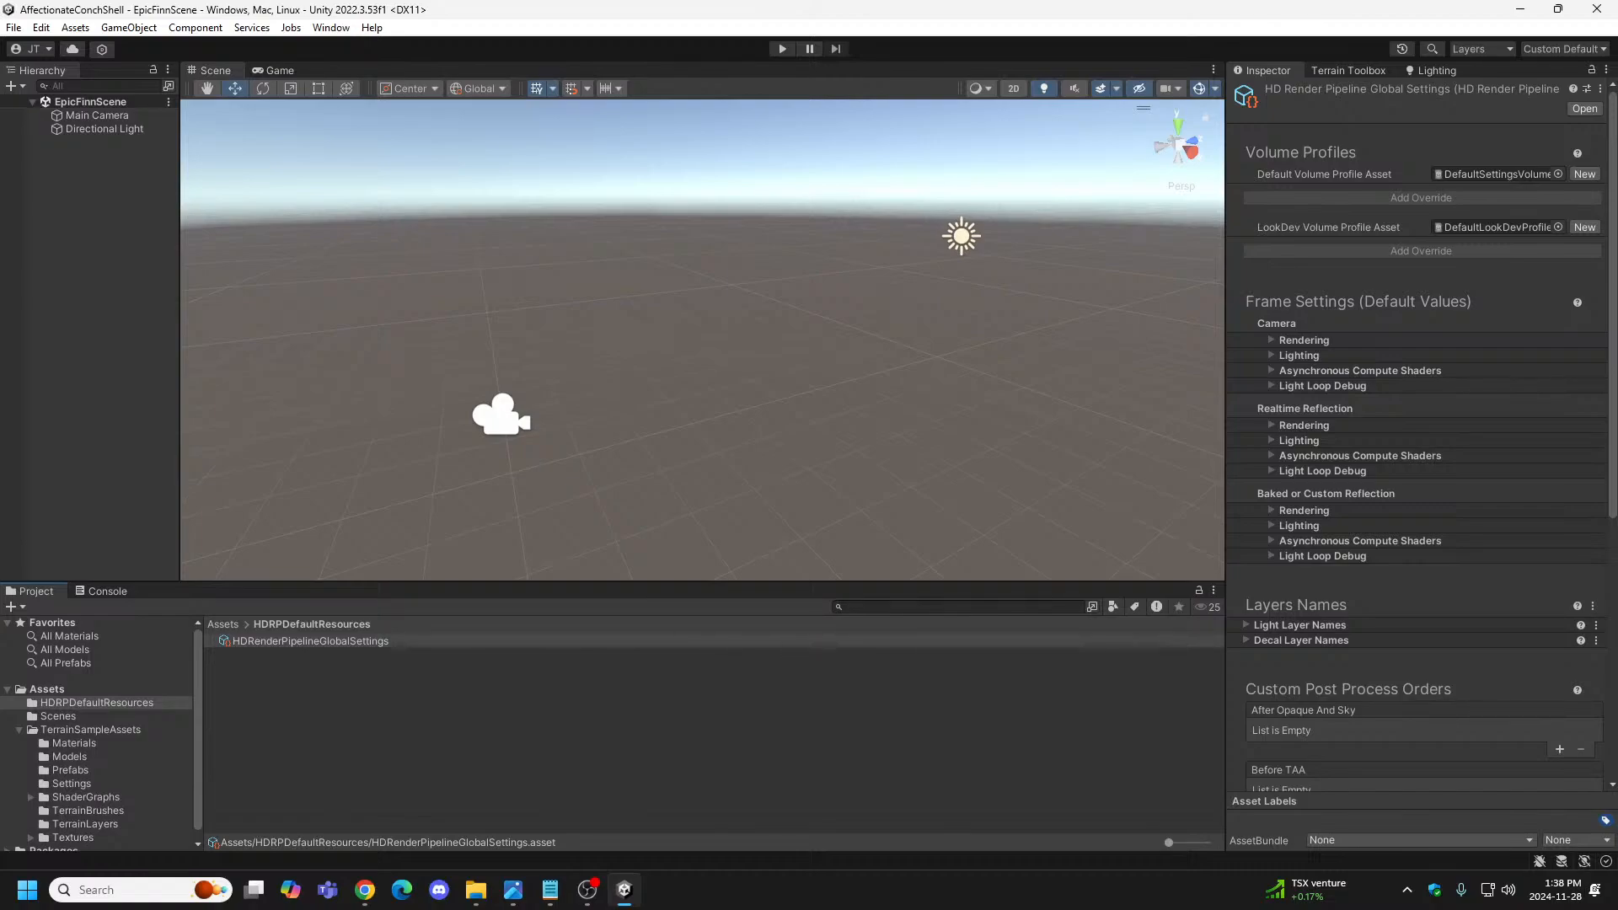
{"action": "left_click", "coordinate": [1369, 69]}
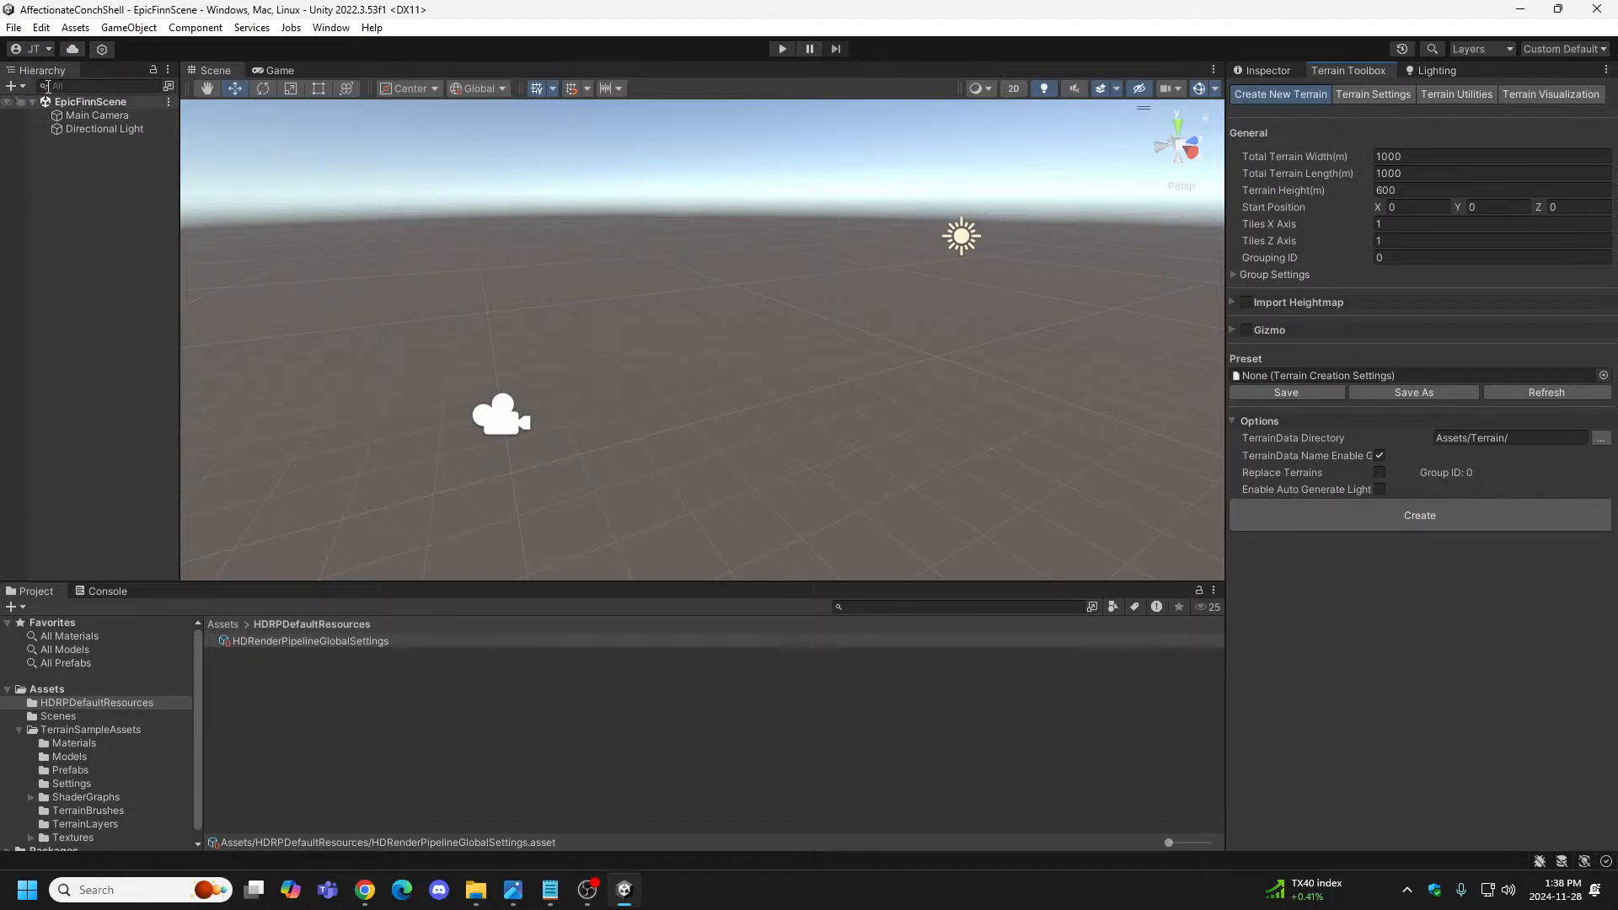
{"action": "right_click", "coordinate": [68, 203]}
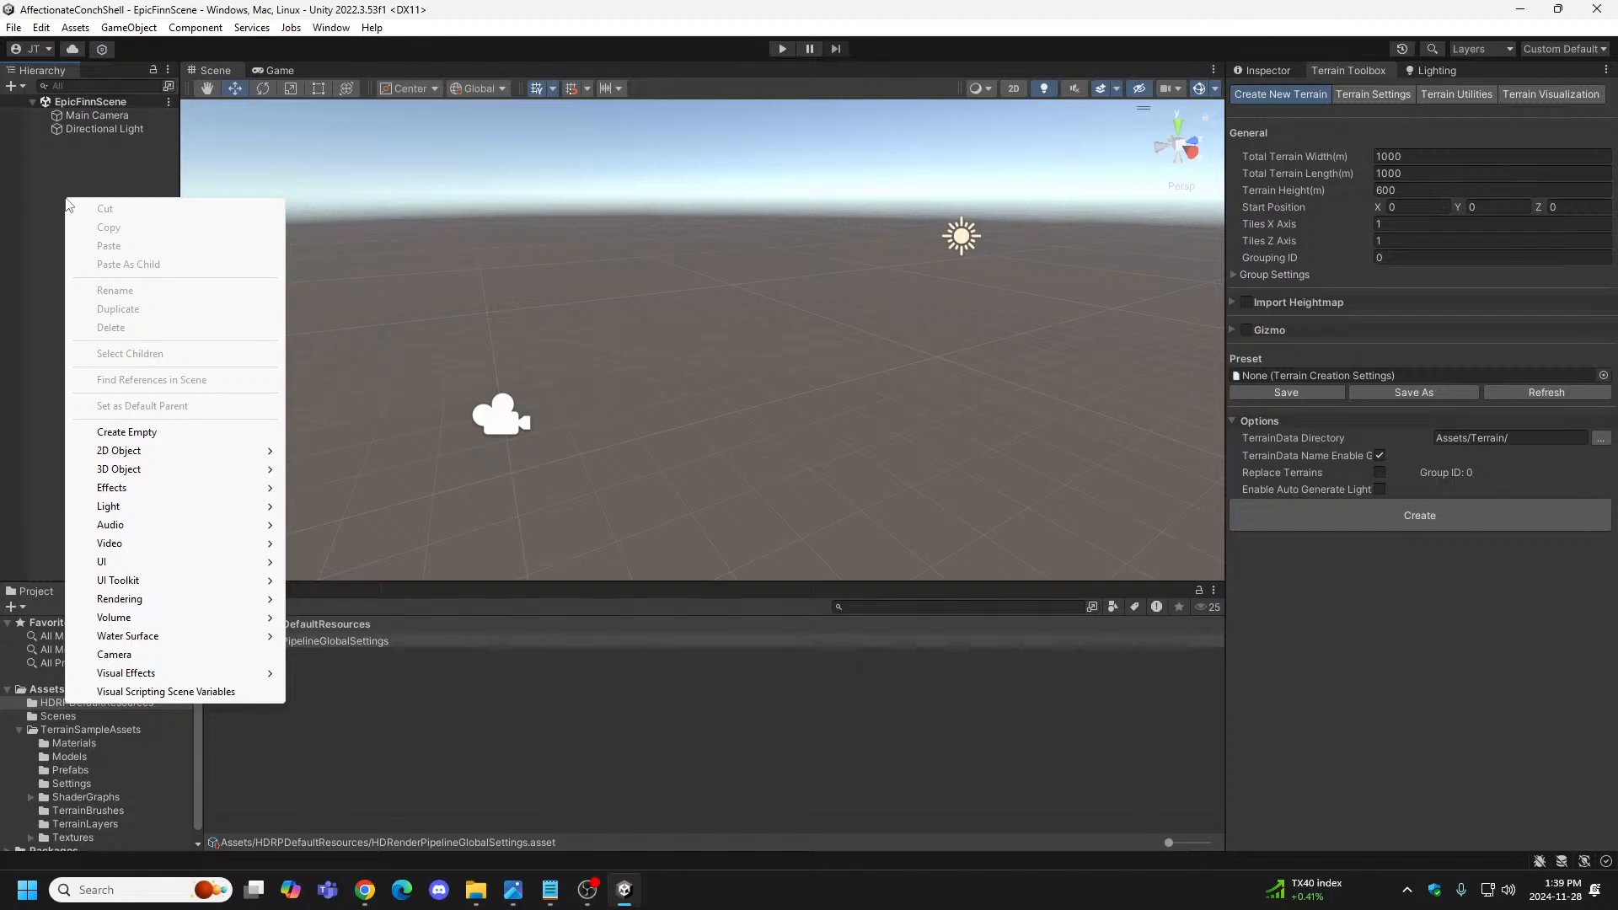
{"action": "left_click", "coordinate": [65, 180]}
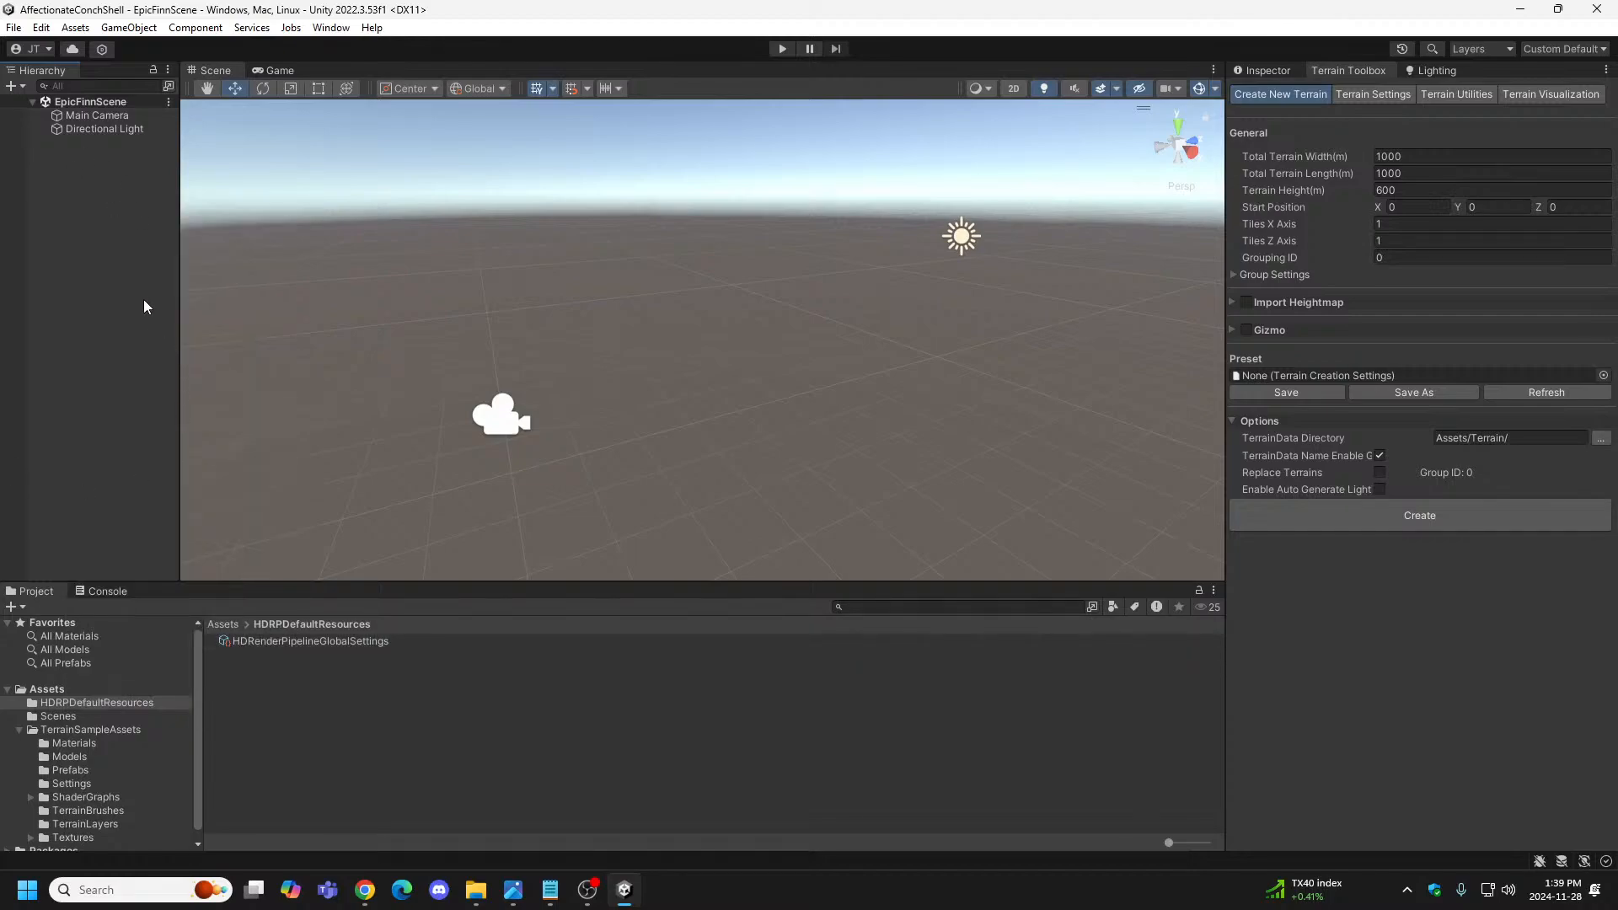
{"action": "right_click", "coordinate": [85, 251]}
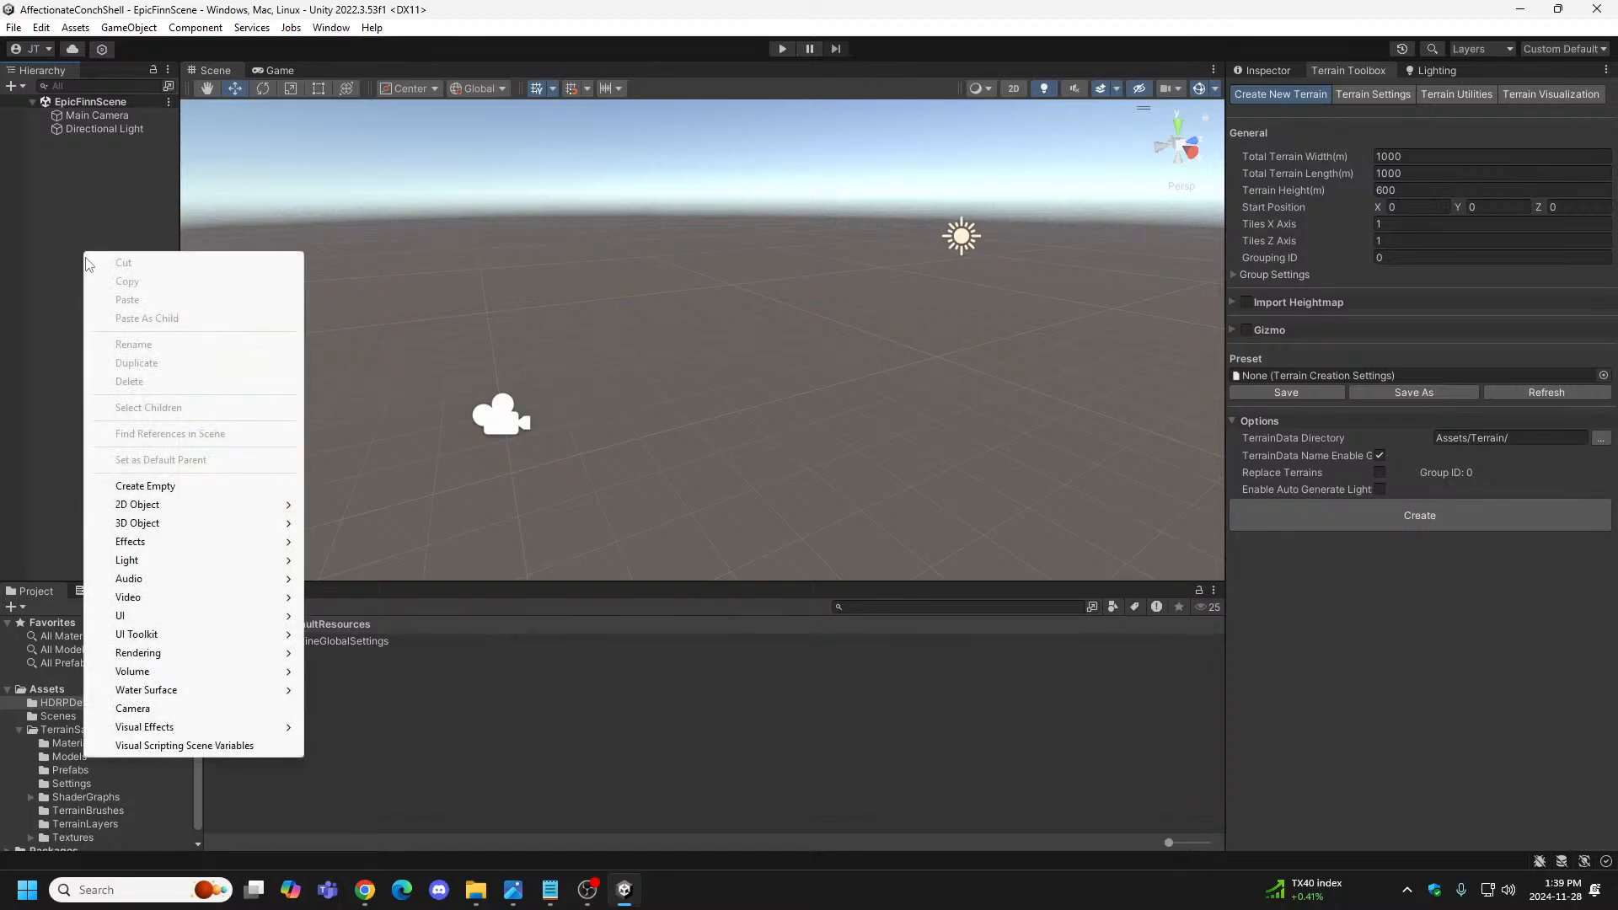
{"action": "mouse_move", "coordinate": [154, 528]}
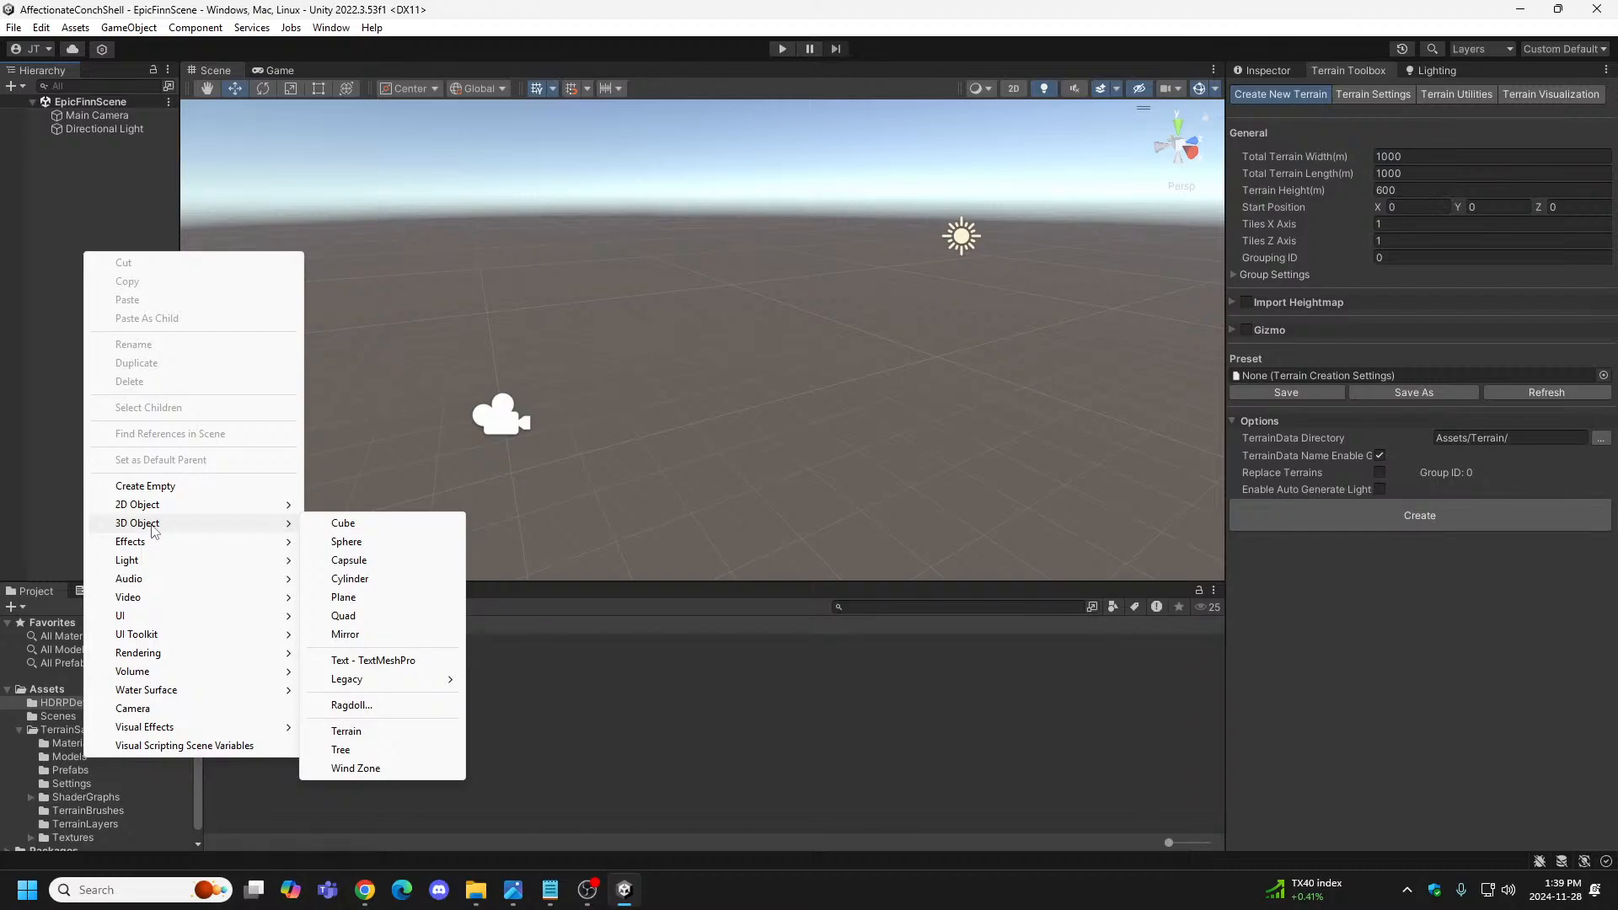
{"action": "left_click", "coordinate": [109, 215]}
Add a 3D Terrain object to EpicFinnScene and bring the whole terrain into view.
{"action": "right_click", "coordinate": [76, 240]}
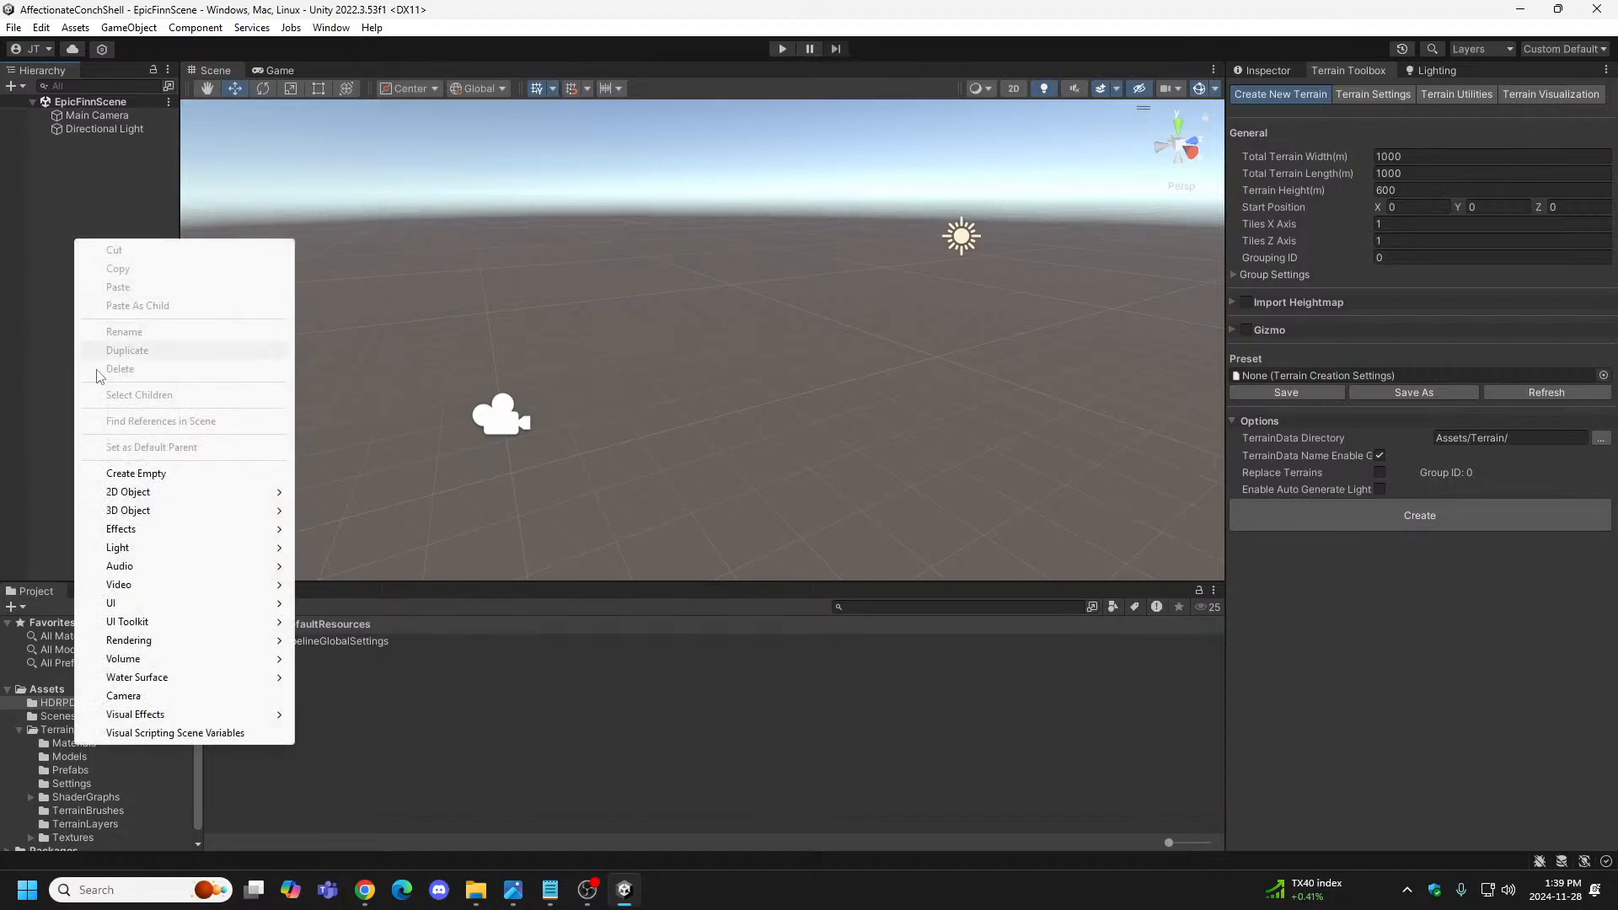
{"action": "mouse_move", "coordinate": [138, 513]}
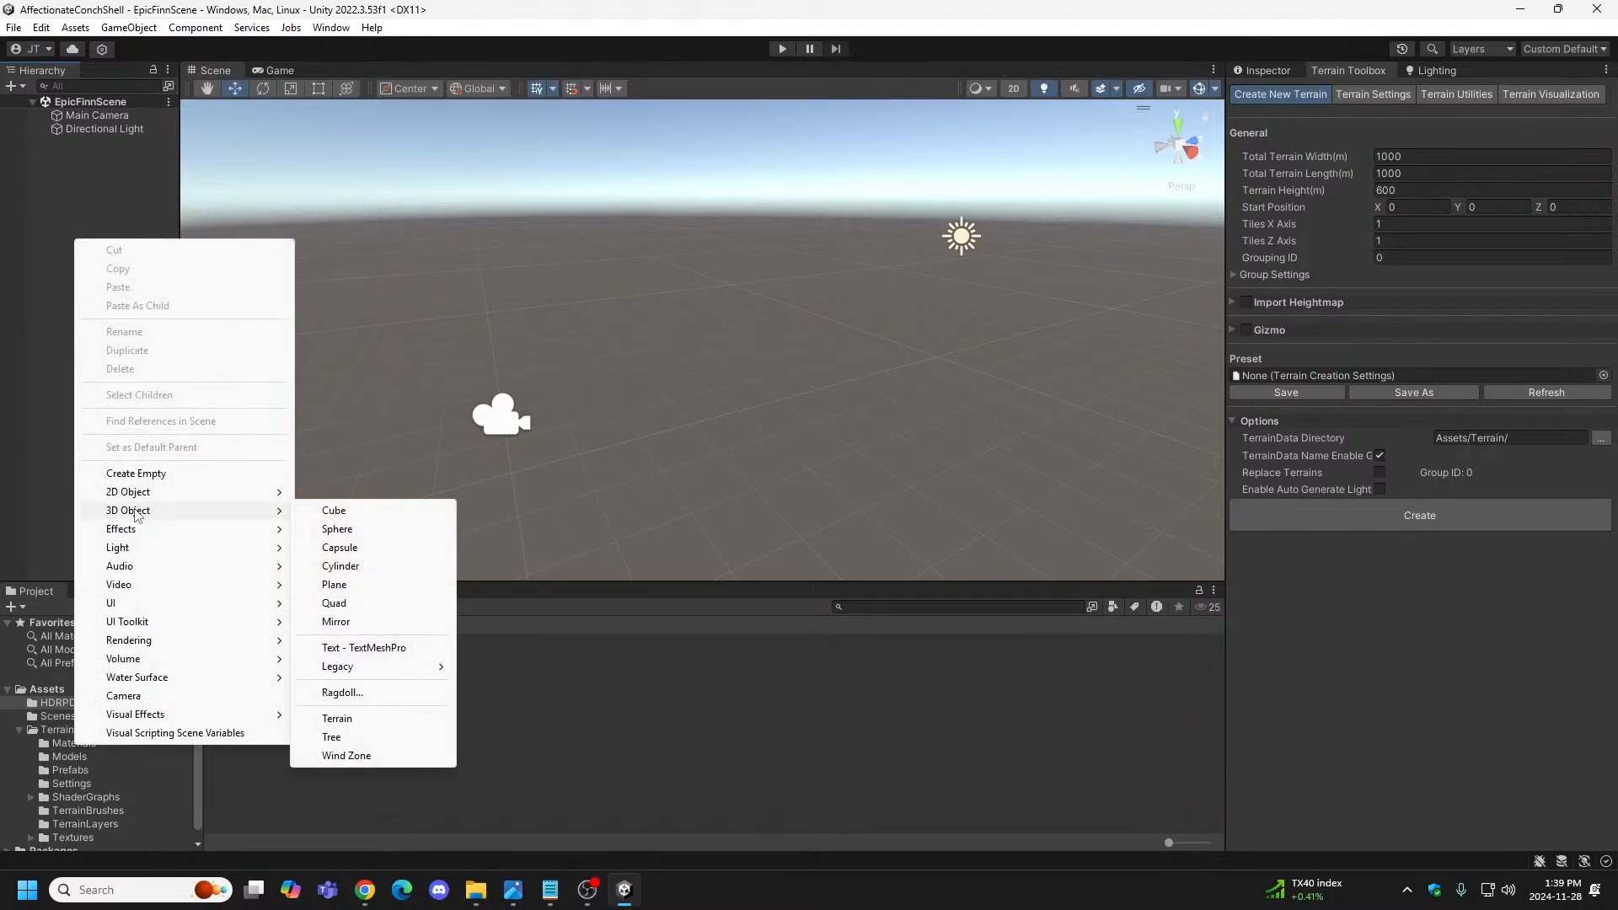
{"action": "left_click", "coordinate": [346, 720]}
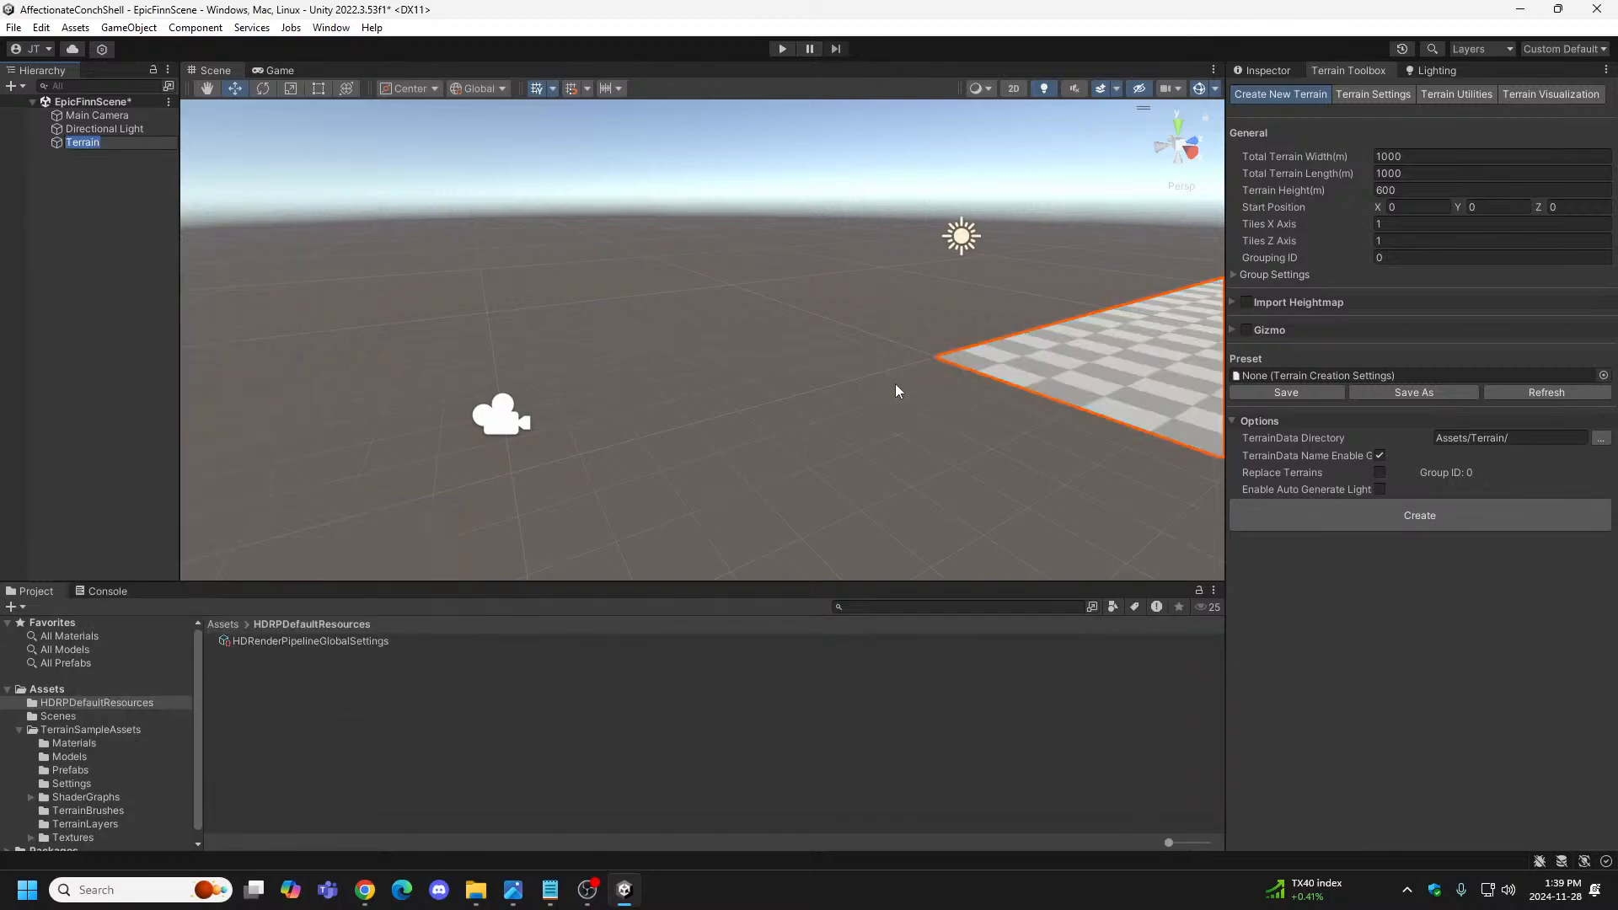
{"action": "right_click_drag", "start_coordinate": [863, 397], "coordinate": [472, 539]}
{"action": "mouse_move", "coordinate": [1362, 394]}
{"action": "right_mouse_down"}
{"action": "mouse_move", "coordinate": [1385, 468]}
{"action": "mouse_move", "coordinate": [1350, 396]}
{"action": "right_mouse_up"}
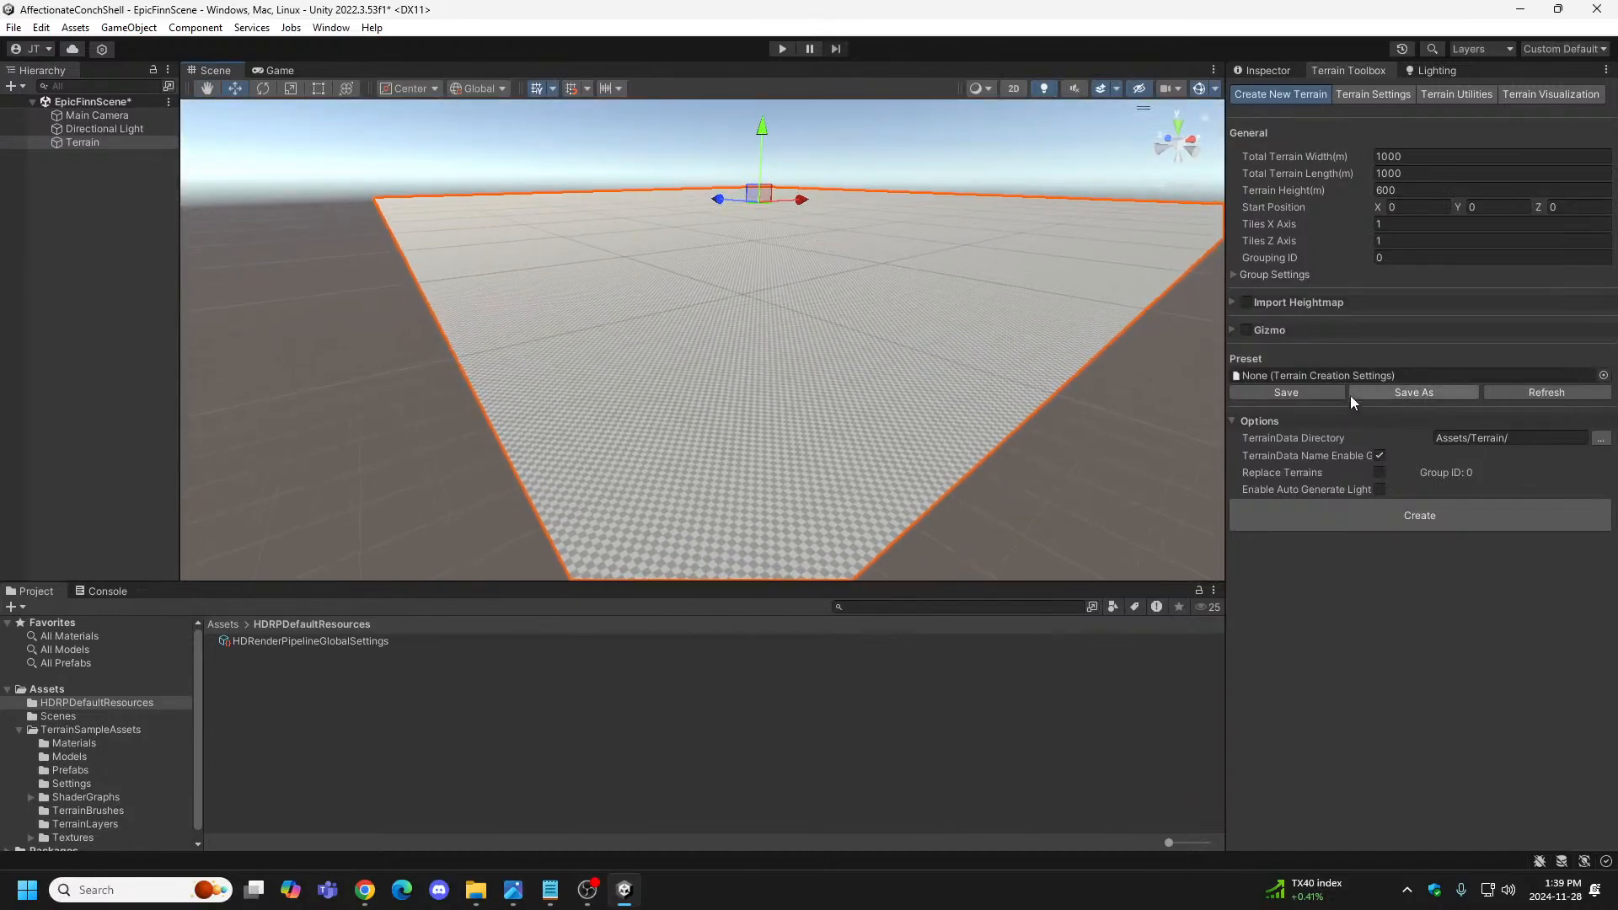
Rename the Terrain object in EpicFinnScene to Environment.
{"action": "right_click", "coordinate": [94, 142]}
{"action": "left_click", "coordinate": [68, 218]}
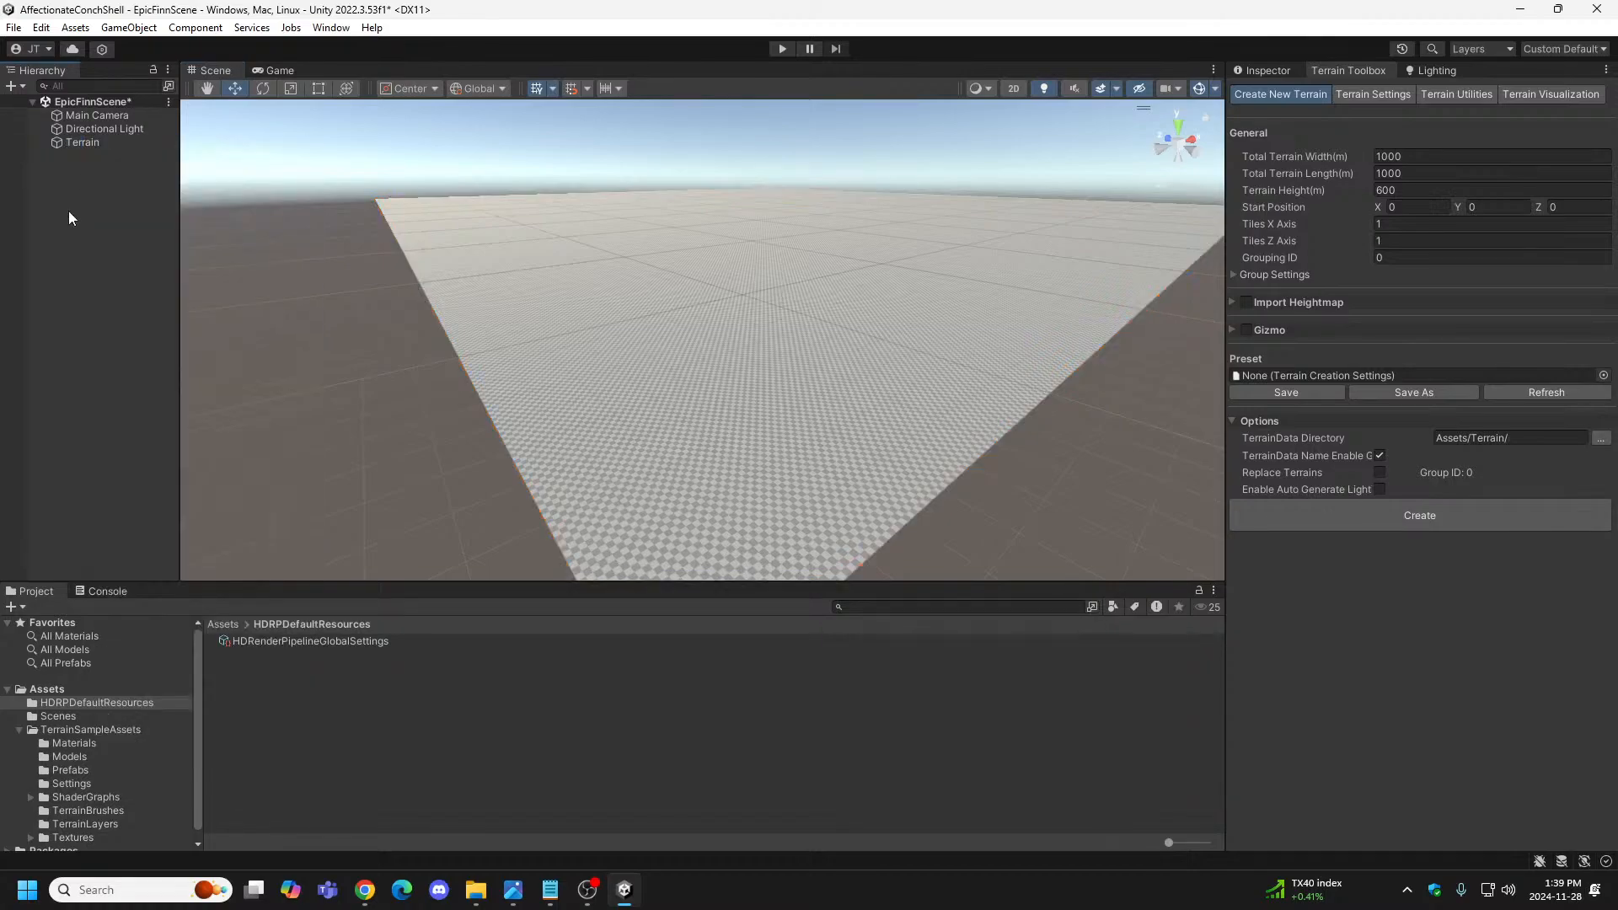
{"action": "scroll", "coordinate": [74, 712], "scroll_direction": "down", "scroll_amount": 1}
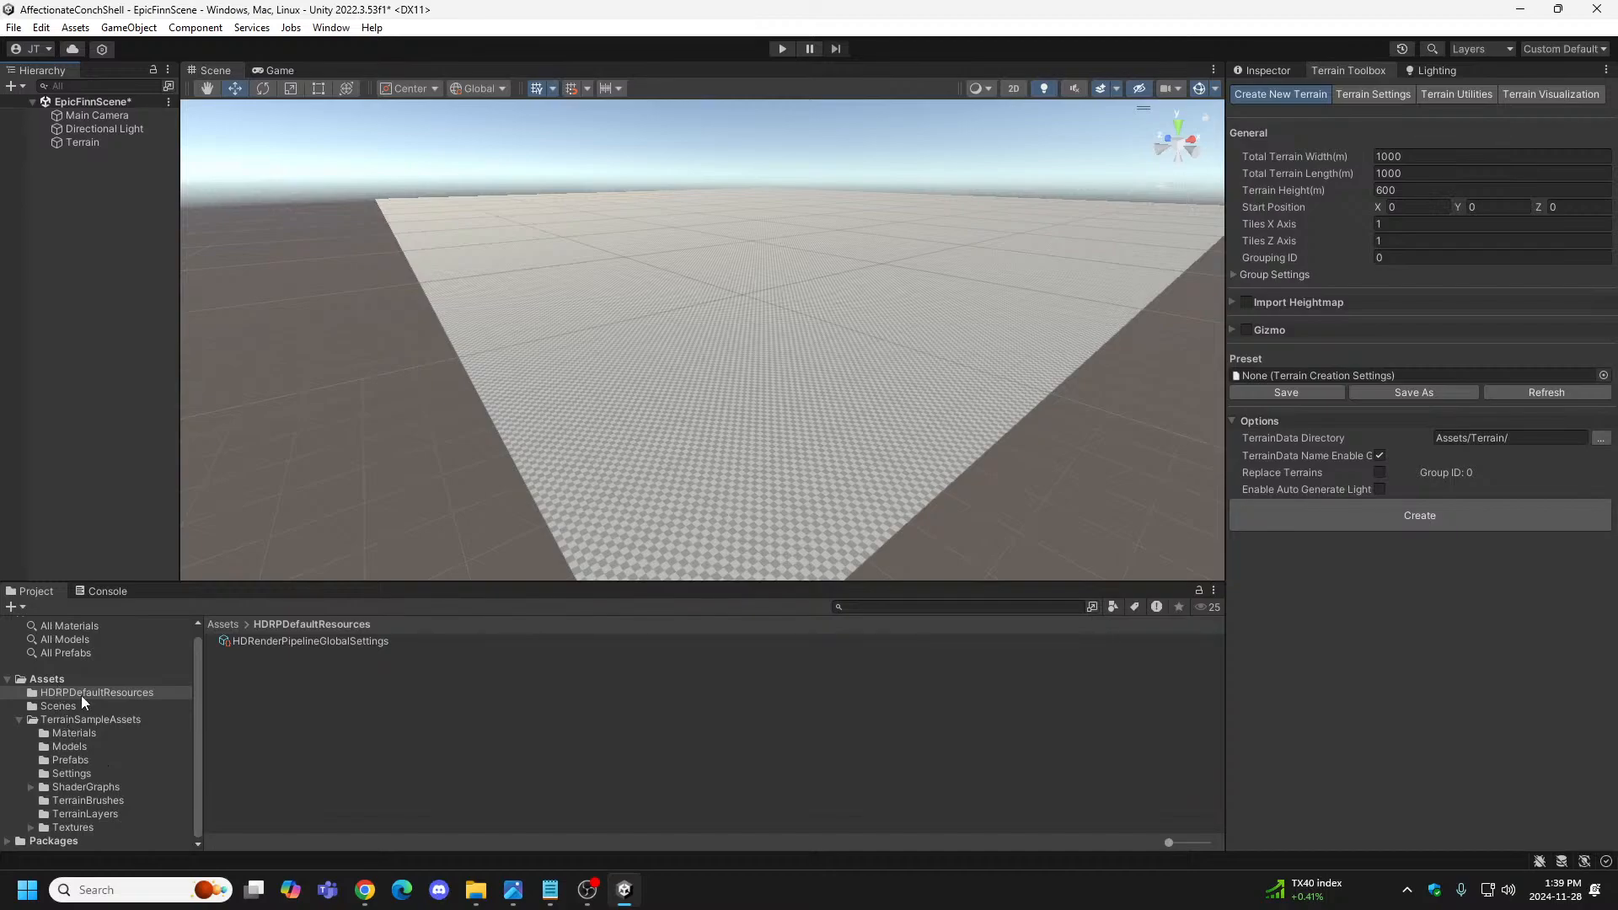
{"action": "left_click", "coordinate": [73, 143]}
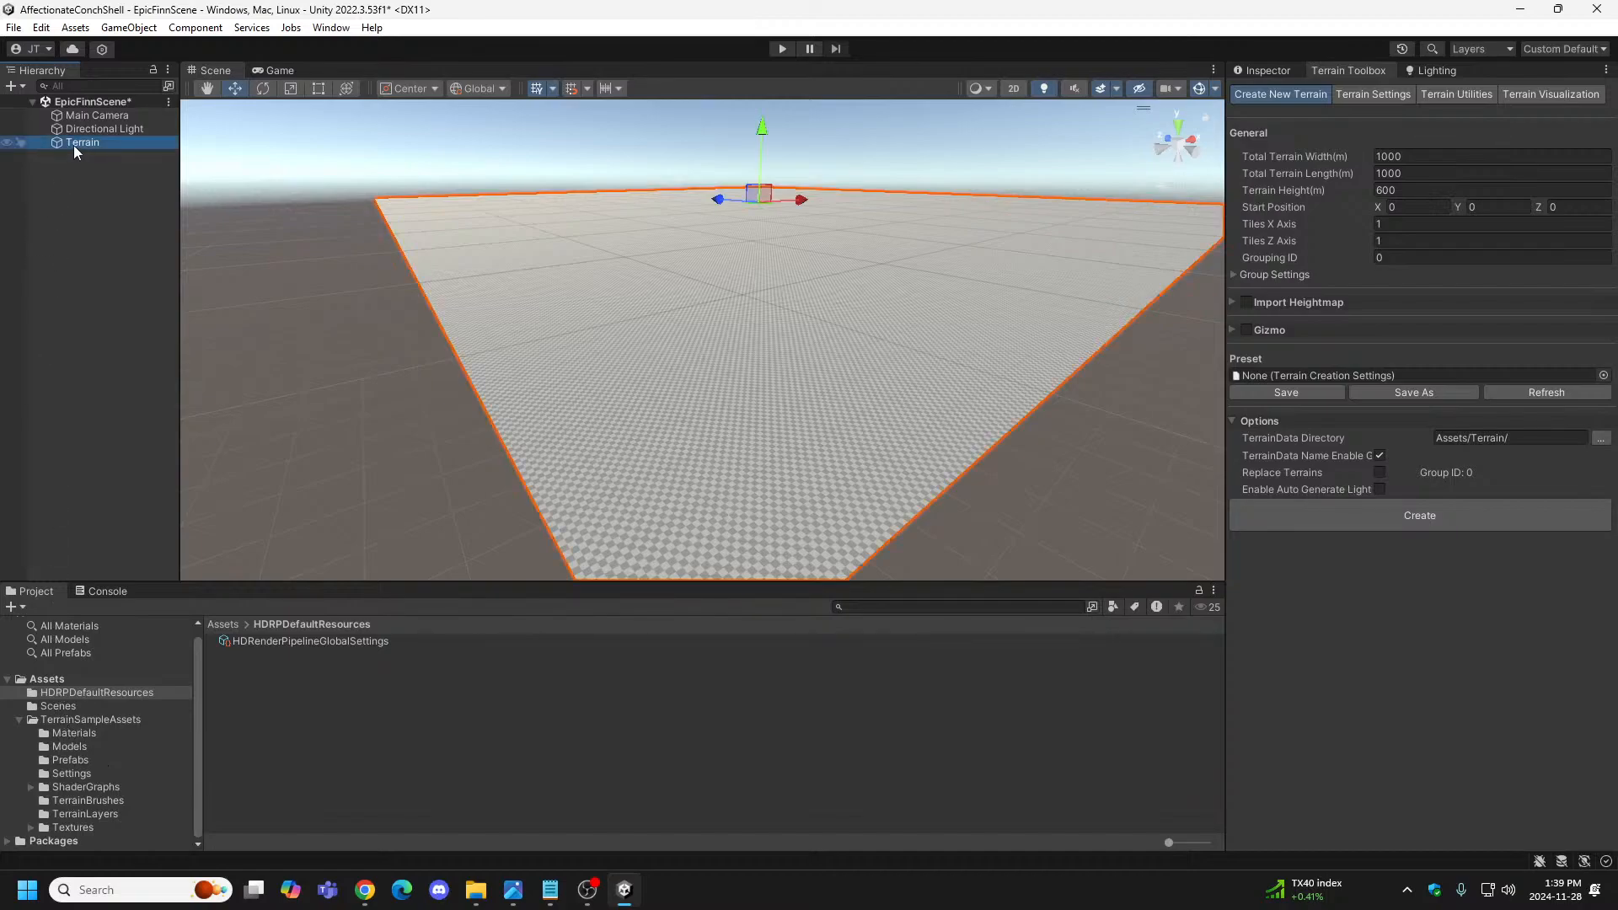
{"action": "right_click", "coordinate": [73, 143]}
{"action": "left_click", "coordinate": [135, 240]}
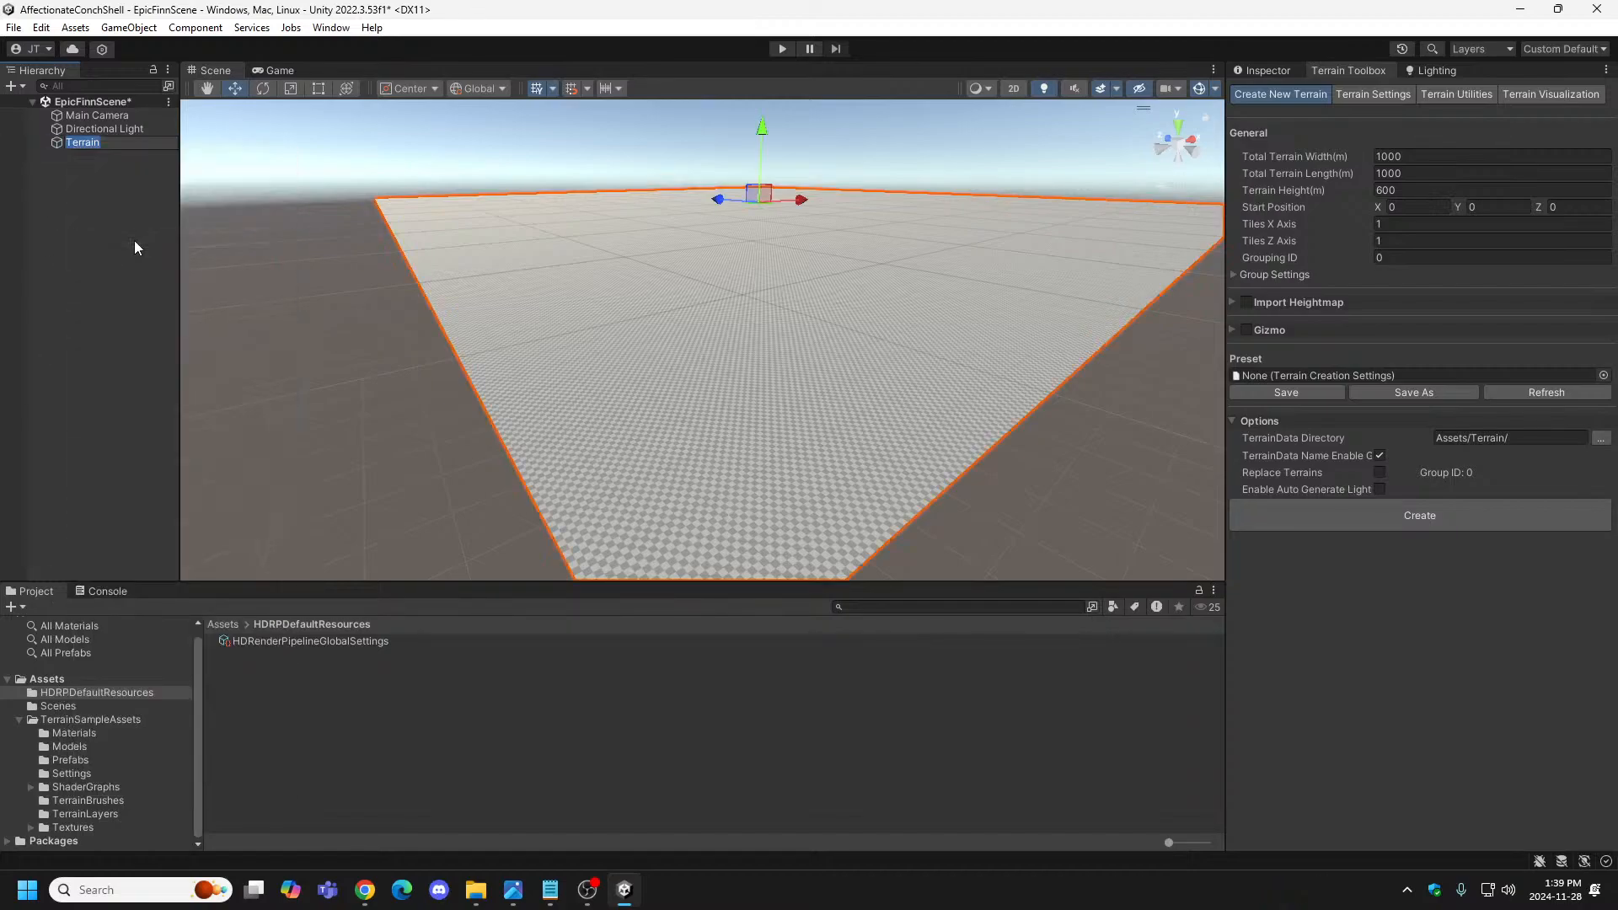
{"action": "type", "text": "Environment"}
{"action": "left_click", "coordinate": [112, 138]}
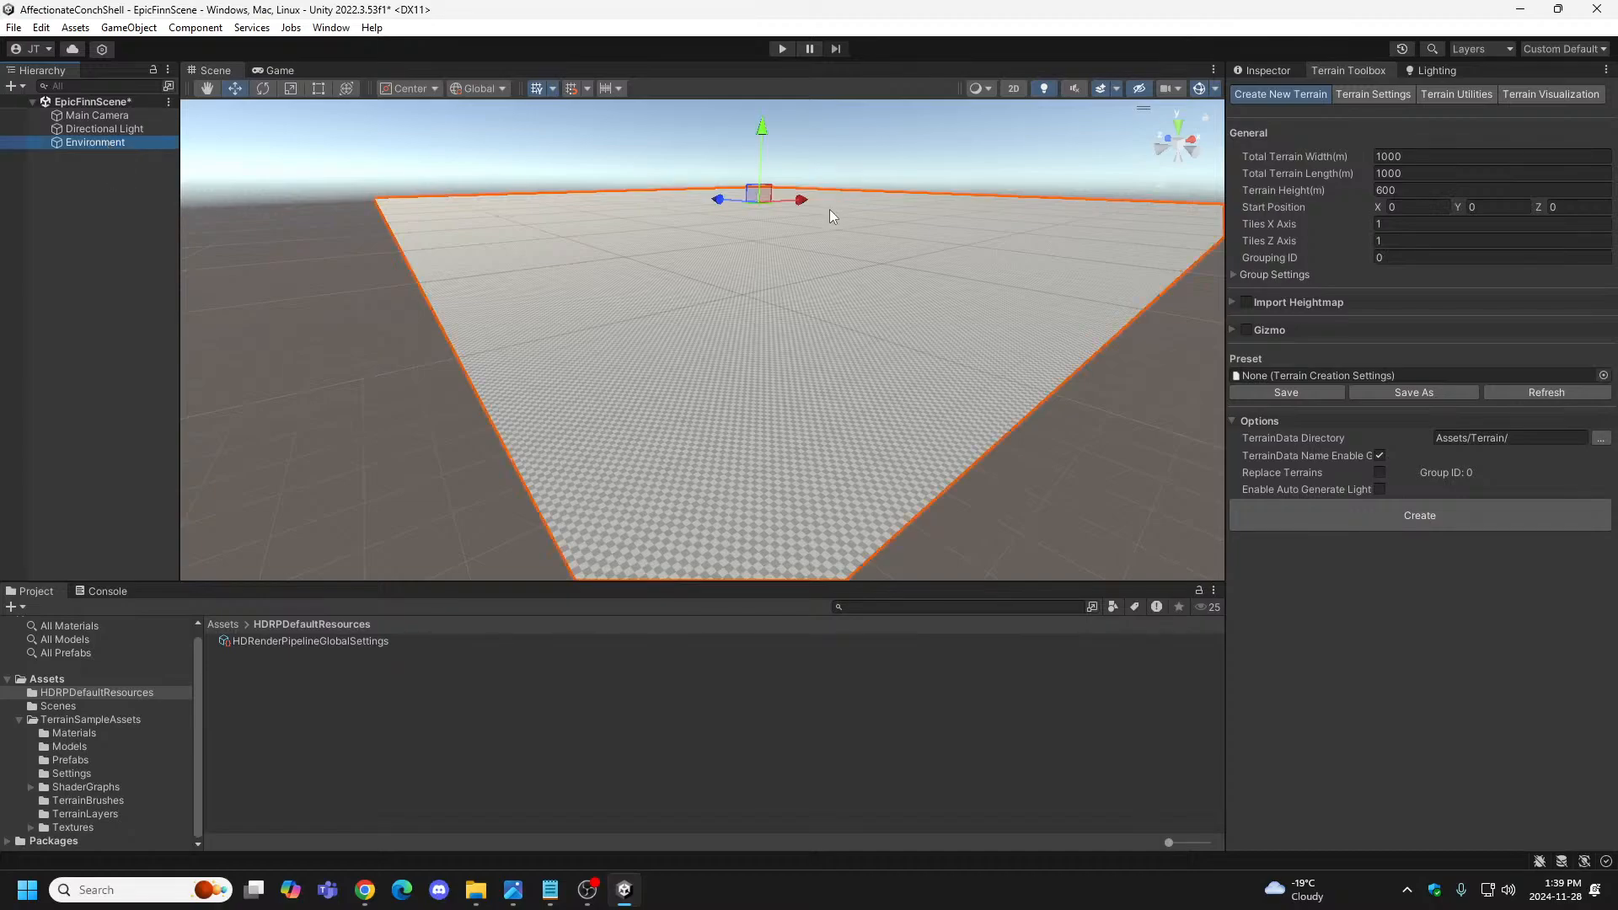
Review the available terrain visualization modes and visualization presets, and return to the settings for creating a new terrain.
{"action": "mouse_move", "coordinate": [686, 204]}
{"action": "right_mouse_down"}
{"action": "mouse_move", "coordinate": [697, 237]}
{"action": "mouse_move", "coordinate": [711, 217]}
{"action": "right_mouse_up"}
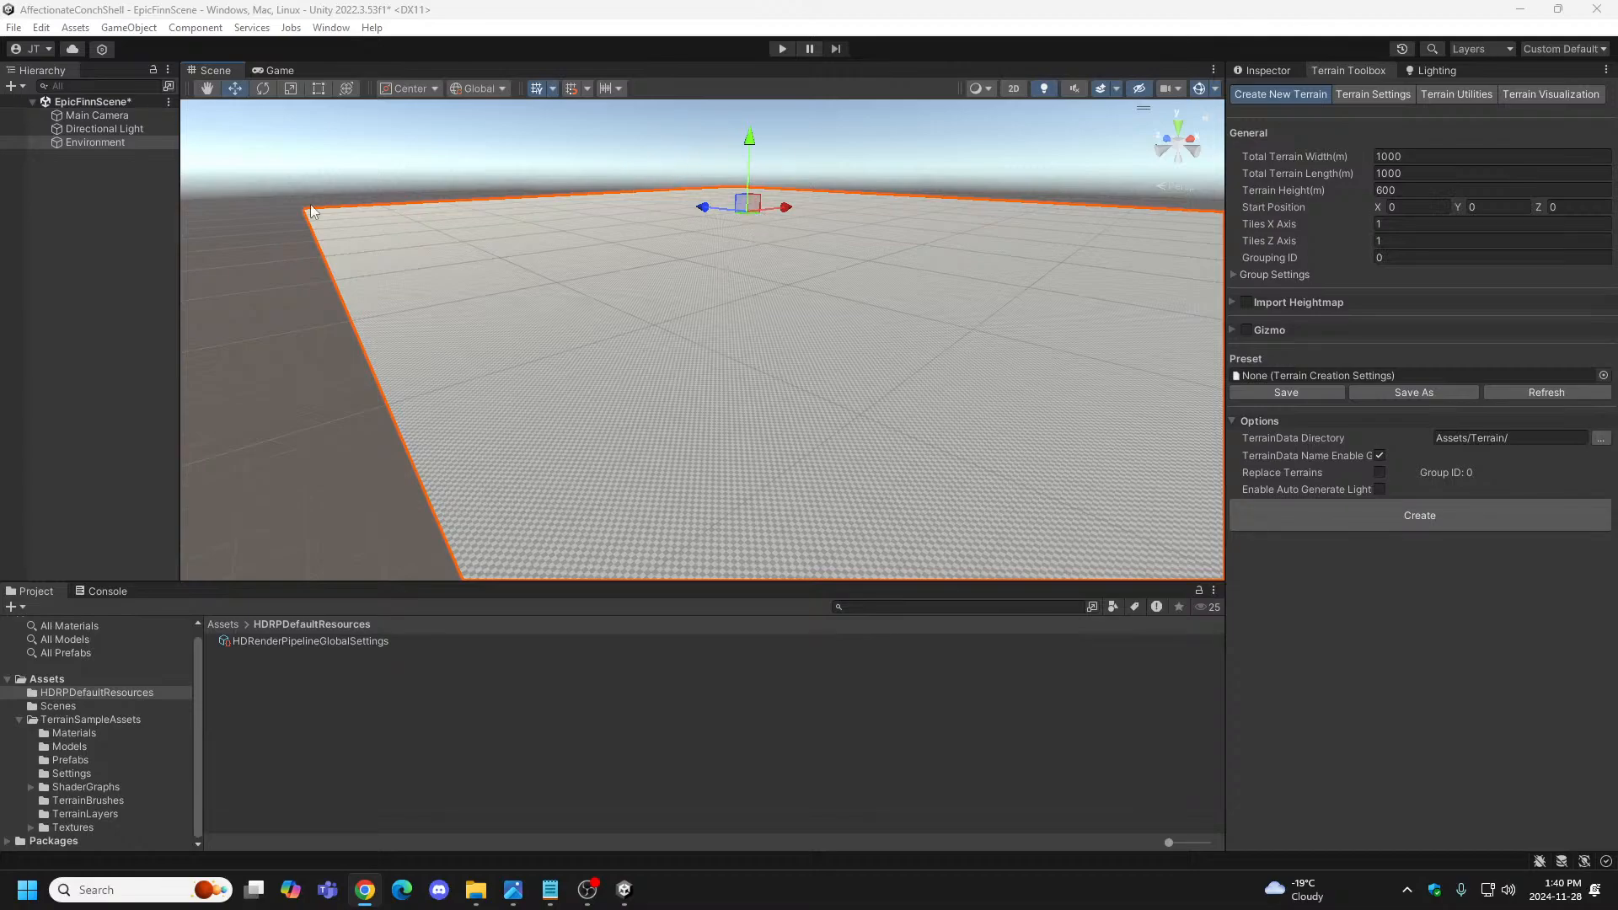
{"action": "right_click_drag", "start_coordinate": [758, 295], "coordinate": [432, 144]}
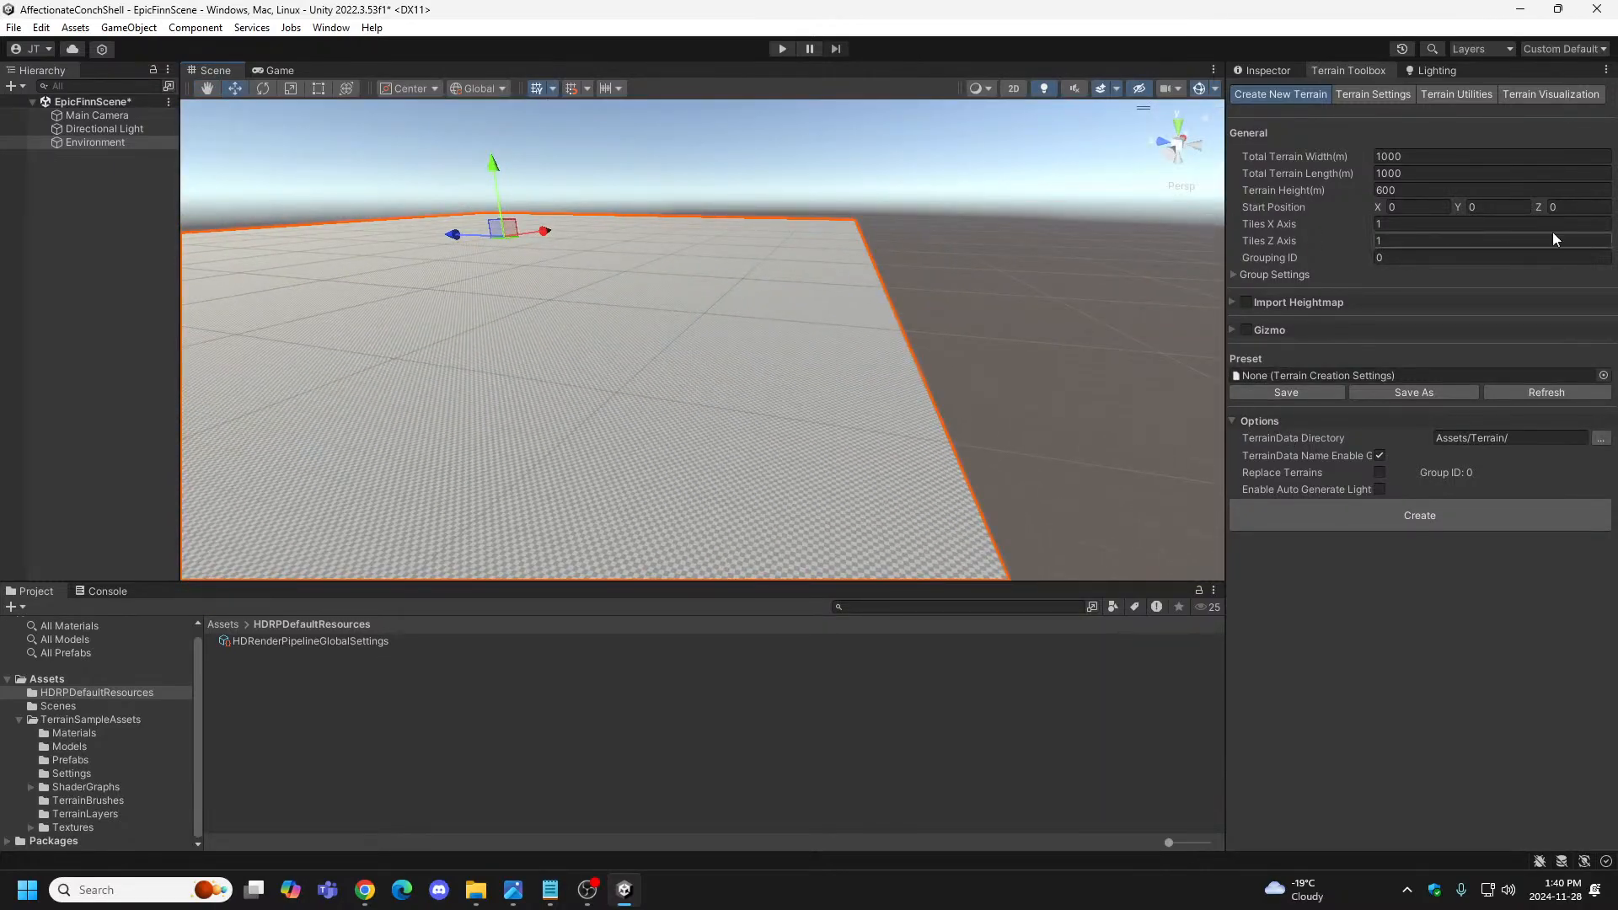
{"action": "left_click", "coordinate": [1573, 96]}
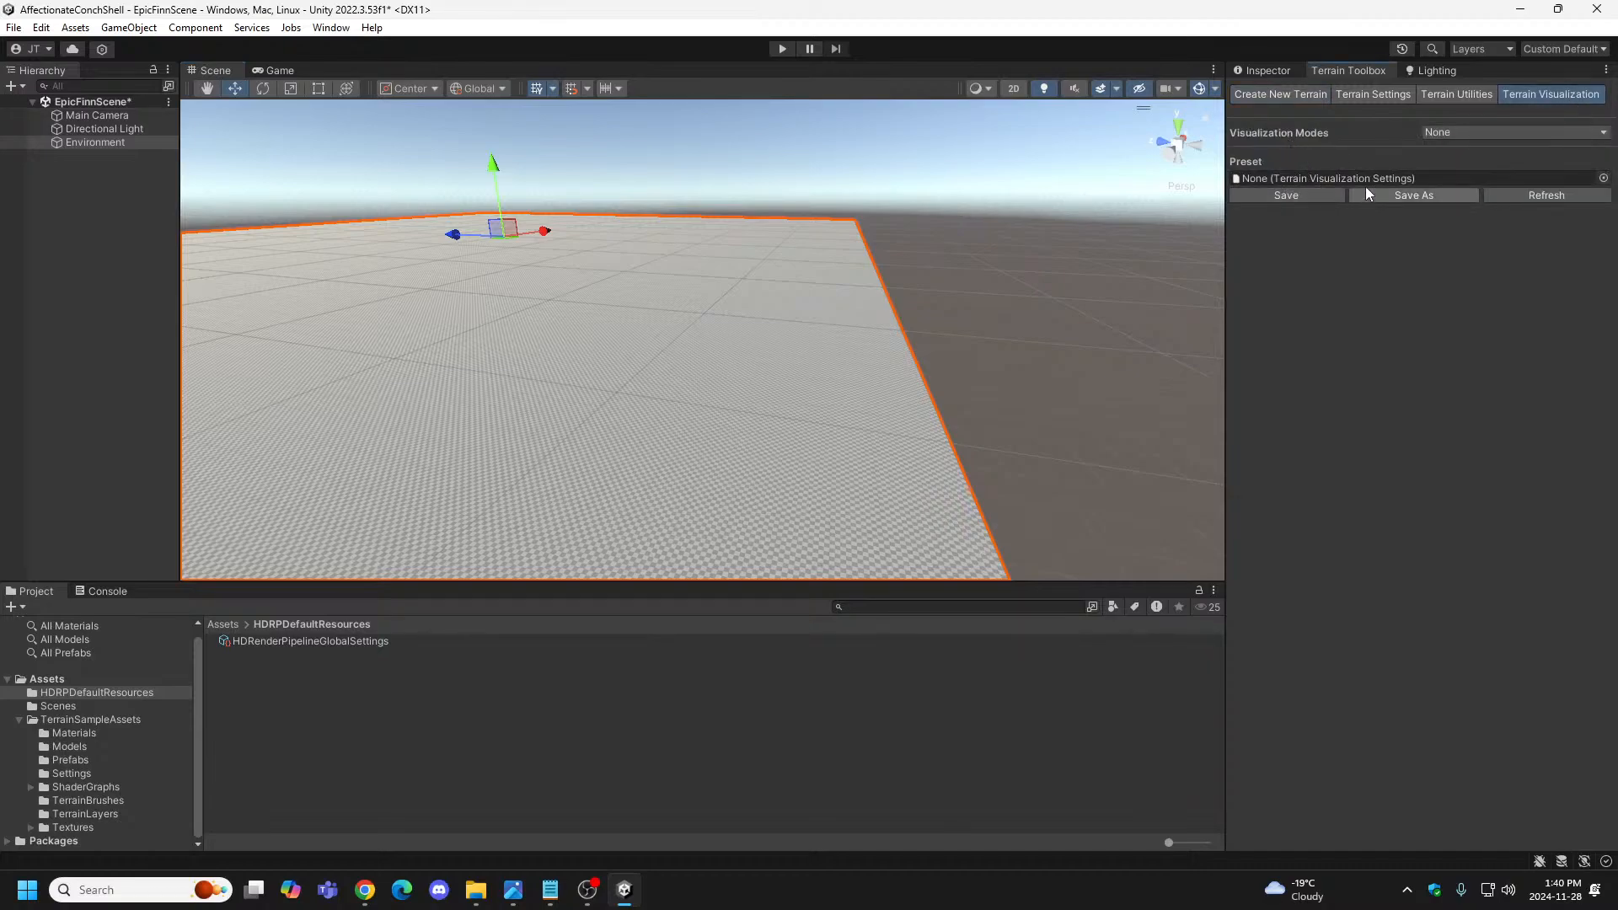
{"action": "left_click", "coordinate": [1482, 133]}
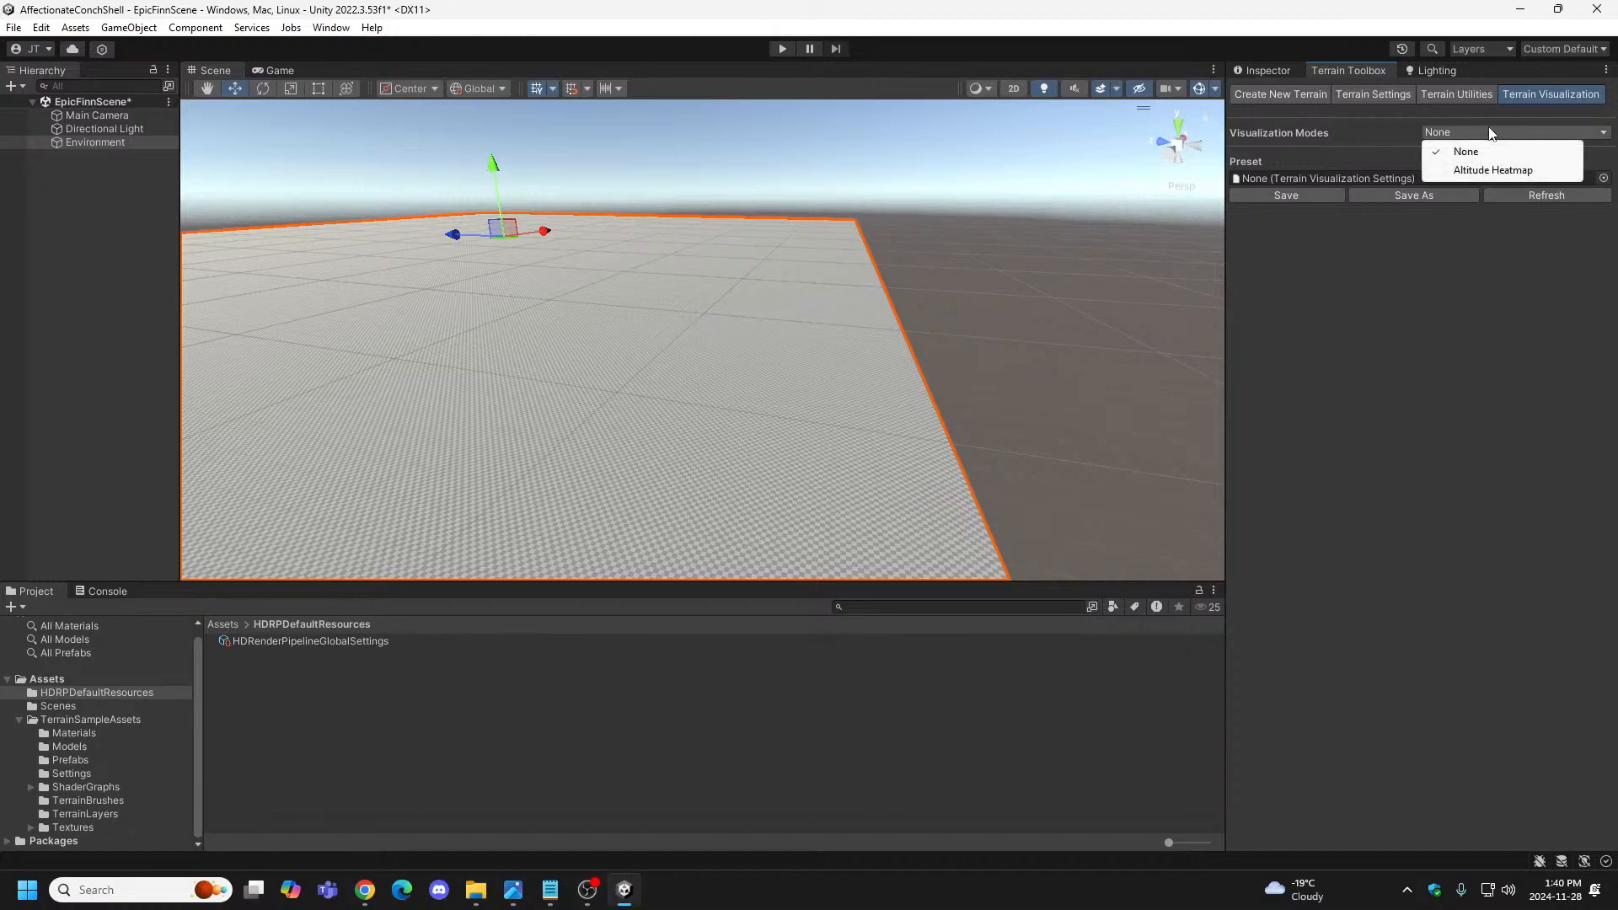
{"action": "left_click", "coordinate": [1370, 128]}
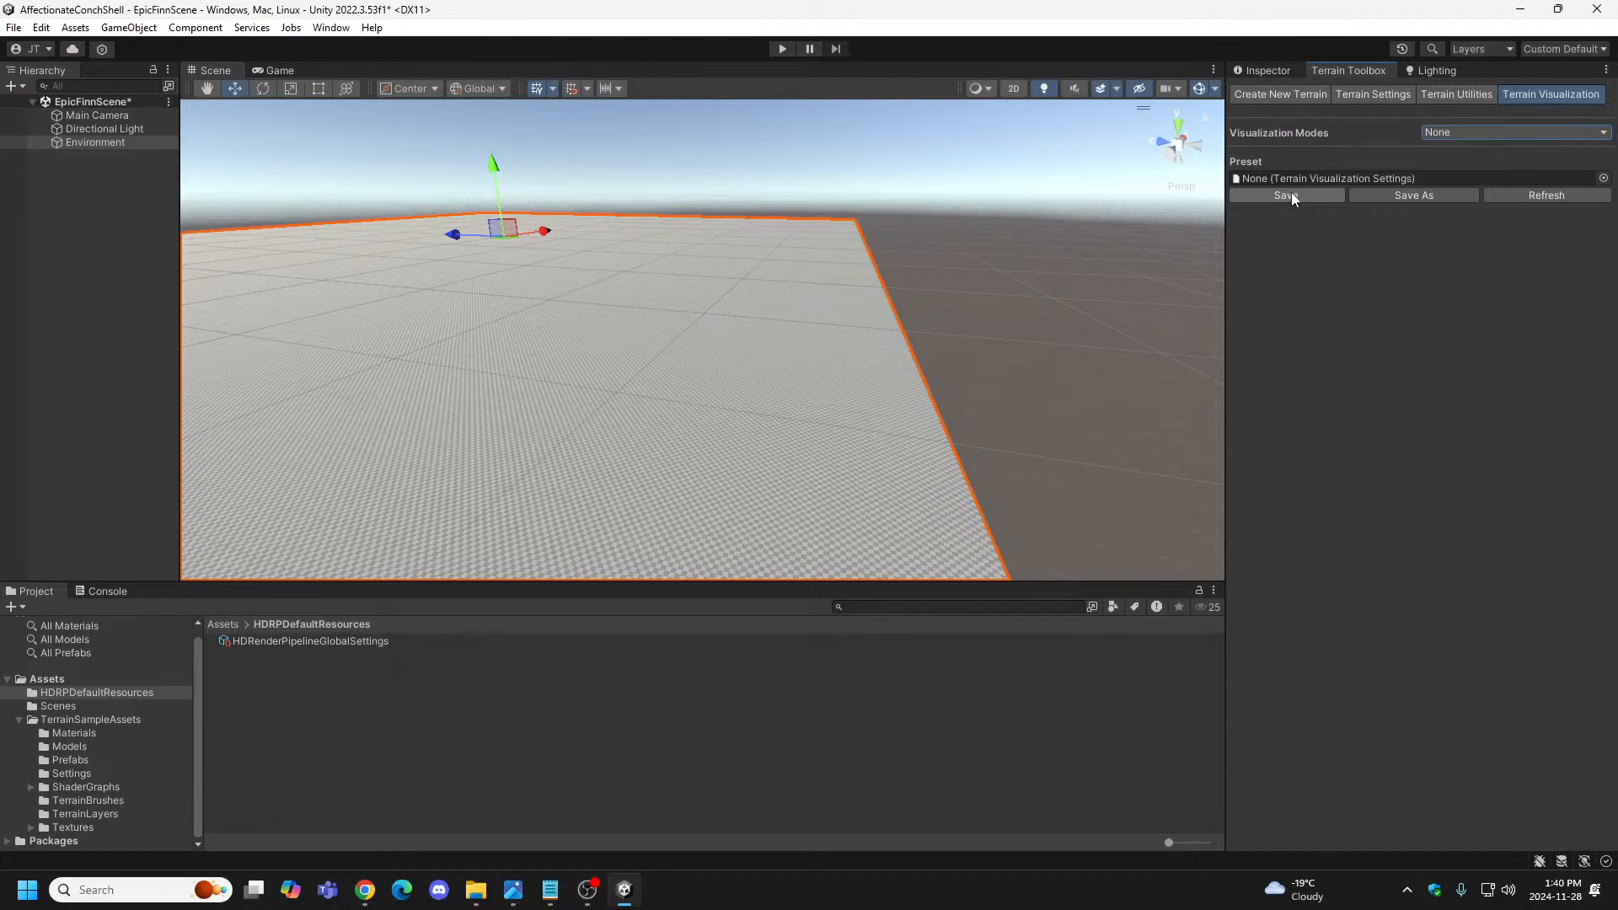
{"action": "left_click", "coordinate": [1602, 178]}
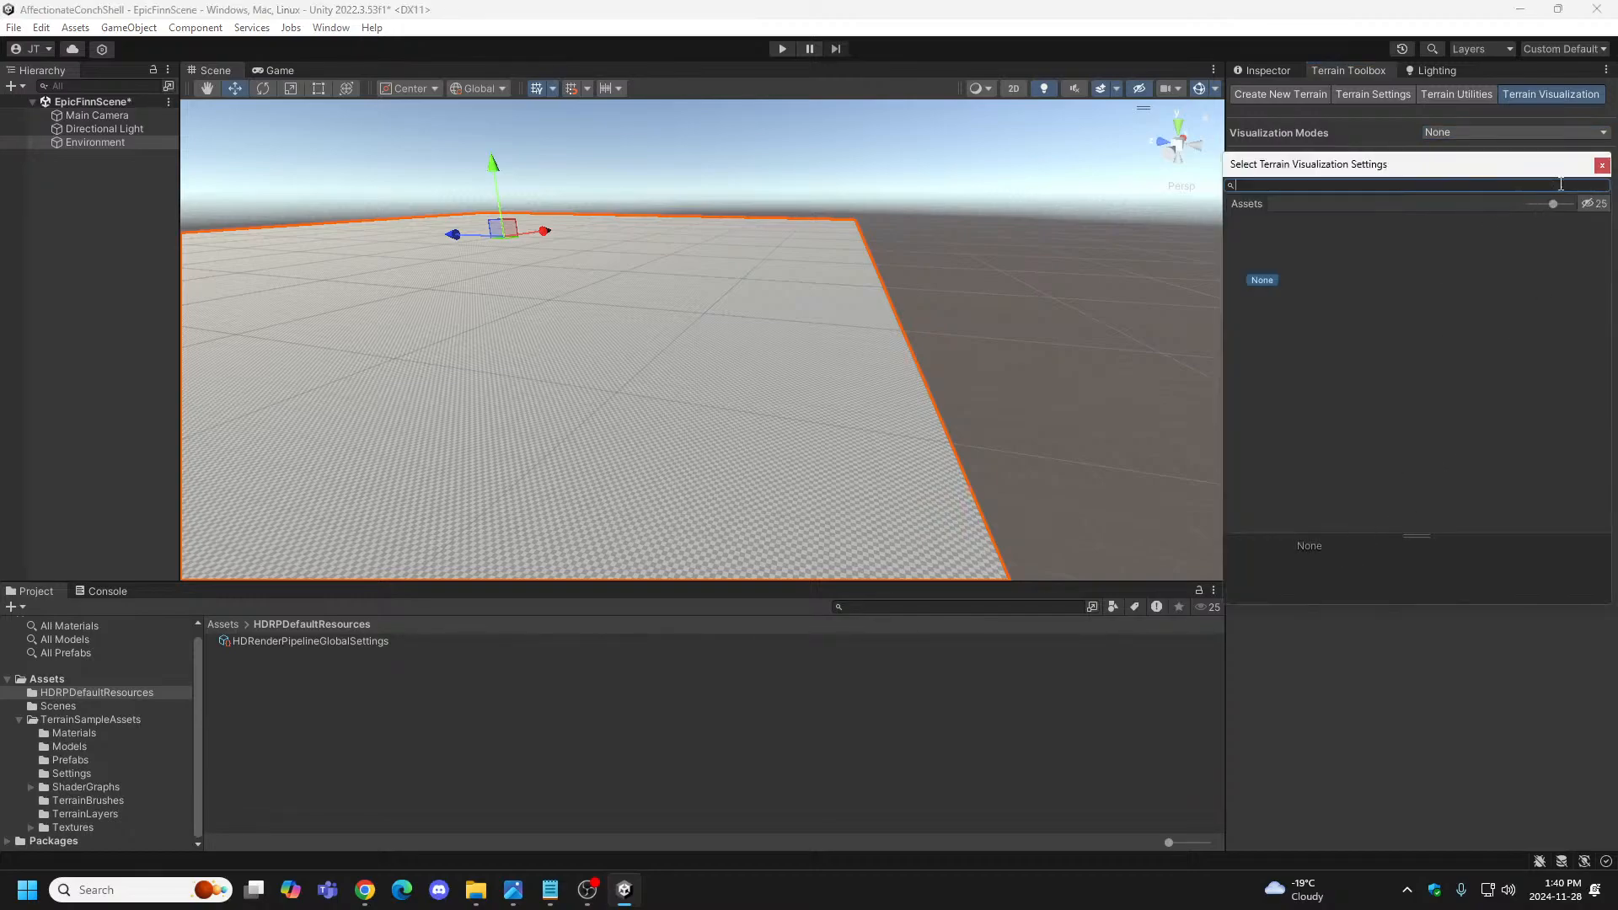
{"action": "left_click", "coordinate": [1601, 164]}
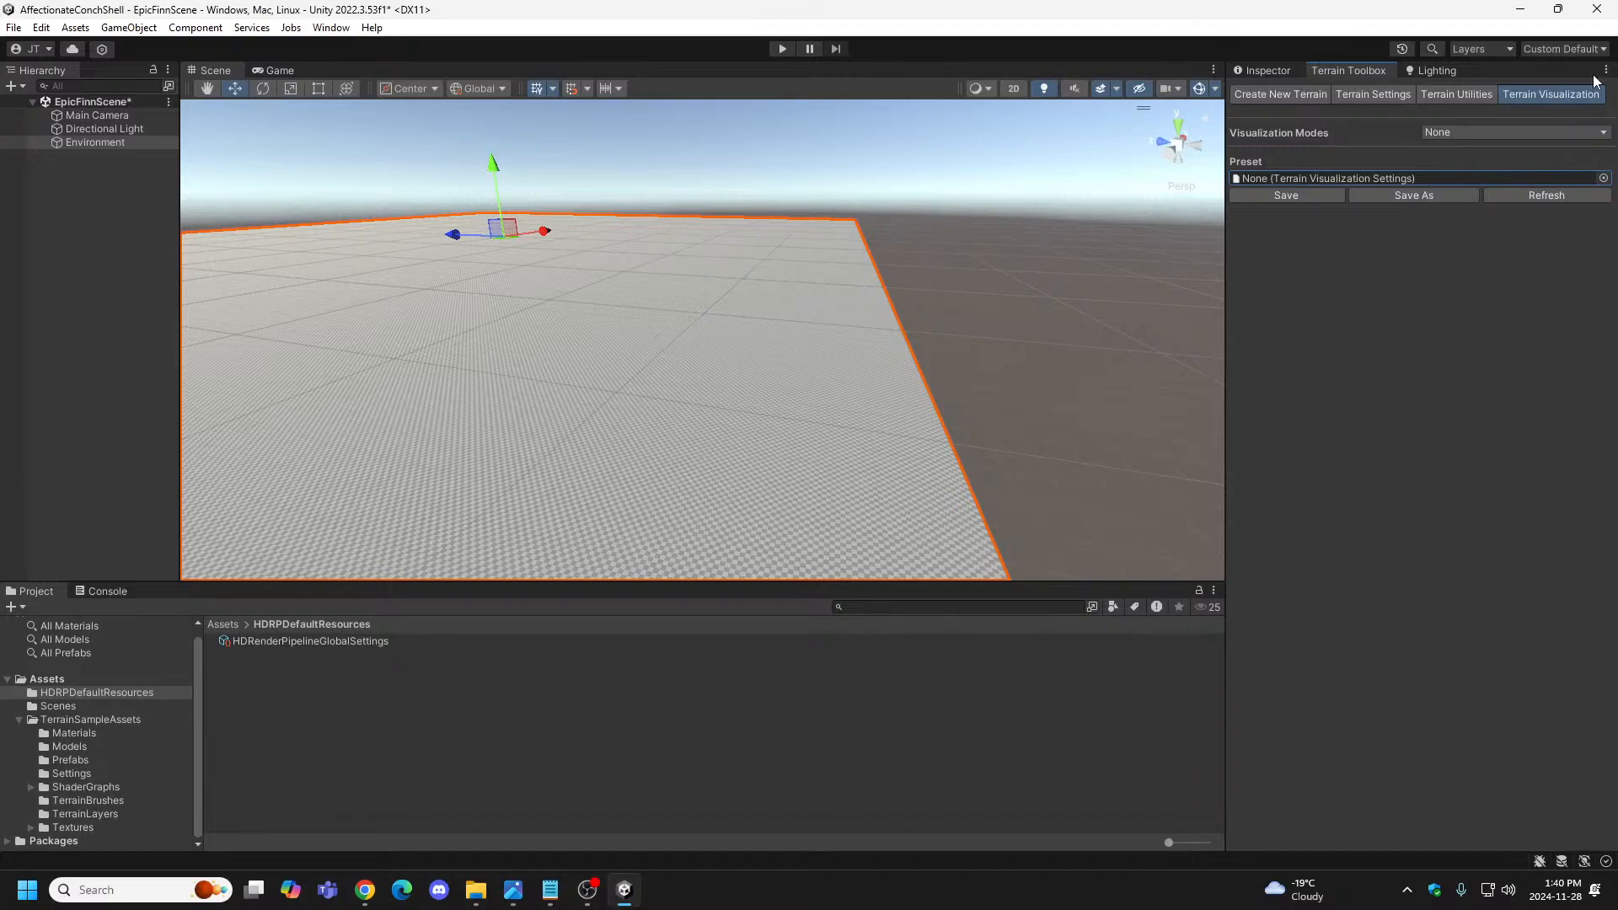
{"action": "left_click", "coordinate": [1267, 94]}
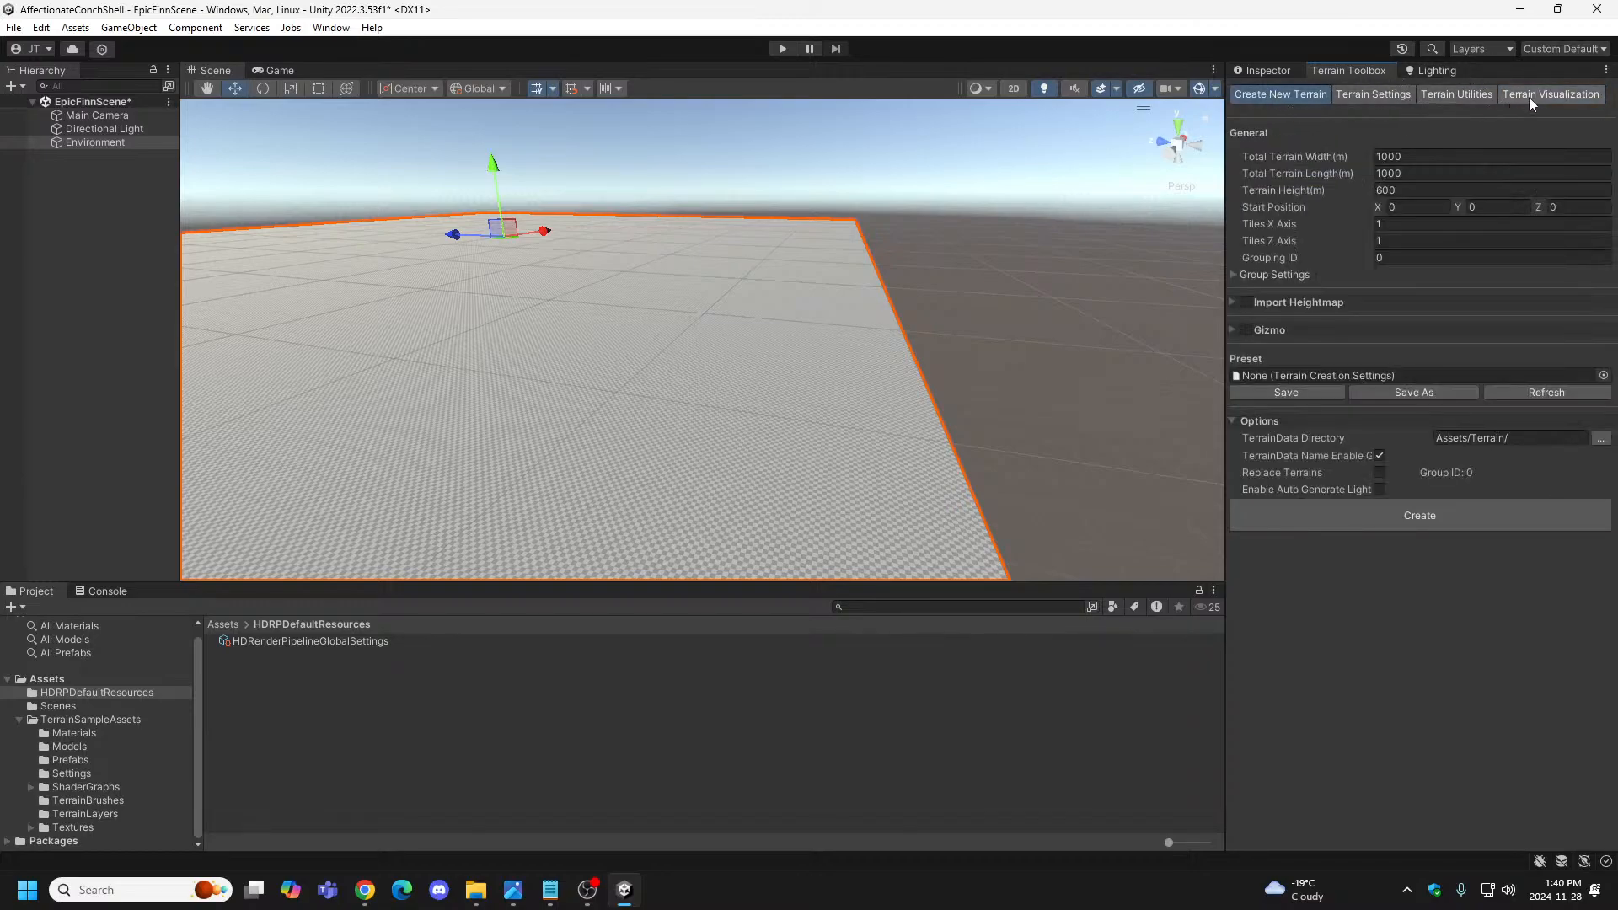
{"action": "left_click", "coordinate": [1529, 98]}
{"action": "left_click", "coordinate": [1281, 94]}
{"action": "right_click", "coordinate": [69, 220]}
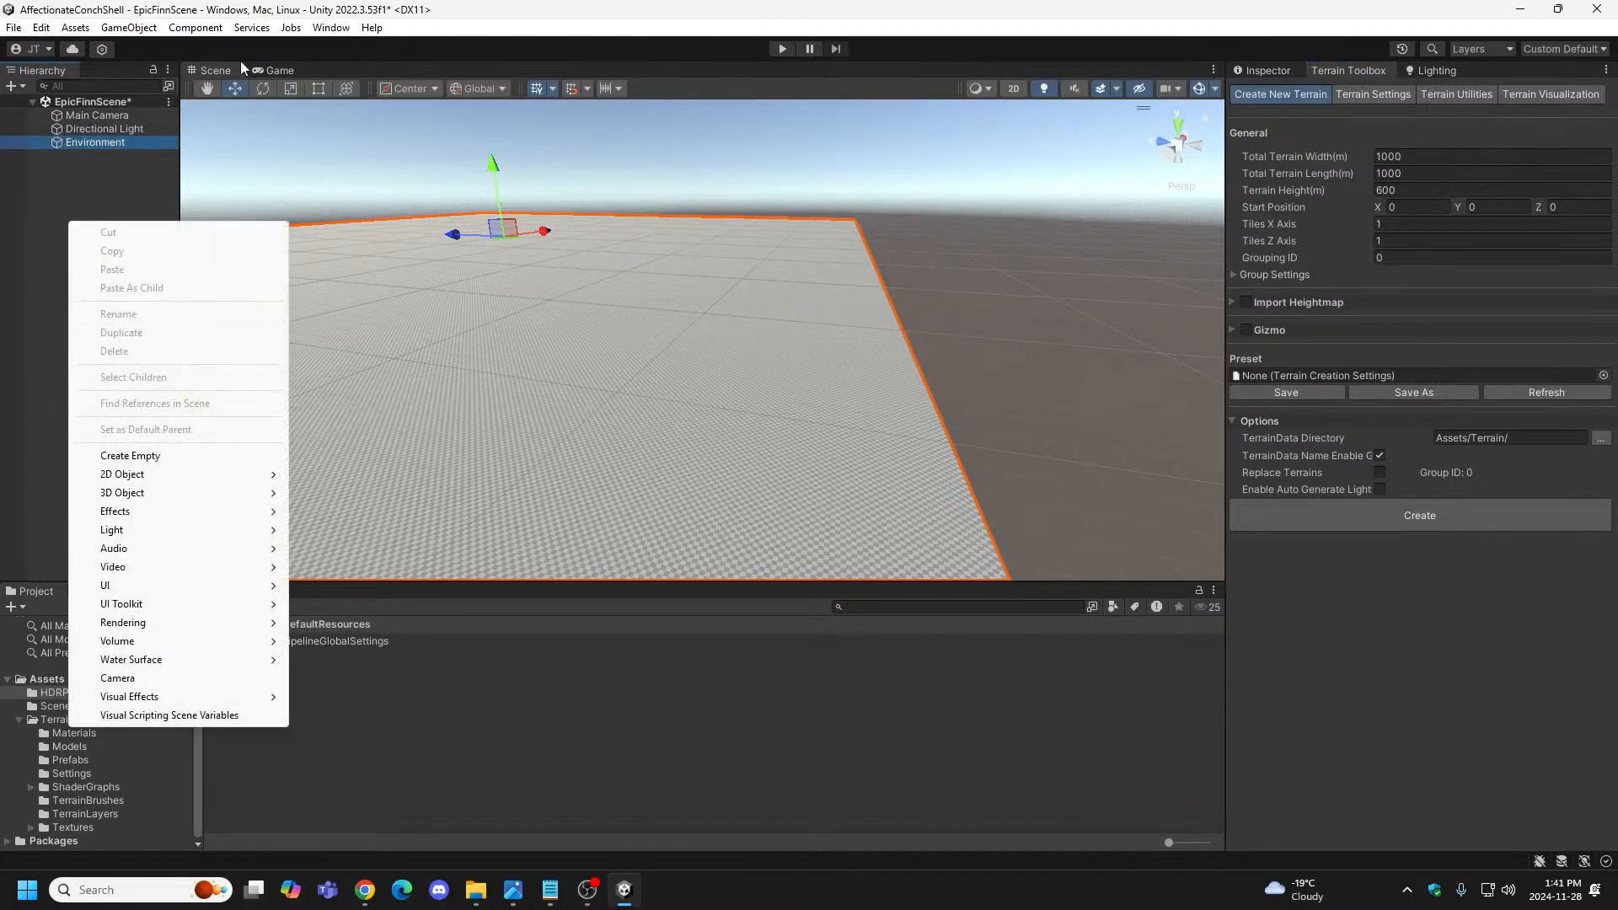
{"action": "left_click", "coordinate": [1301, 154]}
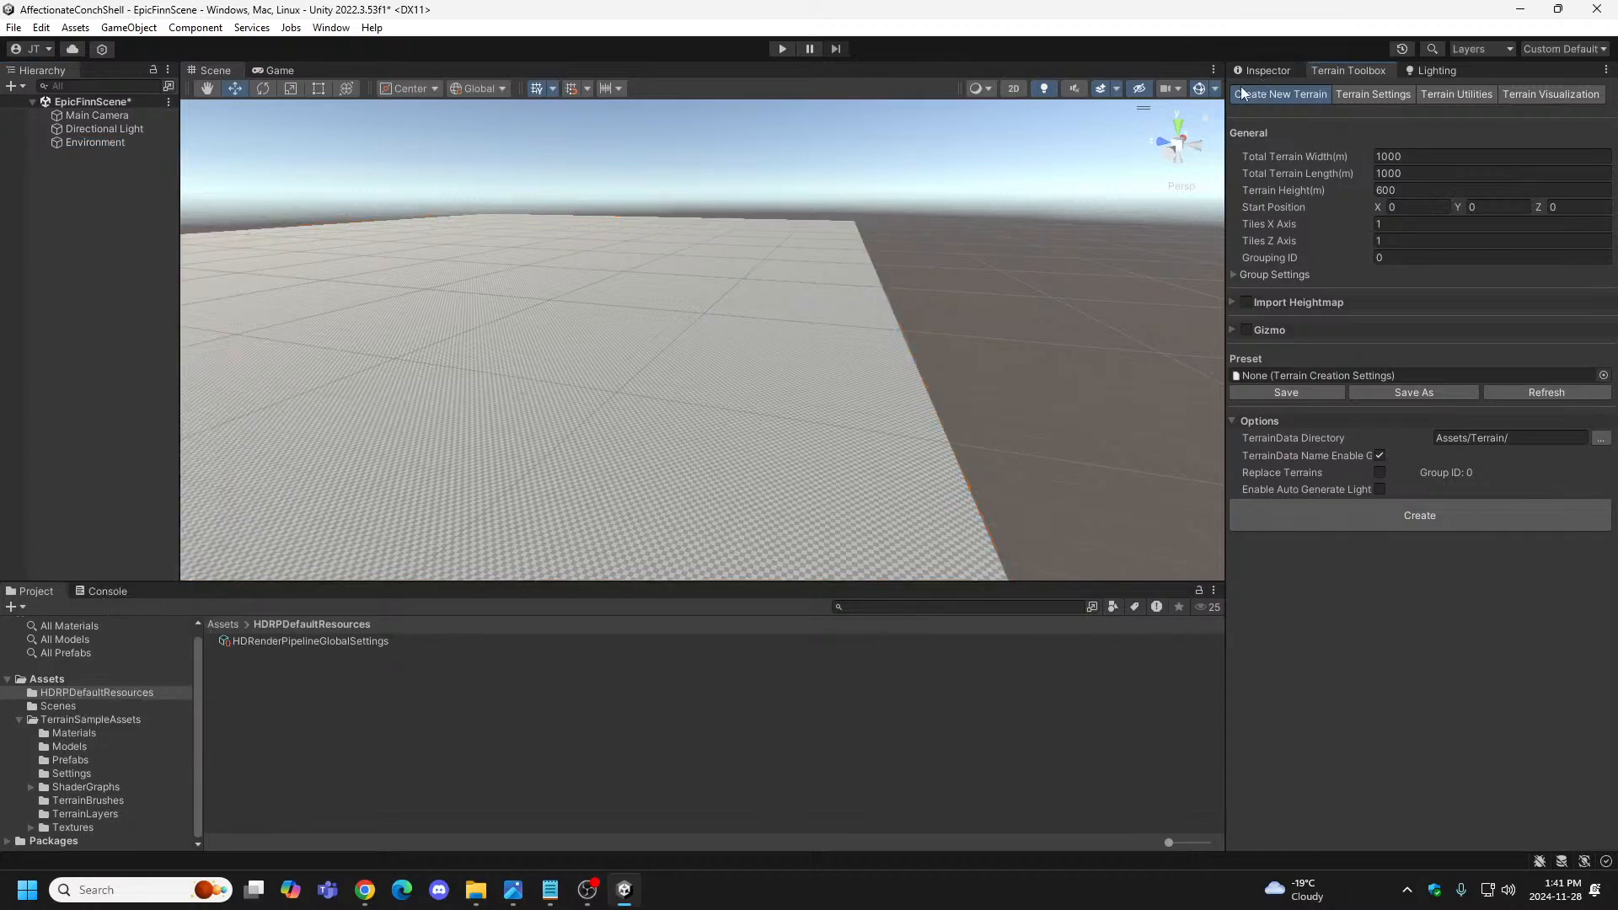
Show the Environment object's terrain settings and examine them from Basic Terrain through the Terrain Collider.
{"action": "left_click", "coordinate": [84, 142]}
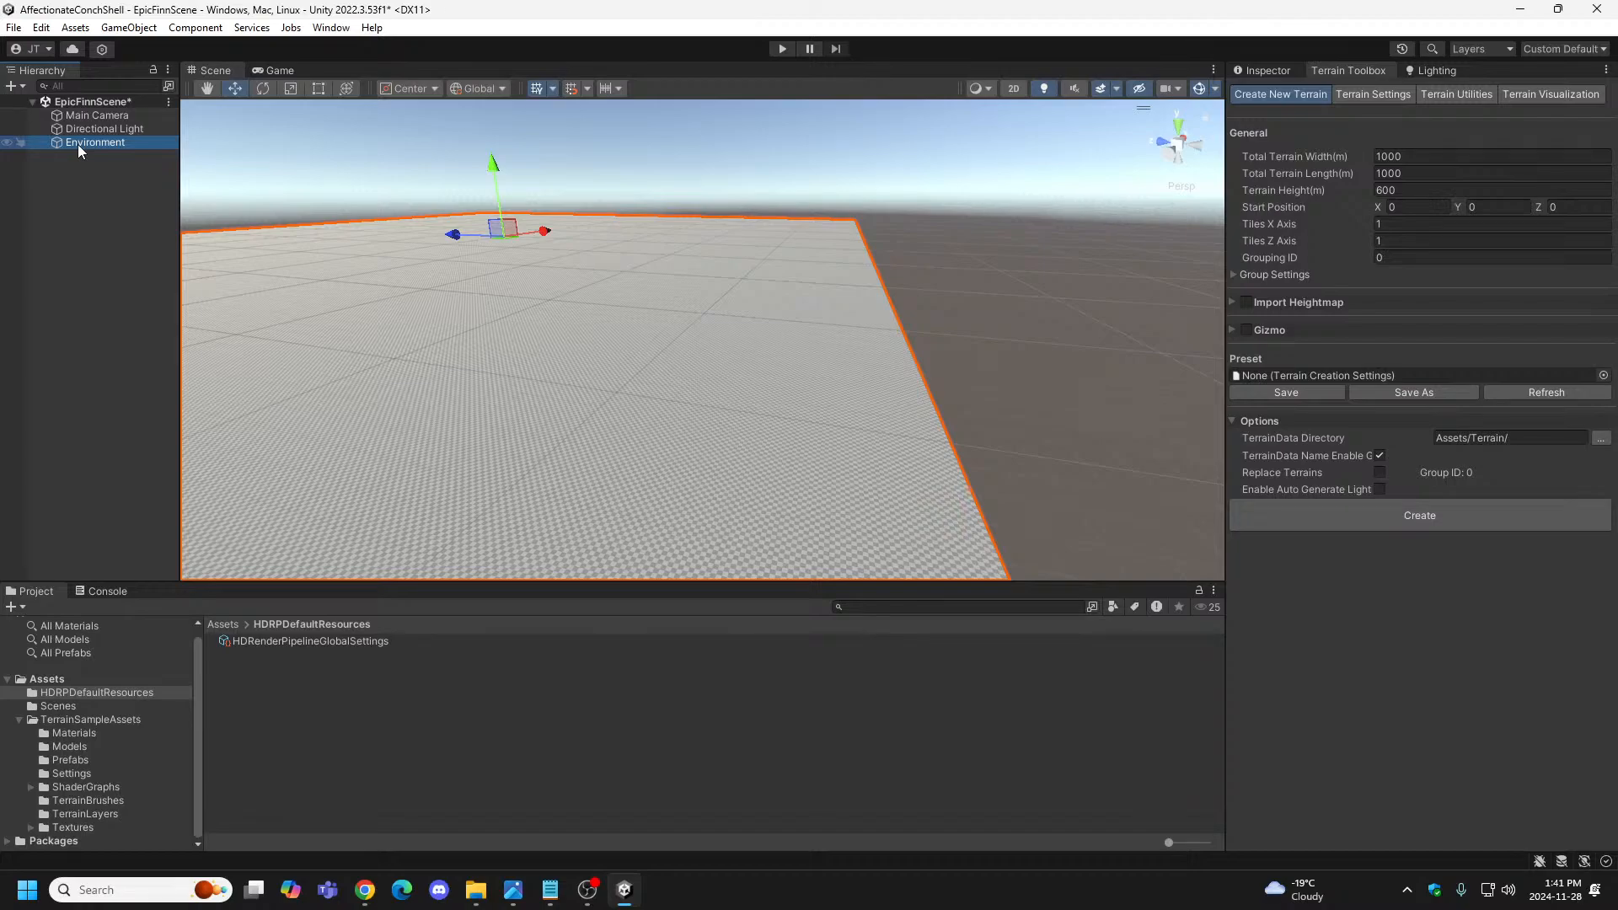
{"action": "left_click", "coordinate": [1247, 71]}
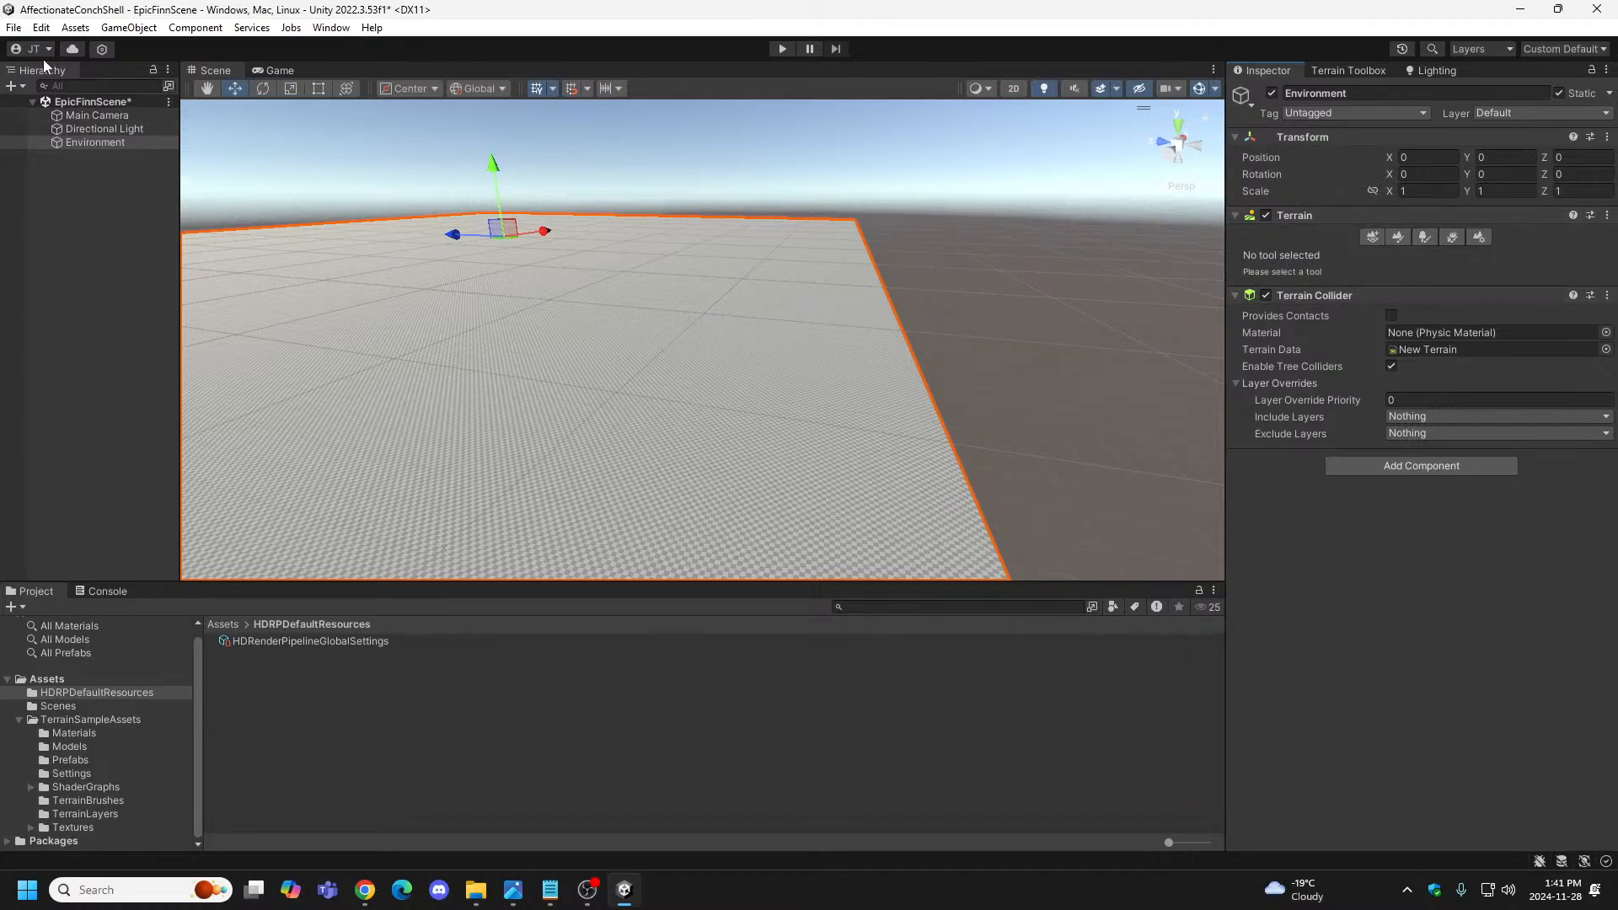
{"action": "left_click", "coordinate": [83, 142]}
{"action": "left_click", "coordinate": [1479, 241]}
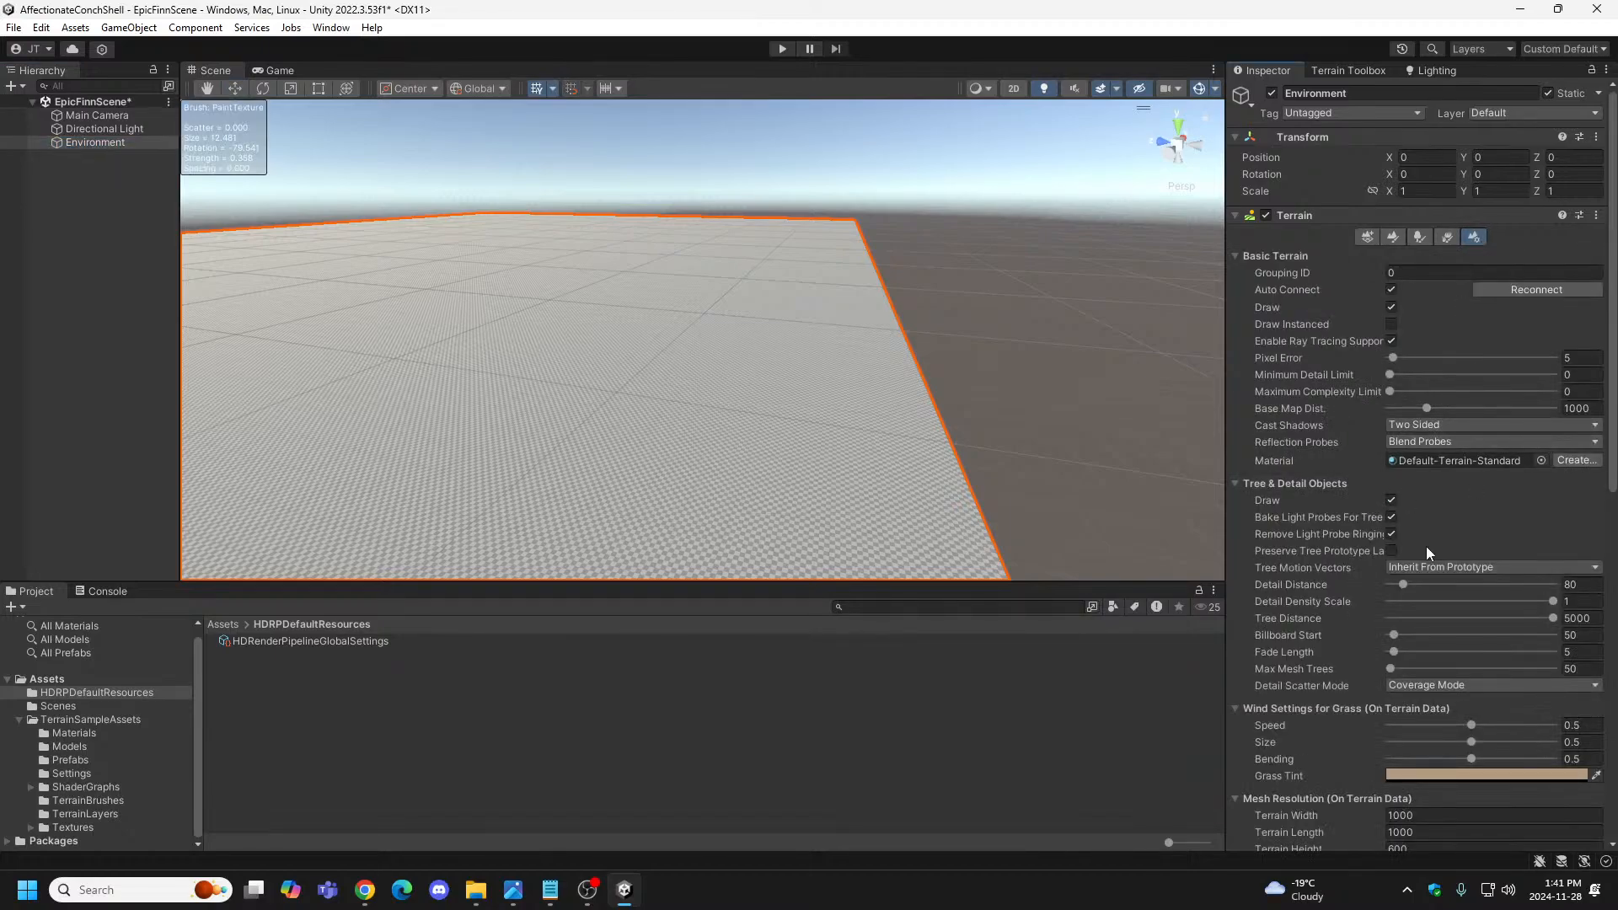
{"action": "scroll", "coordinate": [1403, 623], "scroll_direction": "down", "scroll_amount": 8}
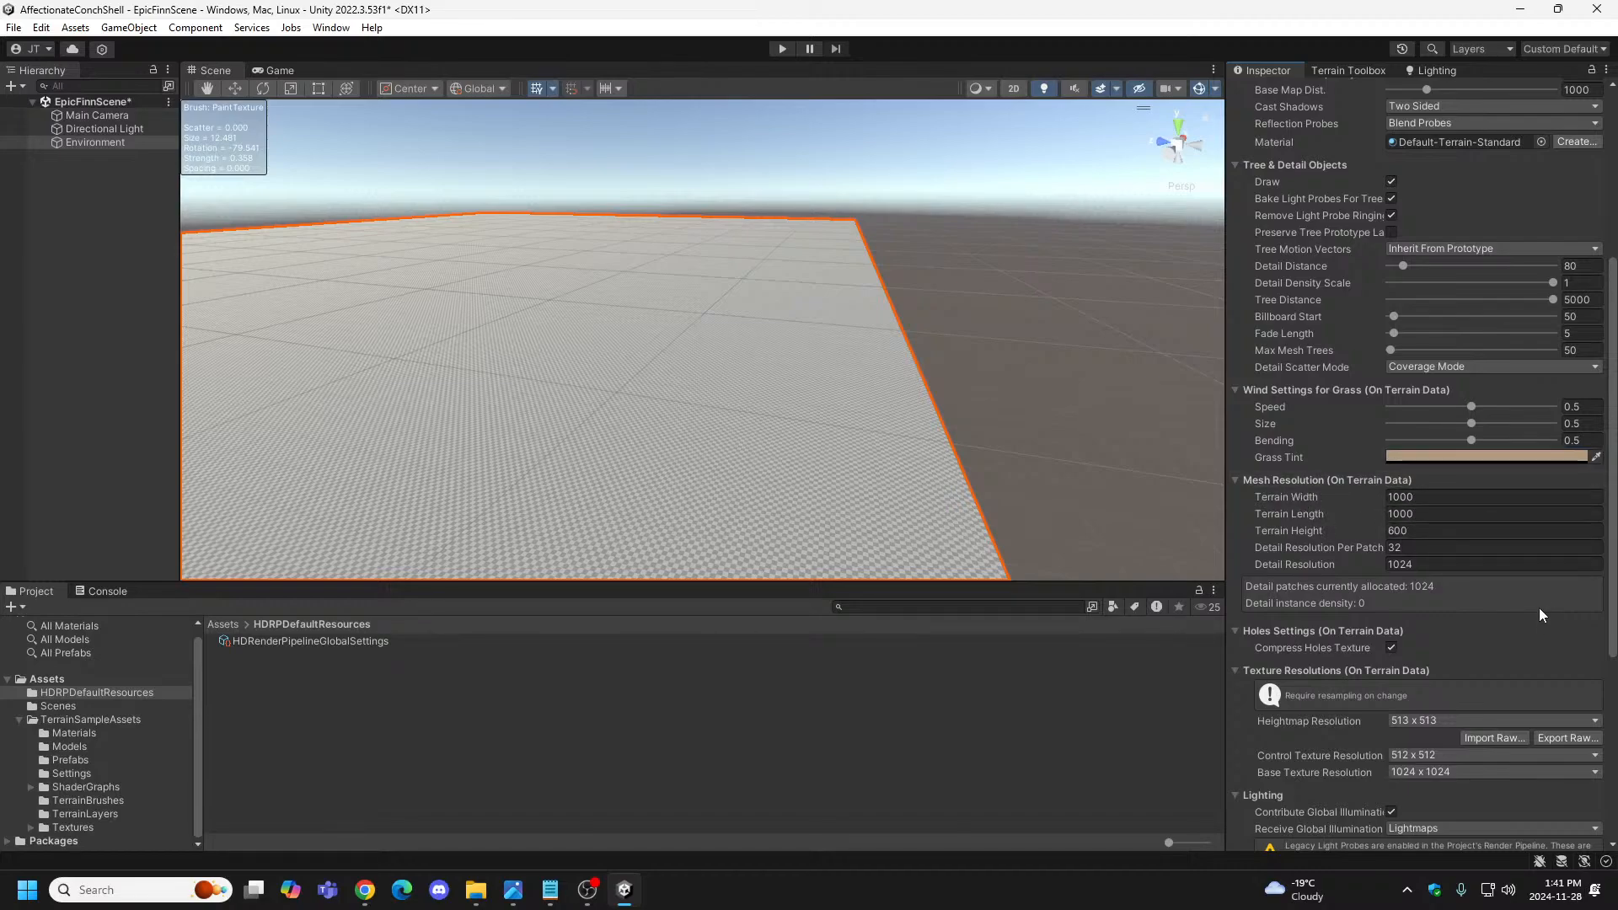
{"action": "scroll", "coordinate": [1538, 620], "scroll_direction": "down", "scroll_amount": 2}
{"action": "scroll", "coordinate": [1509, 593], "scroll_direction": "down", "scroll_amount": 6}
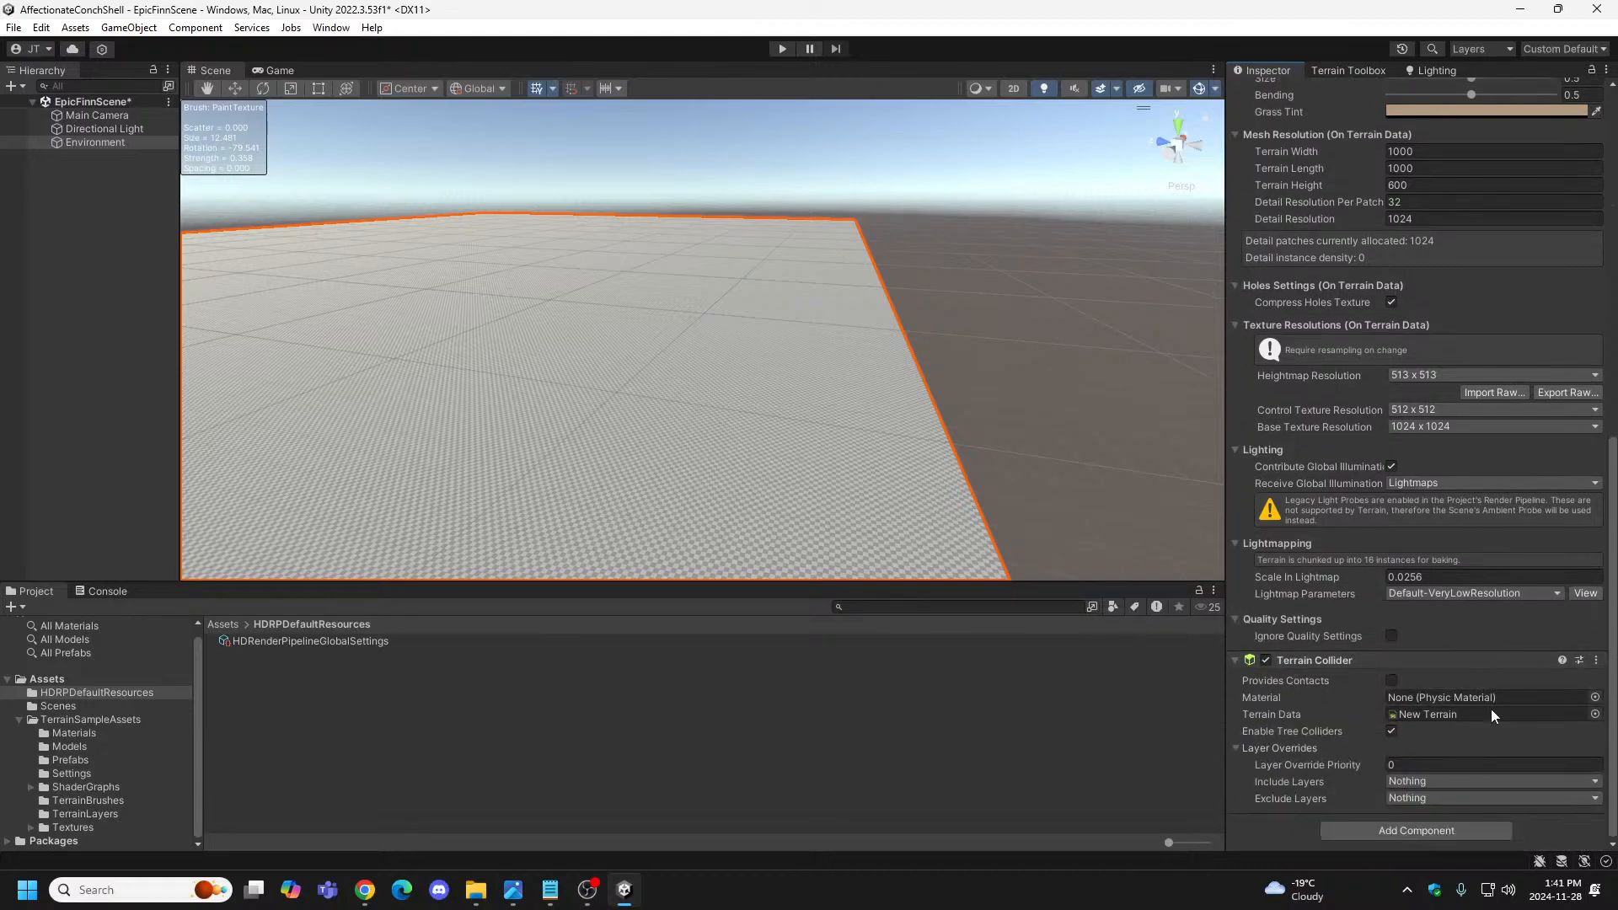
{"action": "scroll", "coordinate": [1467, 591], "scroll_direction": "up", "scroll_amount": 2}
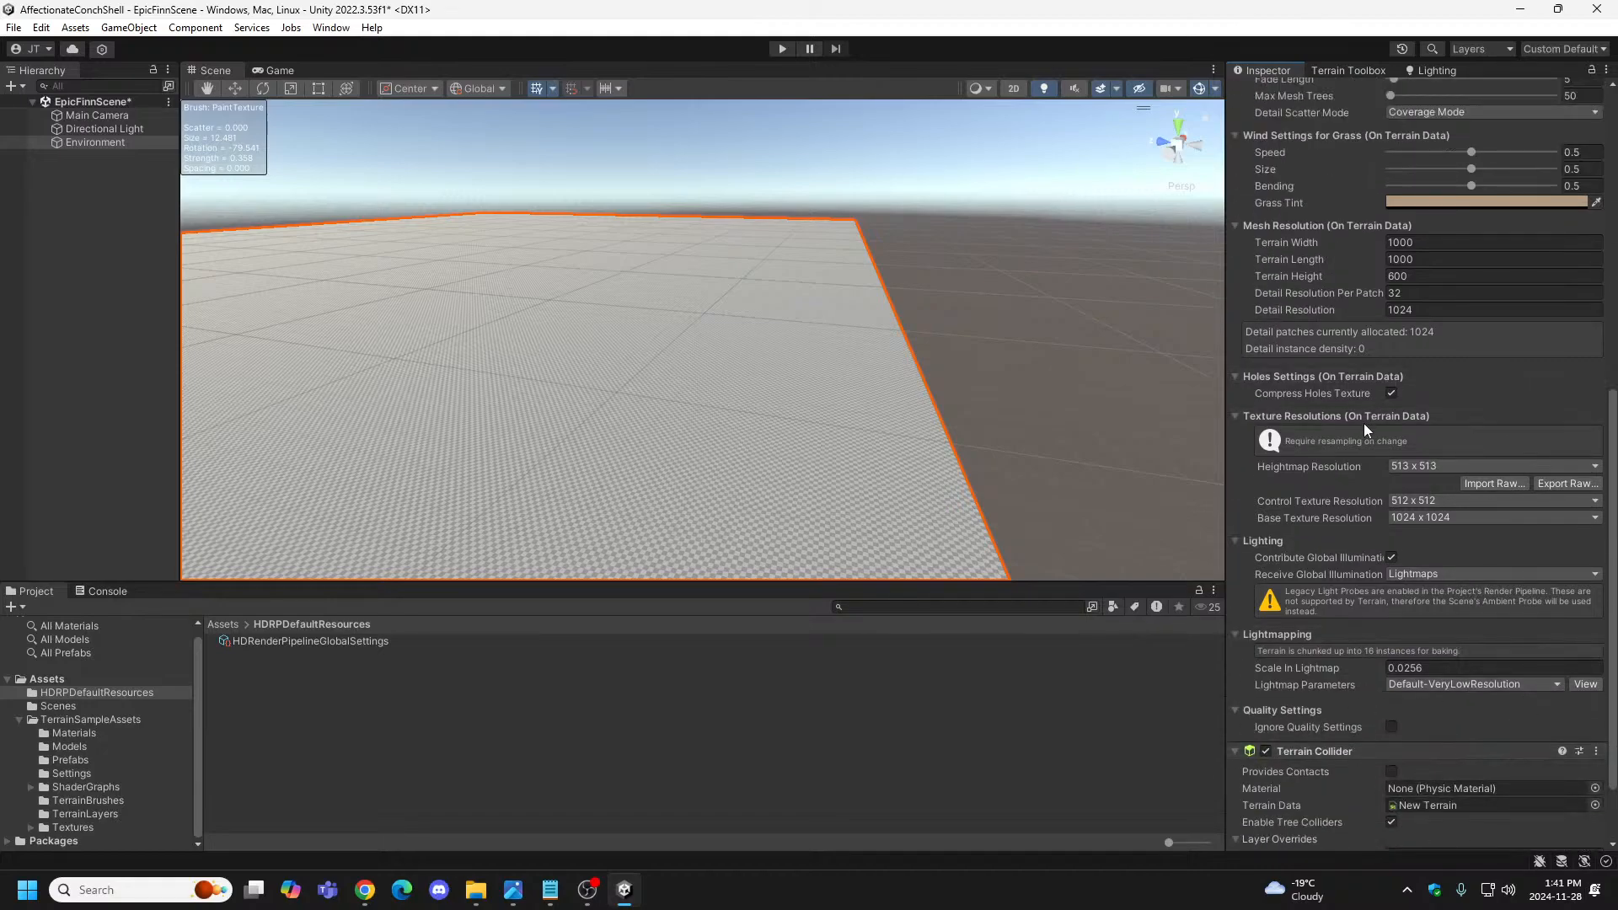
{"action": "scroll", "coordinate": [1363, 423], "scroll_direction": "up", "scroll_amount": 5}
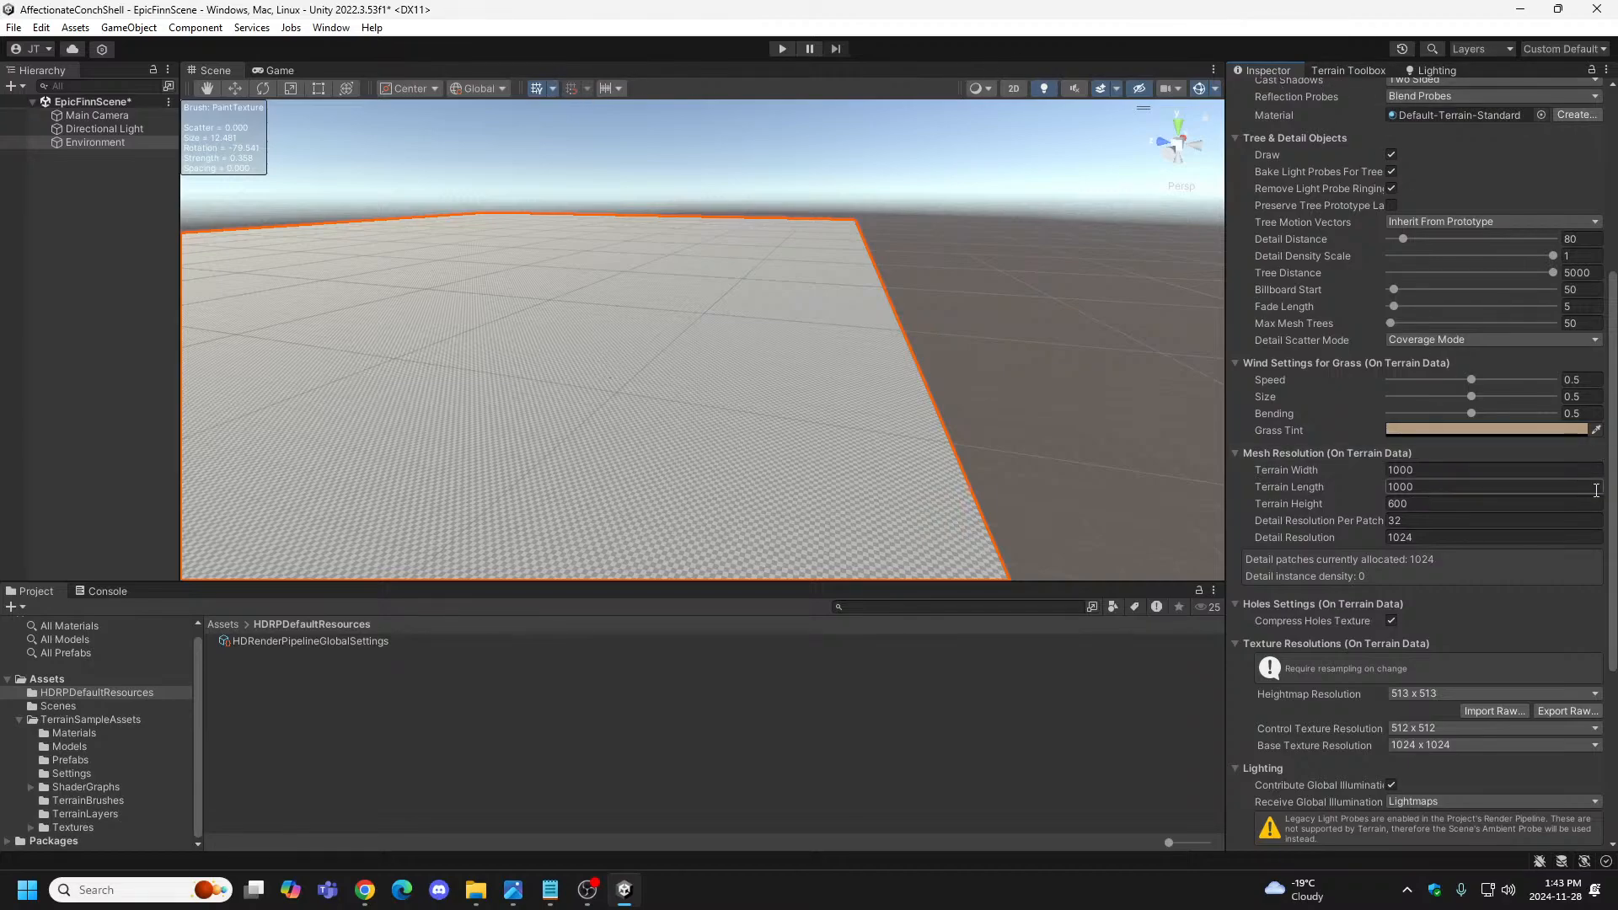
{"action": "scroll", "coordinate": [1432, 126], "scroll_direction": "up", "scroll_amount": 5}
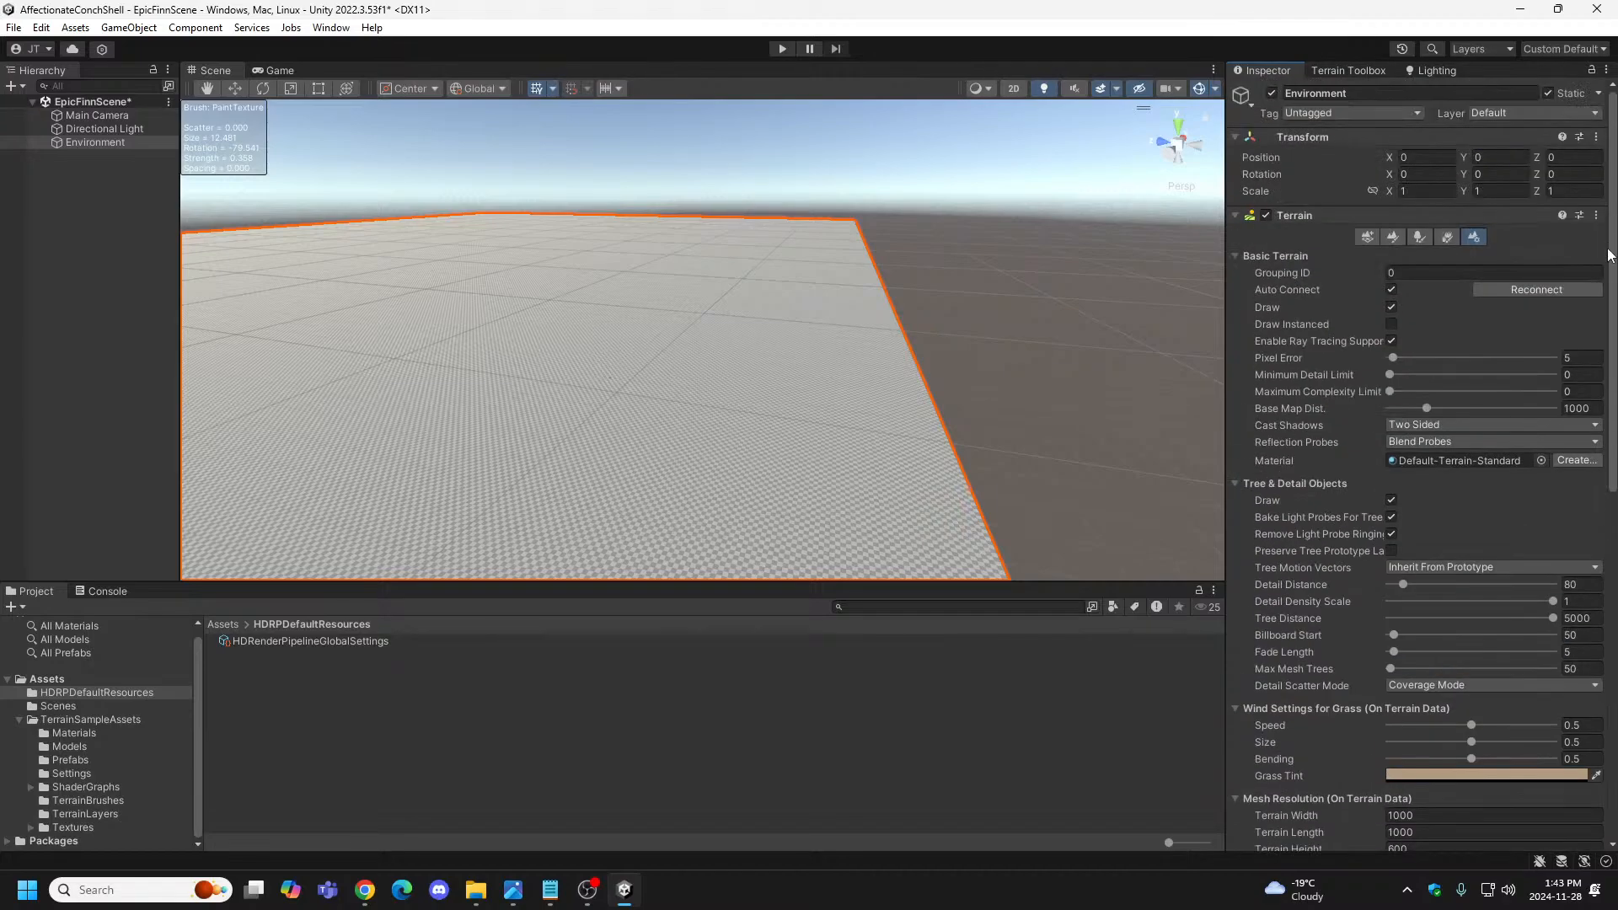
Set the total terrain width and total terrain length for new terrains to 500 m in the Terrain Toolbox.
{"action": "left_click", "coordinate": [1356, 71]}
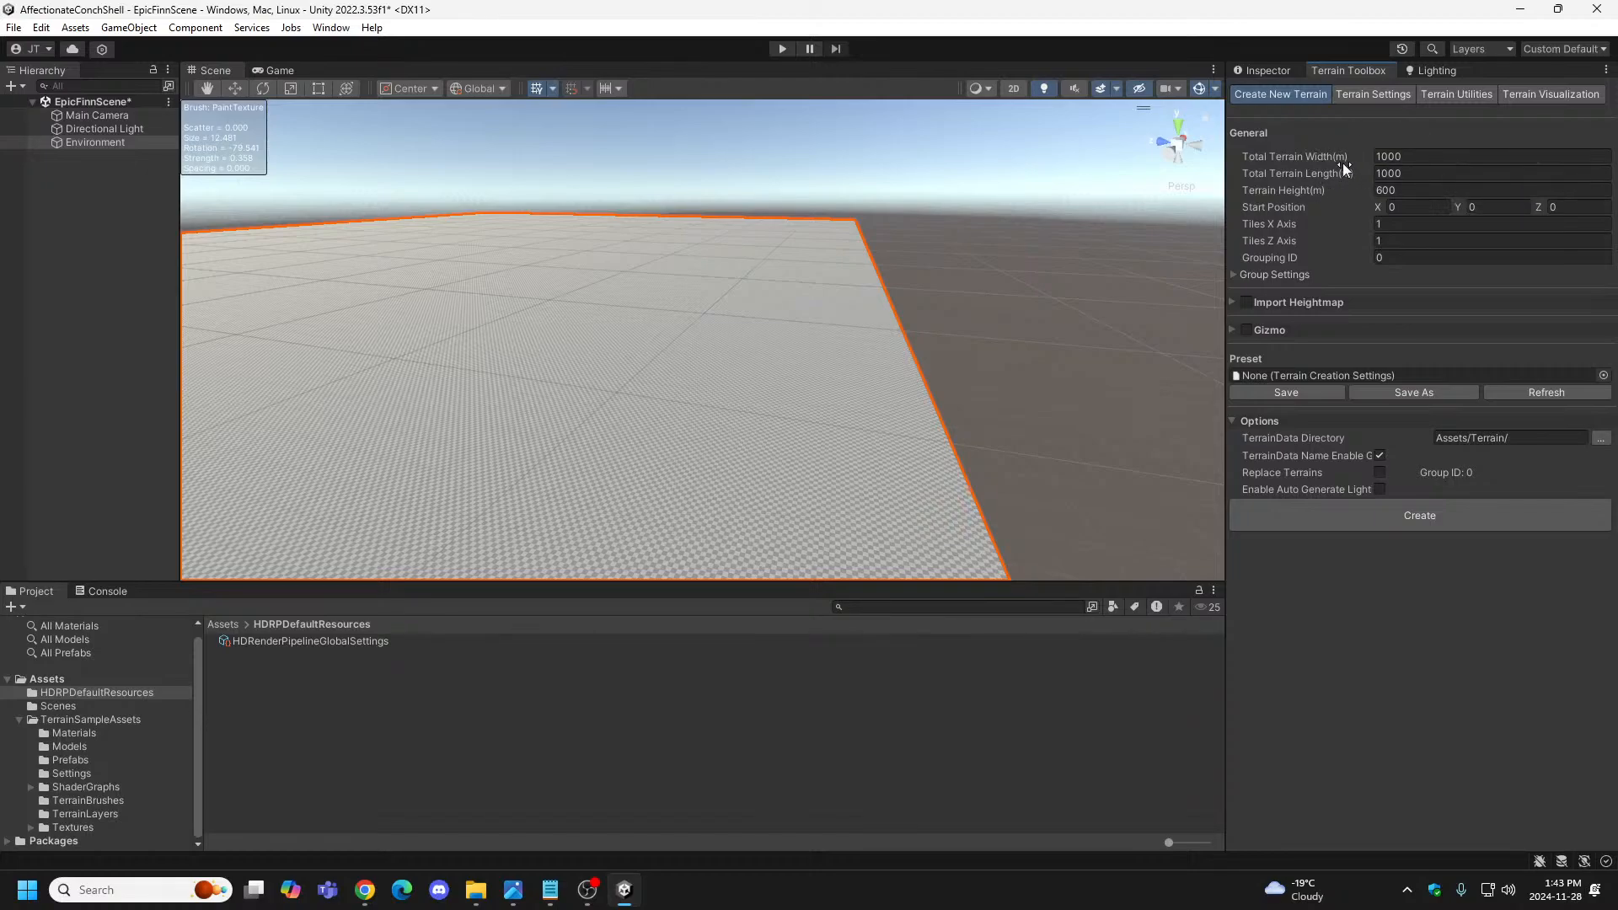
{"action": "left_click", "coordinate": [1424, 155]}
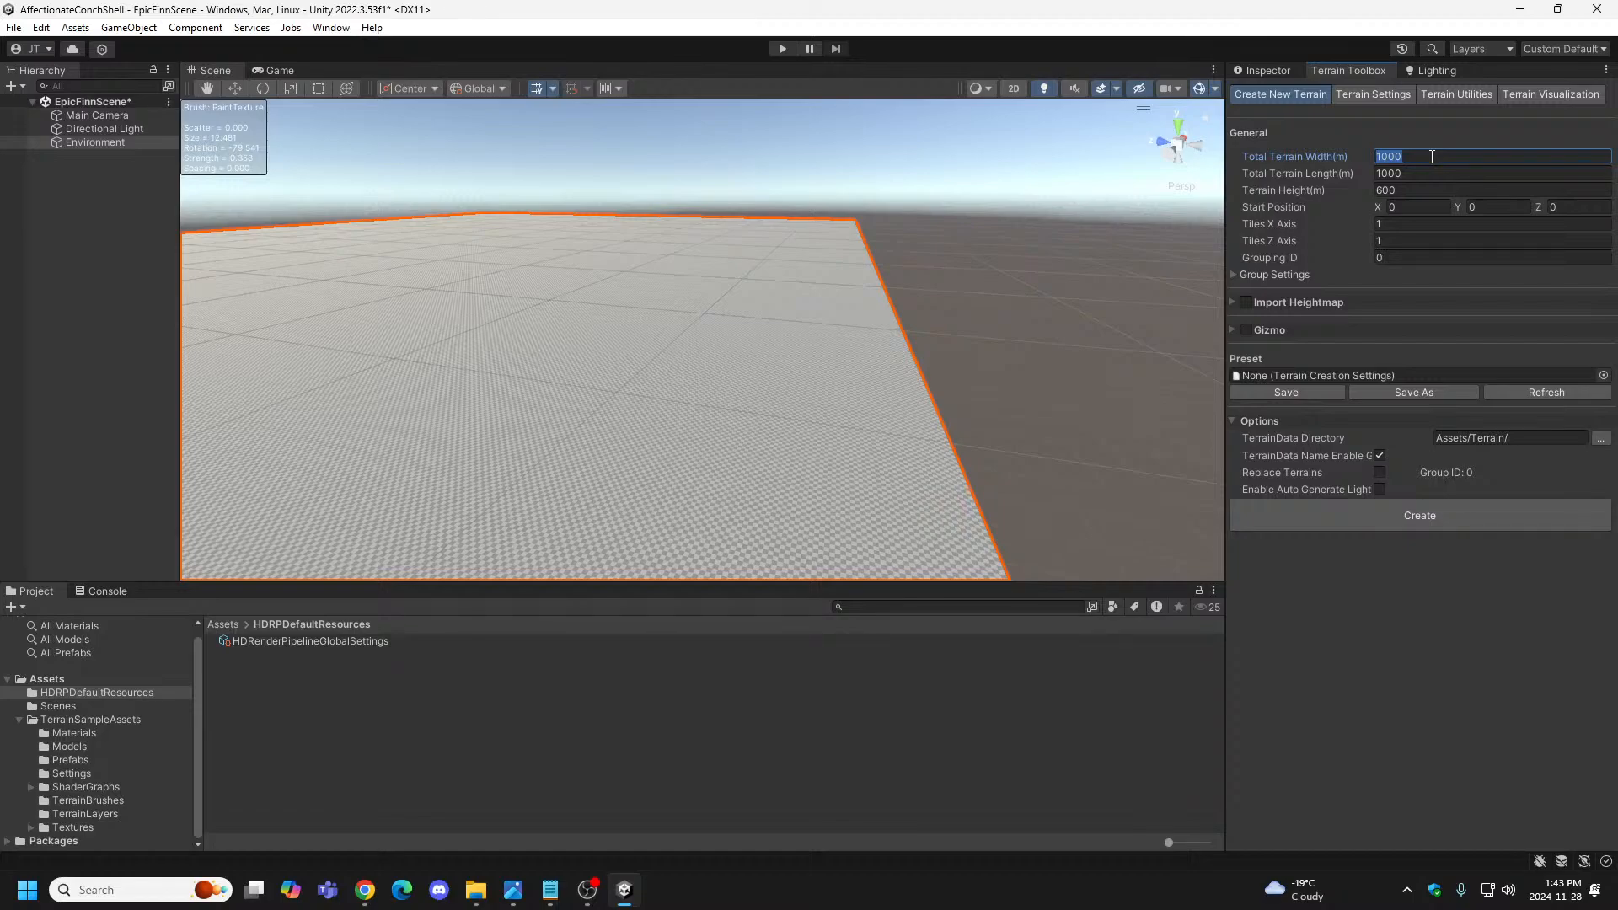
{"action": "type", "text": "500"}
{"action": "left_click", "coordinate": [1425, 173]}
{"action": "type", "text": "500"}
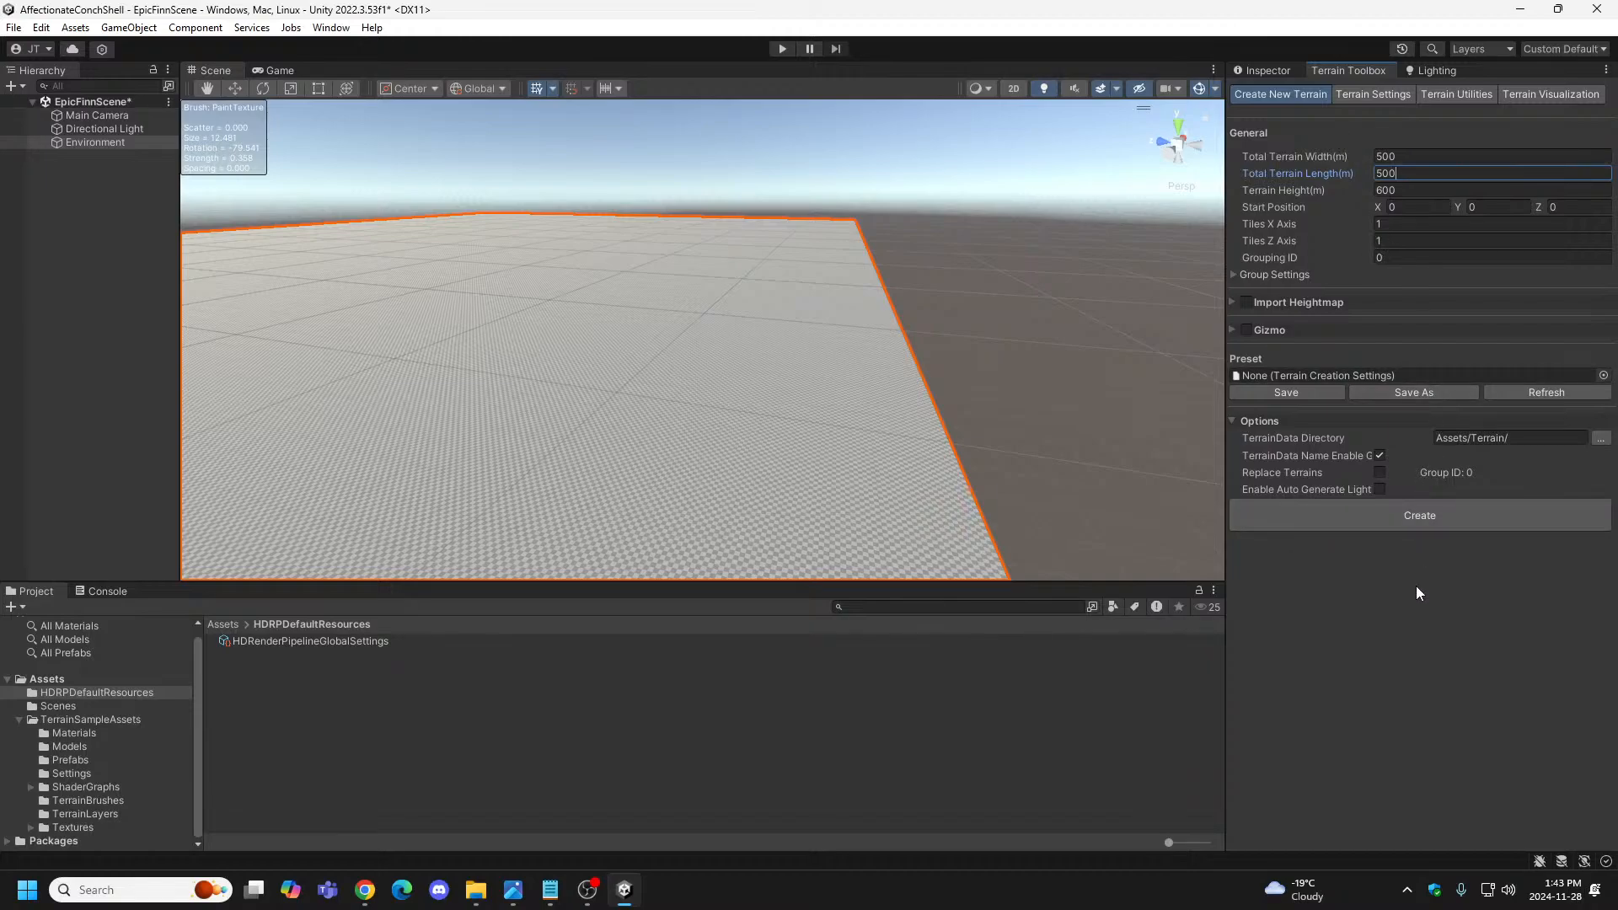
Reselect the Environment terrain and check its width and length in the Mesh Resolution settings.
{"action": "right_click_drag", "start_coordinate": [749, 381], "coordinate": [672, 387]}
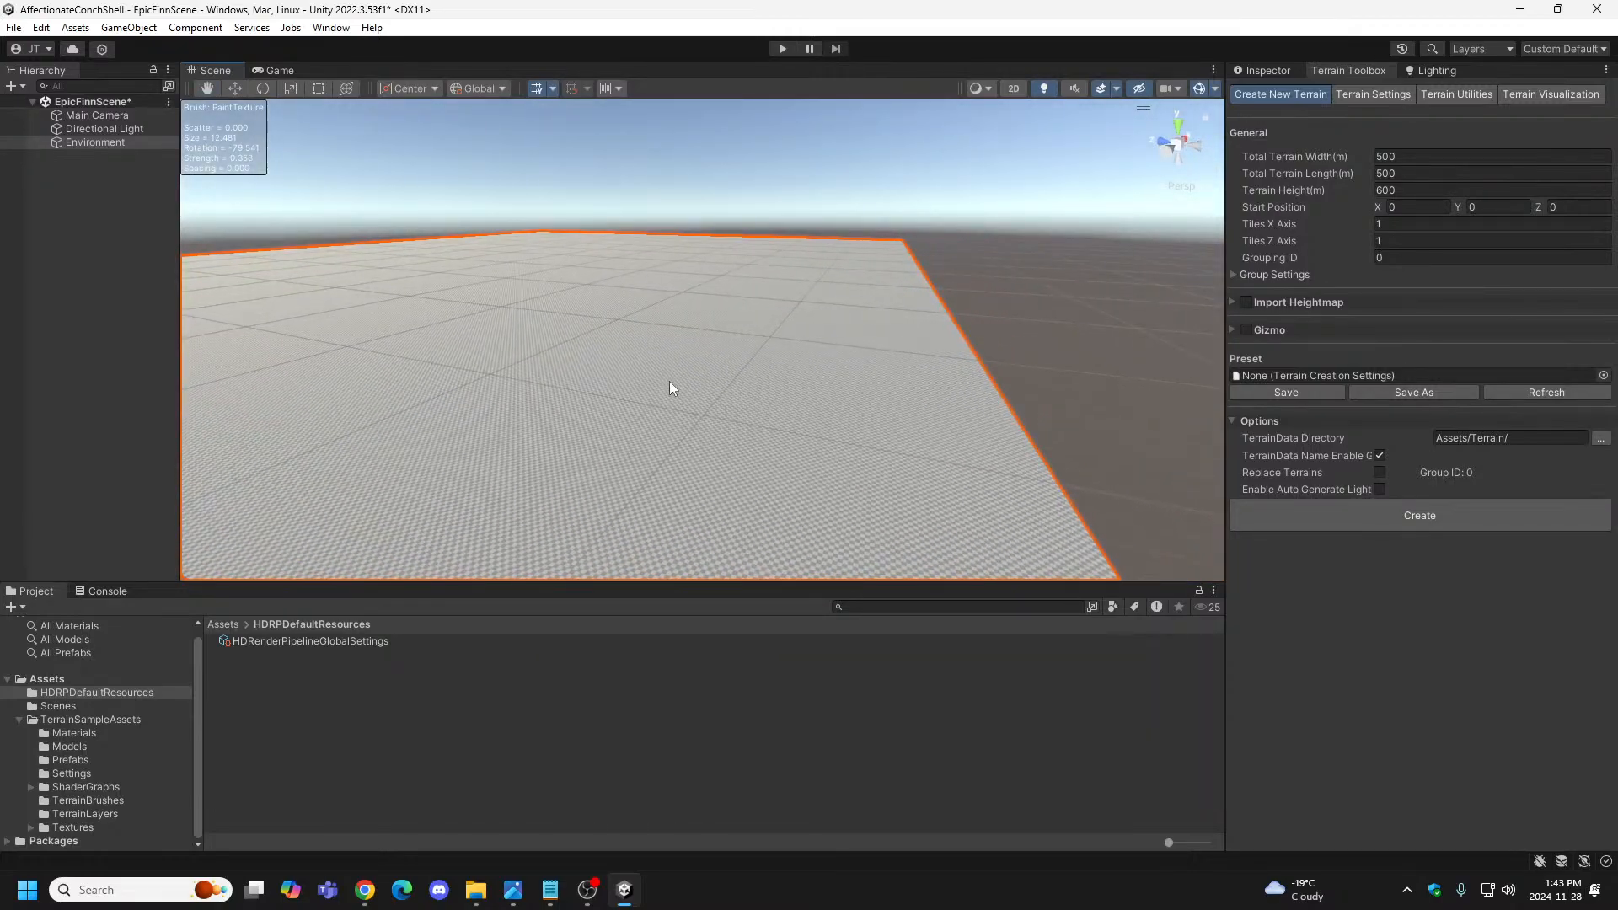
{"action": "left_click", "coordinate": [41, 27]}
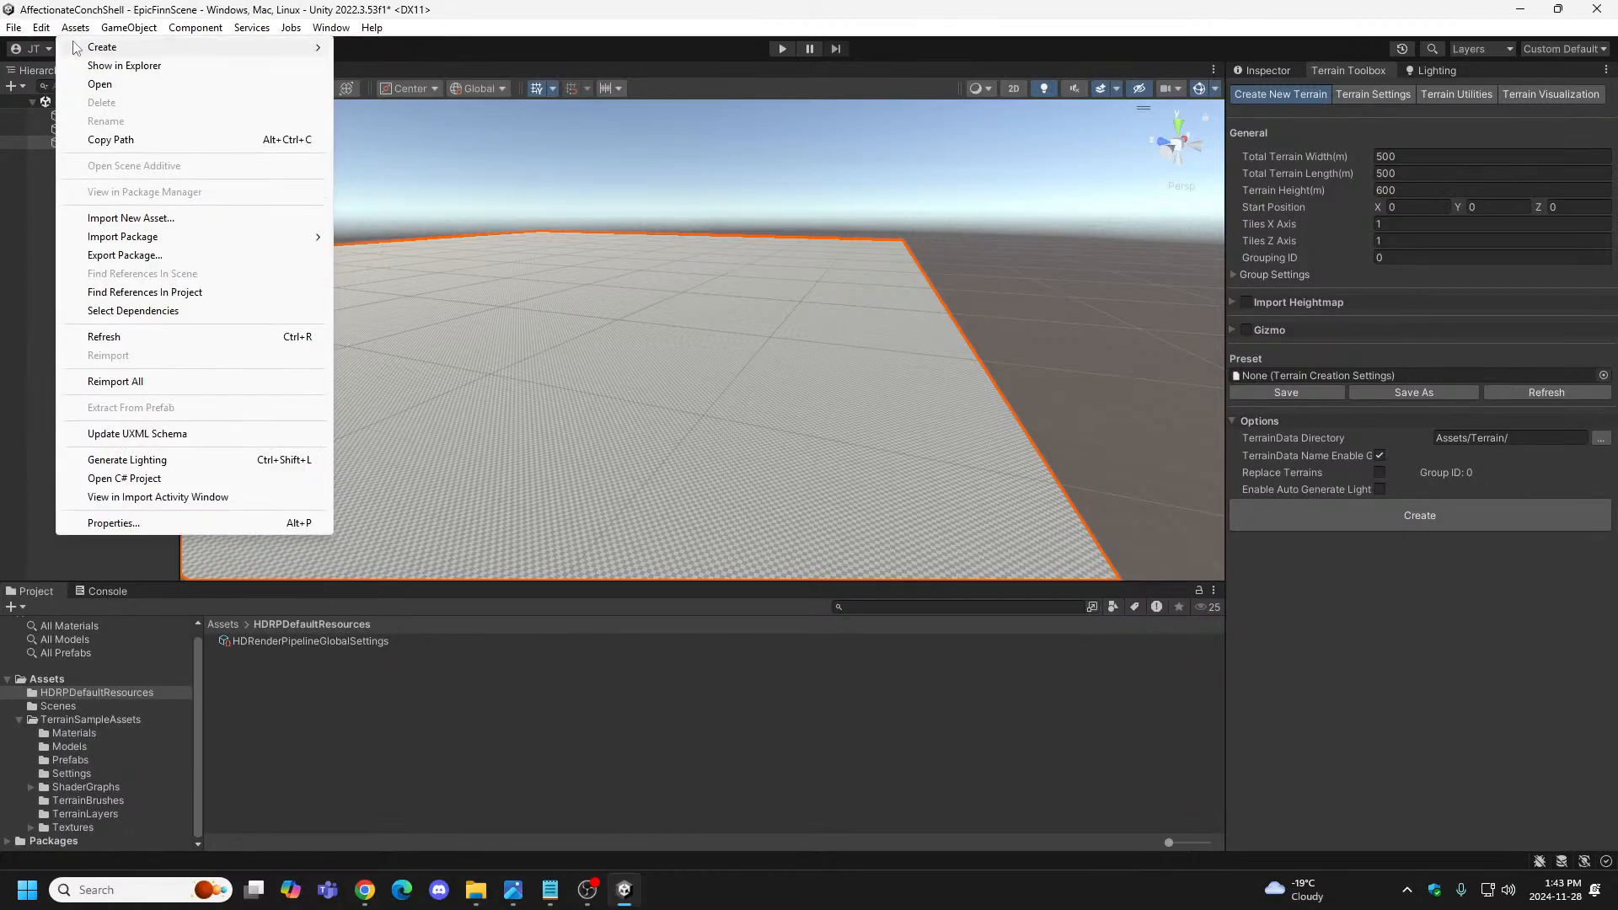
{"action": "left_click", "coordinate": [71, 49]}
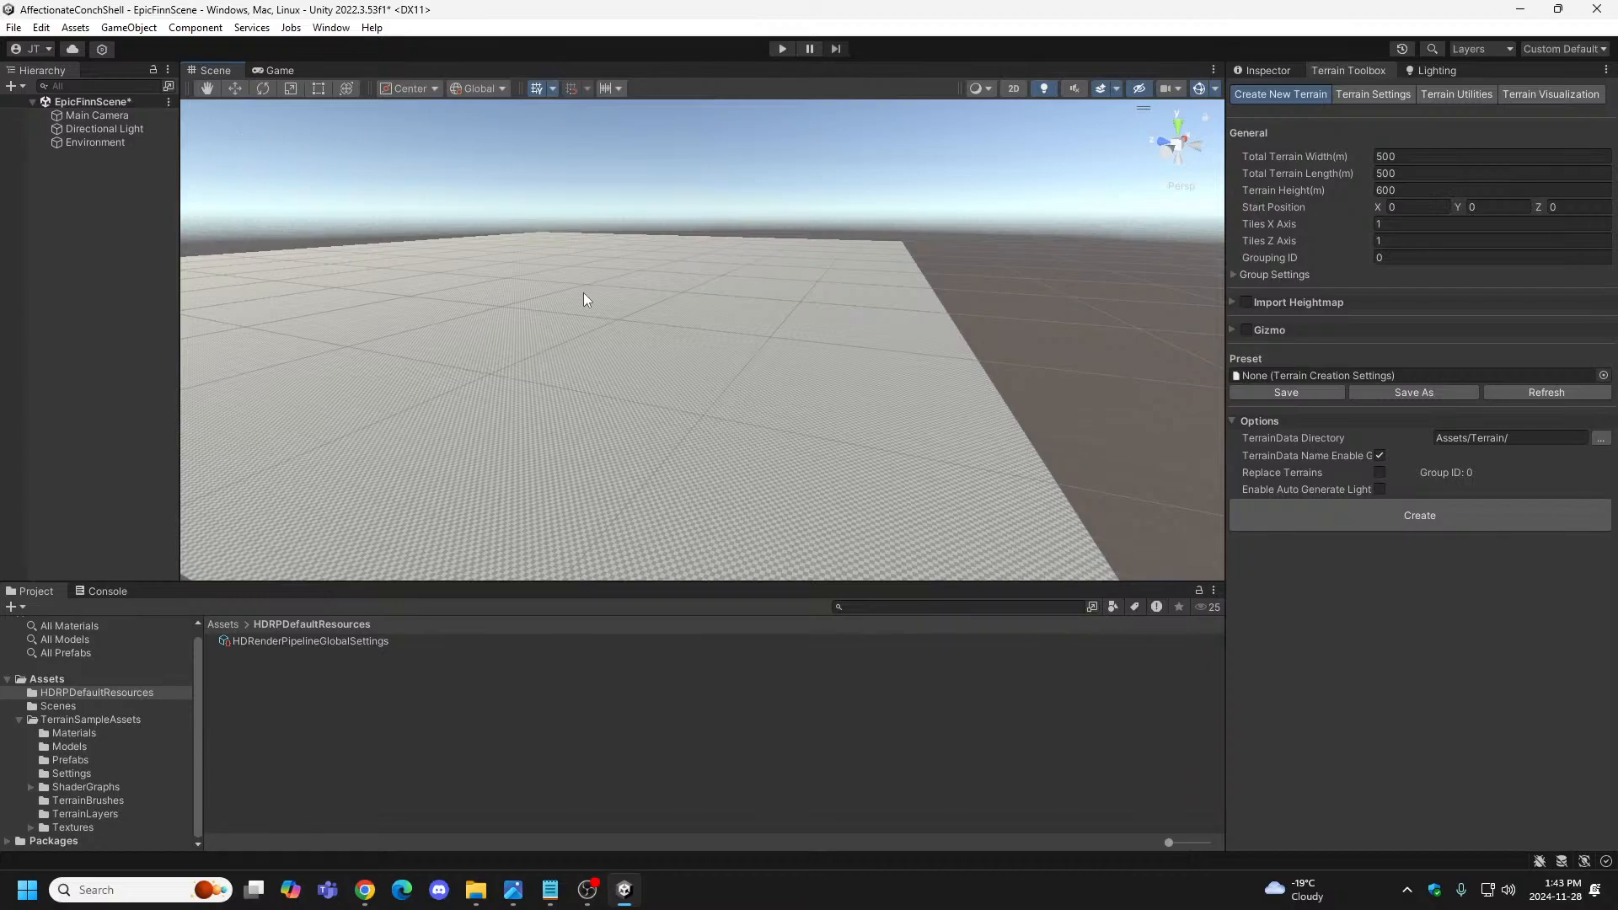
{"action": "left_click", "coordinate": [600, 349]}
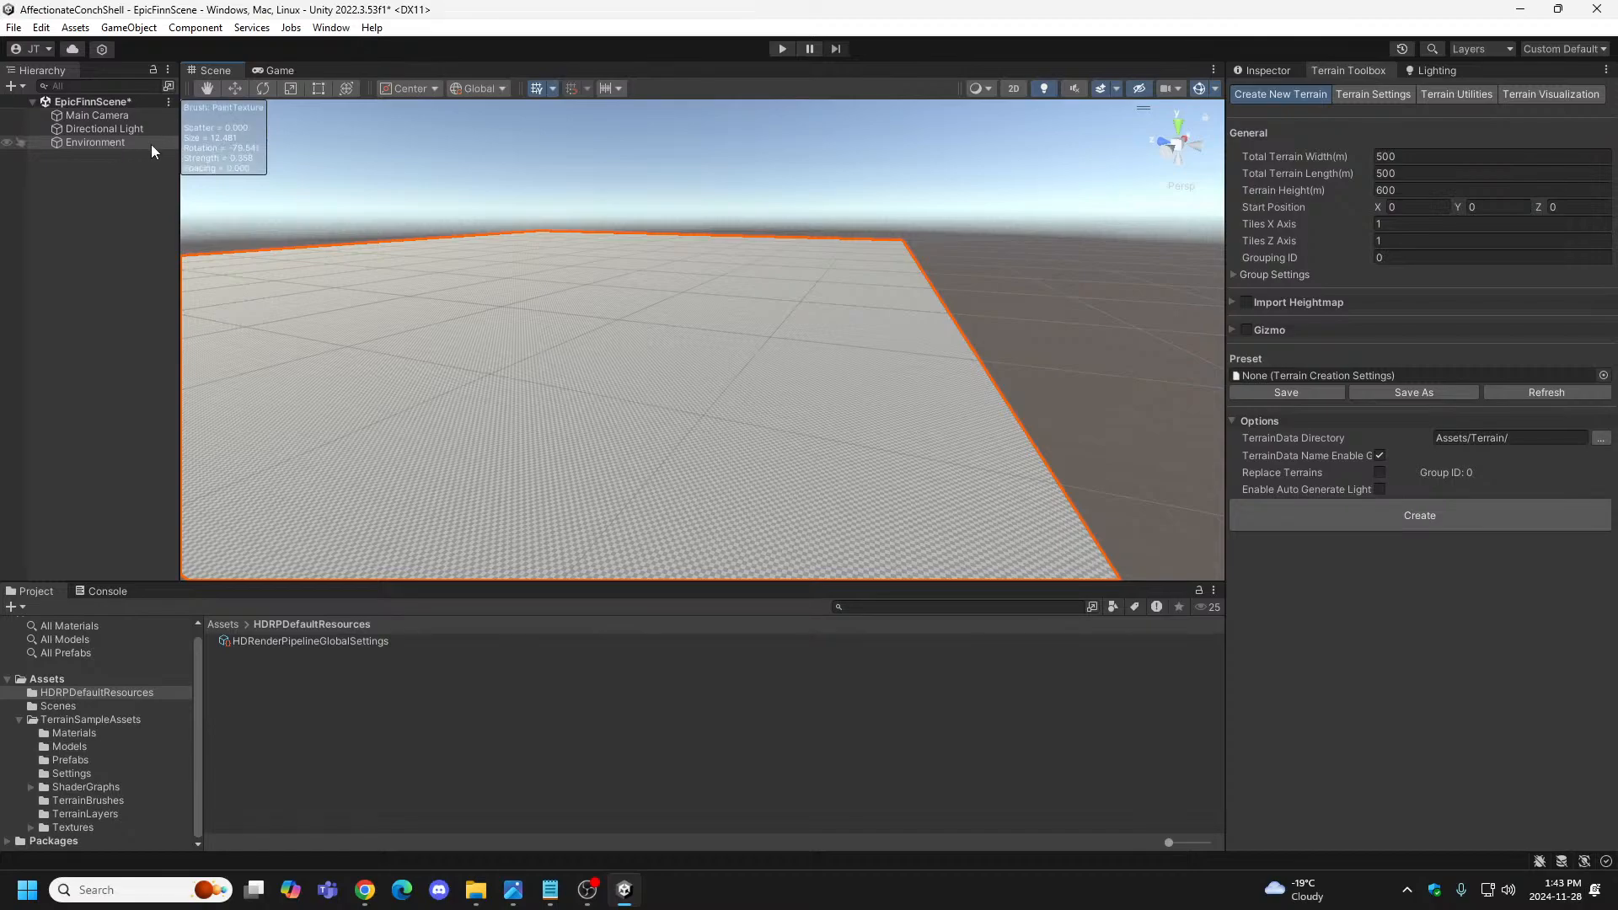
{"action": "left_click", "coordinate": [117, 142]}
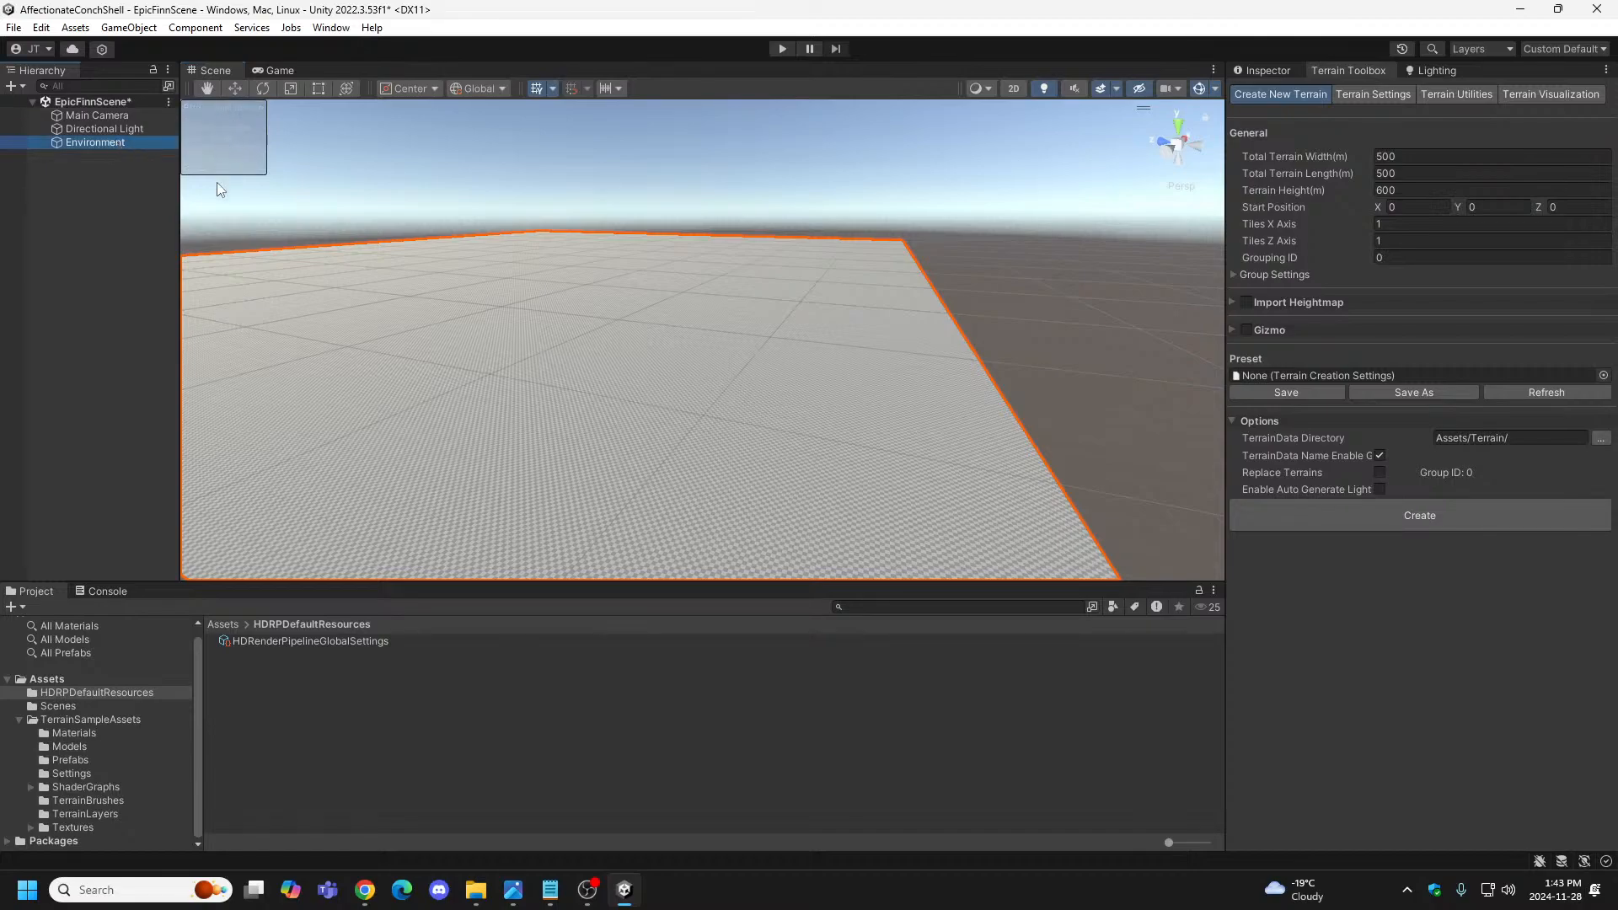
{"action": "left_click", "coordinate": [1261, 66]}
{"action": "scroll", "coordinate": [1478, 598], "scroll_direction": "down", "scroll_amount": 10}
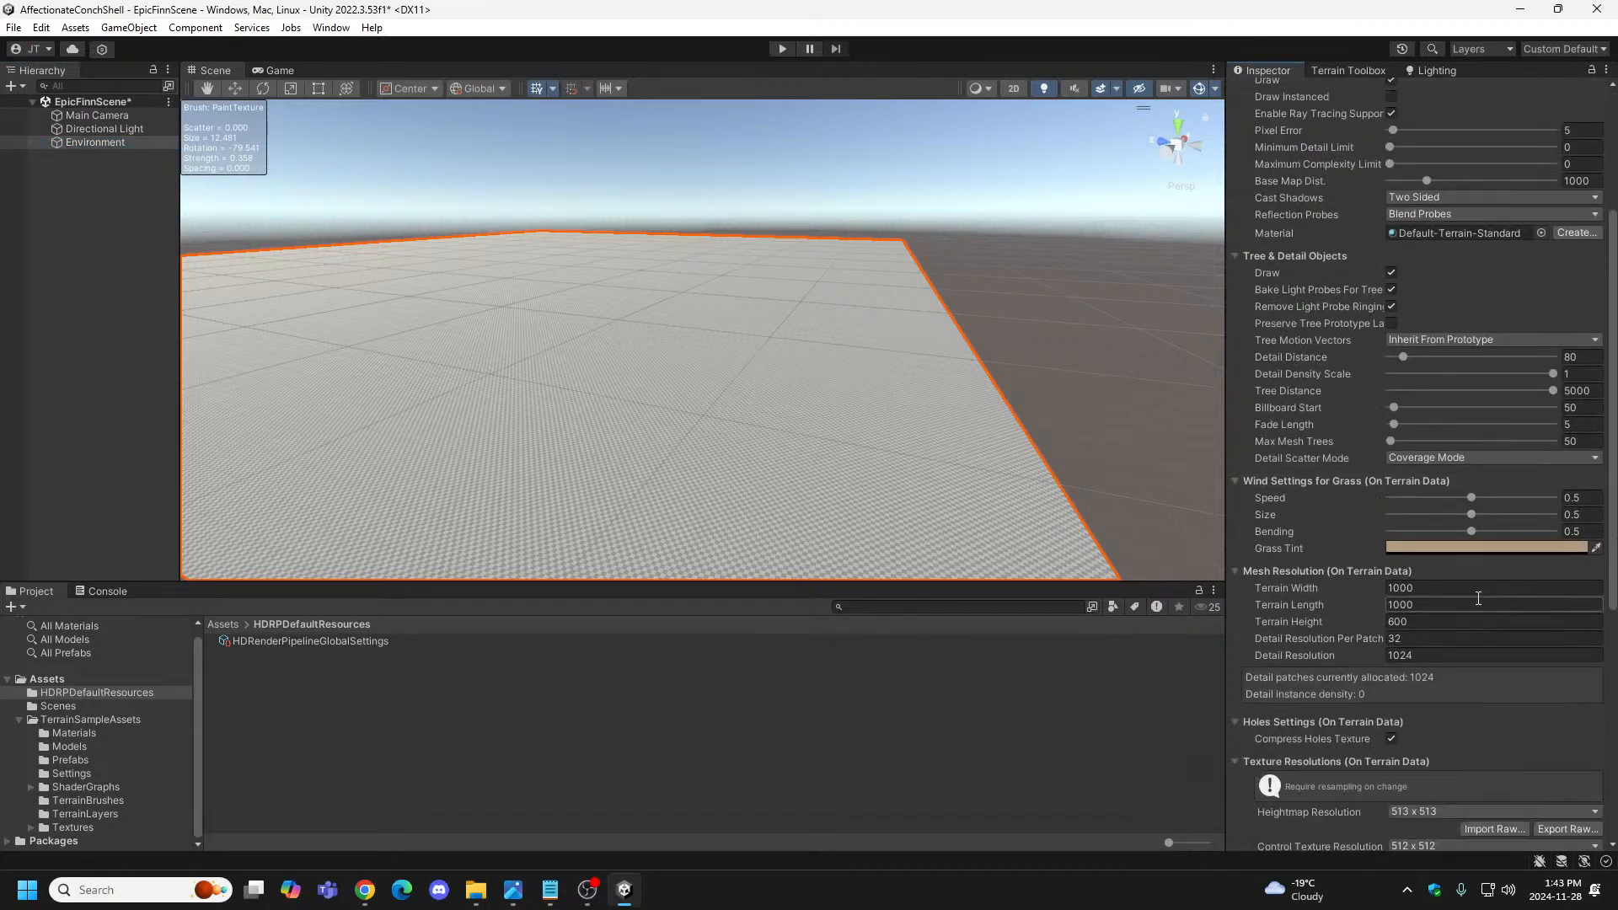
Set the Terrain Toolbox's total terrain width and total terrain length back to 1000 m.
{"action": "left_click", "coordinate": [1379, 75]}
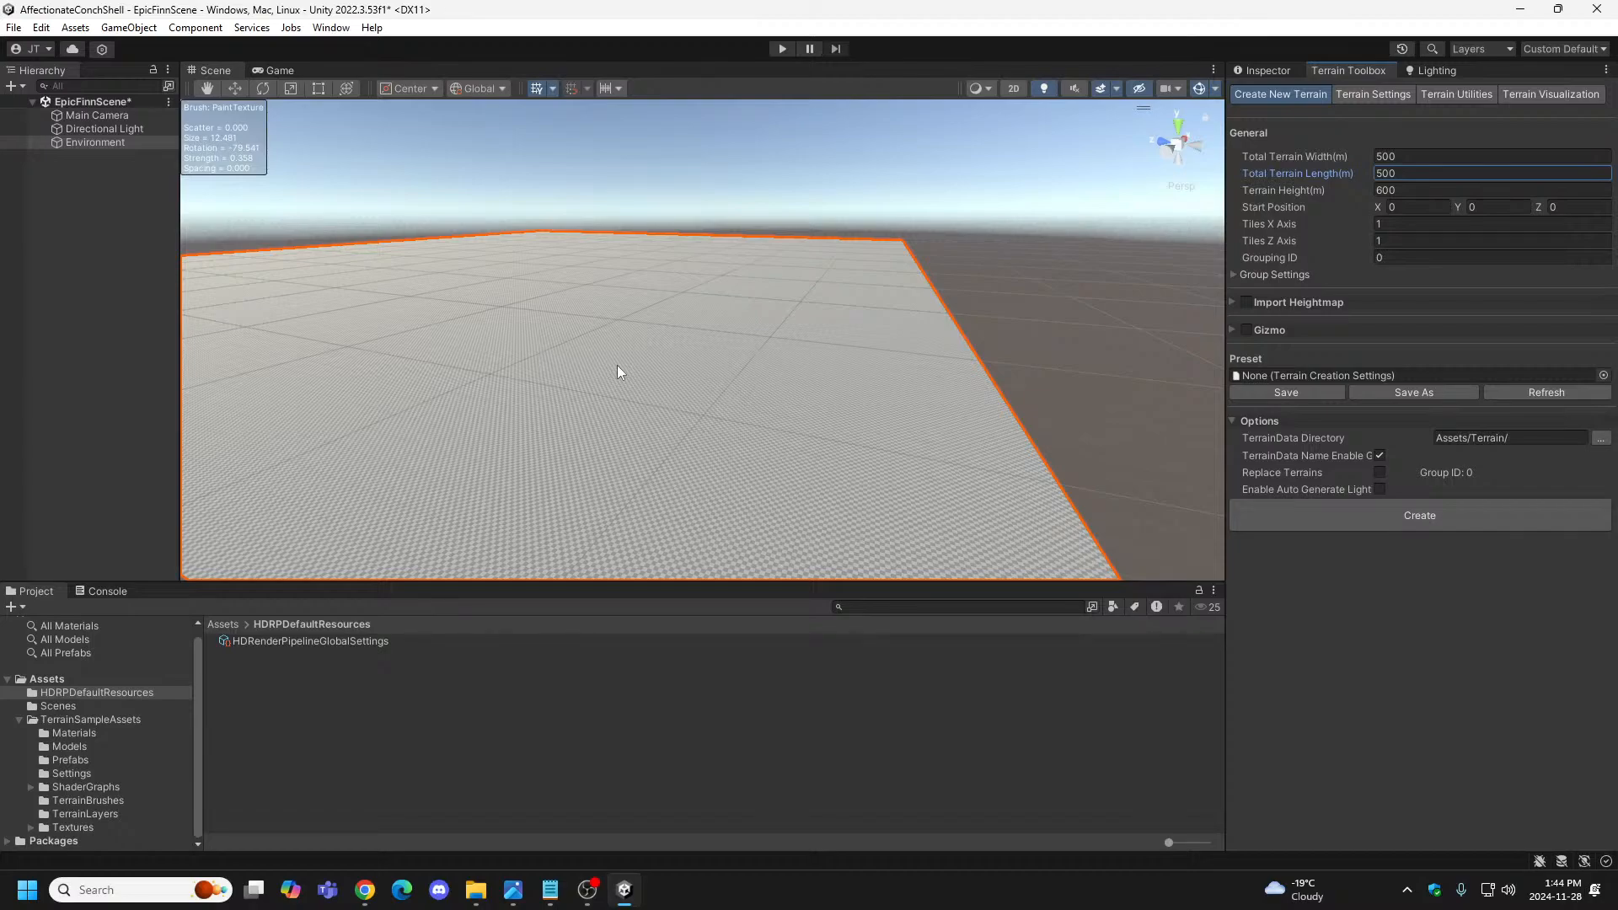
{"action": "left_click", "coordinate": [1427, 154]}
{"action": "type", "text": "100"}
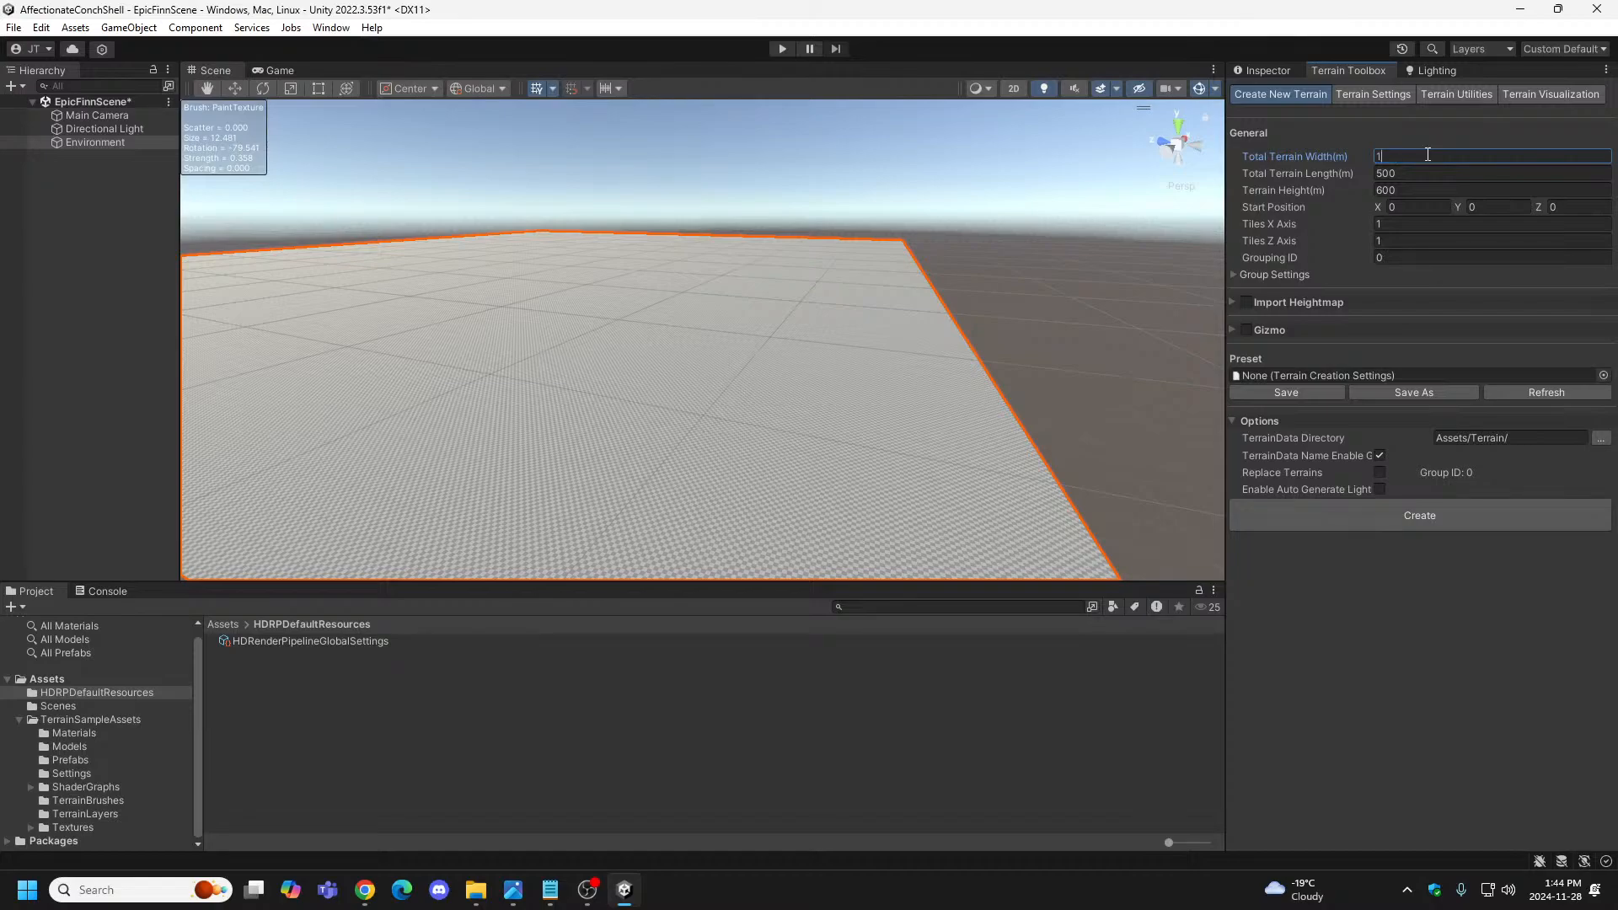
{"action": "type", "text": "0"}
{"action": "key", "text": "Tab"}
{"action": "type", "text": "1000"}
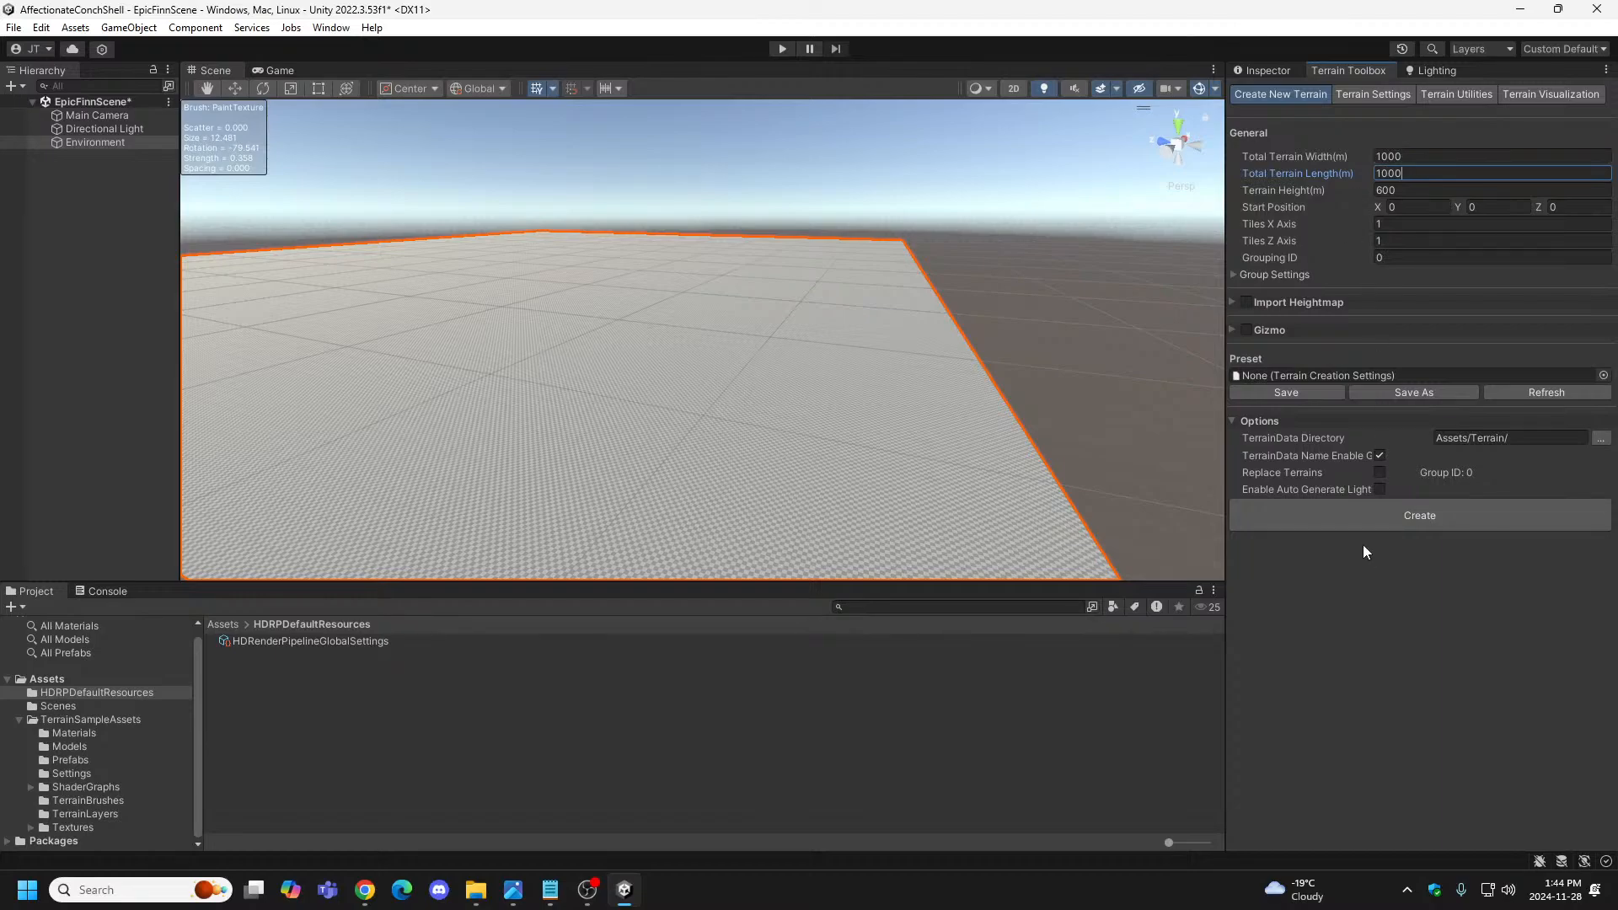
Locate the Terrain type among the 3D objects that can be created, and check the Terrain Toolbox's settings for new terrains.
{"action": "left_click", "coordinate": [1418, 516]}
{"action": "left_click", "coordinate": [1262, 70]}
{"action": "right_click", "coordinate": [101, 261]}
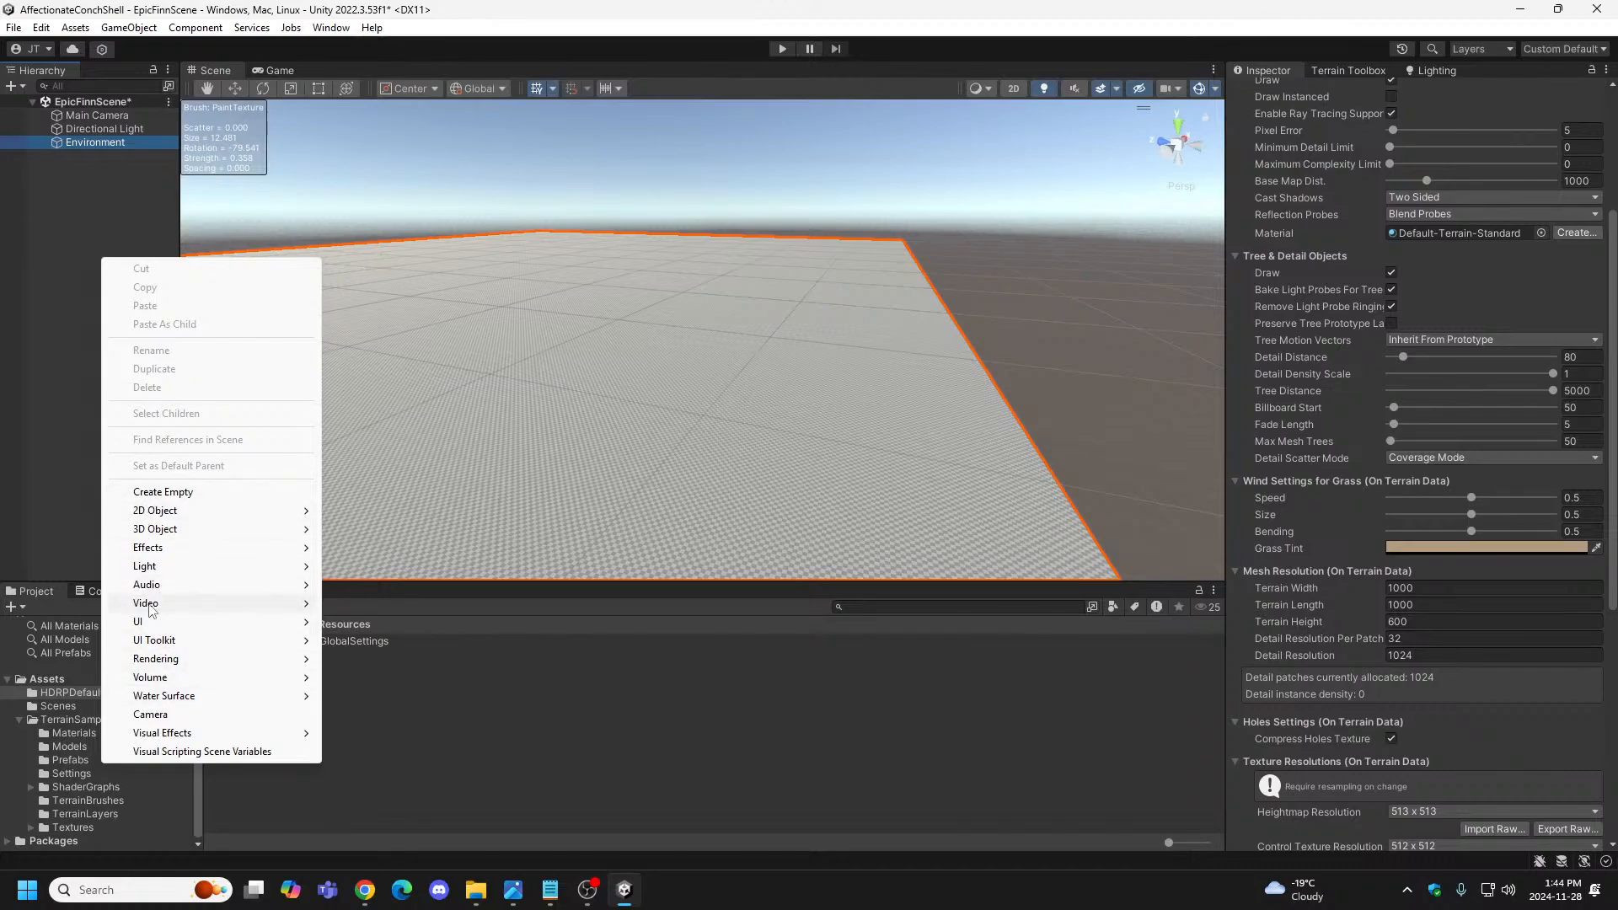
{"action": "mouse_move", "coordinate": [186, 666]}
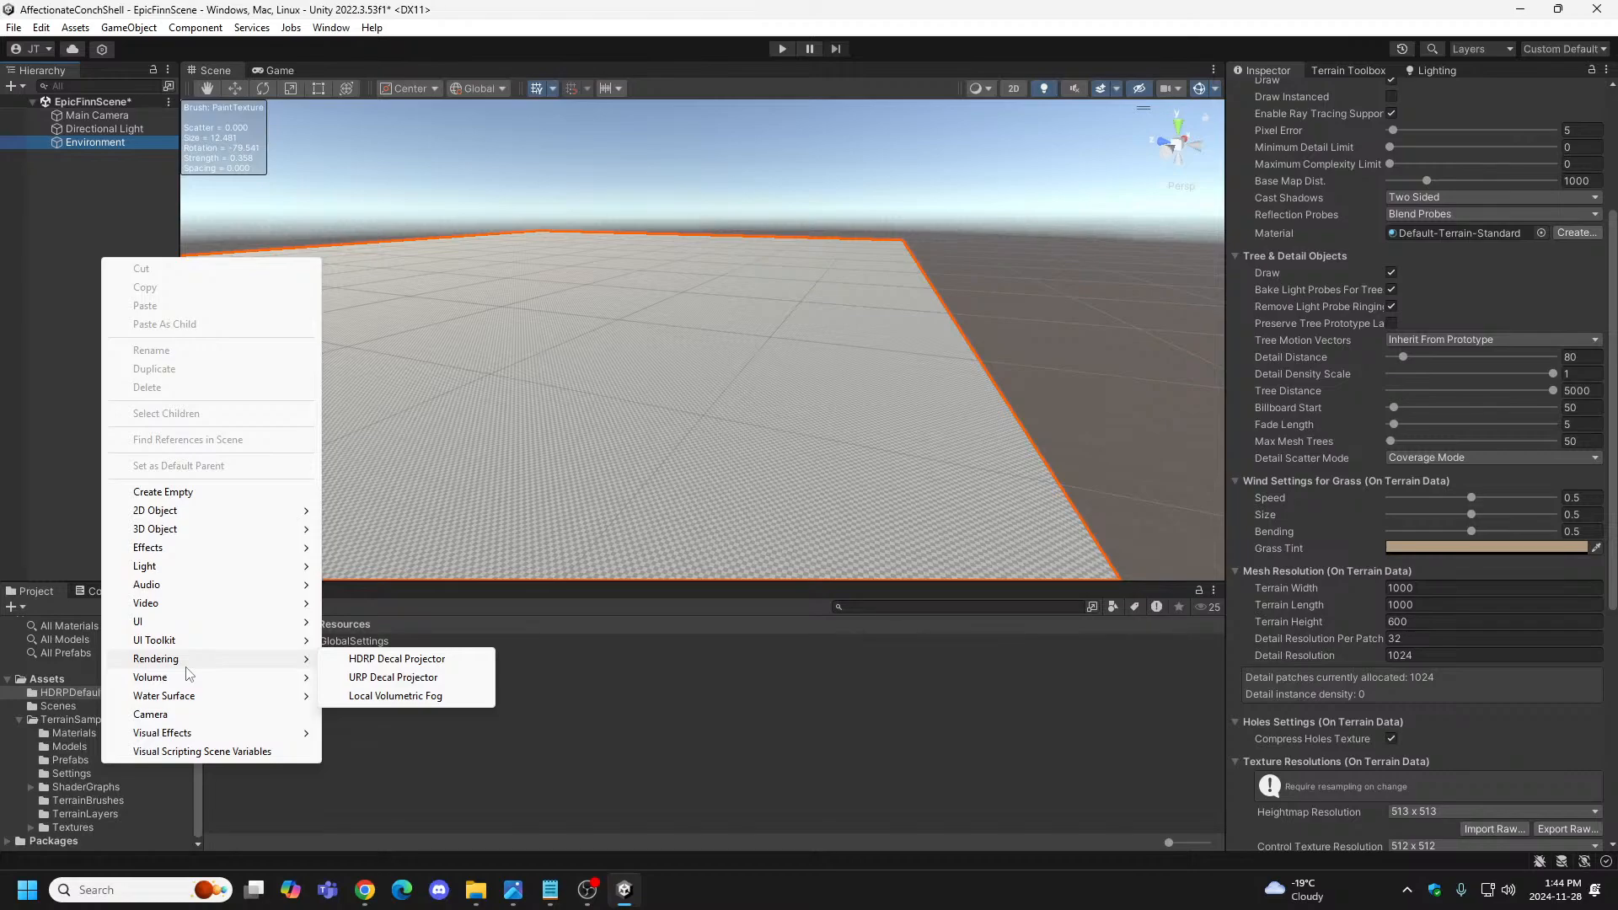
{"action": "left_click", "coordinate": [88, 413]}
{"action": "right_click", "coordinate": [89, 413]}
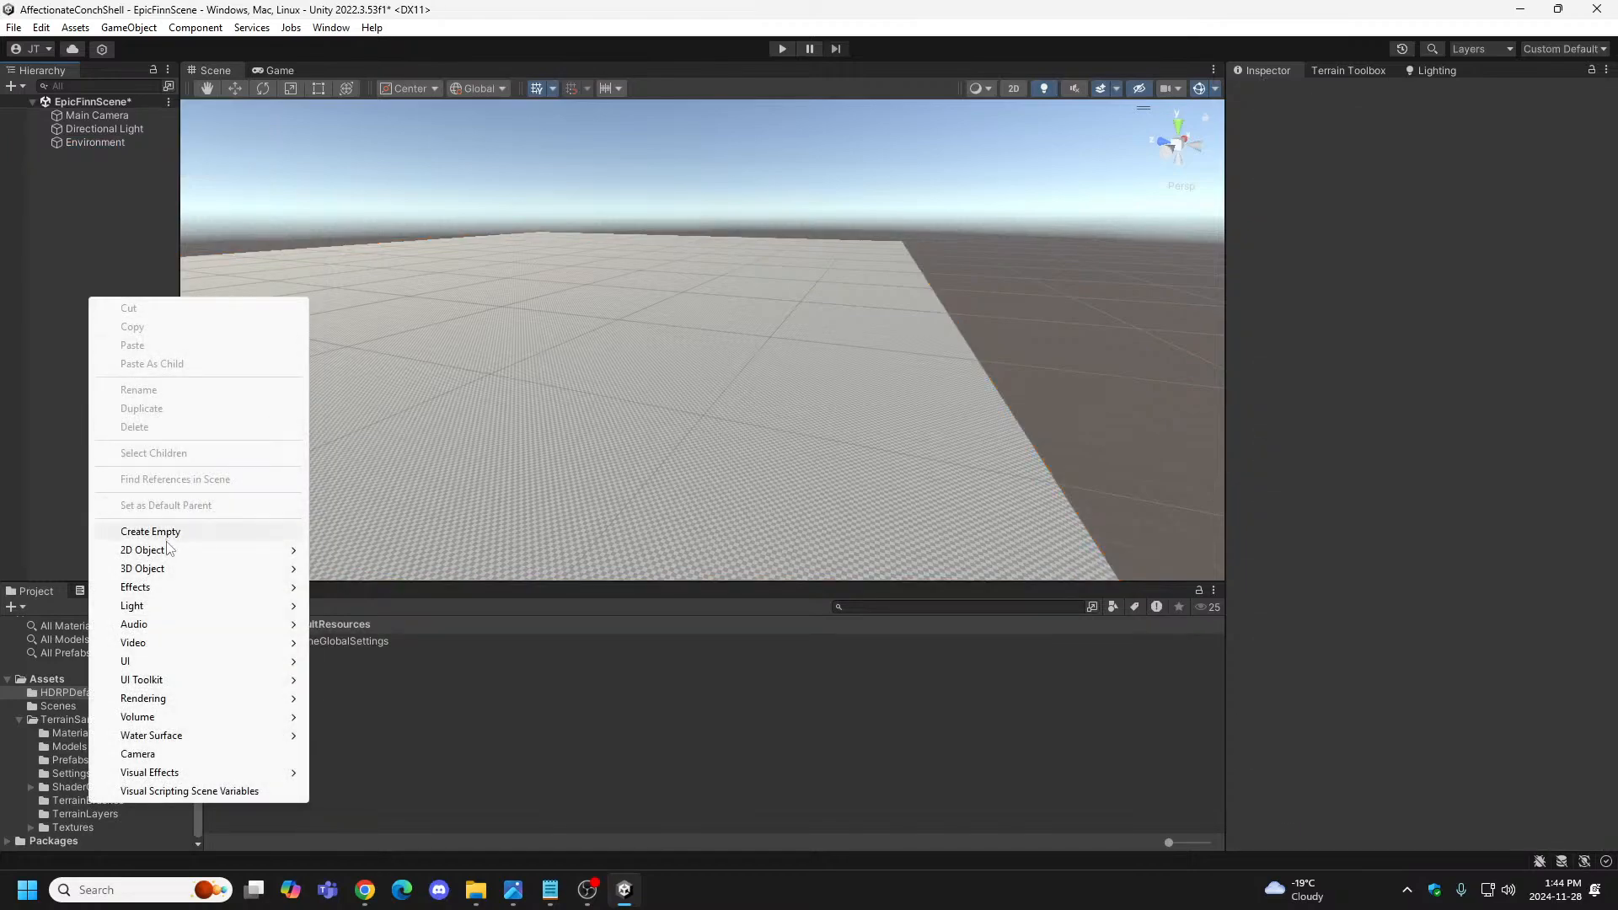
{"action": "mouse_move", "coordinate": [167, 571]}
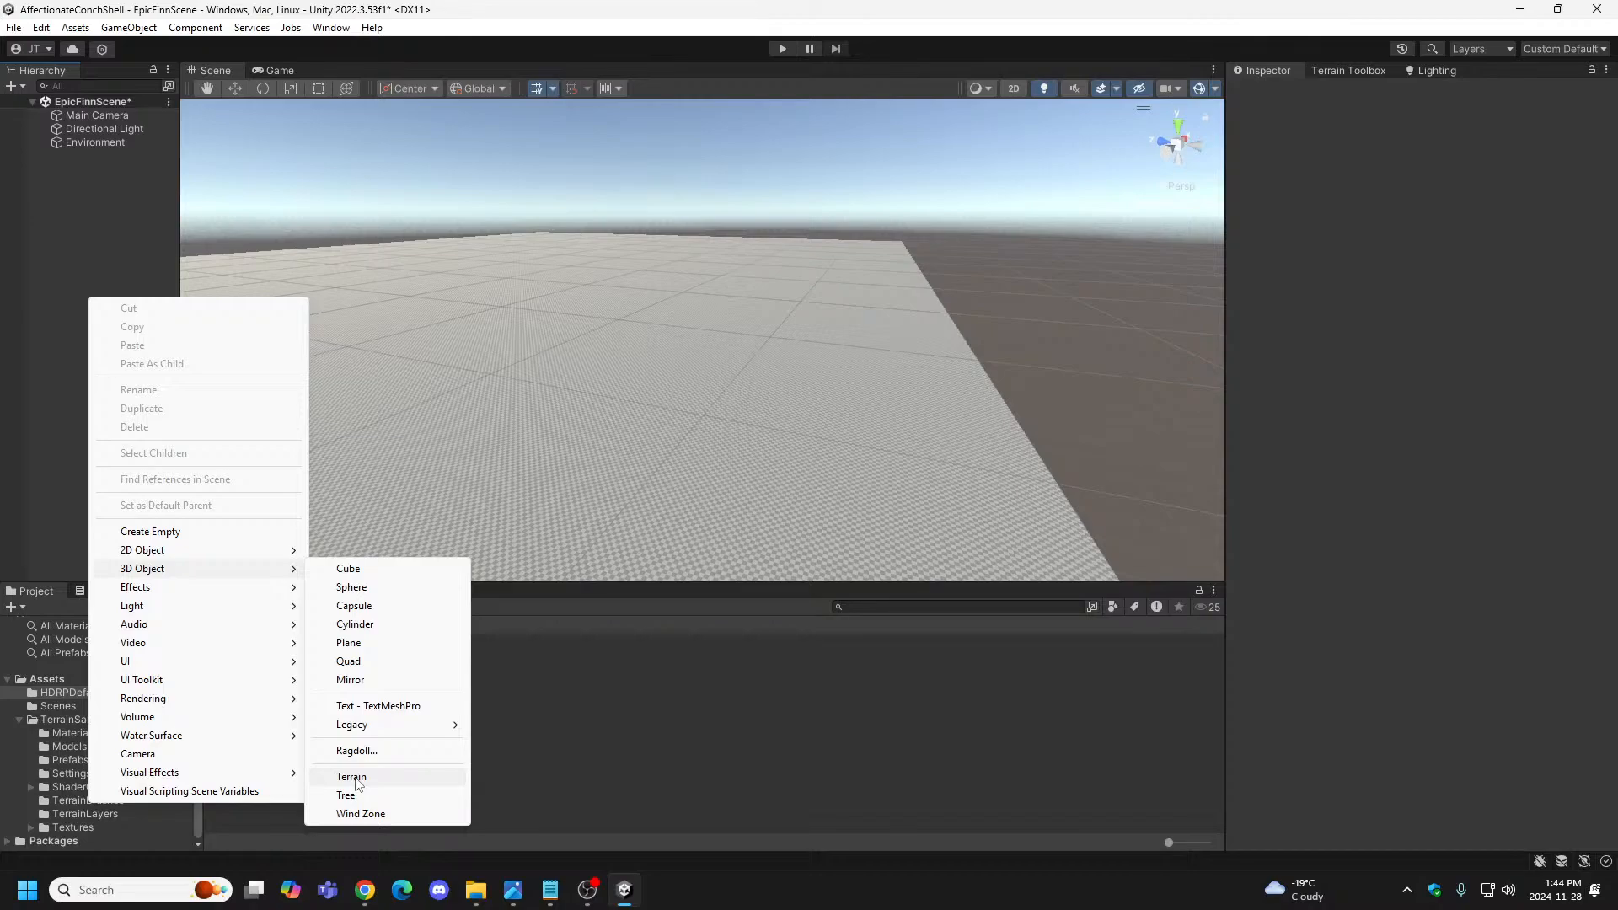
{"action": "left_click", "coordinate": [78, 209]}
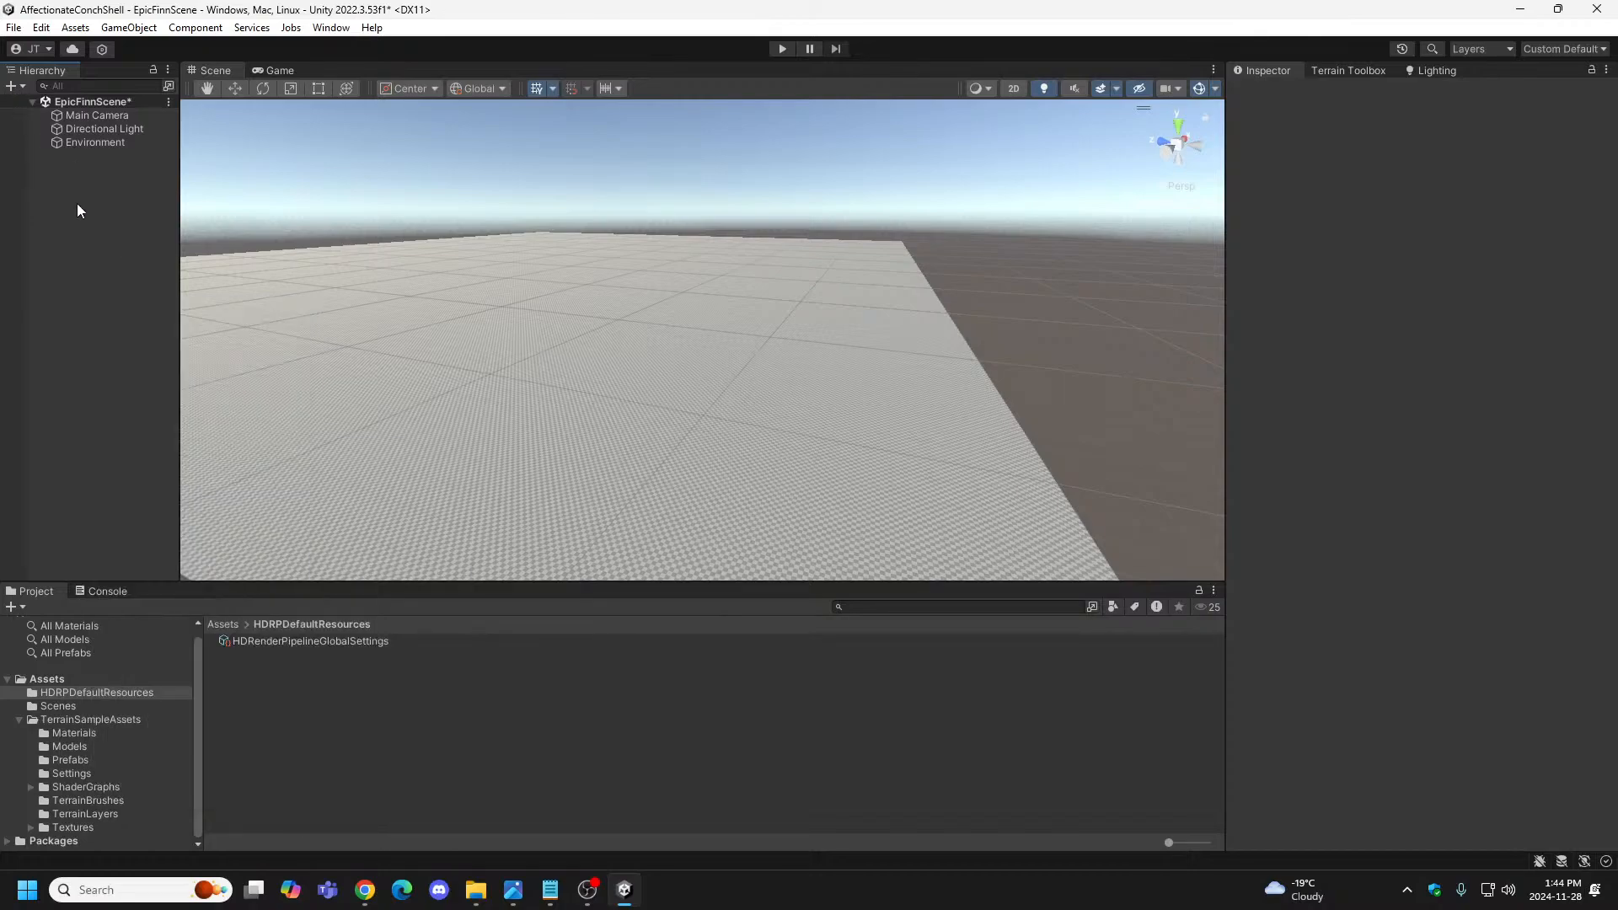
{"action": "left_click", "coordinate": [1365, 73]}
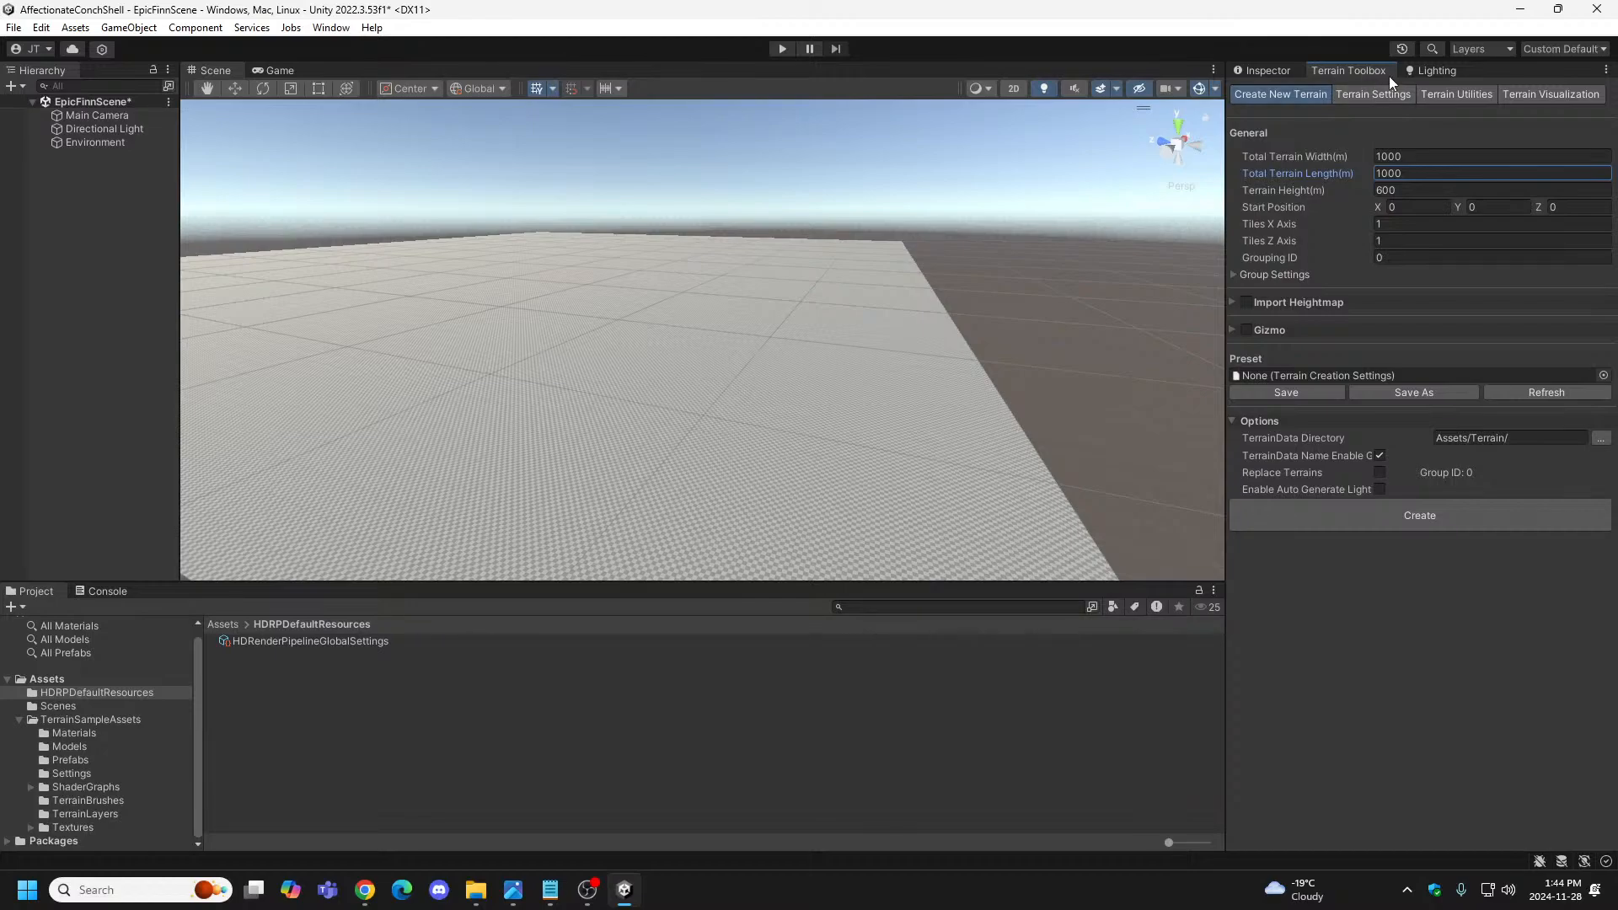
{"action": "left_click", "coordinate": [1379, 258]}
Set the Environment terrain's width and length to 500 in its Mesh Resolution settings and view the resized terrain.
{"action": "left_click", "coordinate": [505, 361]}
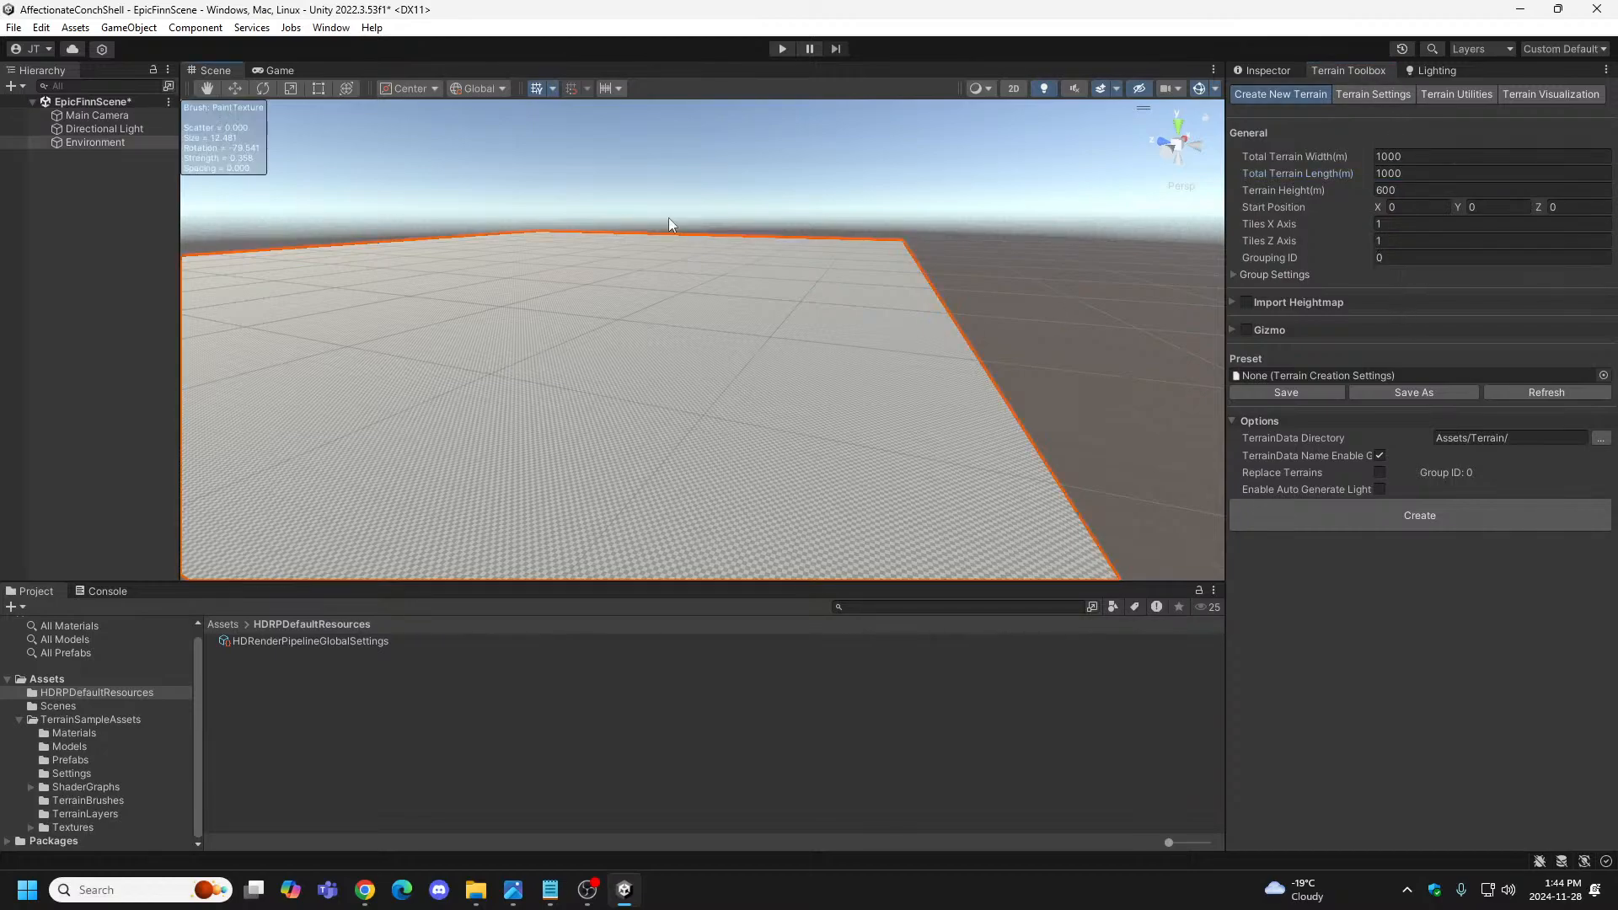
{"action": "left_click", "coordinate": [1267, 72]}
{"action": "scroll", "coordinate": [1504, 414], "scroll_direction": "down", "scroll_amount": 6}
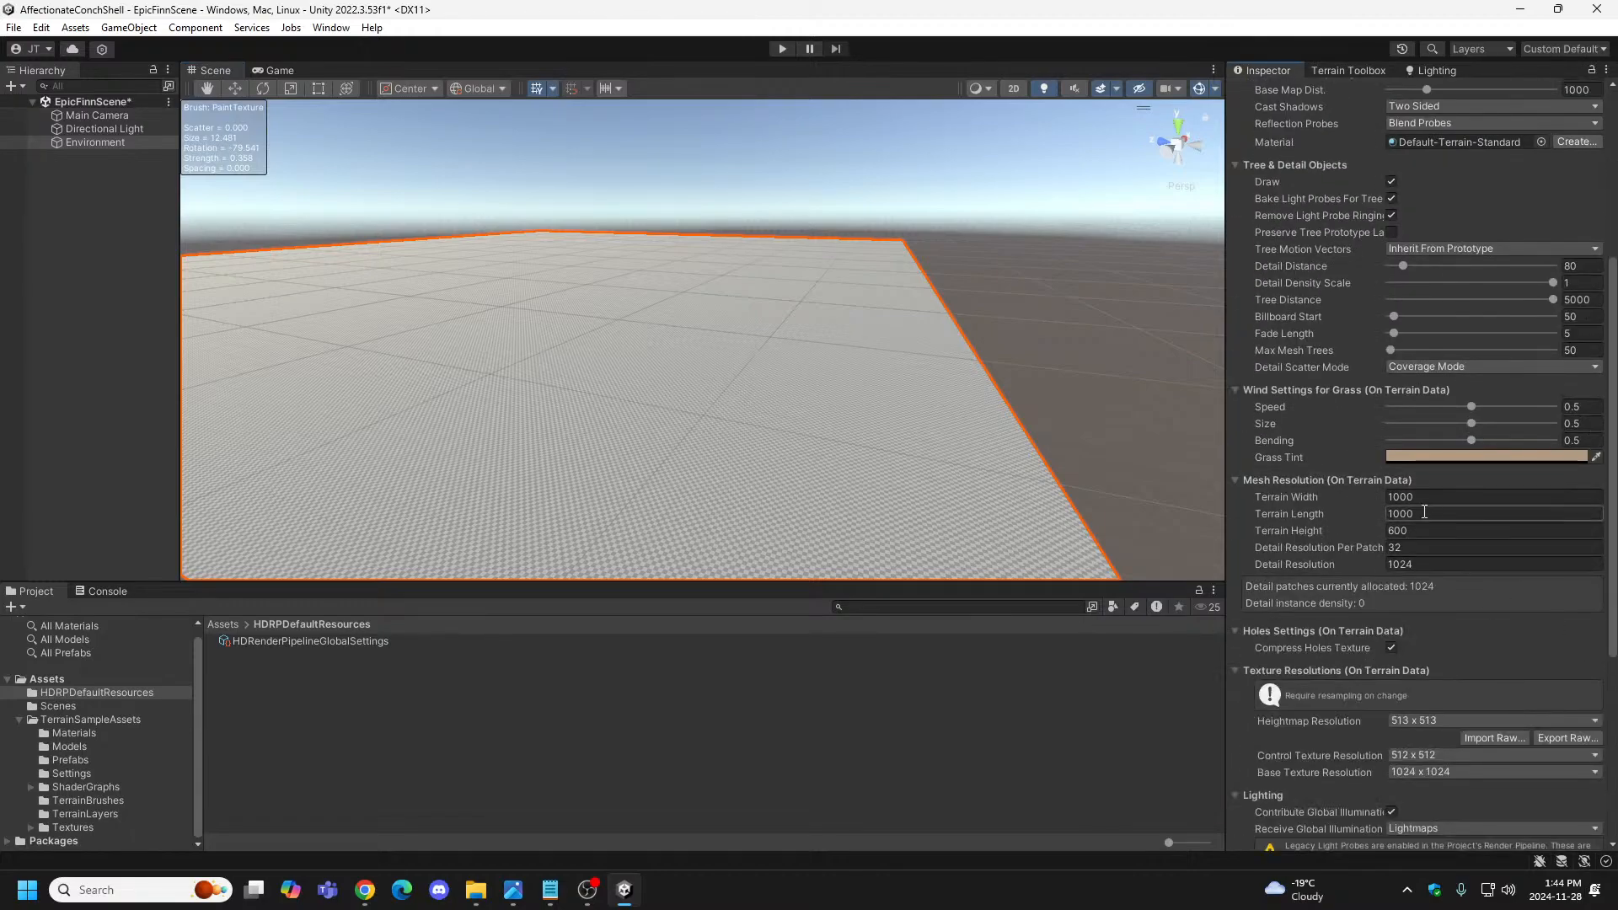
{"action": "left_click", "coordinate": [1439, 497]}
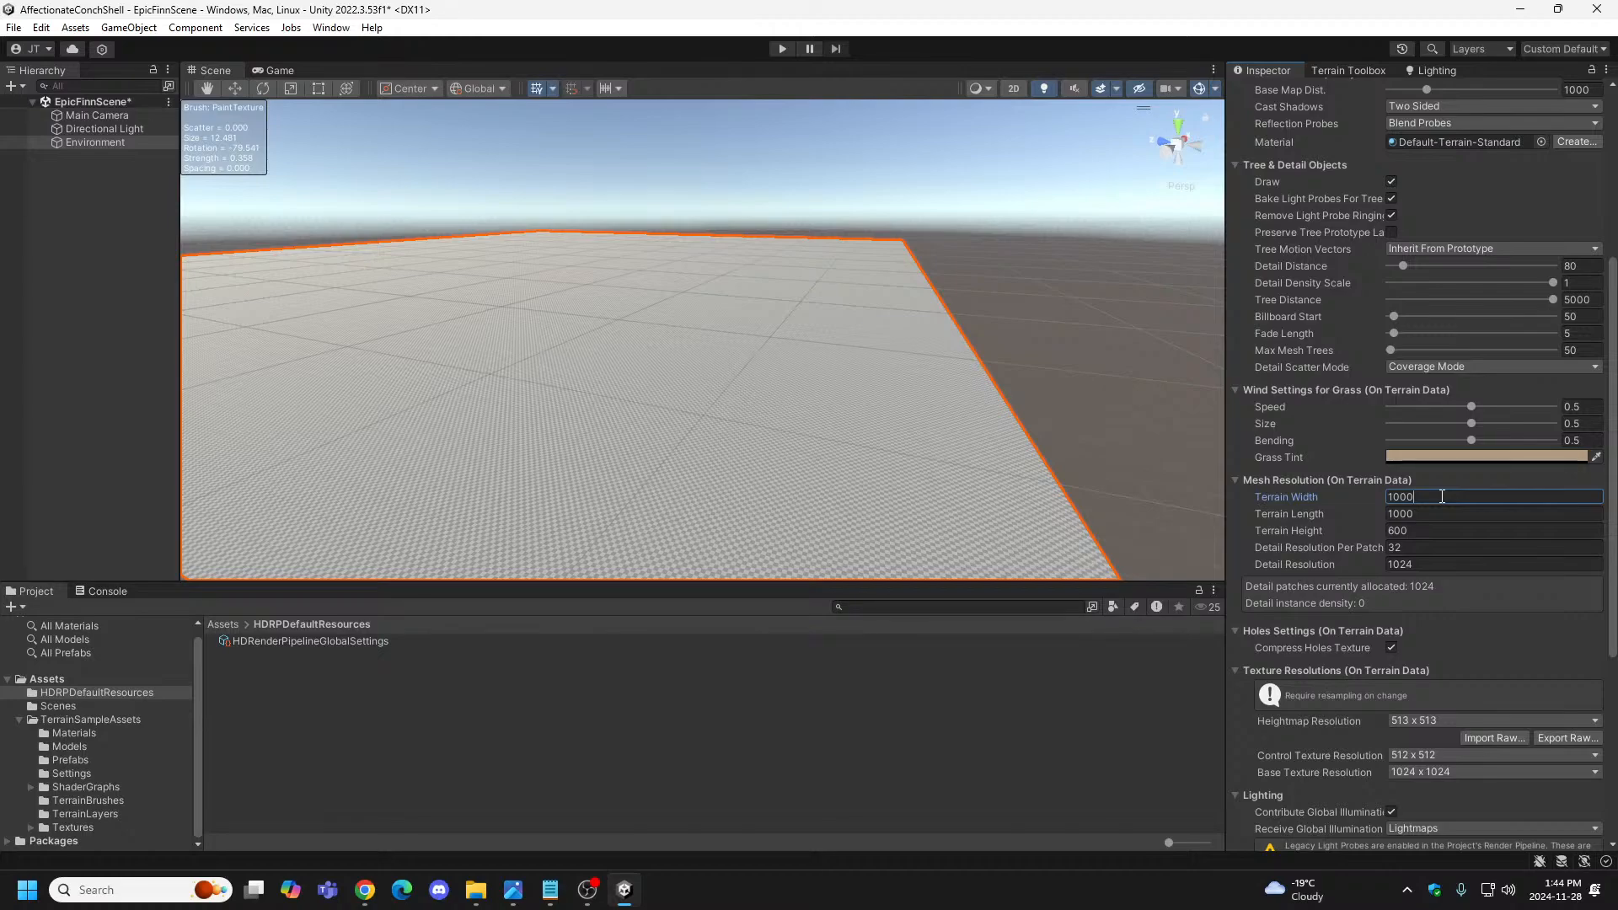
{"action": "key", "text": "BackSpace"}
{"action": "key", "text": "BackSpace"}
{"action": "key", "text": "BackSpace"}
{"action": "key", "text": "BackSpace"}
{"action": "type", "text": "500"}
{"action": "left_click", "coordinate": [1465, 514]}
{"action": "type", "text": "500"}
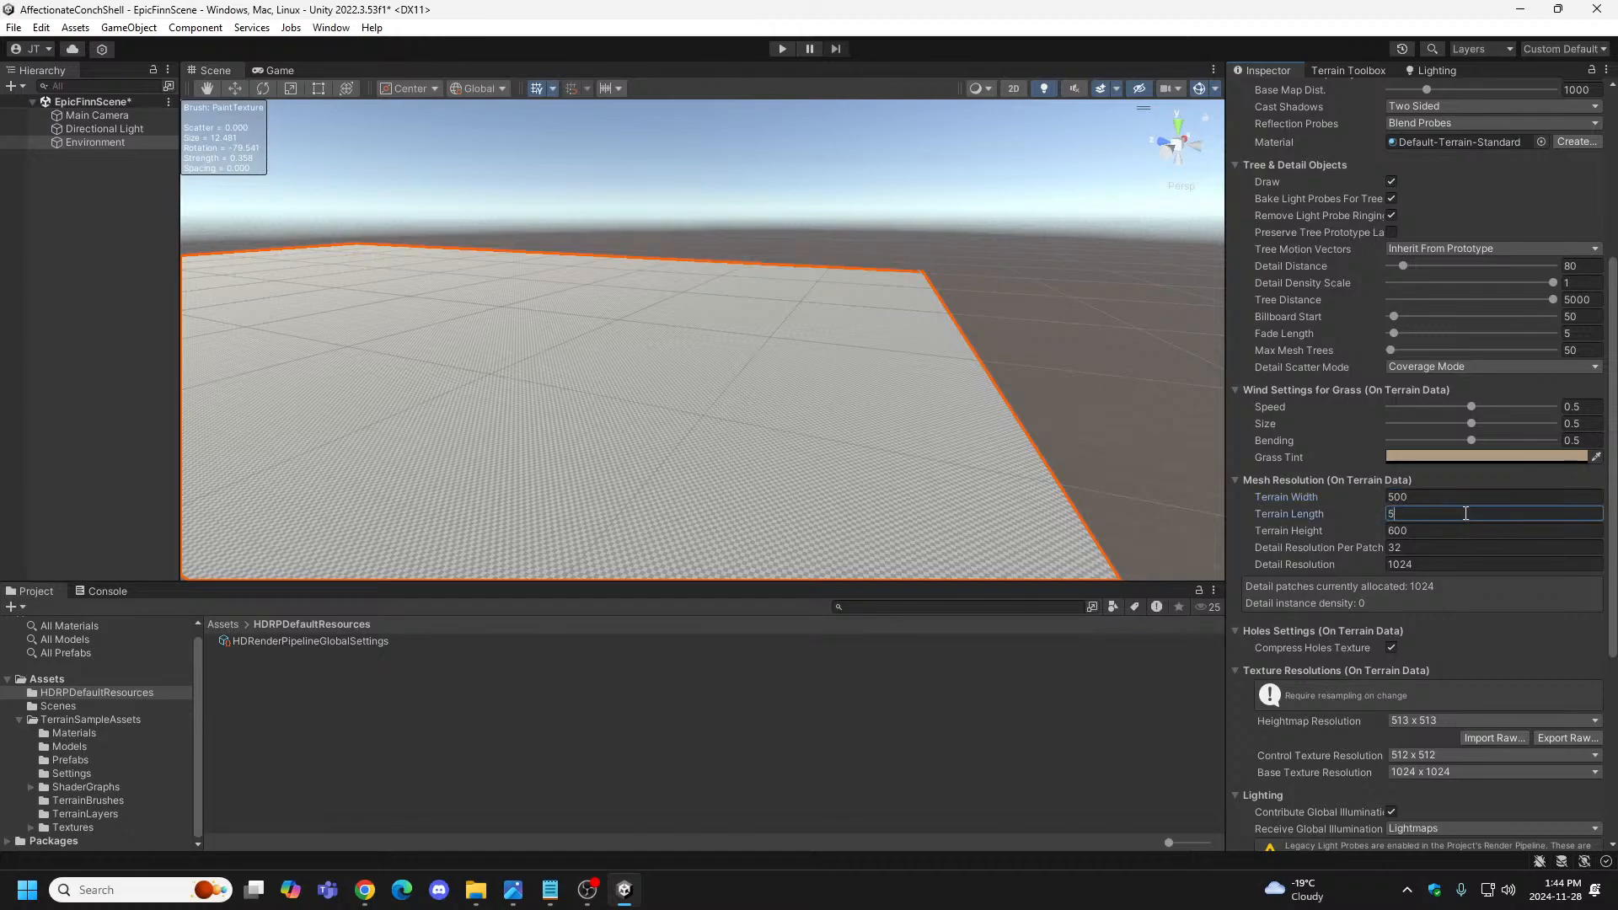
{"action": "left_click", "coordinate": [1488, 631]}
{"action": "left_click_drag", "start_coordinate": [654, 311], "coordinate": [830, 412], "text": "alt"}
{"action": "scroll", "coordinate": [742, 426], "scroll_direction": "down", "scroll_amount": 5}
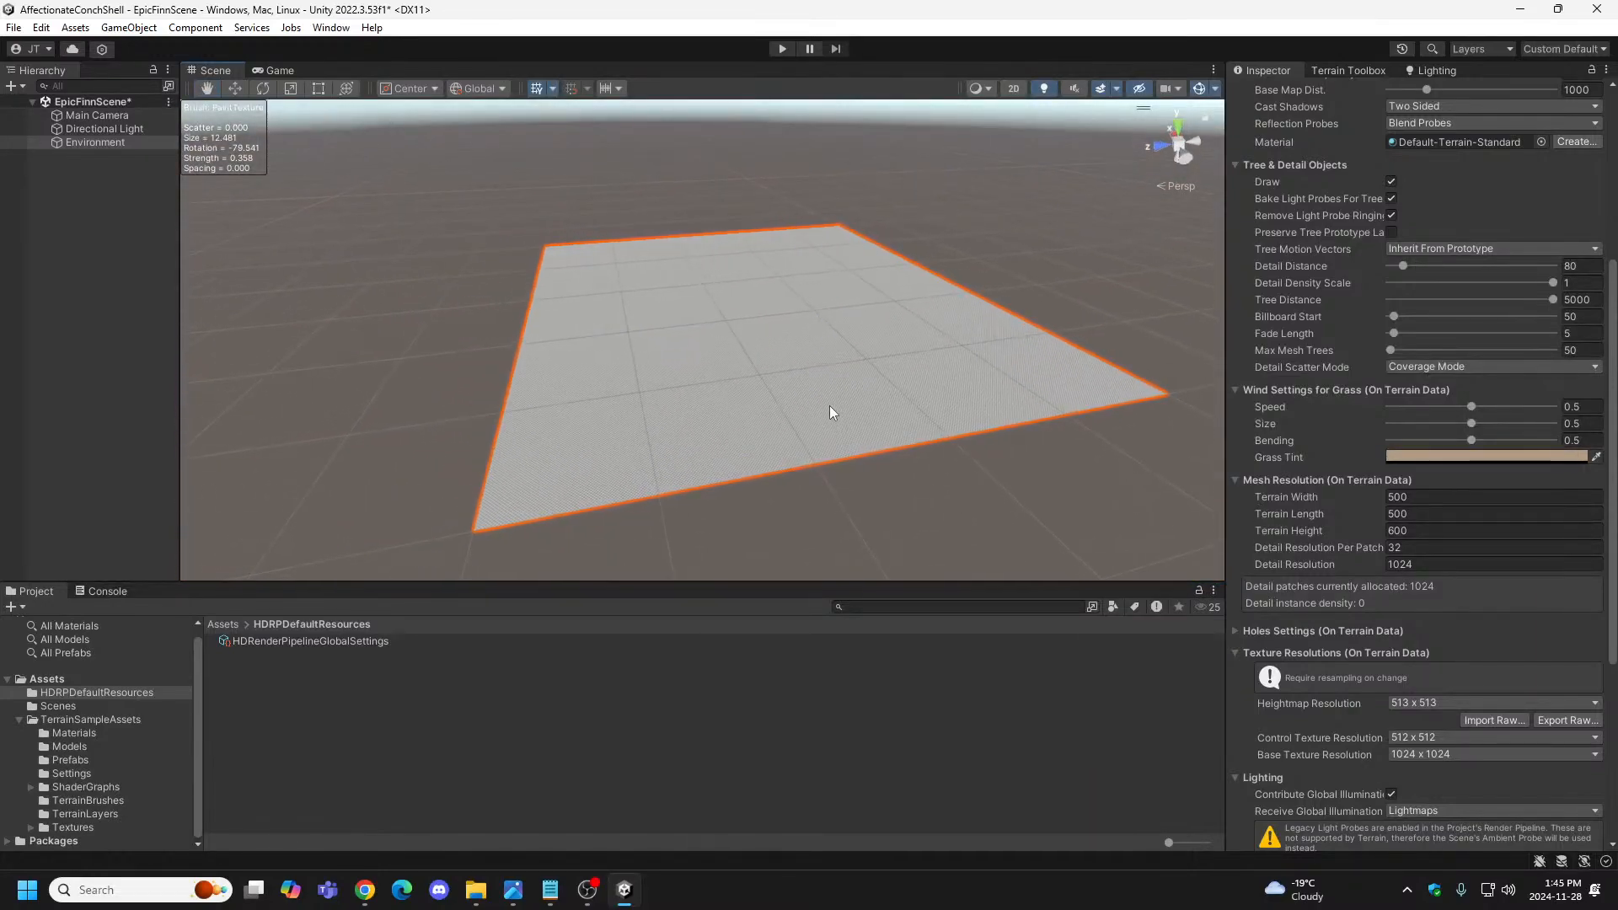
Show the Scenes folder, select the Main Camera with the Move tool active, and examine its placement relative to the terrain.
{"action": "left_click", "coordinate": [74, 706]}
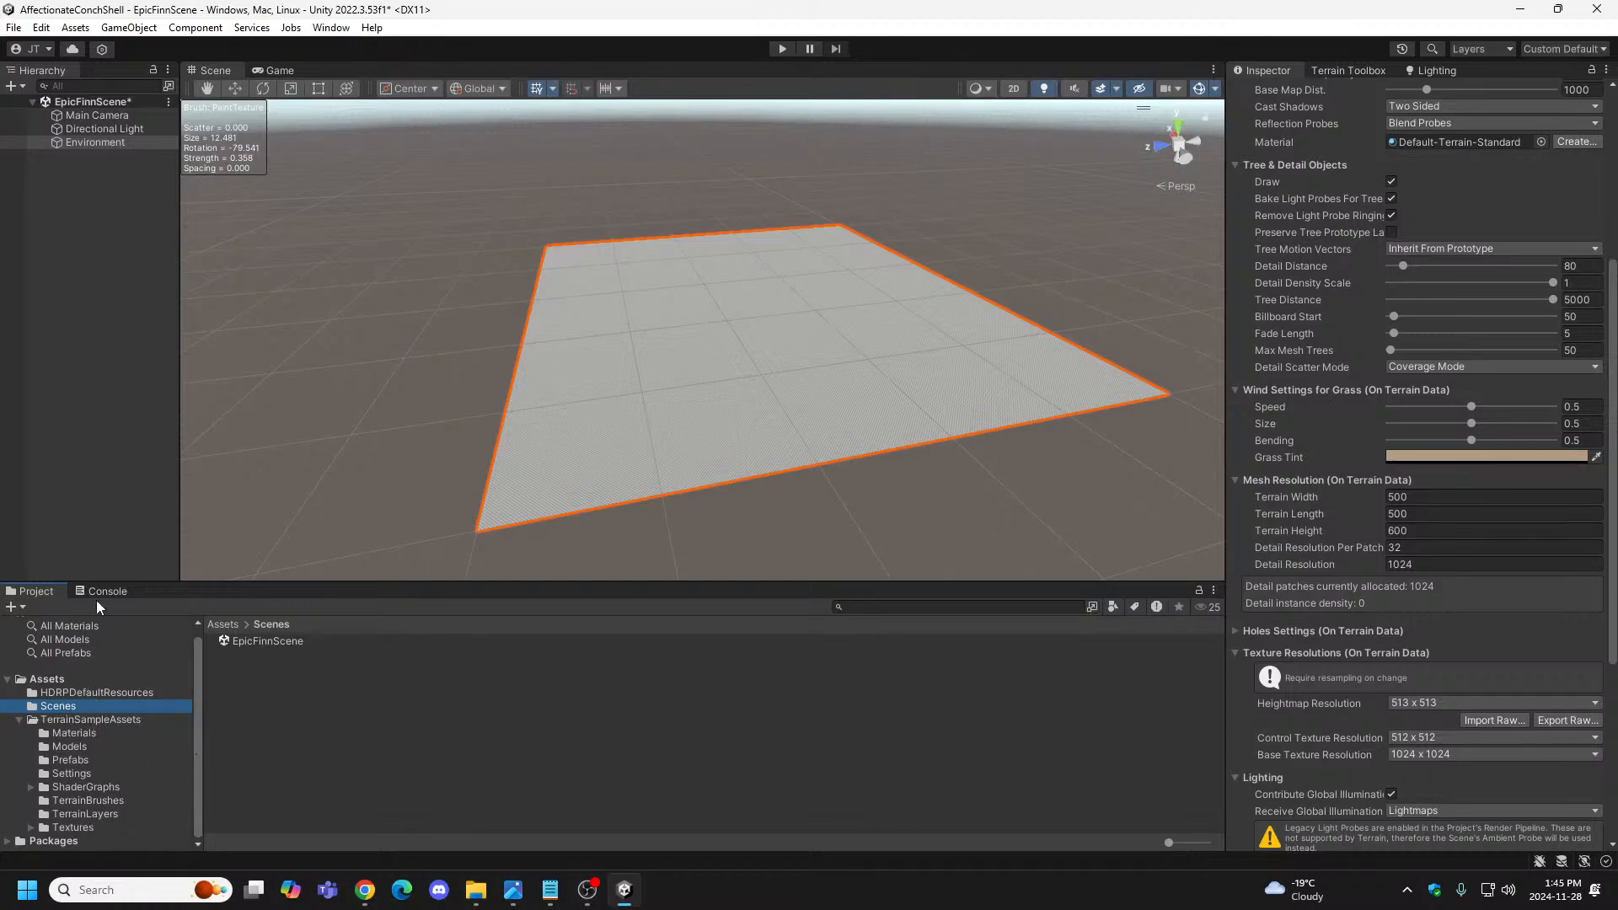
{"action": "left_click", "coordinate": [107, 116]}
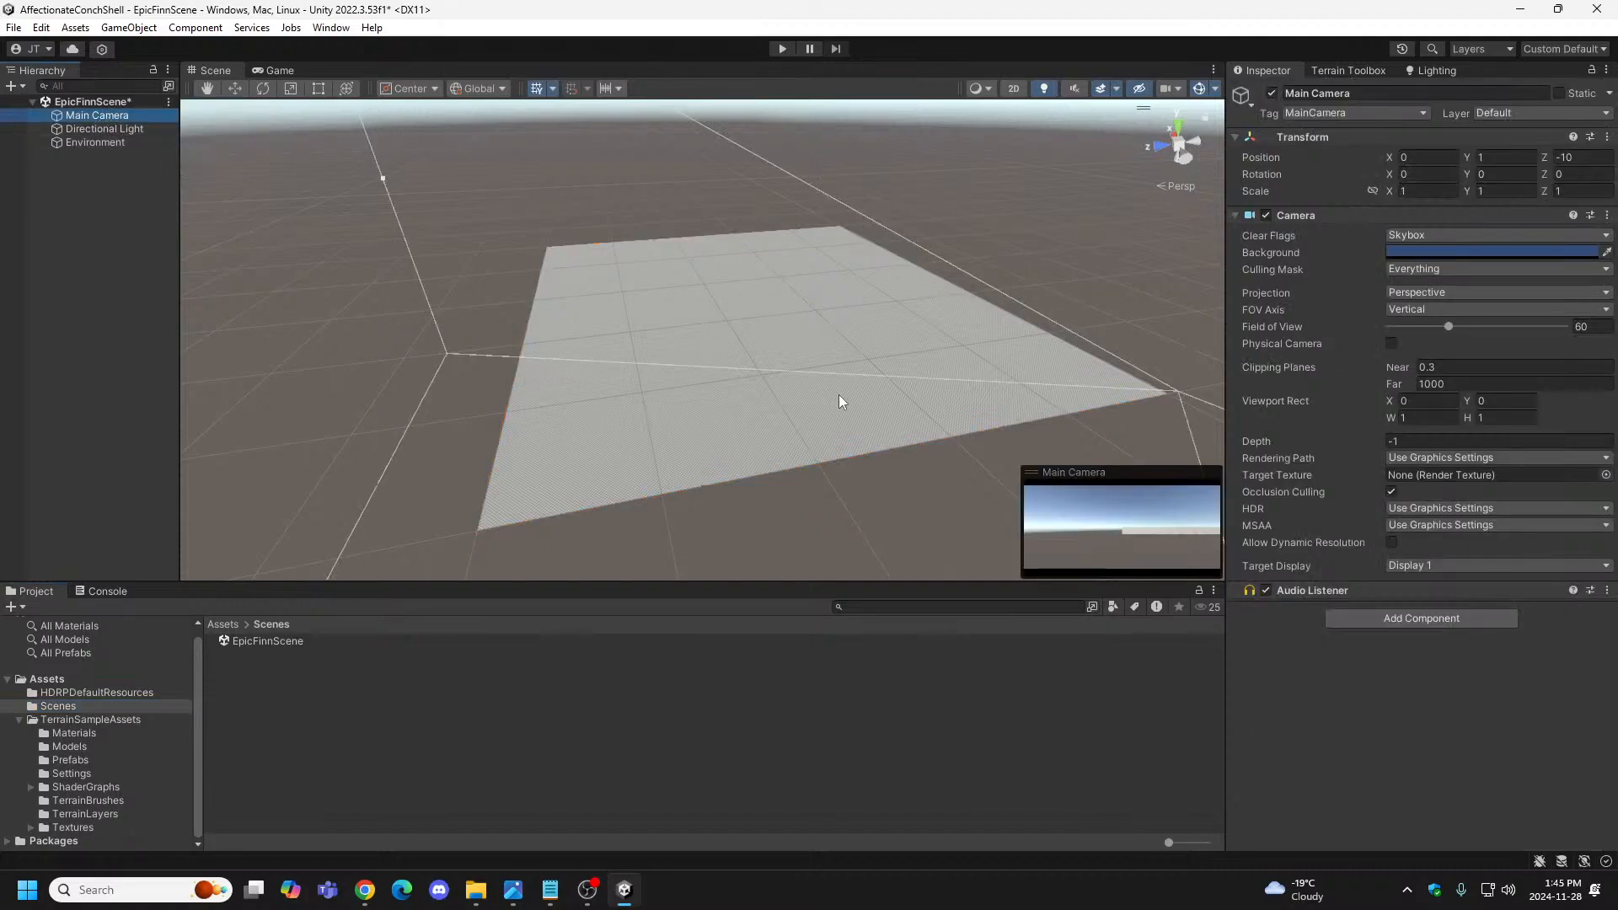
{"action": "right_click_drag", "start_coordinate": [838, 394], "coordinate": [1064, 454]}
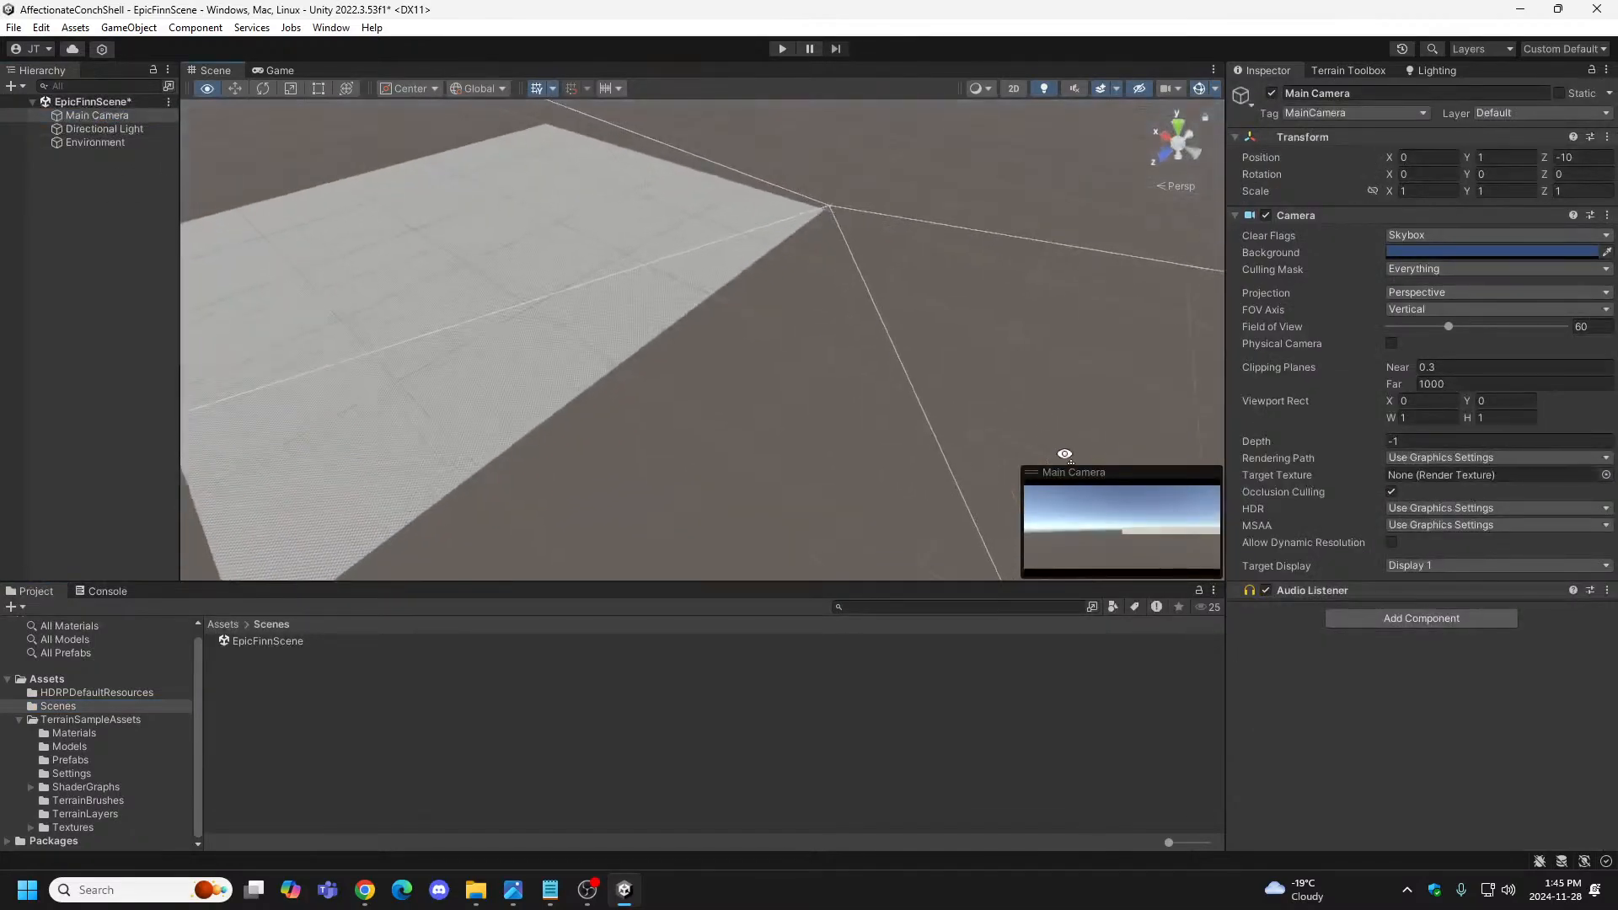
{"action": "left_click", "coordinate": [234, 90]}
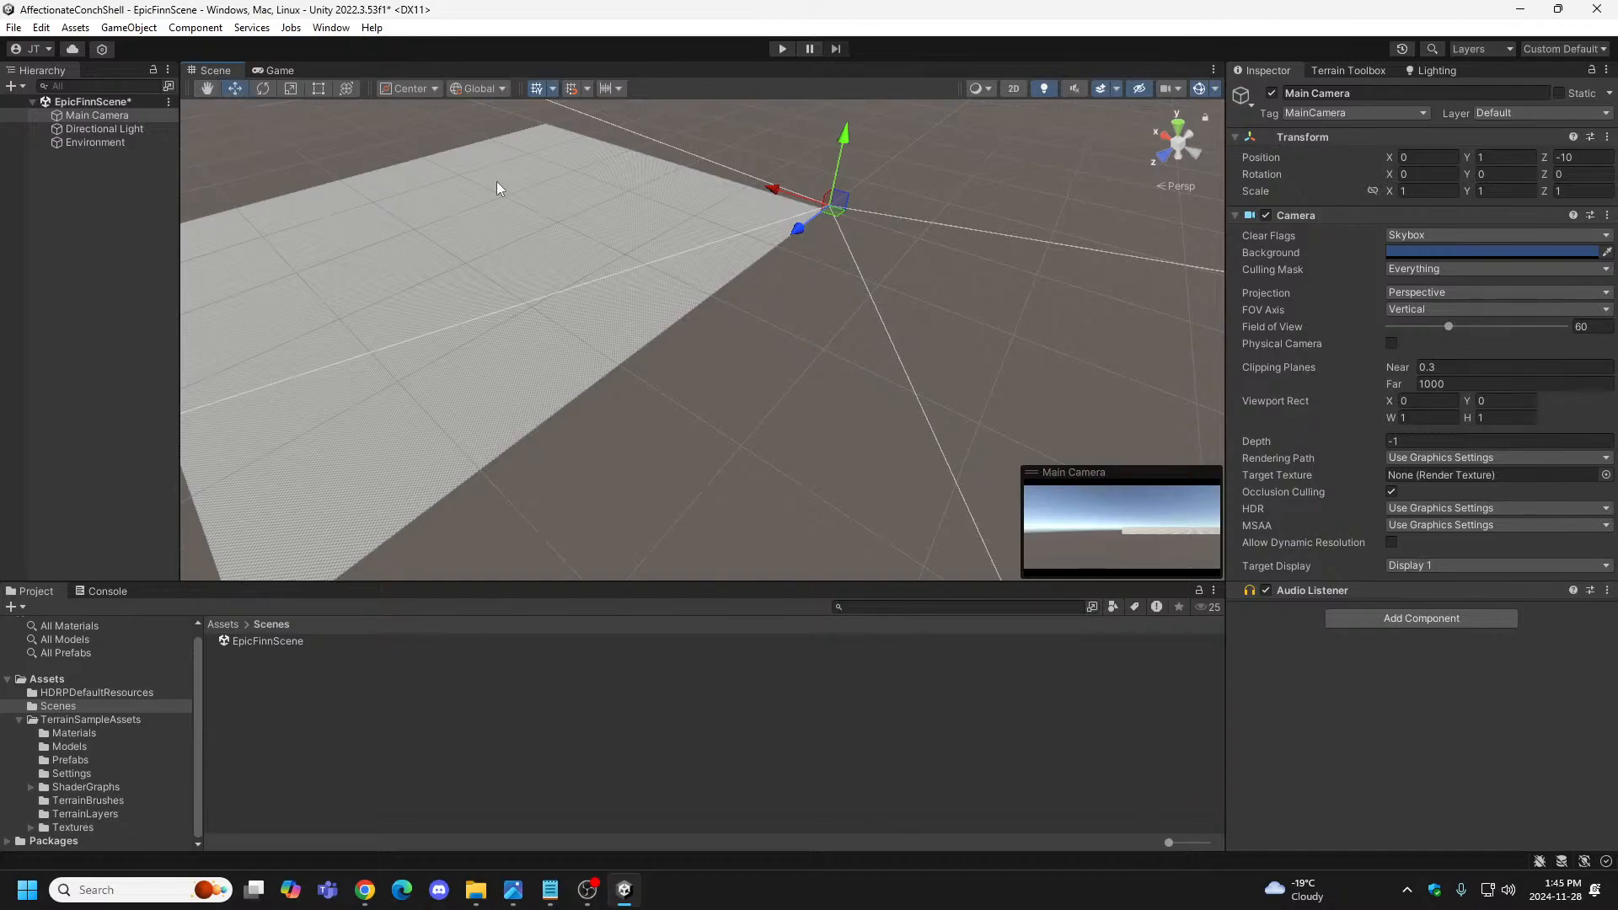
{"action": "right_click_drag", "start_coordinate": [845, 253], "coordinate": [800, 202]}
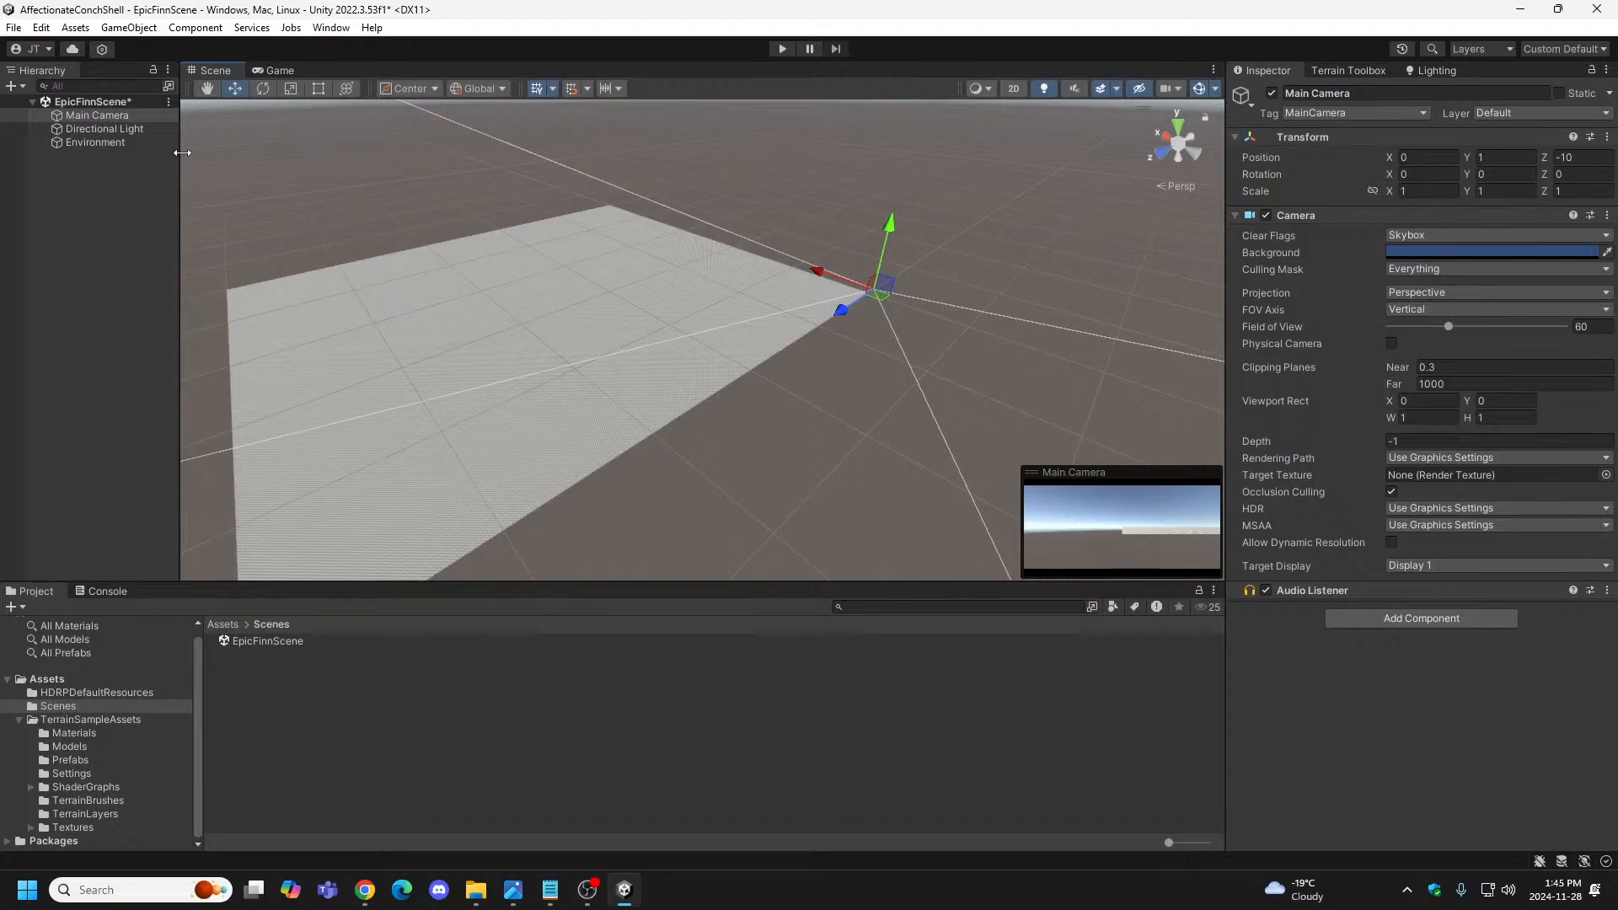
{"action": "left_click", "coordinate": [133, 129]}
{"action": "left_click", "coordinate": [129, 115]}
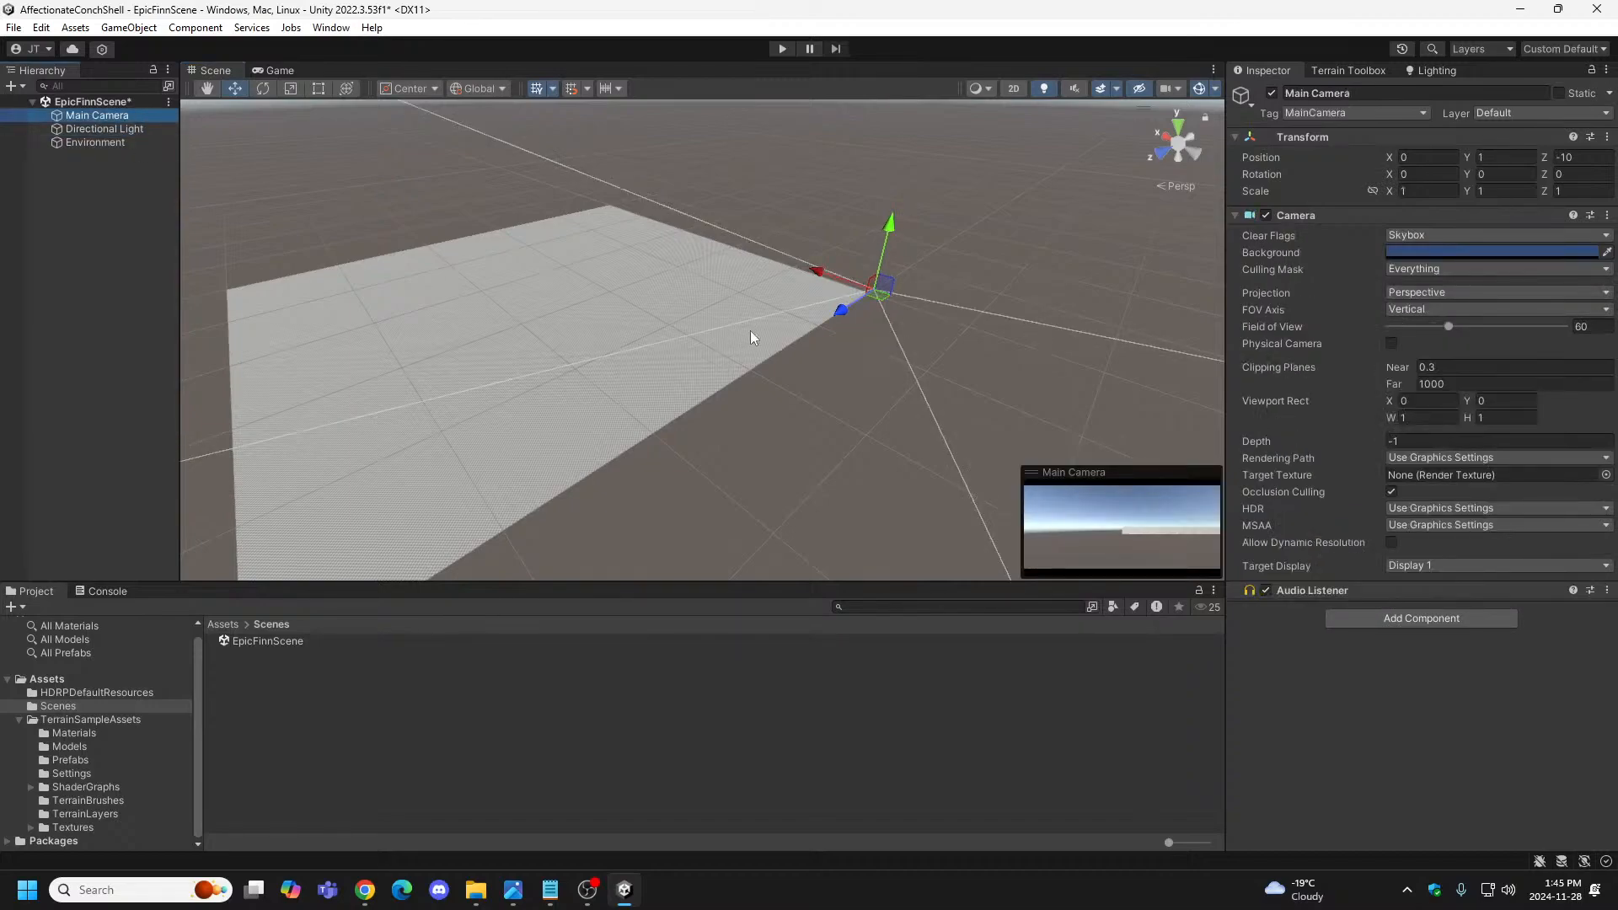
{"action": "right_click_drag", "start_coordinate": [751, 336], "coordinate": [390, 359]}
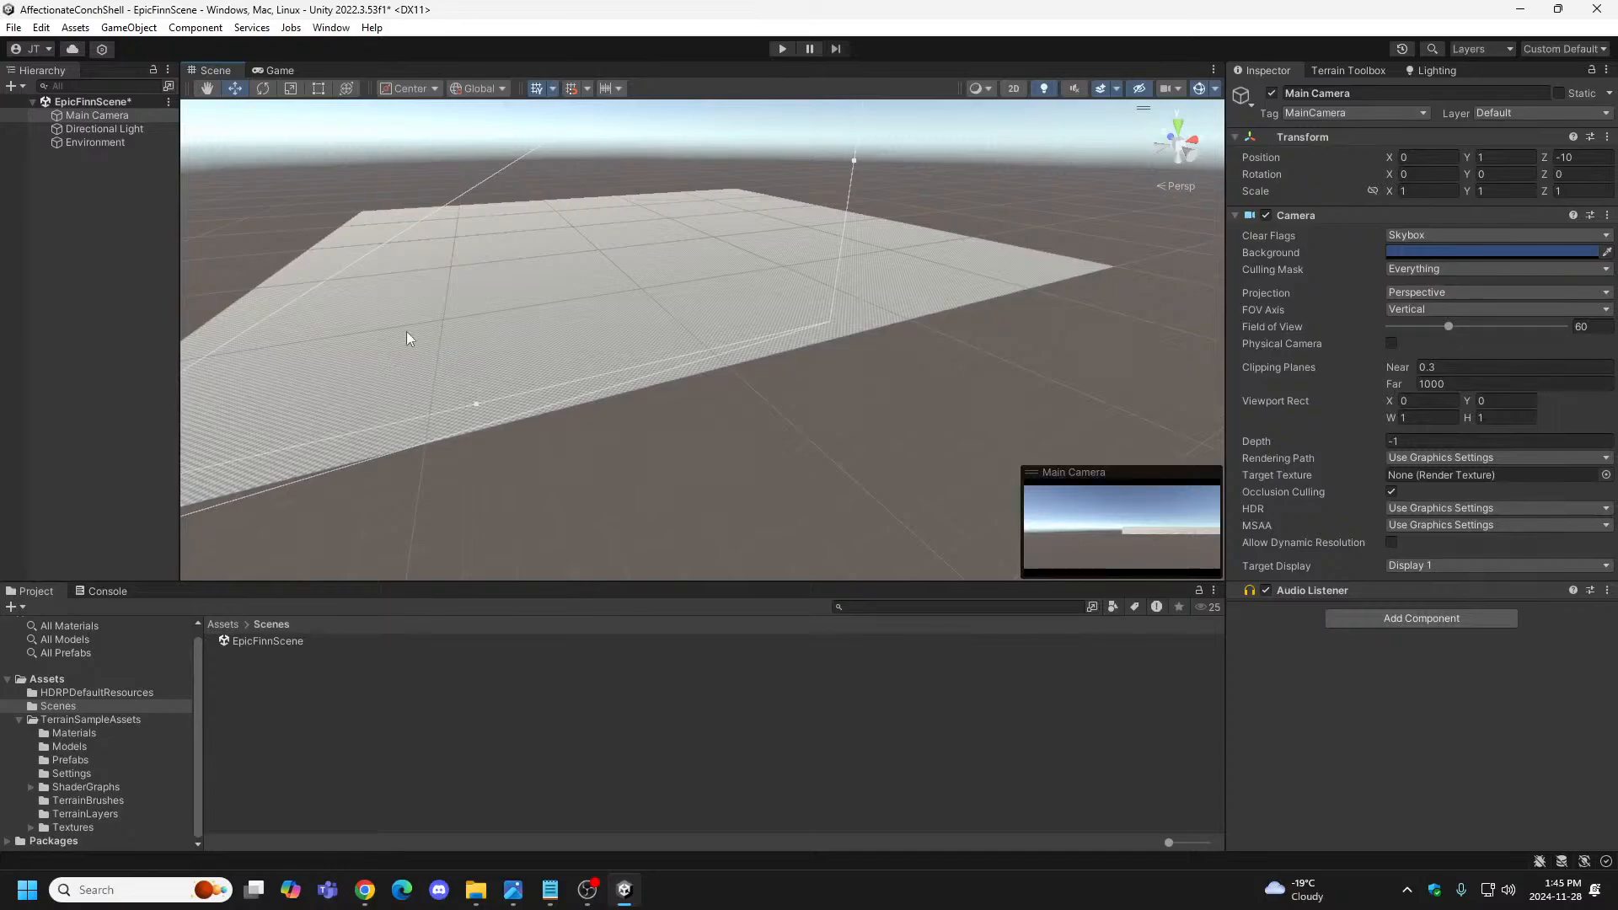
Show the Environment object's terrain settings and inspect the terrain plane from several angles.
{"action": "left_click", "coordinate": [90, 142]}
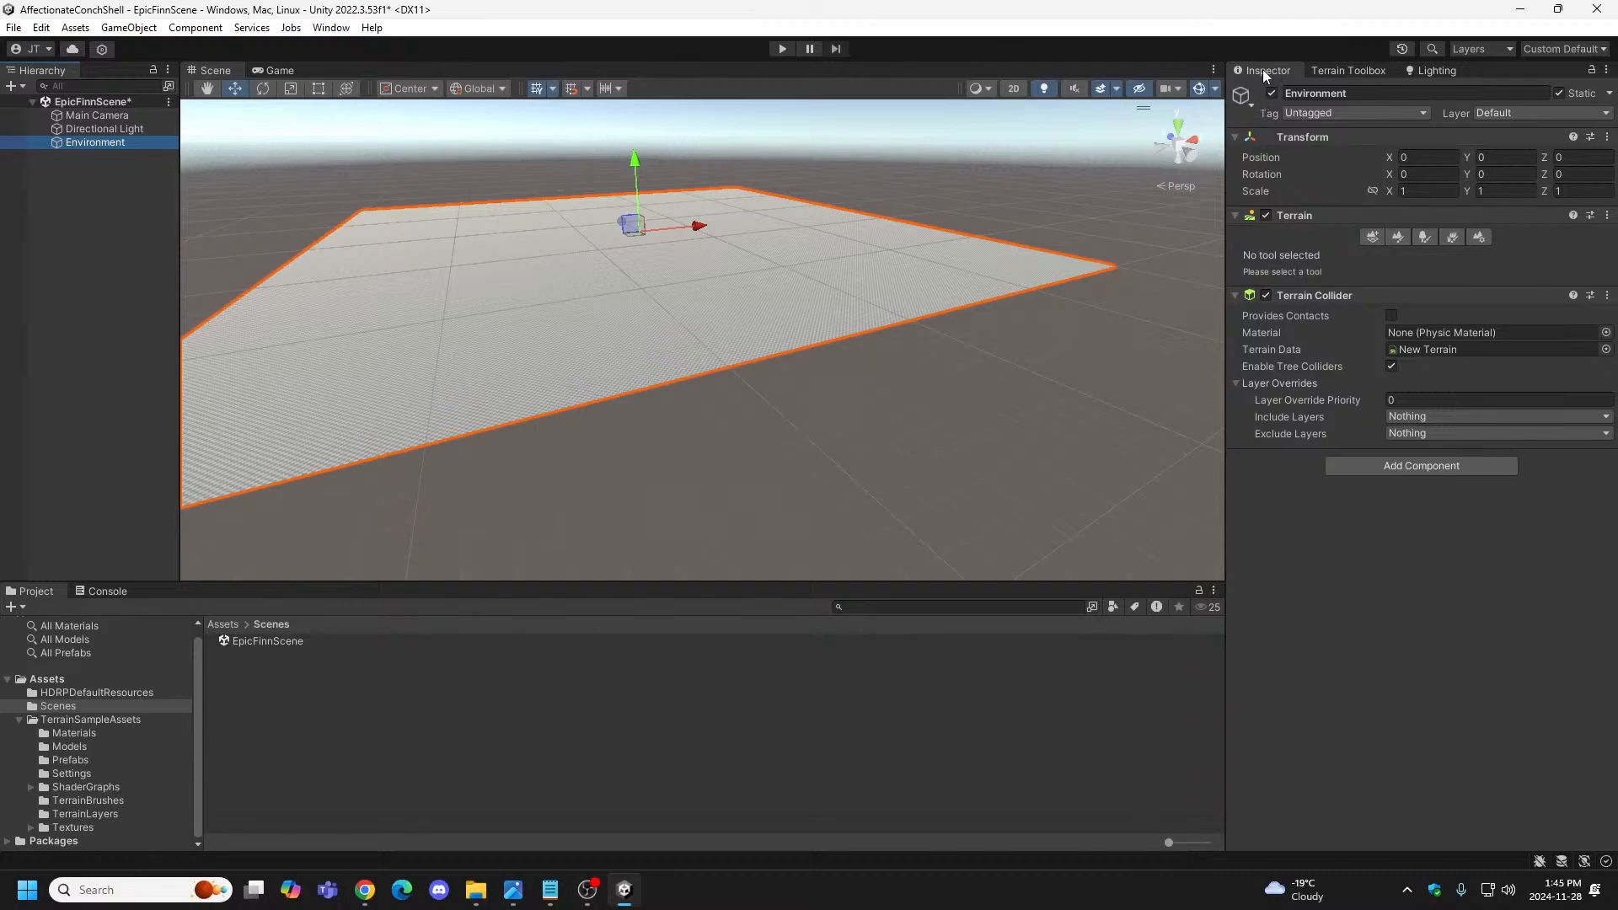
{"action": "left_click", "coordinate": [1481, 238]}
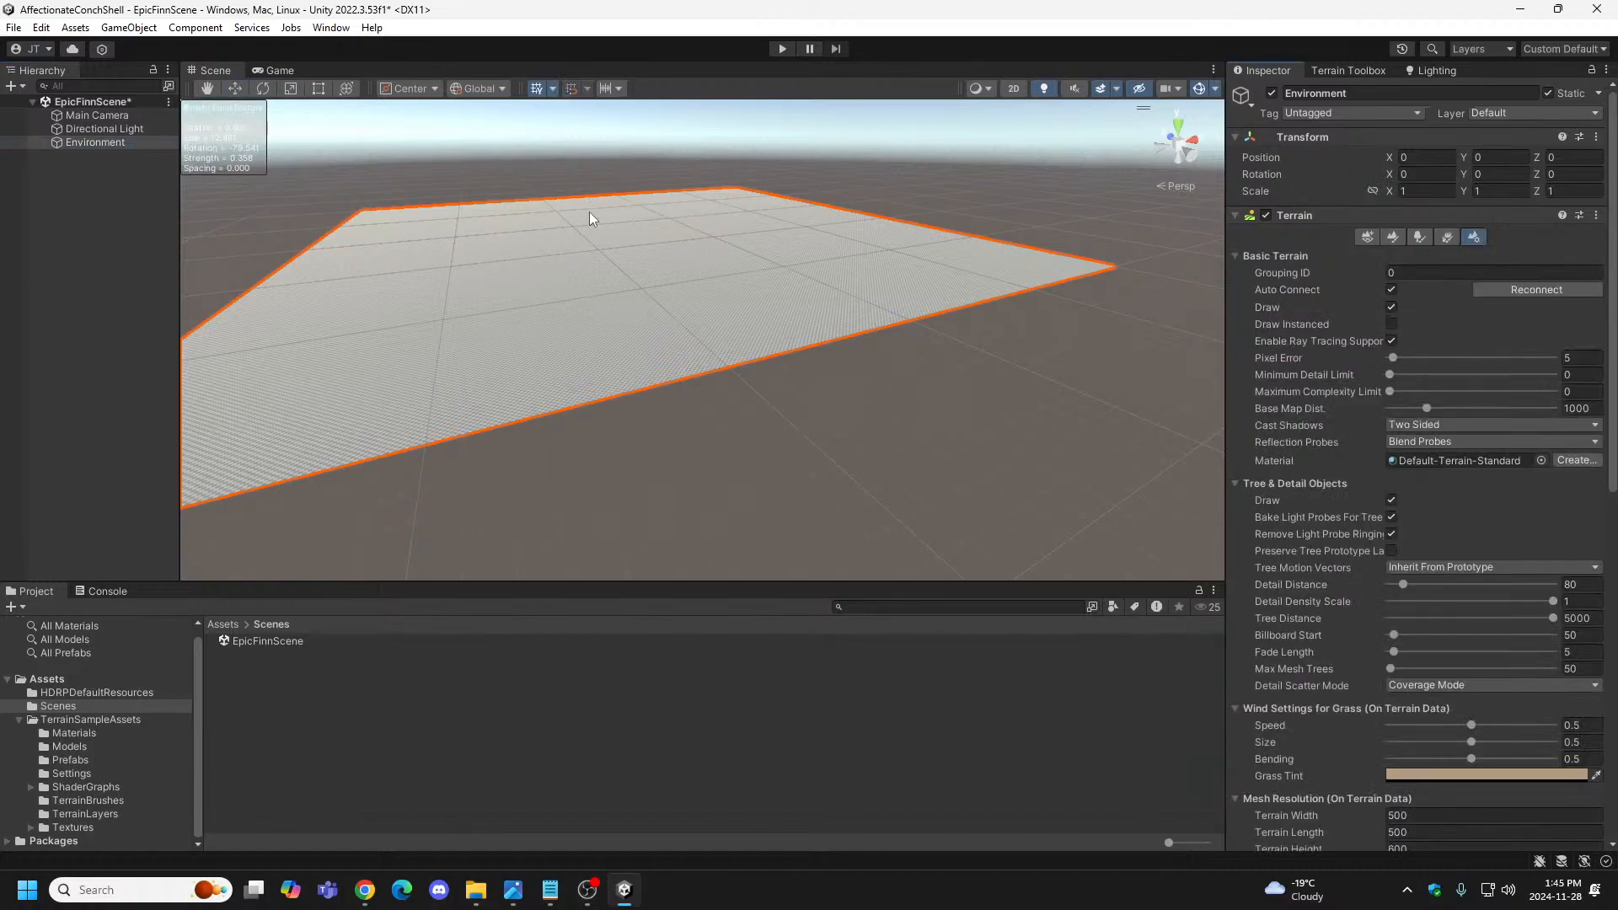
{"action": "right_click_drag", "start_coordinate": [523, 336], "coordinate": [459, 377]}
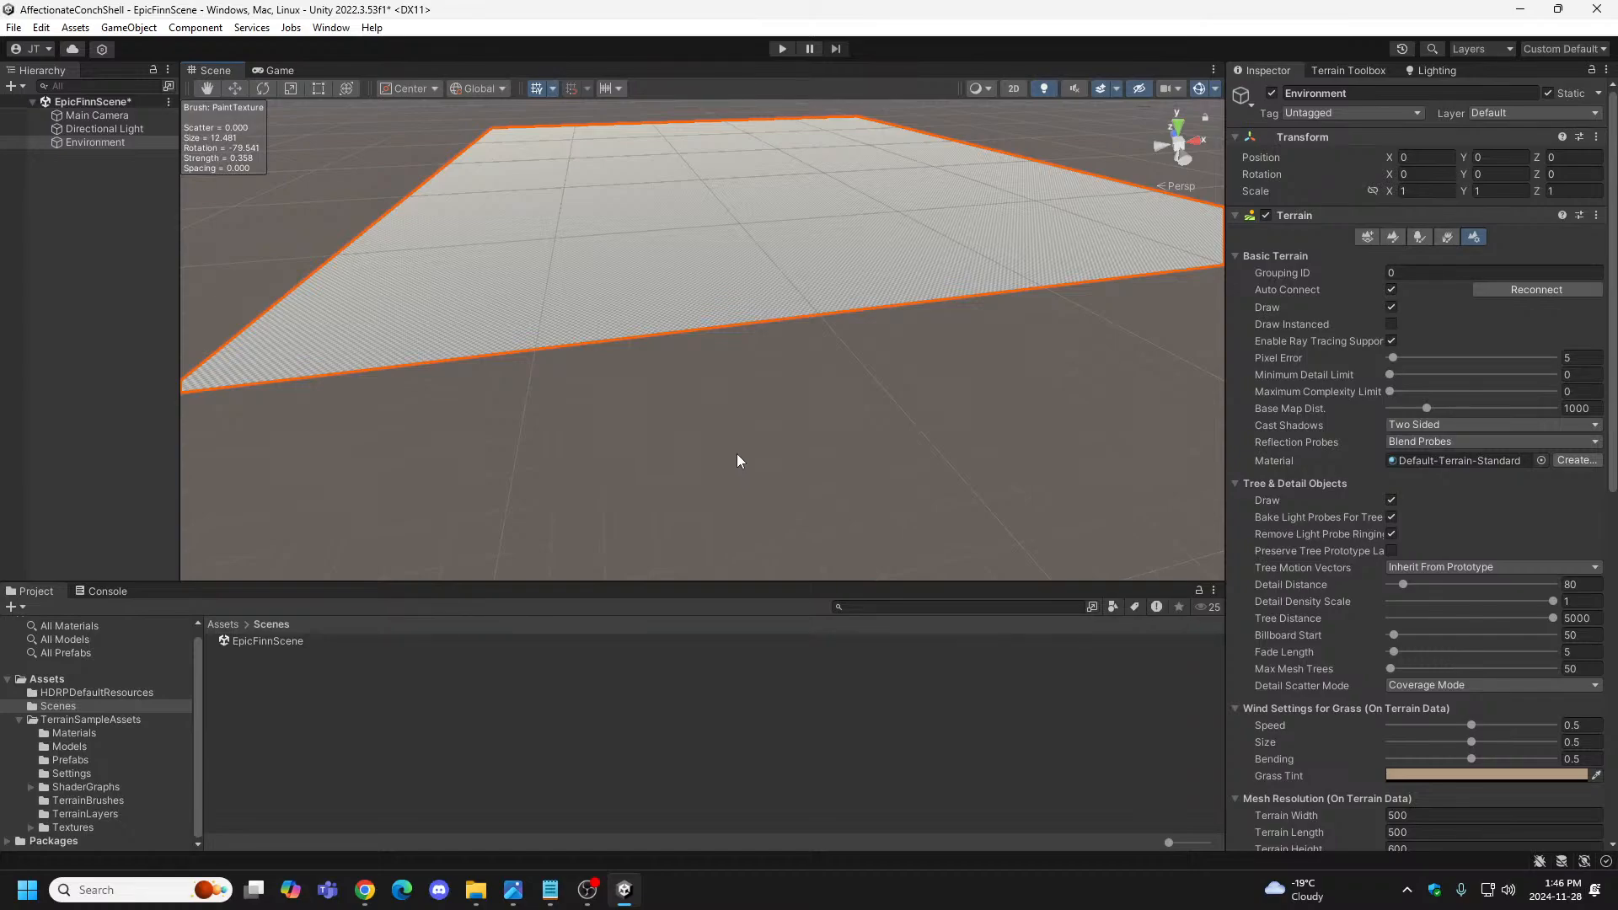
{"action": "right_click_drag", "start_coordinate": [736, 458], "coordinate": [783, 361]}
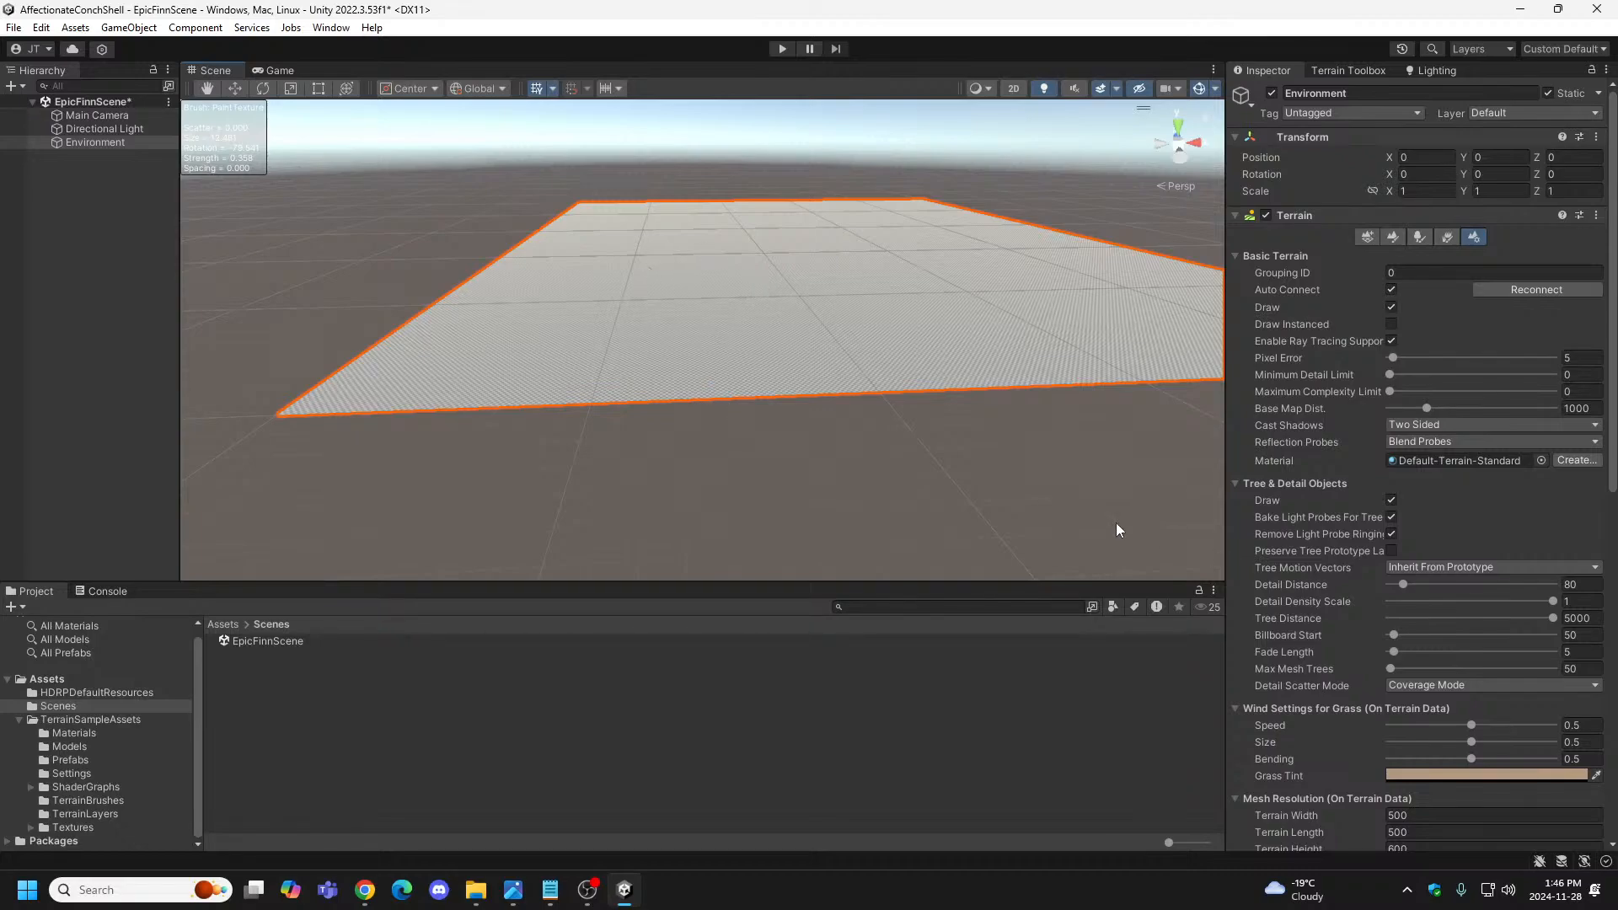
{"action": "right_click_drag", "start_coordinate": [903, 361], "coordinate": [903, 325]}
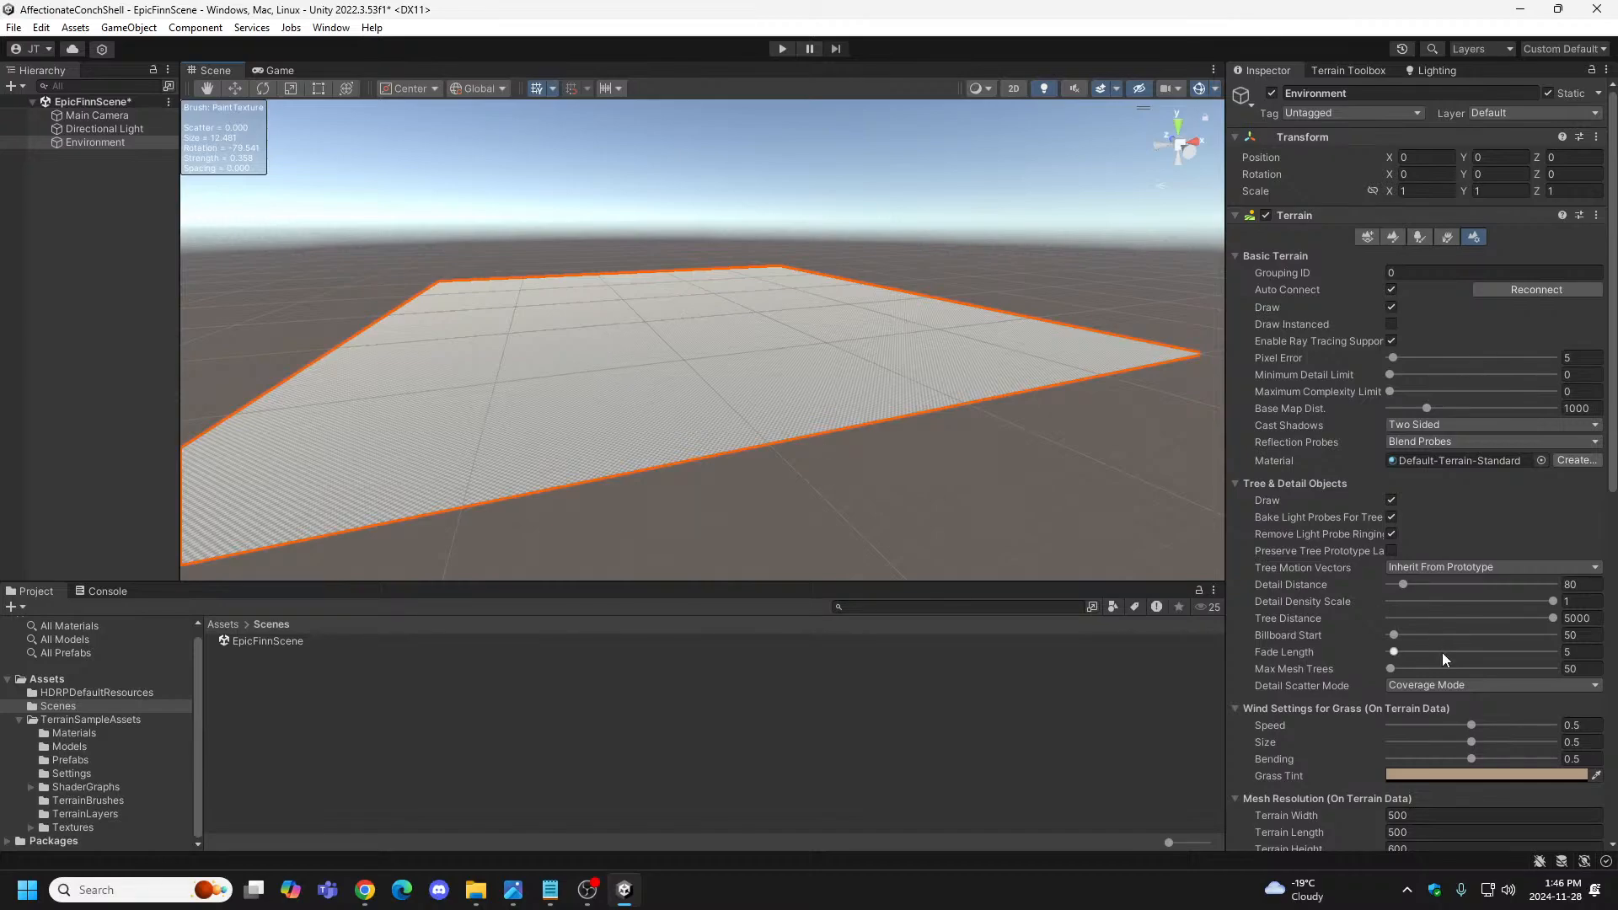
{"action": "left_click_drag", "start_coordinate": [1613, 467], "coordinate": [1615, 455]}
Use the Set Height mode of Paint Terrain to flatten the Environment terrain tile at a height of 100.
{"action": "left_click", "coordinate": [1396, 237]}
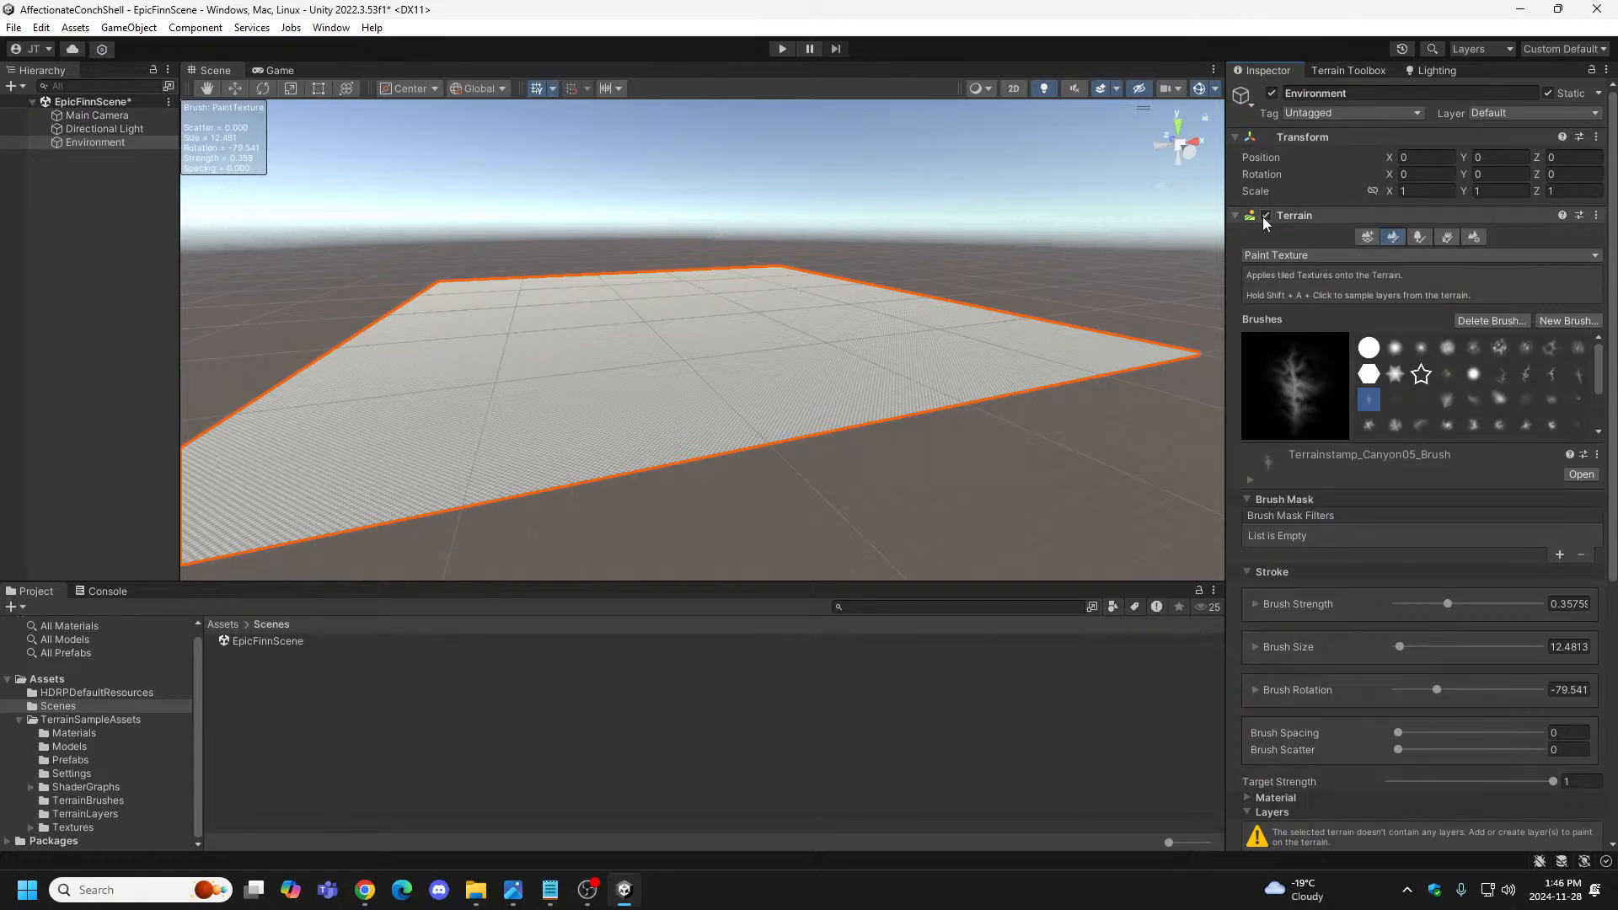
{"action": "left_click", "coordinate": [99, 144]}
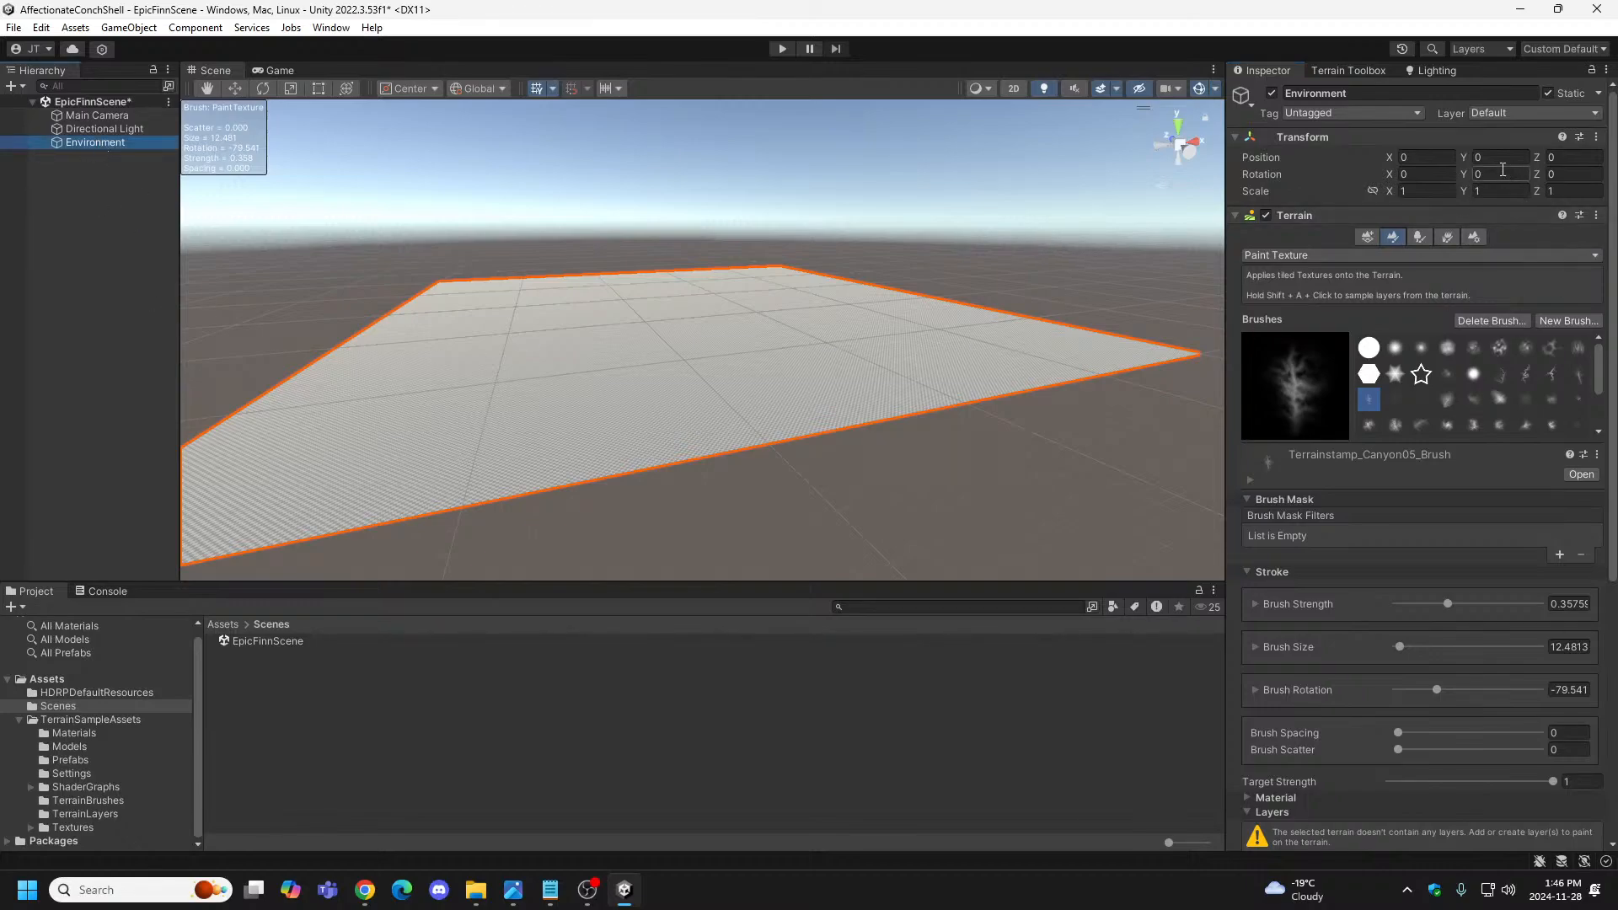
{"action": "left_click", "coordinate": [1266, 70]}
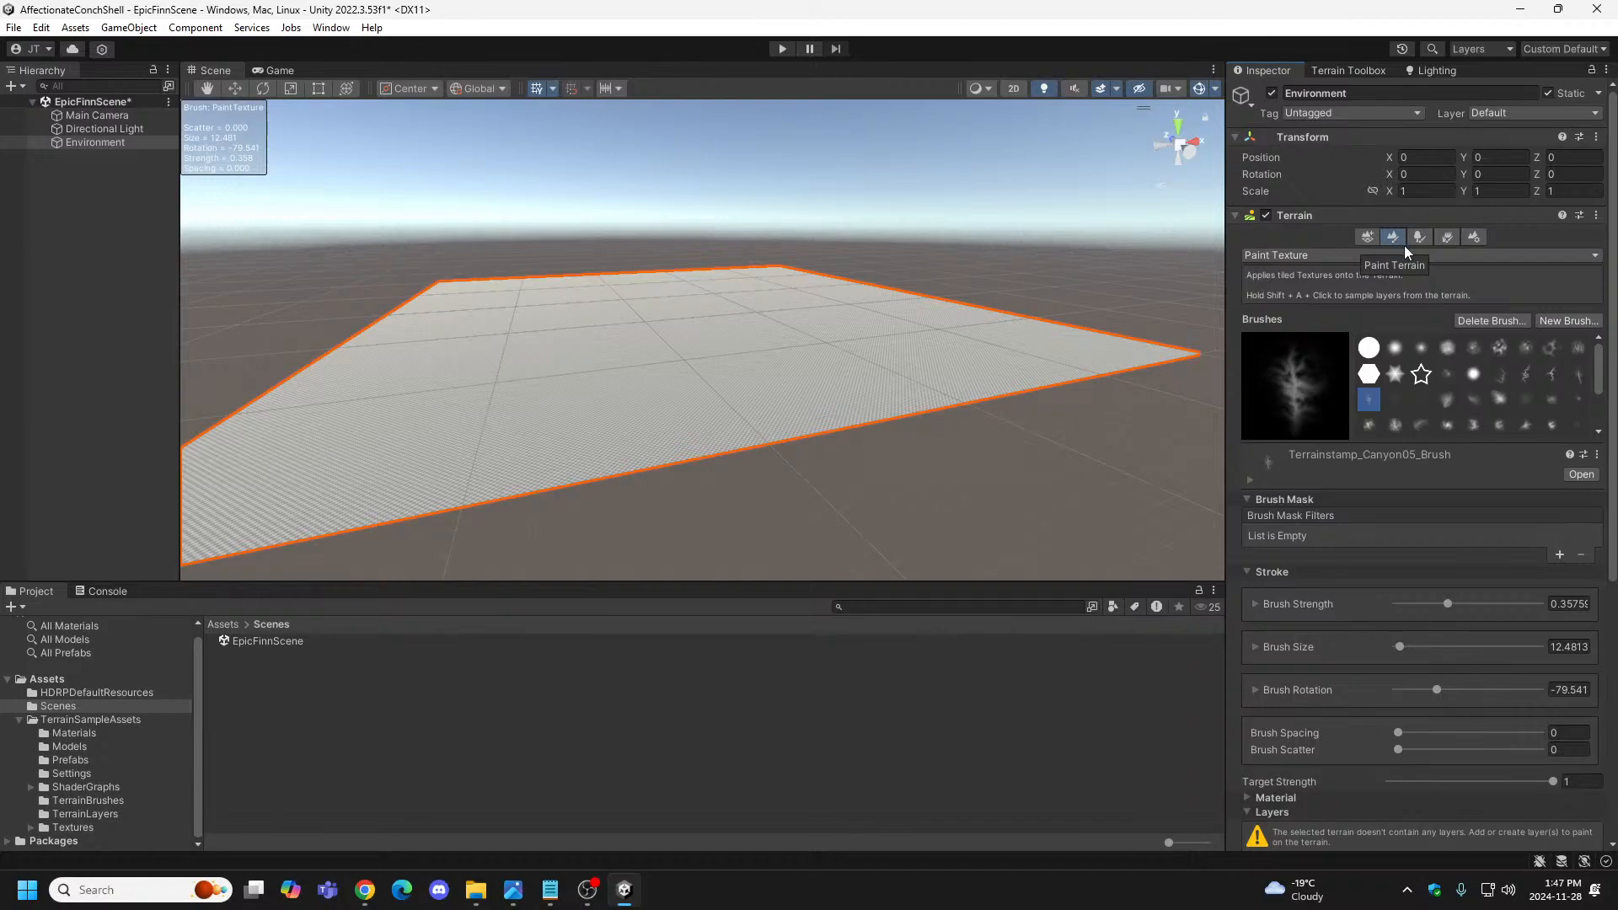
{"action": "left_click", "coordinate": [1593, 257]}
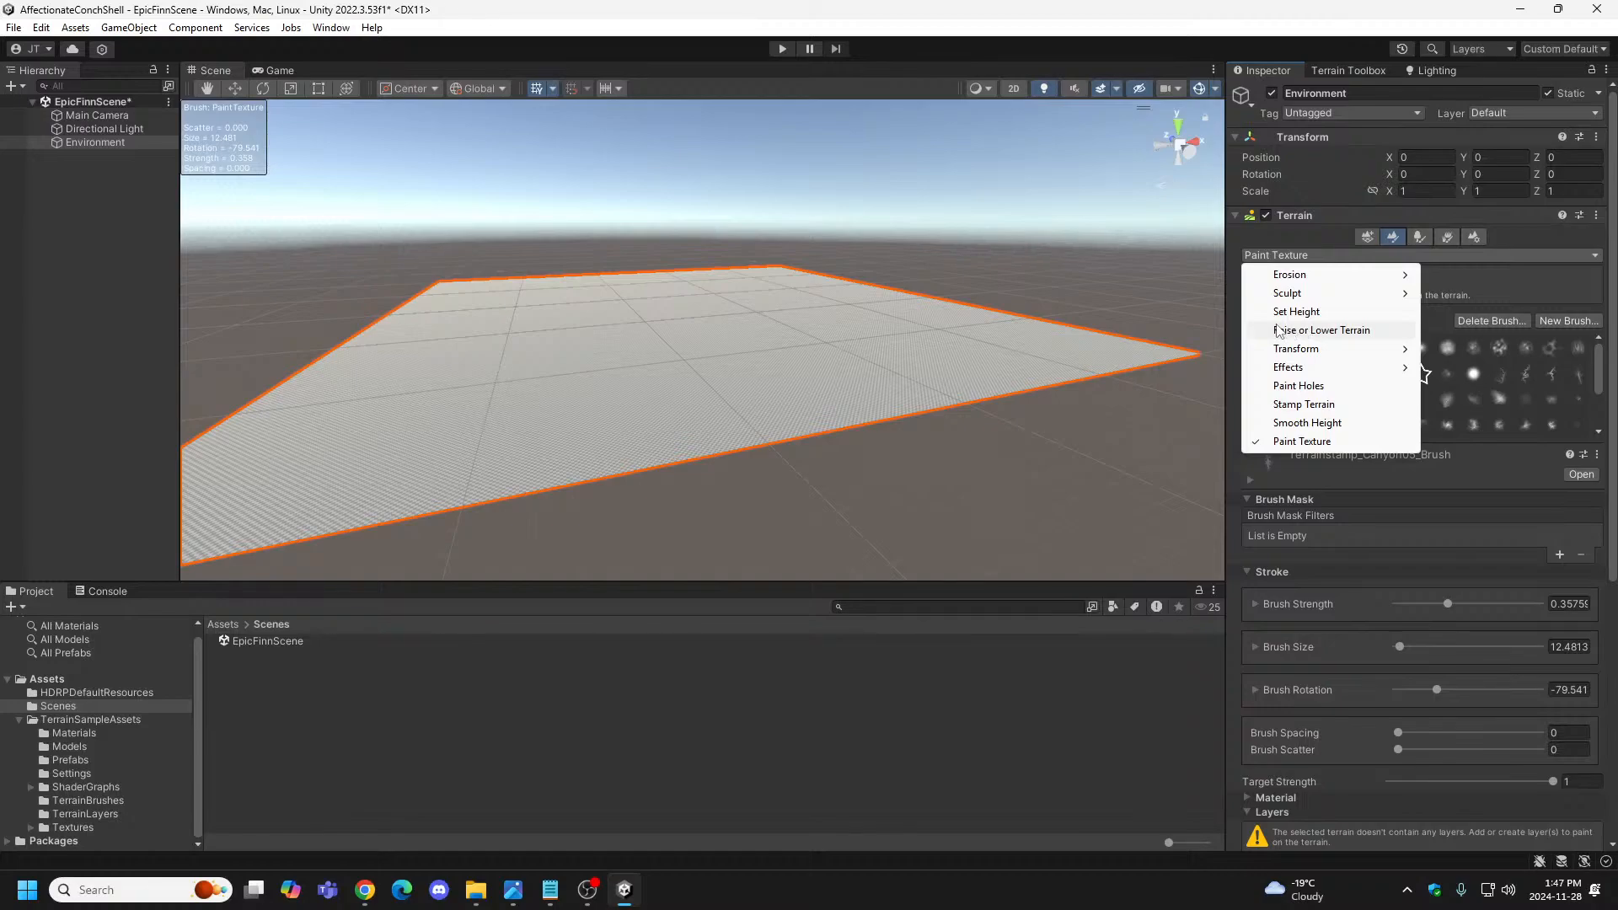
{"action": "left_click", "coordinate": [1304, 316]}
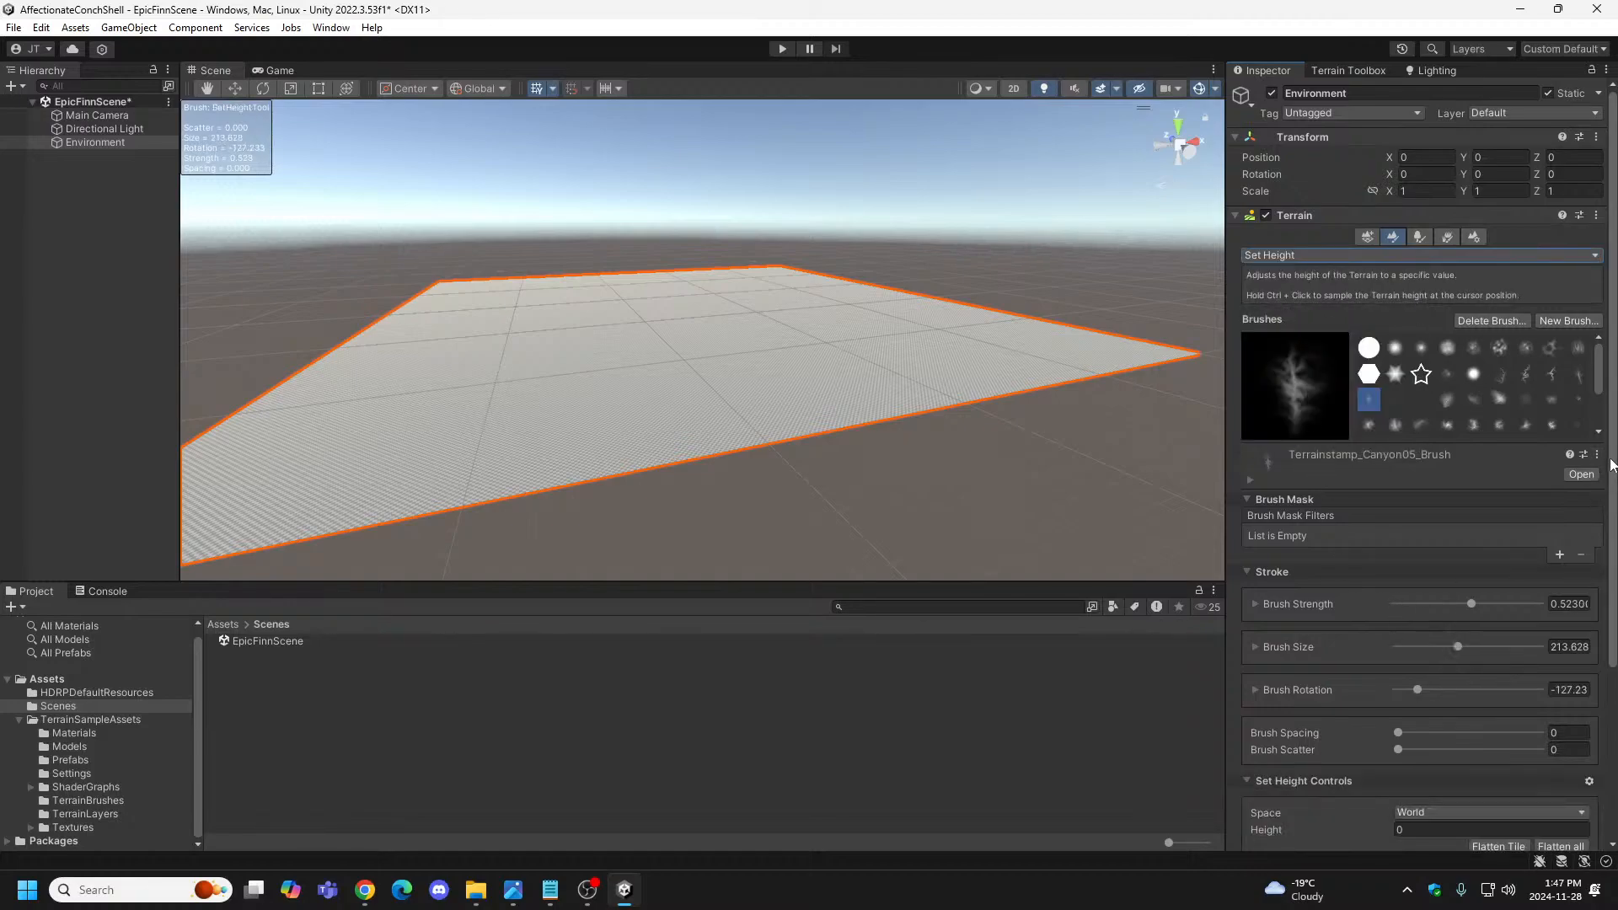
{"action": "scroll", "coordinate": [1421, 591], "scroll_direction": "down", "scroll_amount": 5}
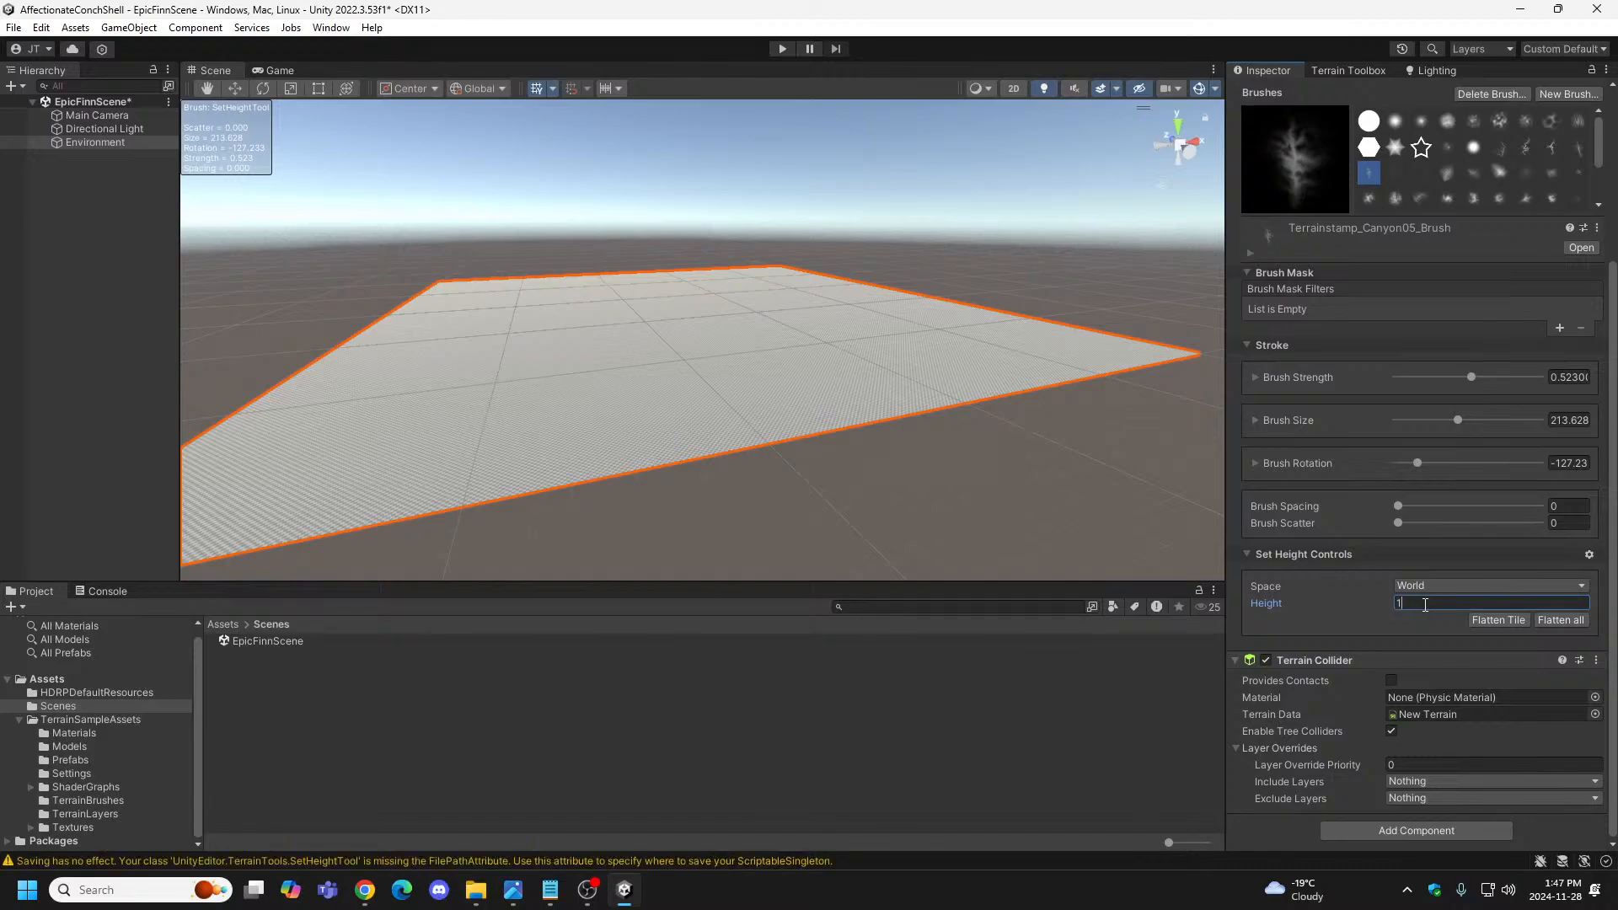
{"action": "type", "text": "100"}
{"action": "left_click", "coordinate": [1504, 620]}
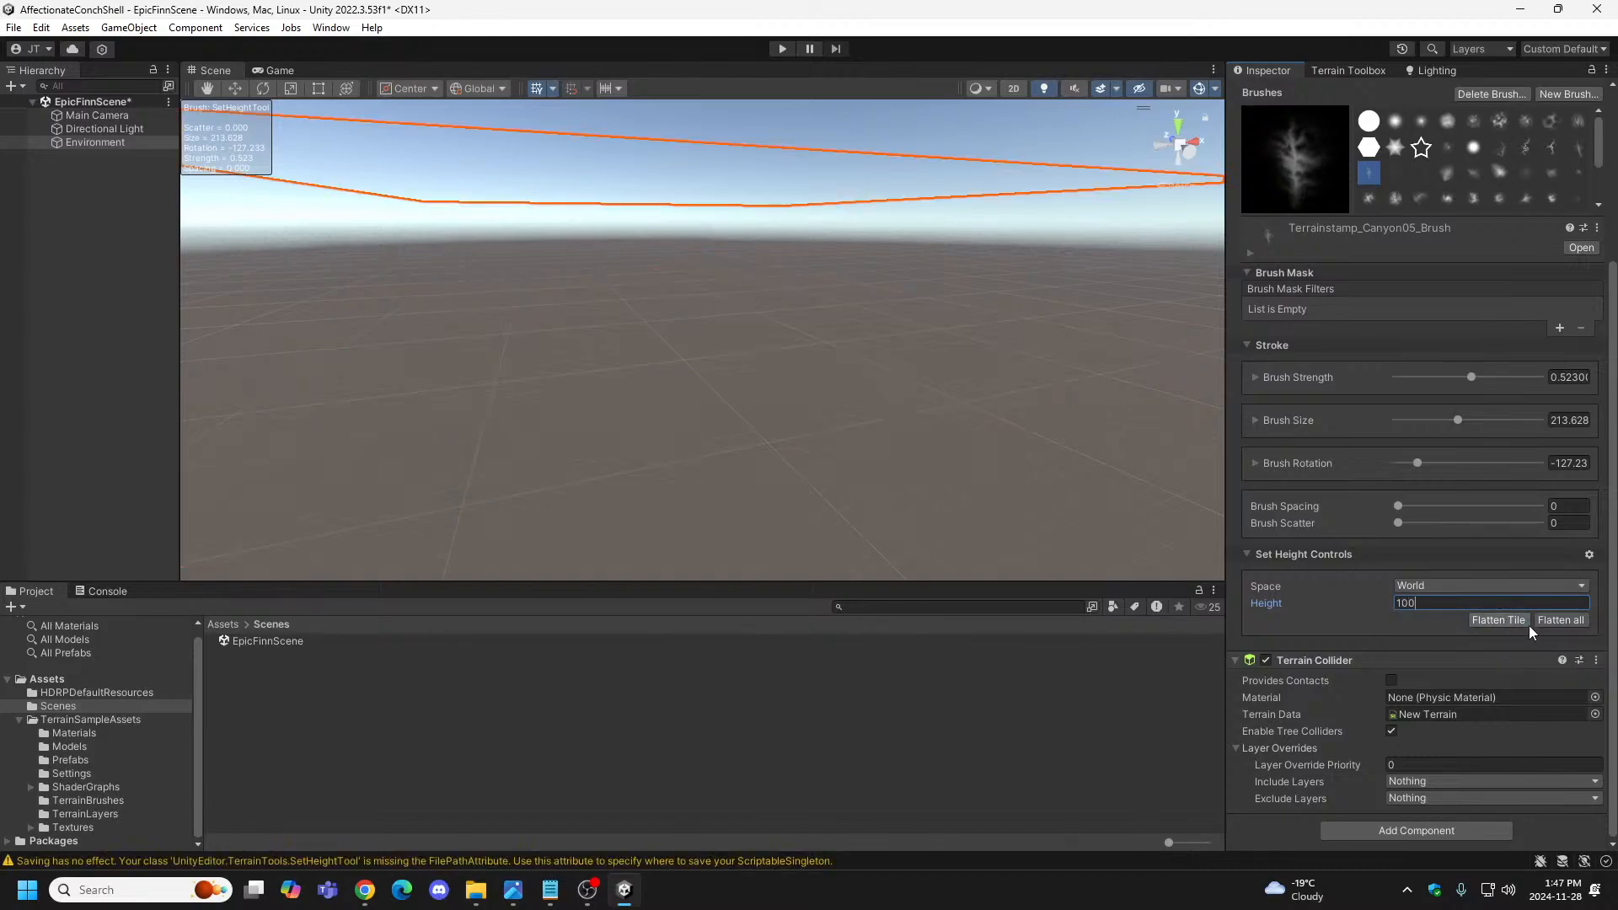
{"action": "right_click_drag", "start_coordinate": [615, 372], "coordinate": [835, 401]}
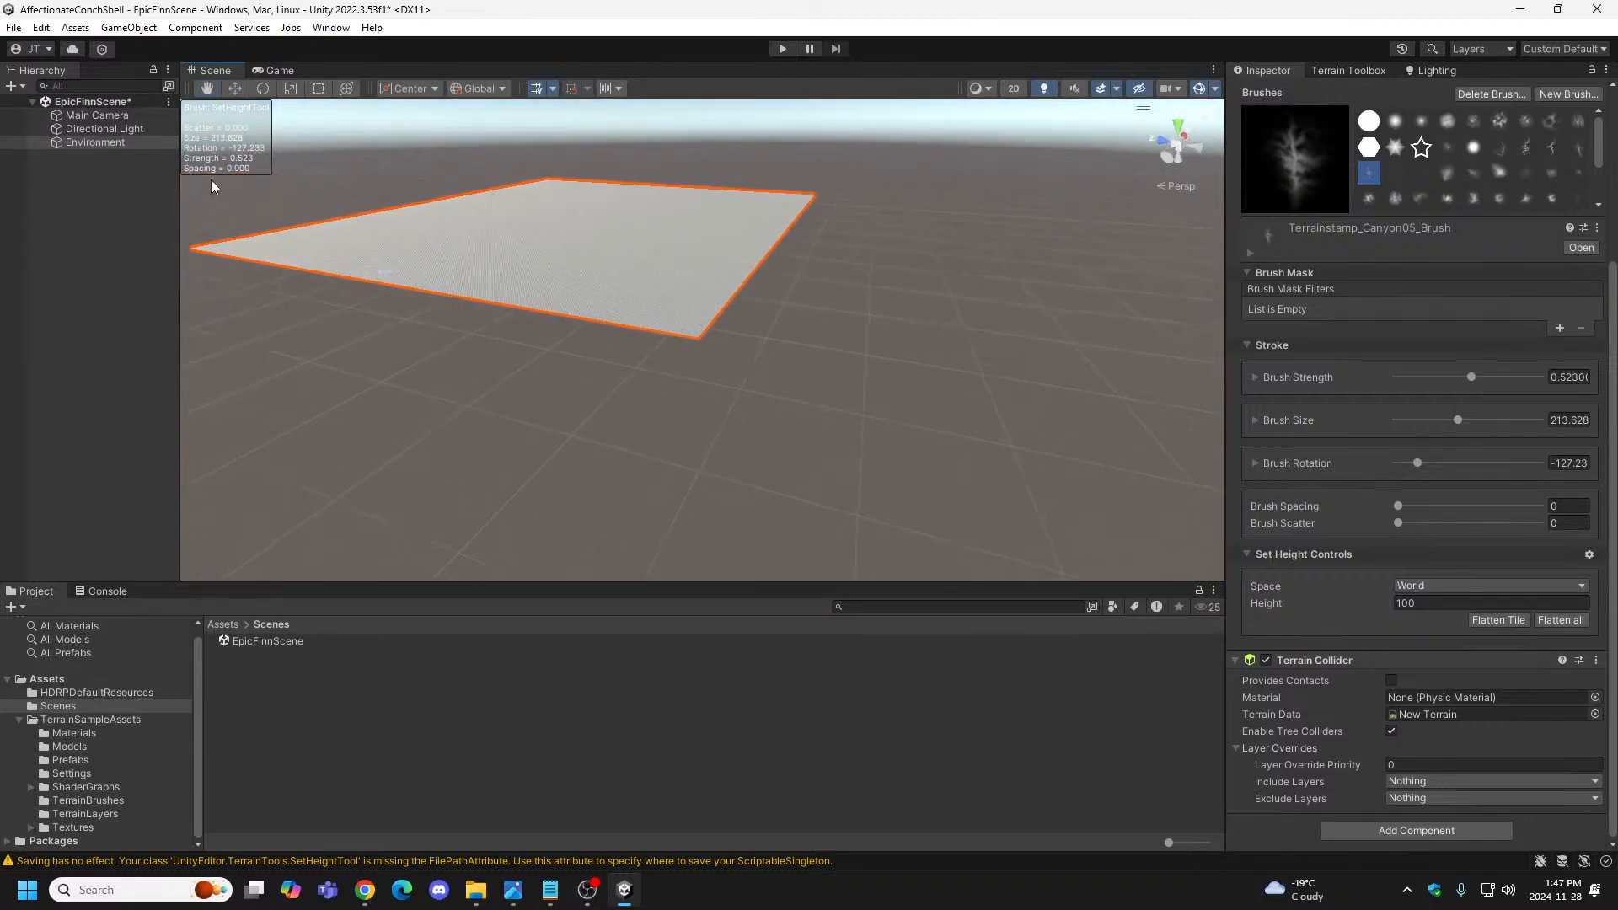
Select the Main Camera with the Move tool active and examine its position and viewing frustum from several angles.
{"action": "left_click", "coordinate": [95, 115]}
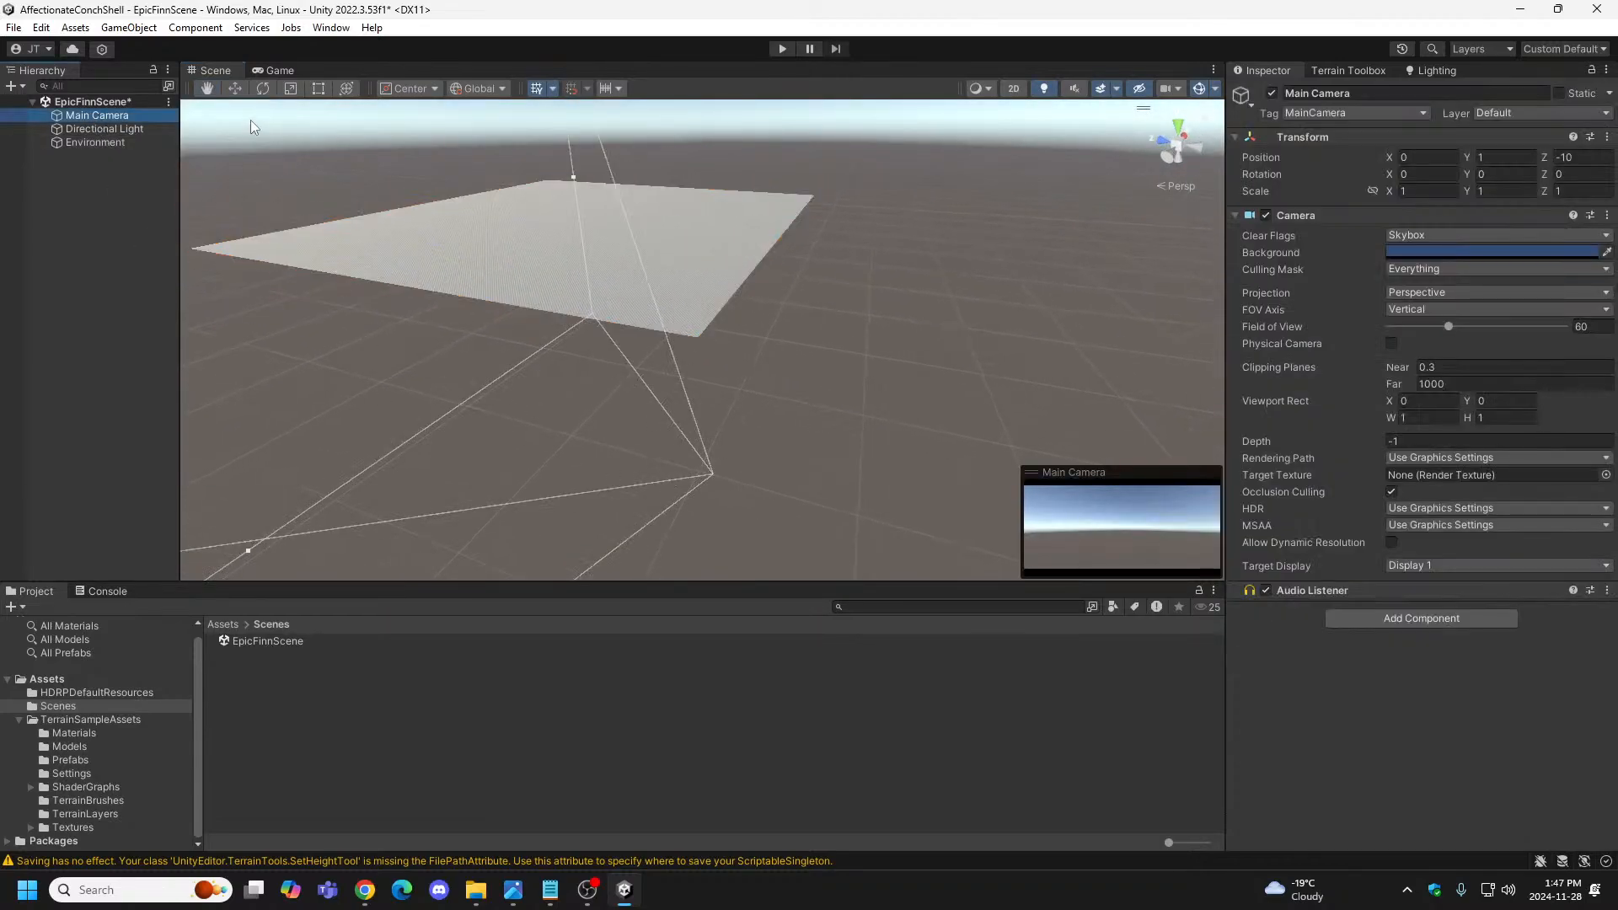
{"action": "left_click", "coordinate": [234, 87]}
{"action": "right_click_drag", "start_coordinate": [748, 474], "coordinate": [817, 352]}
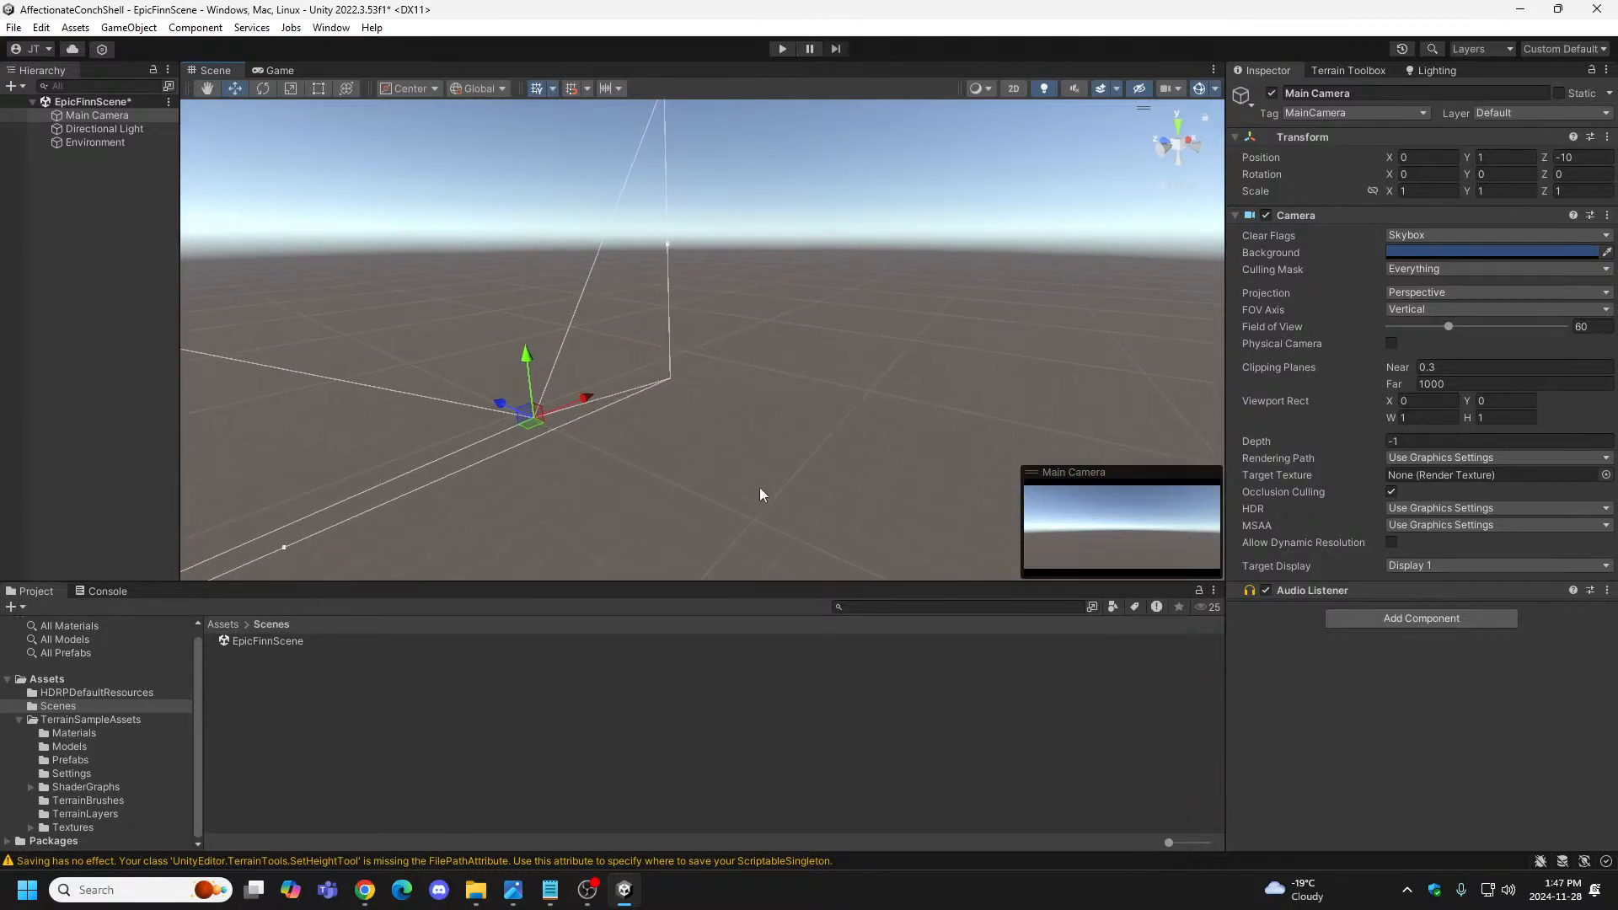
{"action": "right_click_drag", "start_coordinate": [760, 487], "coordinate": [472, 548]}
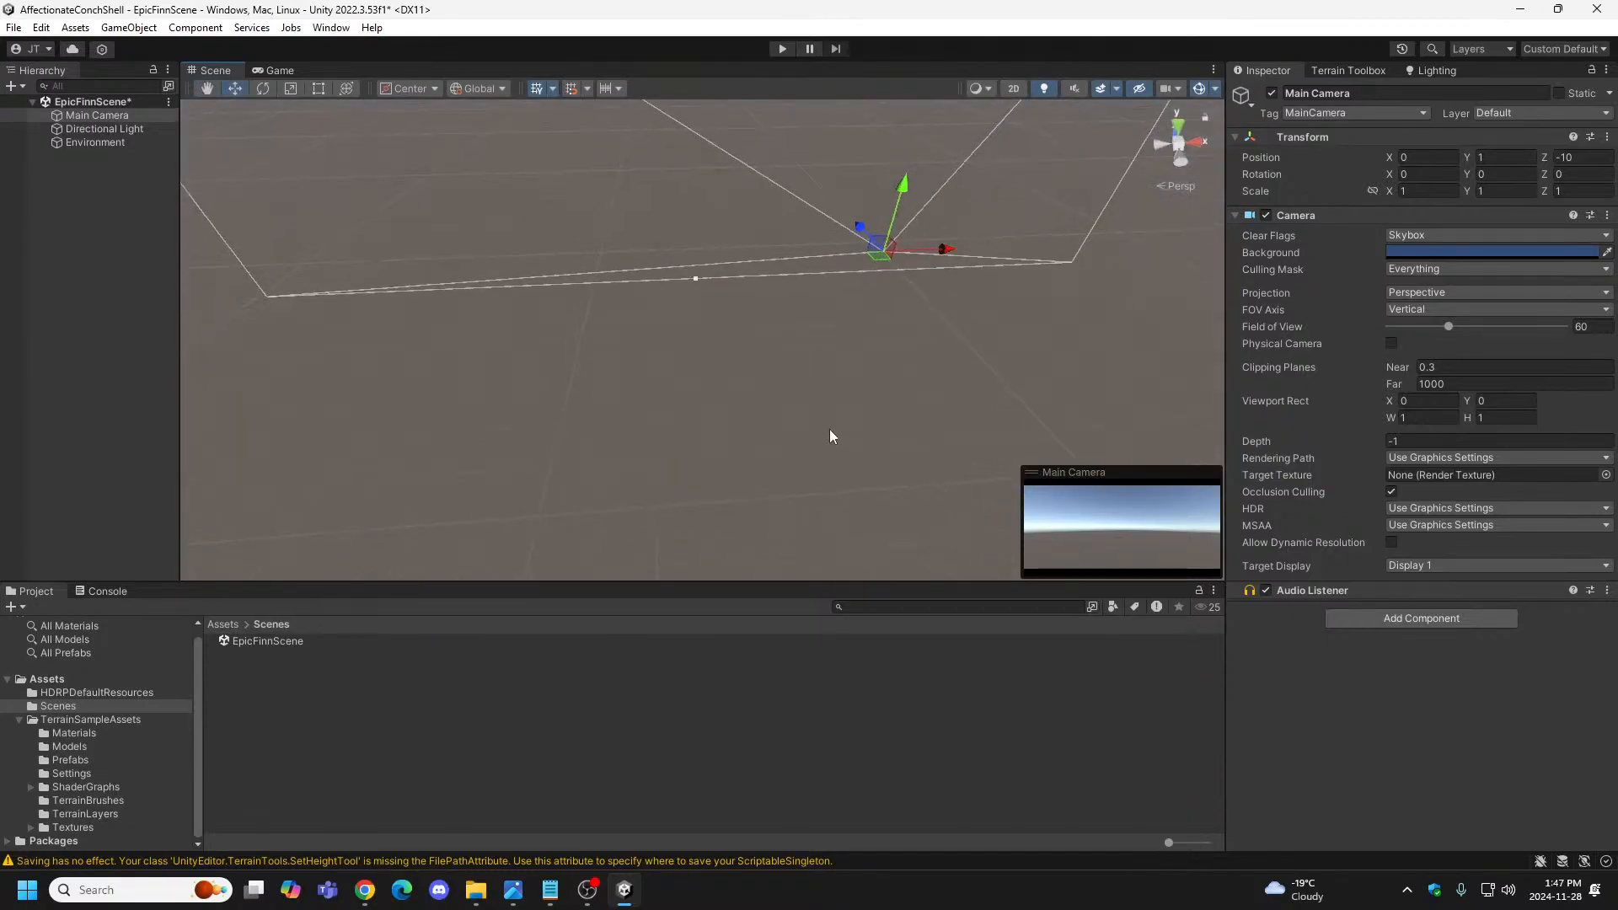
{"action": "right_click_drag", "start_coordinate": [727, 436], "coordinate": [919, 333]}
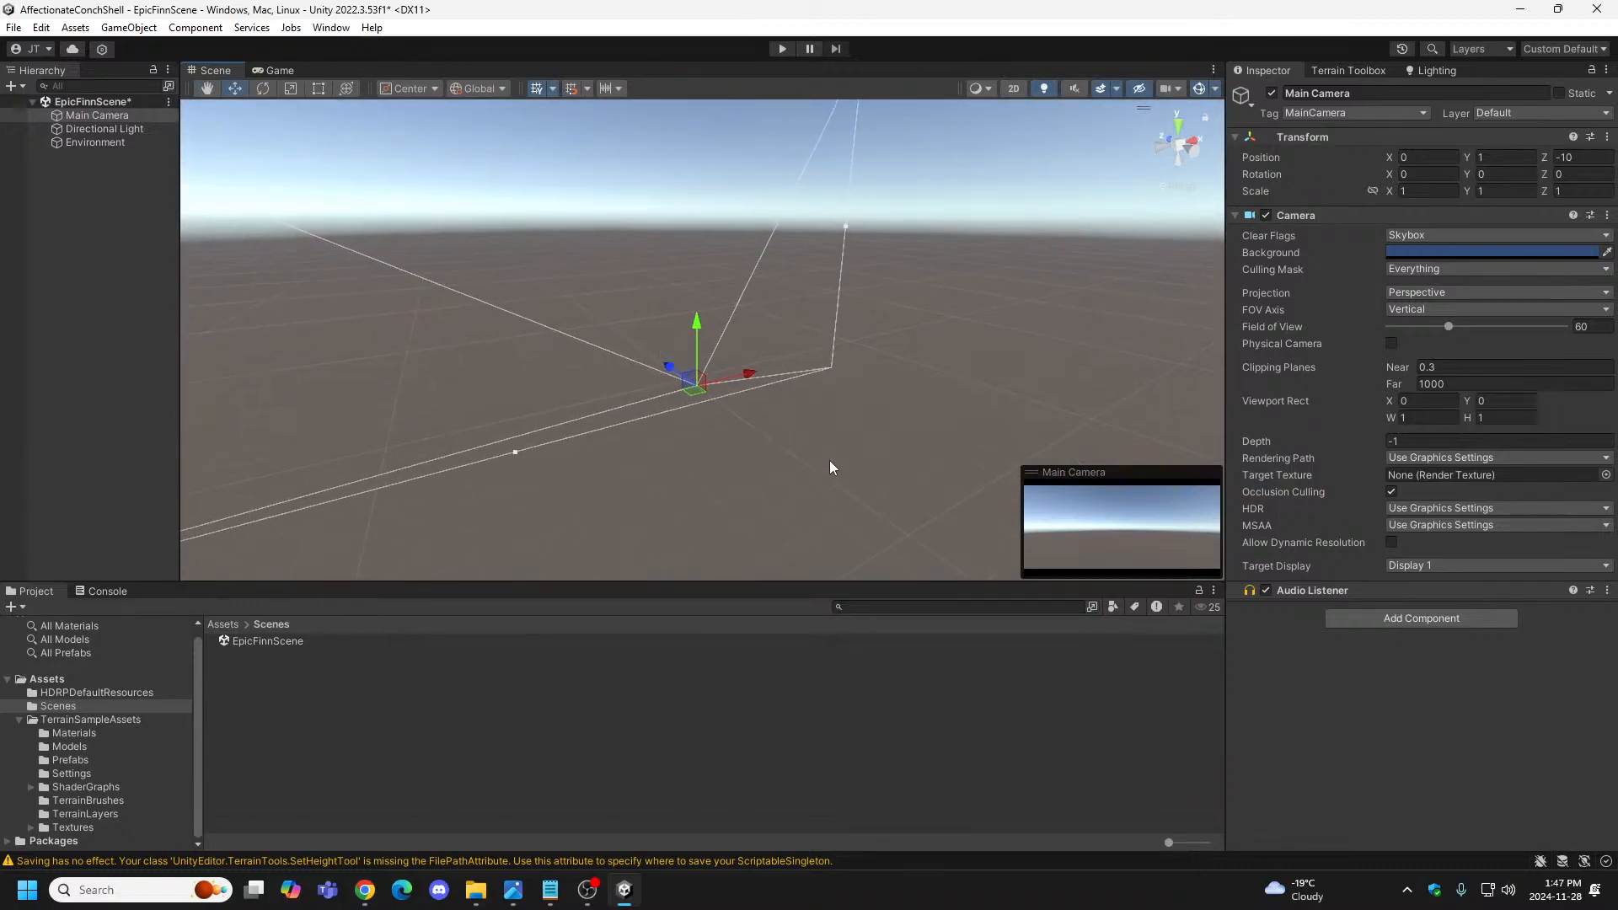
{"action": "right_click_drag", "start_coordinate": [891, 433], "coordinate": [786, 537]}
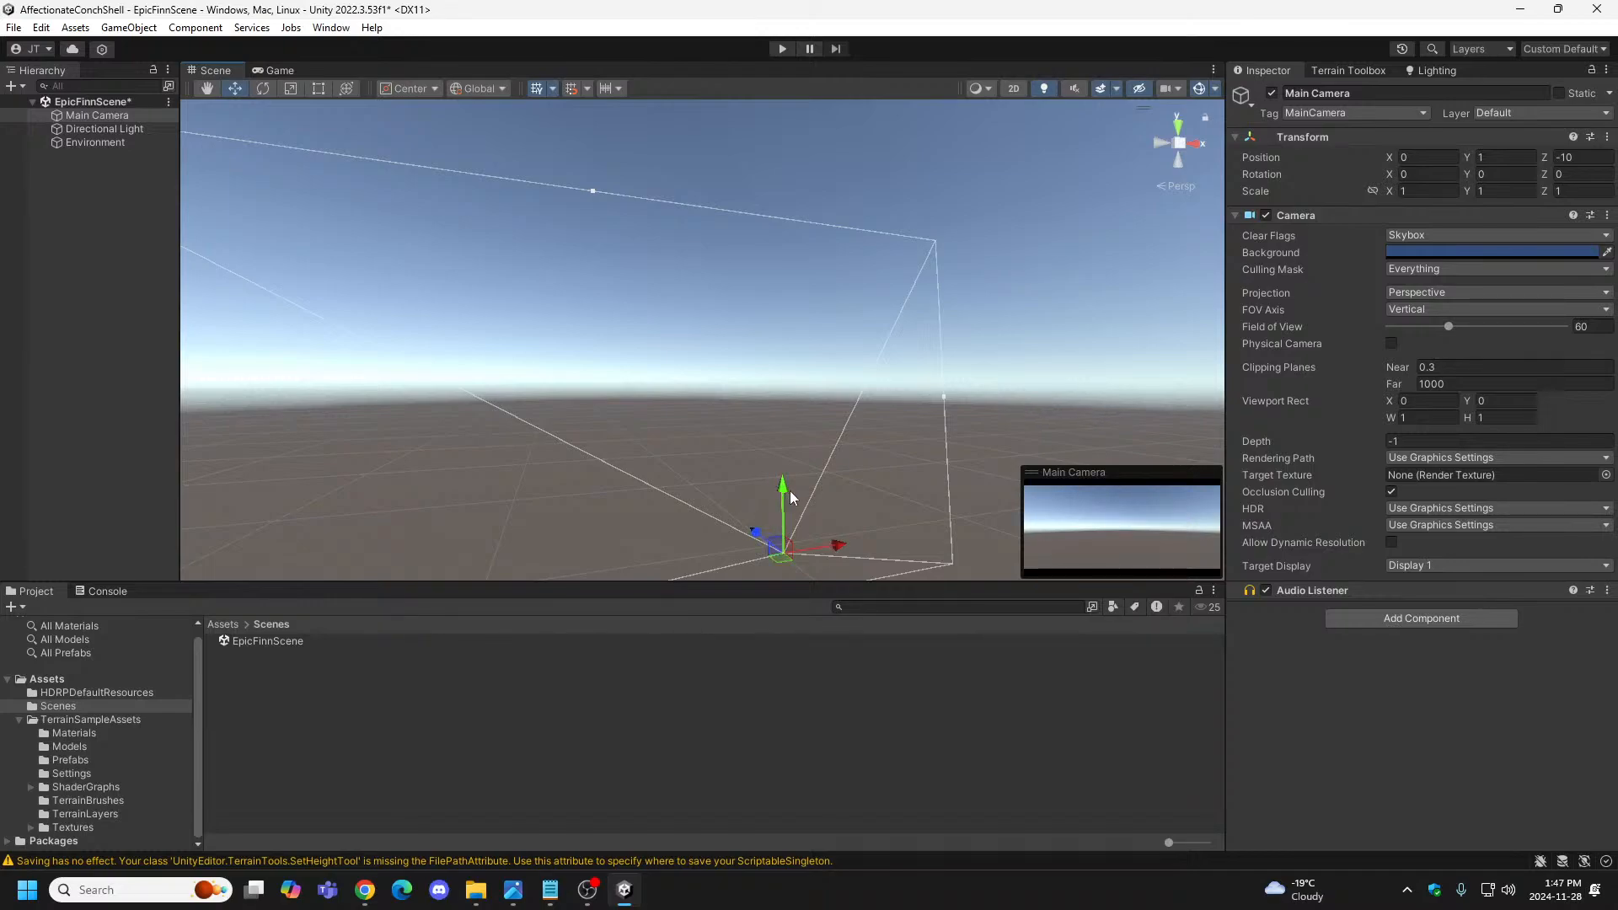
{"action": "right_click_drag", "start_coordinate": [857, 515], "coordinate": [848, 573]}
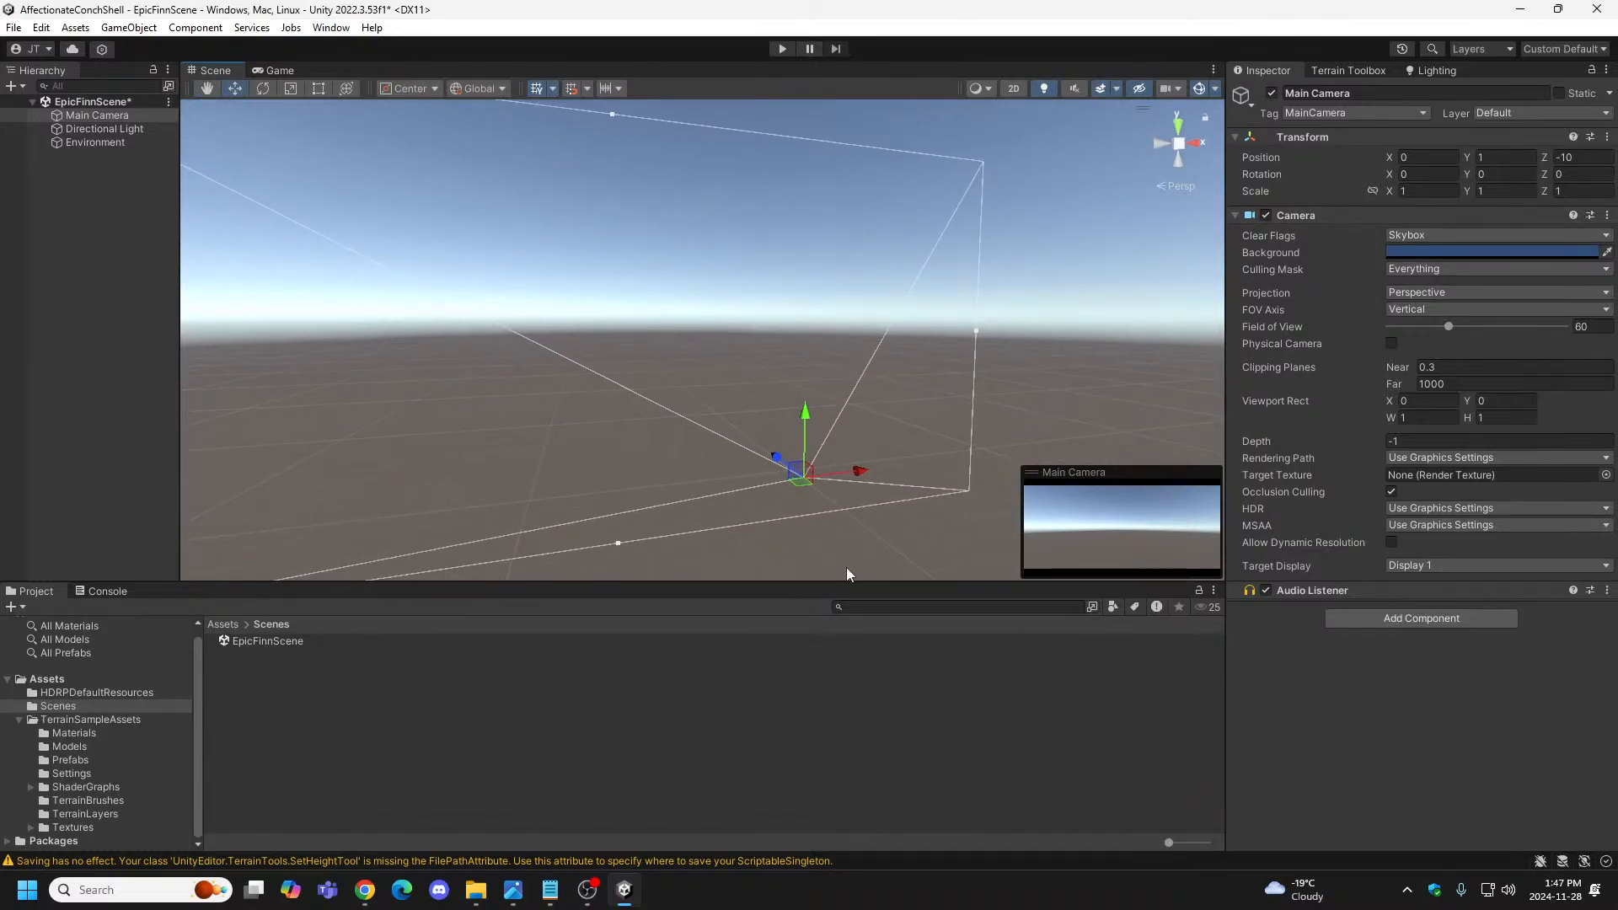
{"action": "right_click_drag", "start_coordinate": [943, 543], "coordinate": [993, 566]}
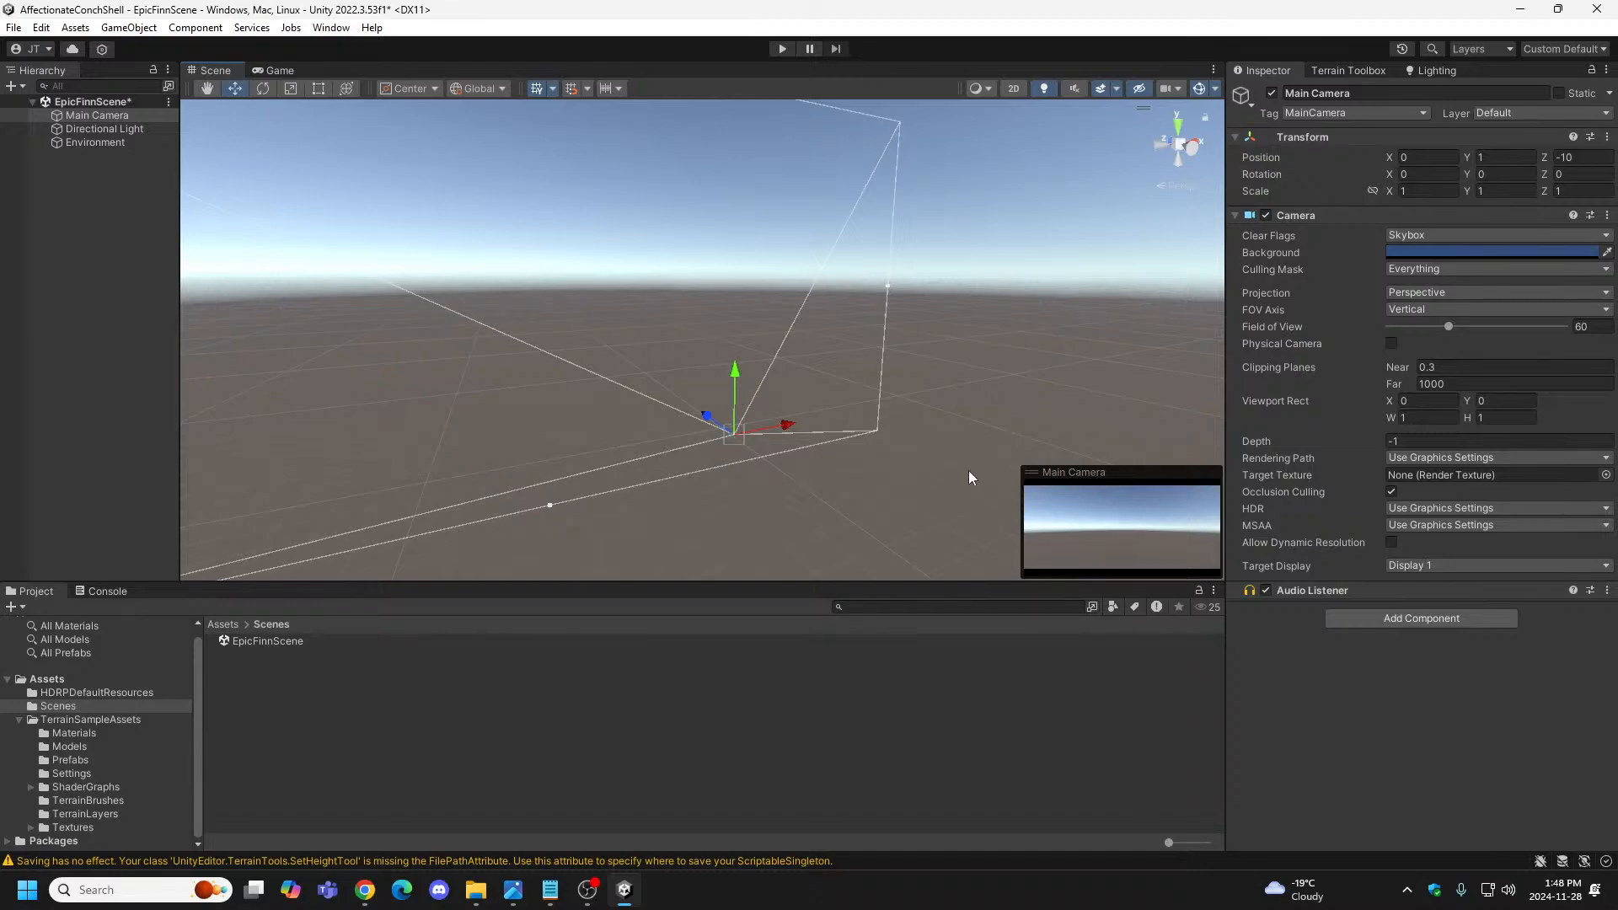
{"action": "key", "text": "alt"}
{"action": "left_click_drag", "start_coordinate": [970, 461], "coordinate": [825, 507], "text": "alt"}
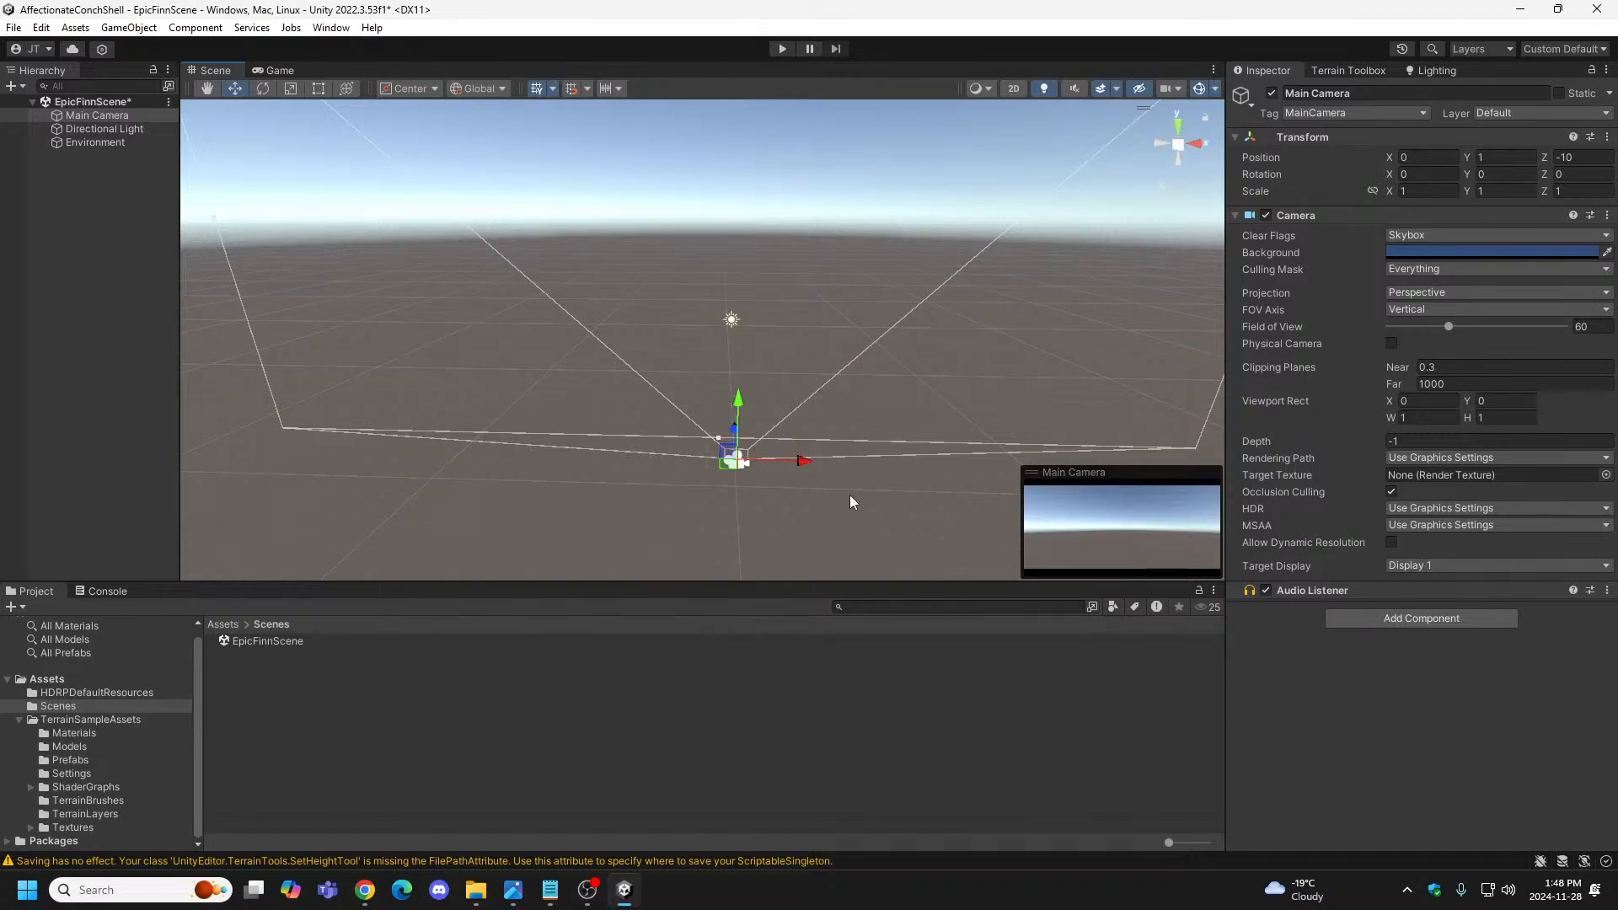
{"action": "left_click_drag", "start_coordinate": [861, 502], "coordinate": [893, 460], "text": "alt"}
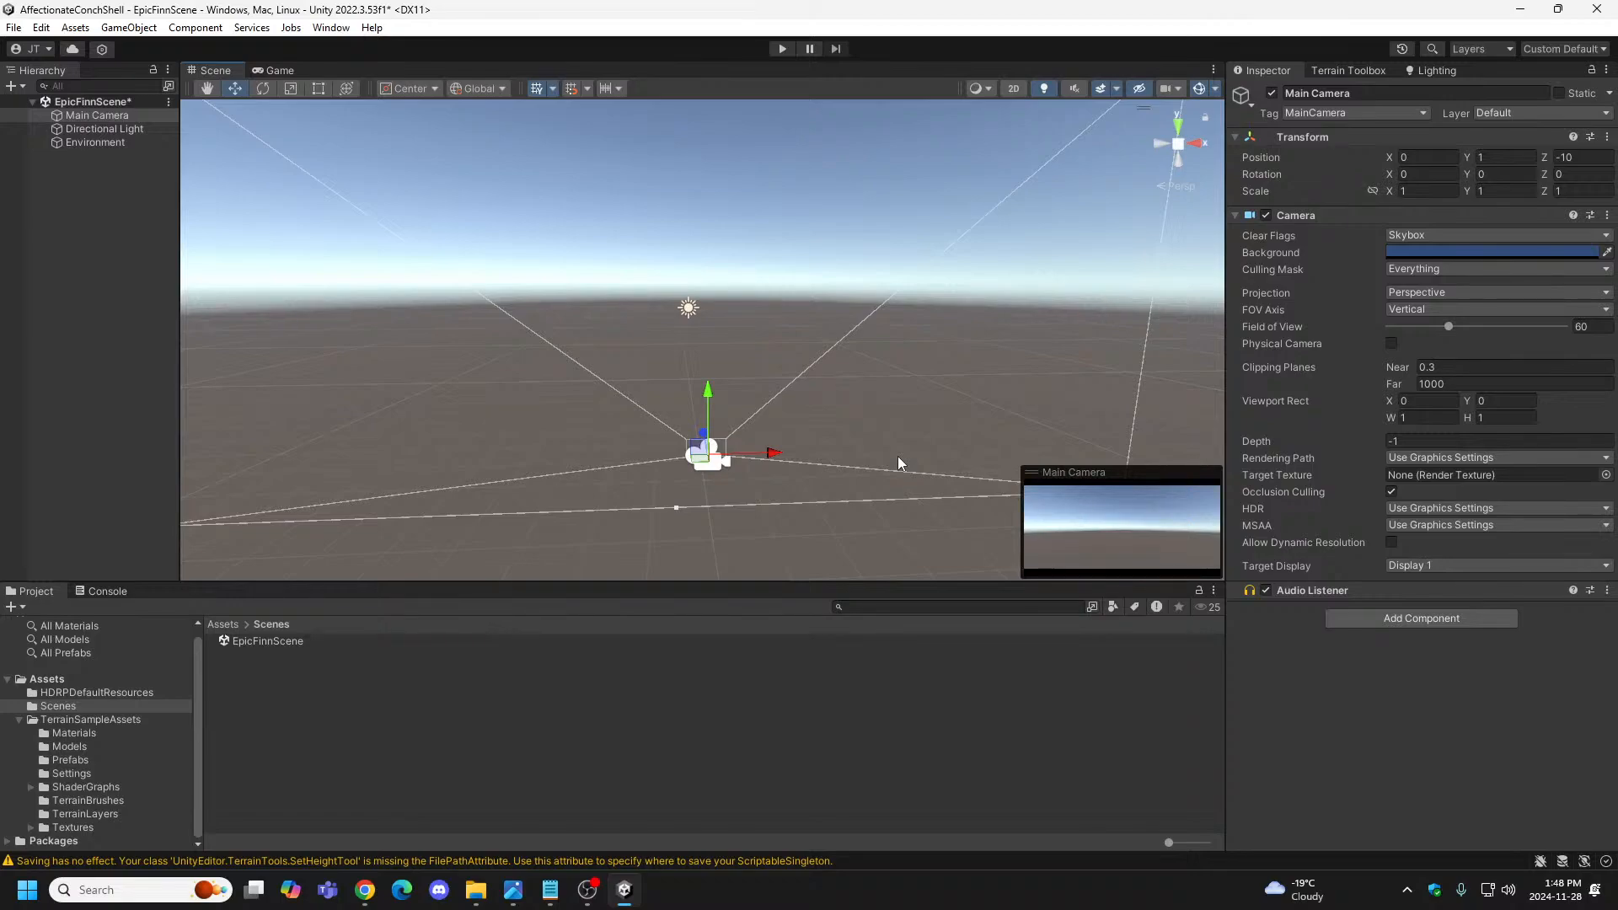
{"action": "left_click_drag", "start_coordinate": [823, 454], "coordinate": [723, 515], "text": "alt"}
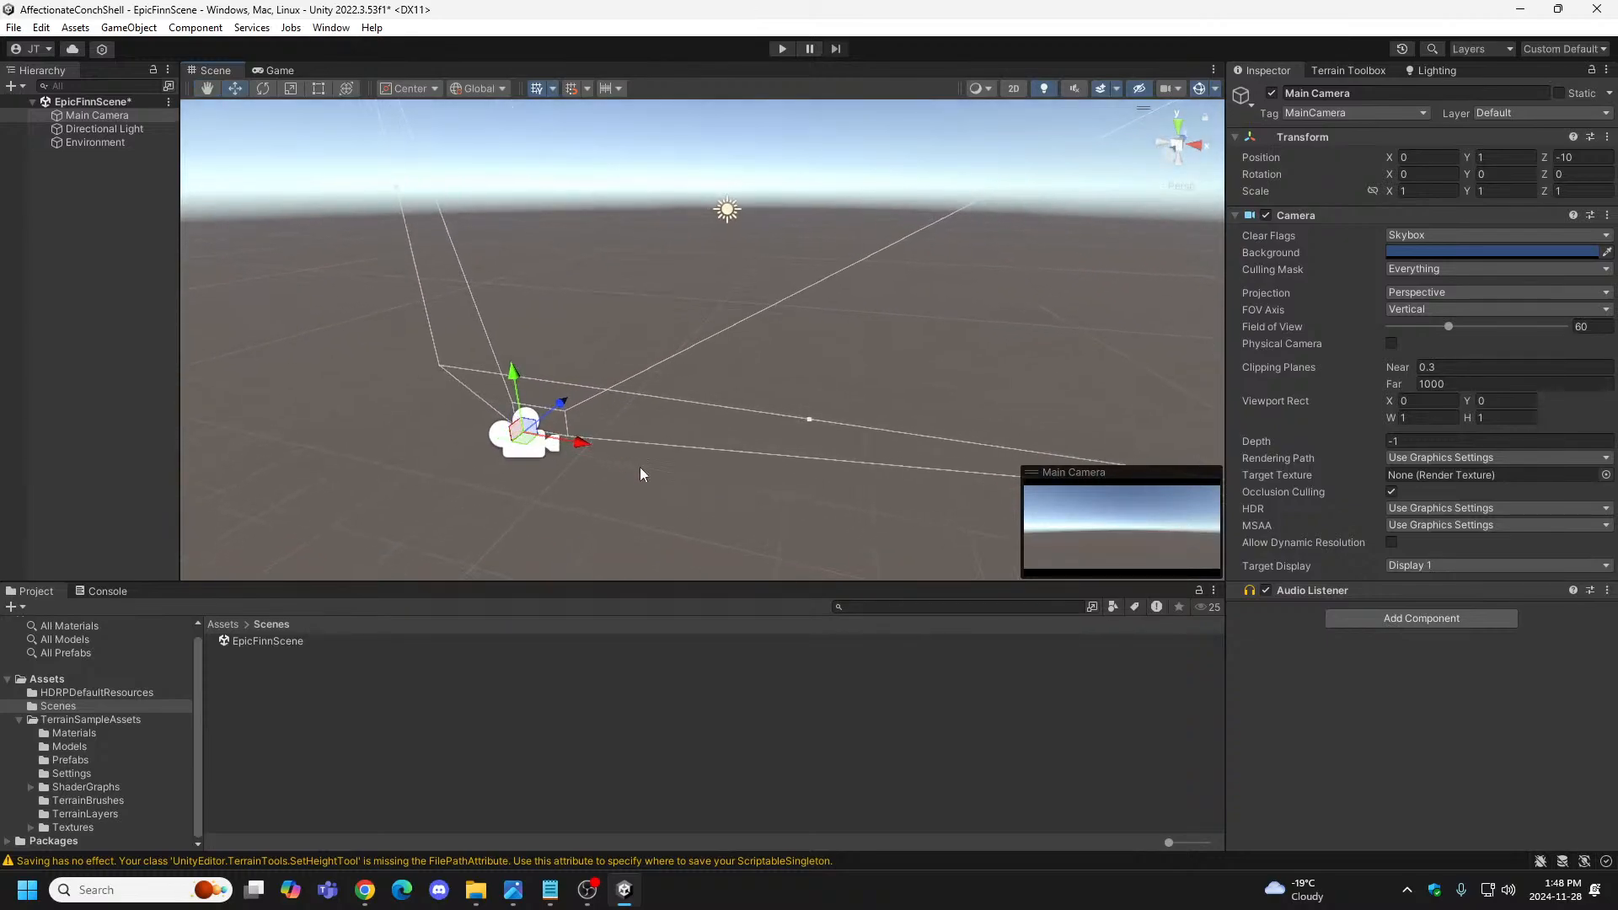
{"action": "left_click_drag", "start_coordinate": [615, 463], "coordinate": [692, 447], "text": "alt"}
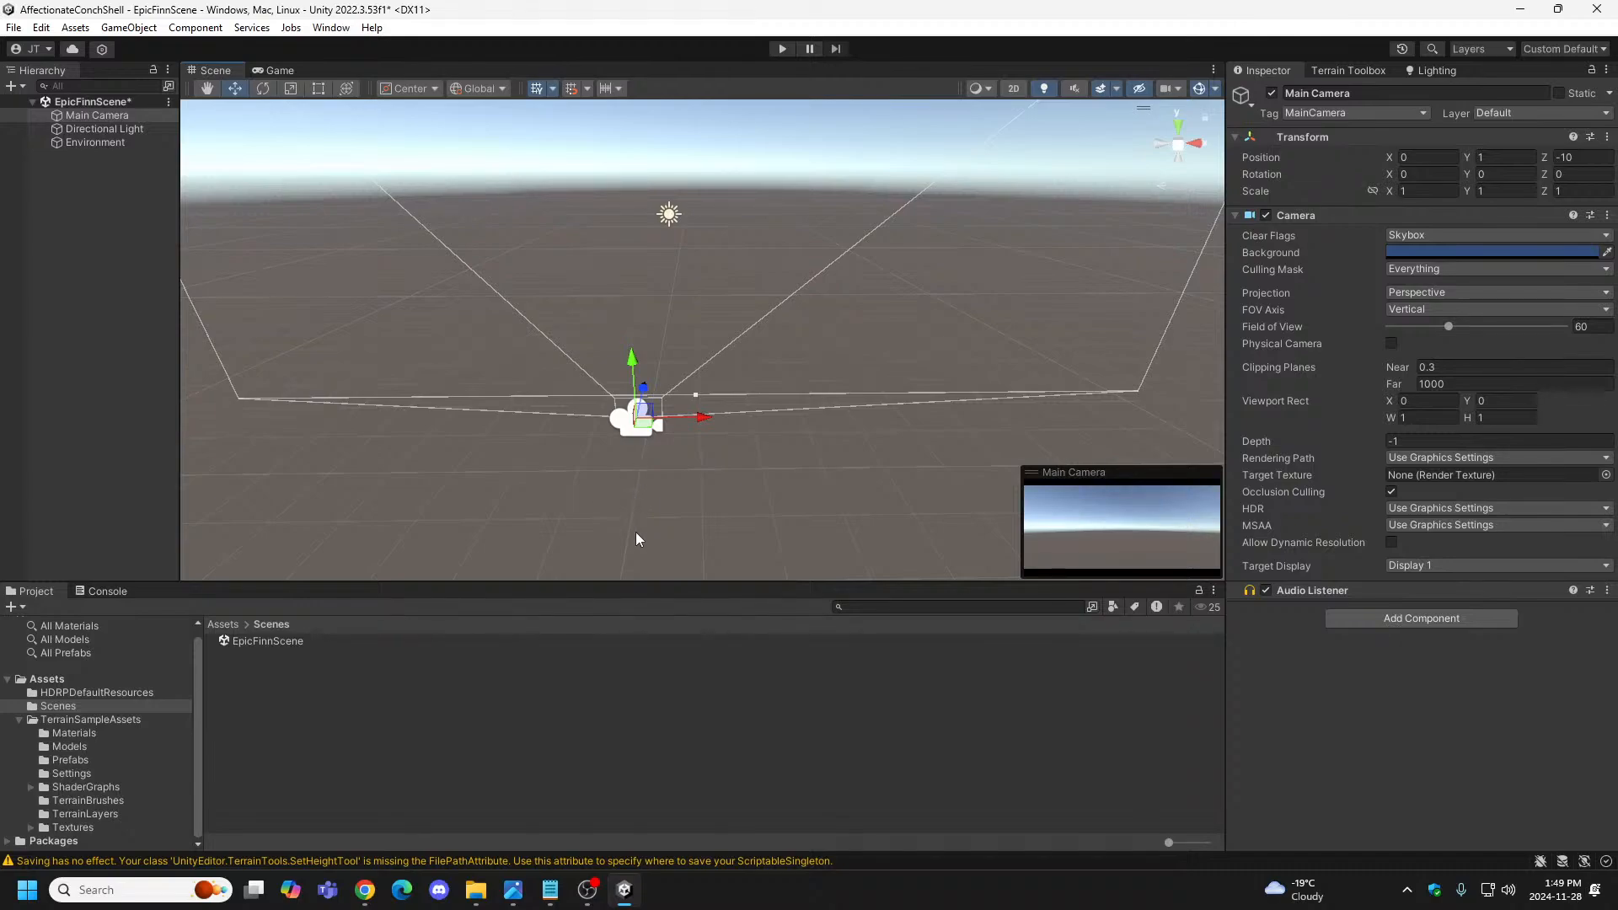
{"action": "left_click_drag", "start_coordinate": [644, 473], "coordinate": [371, 481], "text": "alt"}
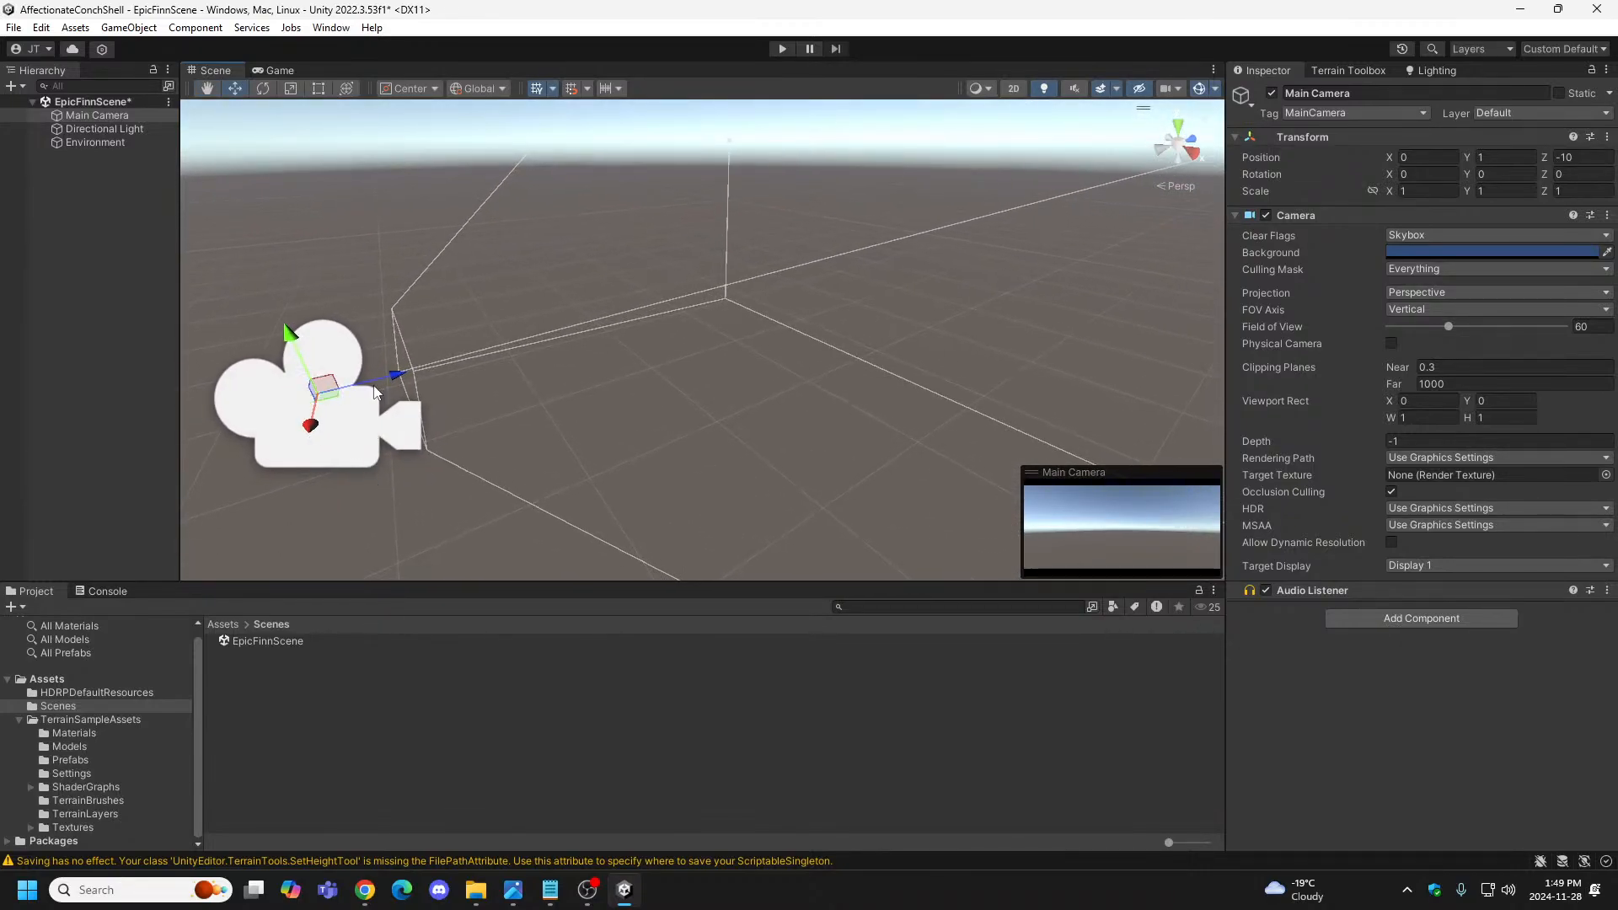
{"action": "left_click_drag", "start_coordinate": [381, 386], "coordinate": [568, 392], "text": "alt"}
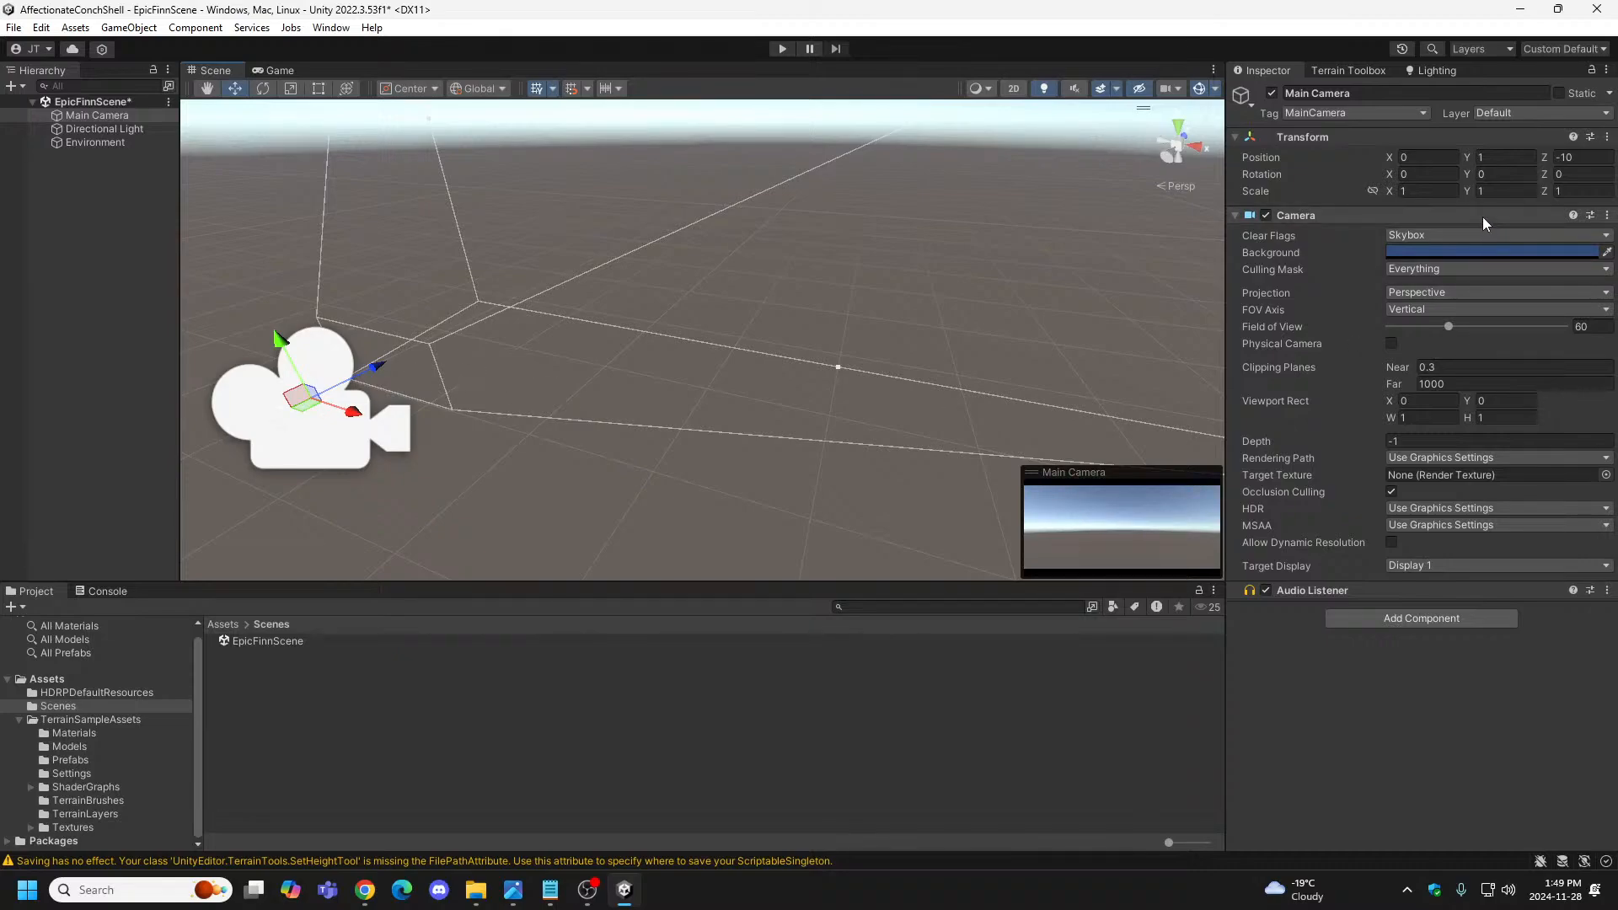
{"action": "left_click", "coordinate": [1486, 174]}
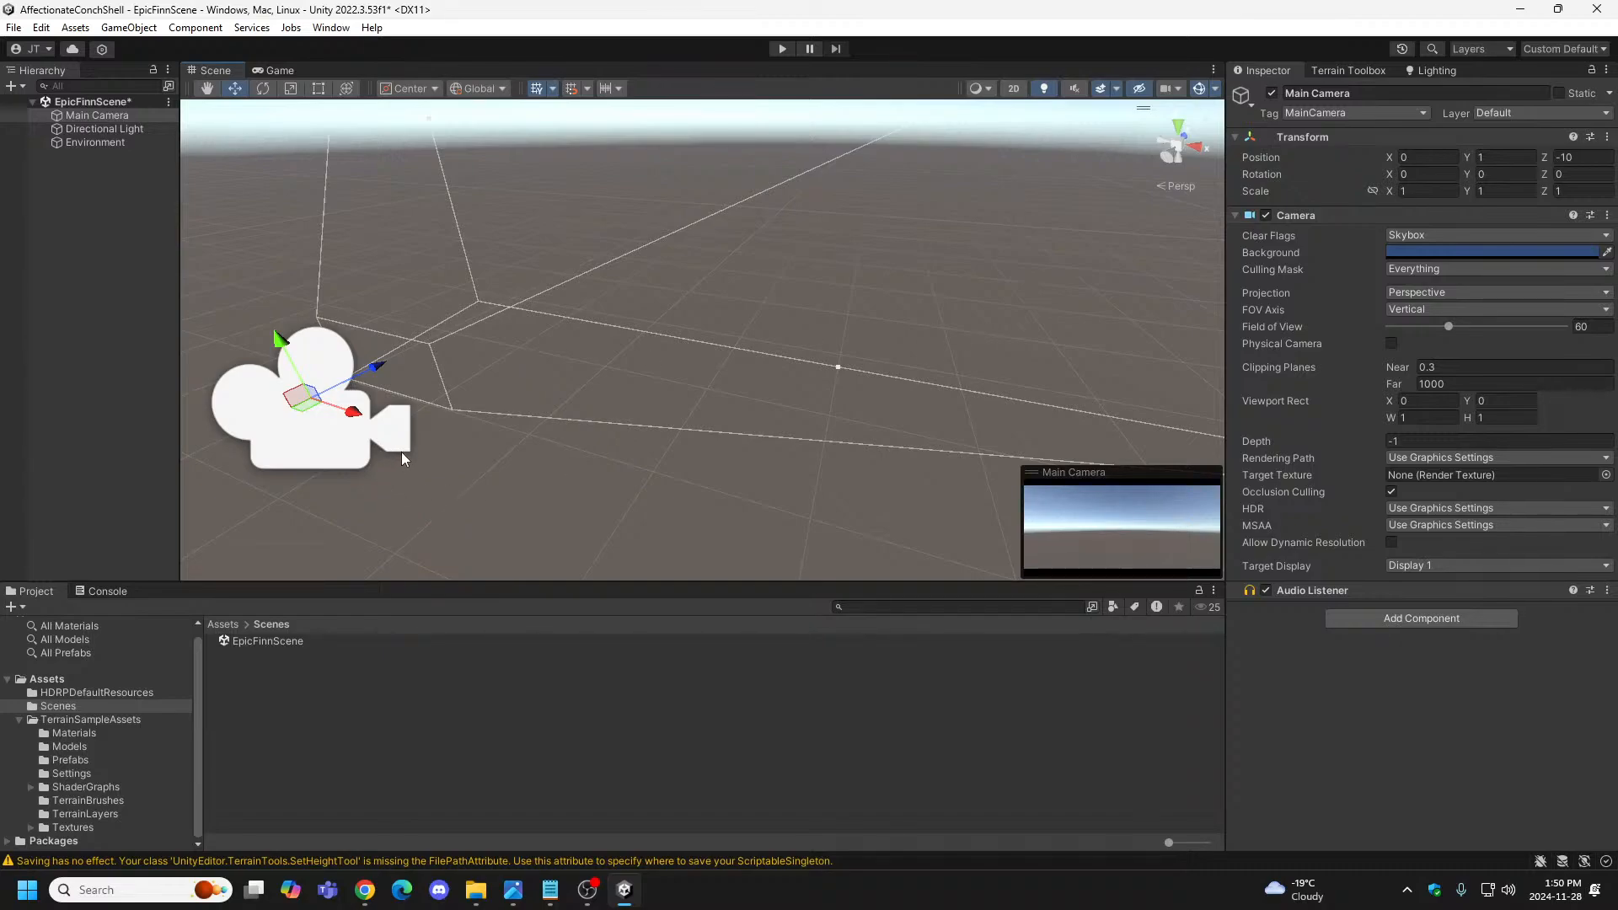
Set the Main Camera's Y position to 100.
{"action": "left_click_drag", "start_coordinate": [413, 477], "coordinate": [860, 469], "text": "alt"}
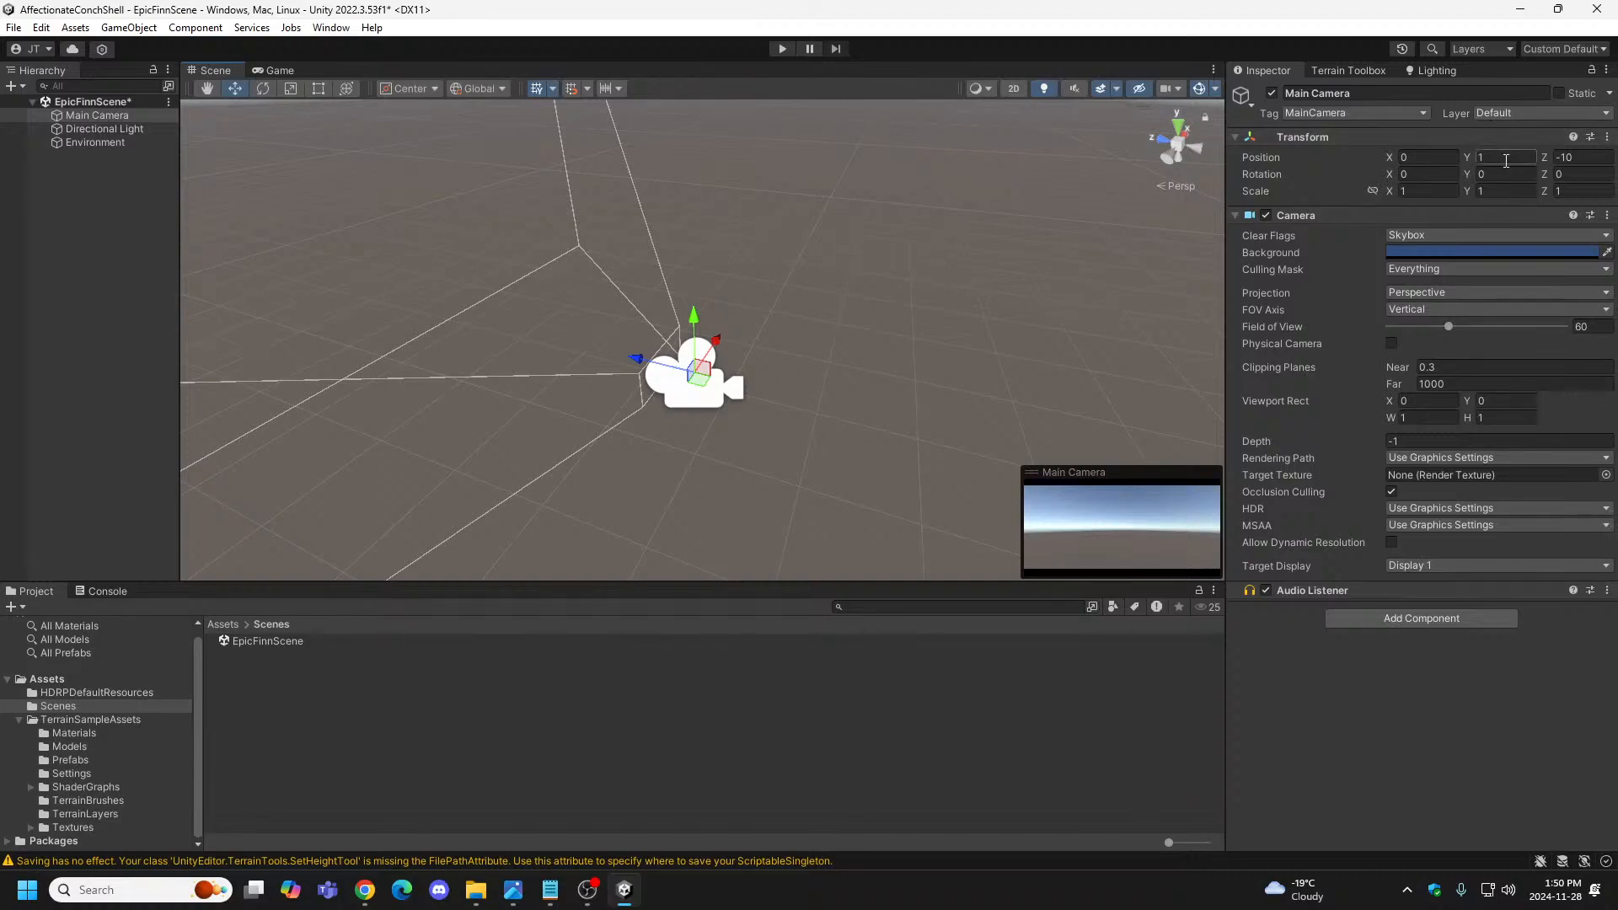
{"action": "left_click", "coordinate": [1505, 160]}
{"action": "type", "text": "00"}
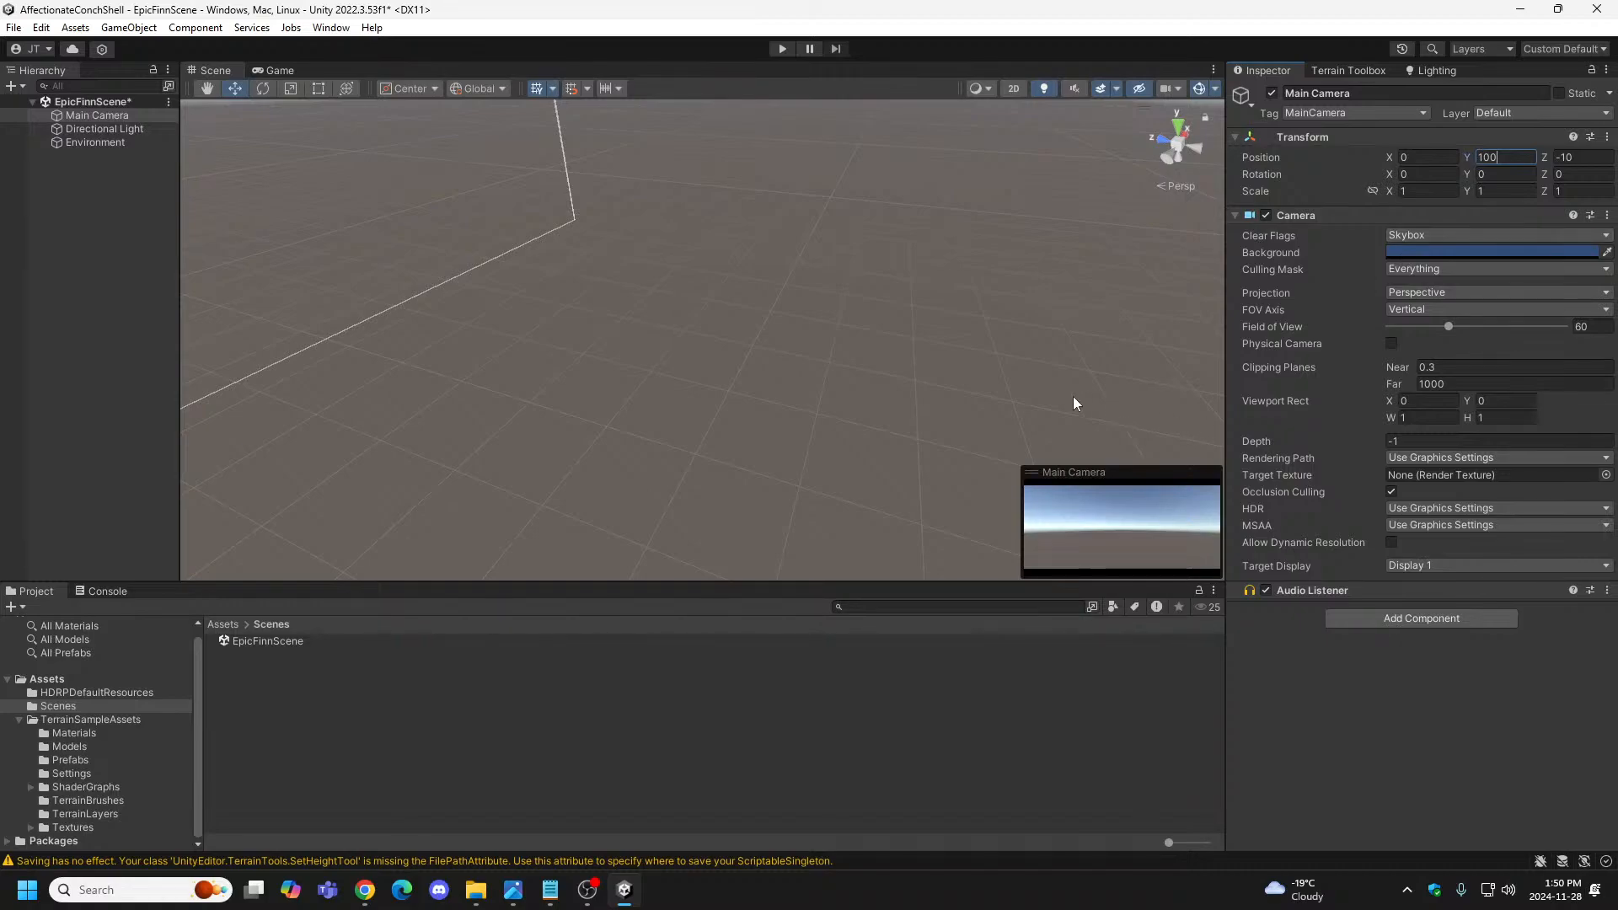
{"action": "left_click", "coordinate": [840, 339]}
Compare the locations of the Environment terrain and the Main Camera, framing the terrain in the Scene view.
{"action": "right_click_drag", "start_coordinate": [841, 338], "coordinate": [1162, 257]}
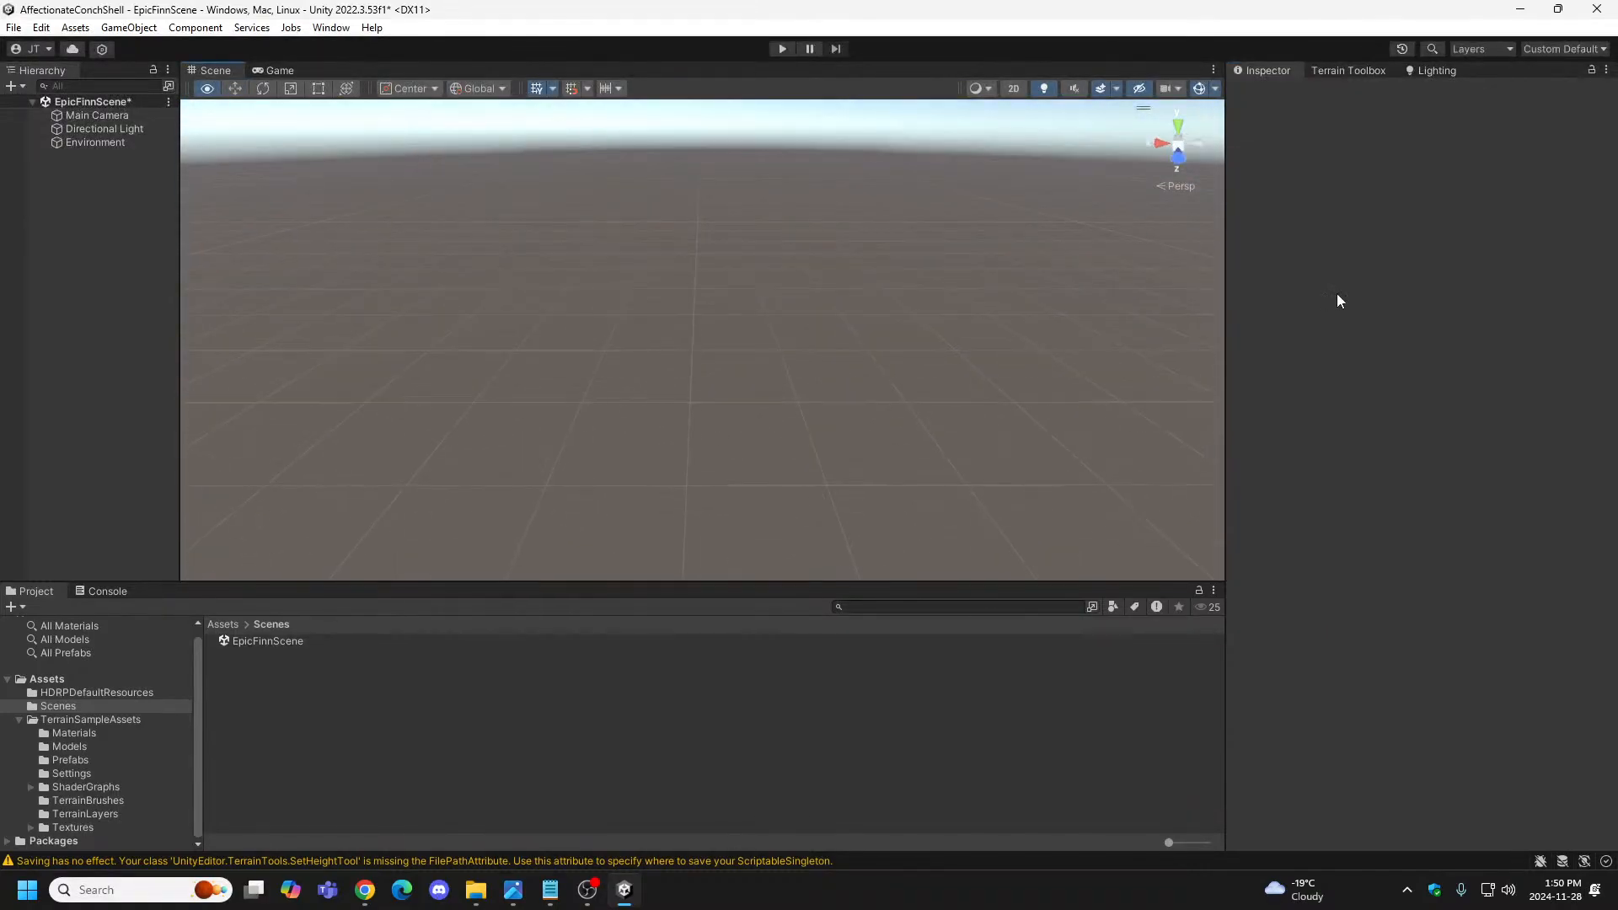
{"action": "right_click_drag", "start_coordinate": [1336, 293], "coordinate": [1341, 275]}
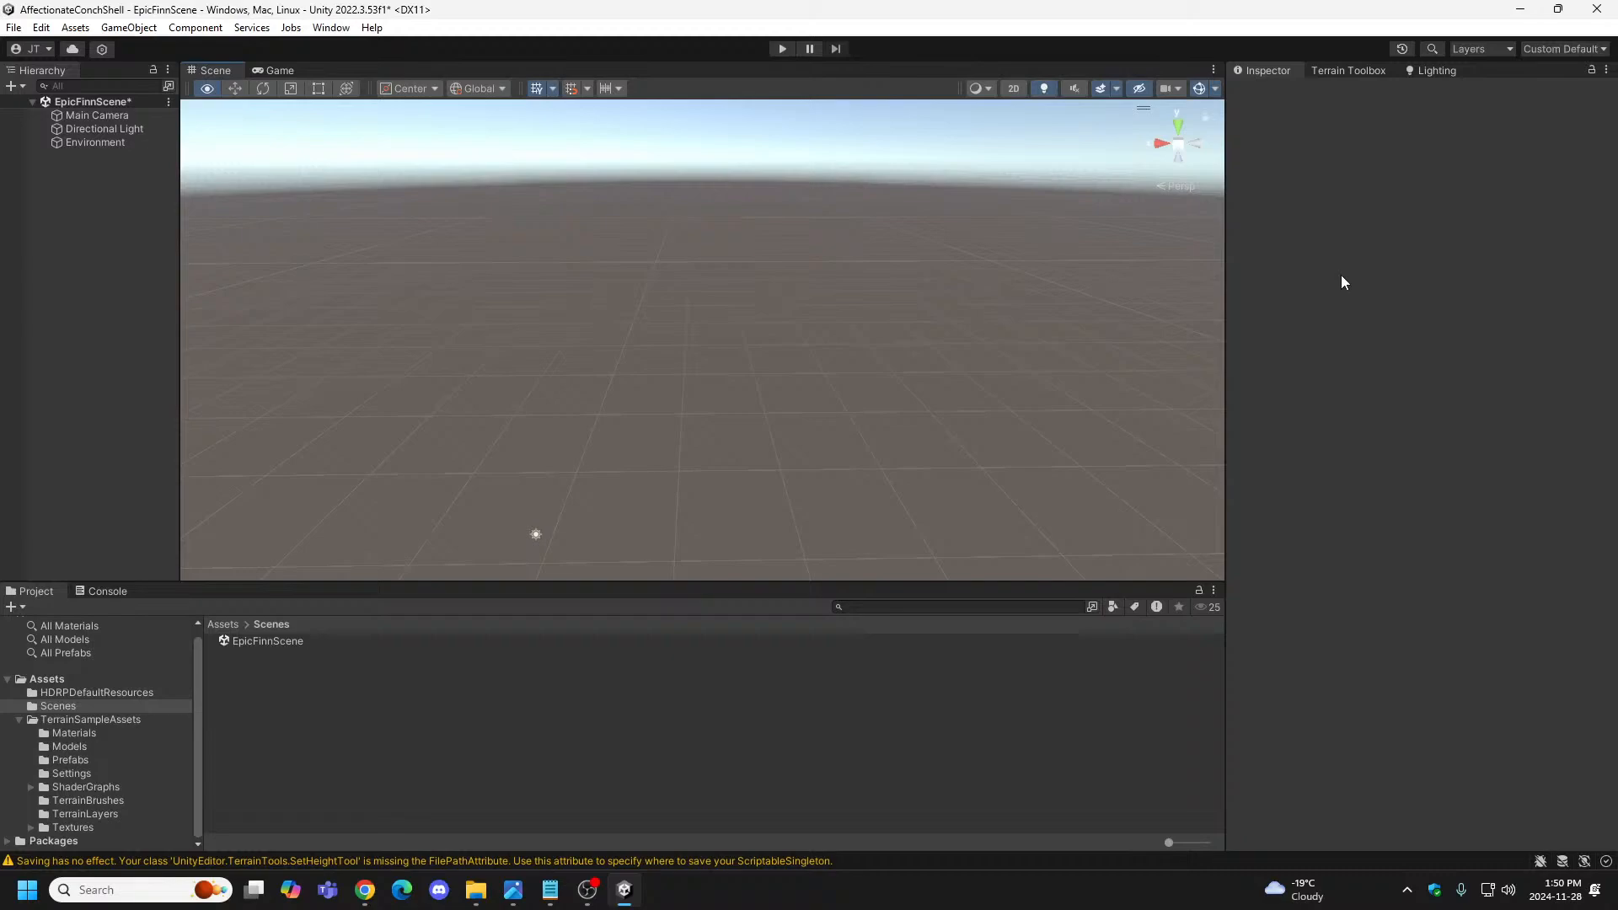
{"action": "left_click", "coordinate": [106, 140]}
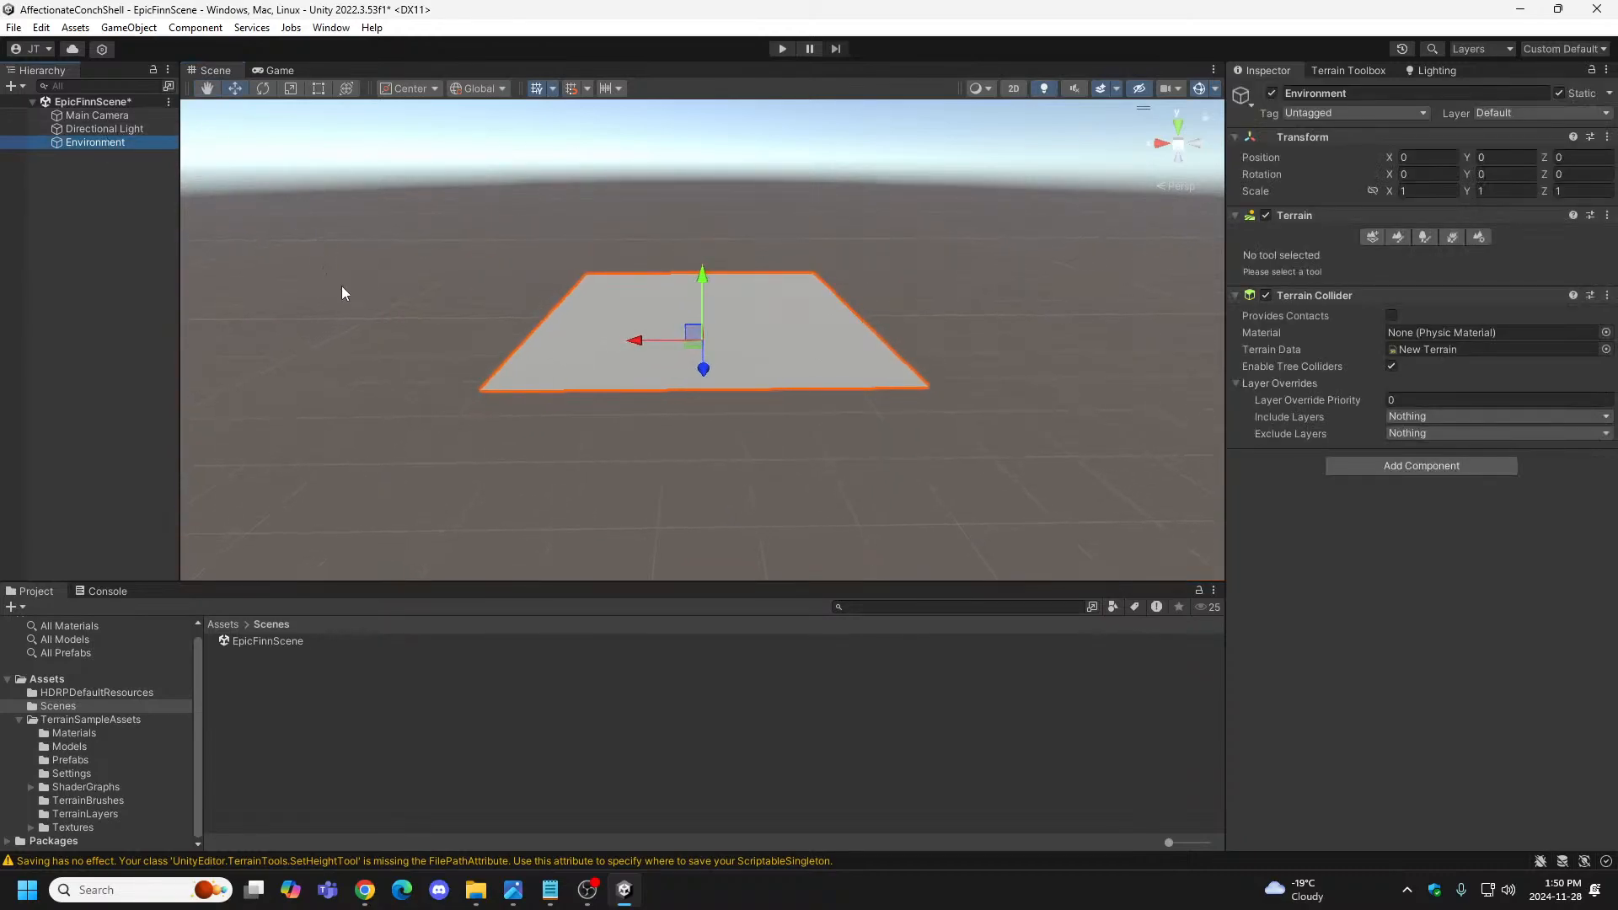
{"action": "right_click_drag", "start_coordinate": [341, 294], "coordinate": [553, 434]}
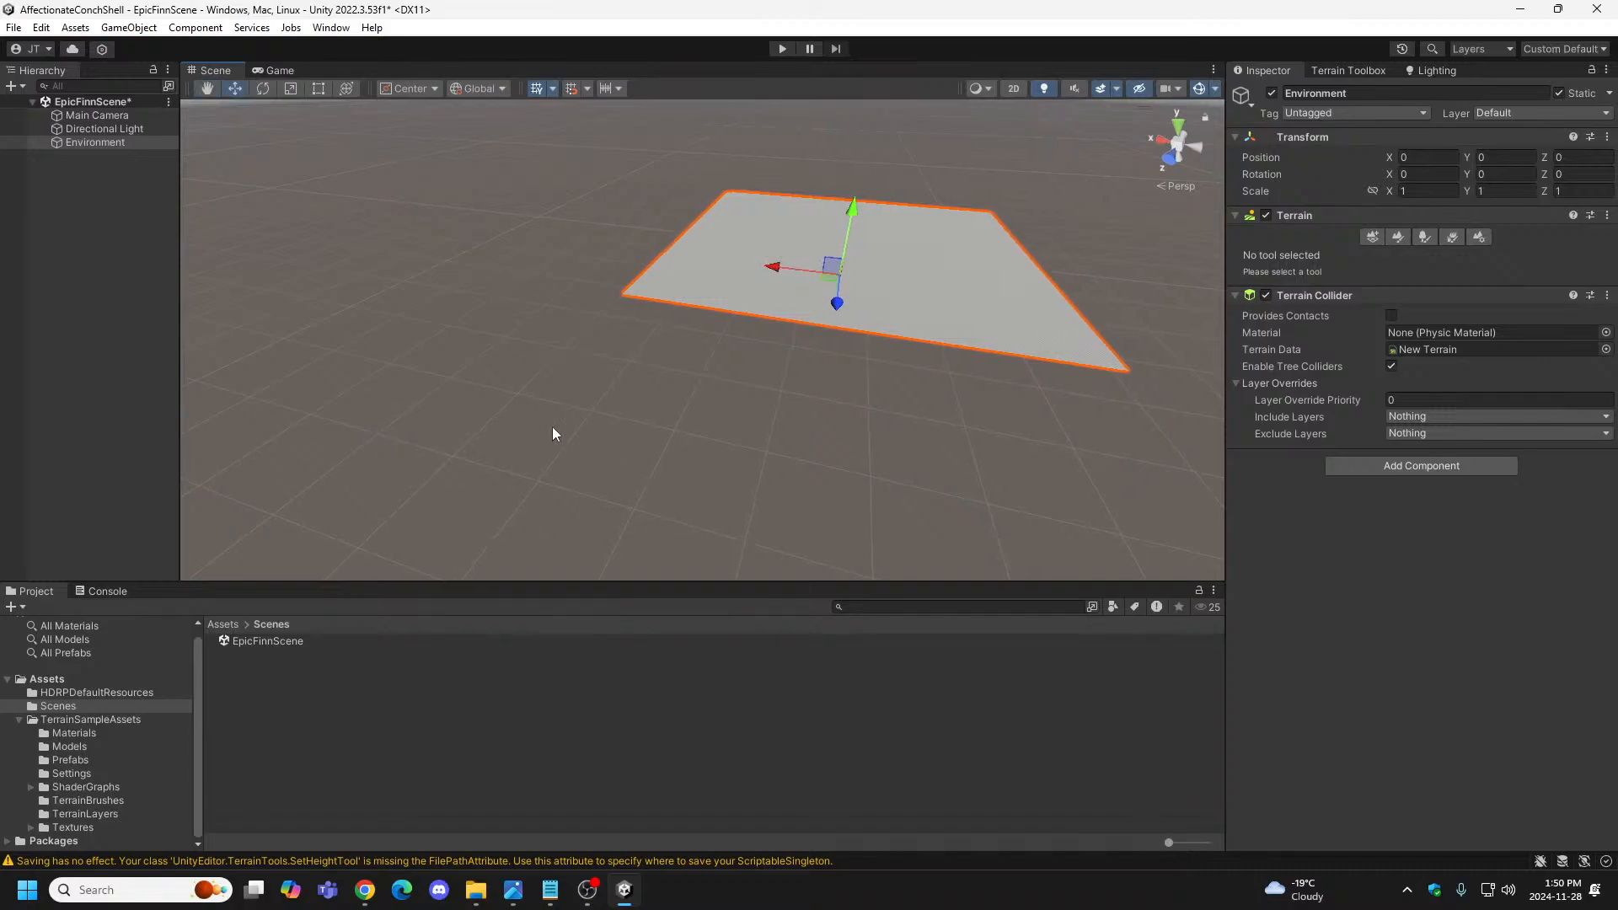
{"action": "left_click", "coordinate": [105, 116]}
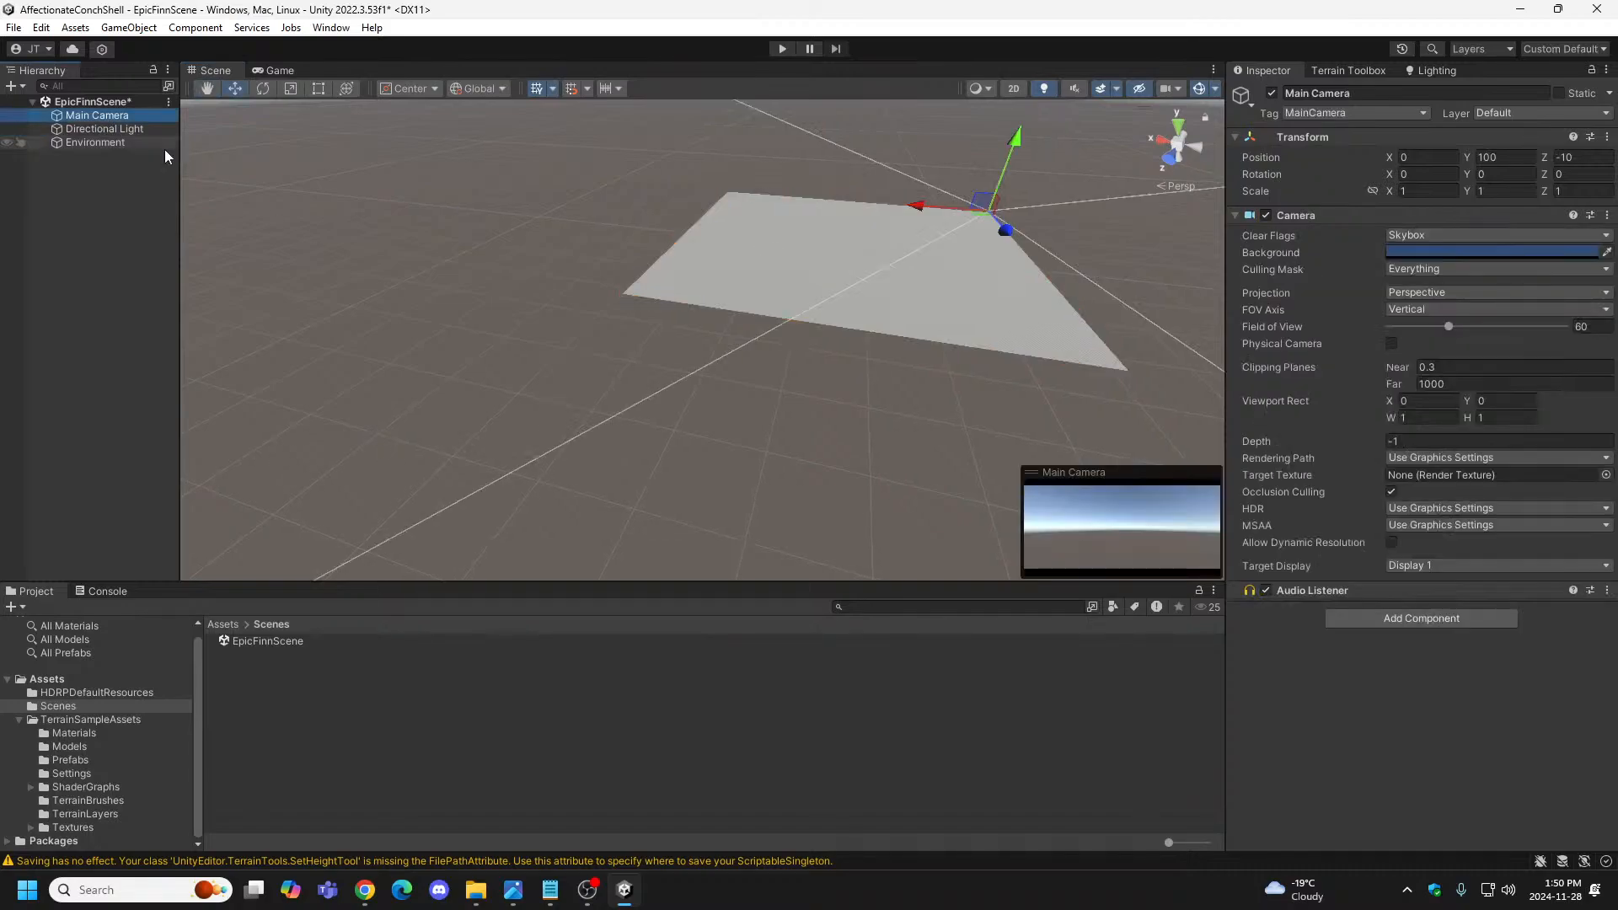
{"action": "left_click", "coordinate": [120, 137]}
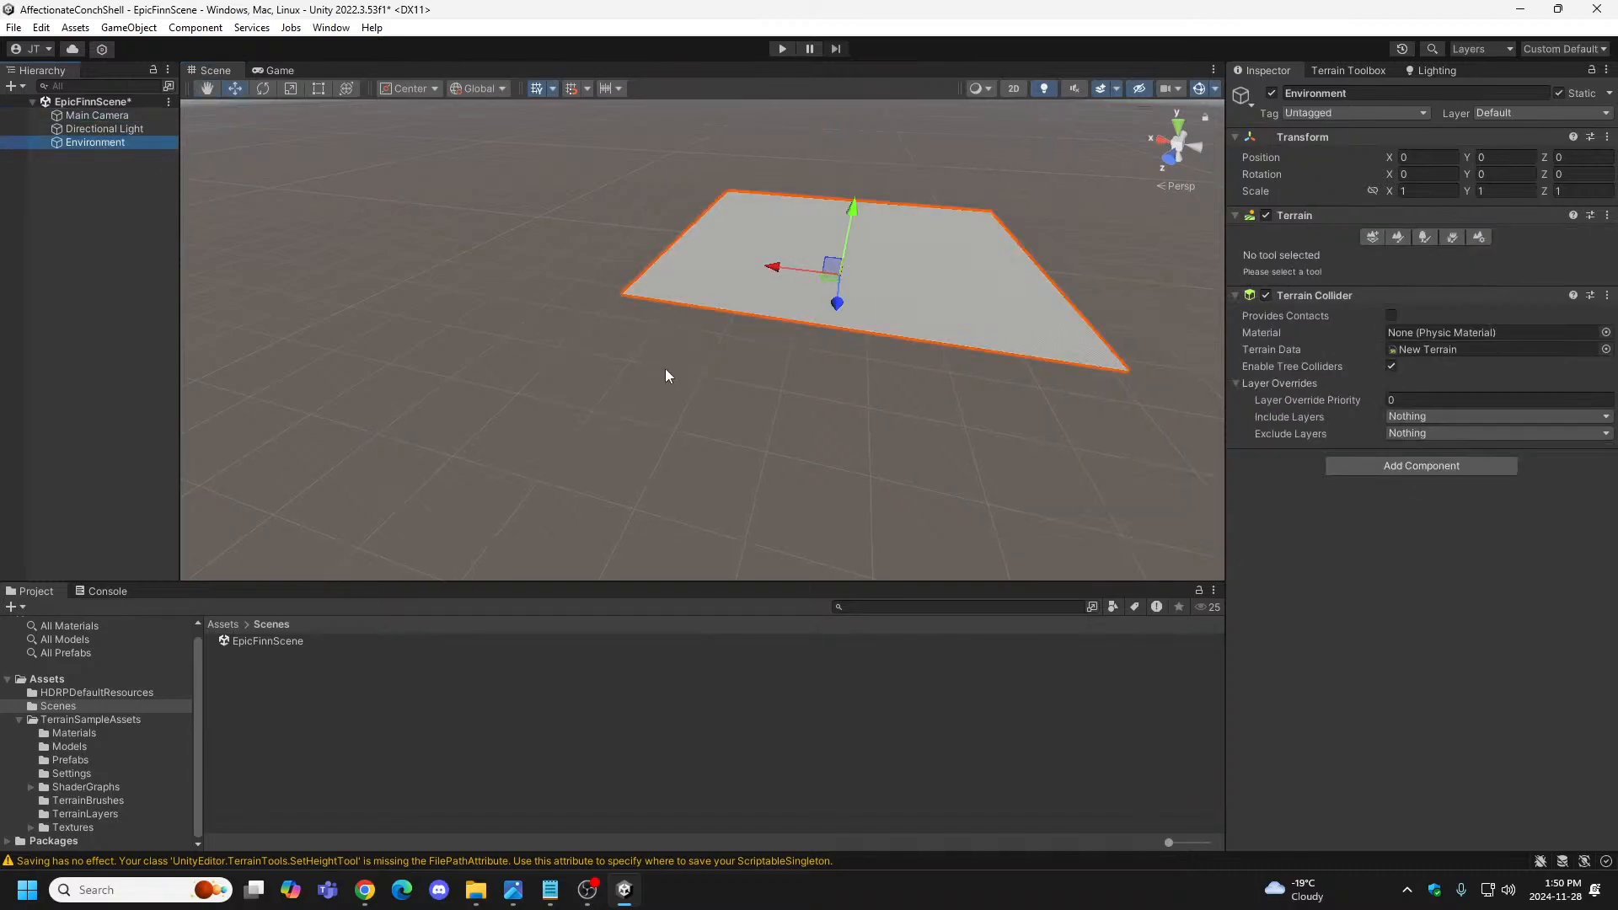
{"action": "right_click_drag", "start_coordinate": [665, 376], "coordinate": [684, 311]}
{"action": "left_click", "coordinate": [106, 141]}
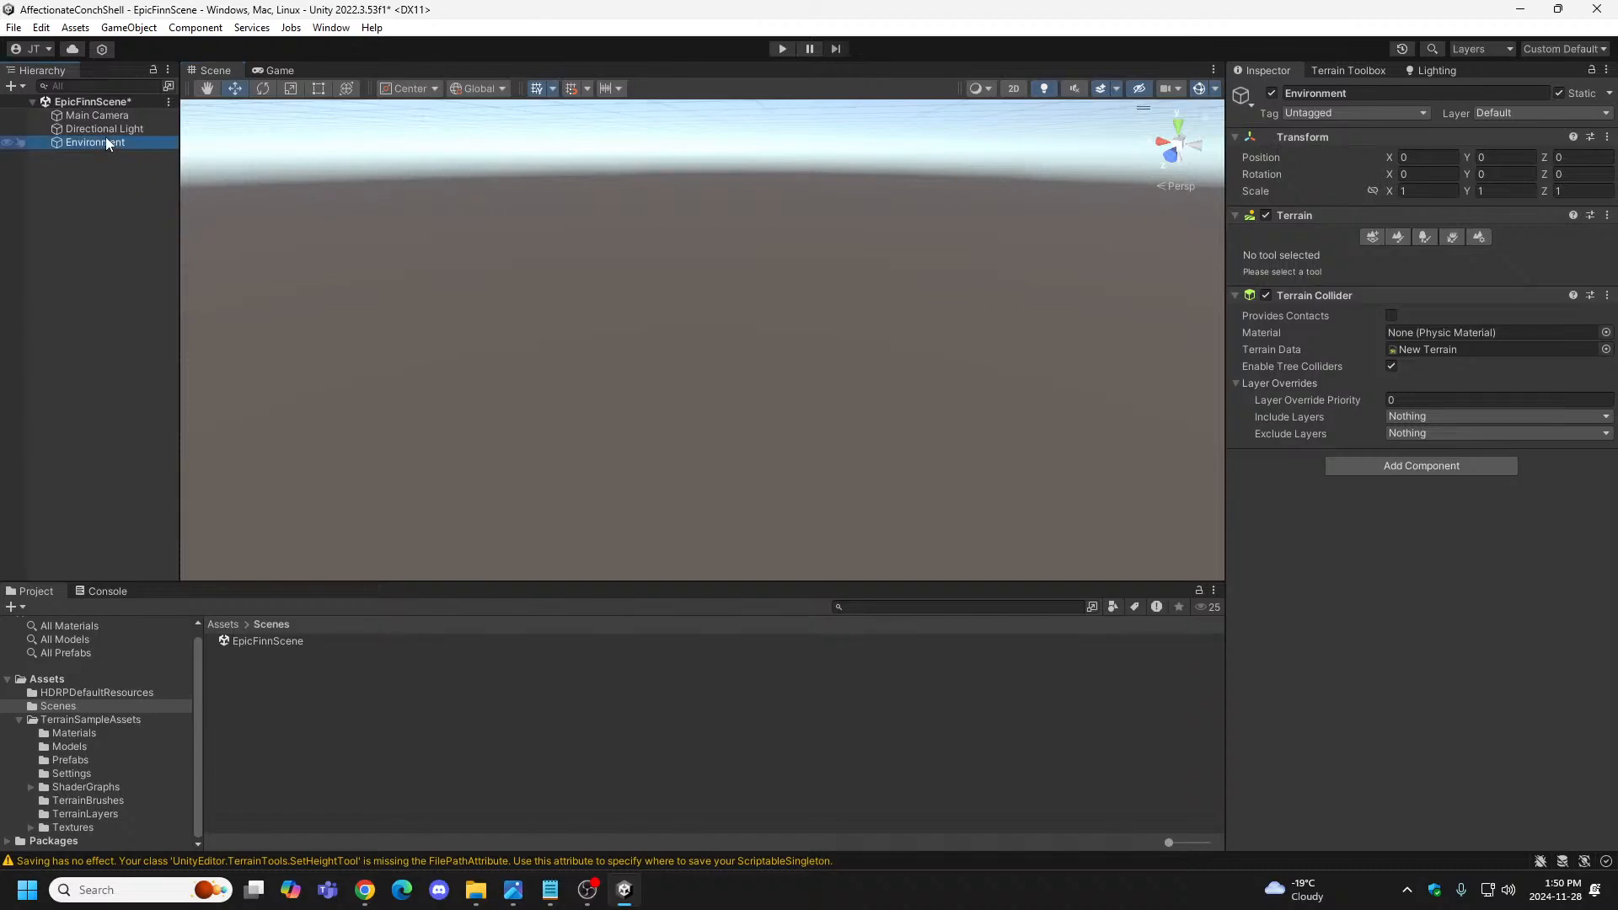
{"action": "key", "text": "f"}
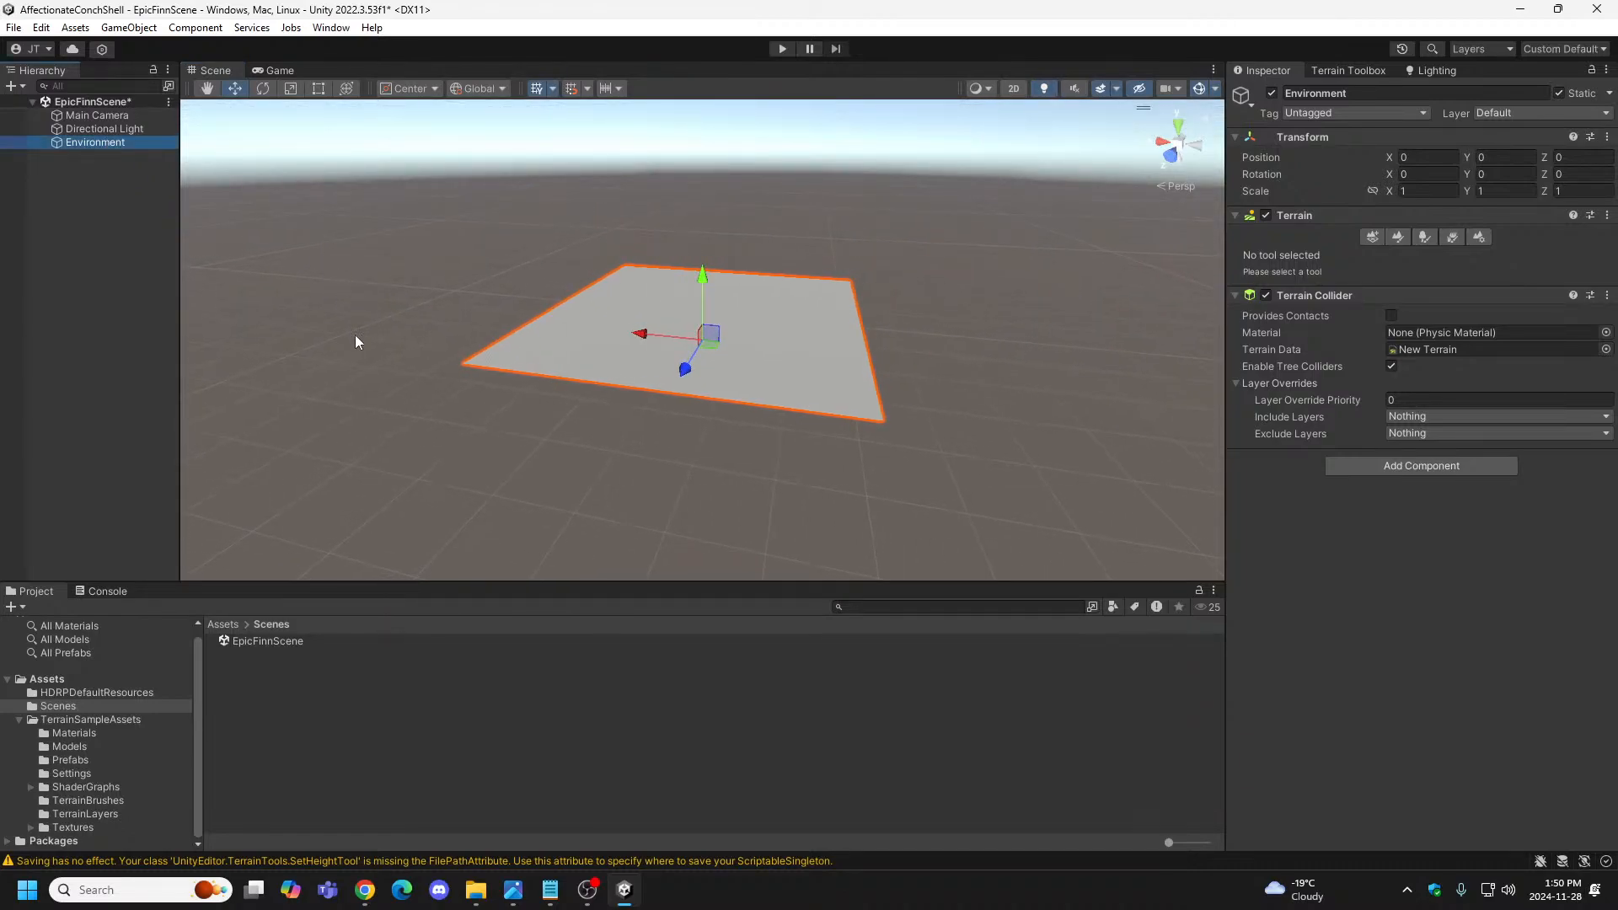
{"action": "right_click_drag", "start_coordinate": [343, 415], "coordinate": [289, 446]}
Select the Main Camera and examine up close how it sits relative to the terrain's nearest corner.
{"action": "left_click", "coordinate": [100, 115]}
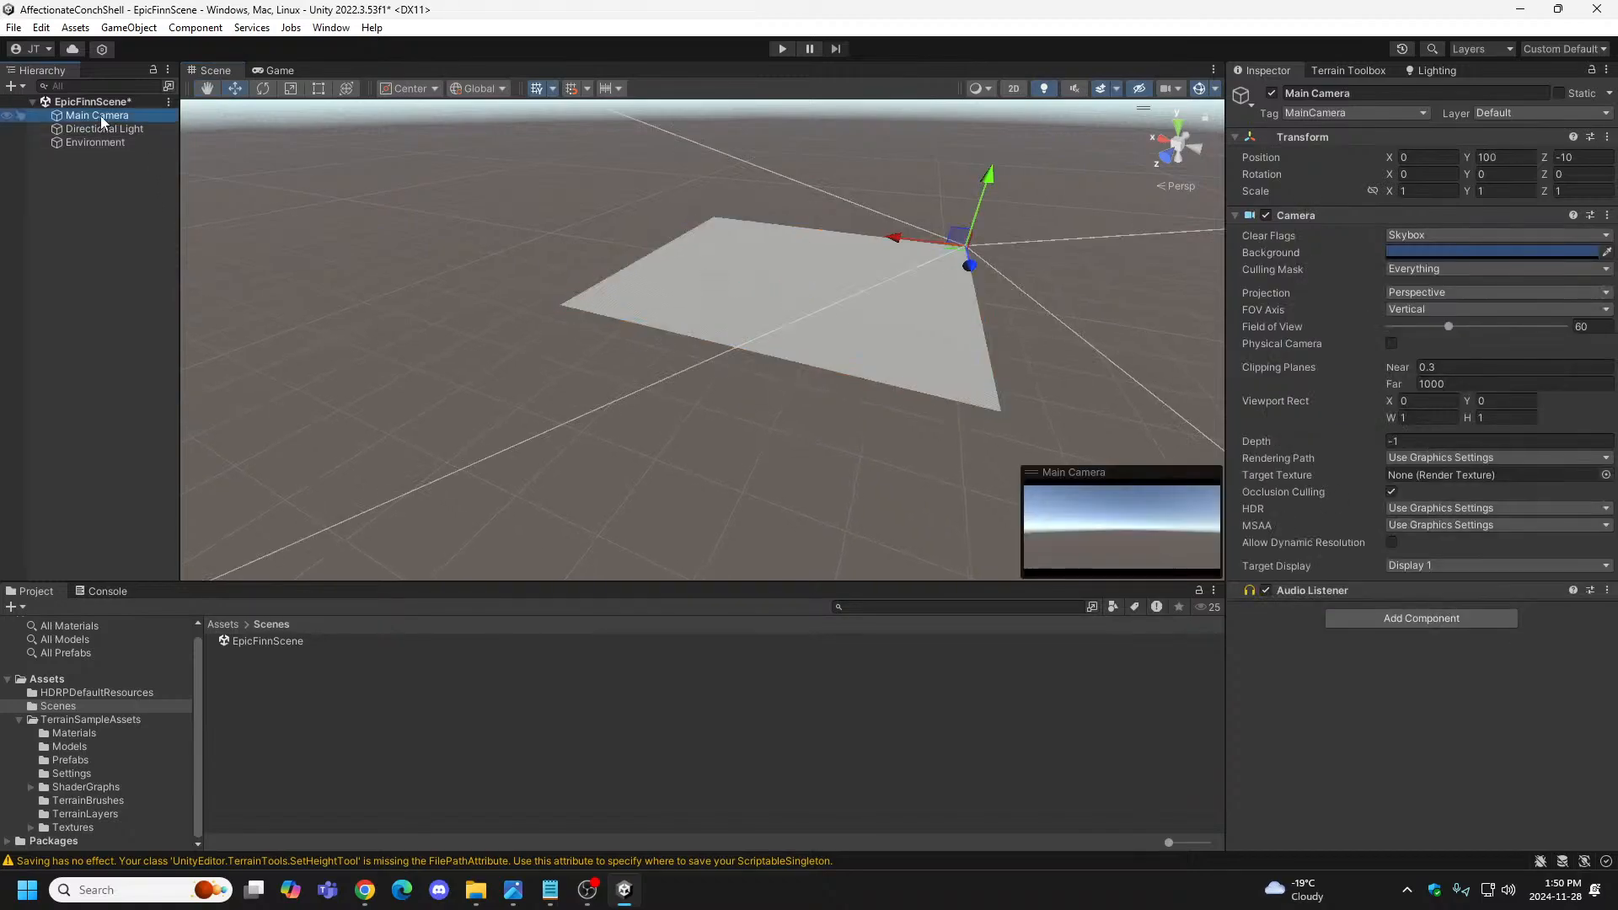
{"action": "right_click_drag", "start_coordinate": [783, 289], "coordinate": [752, 383]}
{"action": "key", "text": "w"}
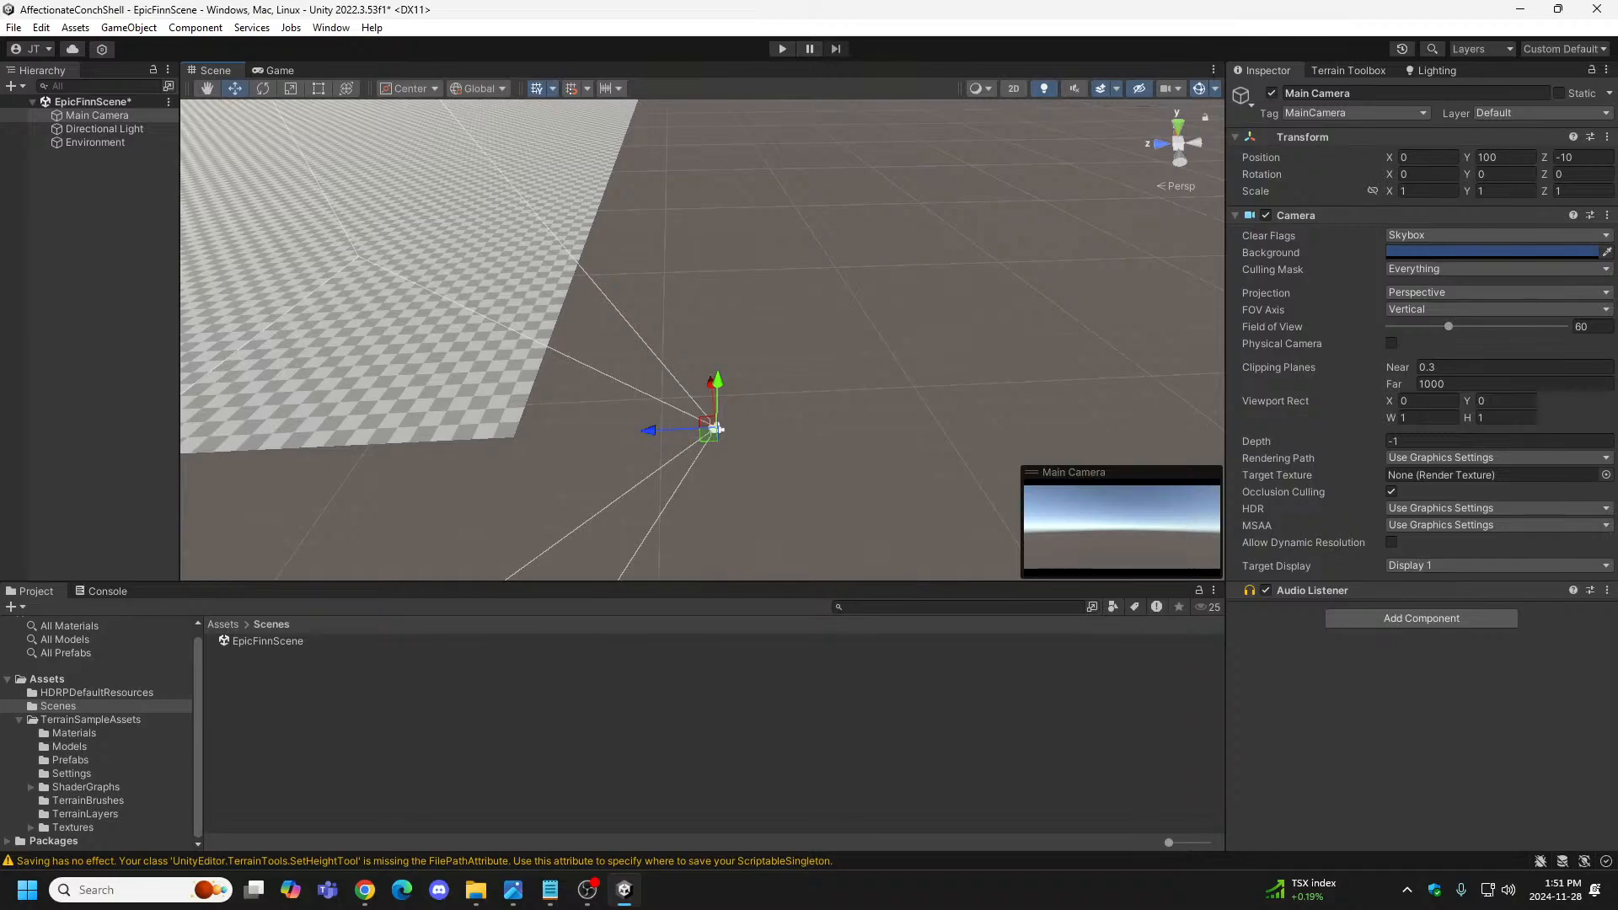
{"action": "right_click_drag", "start_coordinate": [728, 407], "coordinate": [629, 341]}
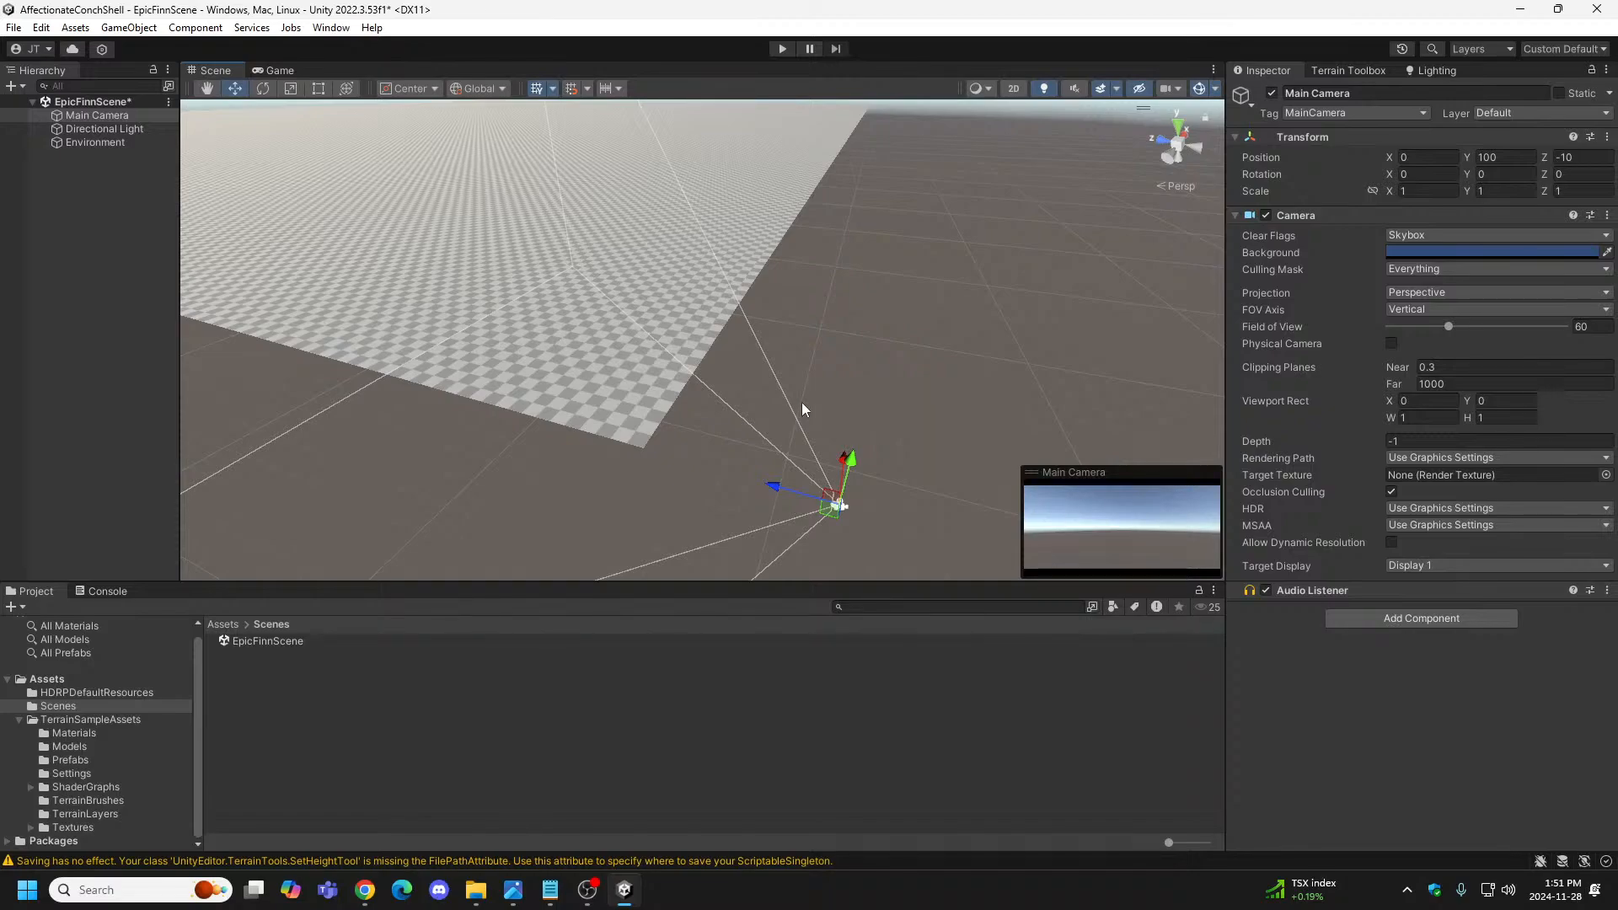
{"action": "right_click_drag", "start_coordinate": [834, 410], "coordinate": [556, 340]}
{"action": "right_click_drag", "start_coordinate": [817, 243], "coordinate": [760, 502]}
Inspect the Environment terrain, run the scene in Play mode to check the camera's view, and stop it.
{"action": "left_click", "coordinate": [105, 145]}
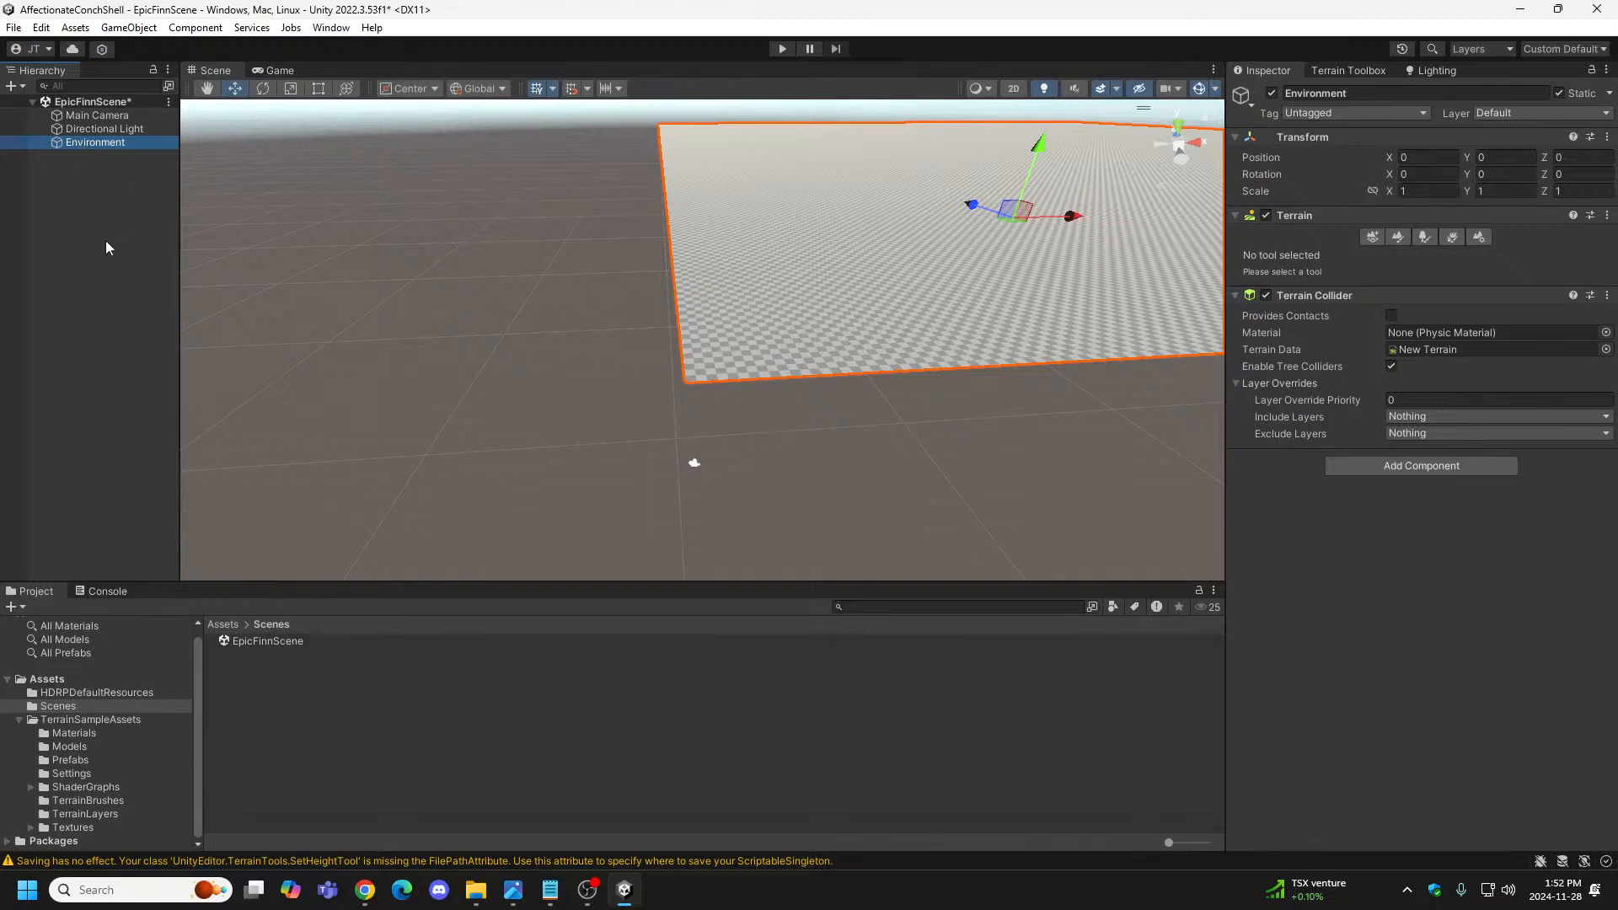
{"action": "left_click_drag", "start_coordinate": [838, 282], "coordinate": [974, 261], "text": "alt"}
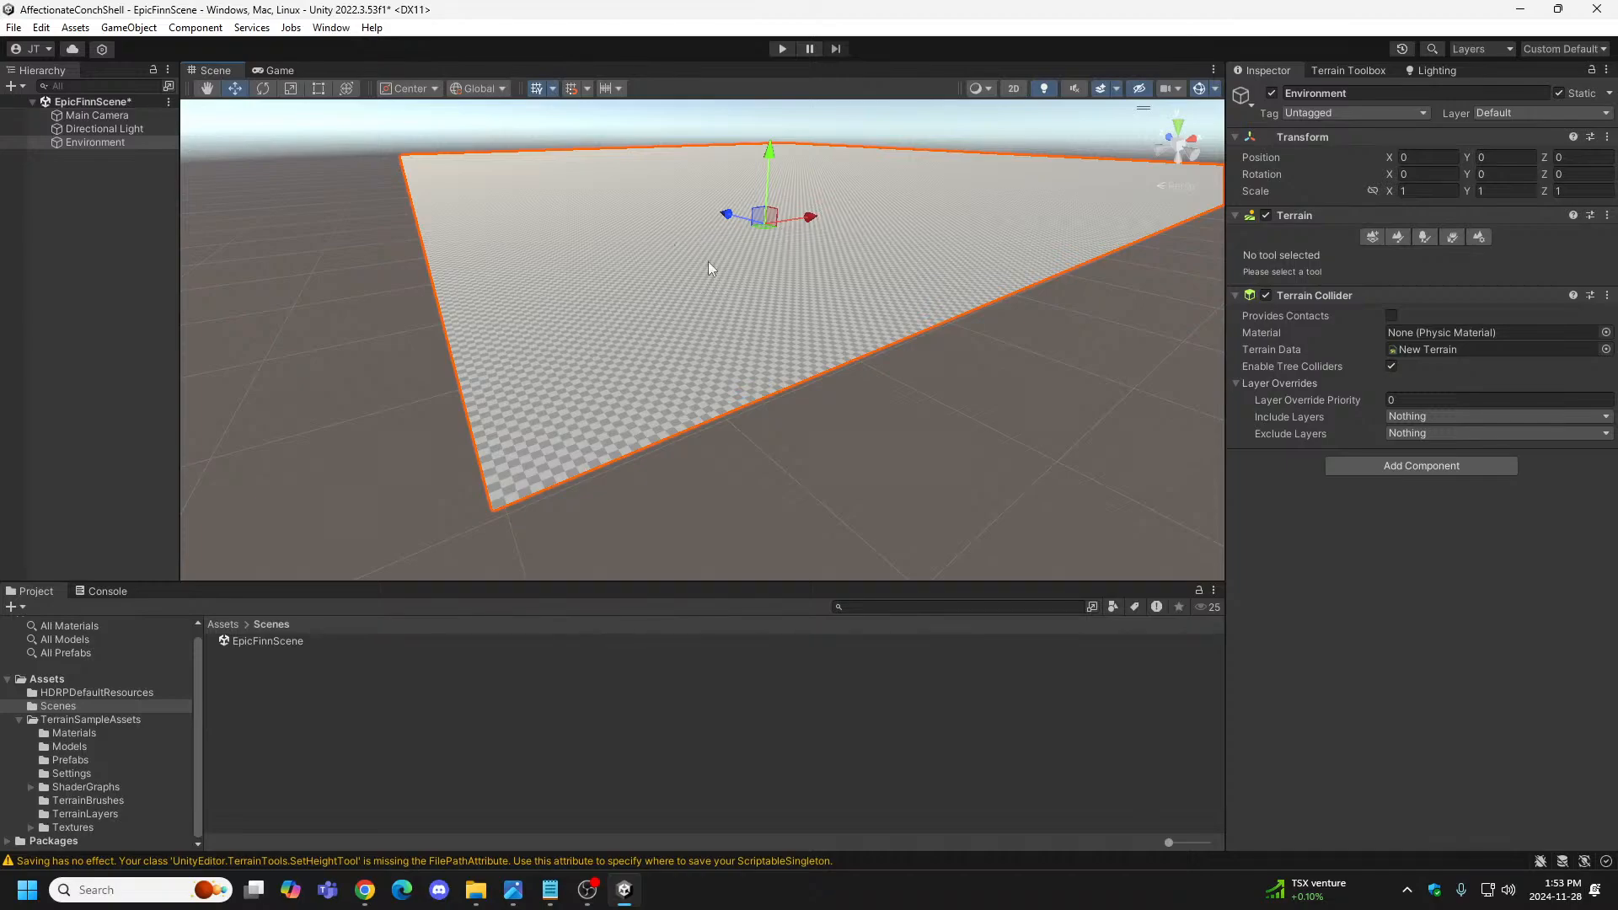
{"action": "left_click", "coordinate": [782, 49]}
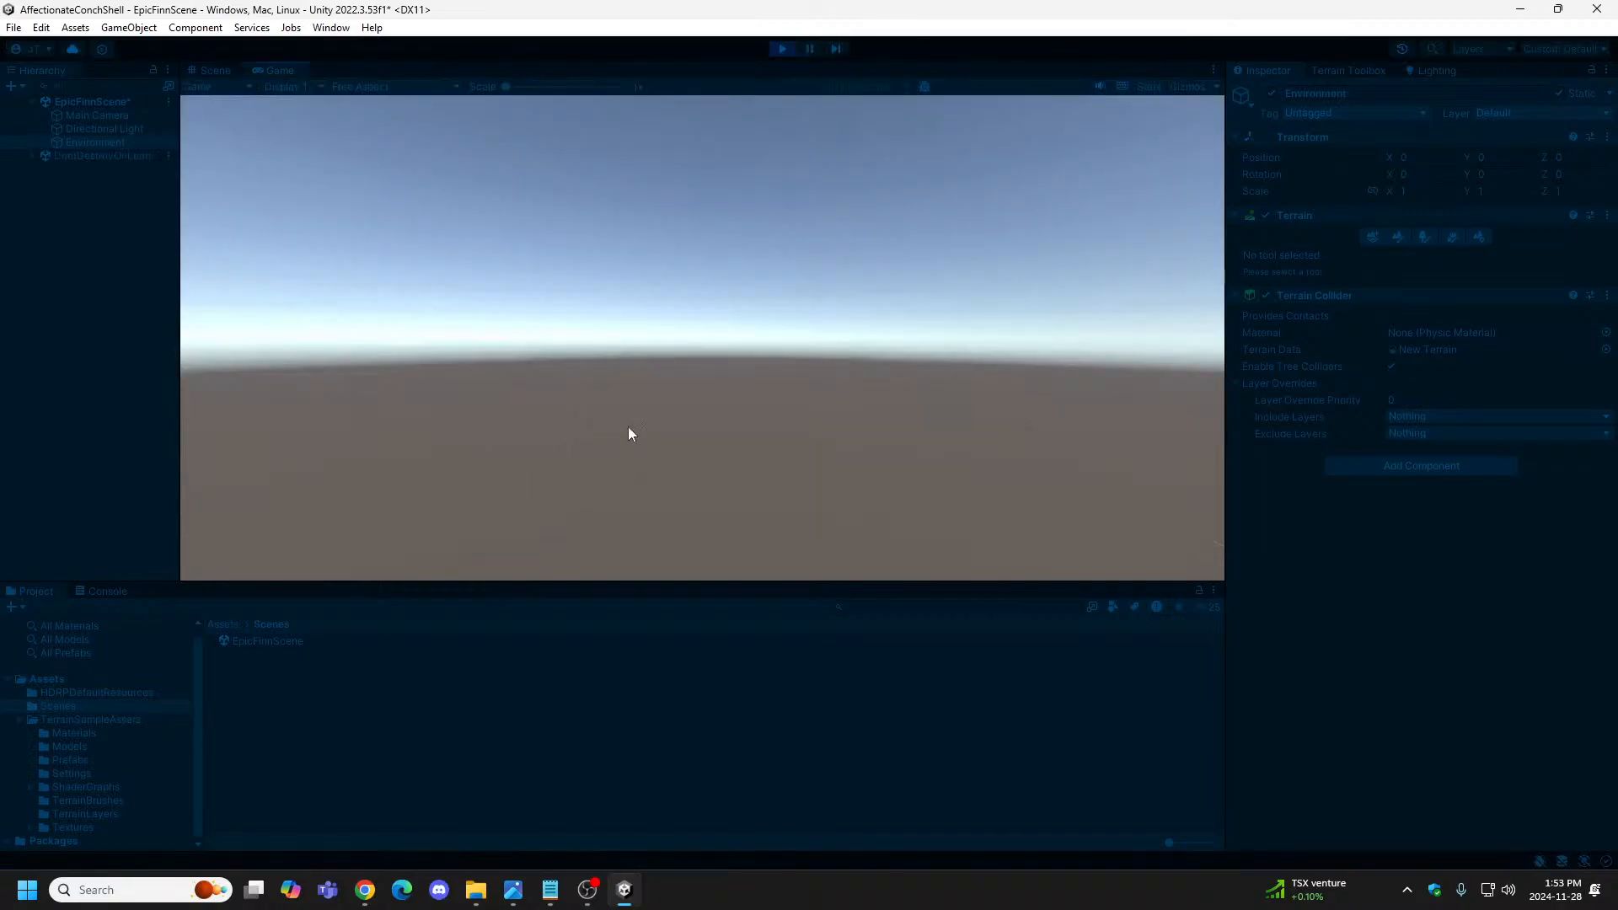
{"action": "left_click", "coordinate": [781, 48]}
Raise the Main Camera above the terrain surface by setting its Y position to 102.
{"action": "right_click_drag", "start_coordinate": [713, 430], "coordinate": [641, 379]}
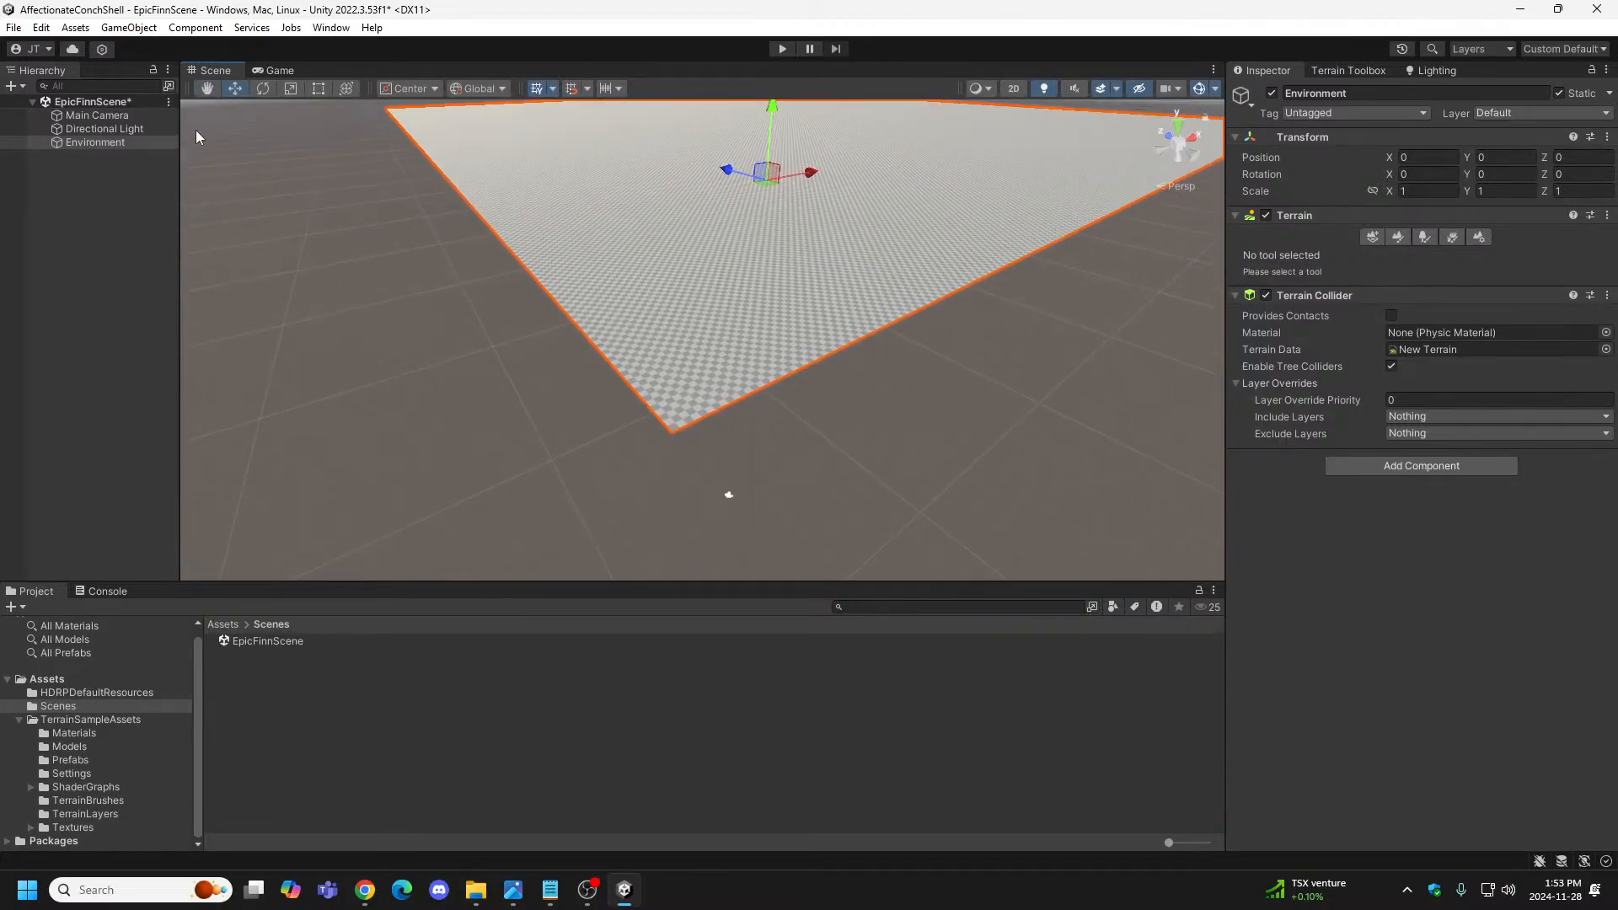
{"action": "left_click", "coordinate": [97, 114]}
{"action": "right_click_drag", "start_coordinate": [763, 375], "coordinate": [570, 476]}
{"action": "key", "text": "s"}
{"action": "key", "text": "w"}
{"action": "key", "text": "w"}
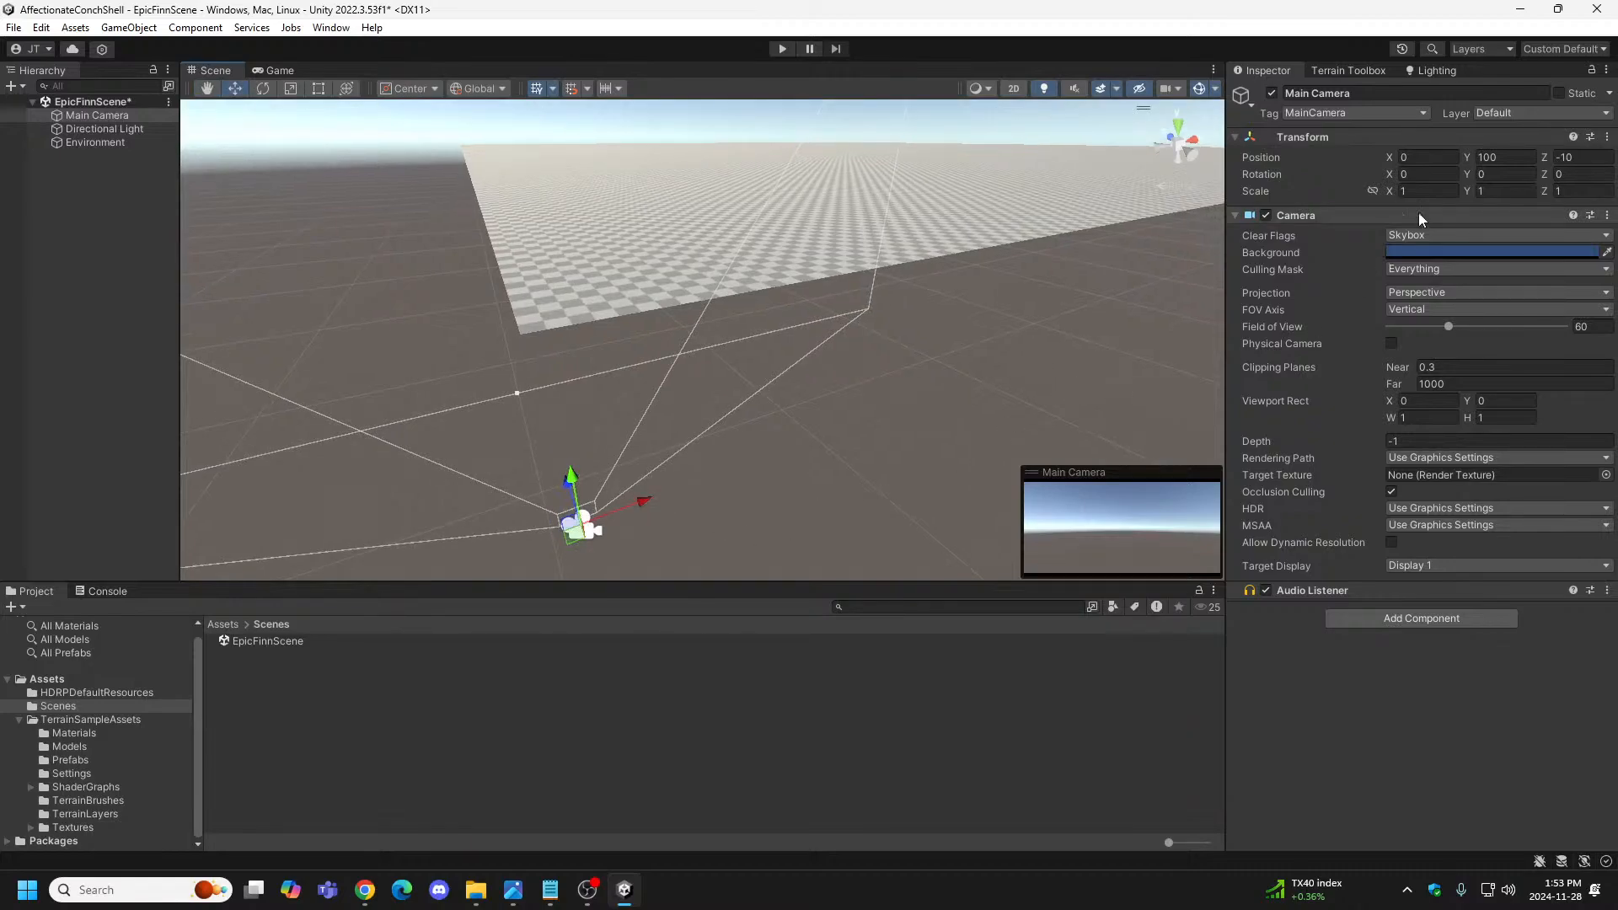
{"action": "left_click", "coordinate": [1508, 158]}
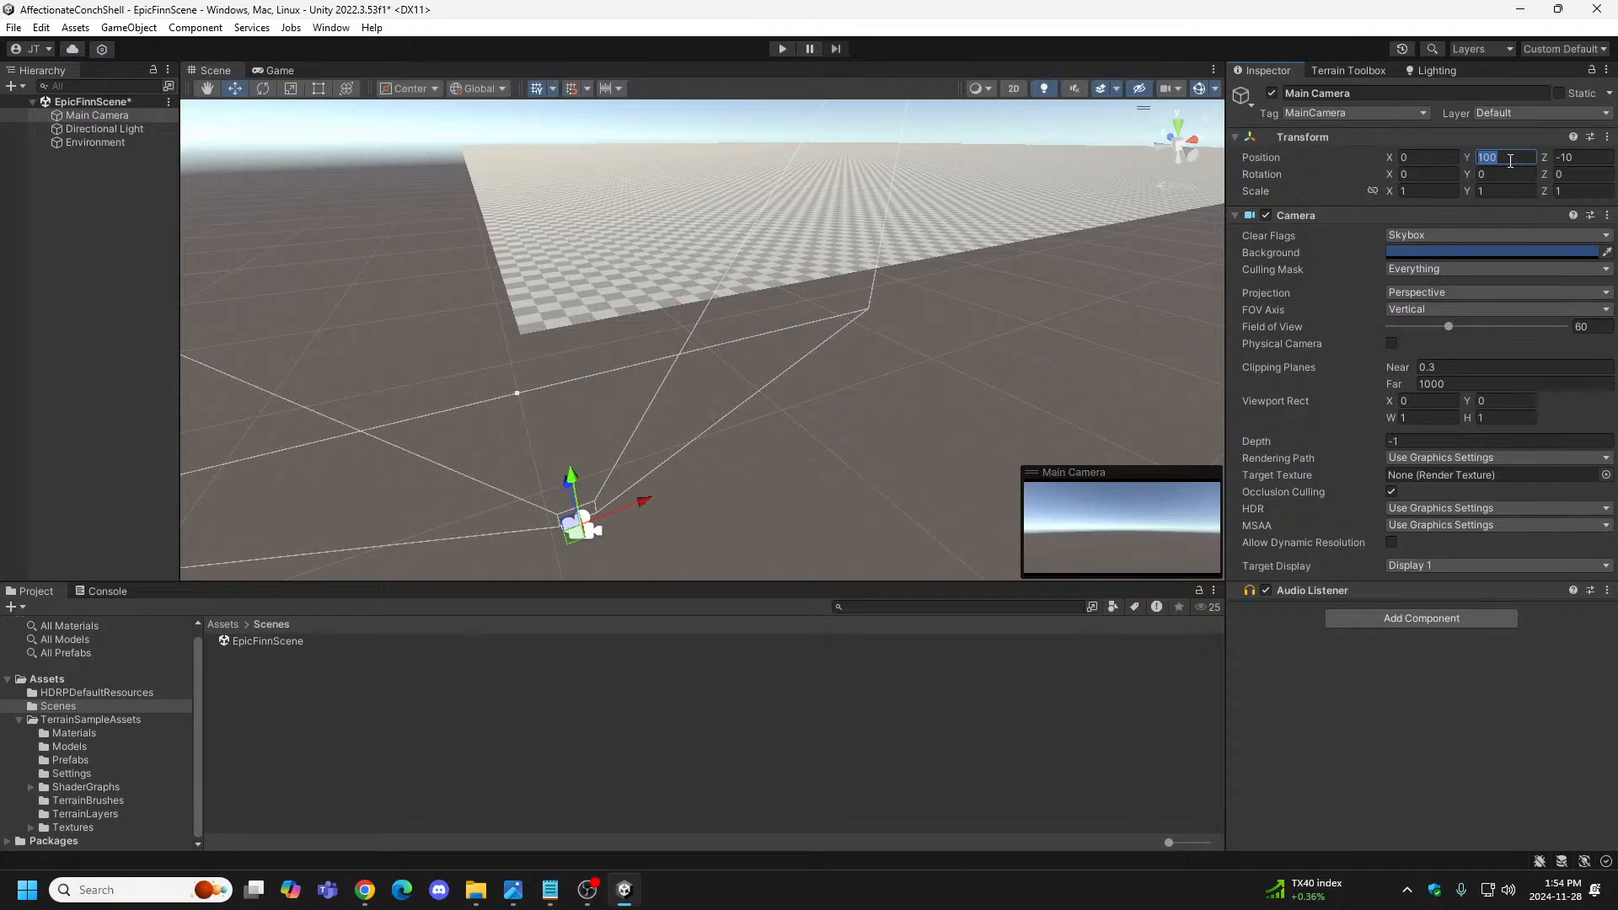
{"action": "type", "text": "1"}
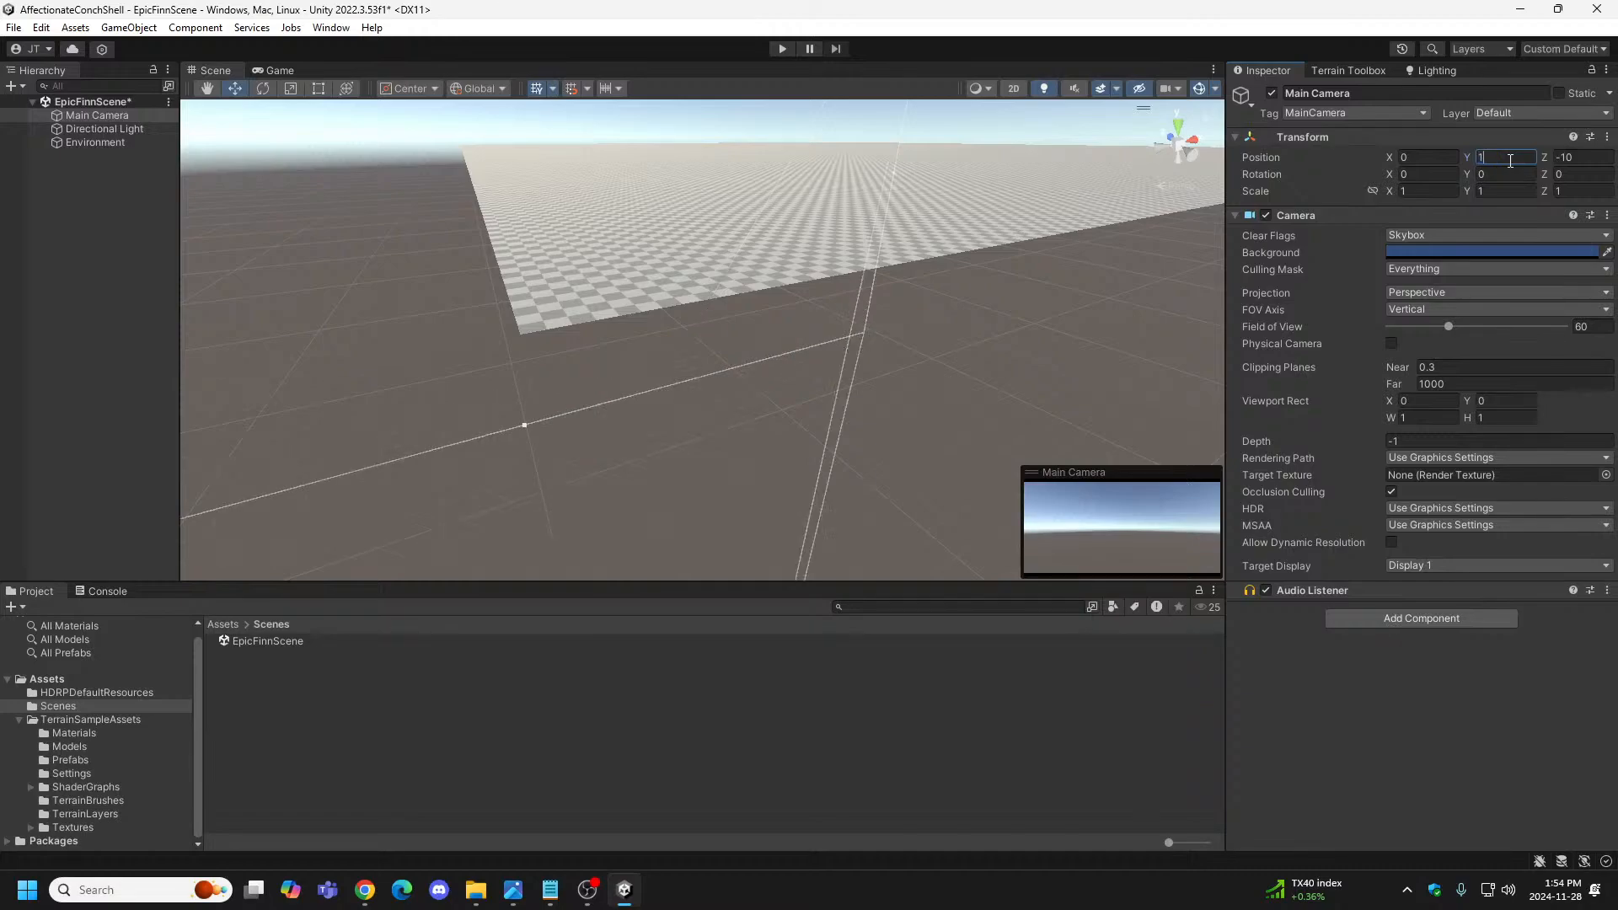
{"action": "type", "text": "02"}
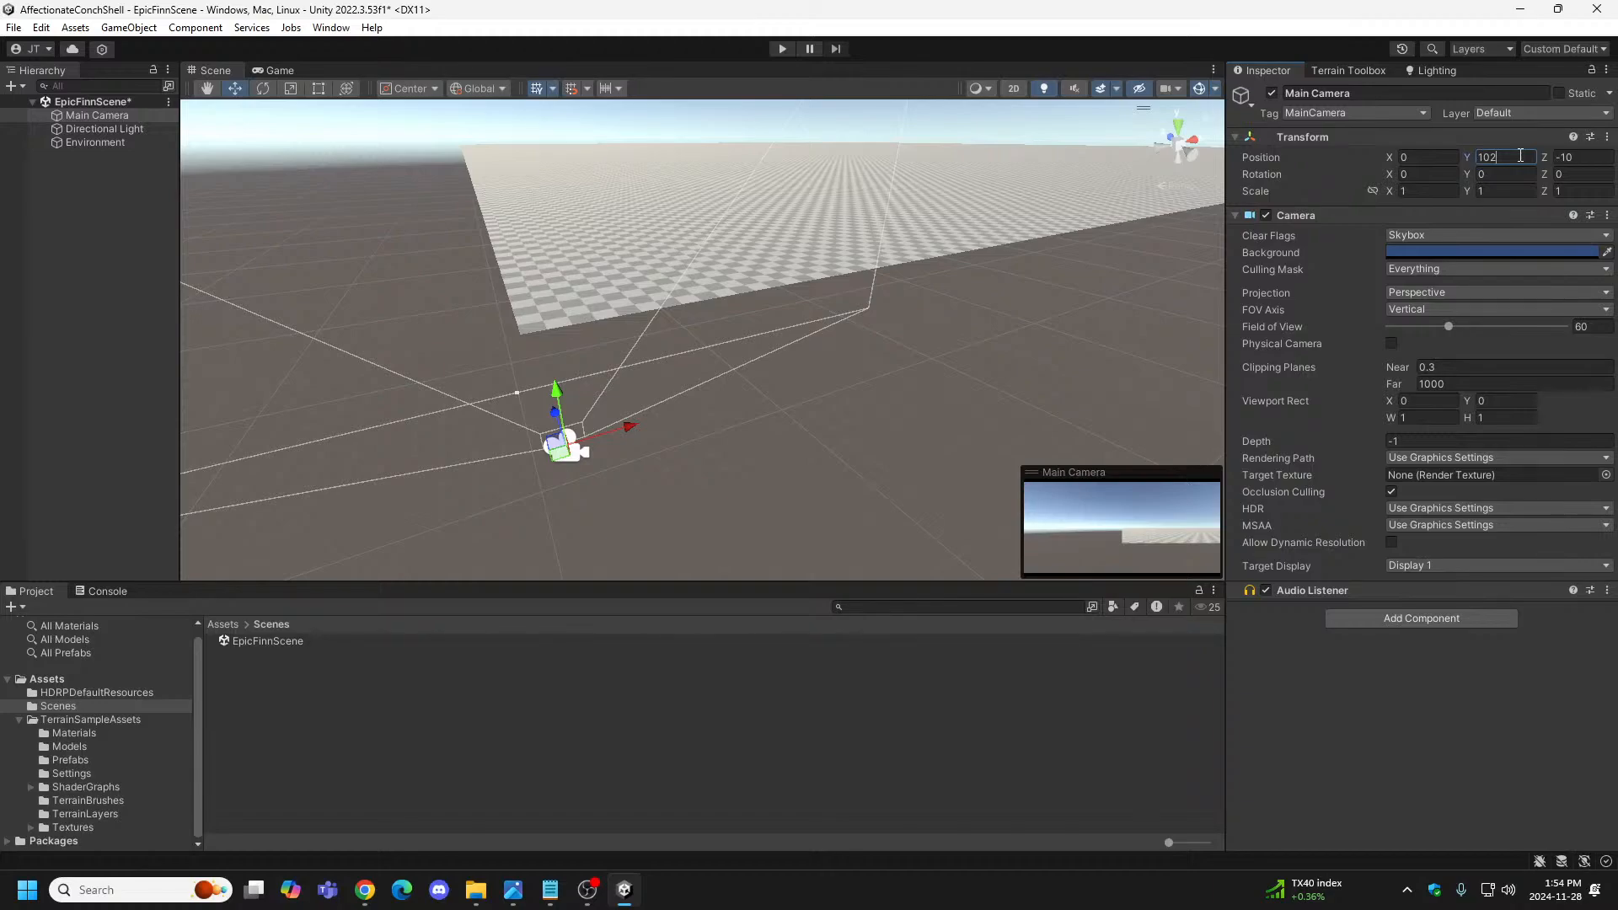
Set the Main Camera's Y position to 105 and check its view of the terrain in Play mode.
{"action": "key", "text": "BackSpace"}
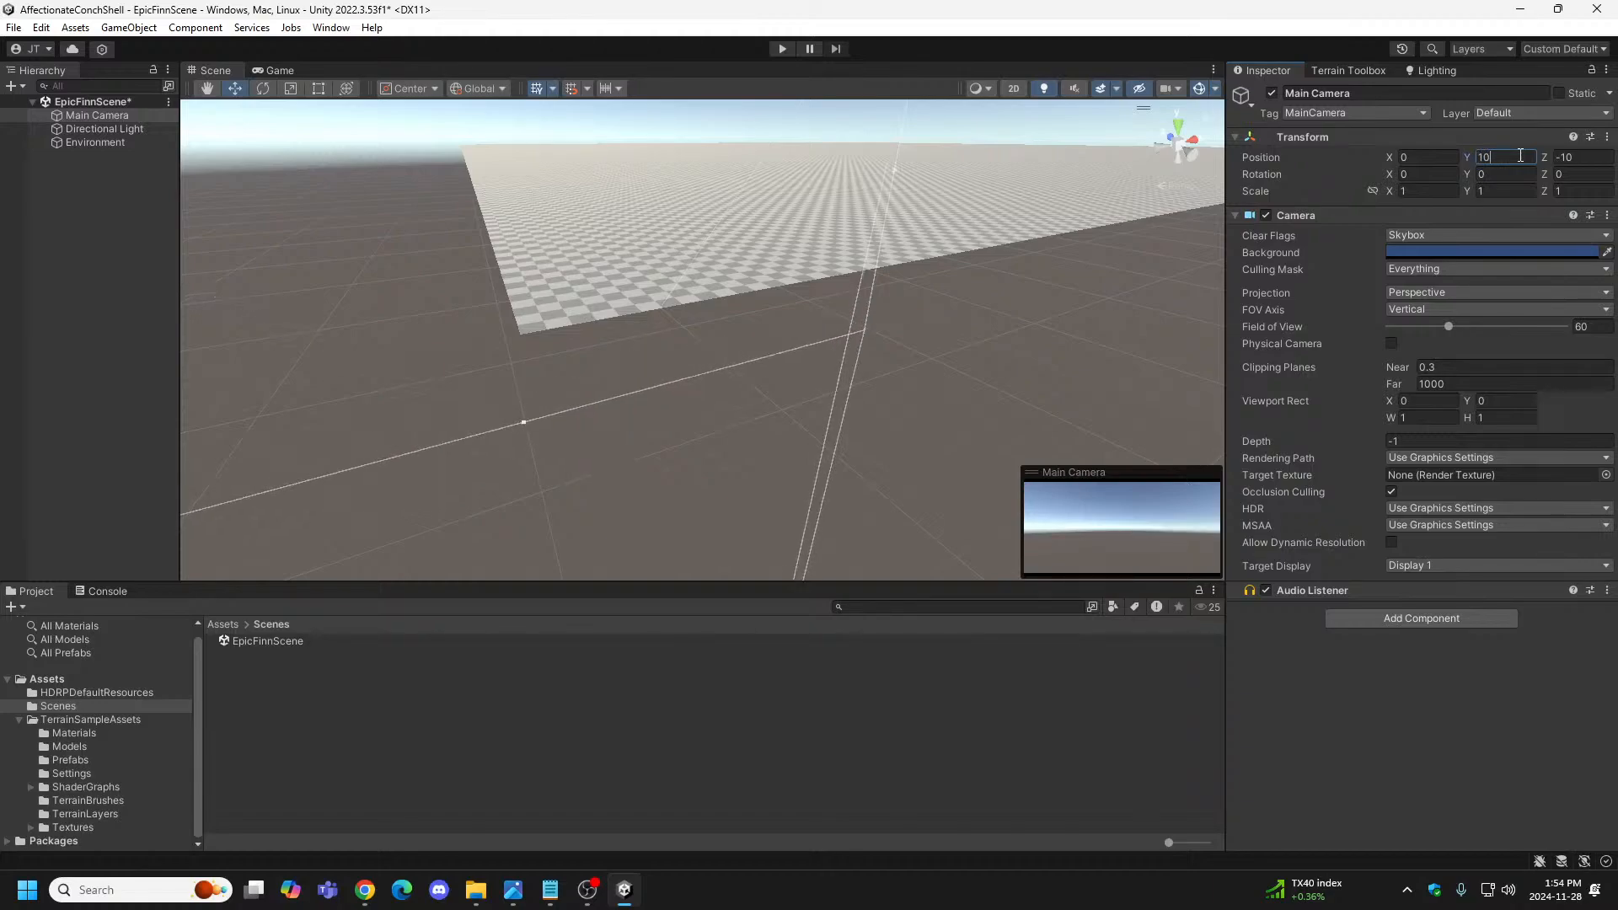
{"action": "type", "text": "5"}
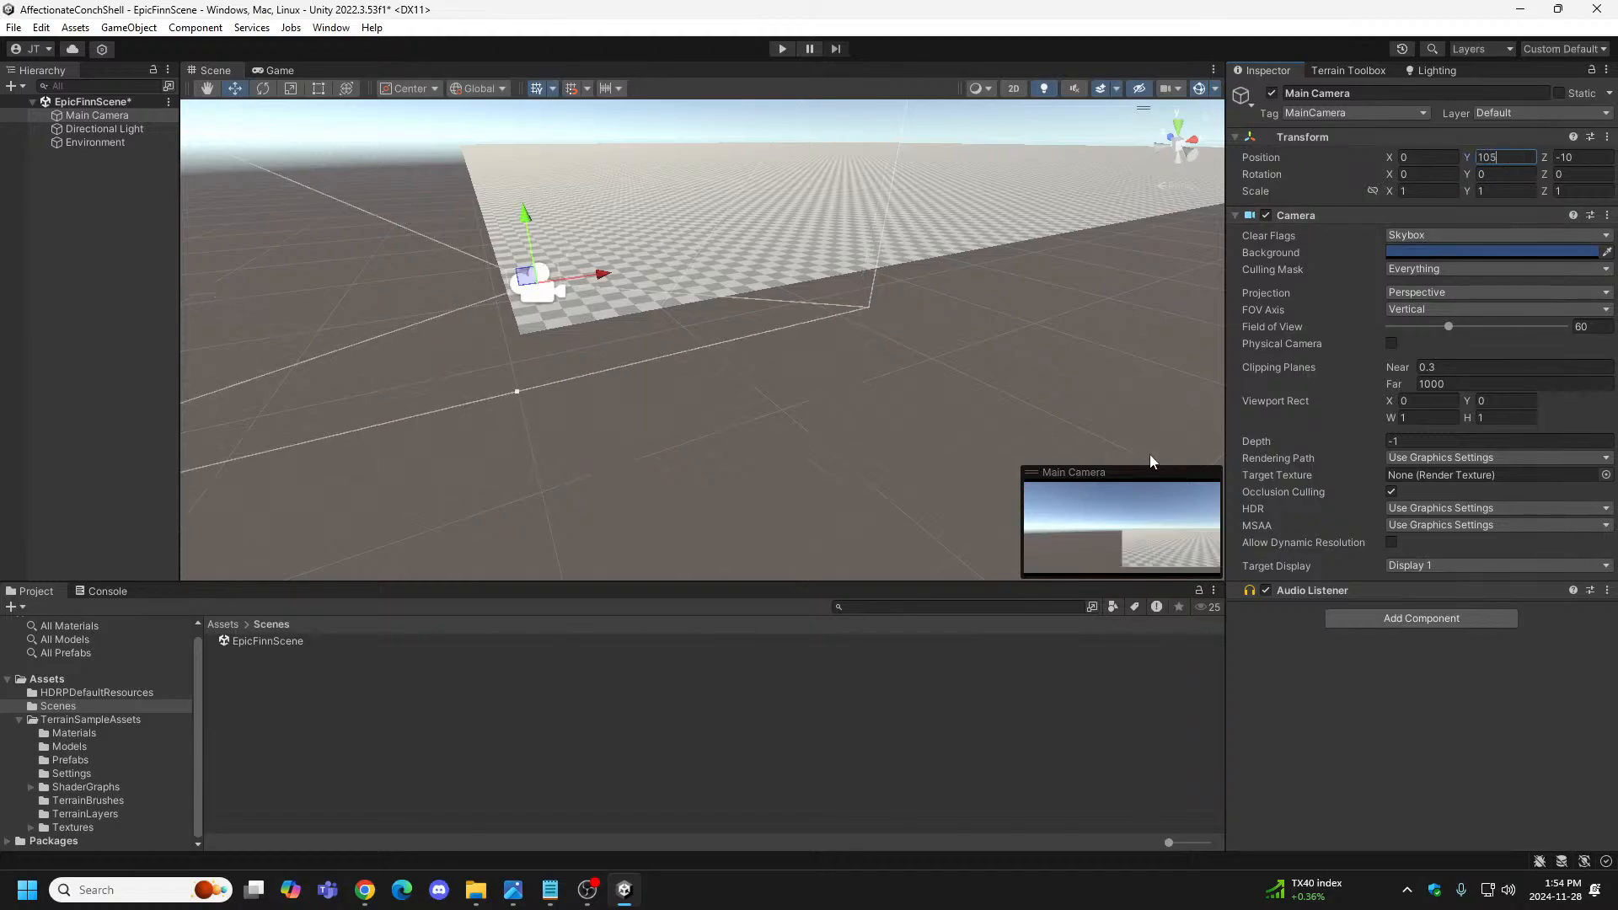
{"action": "left_click", "coordinate": [782, 48]}
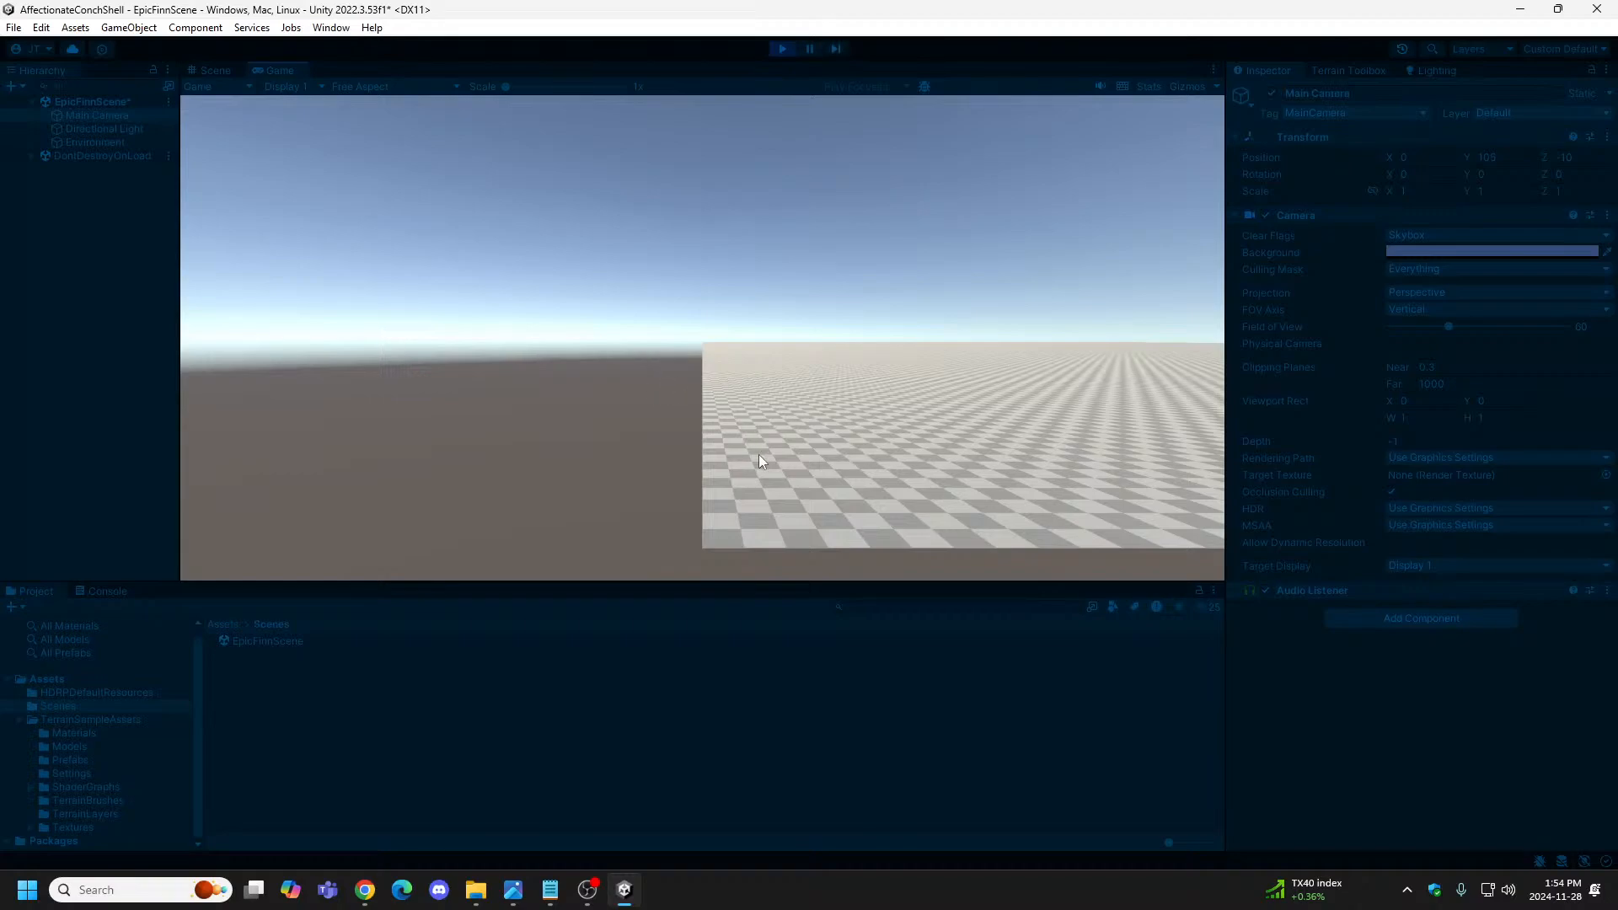
{"action": "left_click", "coordinate": [783, 48]}
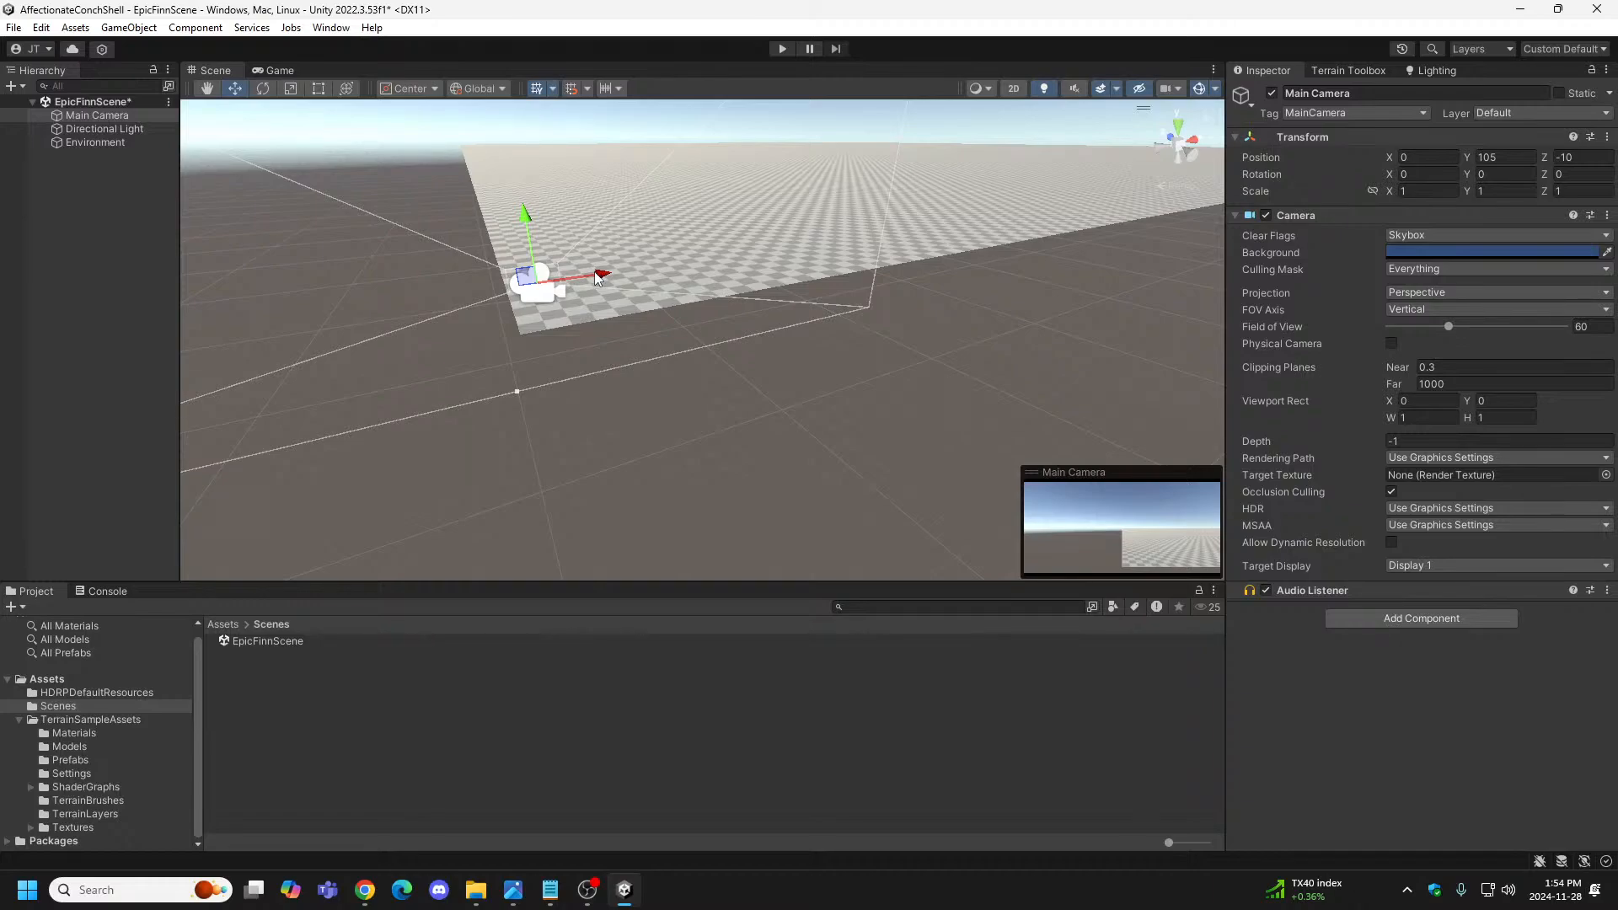
Centre the Main Camera along the terrain's edge at X position 250 and check the view in Play mode.
{"action": "left_click", "coordinate": [1425, 162]}
{"action": "type", "text": "5"}
{"action": "type", "text": "50"}
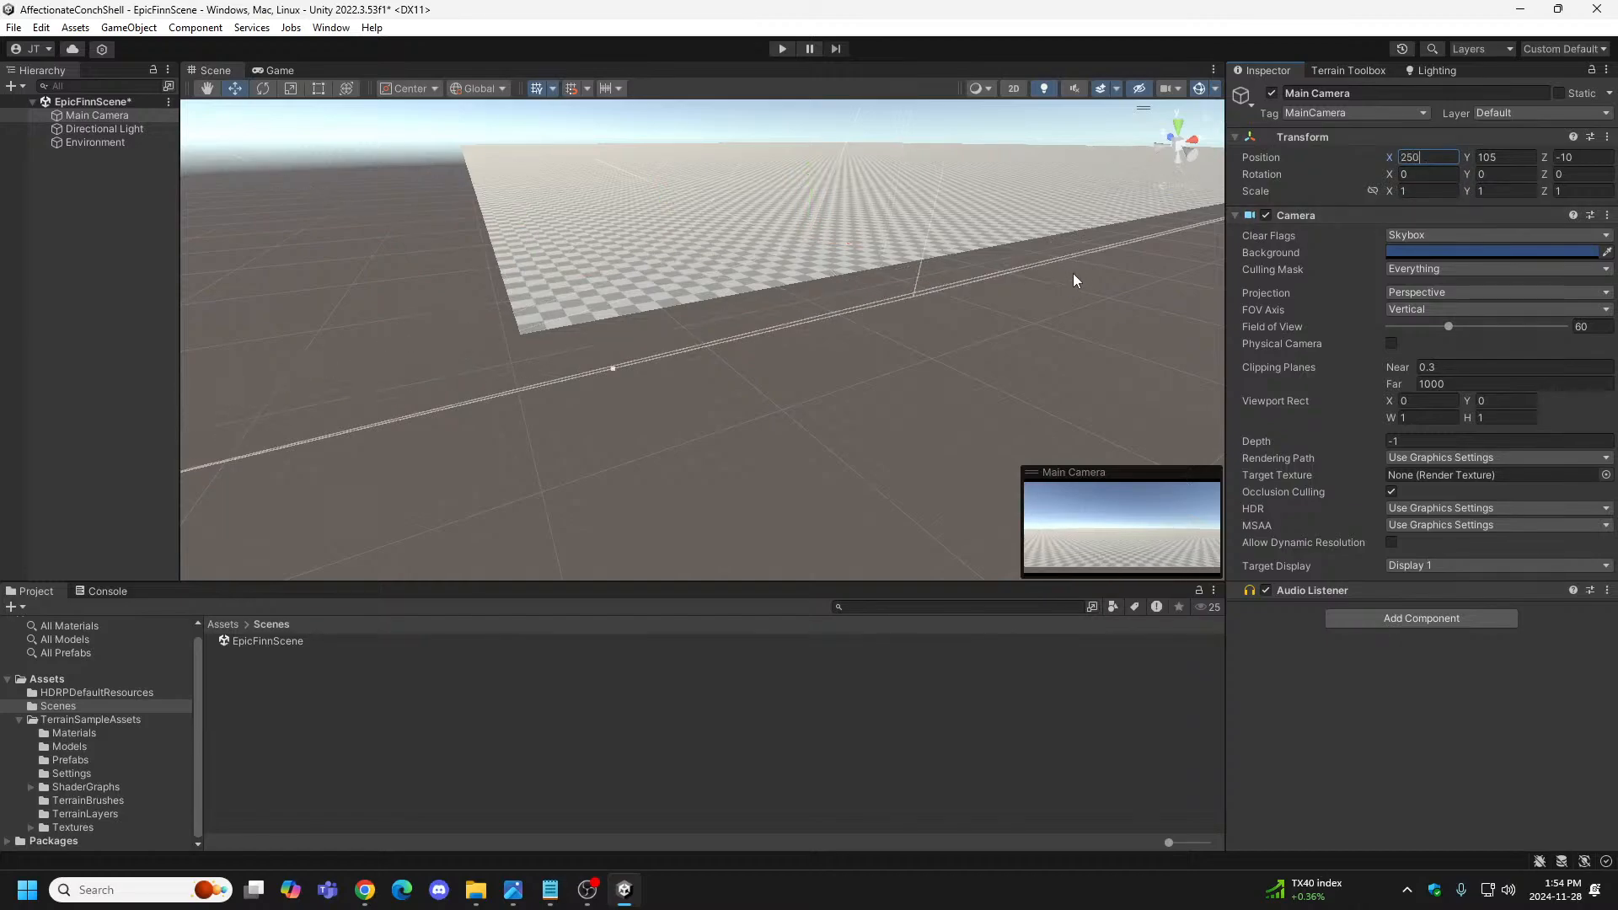
{"action": "right_click_drag", "start_coordinate": [1074, 273], "coordinate": [796, 156]}
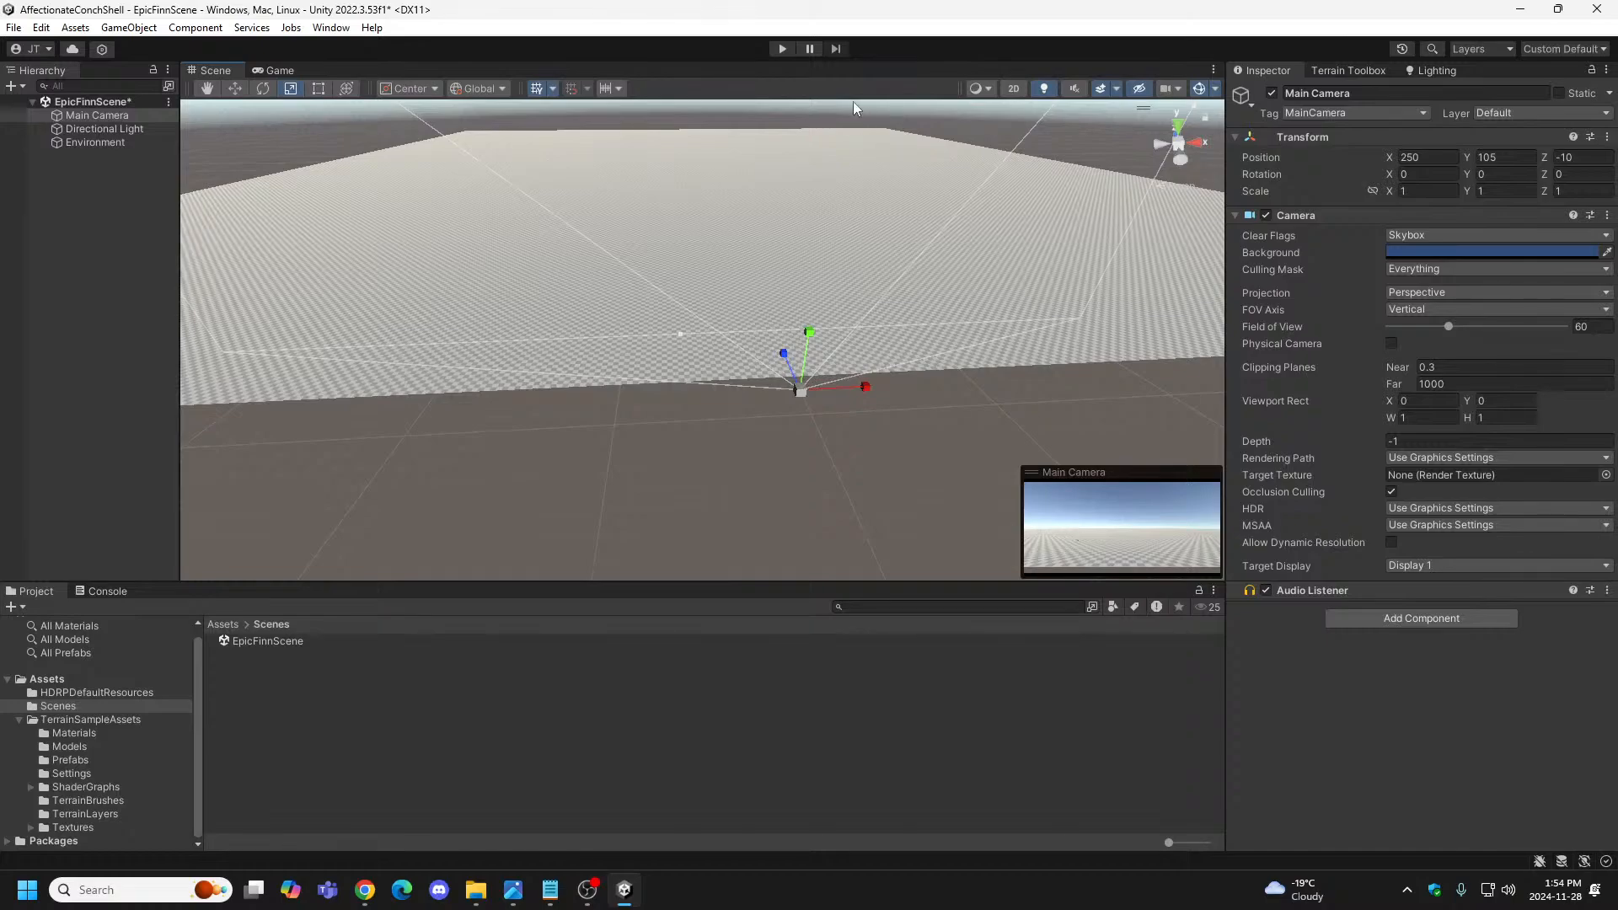
{"action": "left_click", "coordinate": [783, 49]}
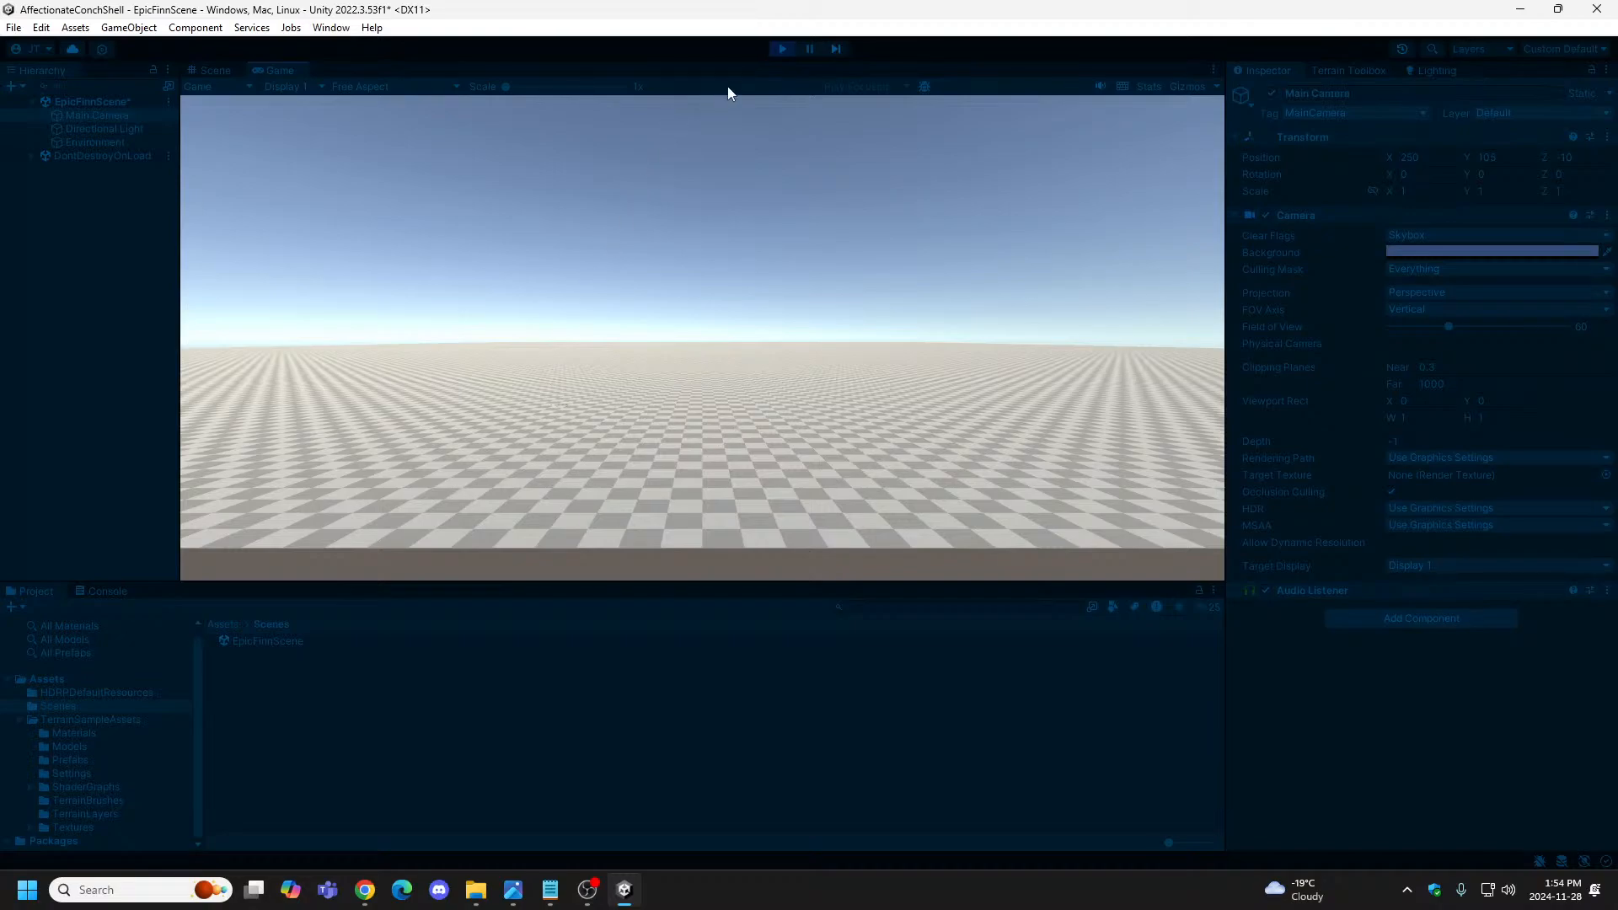
{"action": "left_click", "coordinate": [776, 51]}
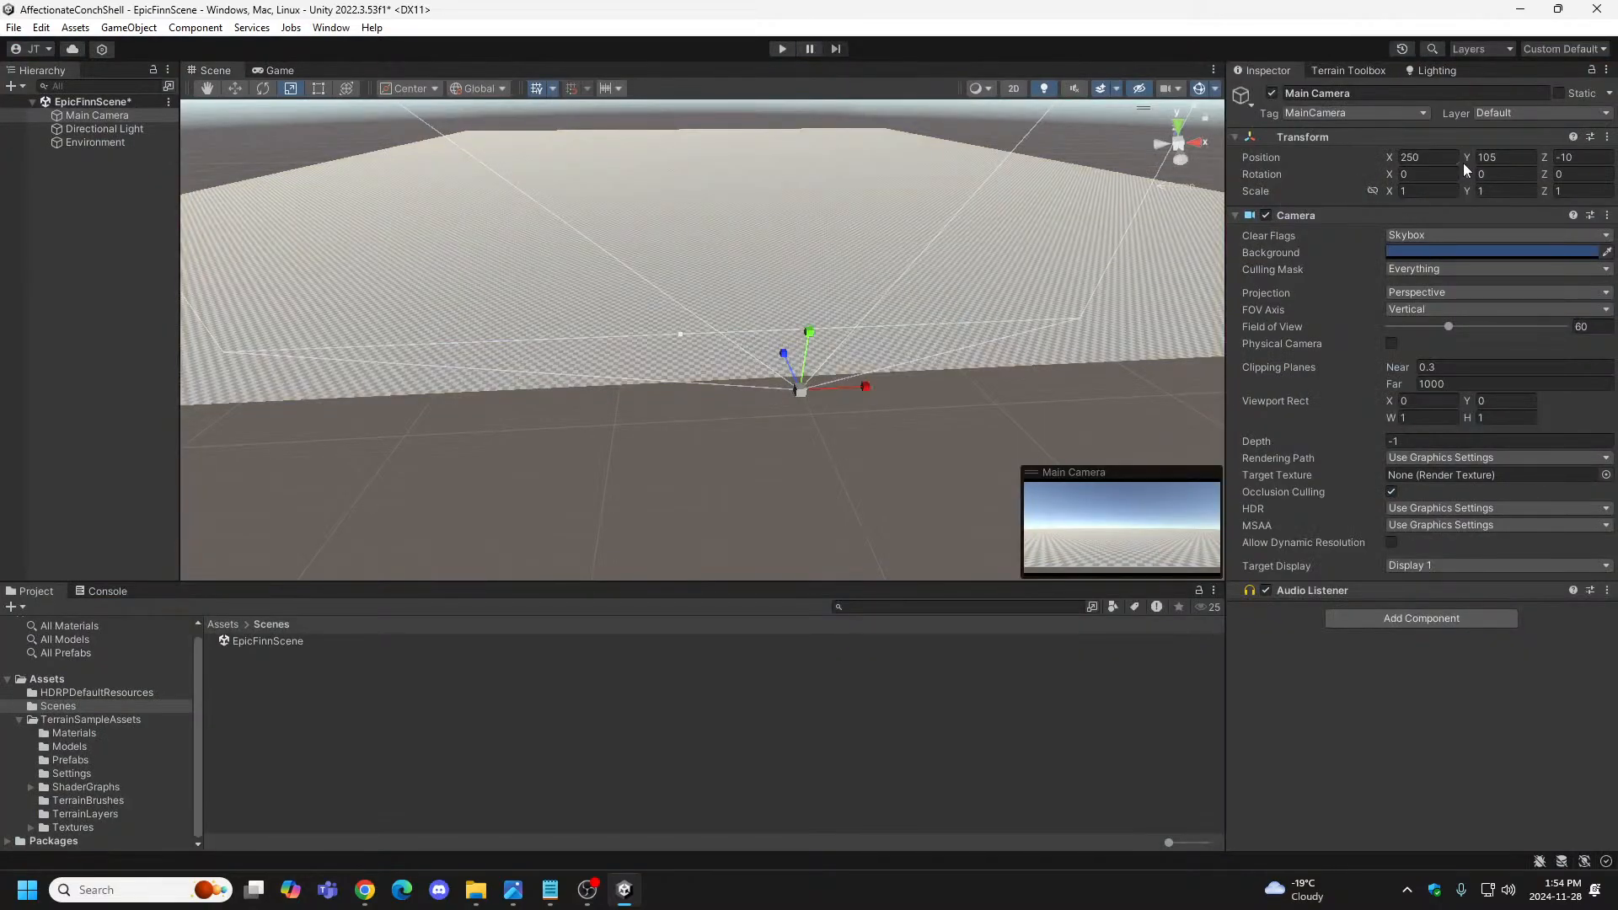
Examine the Environment terrain's settings, its Set Height brush options and its Create Neighbor Terrains tool.
{"action": "left_click", "coordinate": [76, 141]}
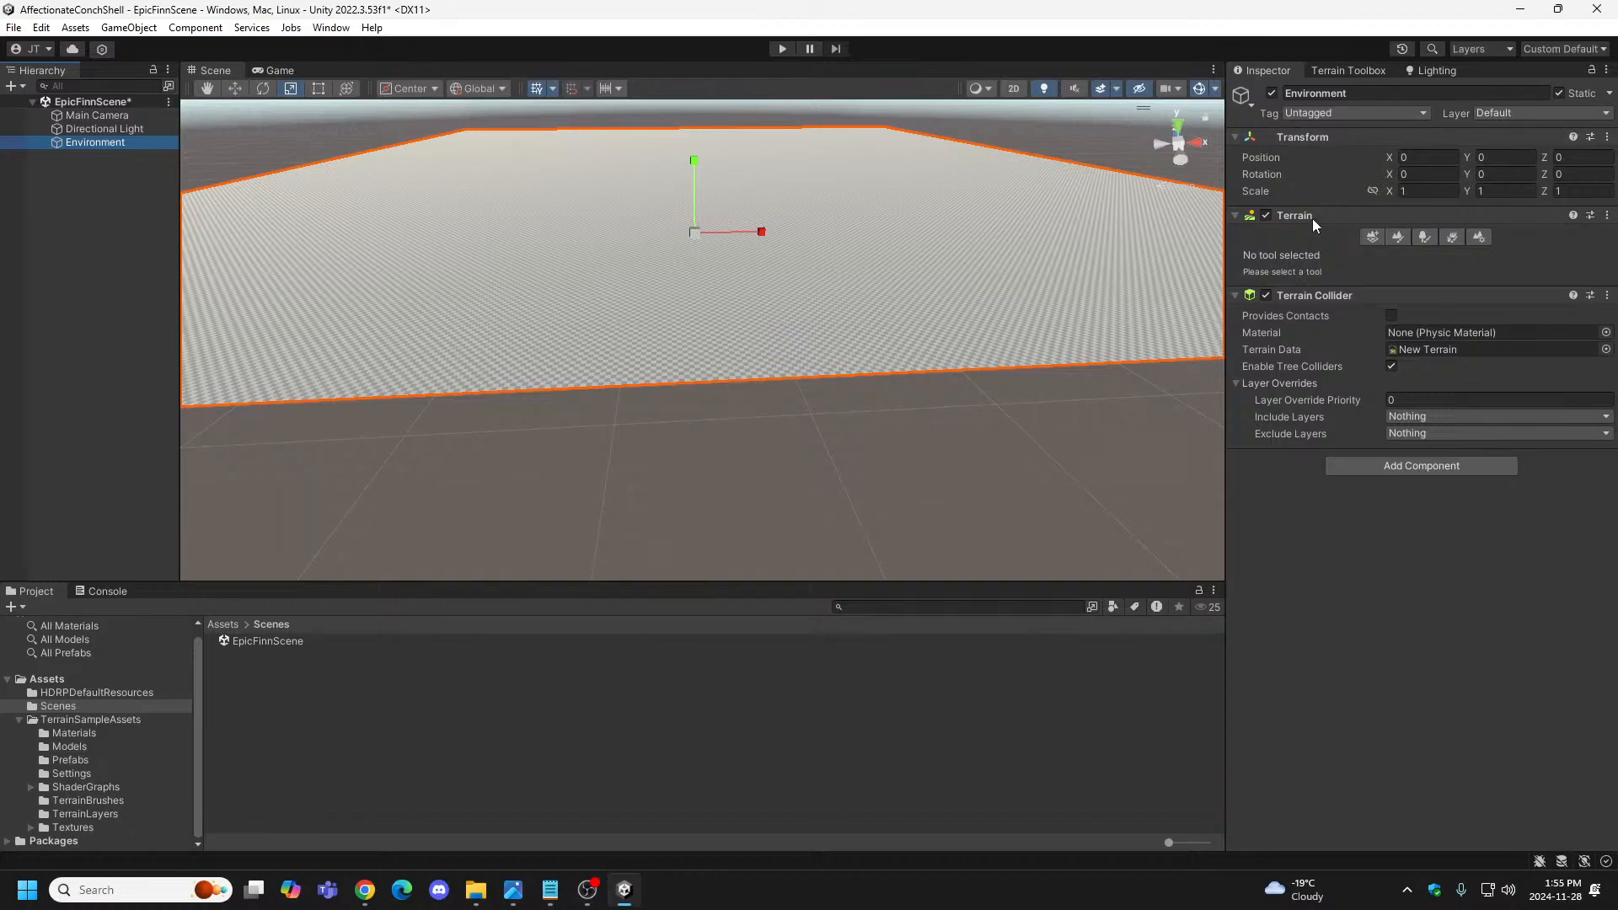
{"action": "left_click", "coordinate": [1479, 237]}
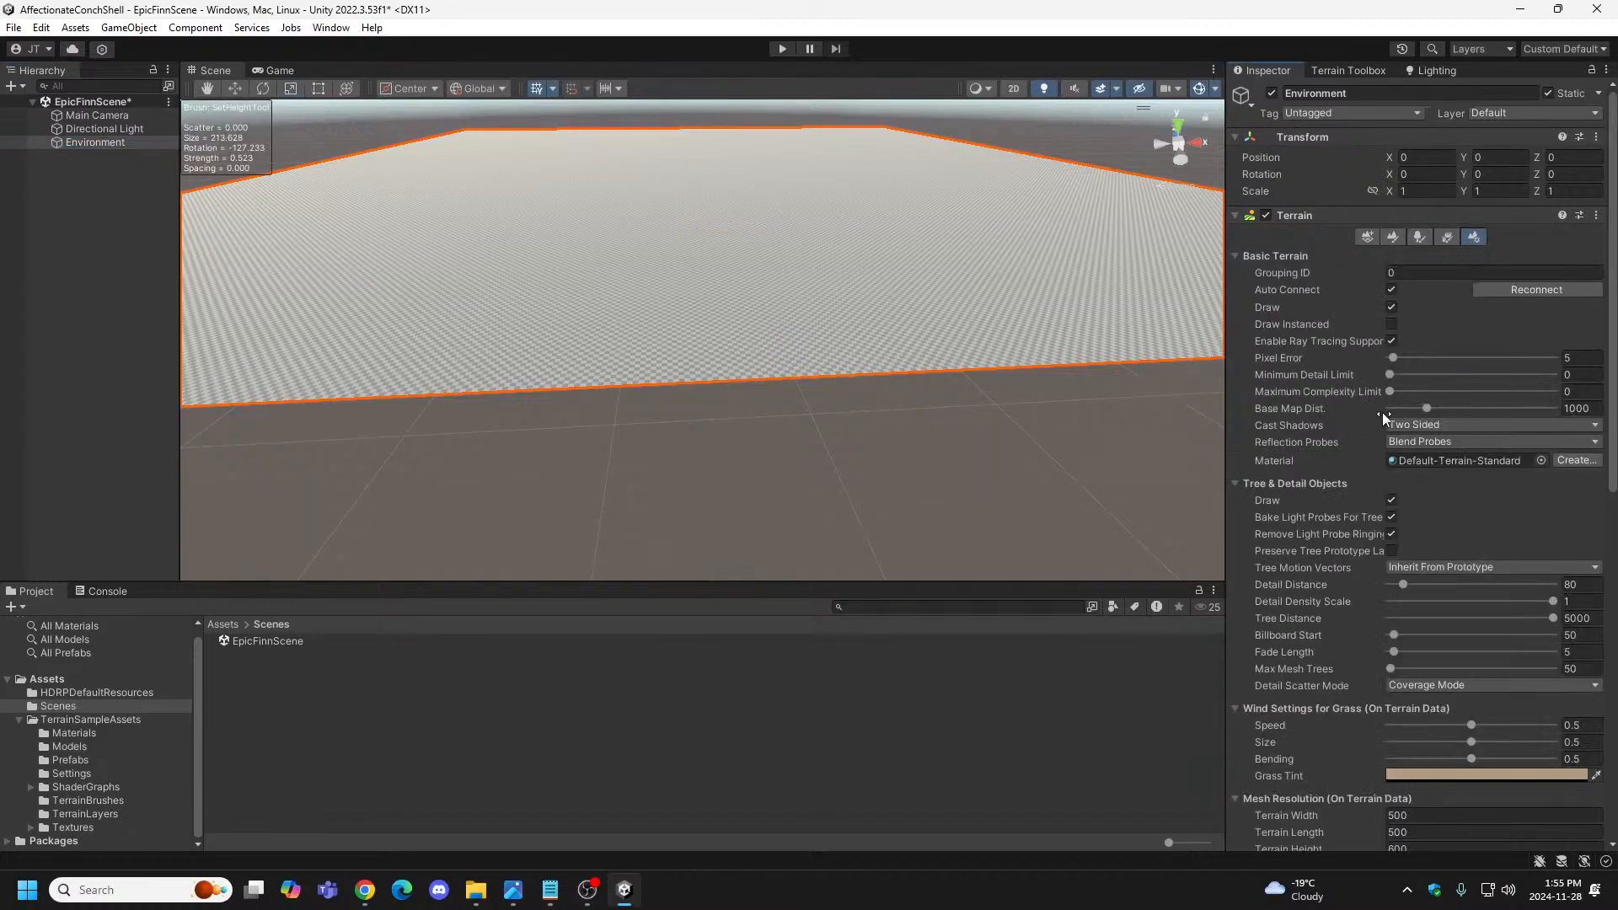
{"action": "scroll", "coordinate": [1613, 330], "scroll_direction": "down", "scroll_amount": 15}
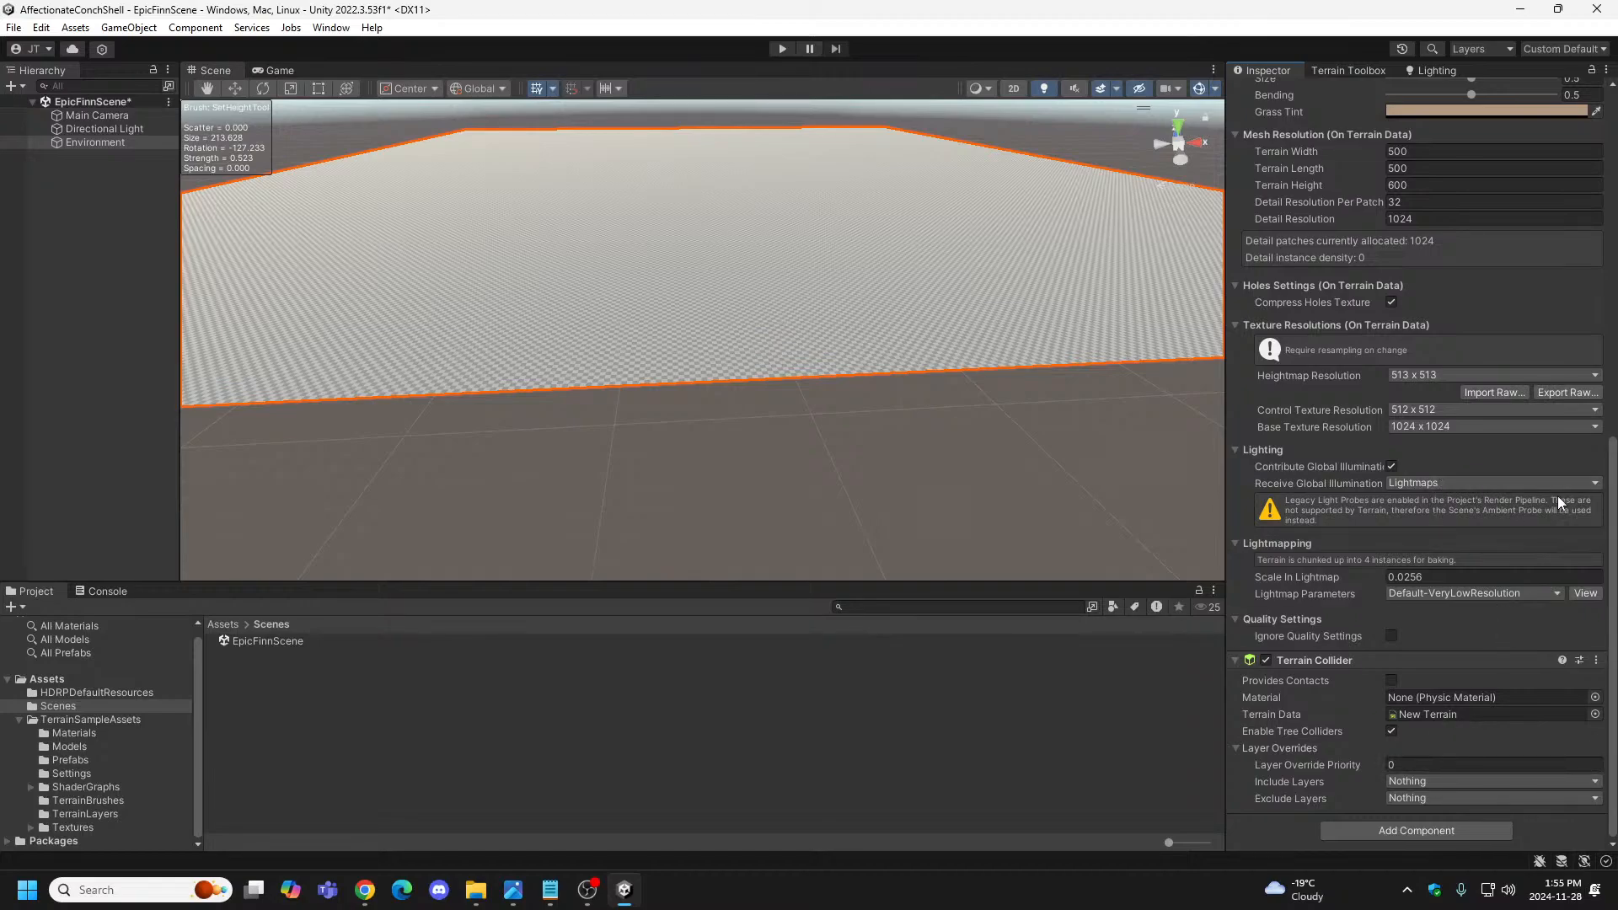
{"action": "scroll", "coordinate": [1612, 463], "scroll_direction": "up", "scroll_amount": 15}
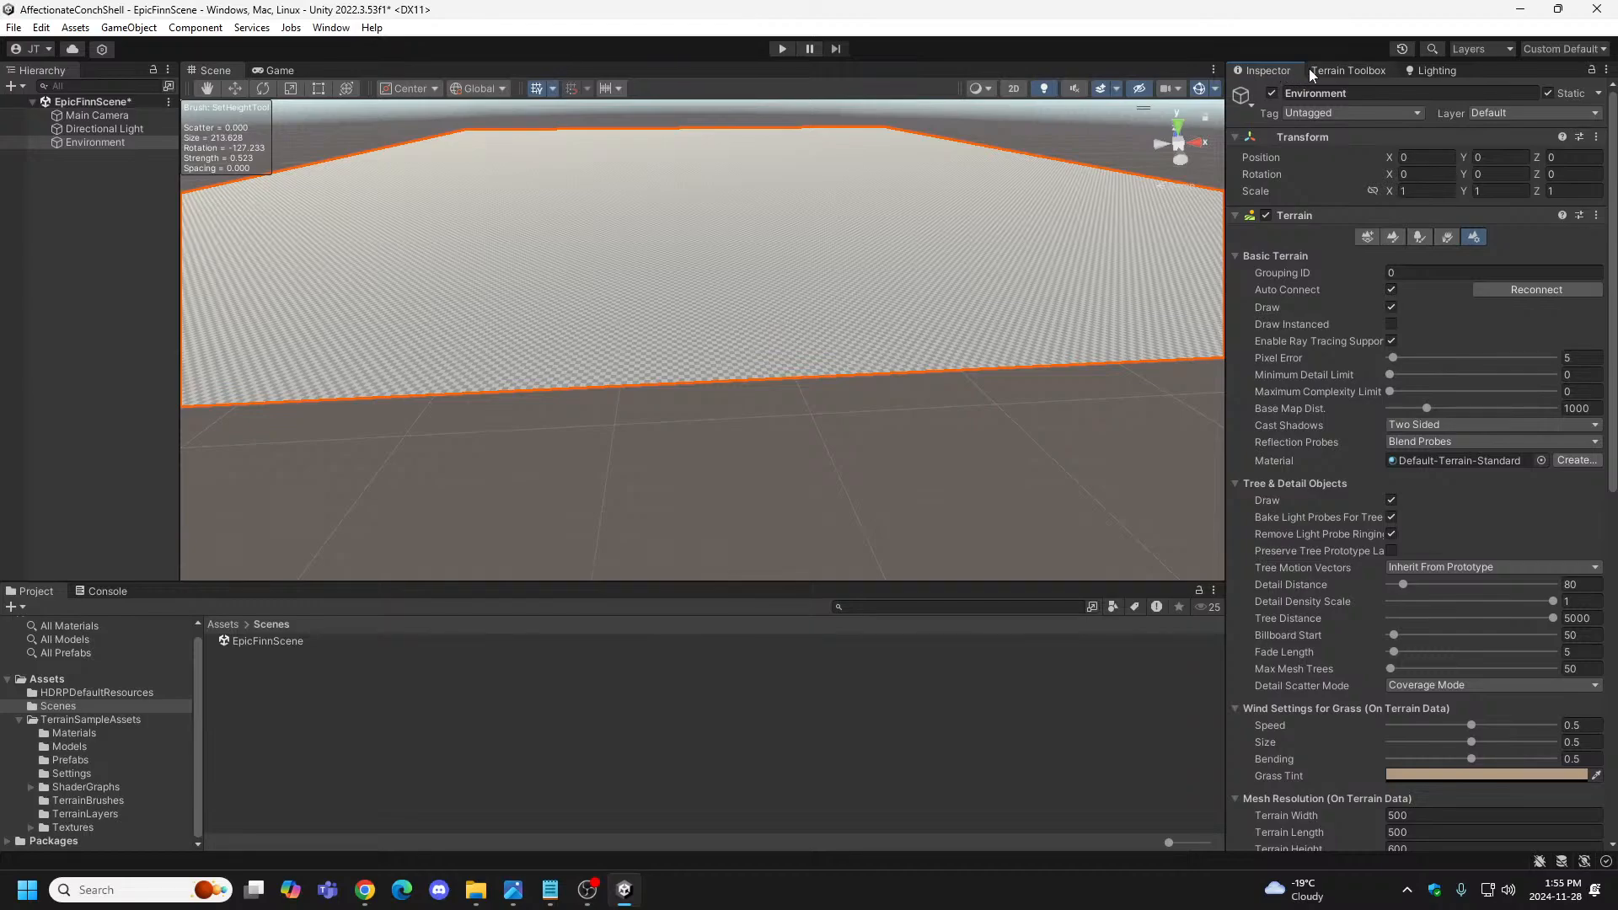
{"action": "left_click", "coordinate": [1391, 236]}
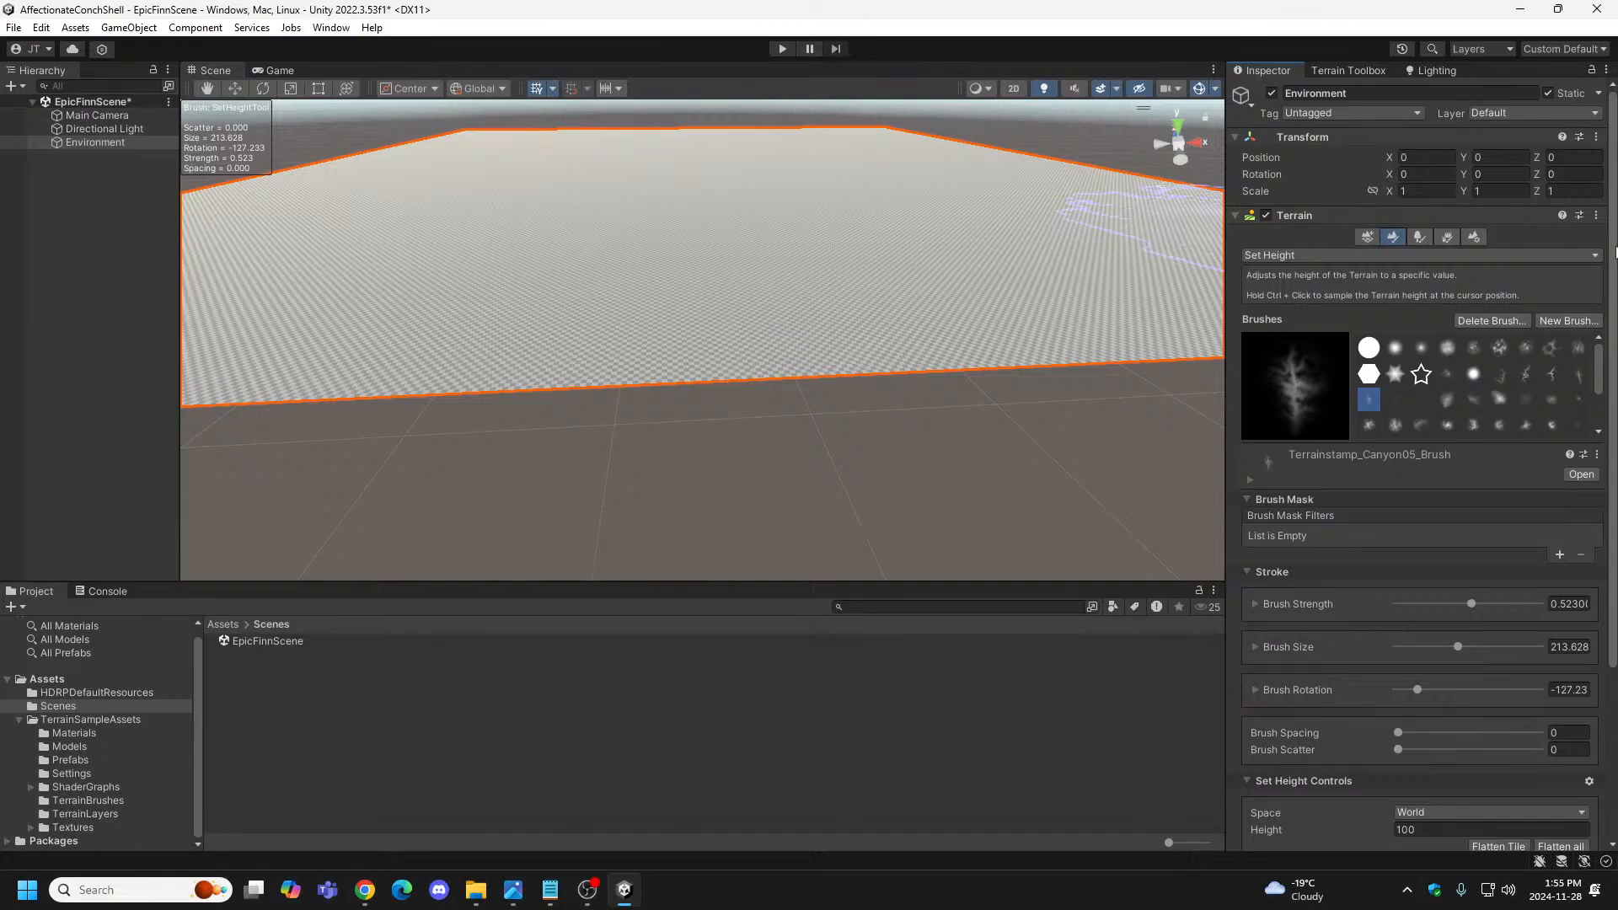
{"action": "scroll", "coordinate": [1615, 253], "scroll_direction": "down", "scroll_amount": 5}
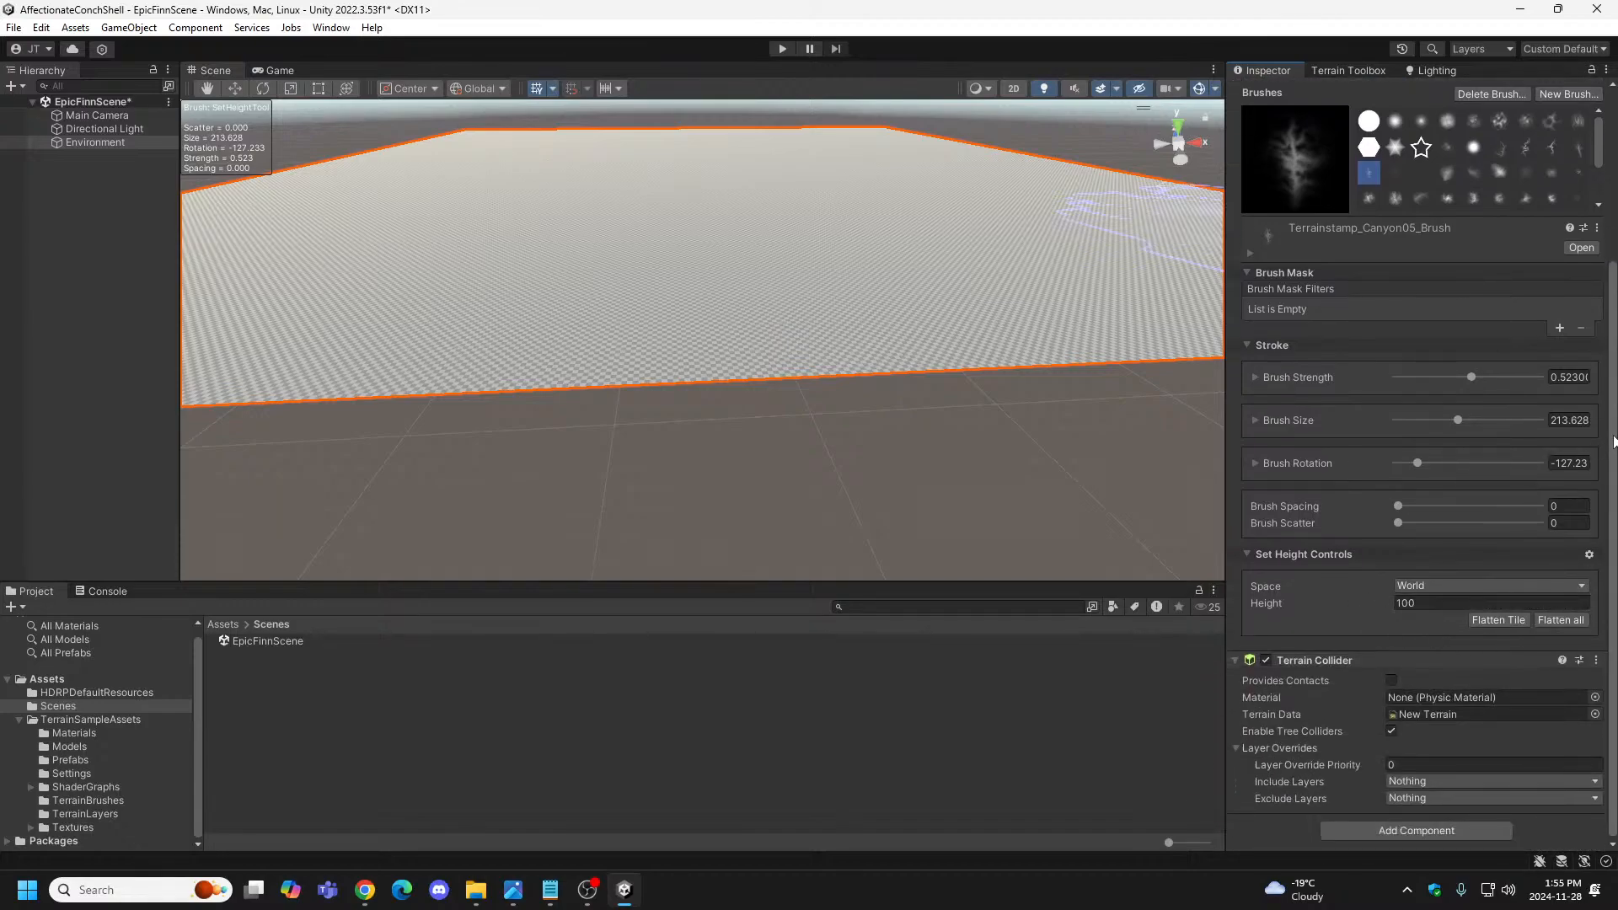
{"action": "scroll", "coordinate": [1607, 446], "scroll_direction": "up", "scroll_amount": 5}
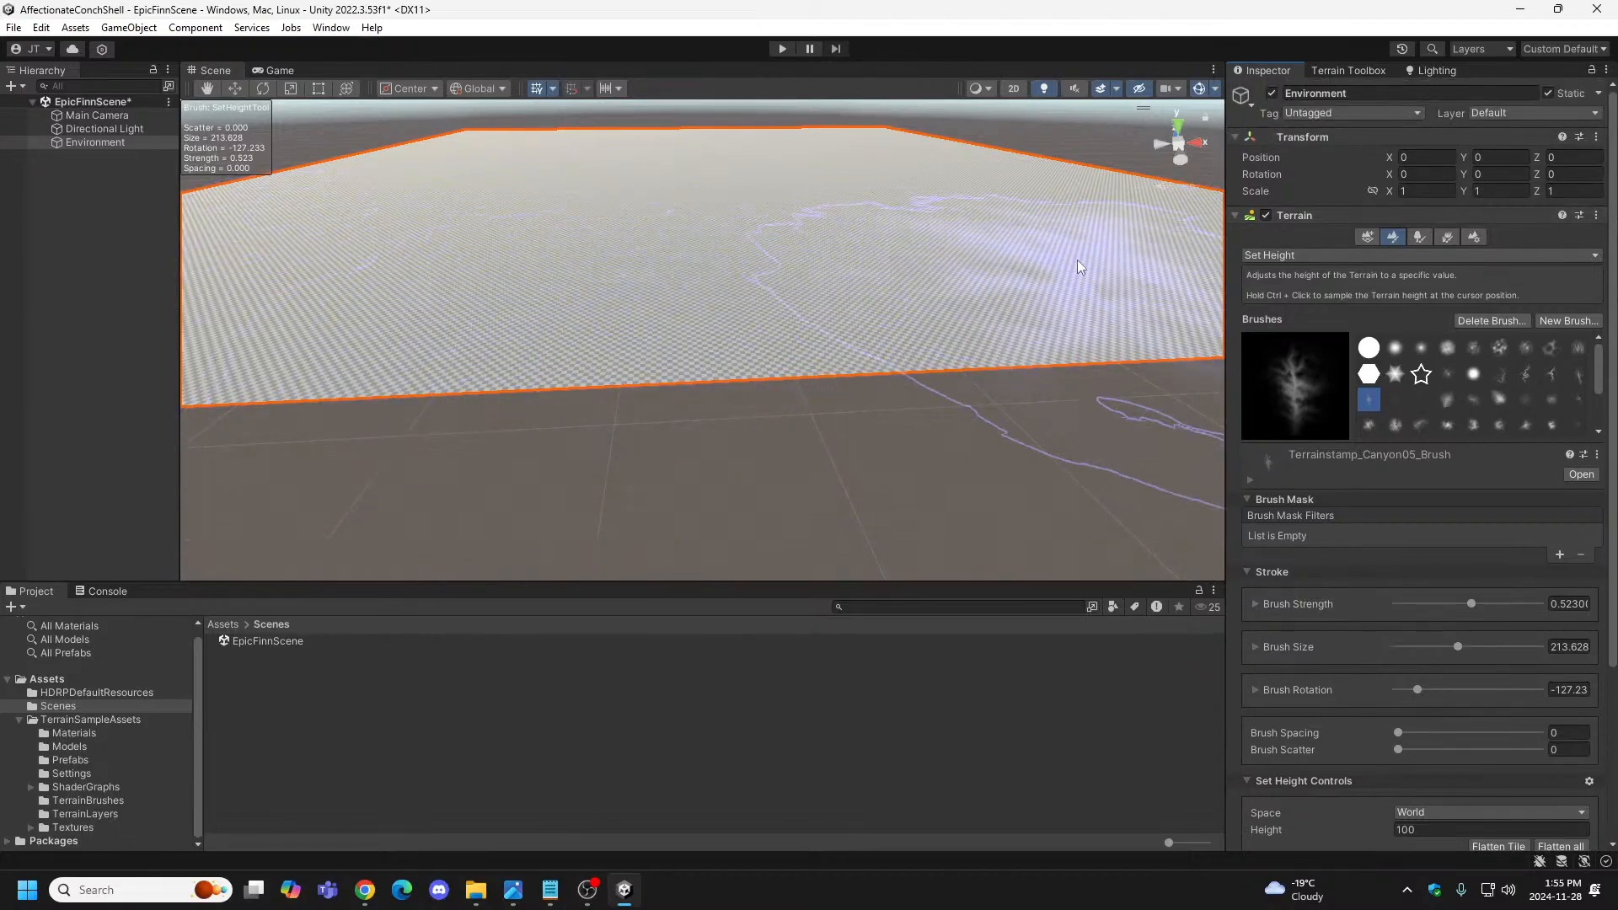
{"action": "left_click", "coordinate": [1372, 240]}
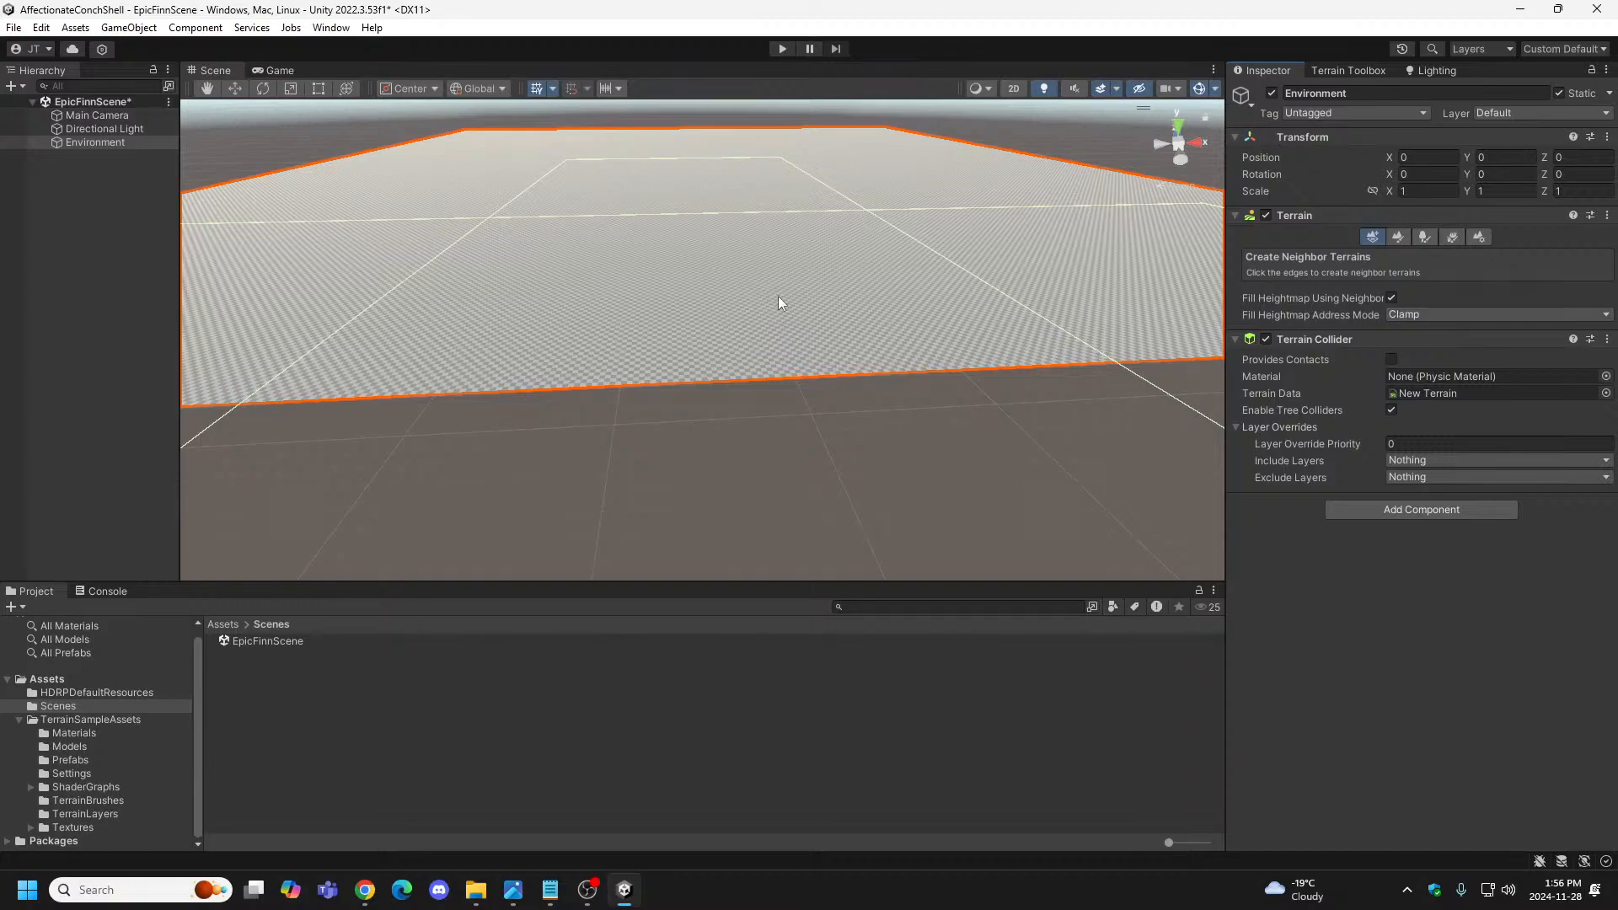
Find where the Main Camera and Directional Light sit relative to the terrain, and activate the Move tool on the light.
{"action": "left_click", "coordinate": [99, 117]}
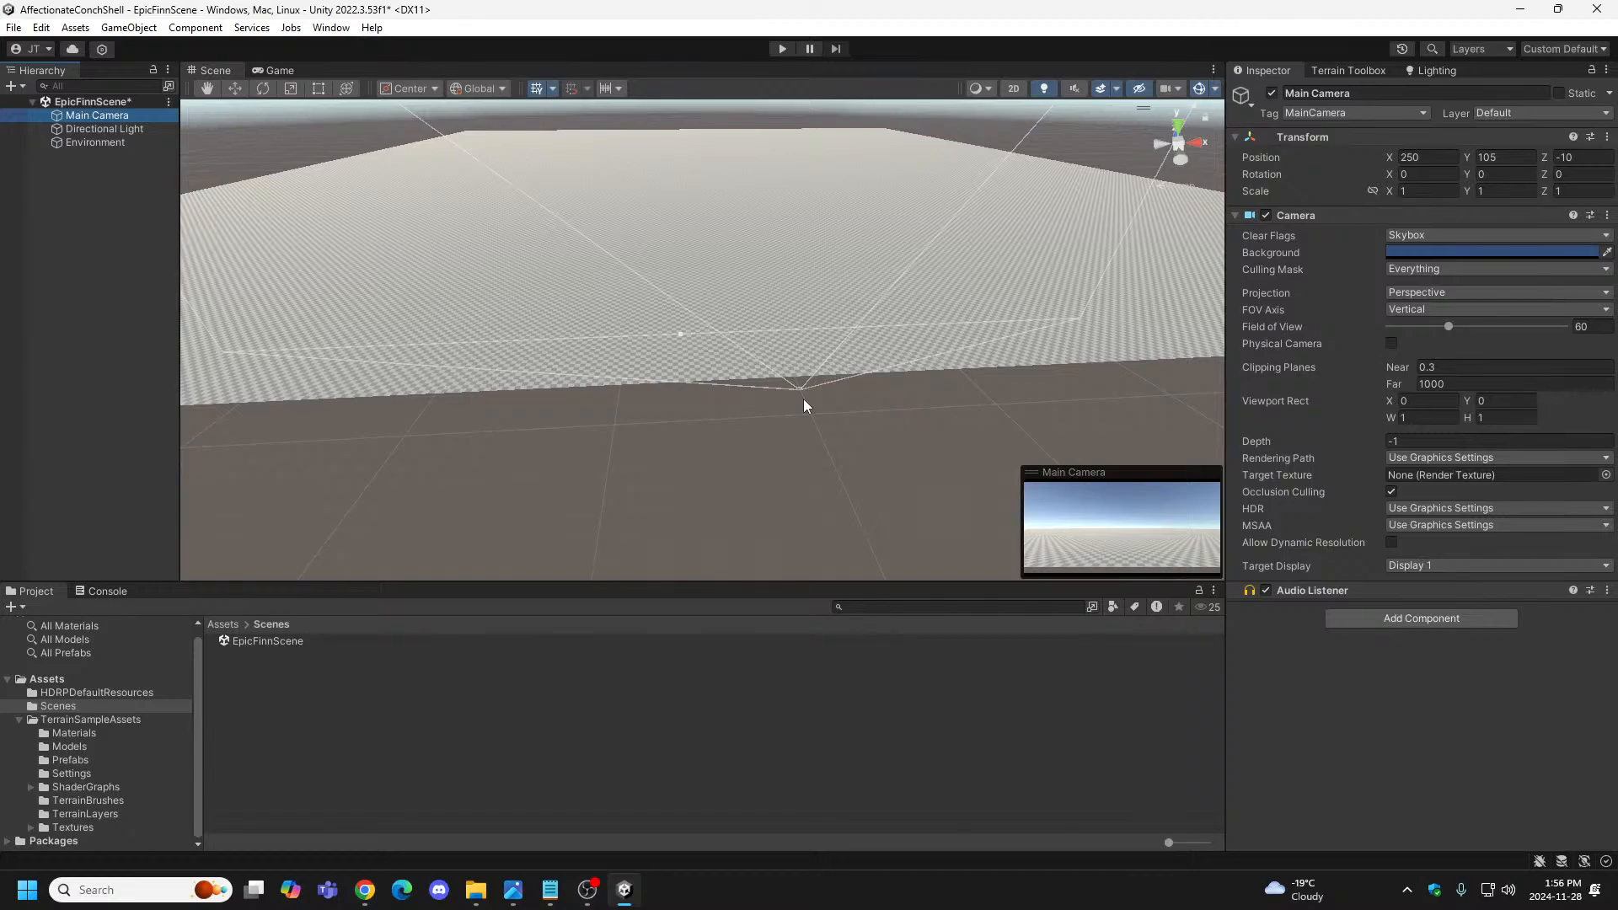
{"action": "right_click_drag", "start_coordinate": [667, 406], "coordinate": [485, 424]}
{"action": "left_click", "coordinate": [94, 129]}
{"action": "left_click", "coordinate": [452, 397]}
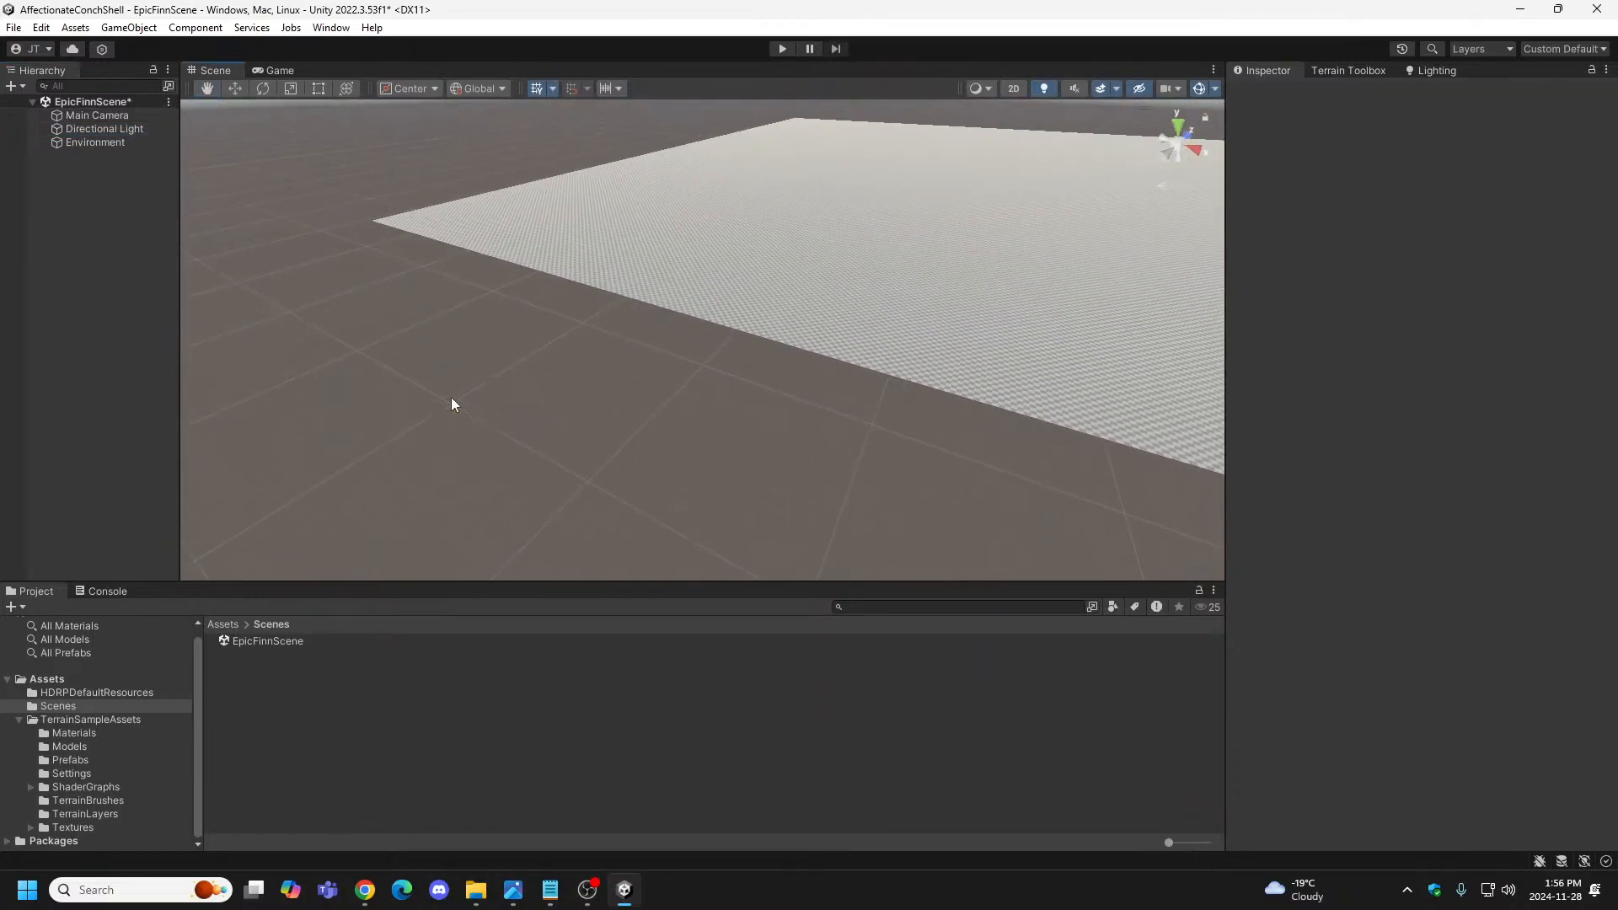
{"action": "left_click", "coordinate": [78, 117]}
{"action": "left_click", "coordinate": [85, 127]}
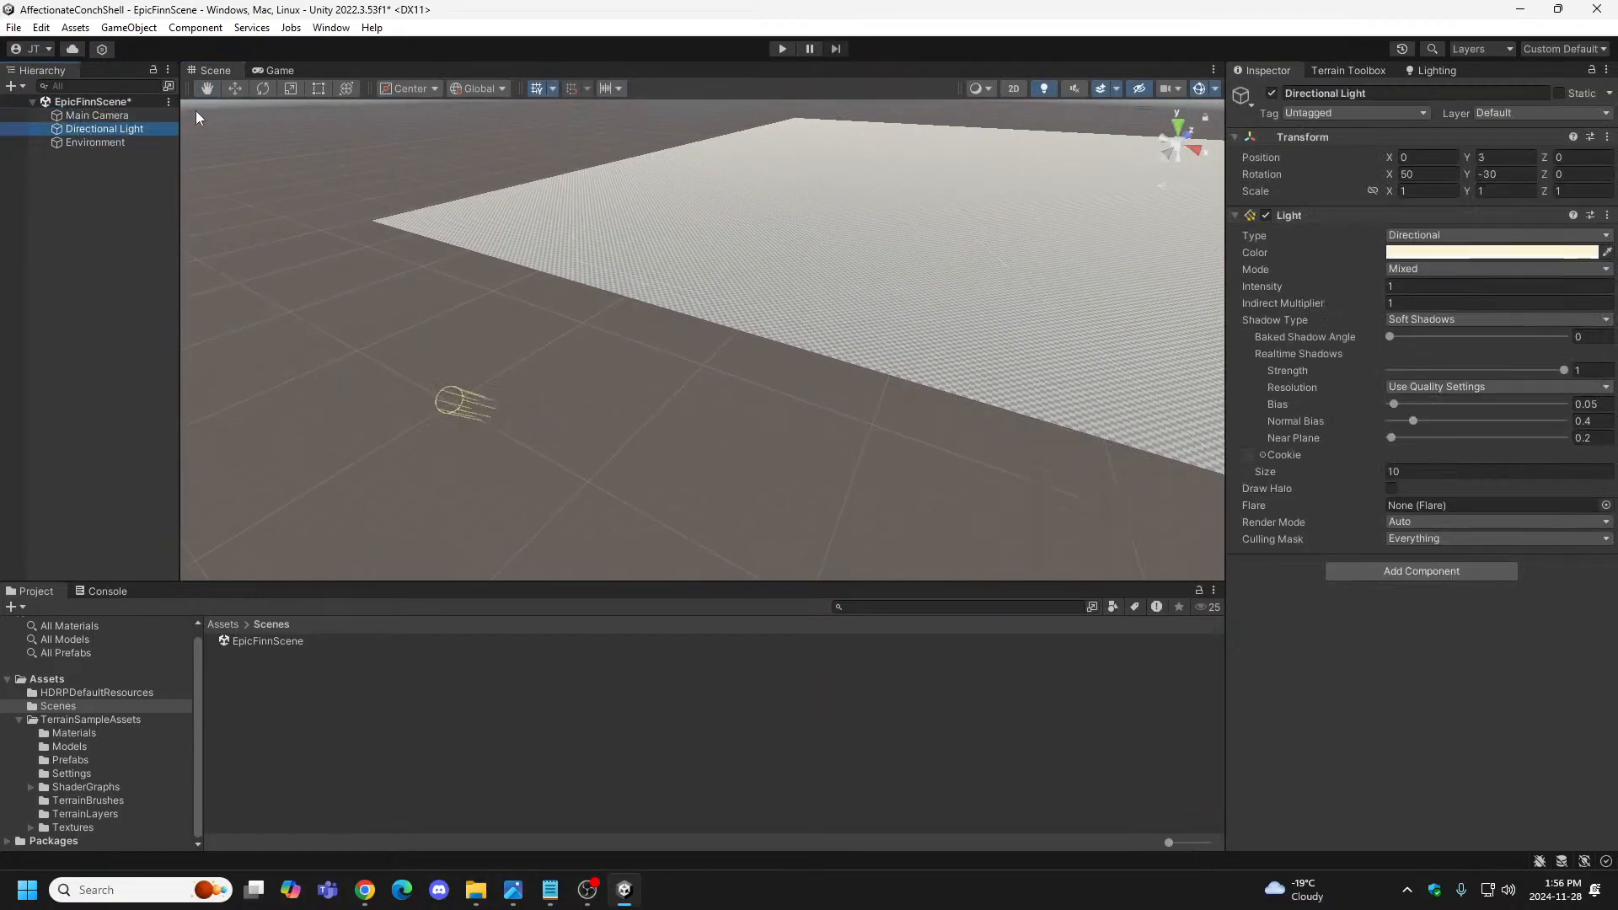
{"action": "left_click", "coordinate": [235, 87]}
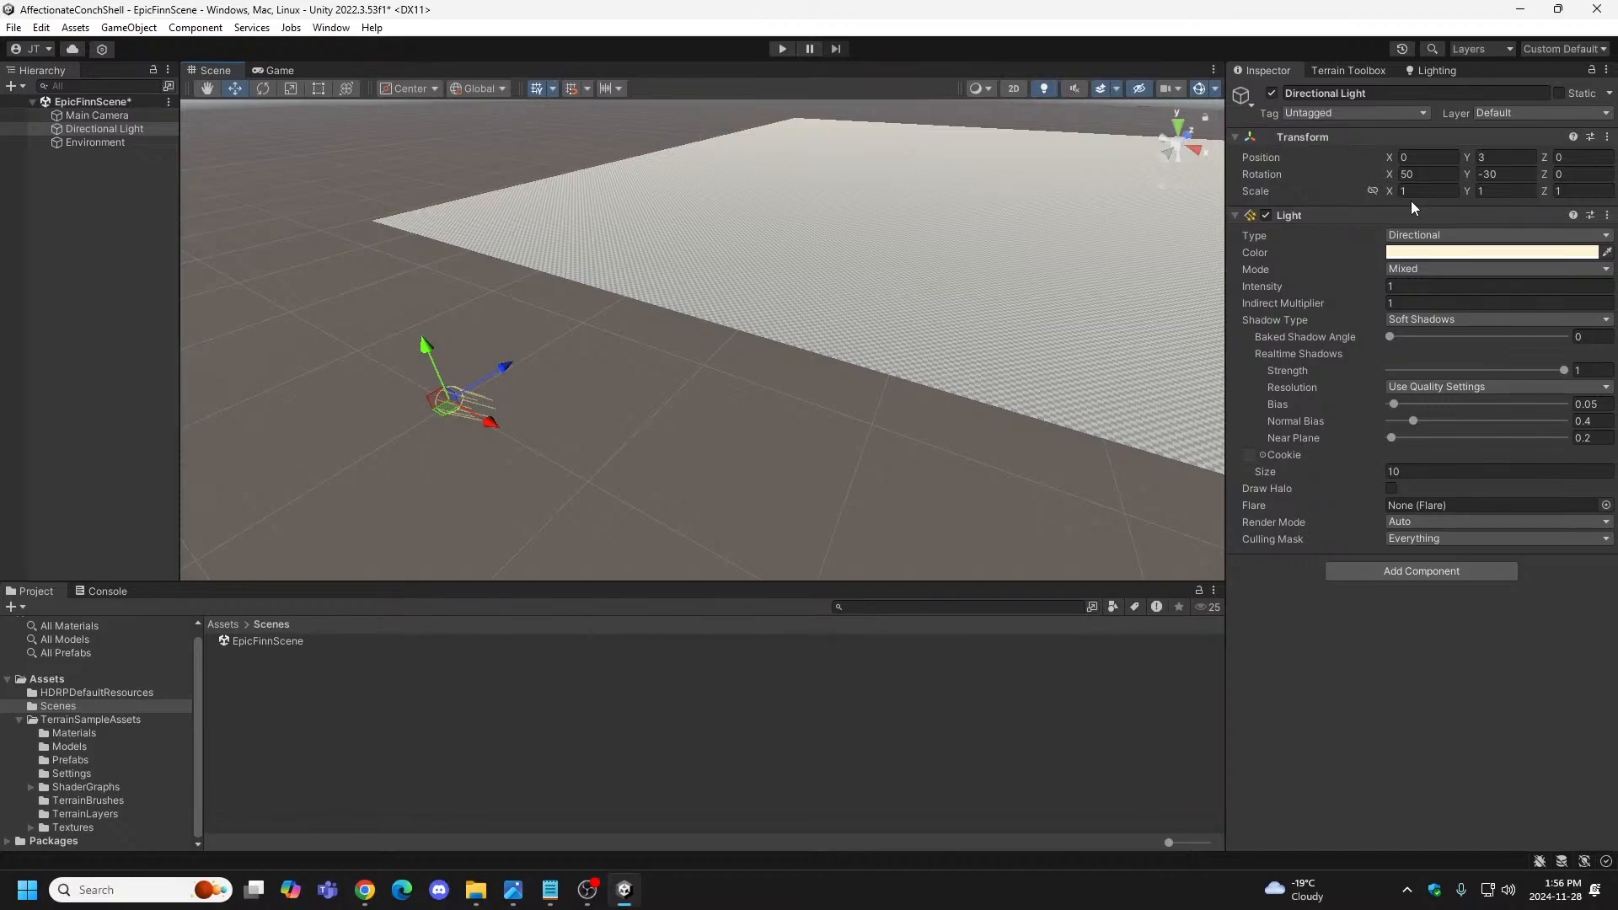
Try the Directional Light with X and Y rotation set to 0 and view how it lights the terrain.
{"action": "left_click", "coordinate": [1431, 172]}
{"action": "type", "text": "0"}
{"action": "left_click", "coordinate": [1518, 176]}
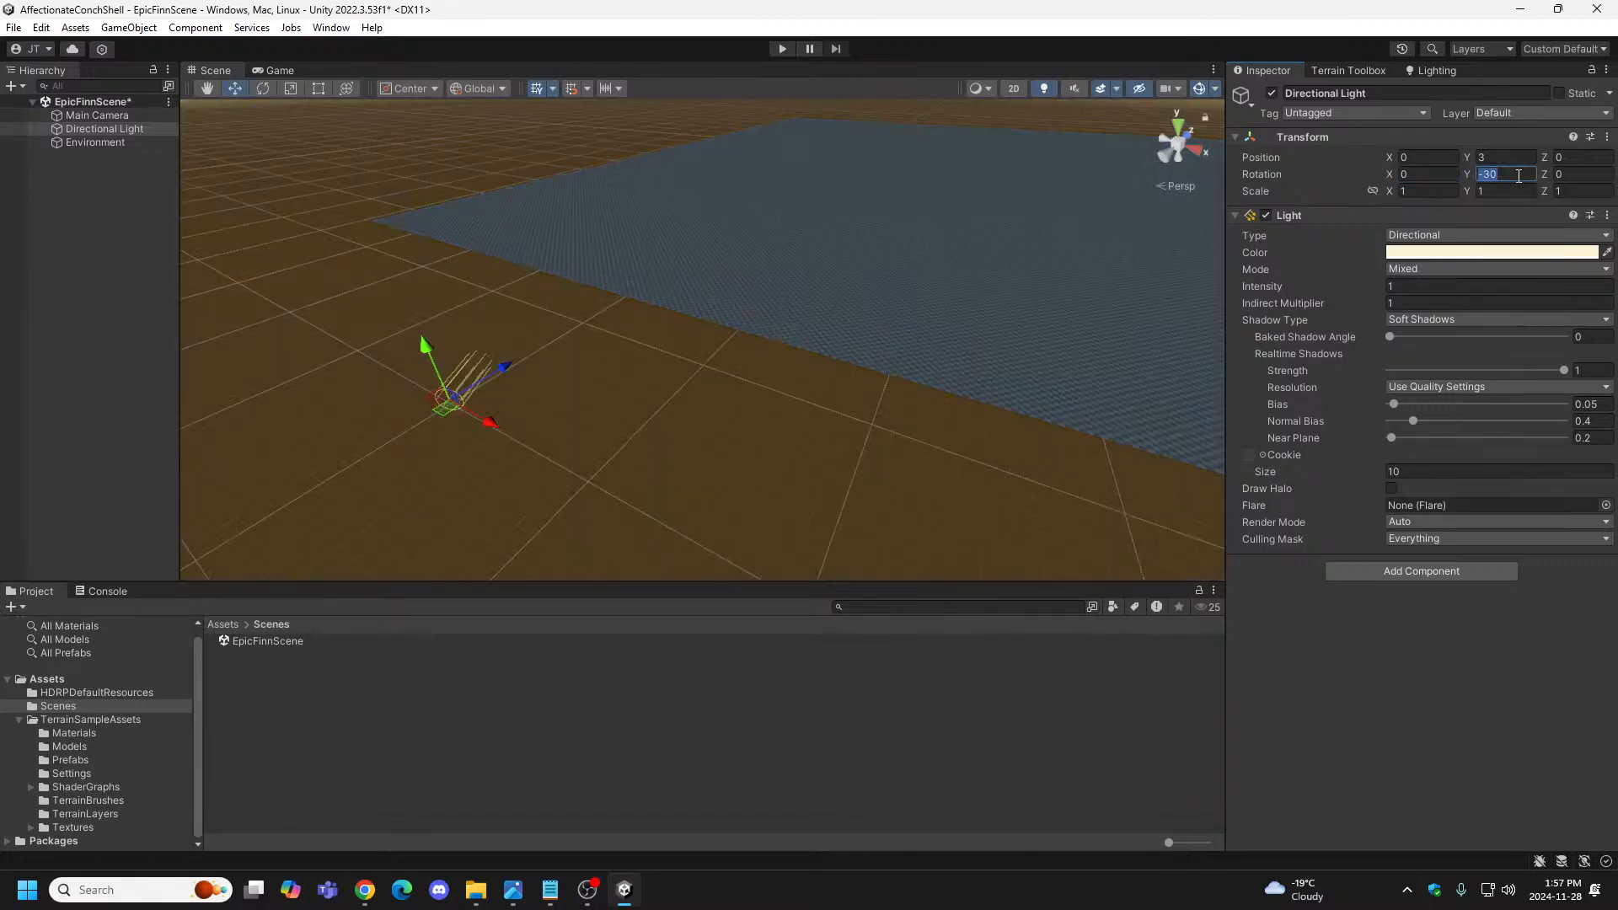
{"action": "type", "text": "0"}
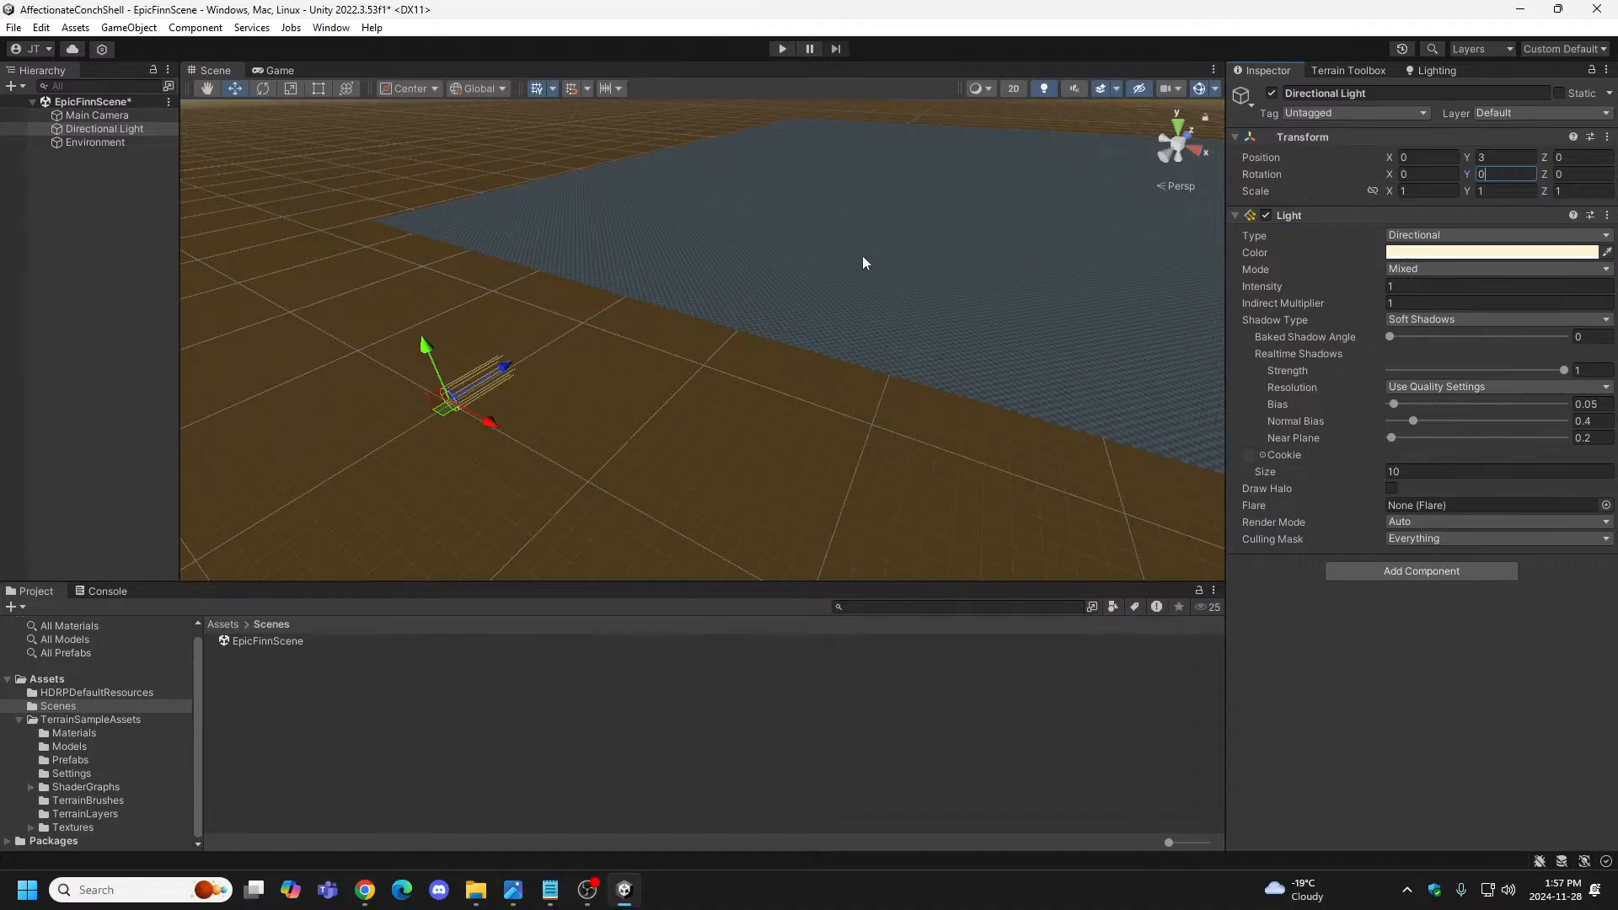
{"action": "right_click_drag", "start_coordinate": [751, 300], "coordinate": [848, 281]}
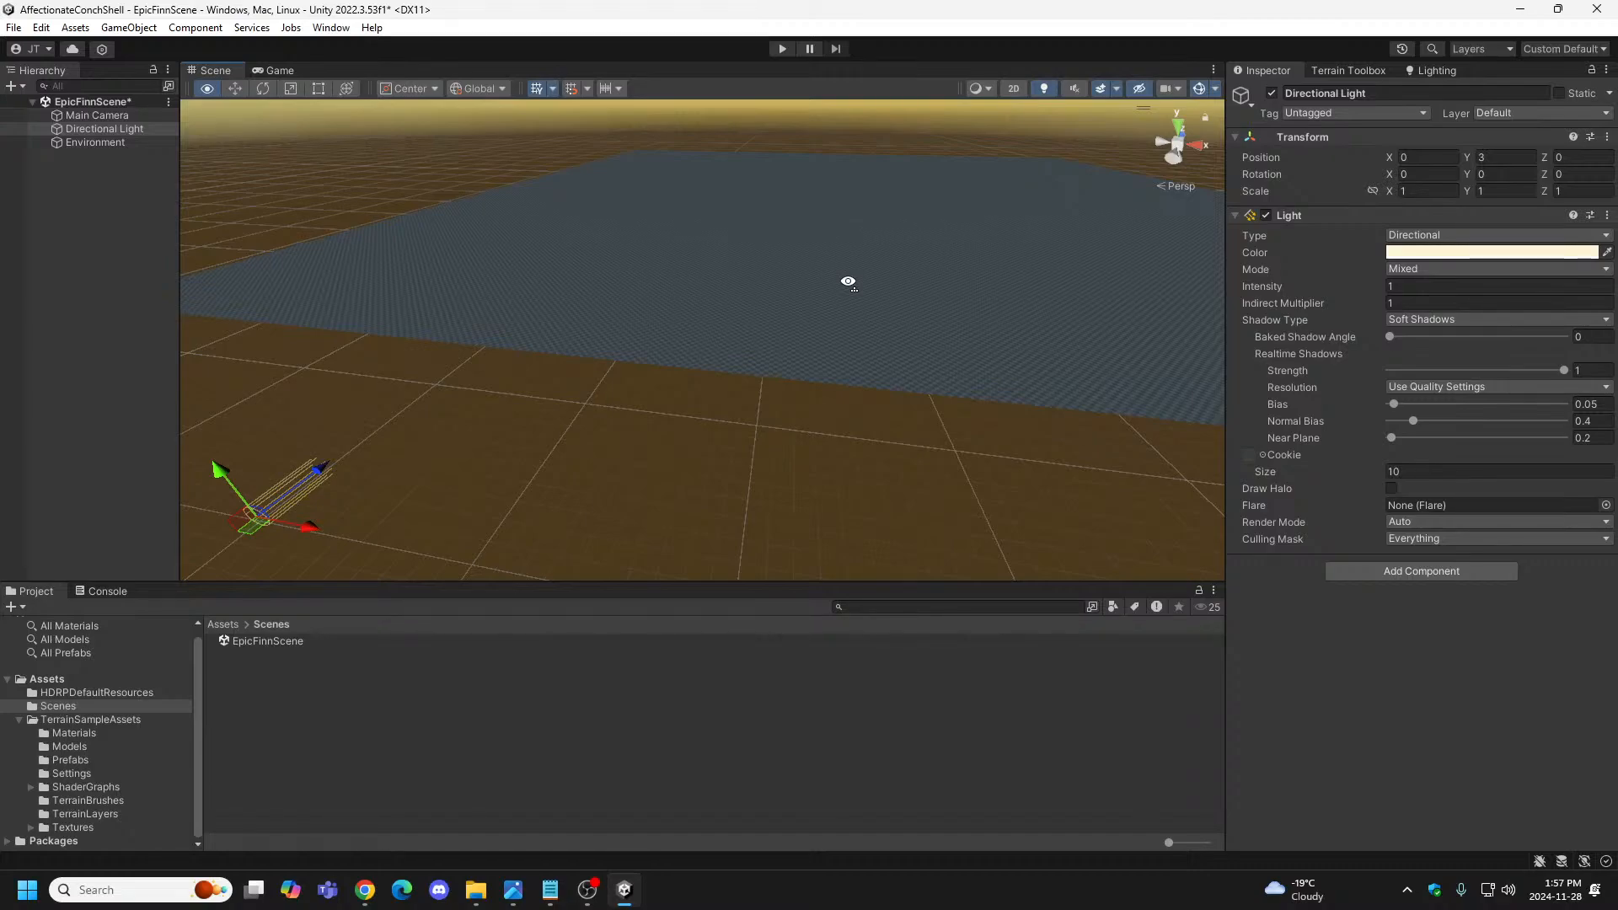
{"action": "right_click_drag", "start_coordinate": [847, 281], "coordinate": [848, 281]}
{"action": "right_click_drag", "start_coordinate": [711, 430], "coordinate": [787, 408]}
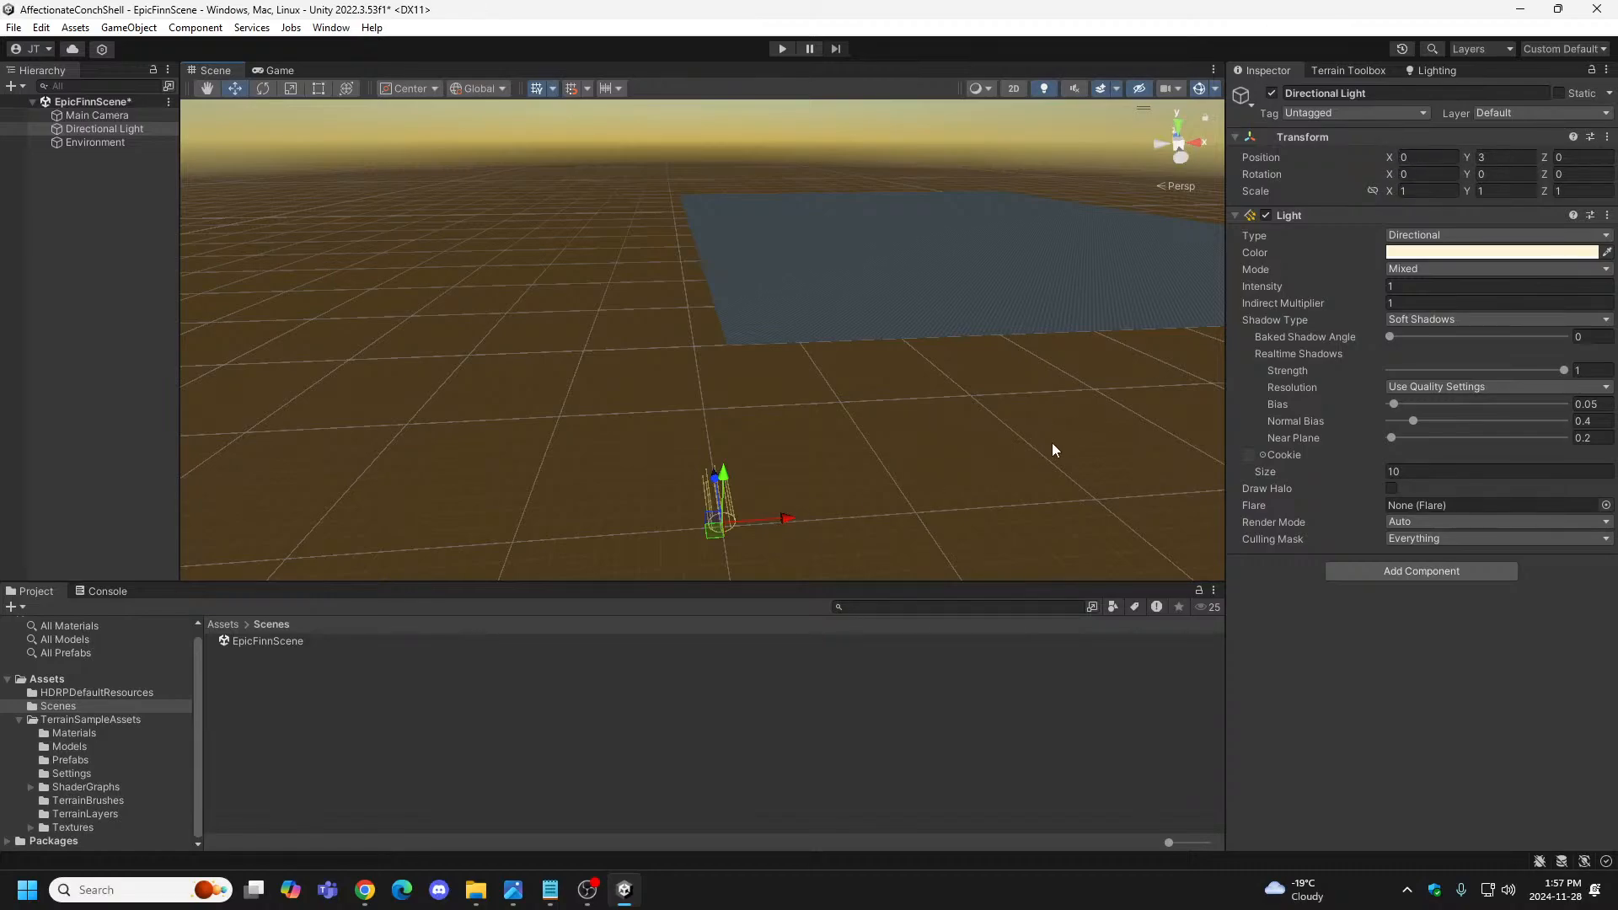
Set the Directional Light's X position to 320 and view its place beside the terrain.
{"action": "left_click", "coordinate": [1420, 157]}
{"action": "type", "text": "3"}
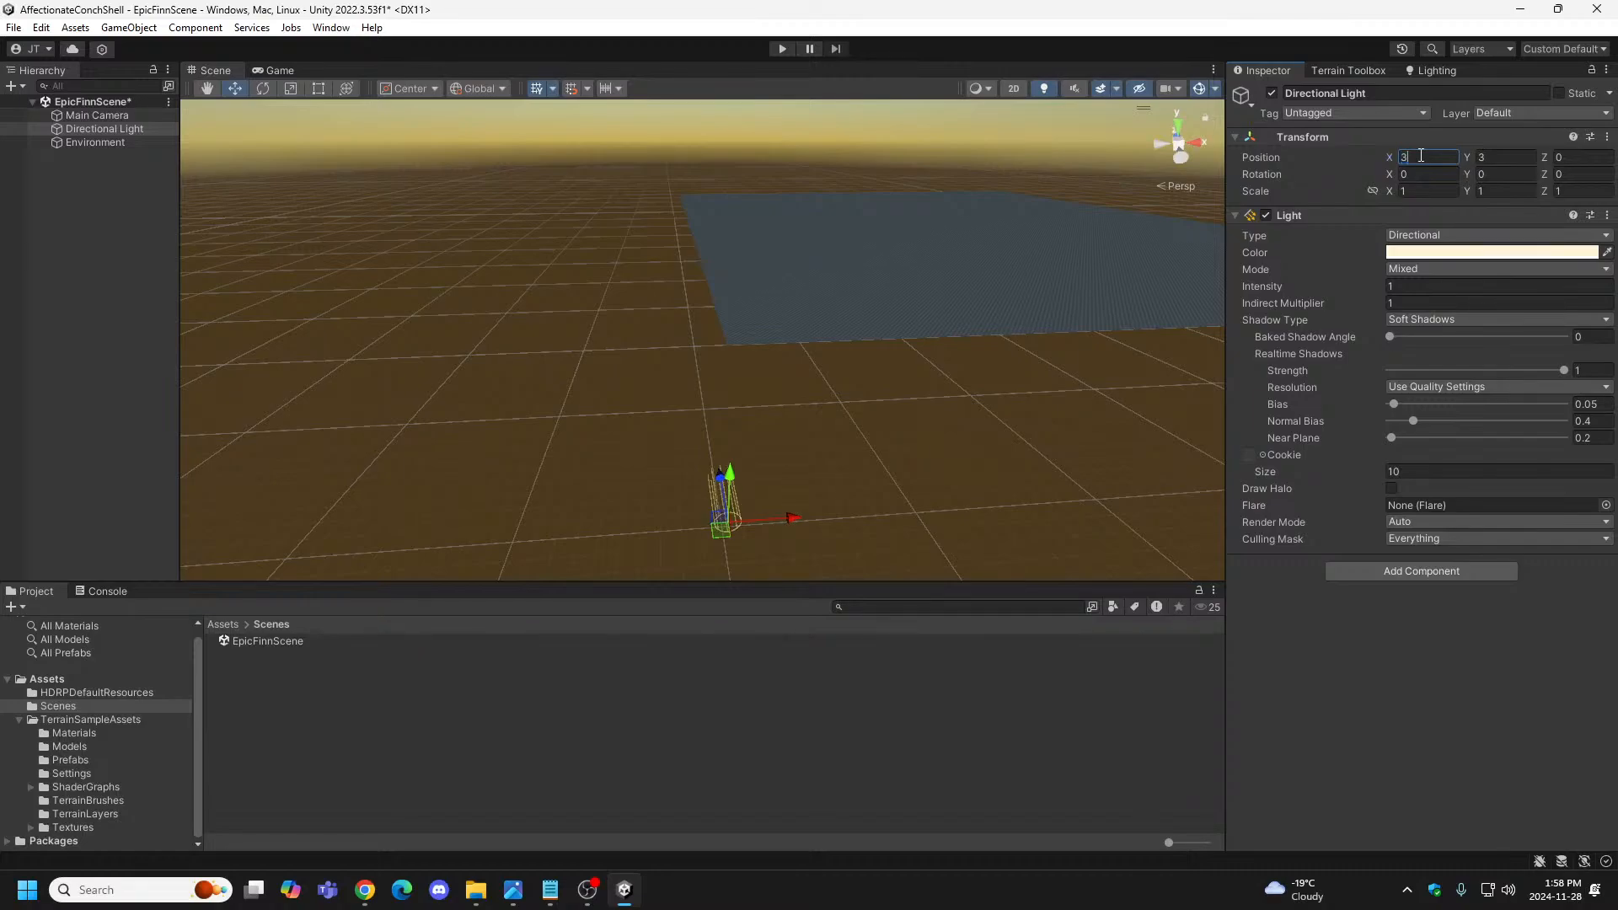
{"action": "type", "text": "20"}
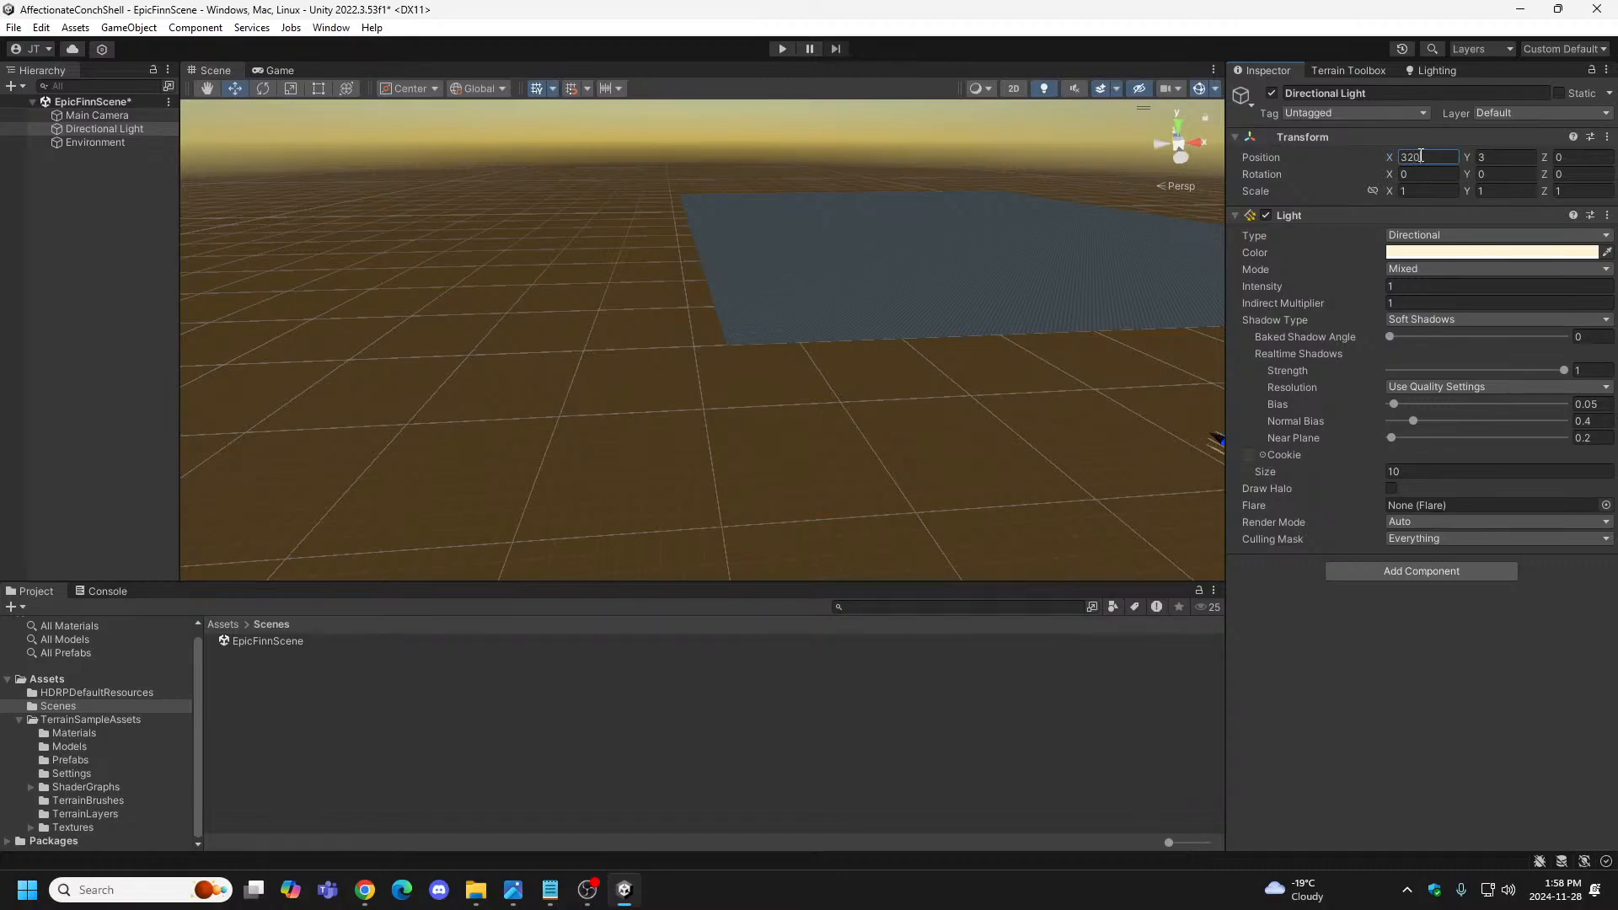
{"action": "key", "text": "Return"}
{"action": "key", "text": "f"}
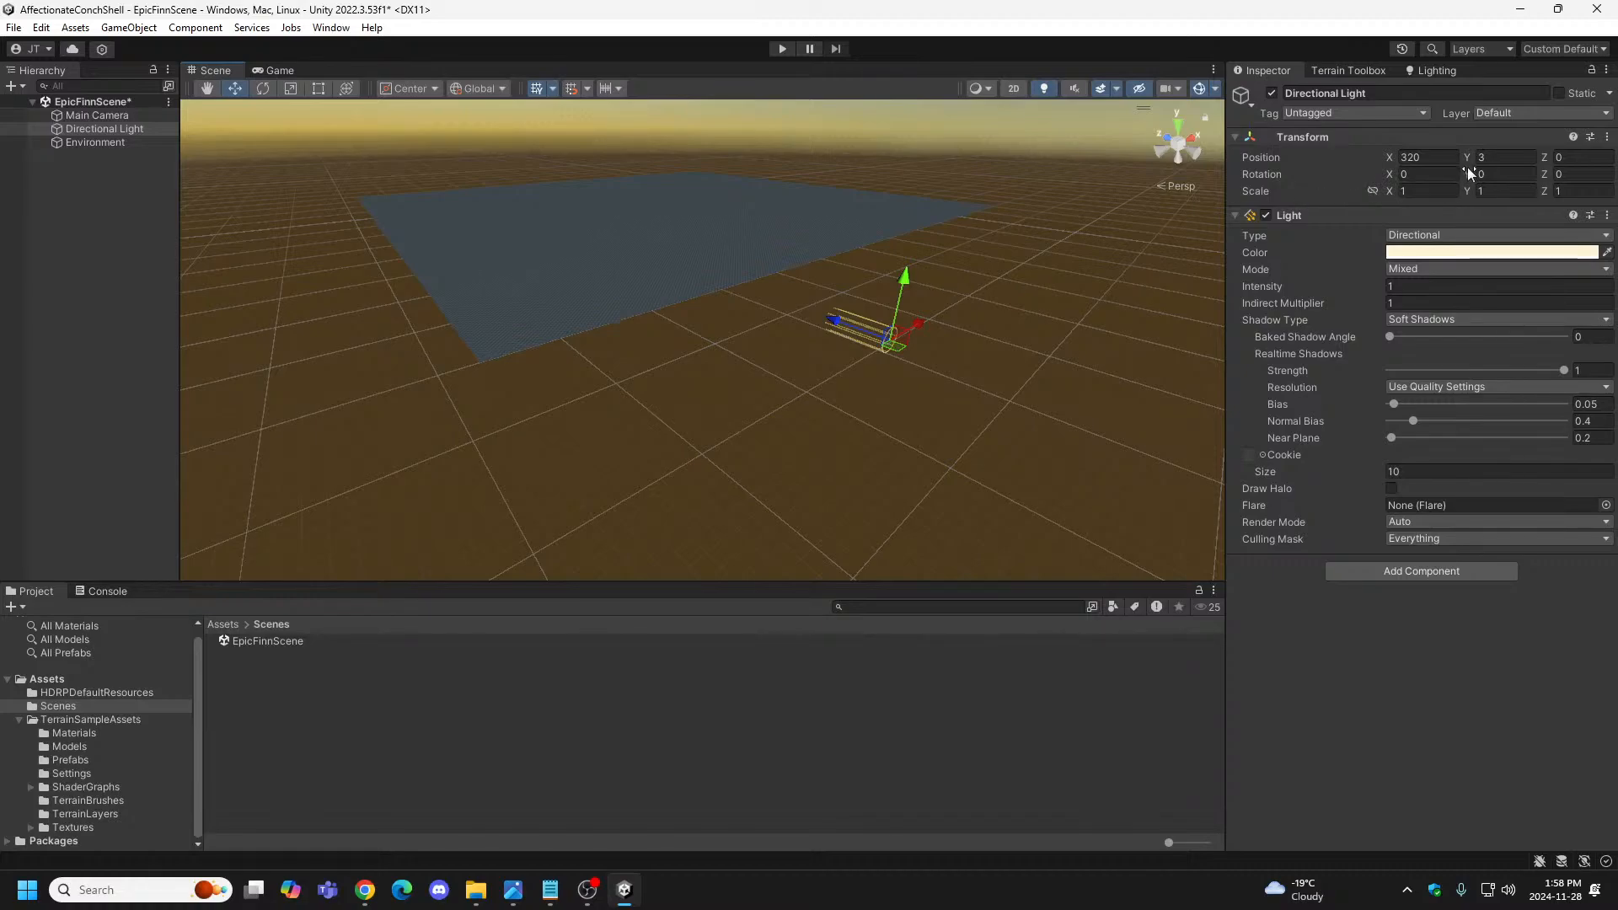
Check the Main Camera's position for reference and raise the Directional Light to Y position 108.
{"action": "left_click", "coordinate": [1502, 158]}
{"action": "left_click", "coordinate": [100, 116]}
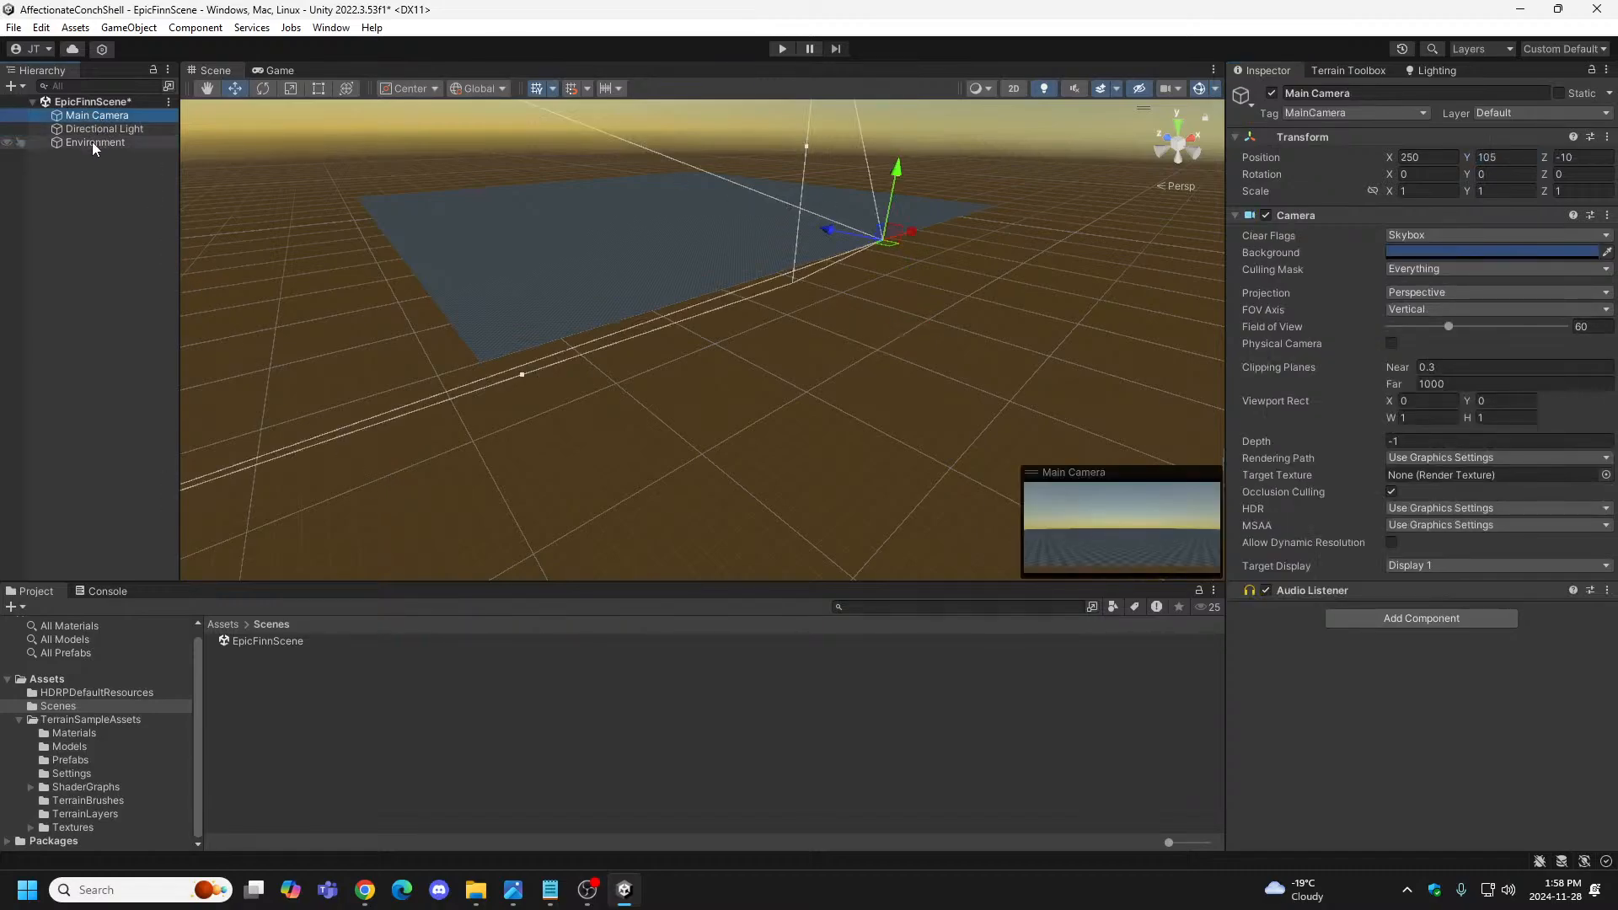
{"action": "left_click", "coordinate": [93, 141]}
{"action": "left_click", "coordinate": [153, 127]}
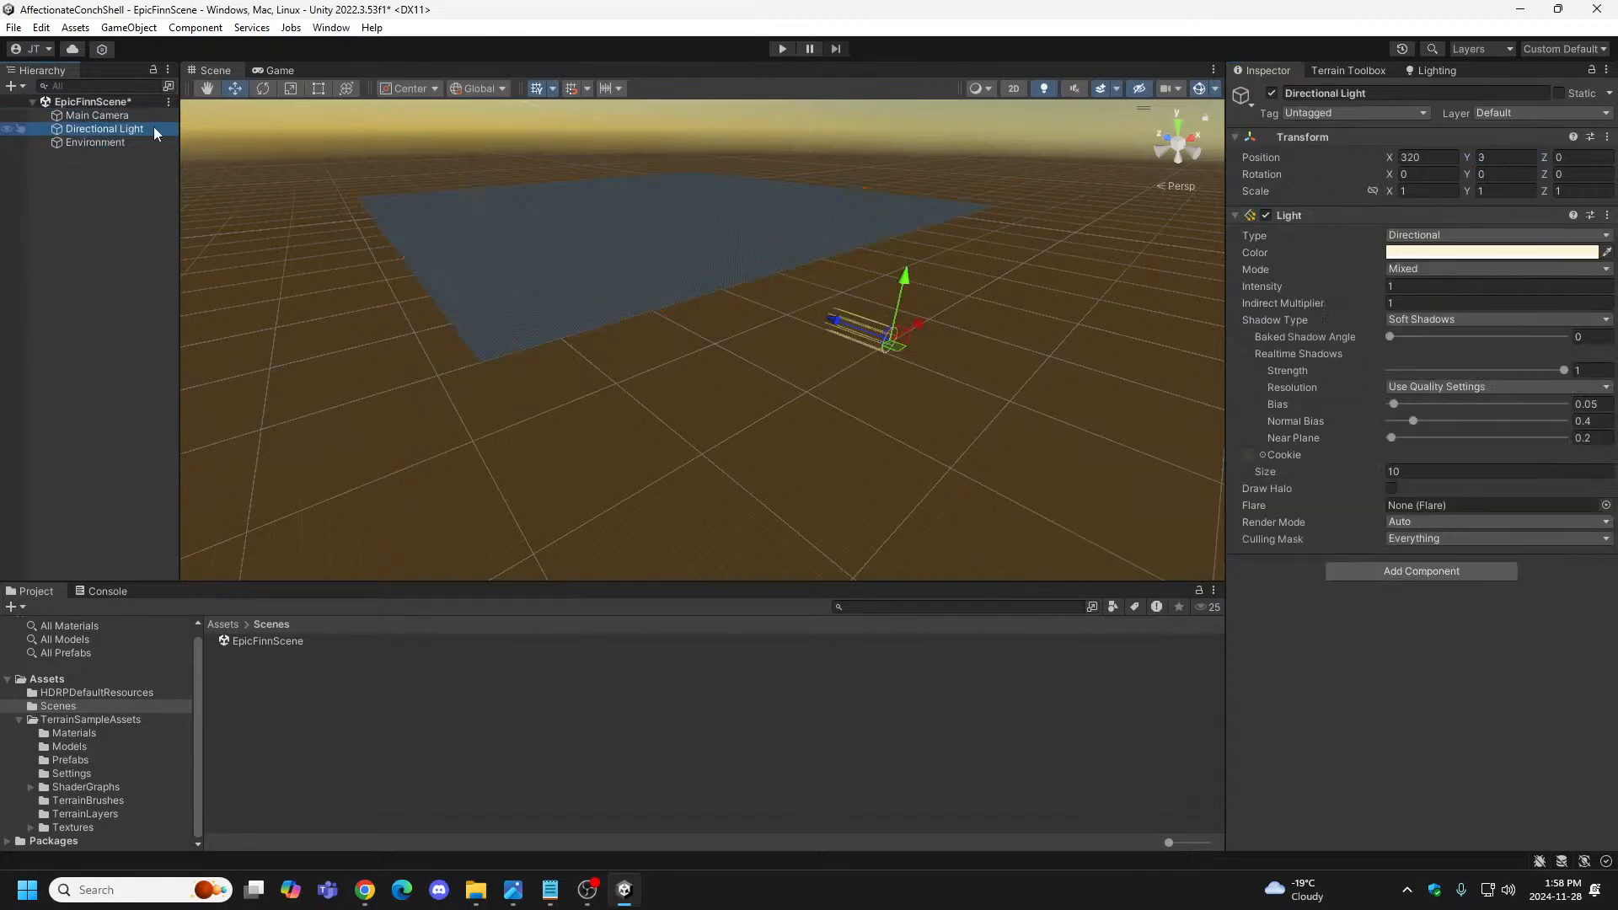
{"action": "left_click", "coordinate": [1487, 156]}
{"action": "type", "text": "108"}
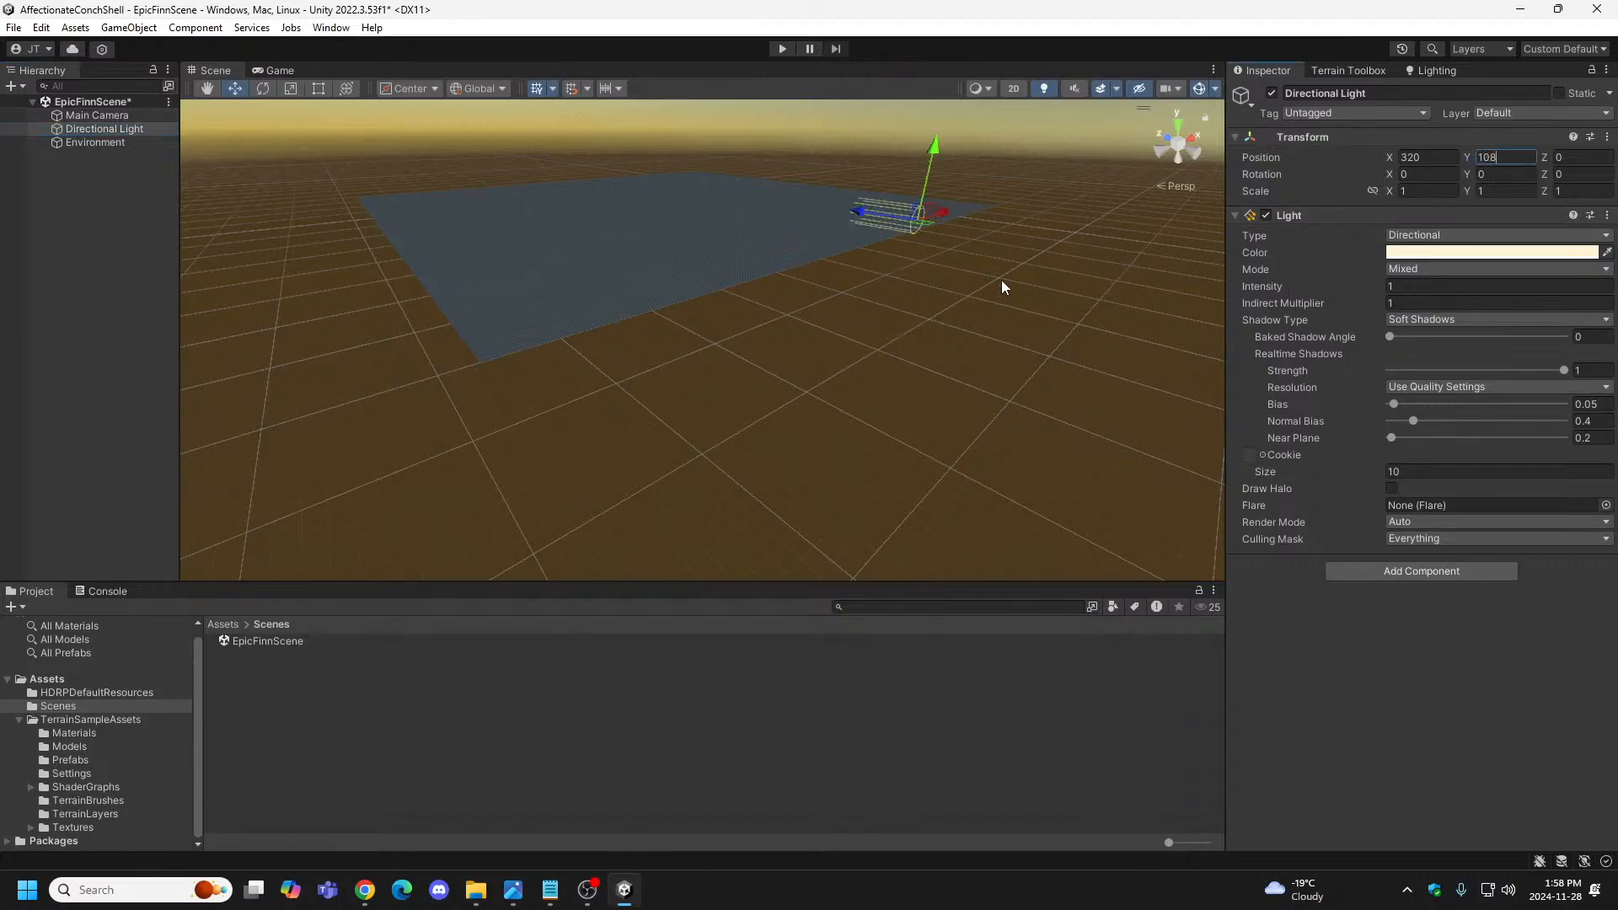
Restore the Directional Light's rotation to X 50 and Y -30, and check the lit Environment terrain.
{"action": "left_click", "coordinate": [1432, 175]}
{"action": "type", "text": "50"}
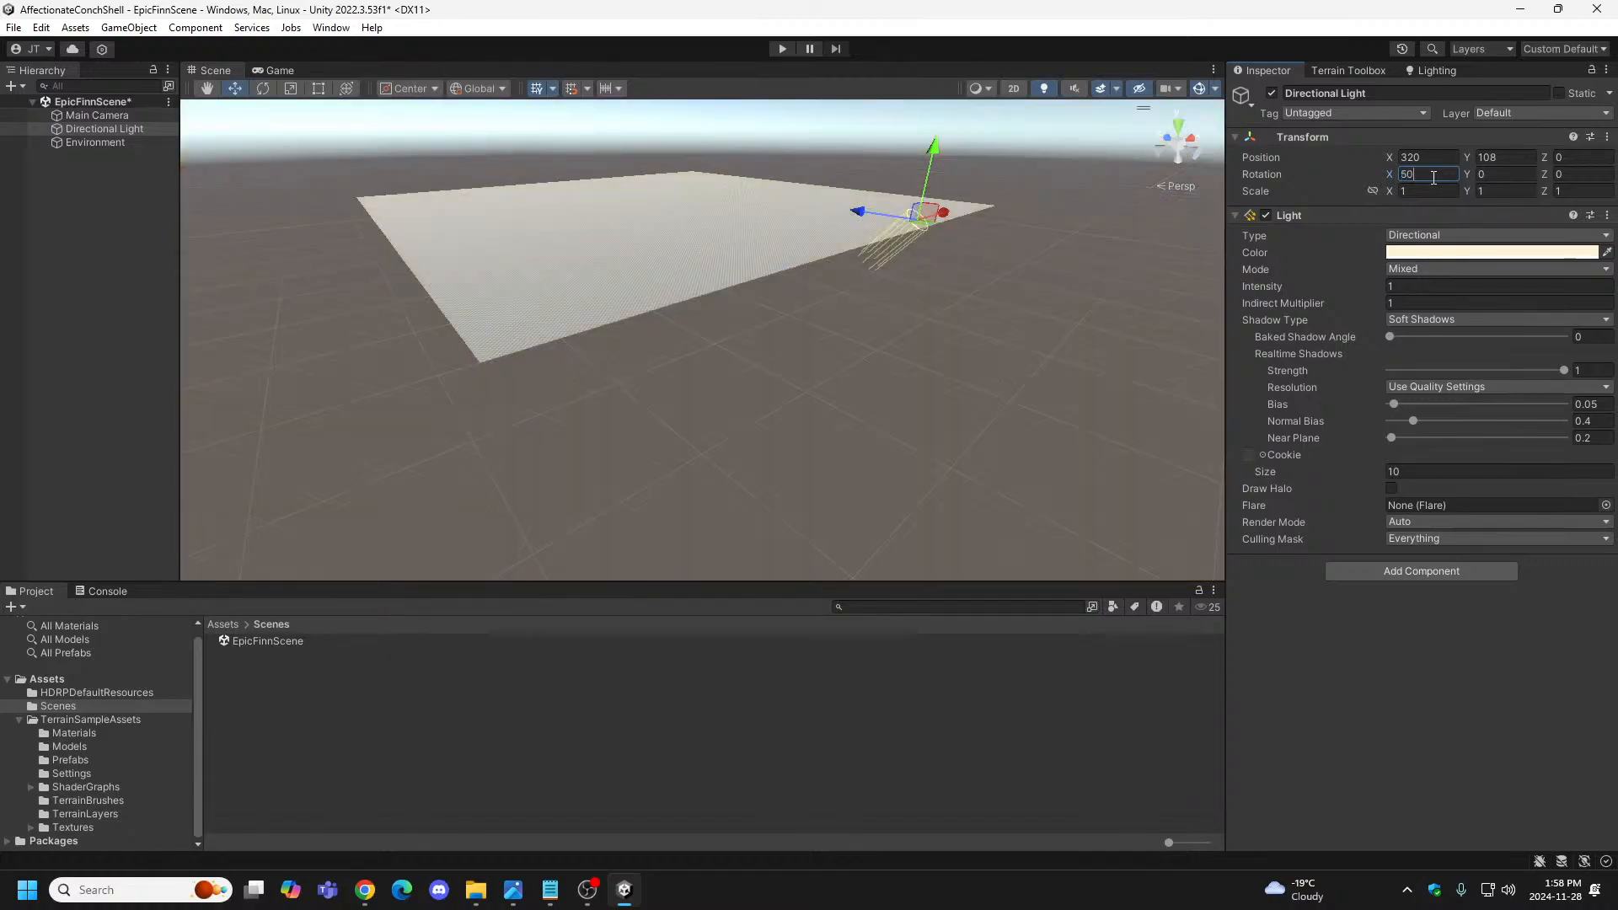
{"action": "left_click", "coordinate": [1502, 174]}
{"action": "type", "text": "-30"}
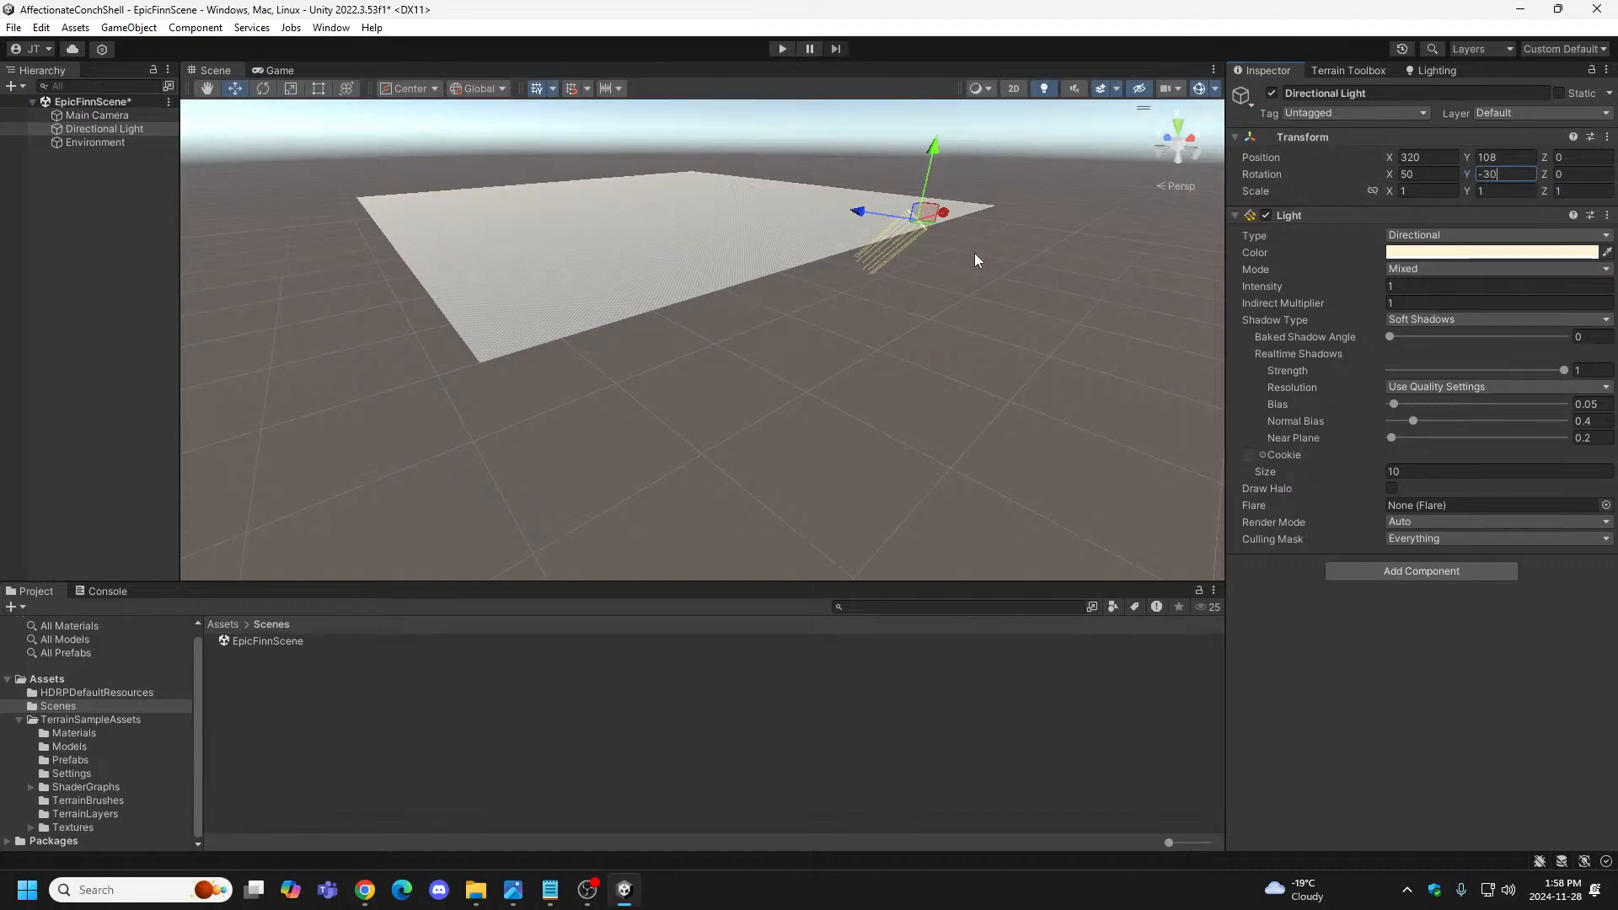
{"action": "left_click", "coordinate": [1084, 256]}
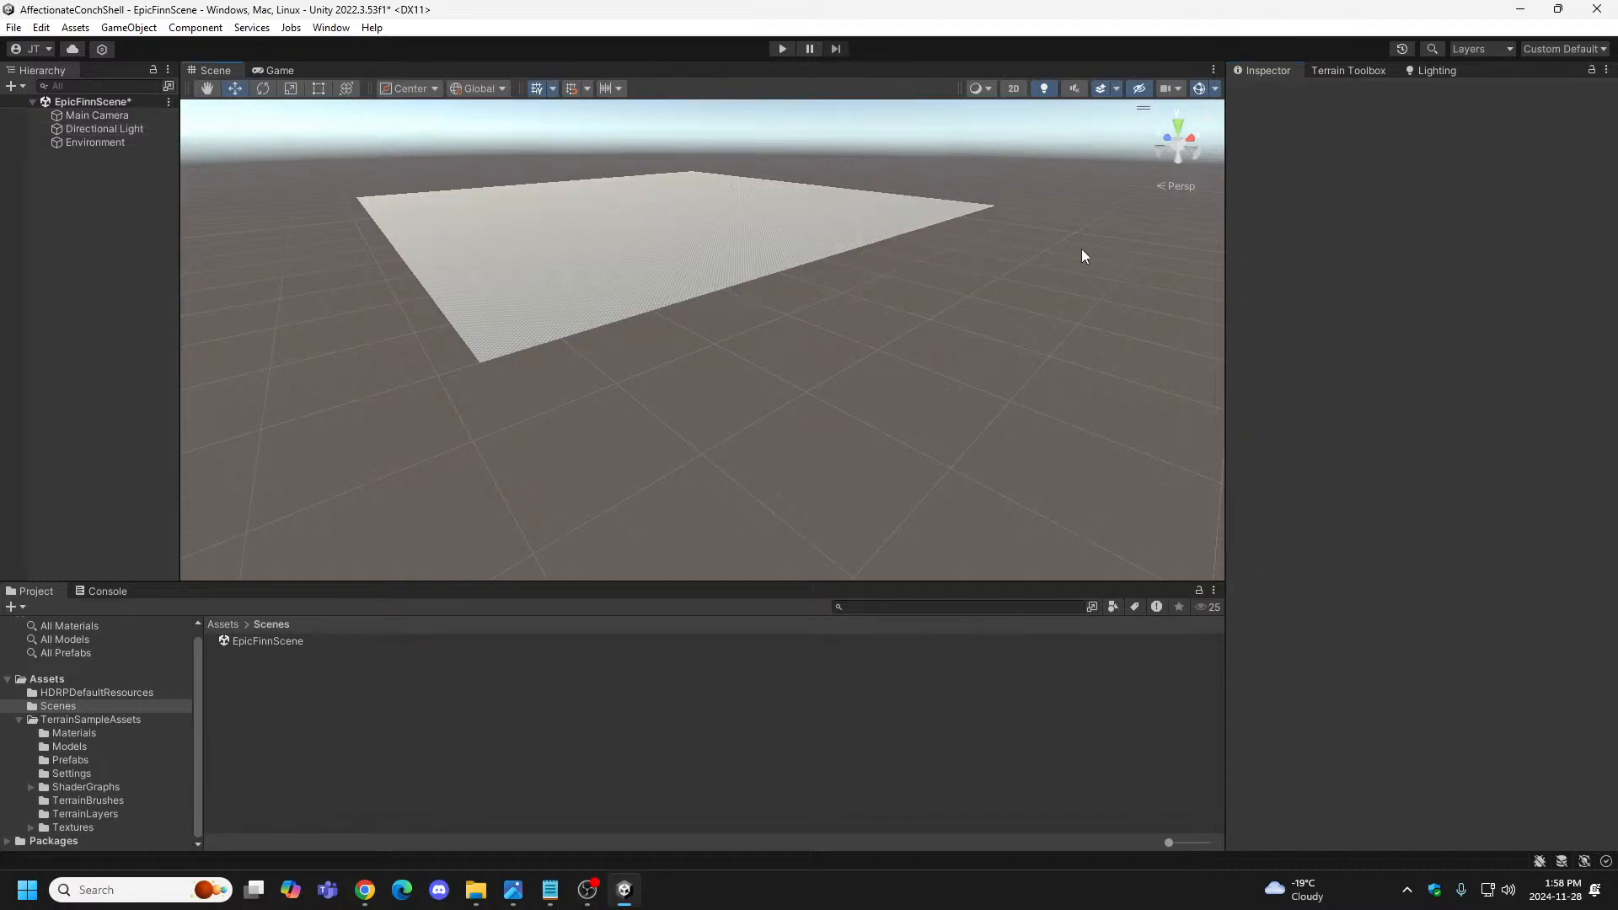
{"action": "left_click", "coordinate": [681, 234]}
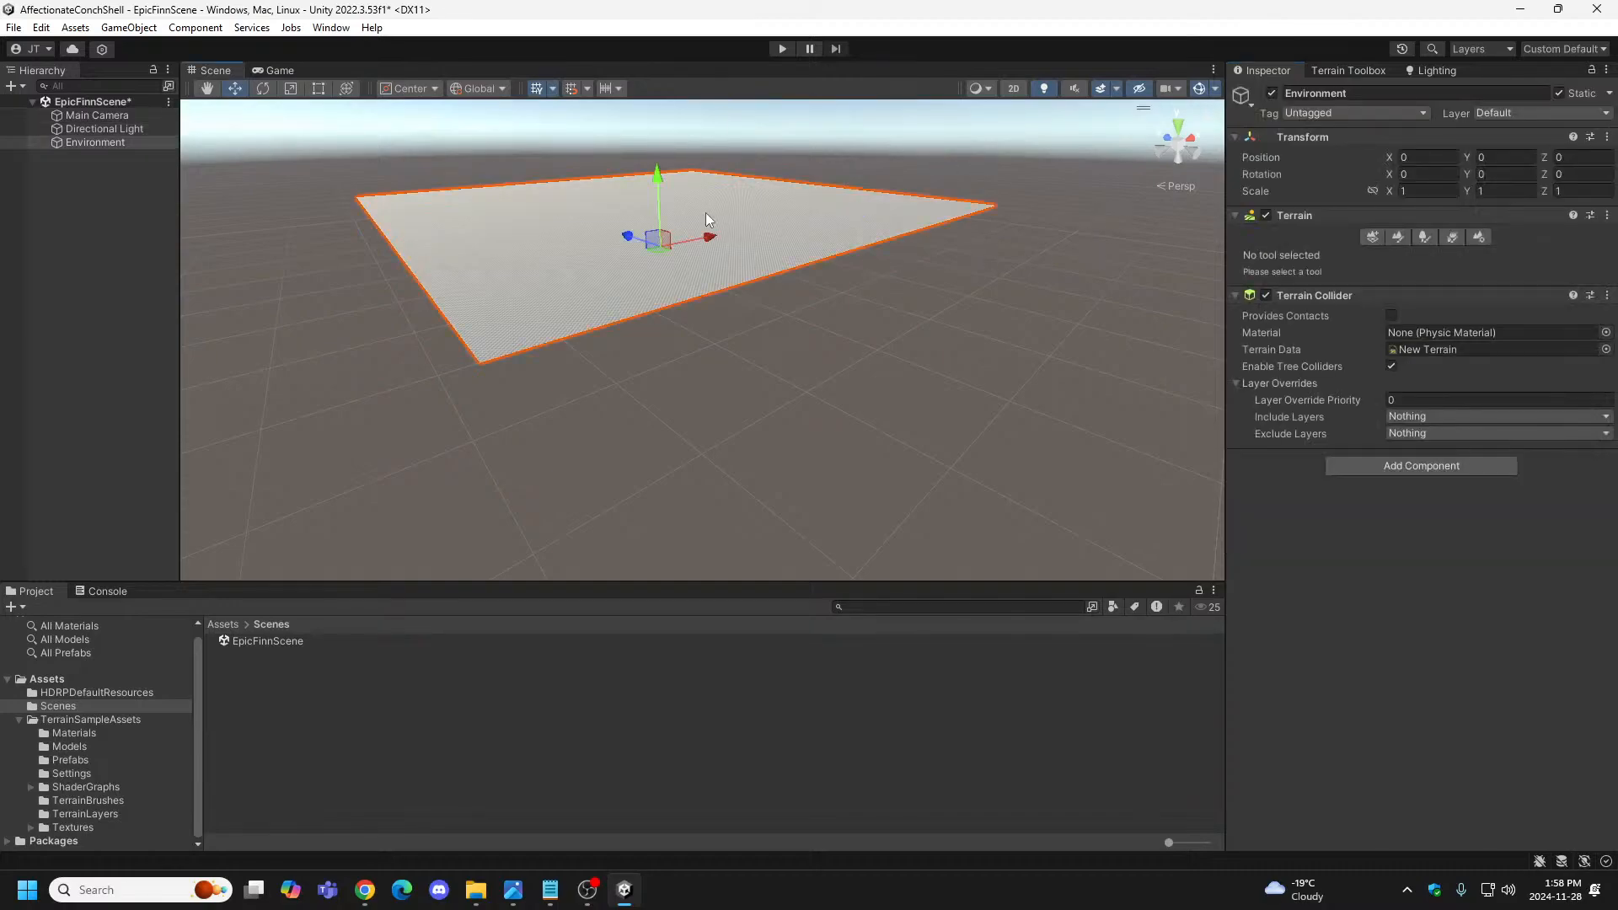
Try the Directional Light at Y position 320 and look for it above the terrain.
{"action": "left_click", "coordinate": [119, 131]}
{"action": "left_click_drag", "start_coordinate": [918, 320], "coordinate": [781, 305], "text": "alt"}
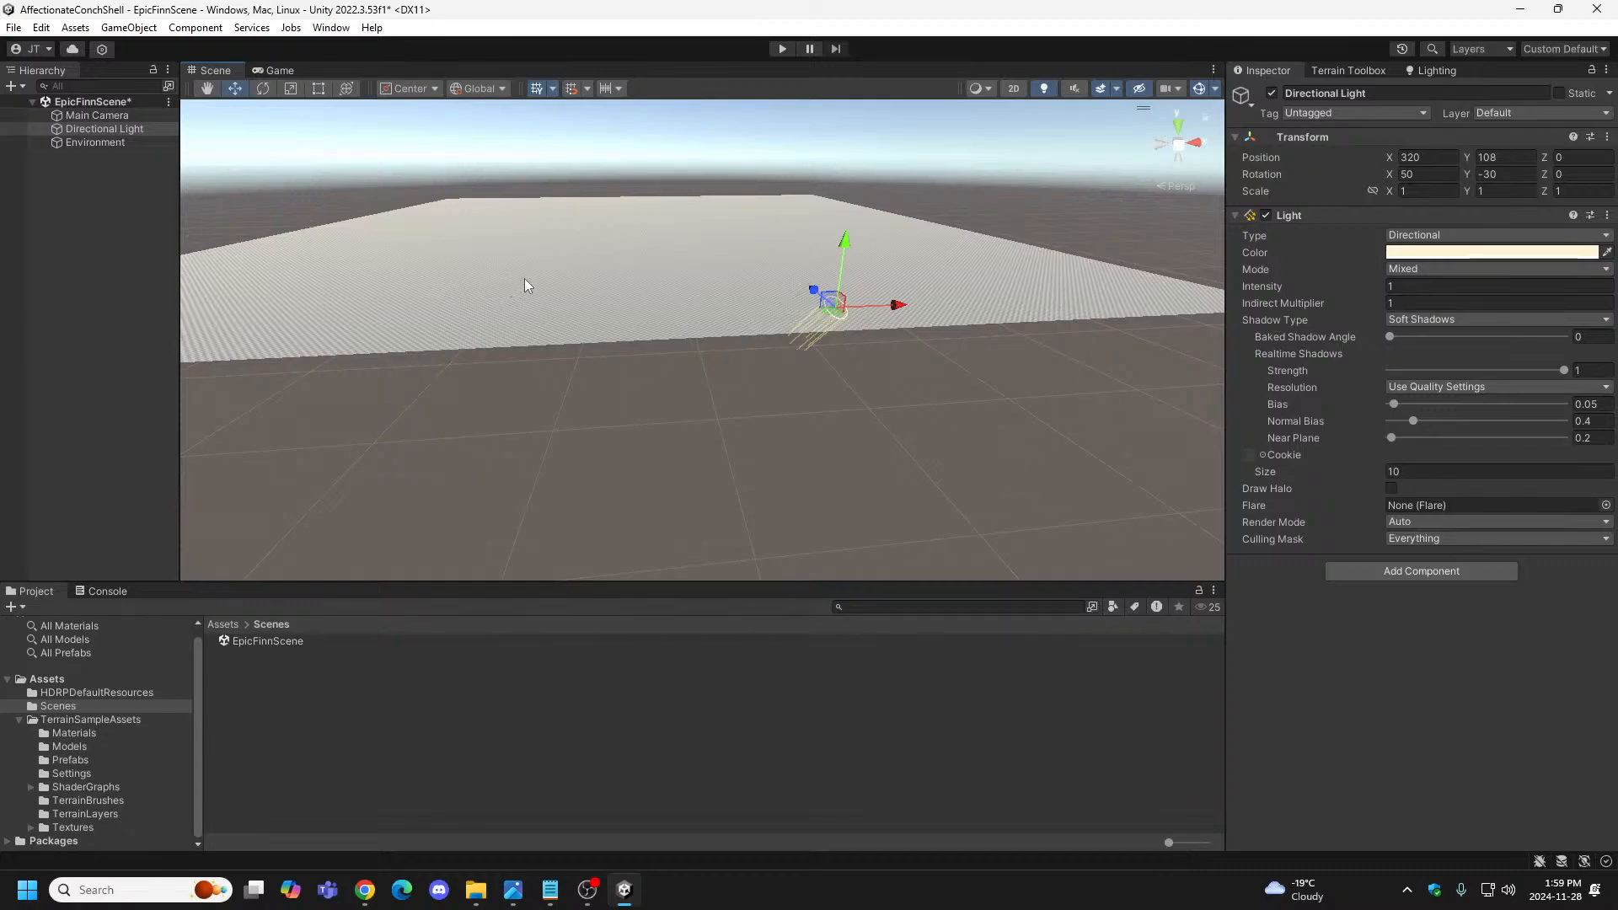
{"action": "left_click", "coordinate": [1493, 158]}
{"action": "type", "text": "320"}
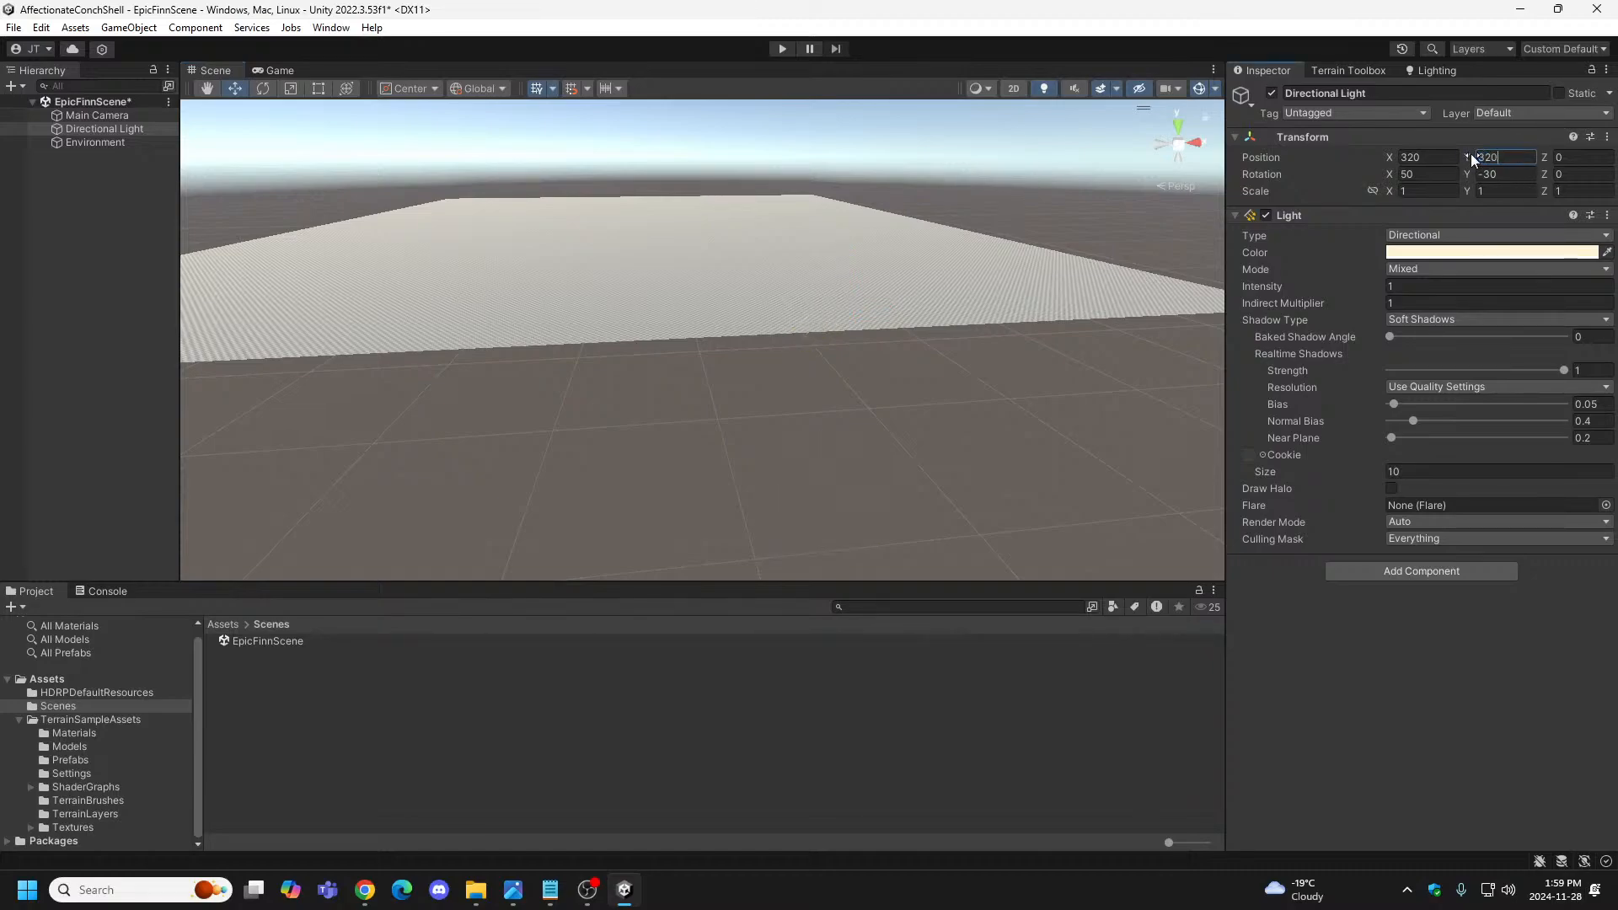
{"action": "right_click_drag", "start_coordinate": [686, 350], "coordinate": [893, 152]}
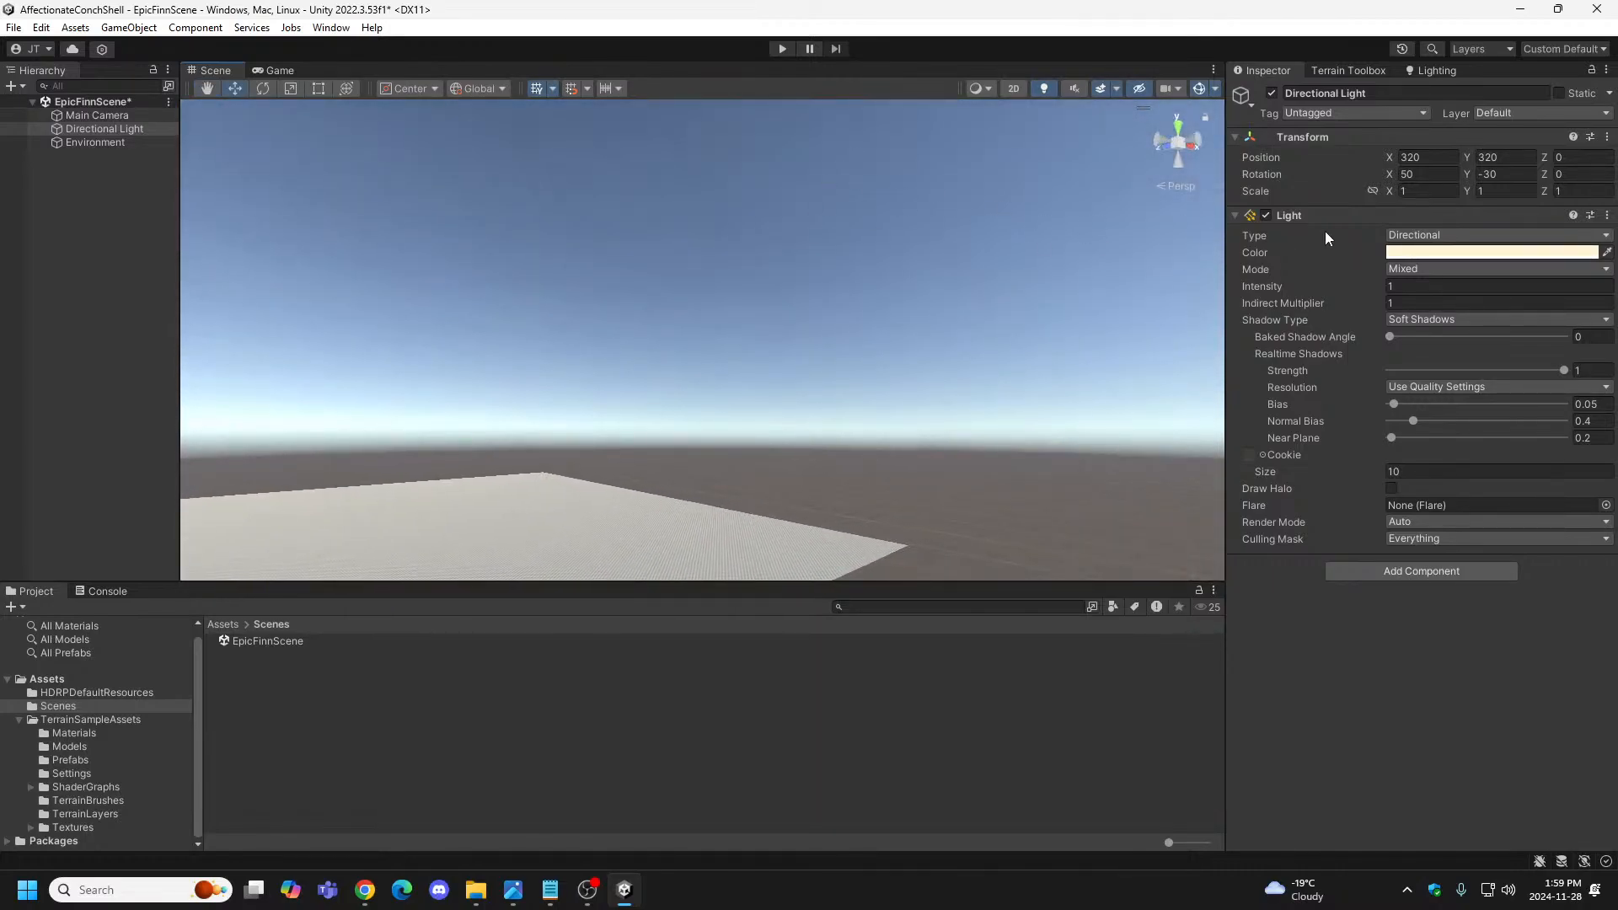
Set the Directional Light's Y position to 220 and check the terrain through the Main Camera's preview.
{"action": "left_click", "coordinate": [1509, 157]}
{"action": "type", "text": "220"}
{"action": "key", "text": "Return"}
{"action": "right_click_drag", "start_coordinate": [386, 548], "coordinate": [396, 497]}
{"action": "left_click", "coordinate": [116, 116]}
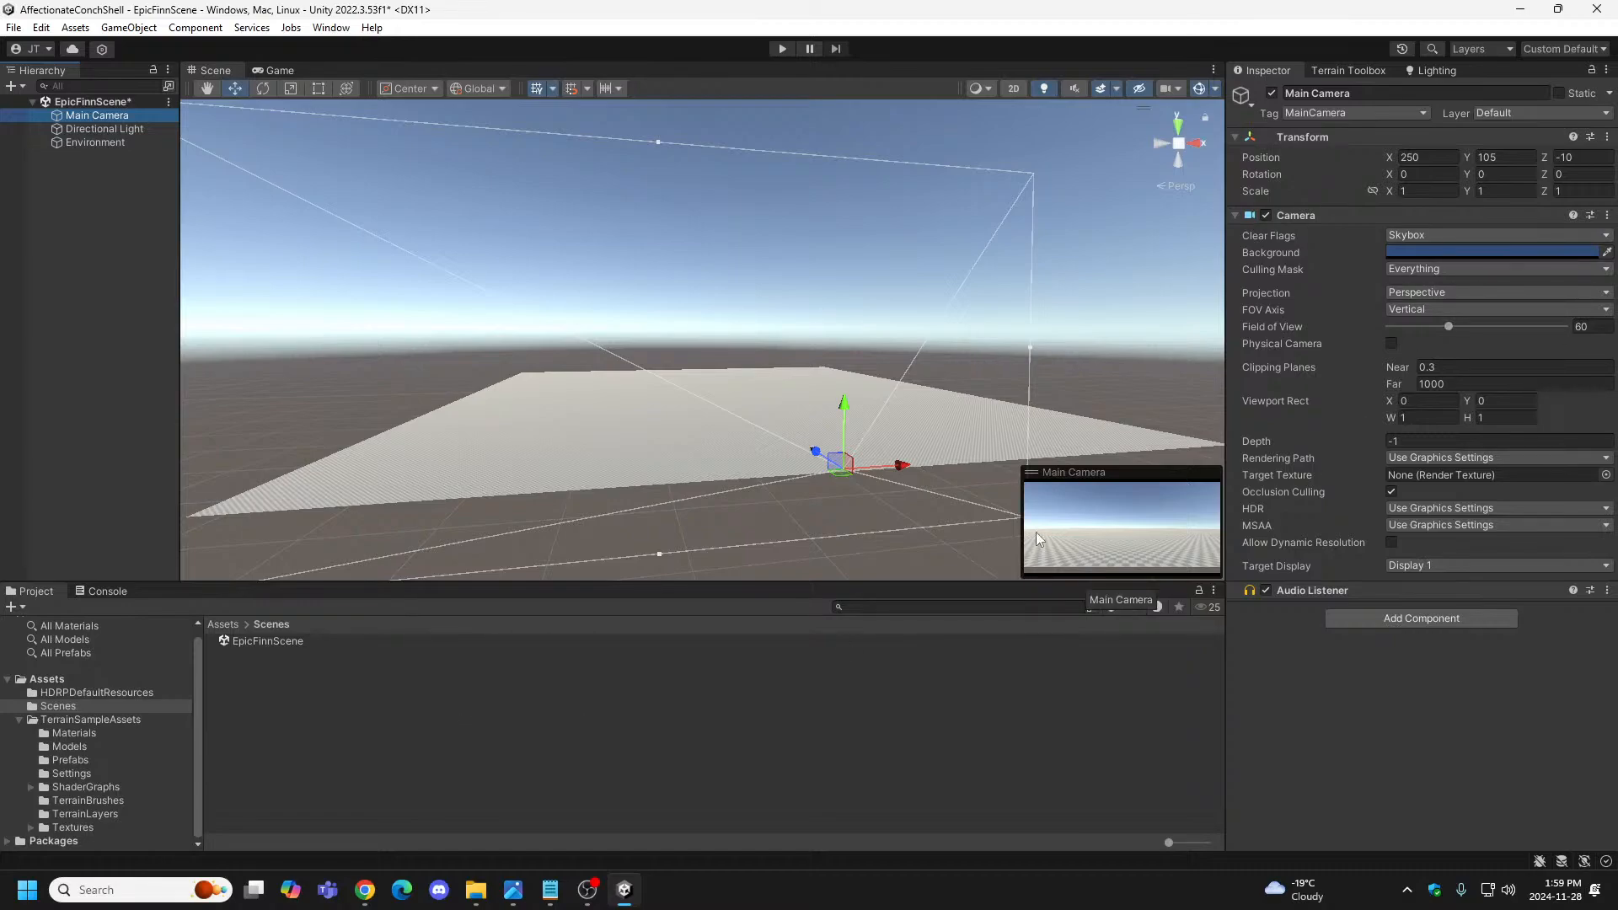
{"action": "left_click", "coordinate": [1519, 9]}
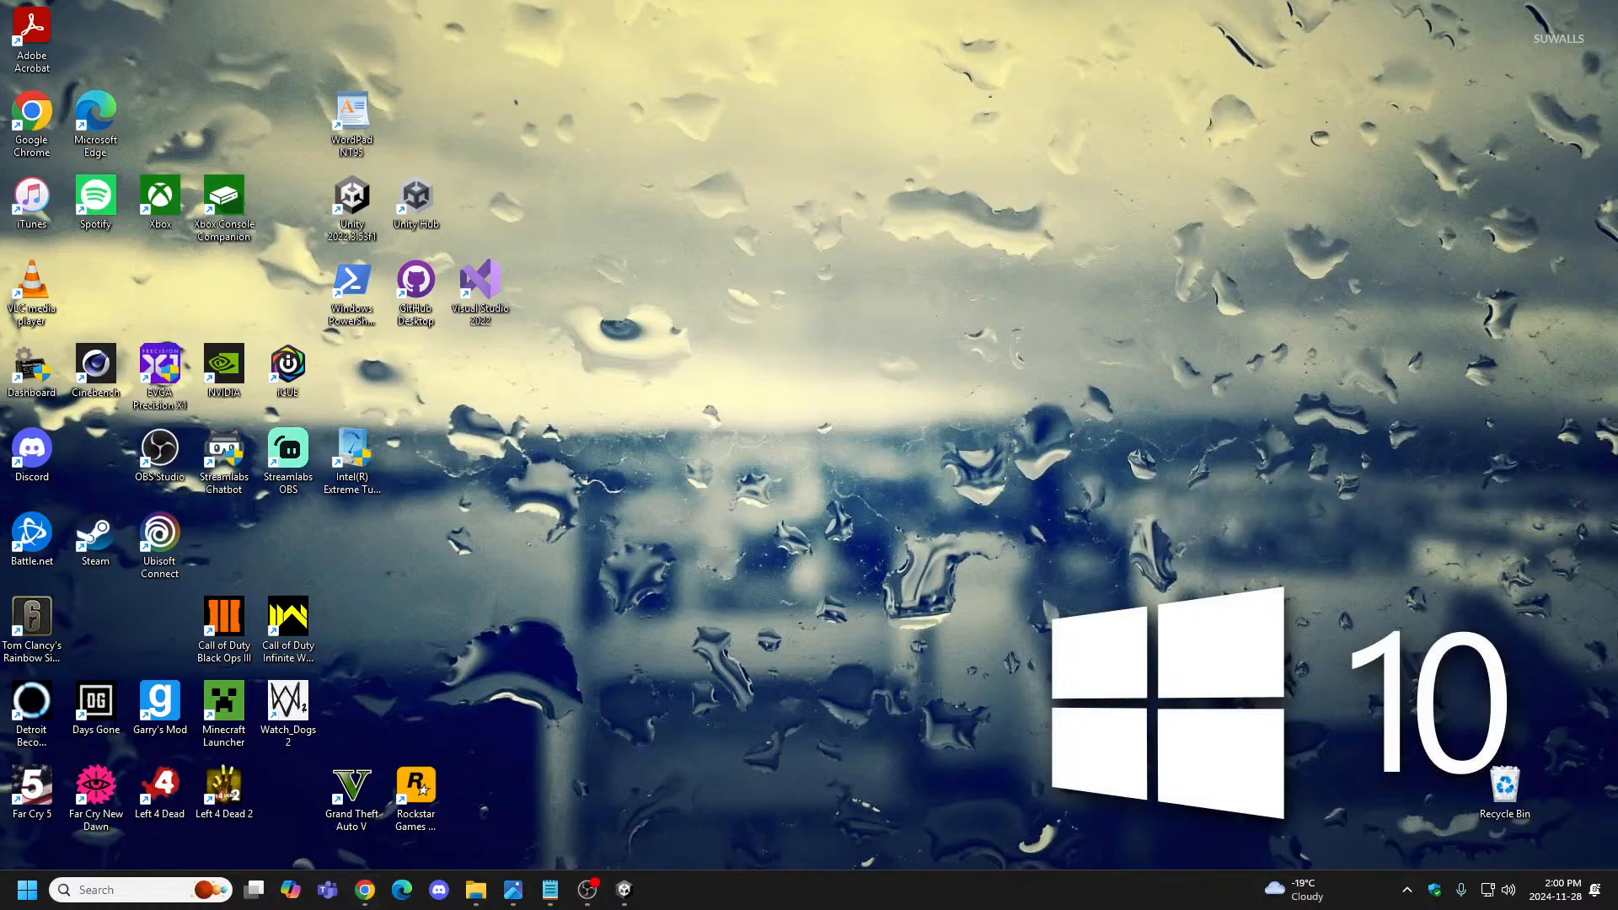
{"action": "left_click", "coordinate": [587, 888]}
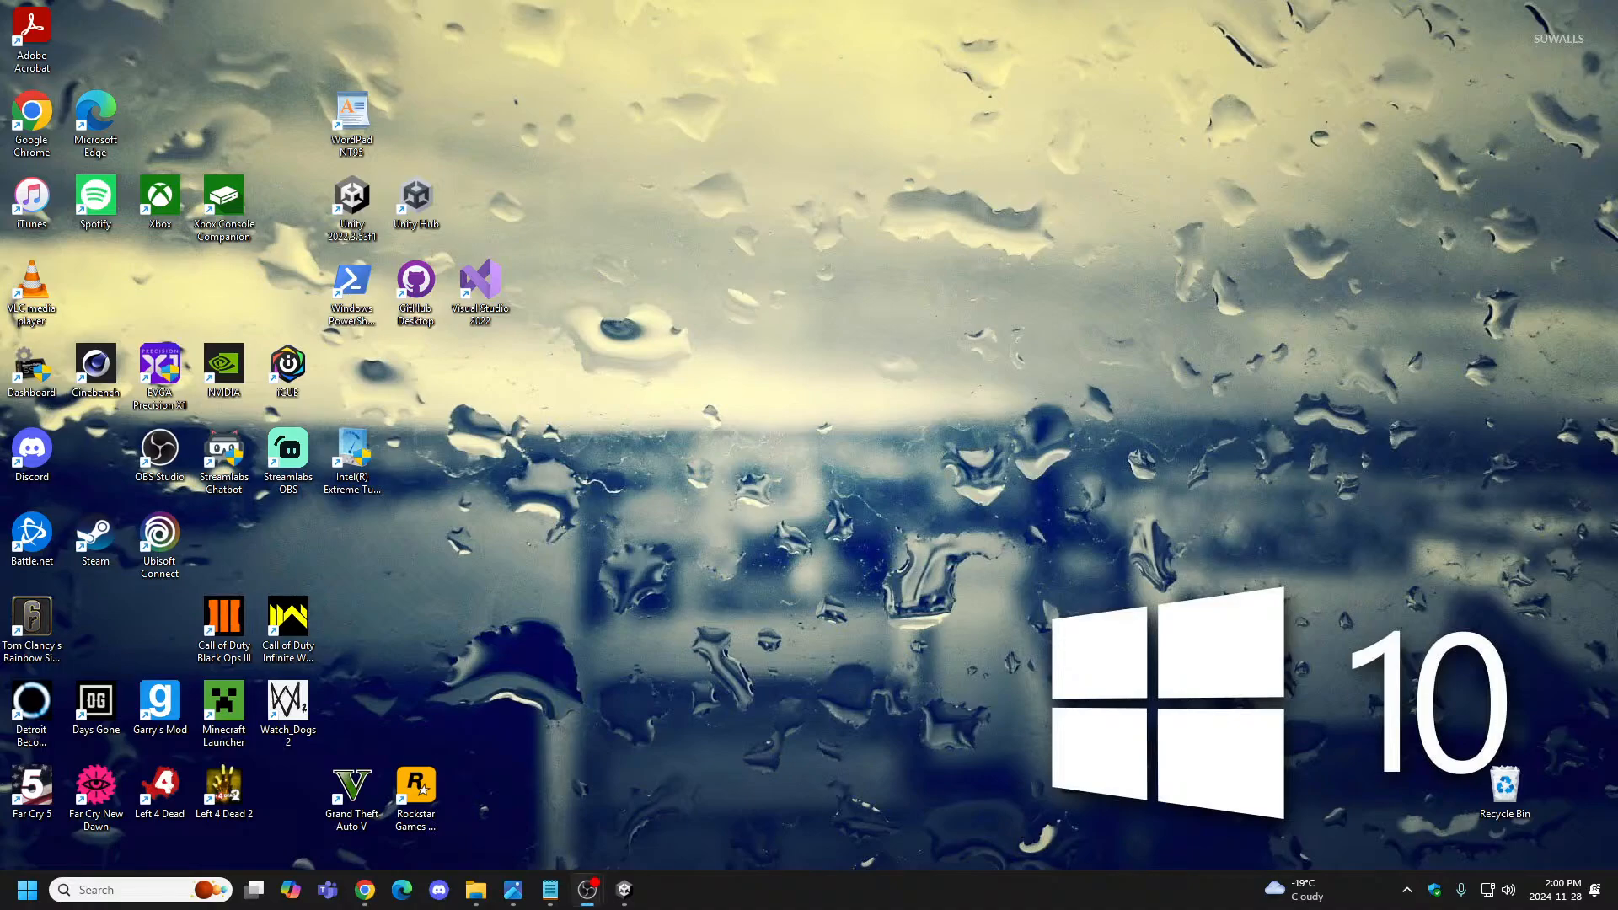